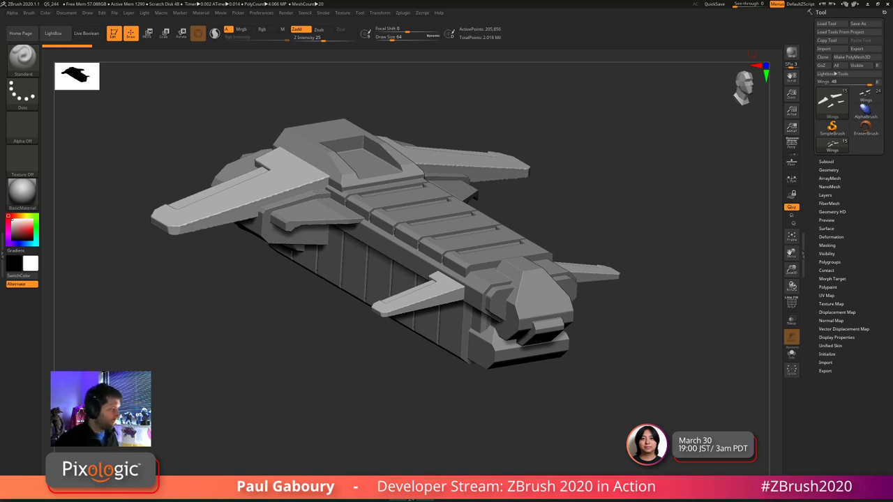
mouse_move(606, 368)
mouse_down()
mouse_move(600, 376)
mouse_move(601, 366)
mouse_up()
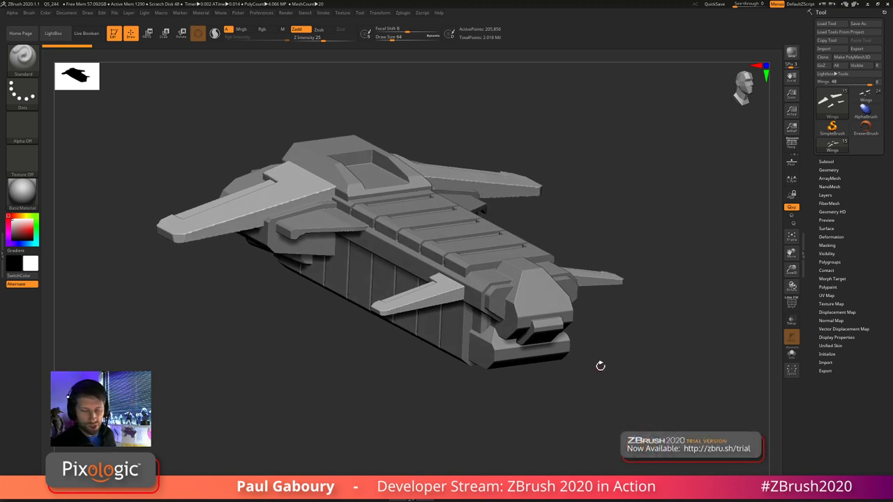
drag(598, 389, 597, 388)
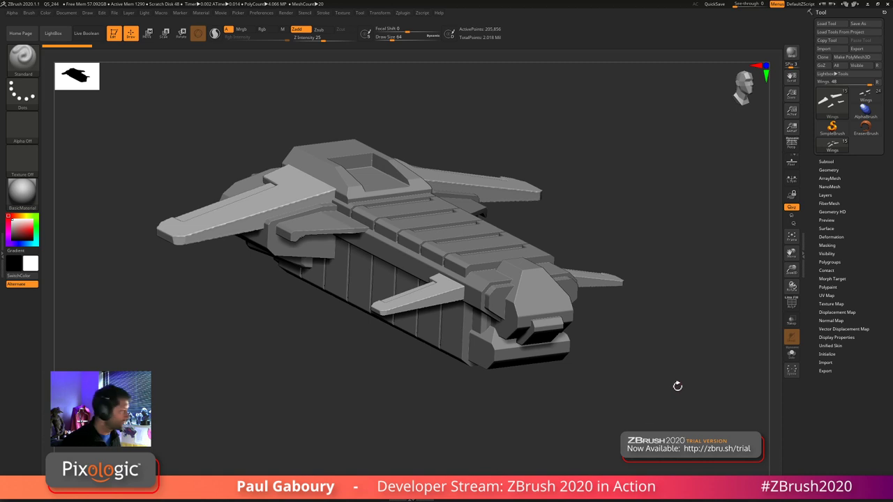
drag(672, 400, 667, 398)
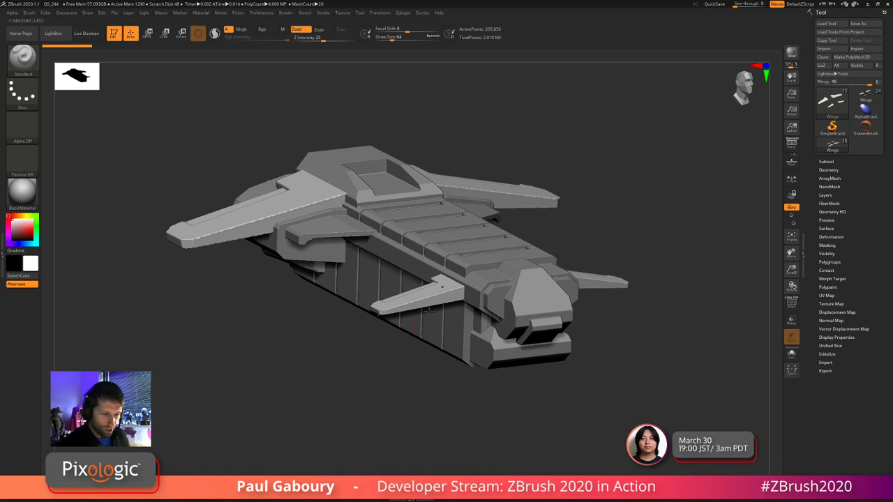
mouse_move(867, 96)
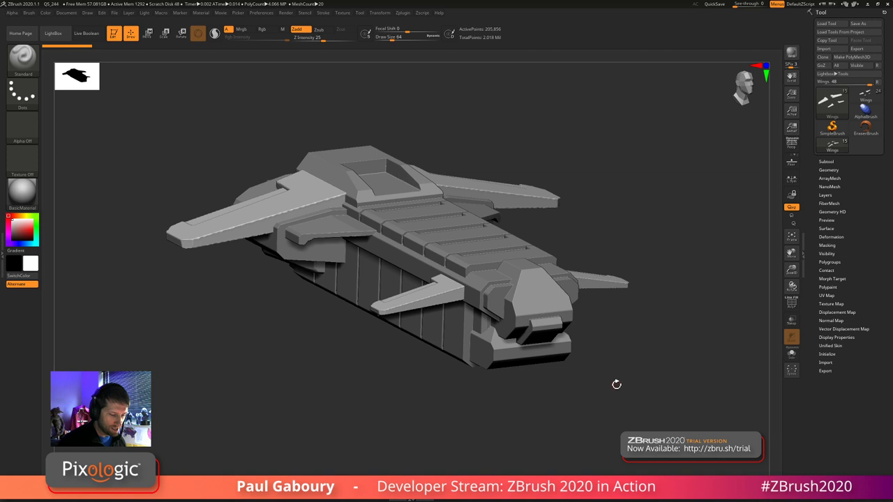
drag(619, 381, 618, 375)
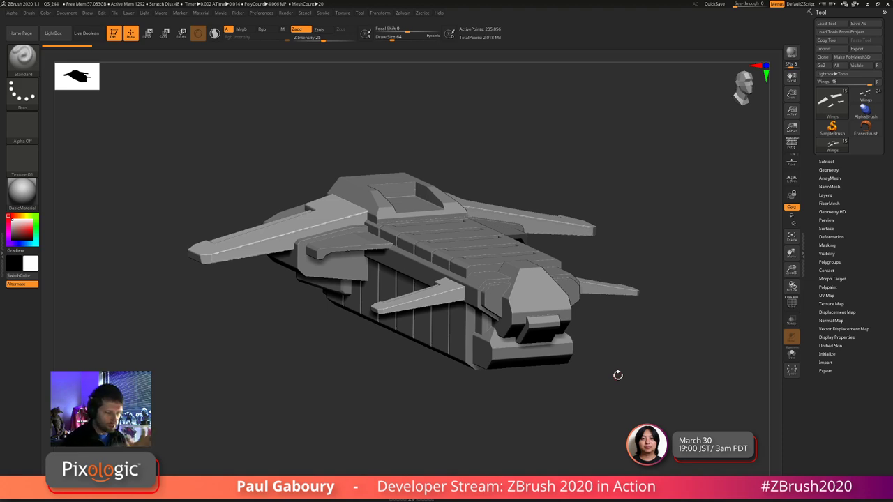
drag(618, 374, 578, 389)
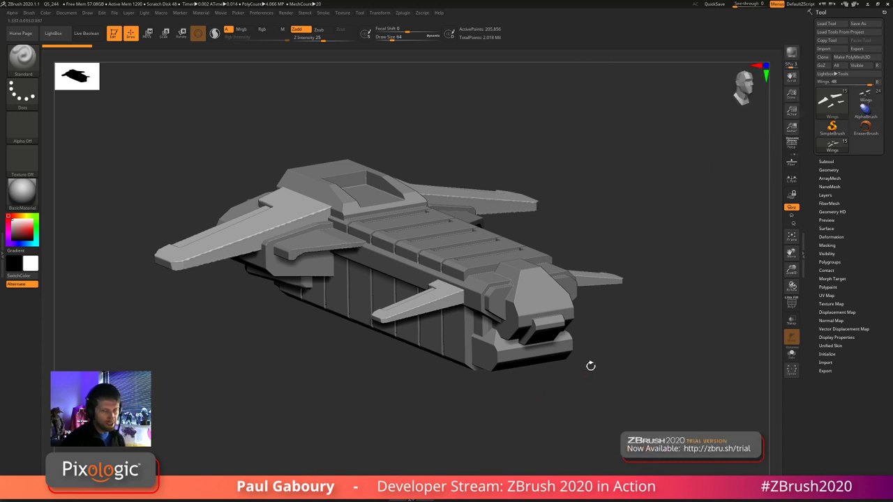
- Switch to the Wings tool that has 24 subtools and turn on Live Boolean for the ship
click(865, 99)
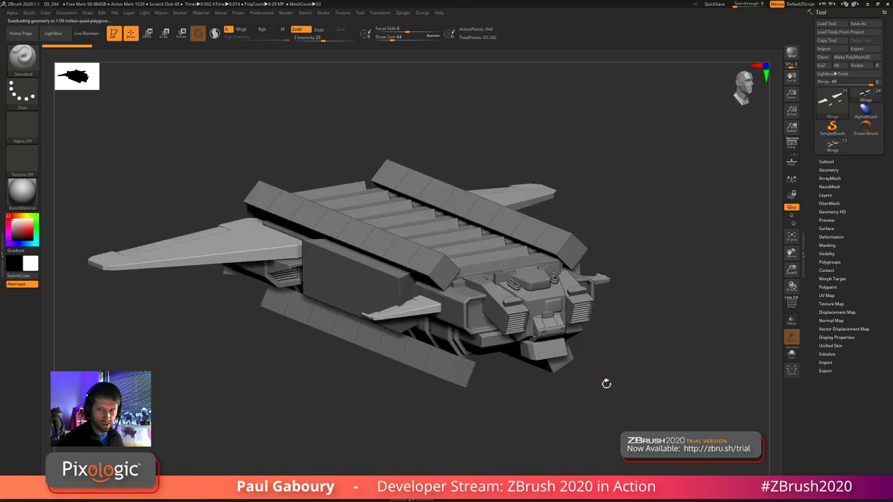
click(86, 32)
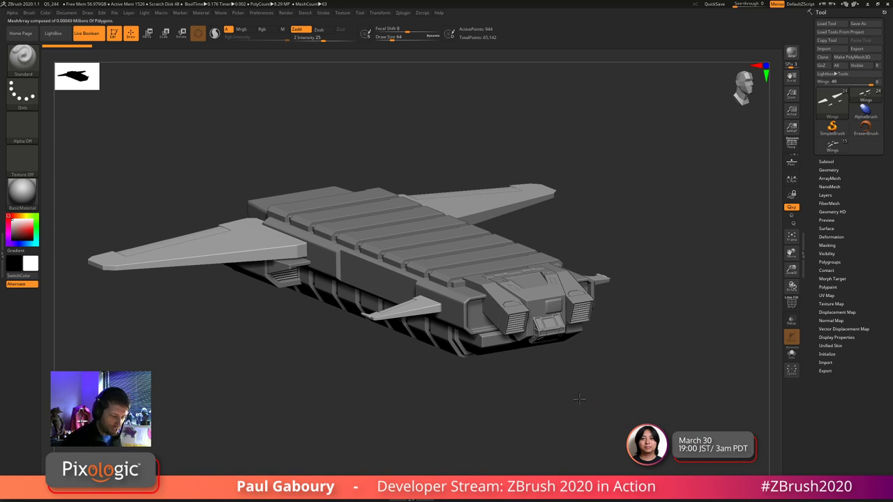
mouse_move(579, 399)
mouse_down()
mouse_move(587, 382)
mouse_move(585, 401)
mouse_up()
key(ctrl)
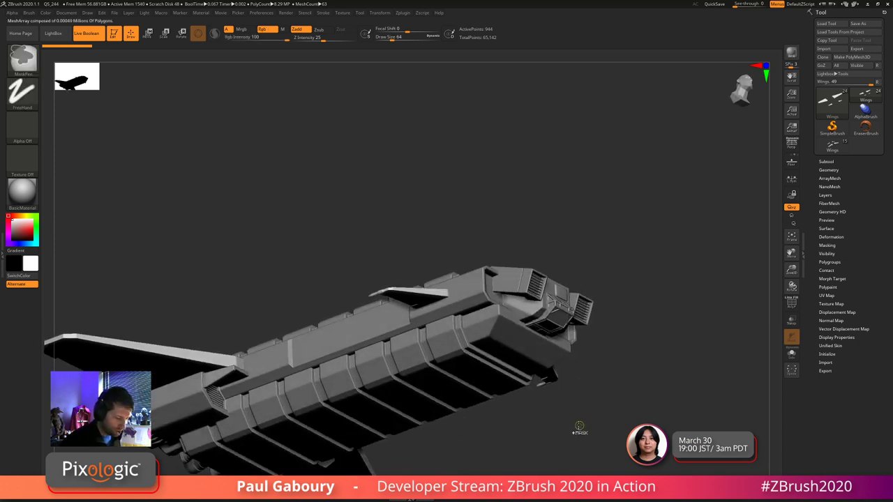
mouse_move(579, 426)
ctrl+right_down()
mouse_move(552, 414)
mouse_move(518, 367)
mouse_move(530, 394)
ctrl+right_up()
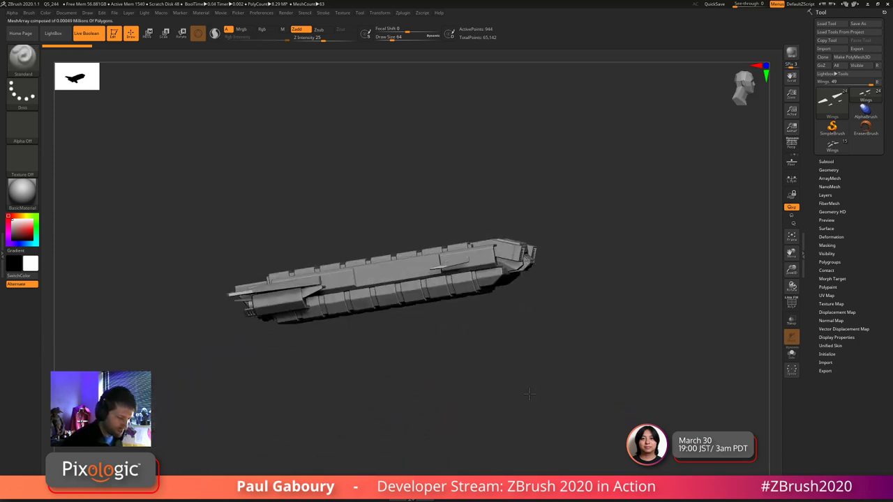
drag(529, 395, 526, 365)
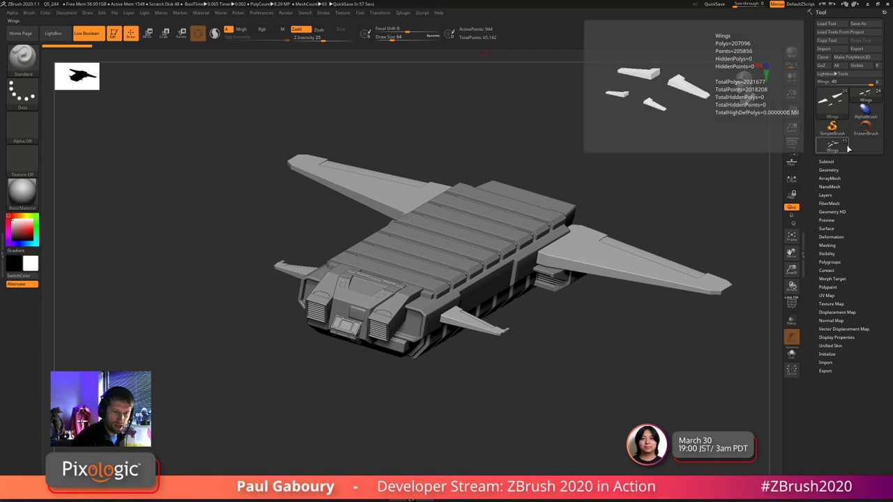
- Open the ship's subtool list and collapse the Cockpit folder
click(826, 161)
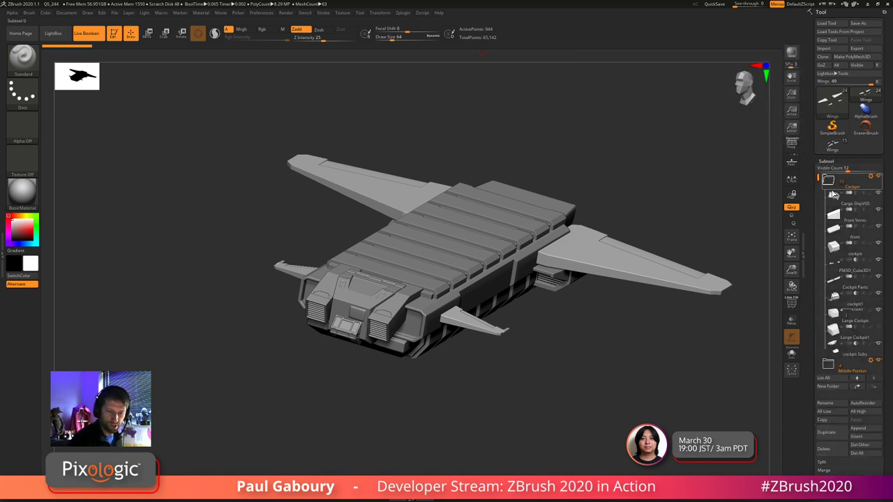
mouse_move(829, 288)
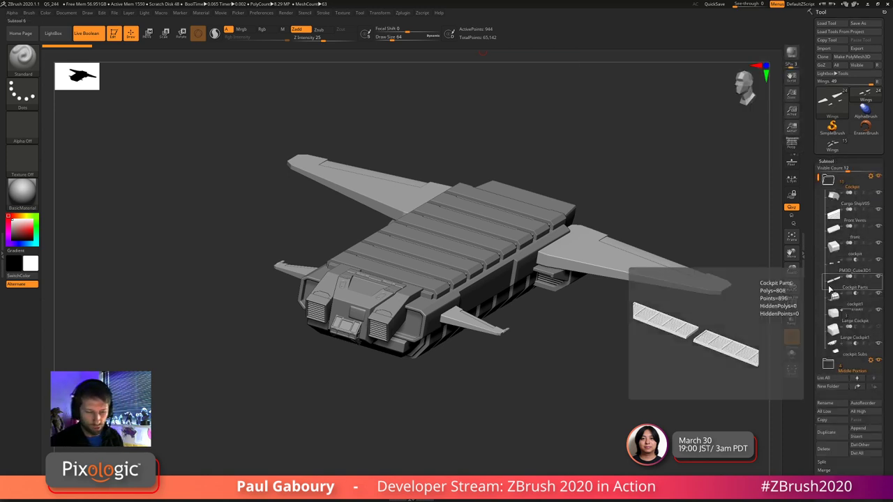
click(827, 180)
mouse_move(827, 185)
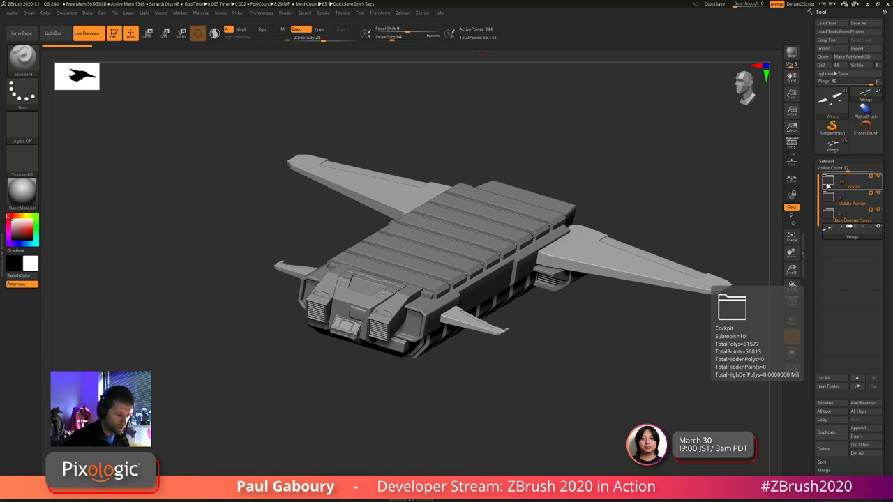
- Examine the ship's cockpit, front vents, hull panels and wings up close and from several angles
mouse_move(402, 400)
alt+mouse_down()
mouse_move(406, 381)
mouse_move(410, 392)
alt+mouse_up()
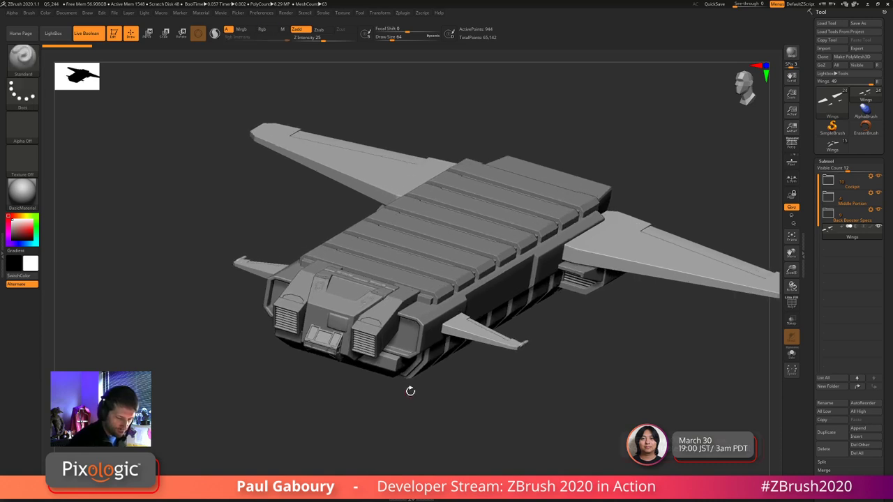
mouse_move(411, 391)
ctrl+right_down()
mouse_move(361, 397)
mouse_move(392, 426)
mouse_move(518, 437)
ctrl+right_up()
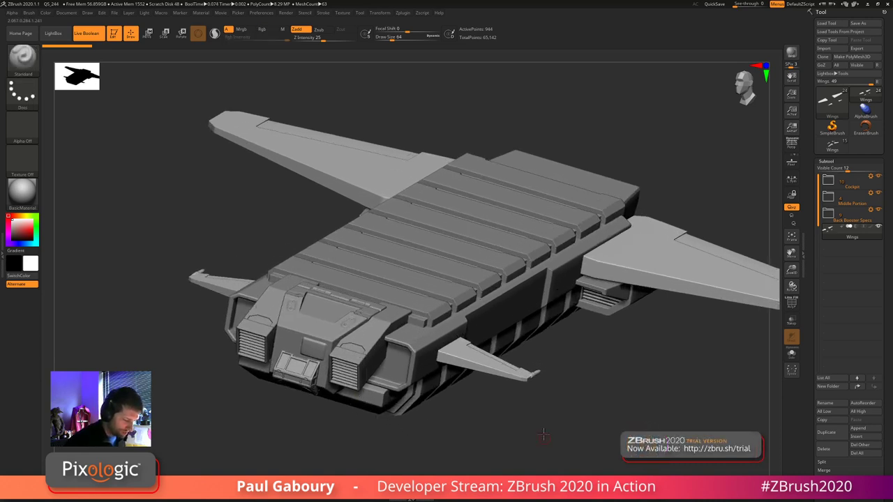
drag(543, 434, 538, 371)
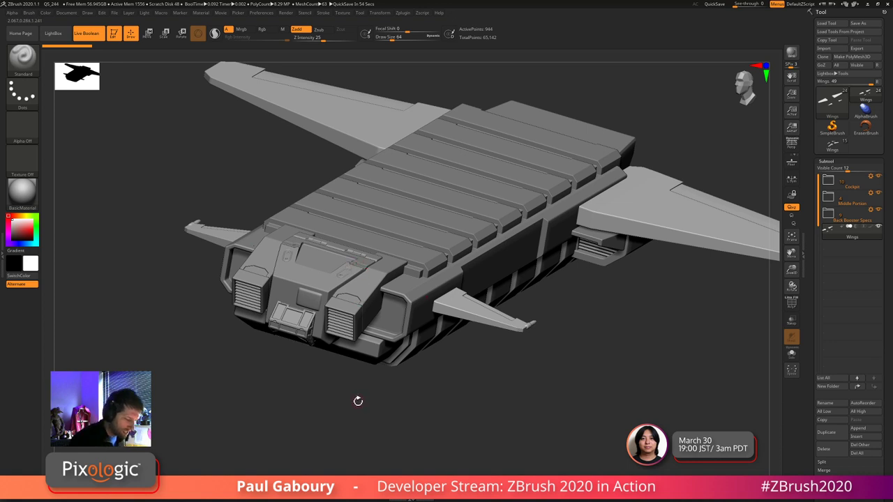
drag(354, 398, 350, 256)
mouse_move(351, 257)
right_down()
mouse_move(494, 273)
mouse_move(475, 289)
mouse_move(498, 301)
mouse_move(650, 306)
right_up()
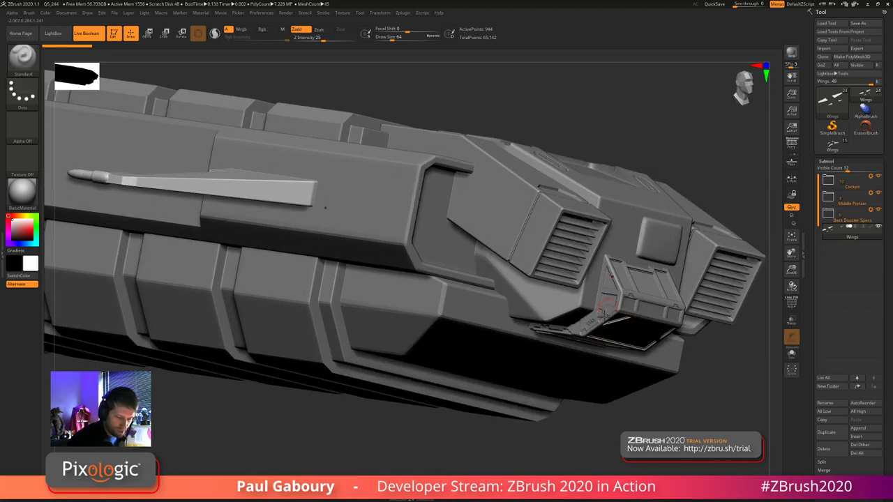
alt+right_drag(602, 336, 584, 333)
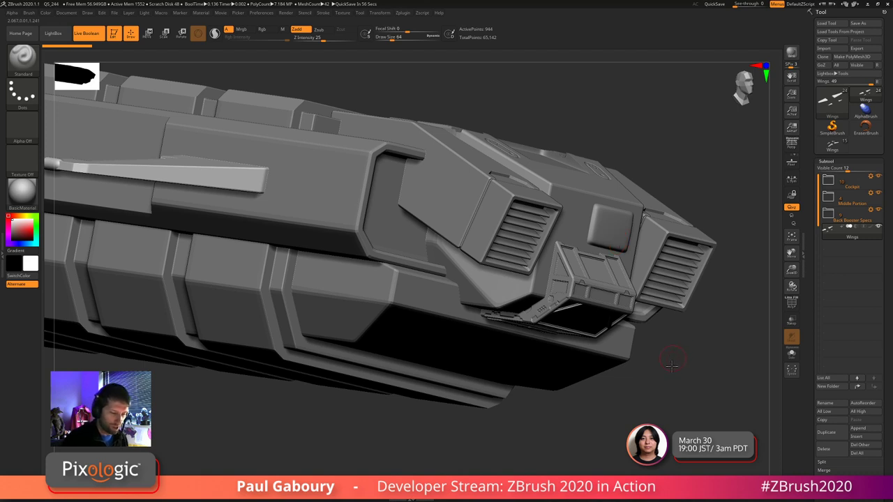
drag(676, 358, 679, 360)
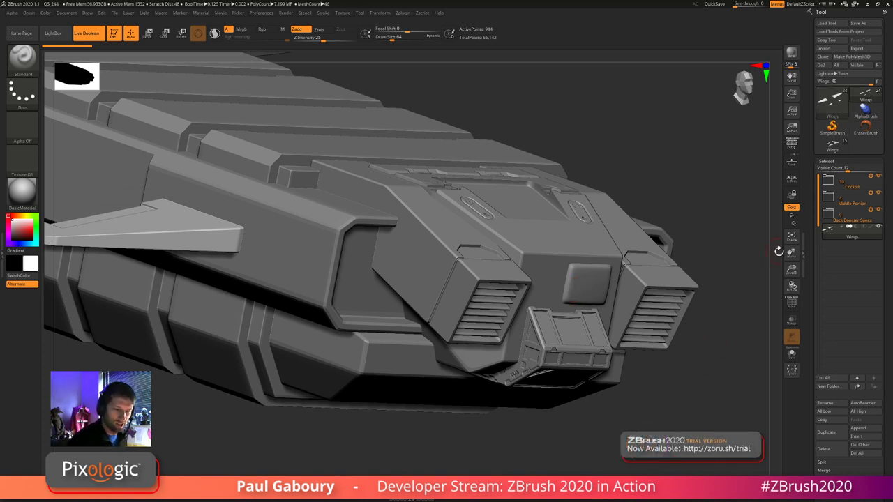
key(ctrl)
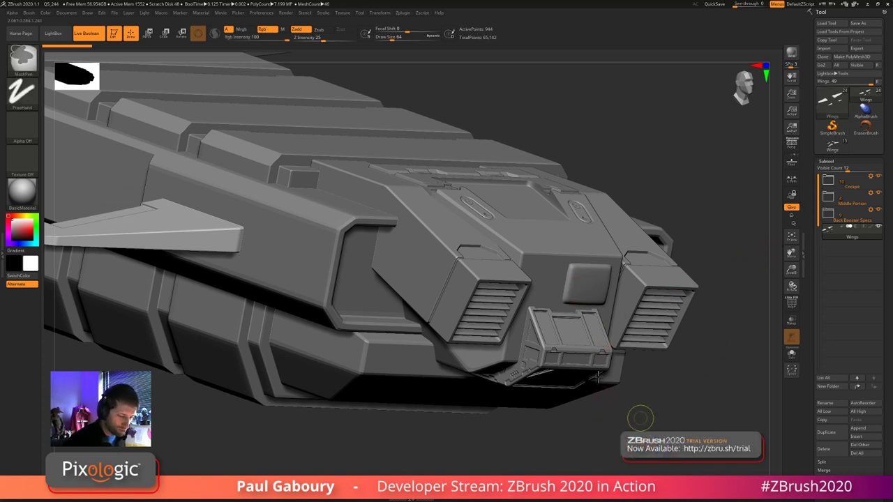
mouse_move(598, 376)
ctrl+right_down()
mouse_move(583, 375)
mouse_move(653, 398)
ctrl+right_up()
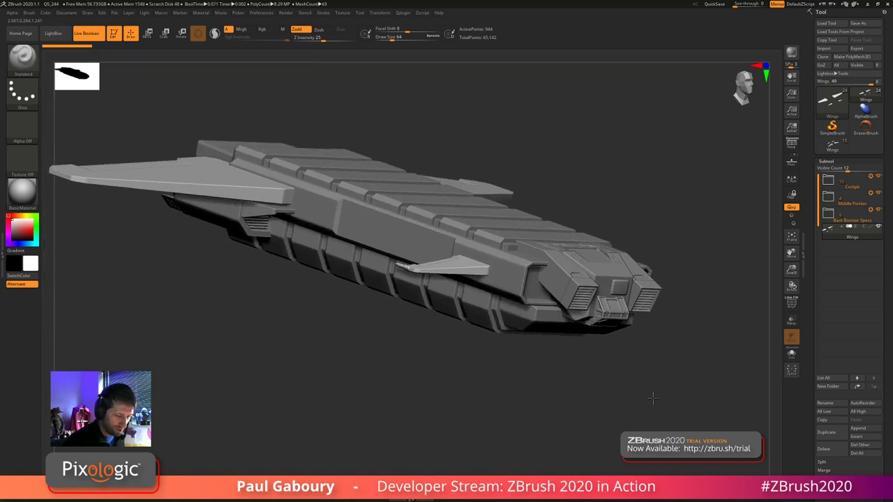
drag(652, 397, 652, 396)
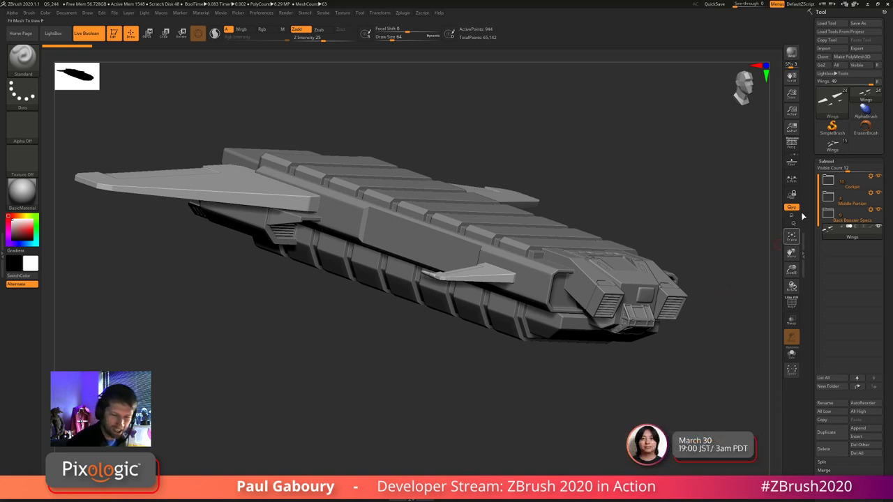
- Switch to the Cube3D primitive and convert it into a PolyMesh3D
click(833, 101)
click(557, 132)
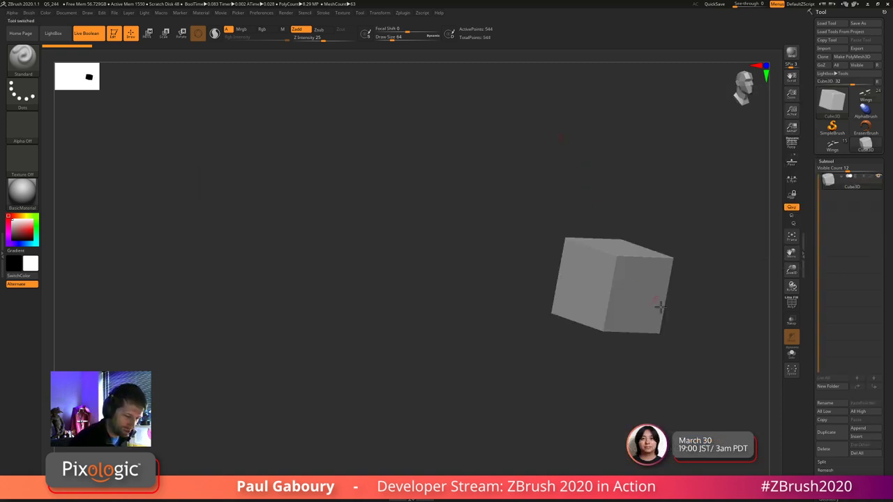
click(852, 59)
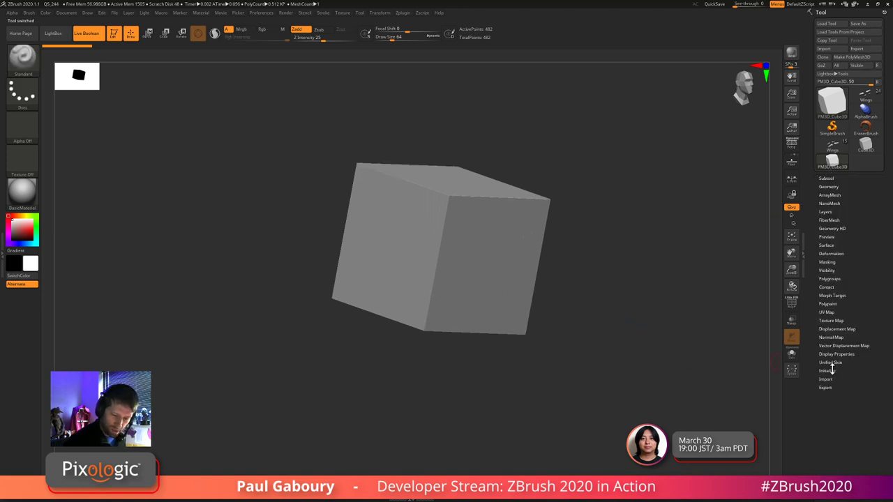
- Turn on the polyframe display and initialize the mesh as a QCube with X, Y and Z resolution 12, declining Dynamic Subdiv
click(827, 370)
key(shift+f)
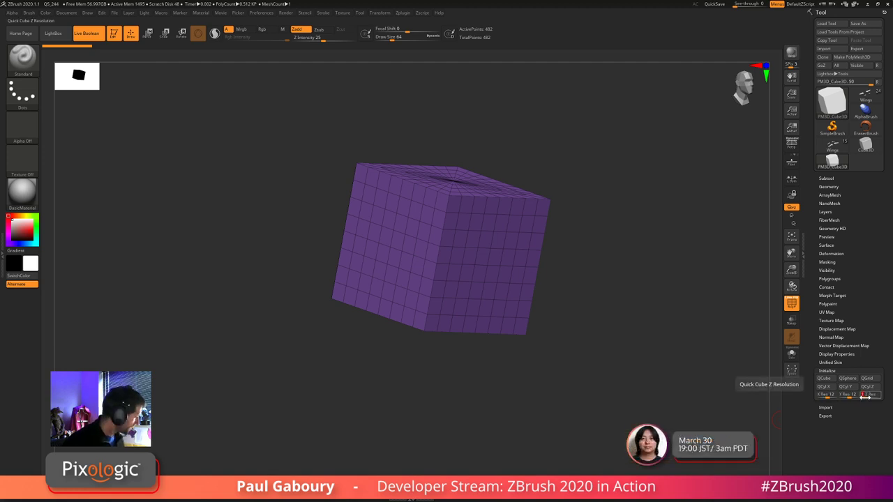
click(824, 379)
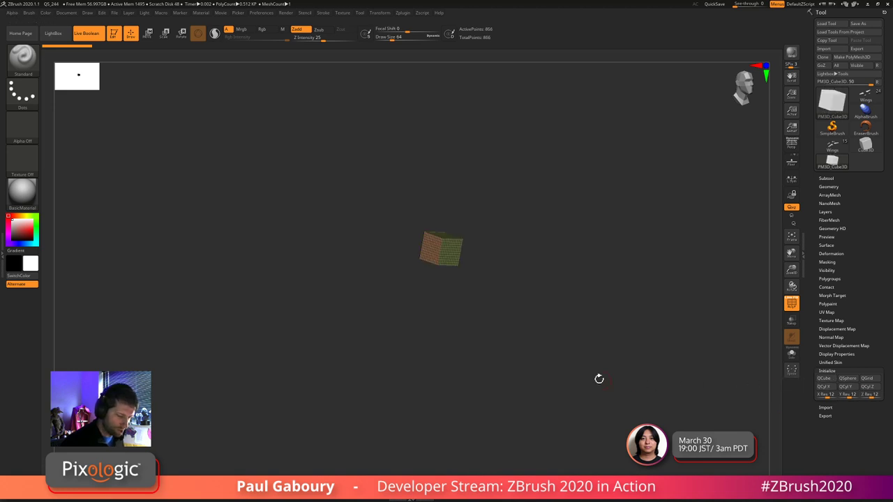
key(f)
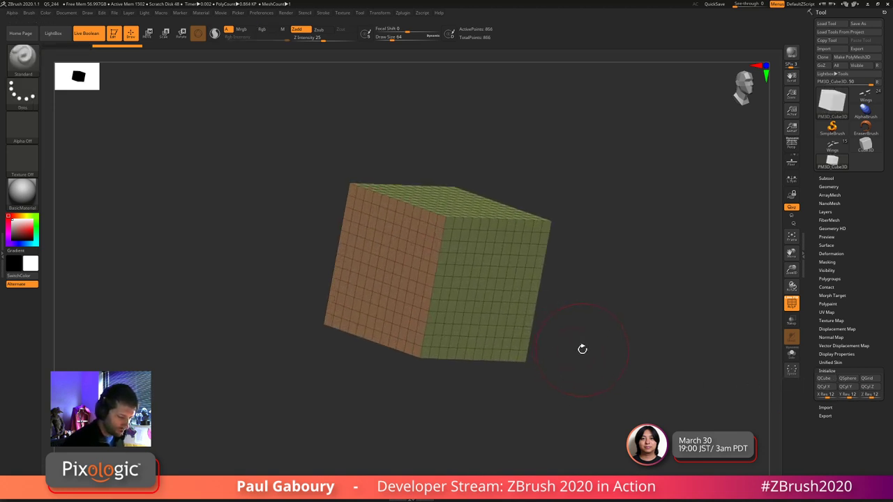
key(ctrl+d)
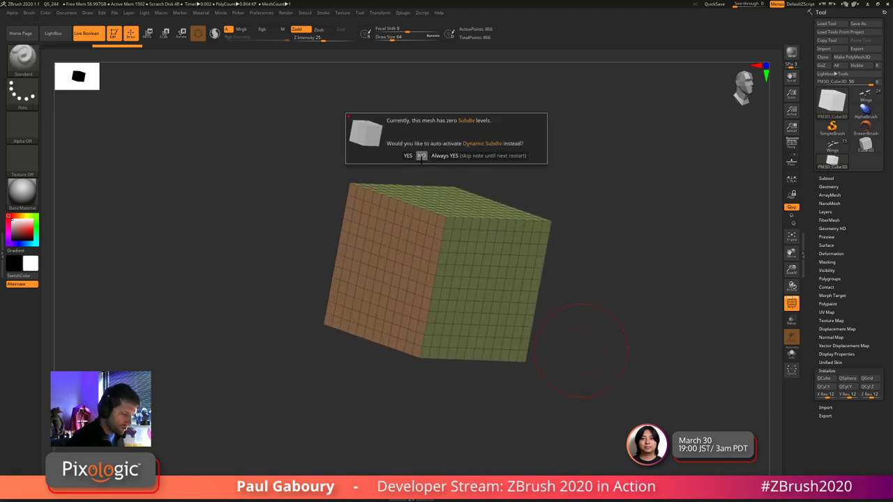
click(422, 156)
- Set the draw size to 22 and select the ZModeler brush for working on the cube's edges
mouse_move(628, 343)
mouse_down()
mouse_move(618, 353)
mouse_move(604, 289)
mouse_up()
key(s)
key(b)
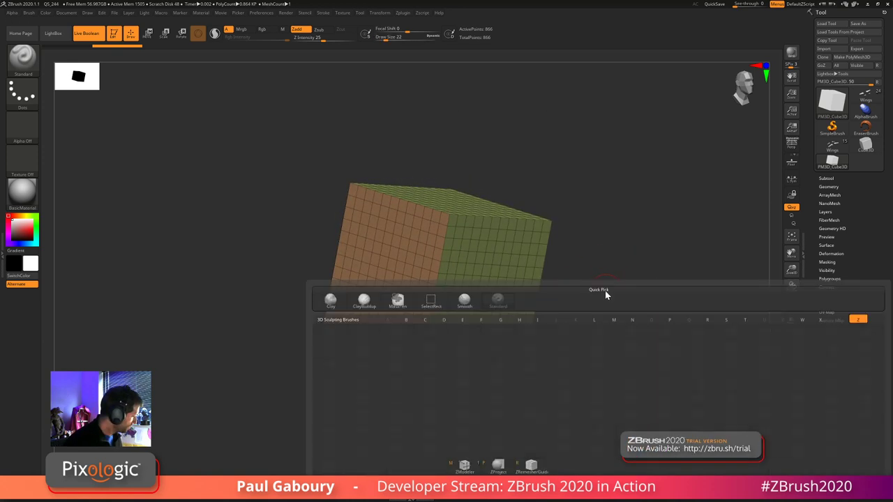
key(m)
mouse_move(510, 252)
right_down()
mouse_move(502, 241)
mouse_move(523, 252)
right_up()
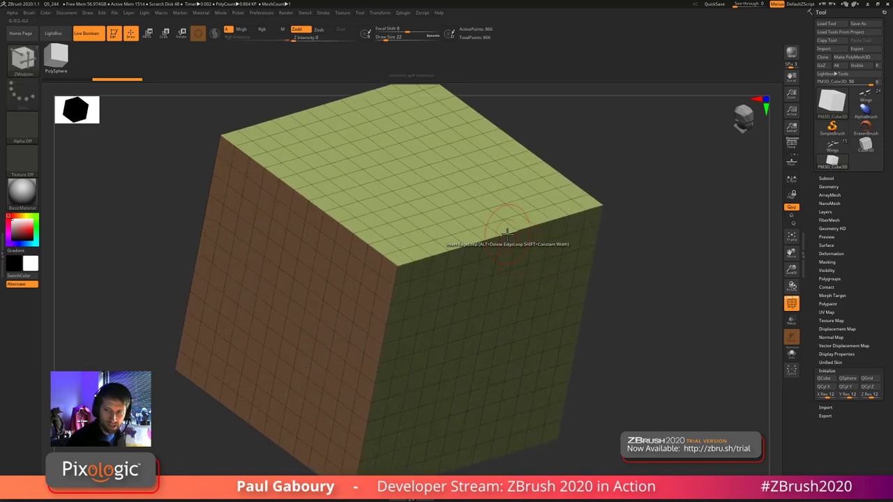
- Set the ZModeler edge action to Bevel, try it on the border edges of the cube's top face, and undo it
key(space)
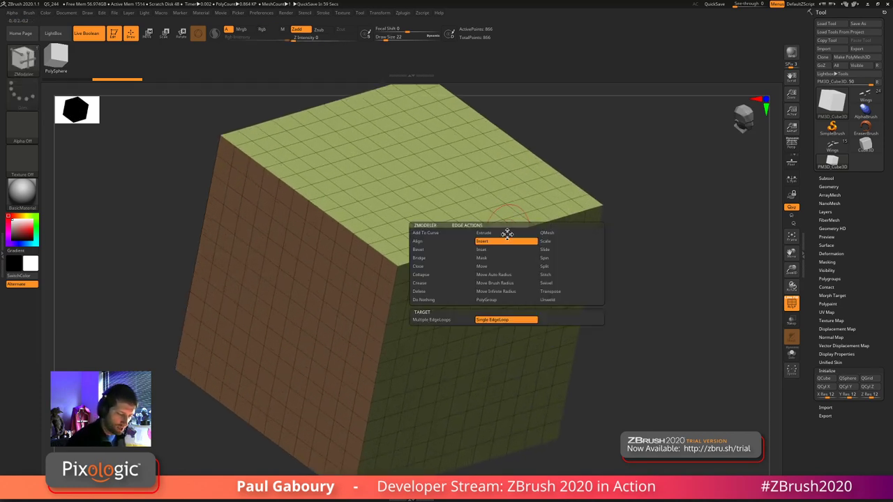
click(447, 251)
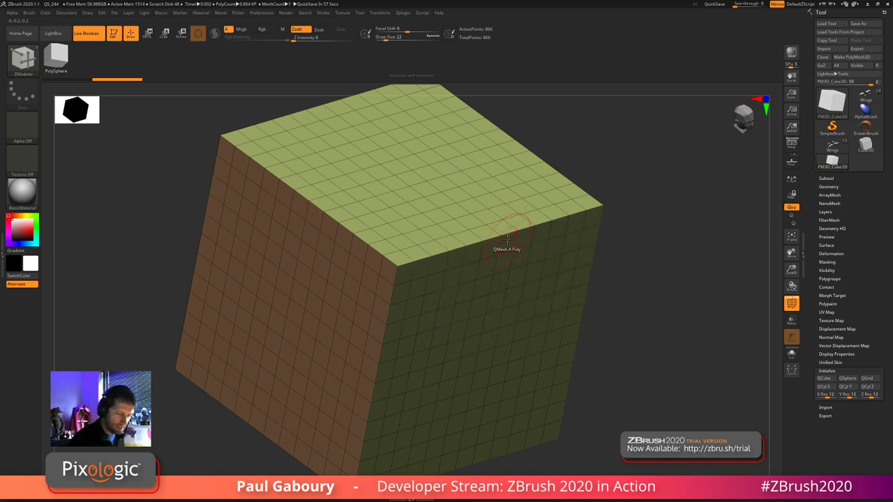
drag(504, 241, 481, 232)
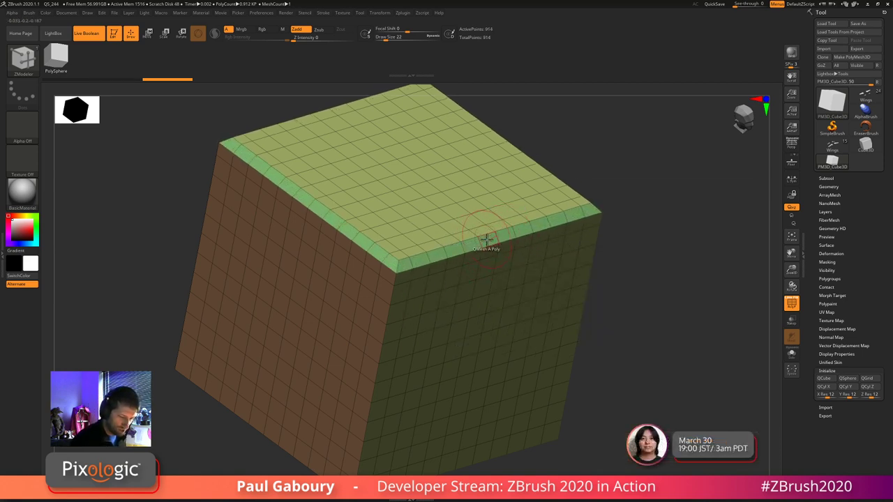
key(ctrl+z)
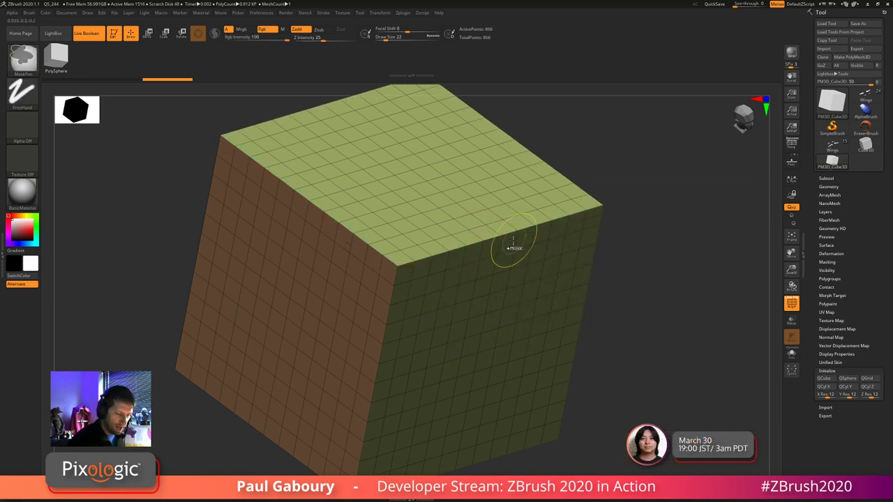
- Set the Bevel modifiers to Single Row with Soft Edge, try the bevel on the top face's border edge loop, and undo it
key(space)
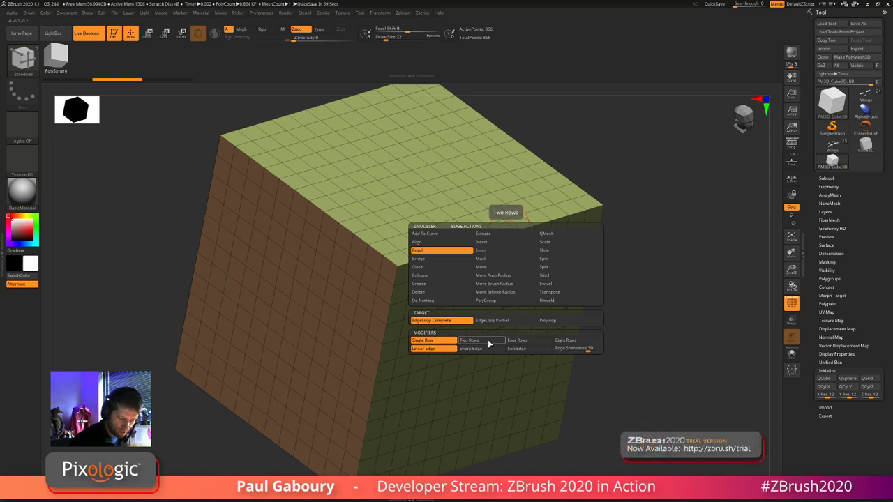
click(526, 349)
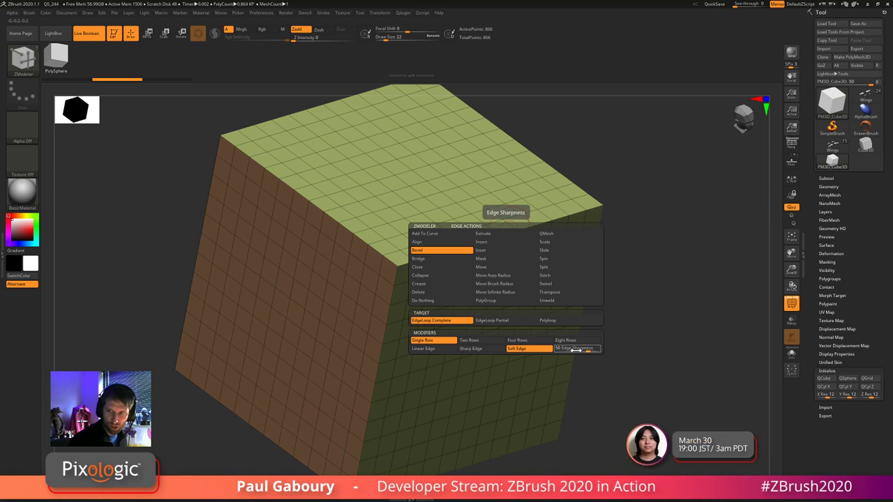
drag(505, 235, 509, 225)
right_drag(517, 274, 520, 273)
key(ctrl+z)
key(ctrl+z)
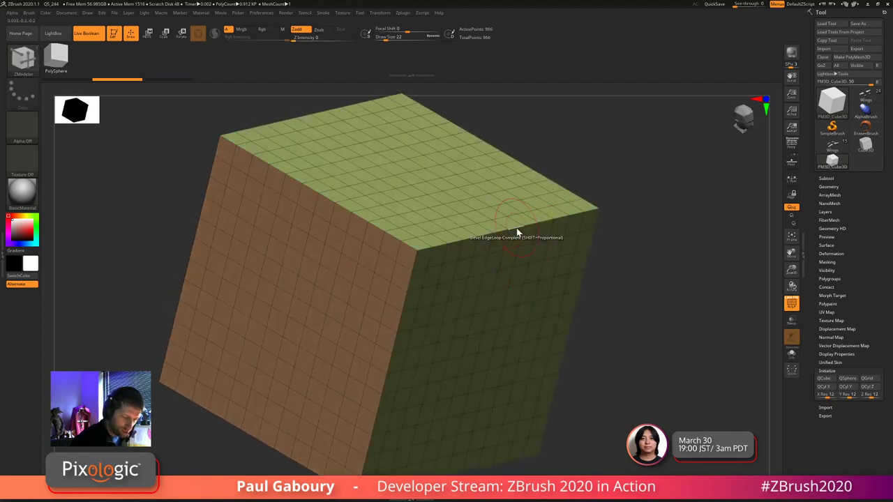
- Switch the soft-edged bevel to Four Rows, try it on the top face's border edge loop, and undo it
key(space)
click(545, 335)
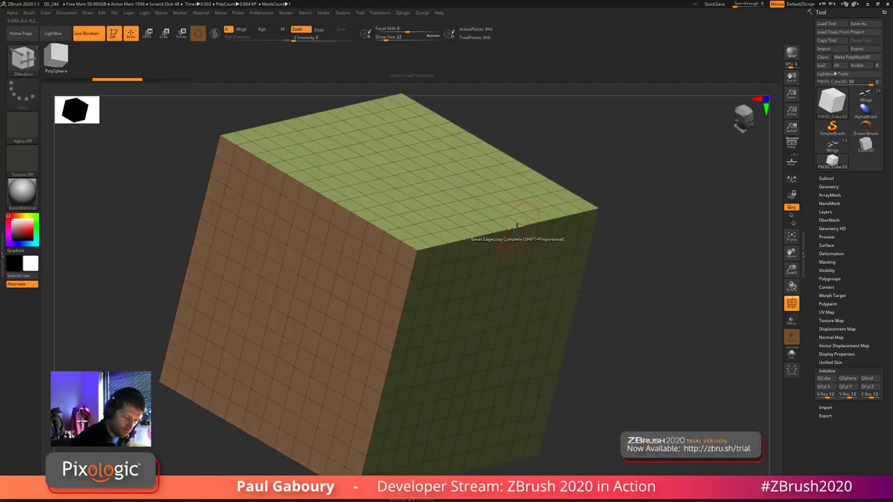
drag(522, 224, 523, 221)
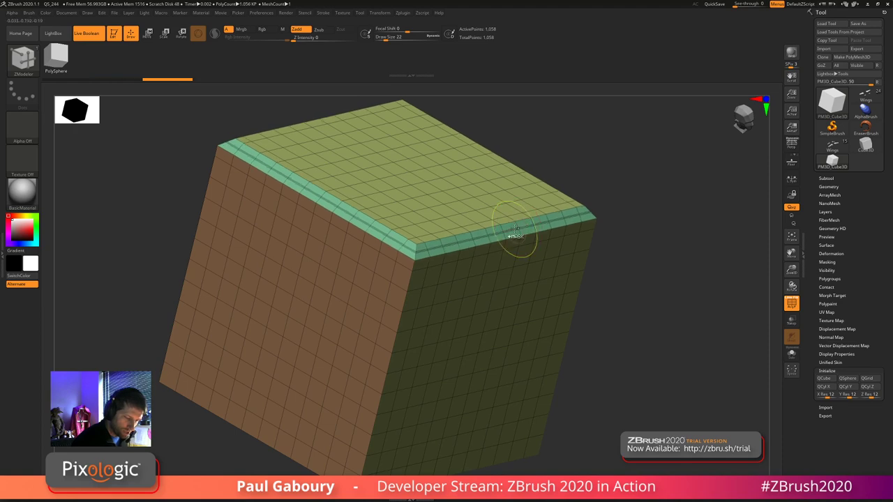
mouse_move(517, 236)
ctrl+right_down()
mouse_move(505, 229)
mouse_move(523, 235)
mouse_move(518, 230)
ctrl+right_up()
key(ctrl+z)
key(ctrl+z)
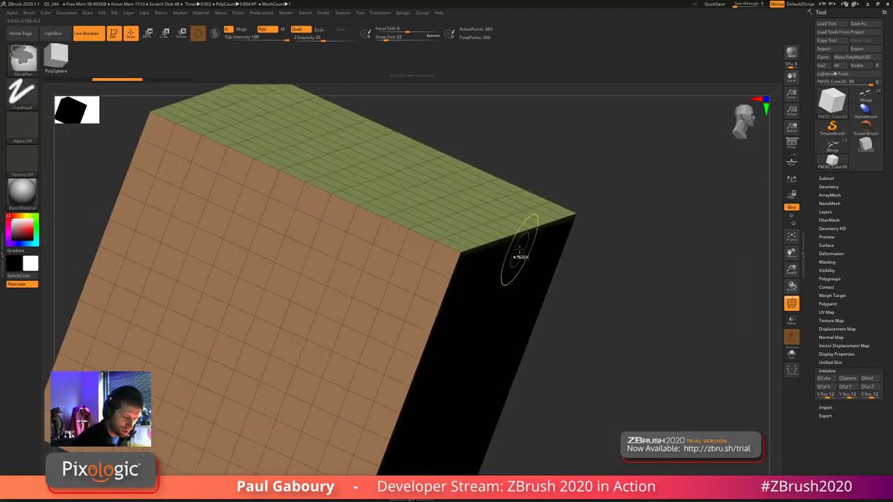
- Try the four-row soft bevel on the border edge loop of the dark green side face, and undo it
key(space)
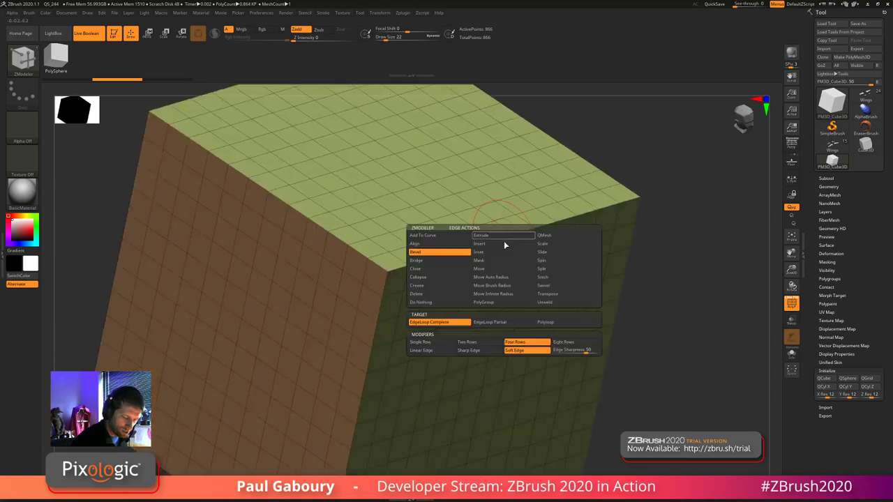
click(522, 349)
drag(523, 236, 555, 258)
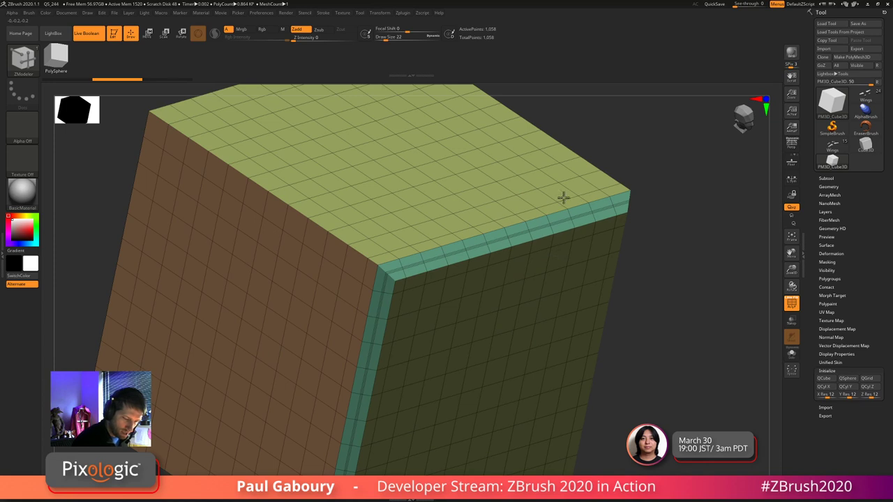
mouse_move(508, 233)
mouse_down()
mouse_move(518, 228)
mouse_move(523, 251)
mouse_move(515, 239)
mouse_up()
key(ctrl+z)
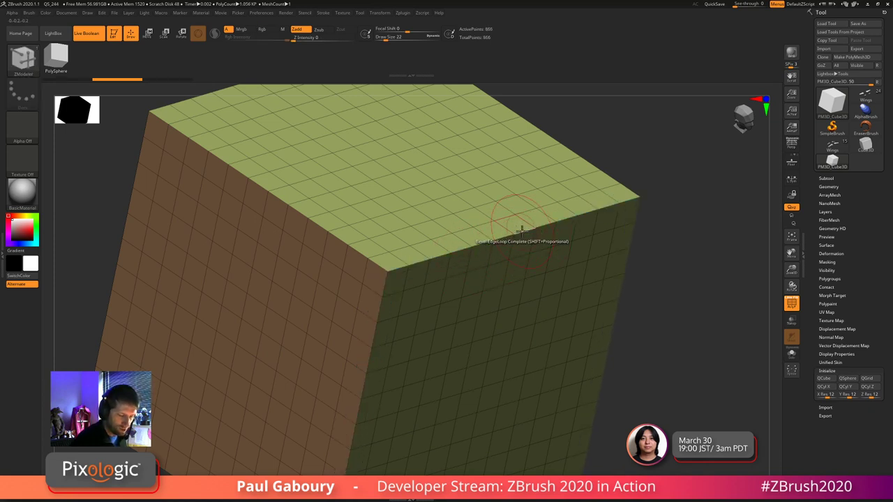
- Set the bevel to Linear Edge with Four Rows, try it around the cube's top face, and undo it
key(space)
click(457, 340)
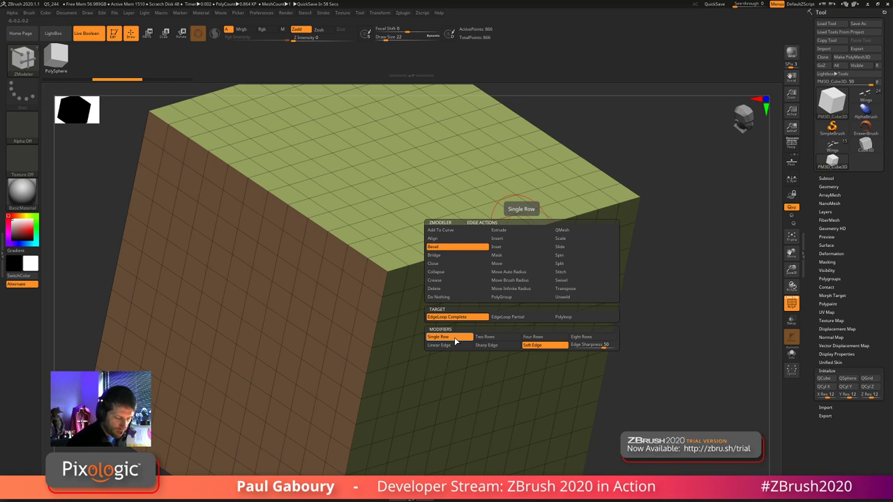
click(459, 347)
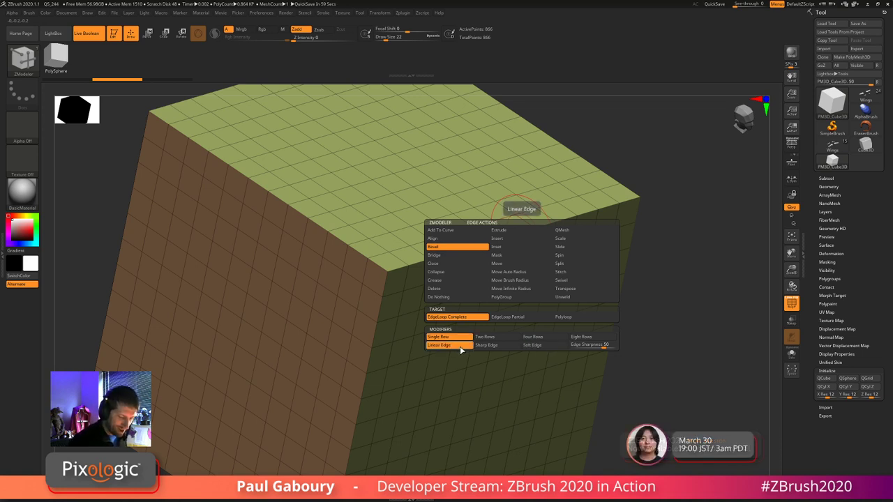
click(533, 337)
click(502, 231)
drag(502, 231, 504, 225)
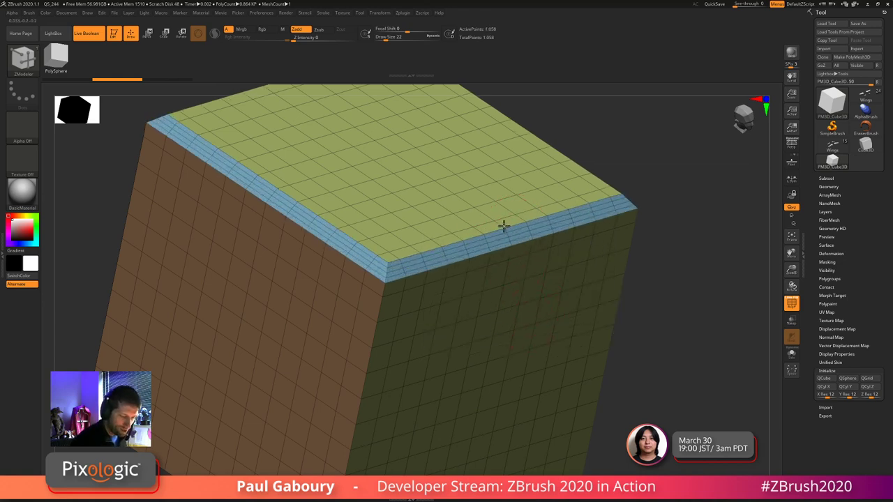
mouse_move(500, 244)
right_down()
mouse_move(509, 239)
mouse_move(496, 244)
right_up()
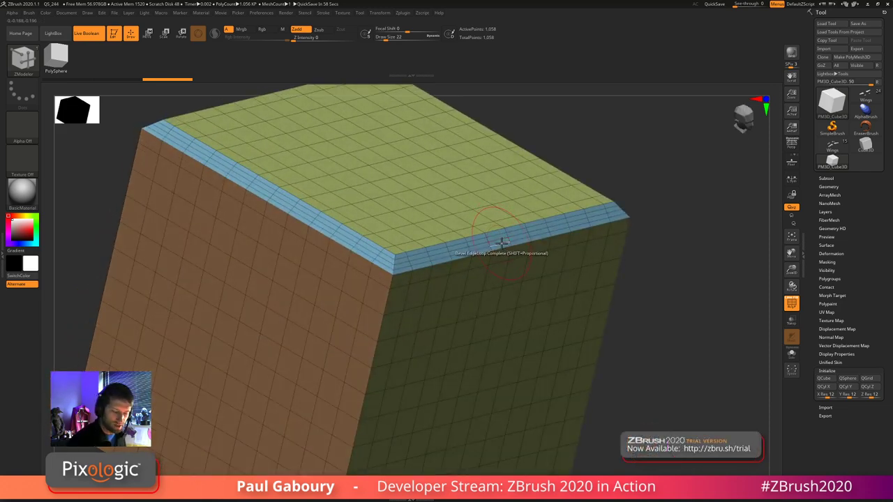
key(ctrl+z)
- Try a Two Rows linear bevel on the top face's border edge loop, and undo it
key(space)
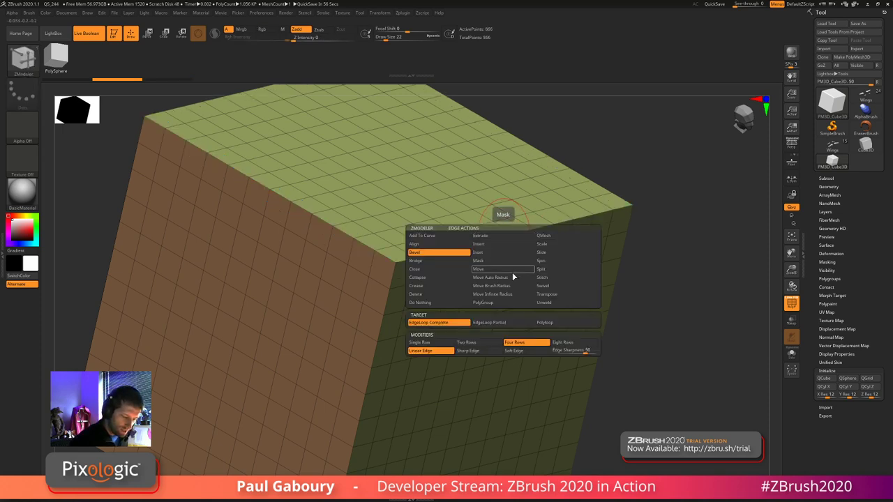
click(484, 343)
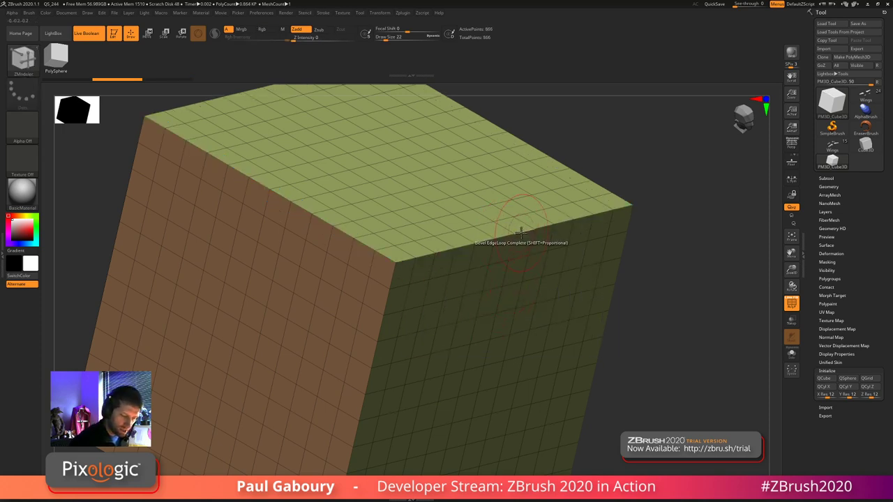
drag(522, 233, 521, 213)
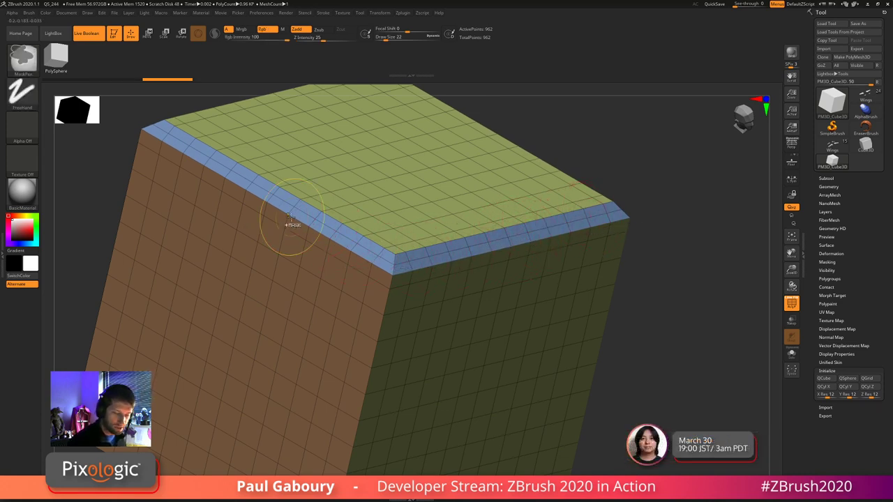
key(ctrl+z)
- Set the bevel back to Four Rows and bevel the border edge loop of the cube's top face
key(space)
click(536, 336)
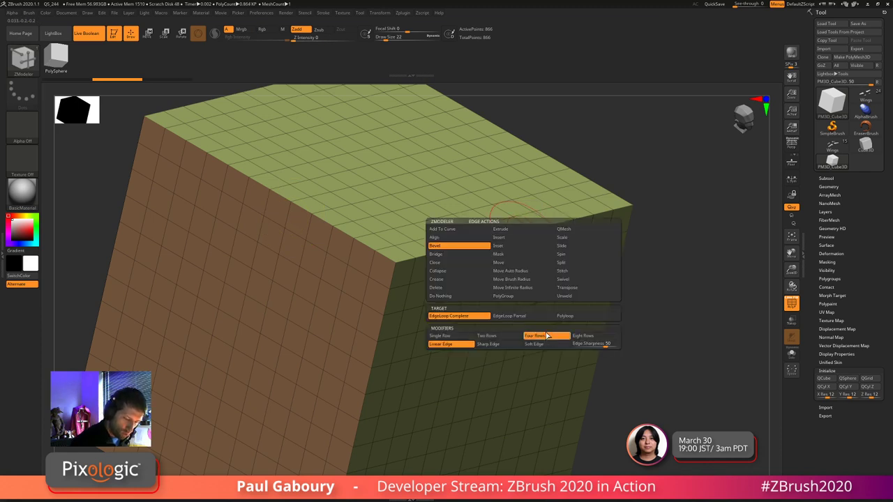
drag(522, 215, 523, 219)
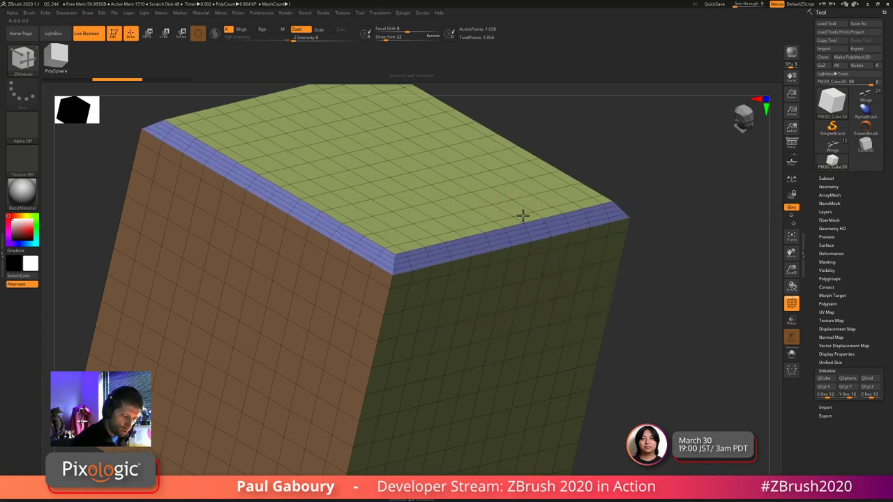
ctrl+right_drag(519, 236, 526, 245)
- Set the QMesh polygon target to Polyloop and push a polyloop of the bevel inward to form a groove
key(space)
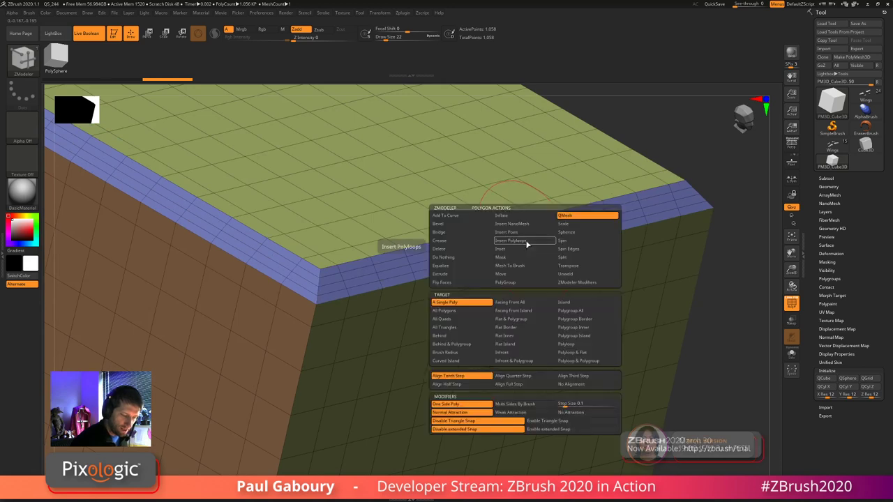
click(579, 344)
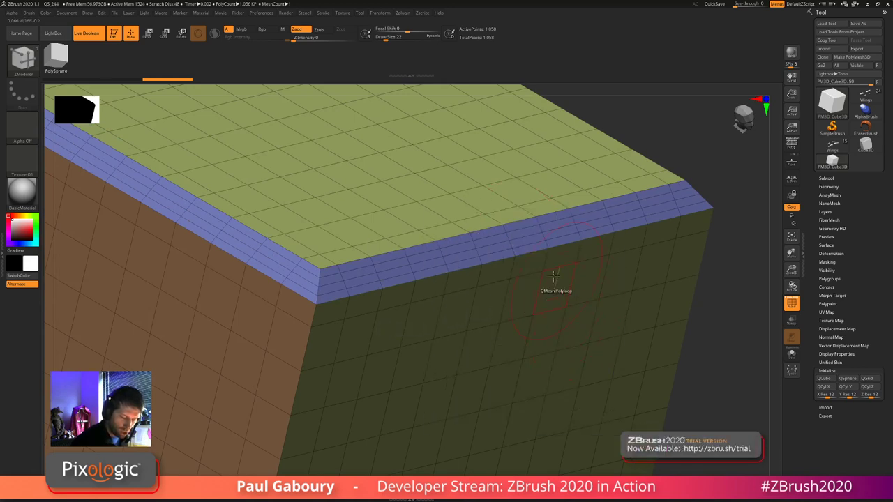
drag(522, 242, 507, 246)
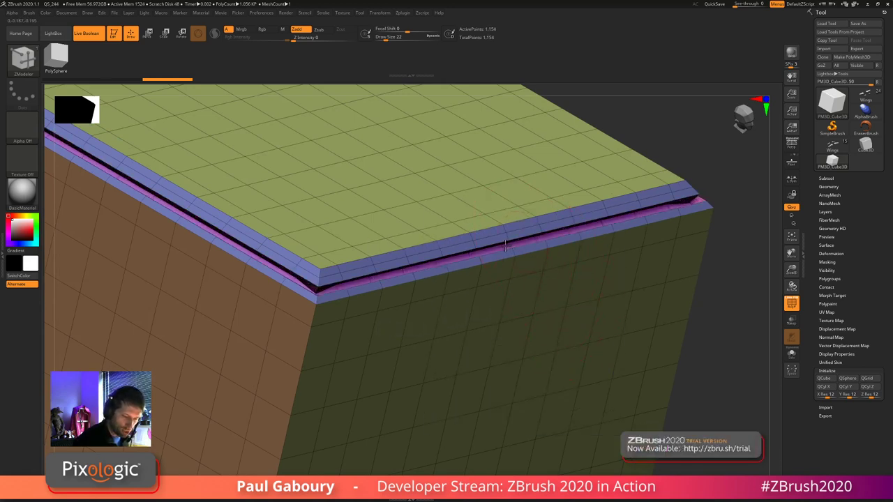
- Turn off the polyframe display, frame the whole cube to inspect the groove, and undo the groove
key(shift+f)
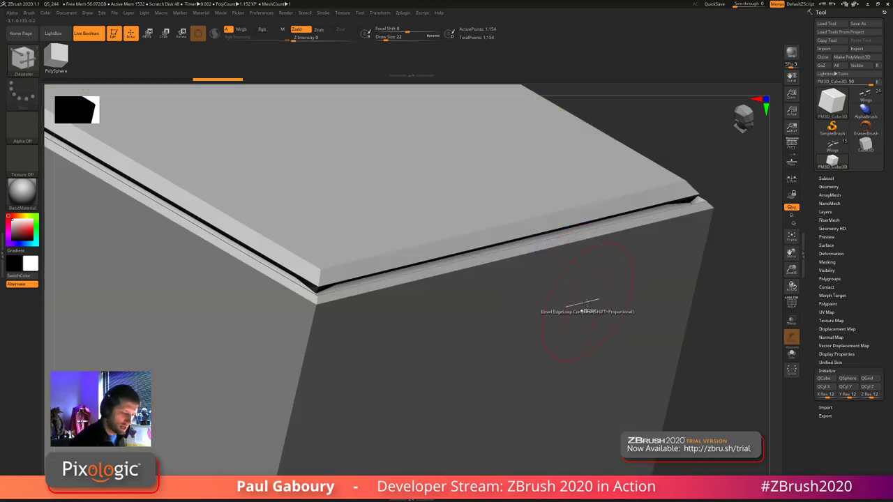
key(f)
mouse_move(563, 310)
alt+right_down()
mouse_move(526, 301)
mouse_move(522, 309)
alt+right_up()
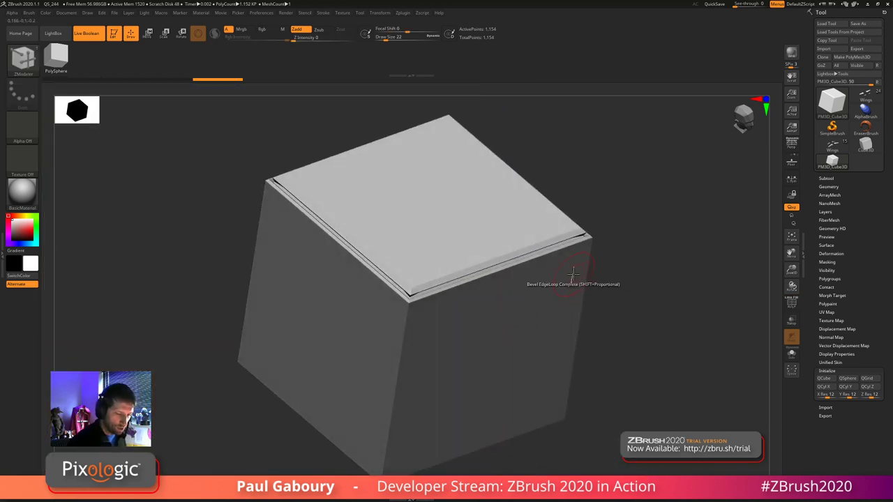
key(ctrl+z)
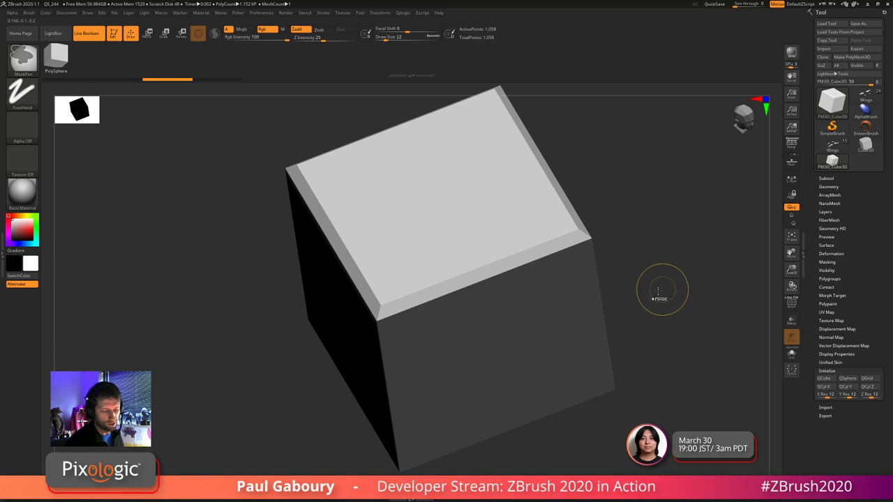
- Turn the polyframe display back on and undo the four-row bevel
key(shift+f)
right_drag(639, 298, 549, 279)
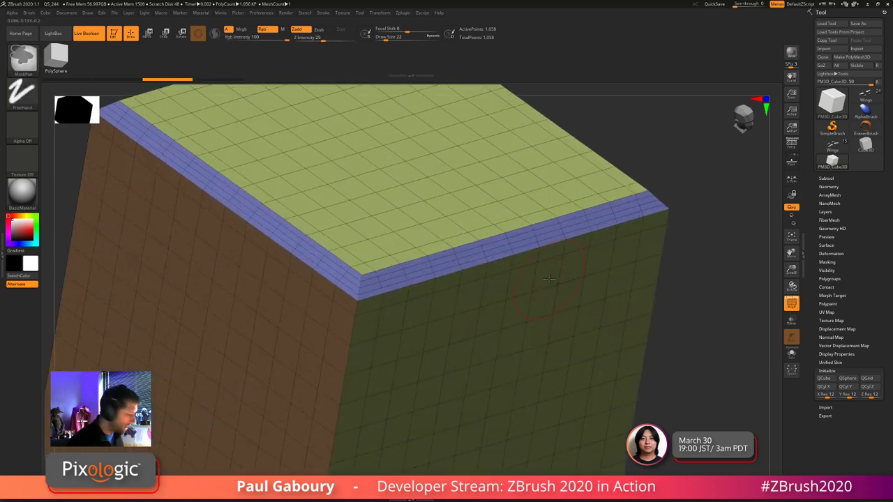
key(ctrl+z)
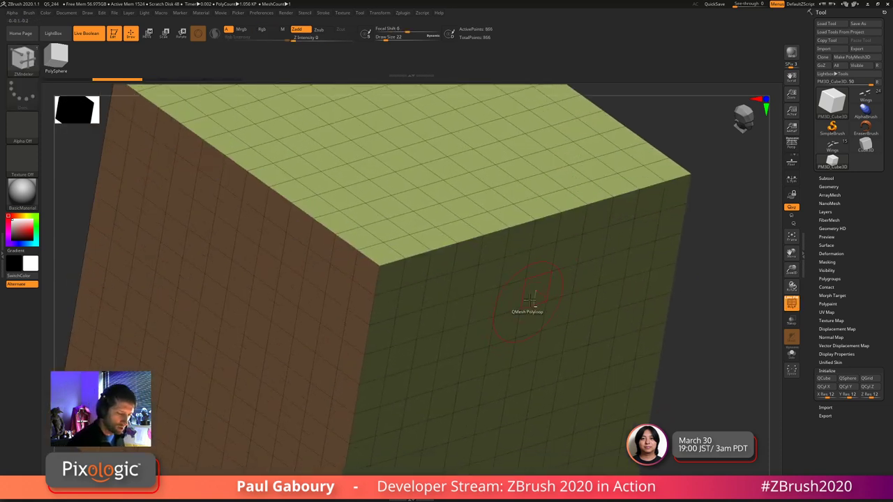
key(ctrl+z)
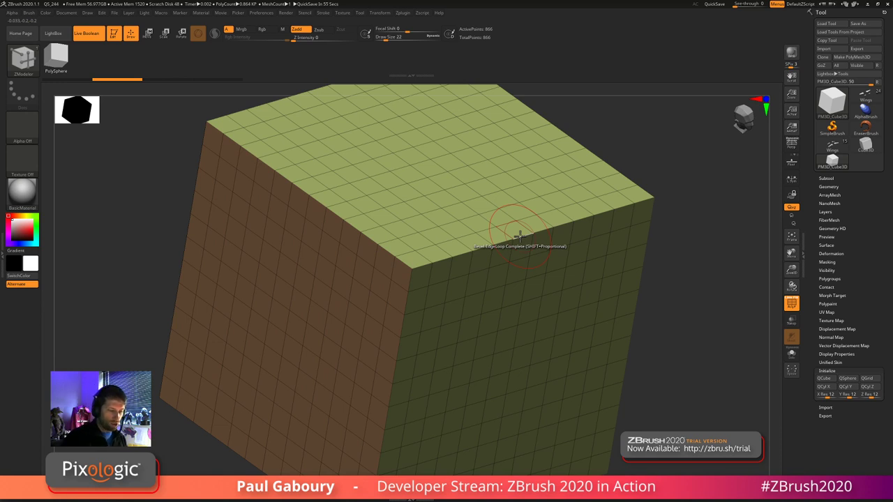
- Set the edge action to Add To Curve and add neighbouring edges along the front border of the top face to one curve
key(space)
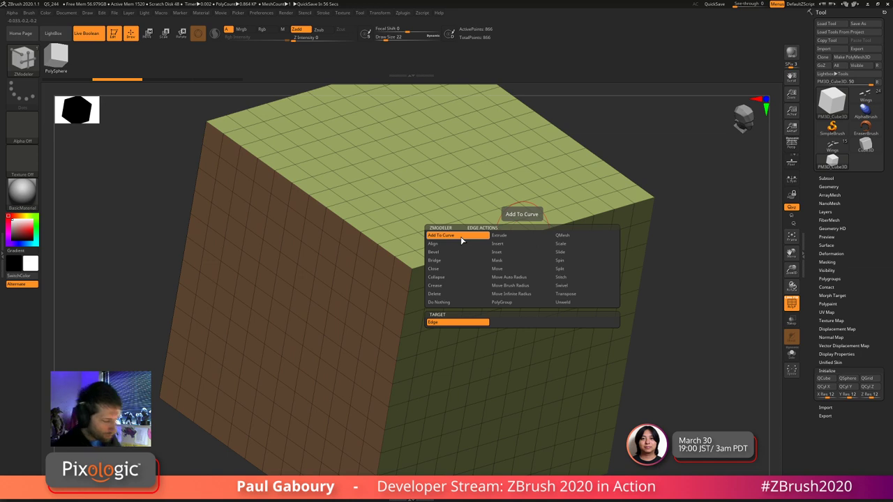
click(462, 237)
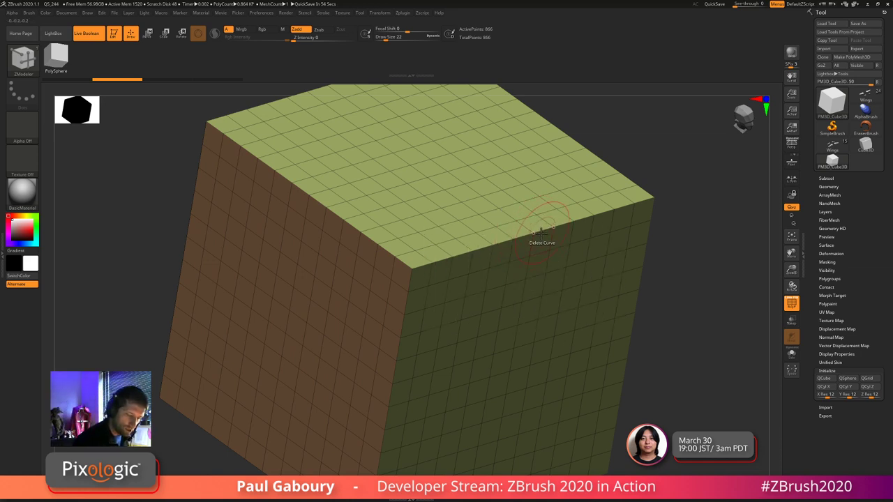
click(521, 239)
click(502, 244)
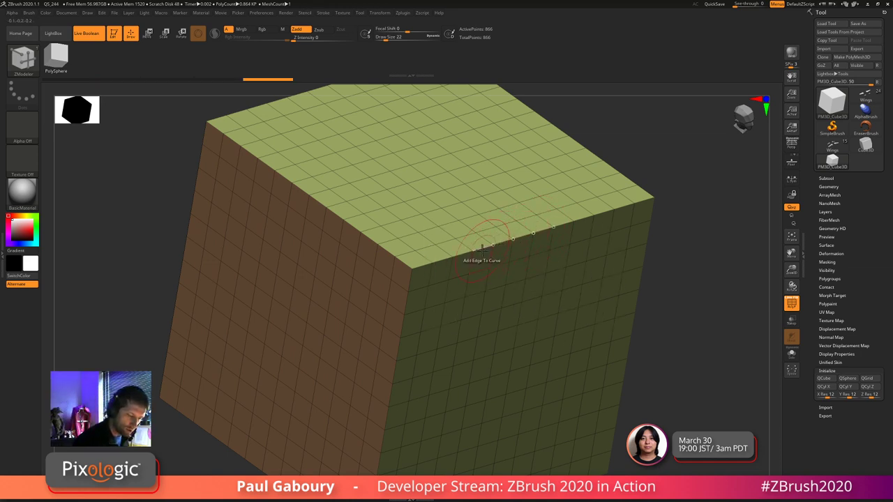
click(482, 250)
- Build a second curve from six consecutive edges on the cube's near vertical corner, reducing the draw size to 6
alt+right_drag(406, 347, 421, 289)
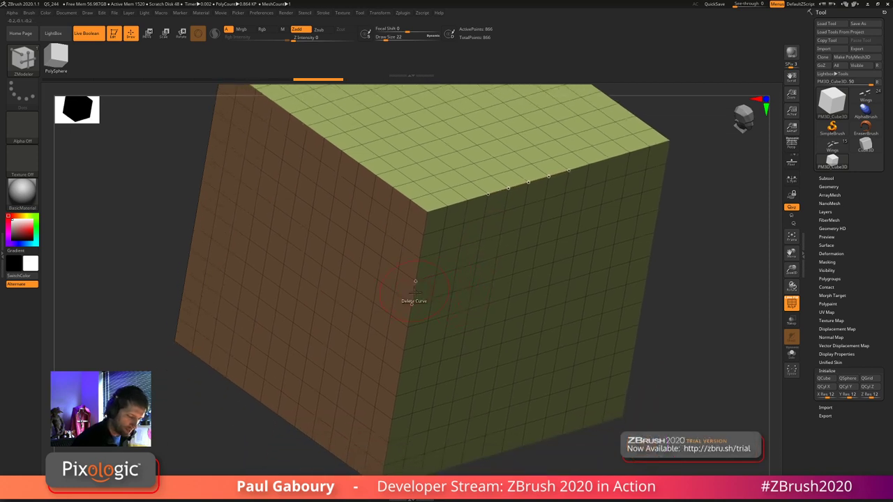
click(414, 294)
click(409, 316)
click(404, 340)
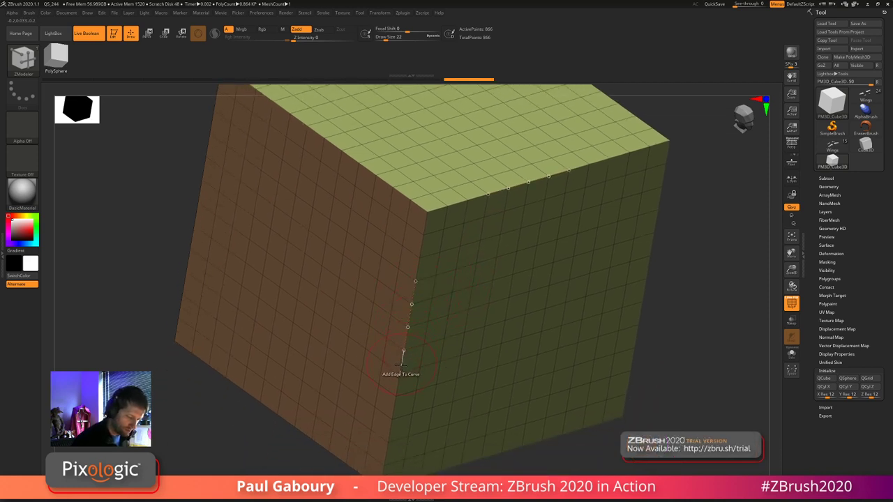
key(s)
click(396, 396)
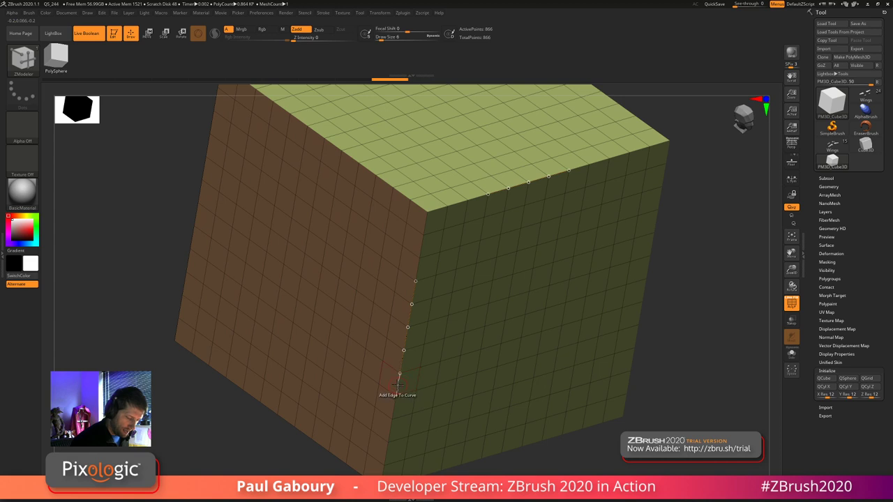
click(419, 259)
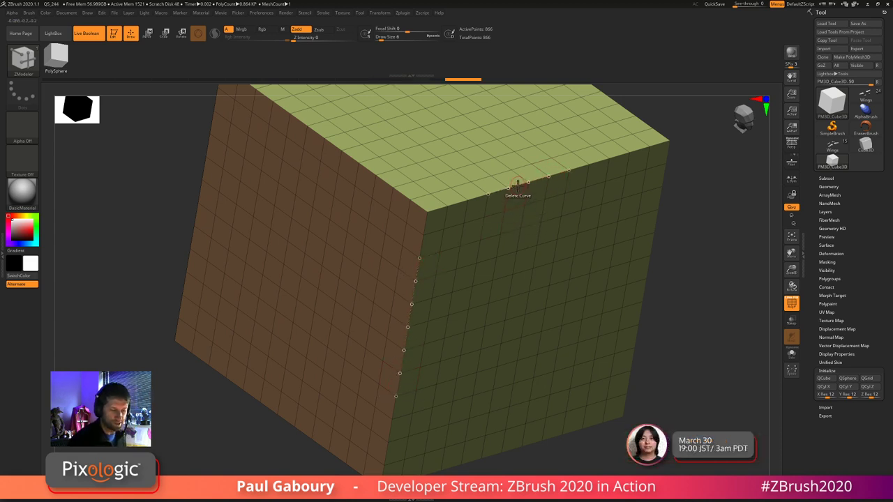
- Set the curve action to Bevel with the All Curves target and bevel both curves on the cube's borders
key(space)
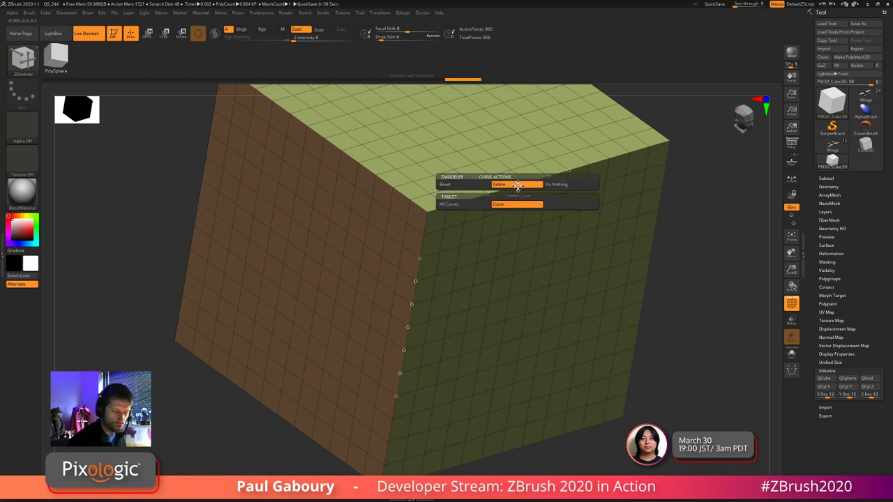
click(467, 185)
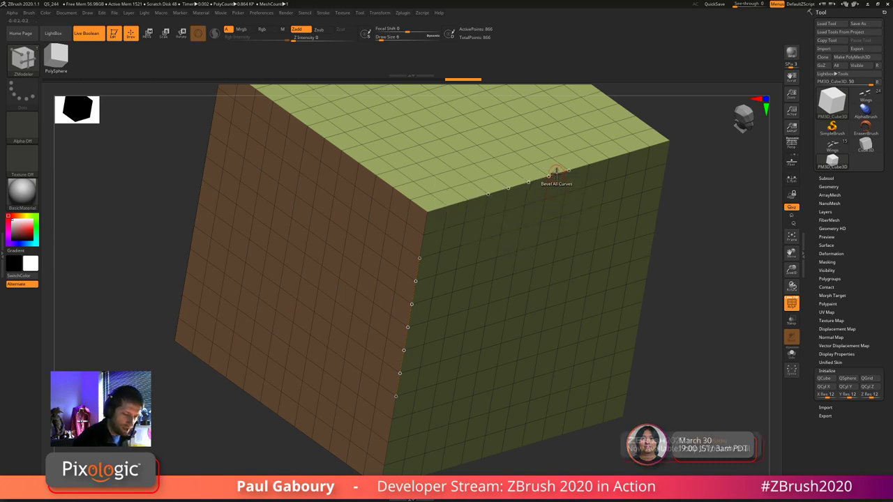
drag(557, 175, 558, 159)
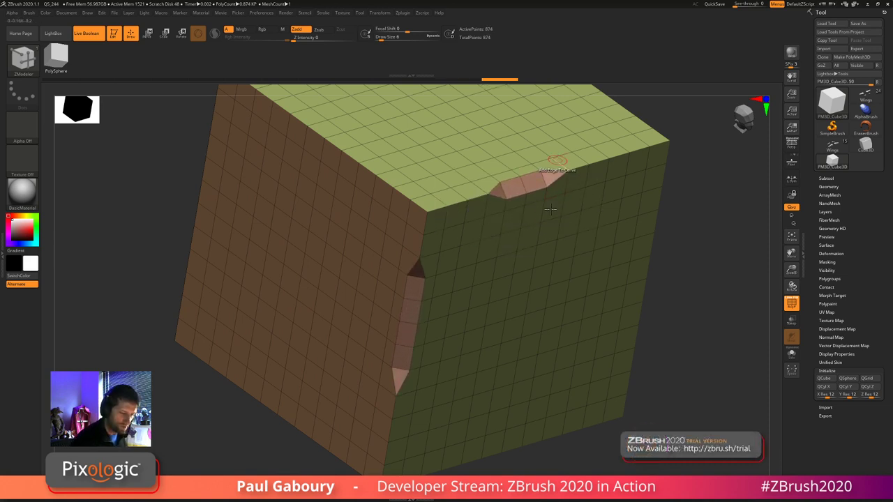
- Turn the polyframe display off to inspect both partial bevels on the whole cube, and turn it back on
key(shift+f)
mouse_move(462, 350)
ctrl+right_down()
mouse_move(453, 289)
mouse_move(489, 342)
ctrl+right_up()
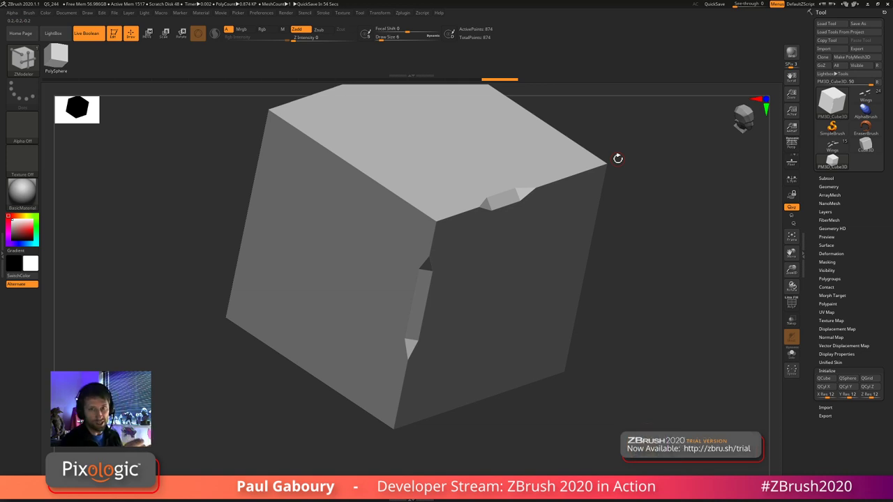
alt+right_drag(598, 299, 609, 333)
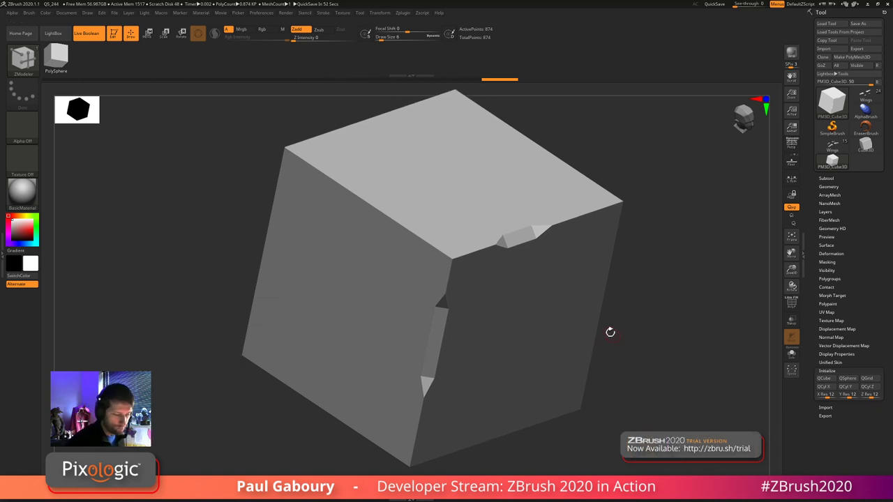
key(shift+f)
alt+right_drag(513, 338, 533, 332)
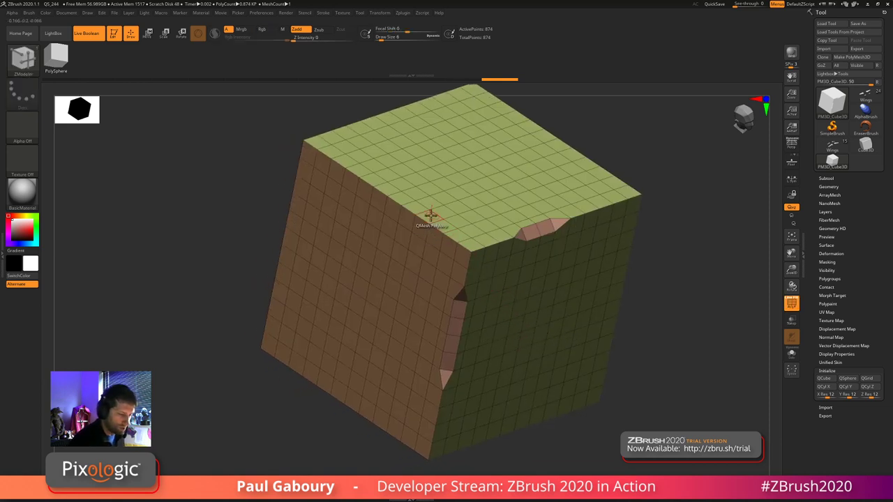
- Set the edge action to Insert with the Single EdgeLoop target and insert edge loops across the border between the brown and green faces
key(space)
click(418, 230)
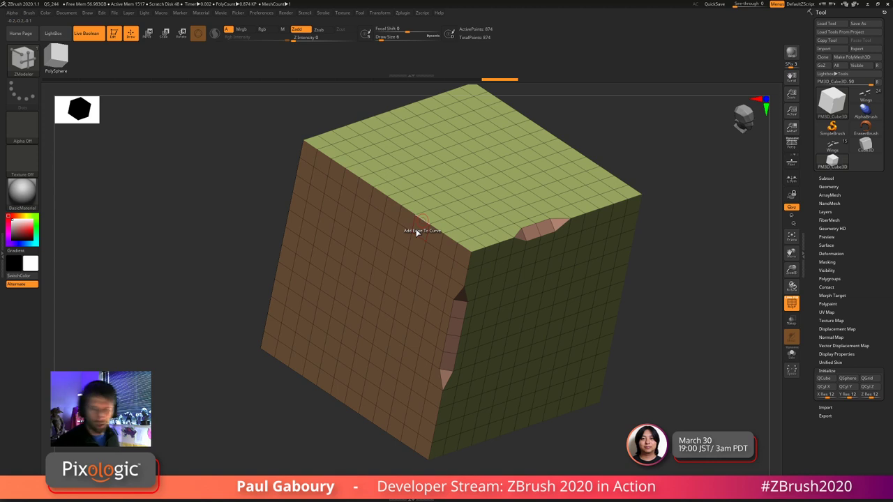
click(423, 220)
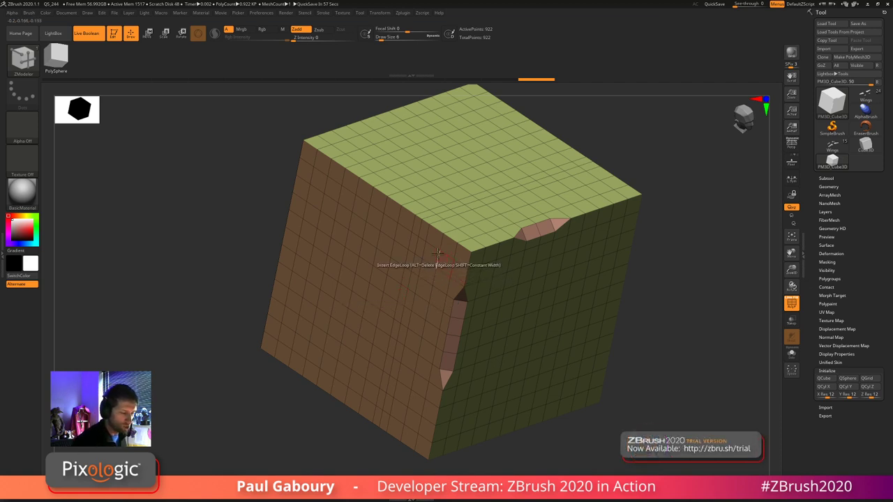
key(ctrl)
ctrl+right_drag(430, 233, 422, 223)
alt+click(423, 223)
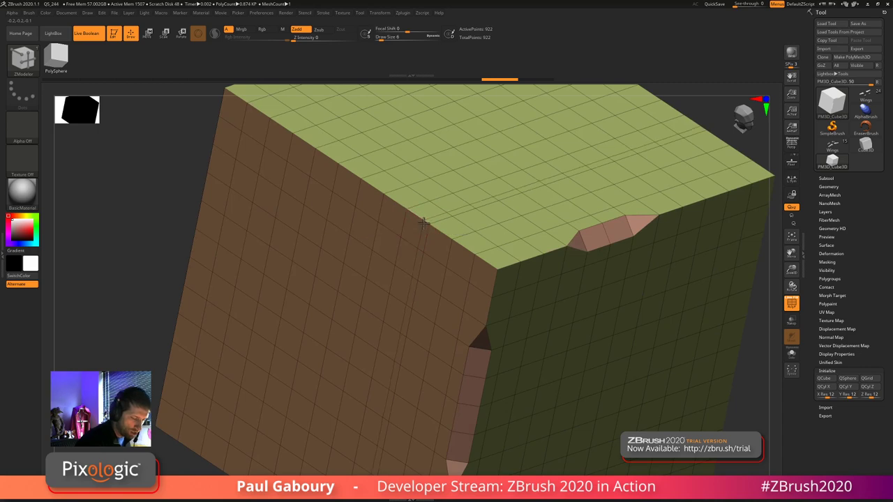
click(370, 186)
right_drag(339, 305, 342, 315)
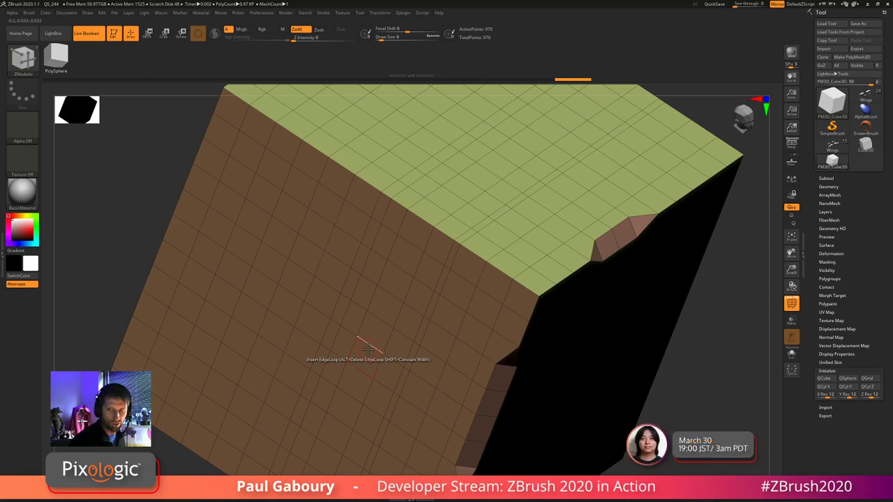
- Undo the single edge loop insertions on the cube
key(ctrl)
key(ctrl+z)
key(ctrl+z)
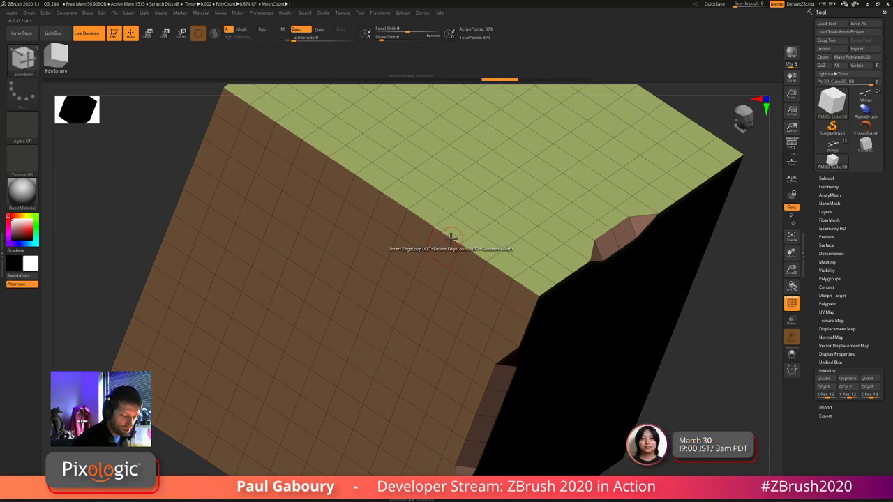
- Insert single edge loops at two separate border edges between the brown and green faces, and undo both
click(455, 241)
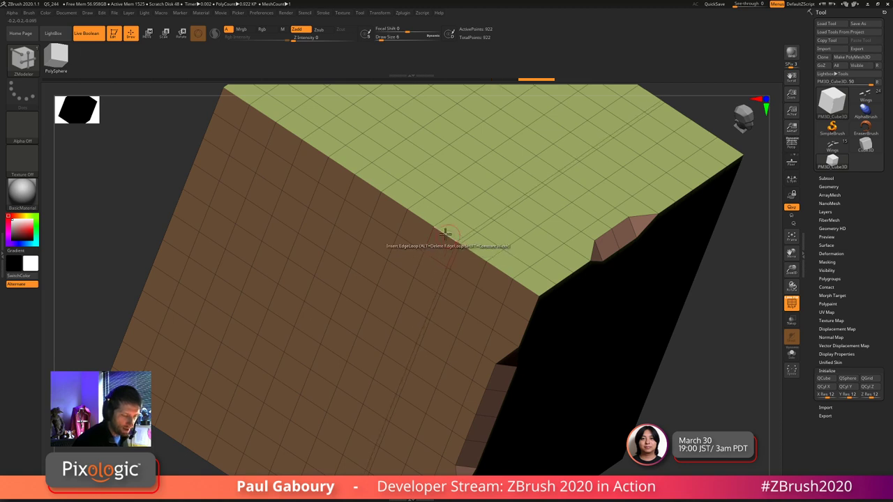
click(392, 201)
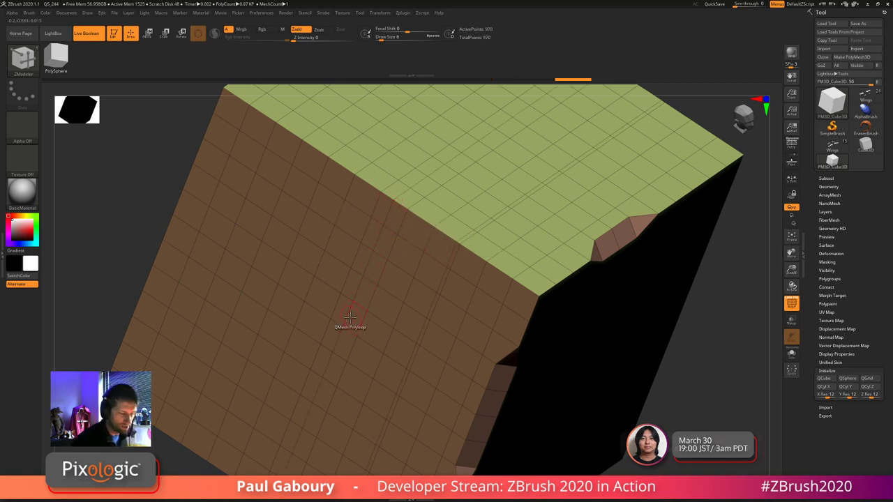
key(ctrl+z)
key(ctrl+z)
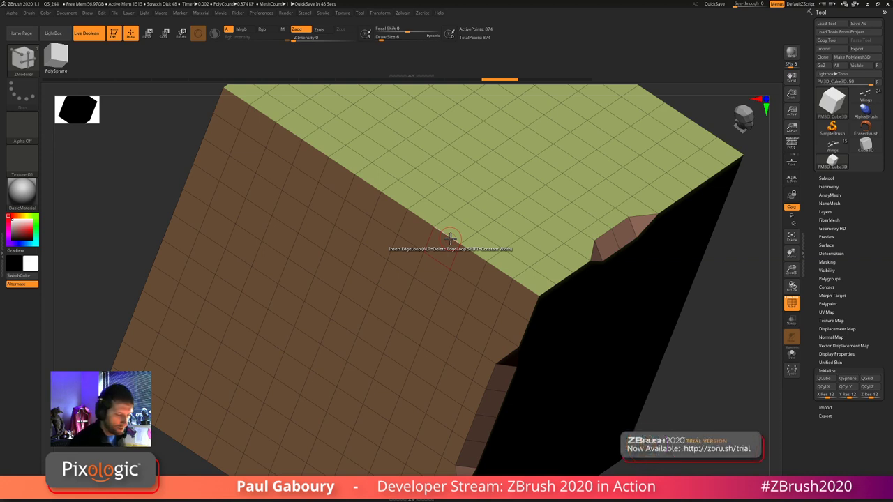
- Set the Insert target to Multiple EdgeLoops and, with interactive resolution, insert several loops at two separate border edges
key(space)
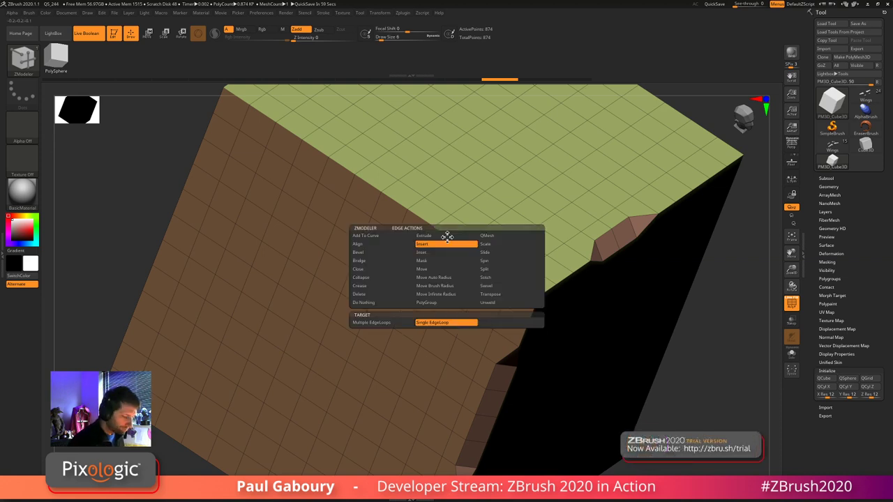
click(383, 323)
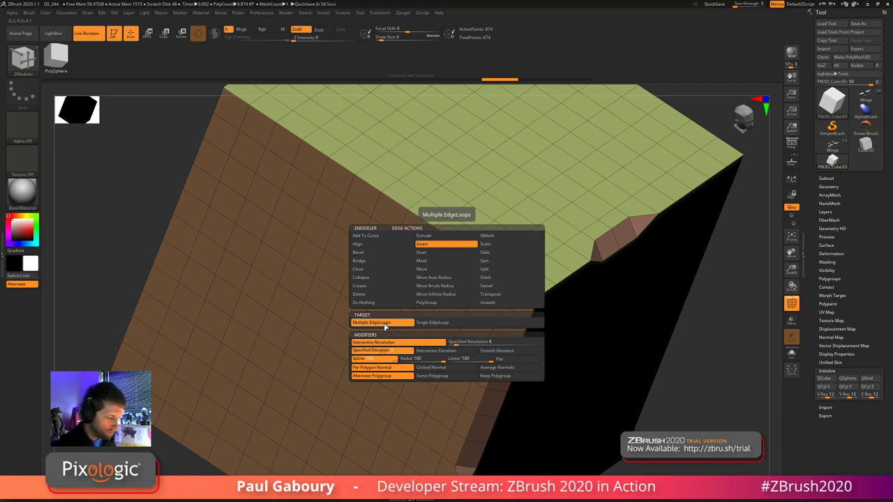
click(443, 231)
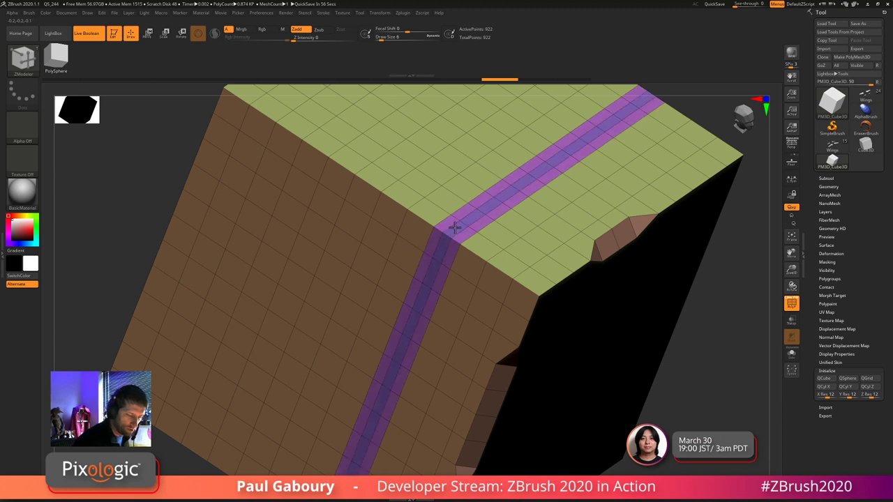
click(454, 225)
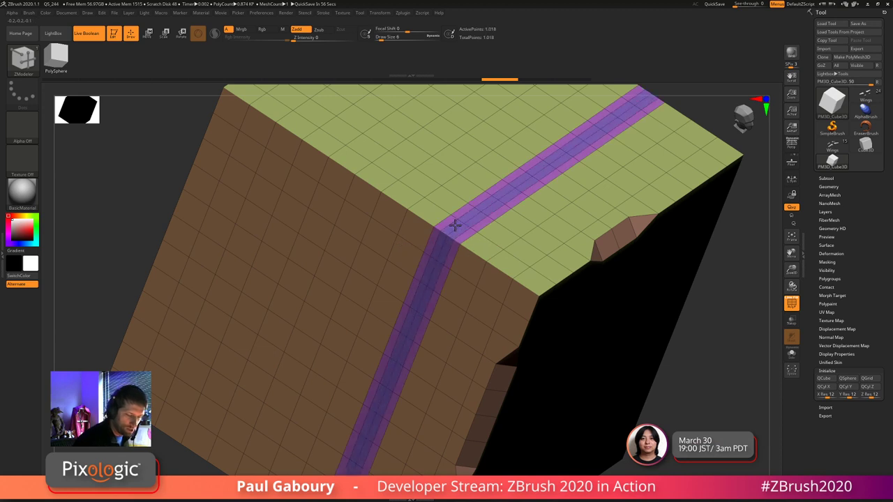
click(365, 180)
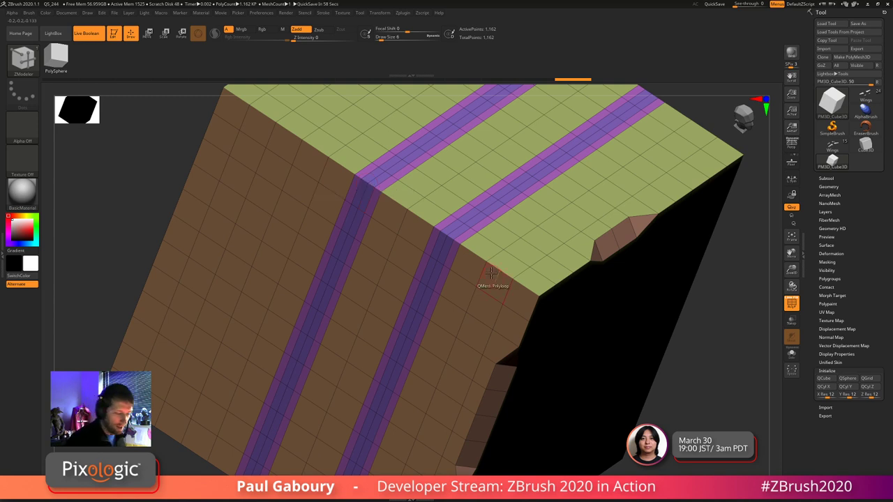
- Delete some of the inserted edge loops from both purple strips, leaving the strips partly subdivided
alt+click(454, 228)
alt+click(454, 228)
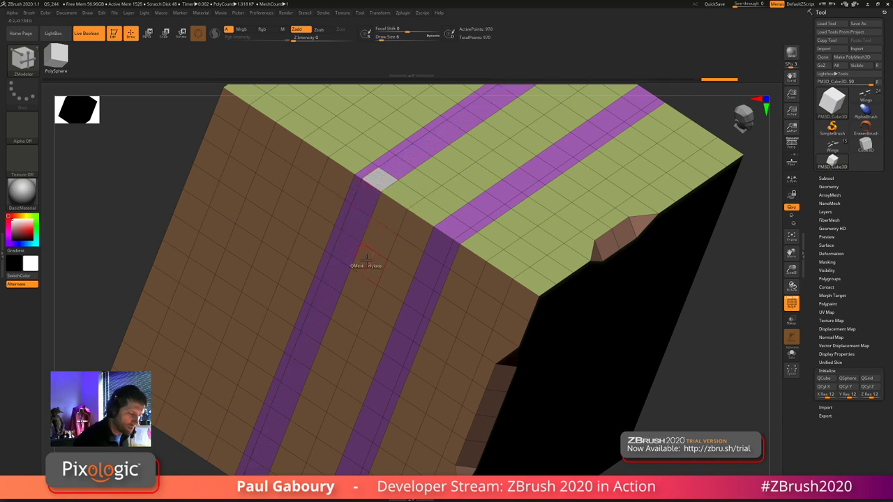
key(ctrl)
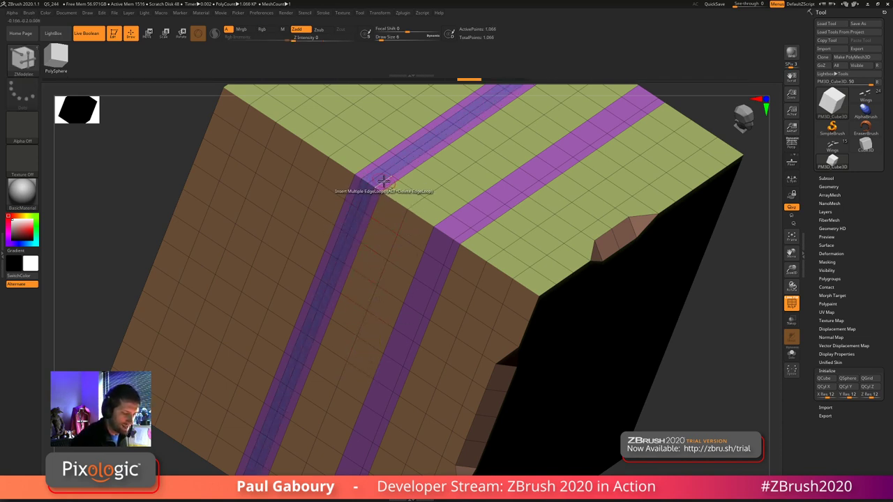
alt+click(364, 182)
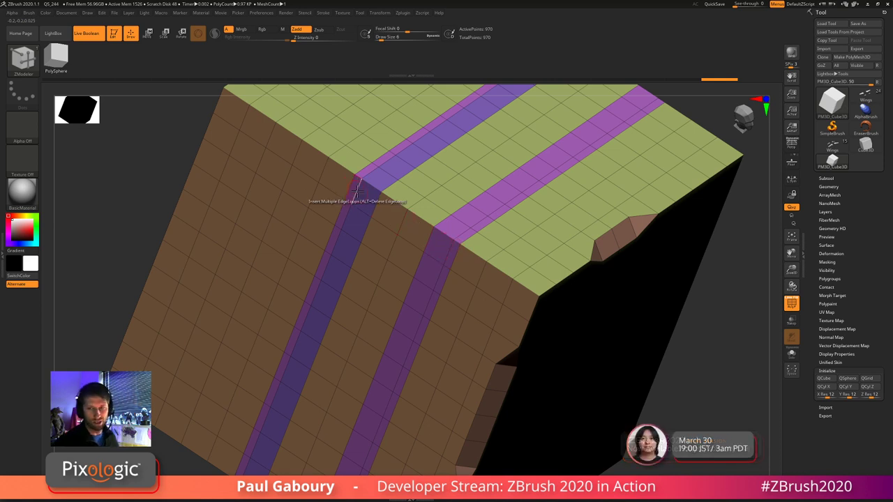
- Undo the edge loop deletions and the multiple edge loop insertions, back to the plain bevelled cube
key(ctrl)
key(ctrl+z)
key(ctrl+z)
key(ctrl+z)
key(ctrl+z)
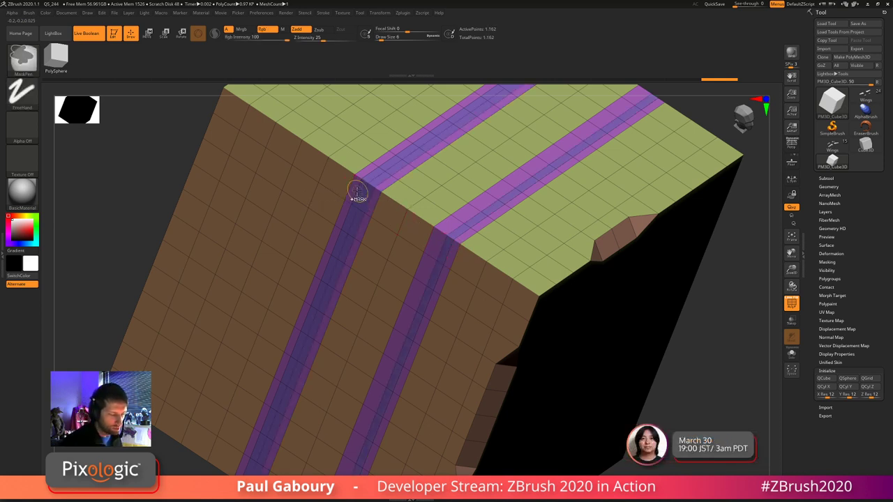
- Switch Insert Multiple EdgeLoops to Specified Resolution, insert loops at two border edges, and undo them
key(space)
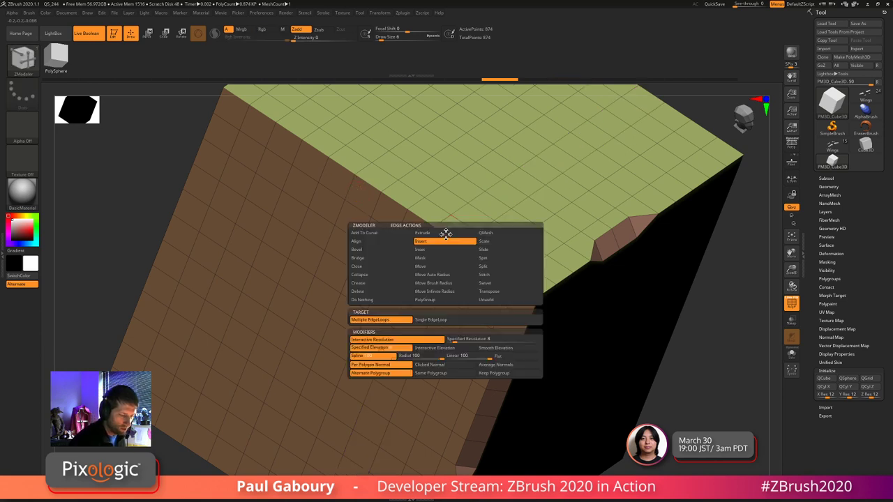
click(452, 340)
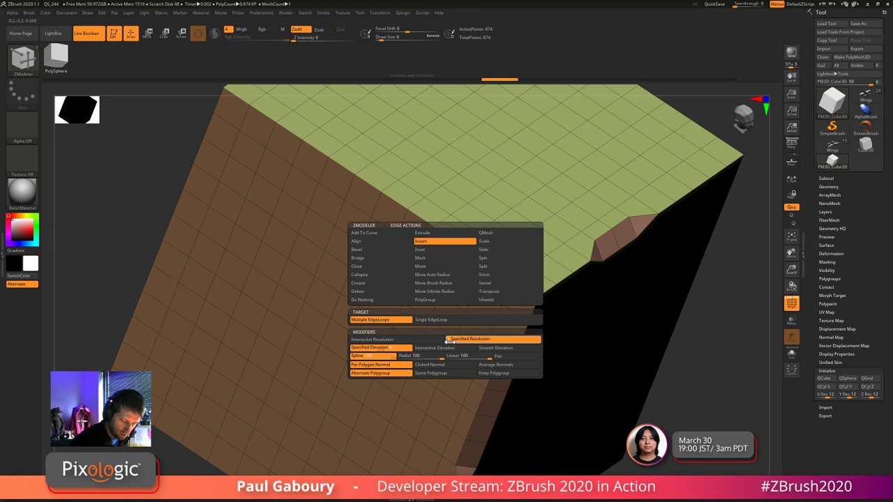
click(441, 227)
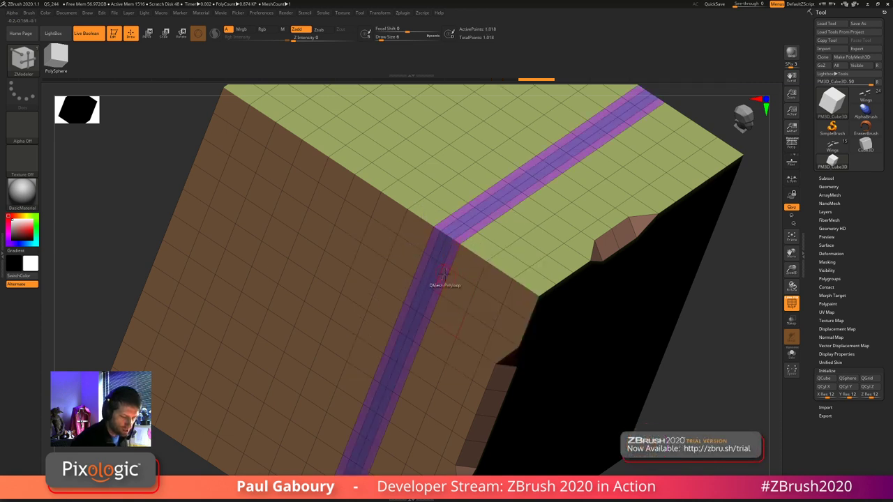
click(373, 188)
key(ctrl+z)
key(ctrl+z)
- Lower the specified resolution and insert multiple edge loops at two nearby border edges between the brown and green faces
key(space)
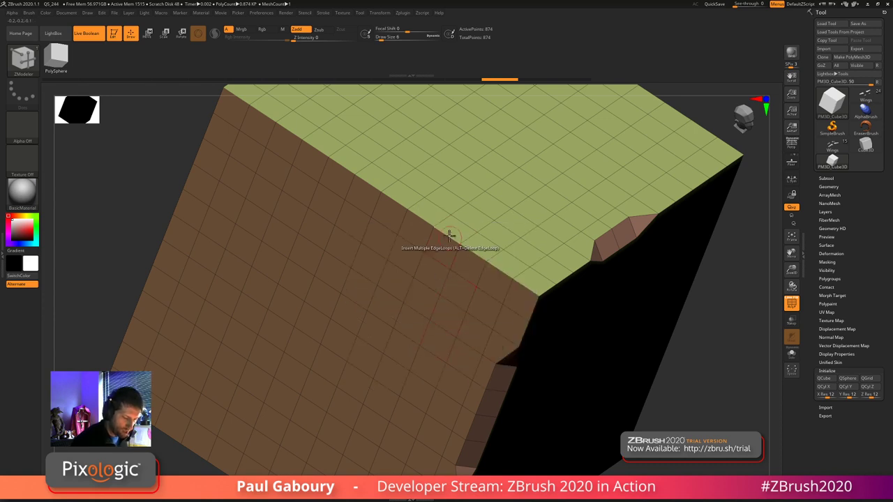
click(450, 234)
click(393, 204)
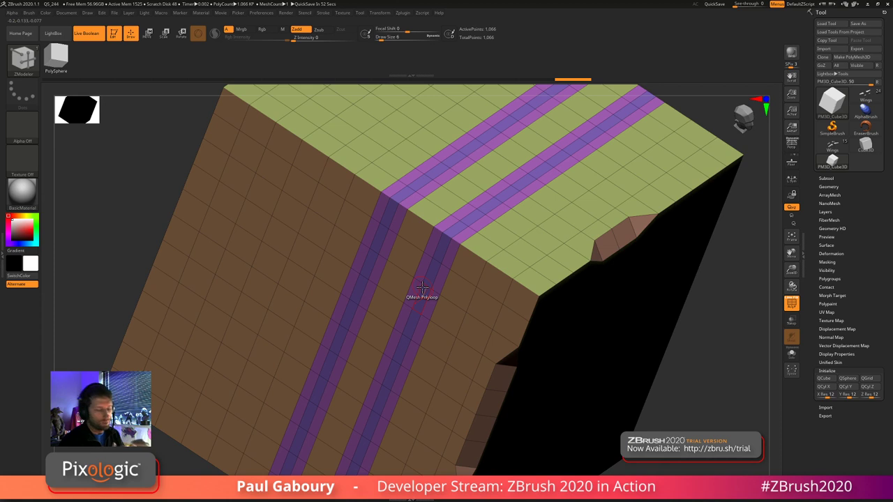
- Set the Insert target back to Single EdgeLoop and insert two single loops between the purple strips and the near corner
key(space)
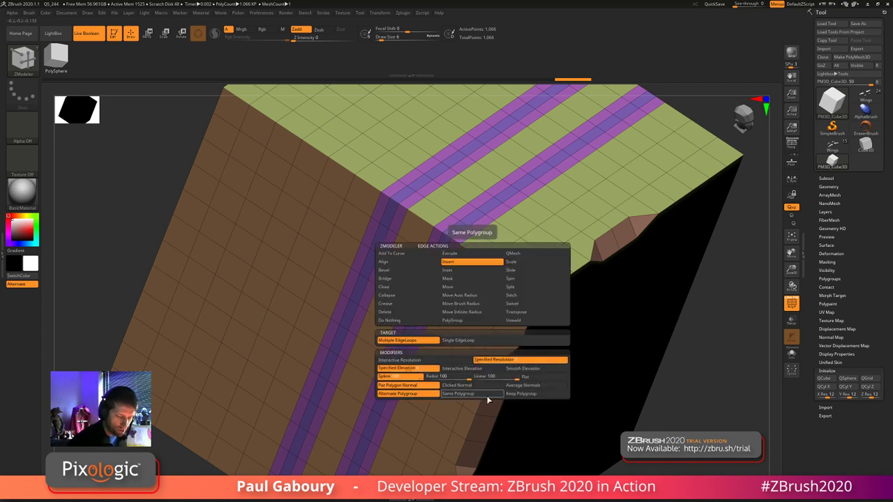
click(465, 341)
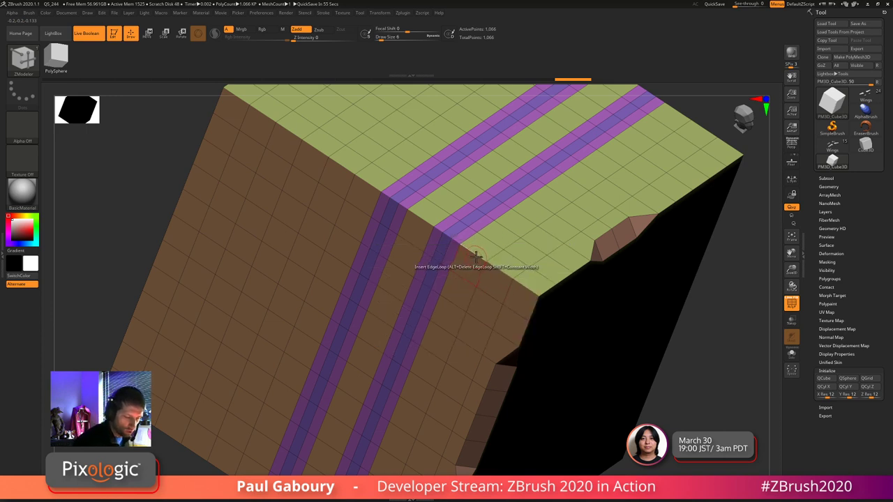
click(477, 258)
click(479, 257)
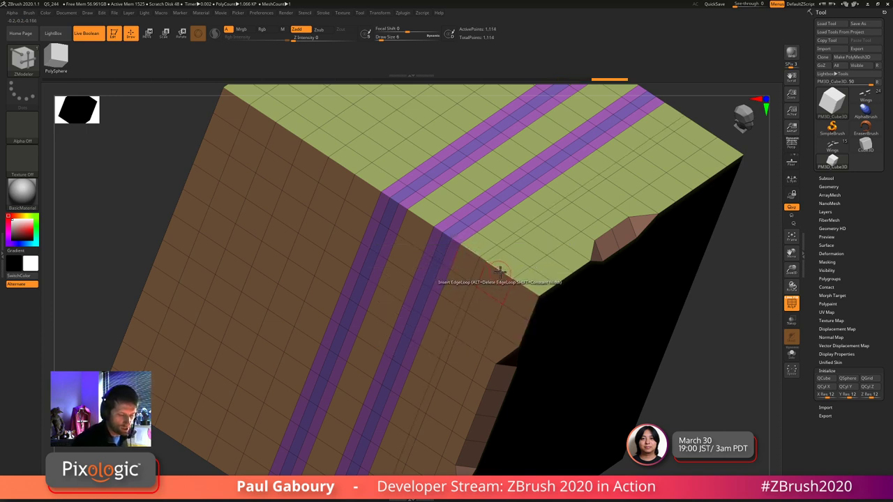
- Undo the single edge loops and both strips of multiple edge loops
key(ctrl+z)
key(ctrl+z)
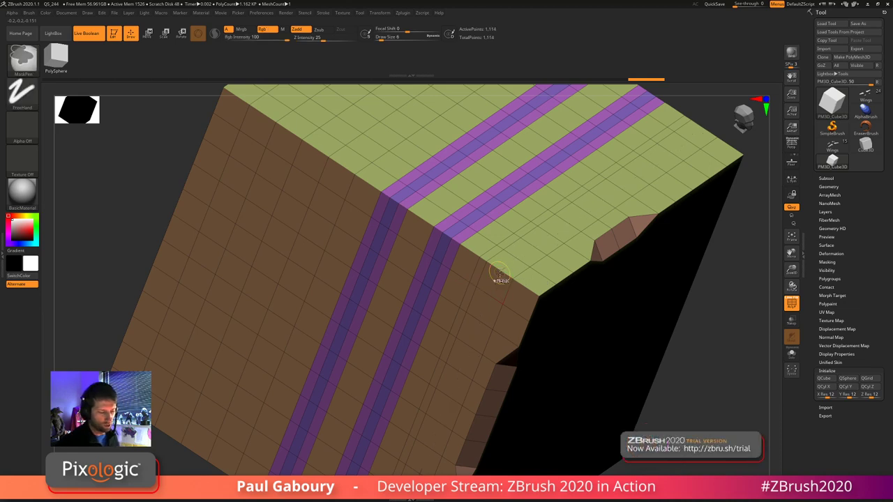
key(ctrl+z)
key(ctrl+z)
- Switch to Move mode with the transform gizmo on the bevelled cube
mouse_move(542, 335)
ctrl+right_down()
mouse_move(507, 314)
mouse_move(584, 359)
mouse_move(582, 305)
mouse_move(568, 333)
mouse_move(578, 347)
mouse_move(579, 333)
ctrl+right_up()
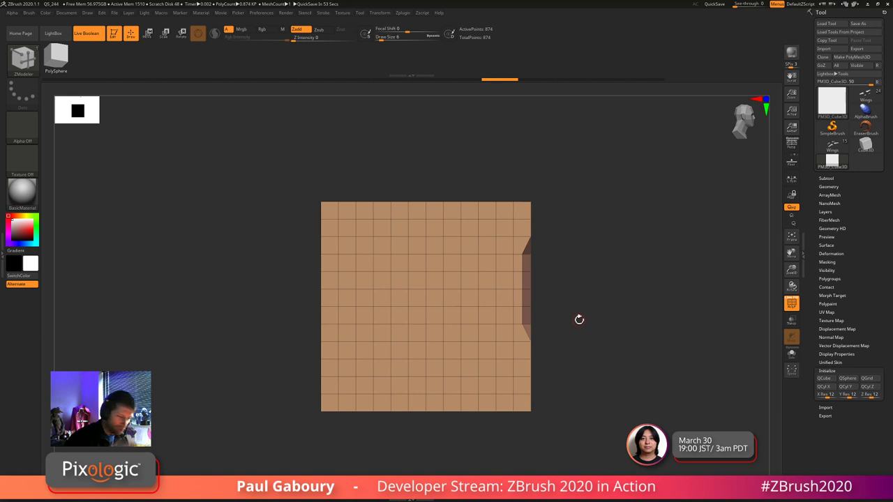
key(w)
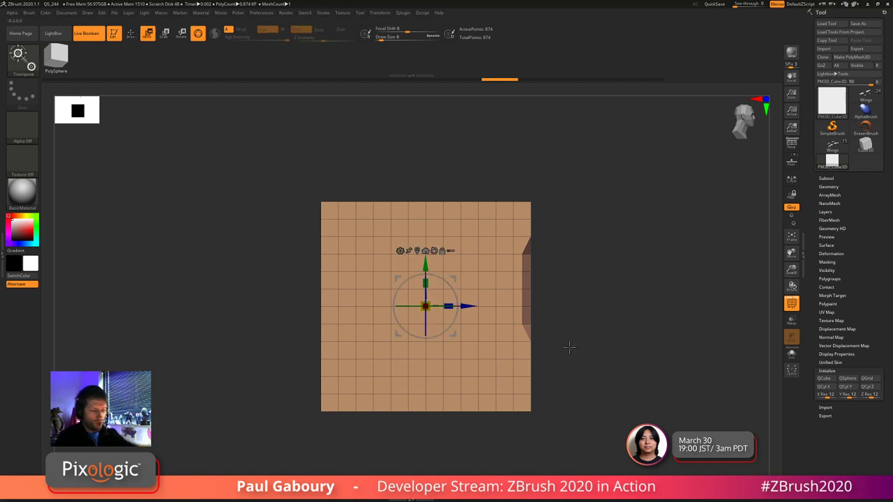
drag(631, 369, 630, 374)
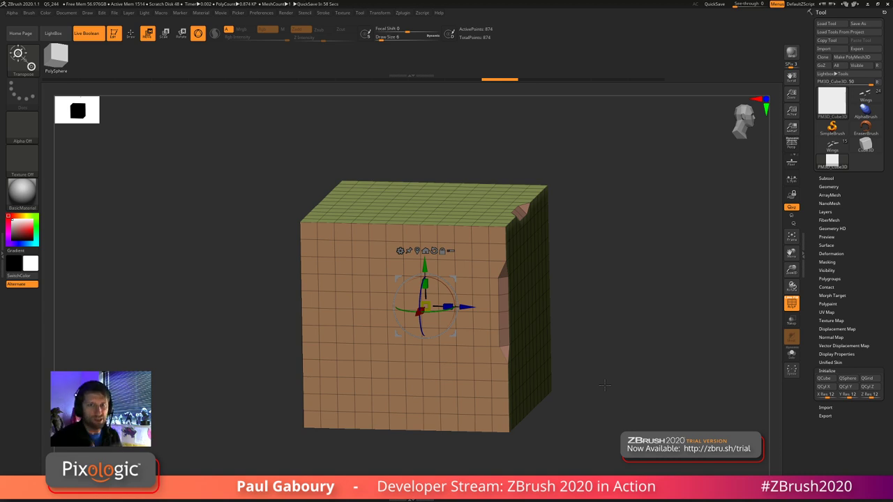
- Apply the Slice deformer to the cube and lengthen the slice width handle at the near upper corner
drag(604, 364, 610, 360)
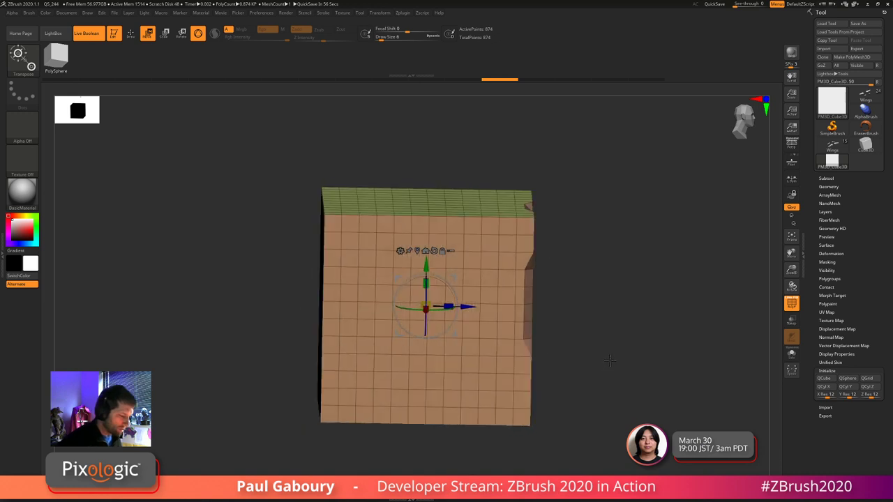
click(400, 252)
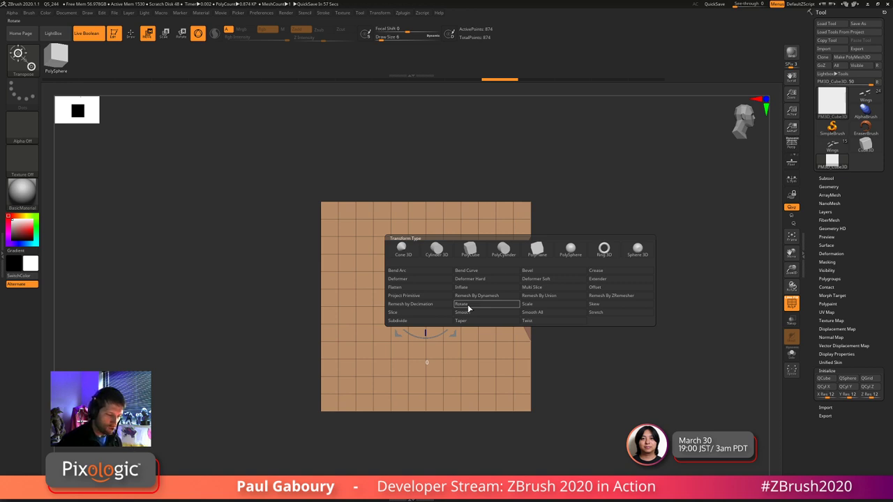
click(428, 314)
mouse_move(602, 370)
mouse_down()
mouse_move(598, 362)
mouse_move(598, 385)
mouse_move(613, 360)
mouse_up()
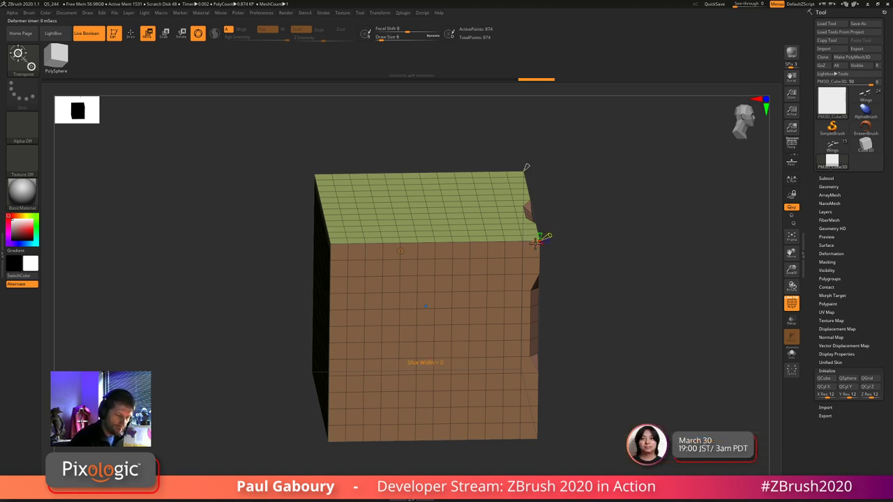
drag(533, 244, 507, 266)
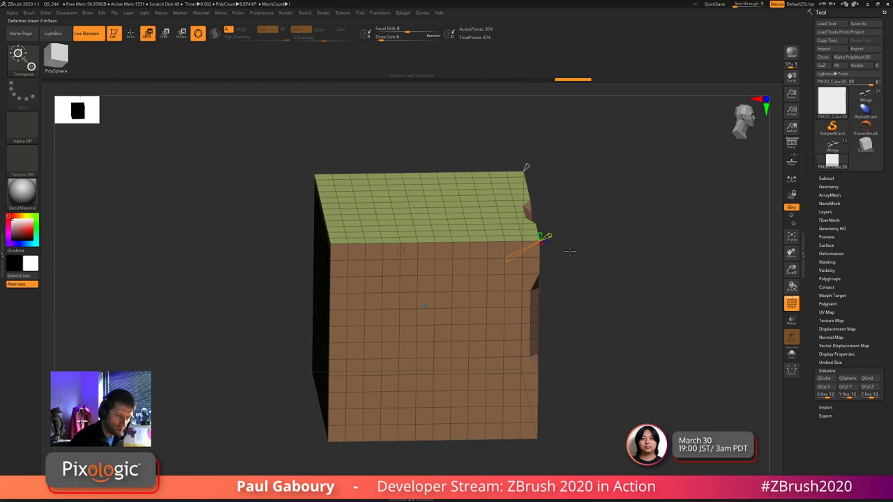
mouse_move(570, 252)
mouse_down()
mouse_move(576, 259)
mouse_move(570, 241)
mouse_up()
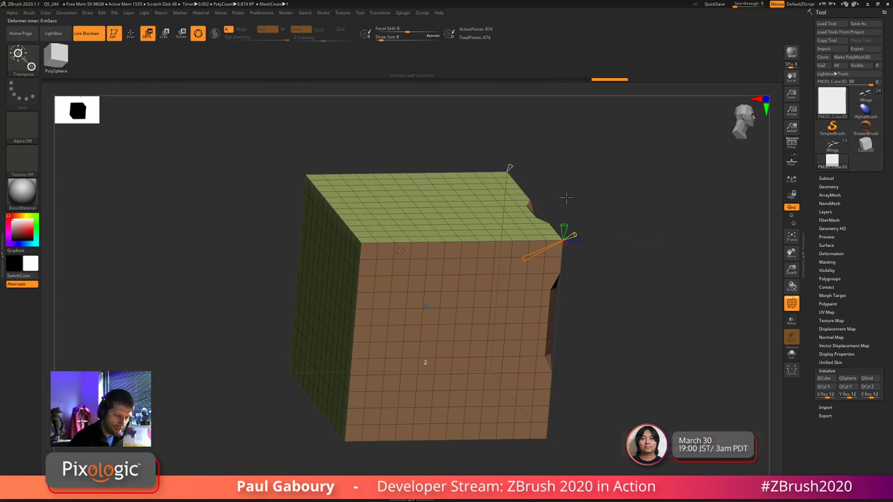
drag(564, 235, 602, 261)
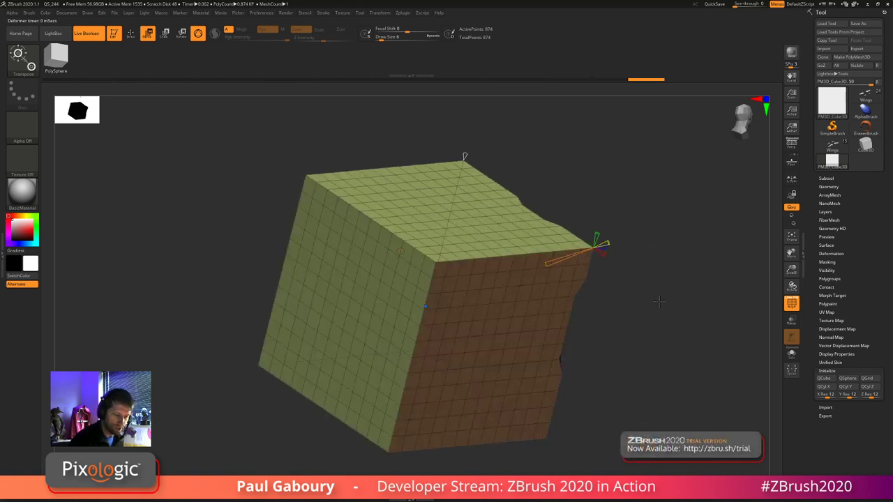
drag(658, 302, 654, 288)
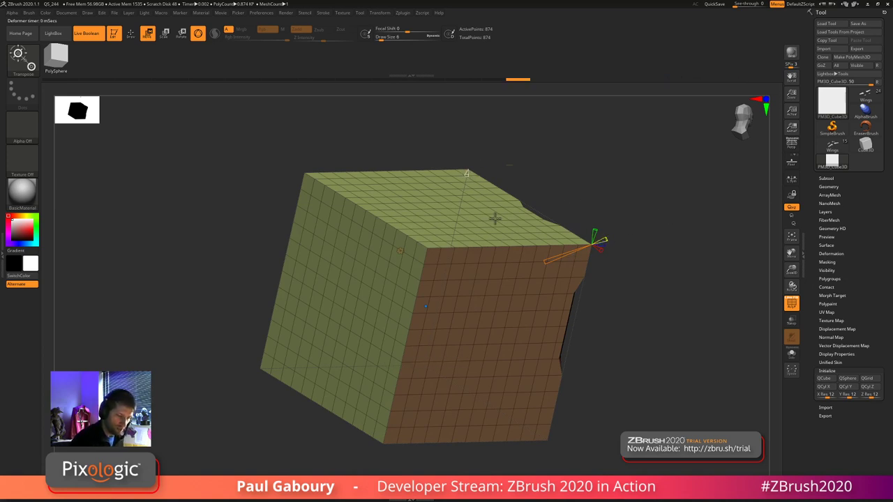
- Set the slice's Z Symmetry to 2 and move the slice off centre to cut two mirrored bands around the cube
click(468, 171)
drag(663, 334, 461, 320)
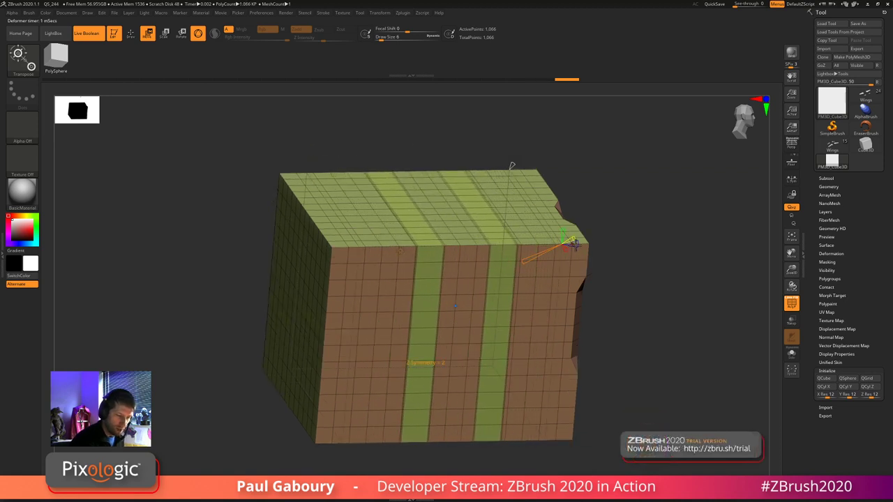
drag(651, 369, 648, 344)
- Turn off the slice's Z symmetry and reposition the slice to cut a single wide band around the cube
drag(543, 203, 508, 168)
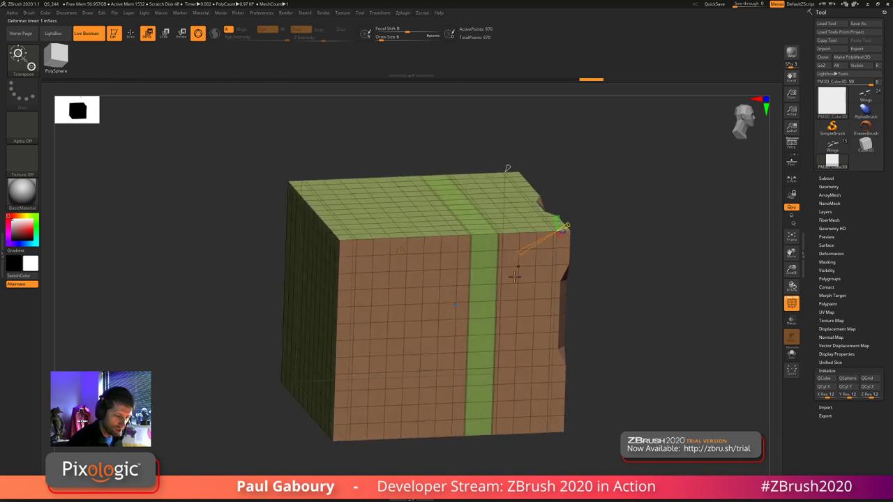
drag(455, 306, 425, 319)
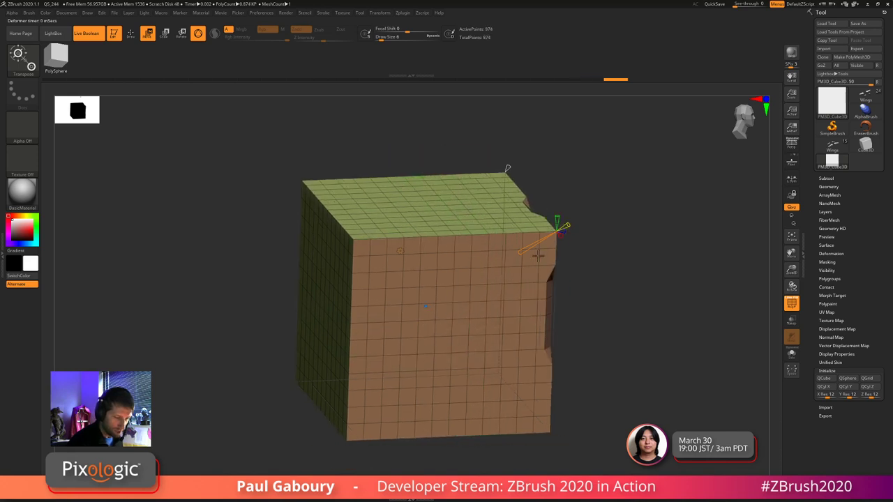
drag(587, 268, 588, 272)
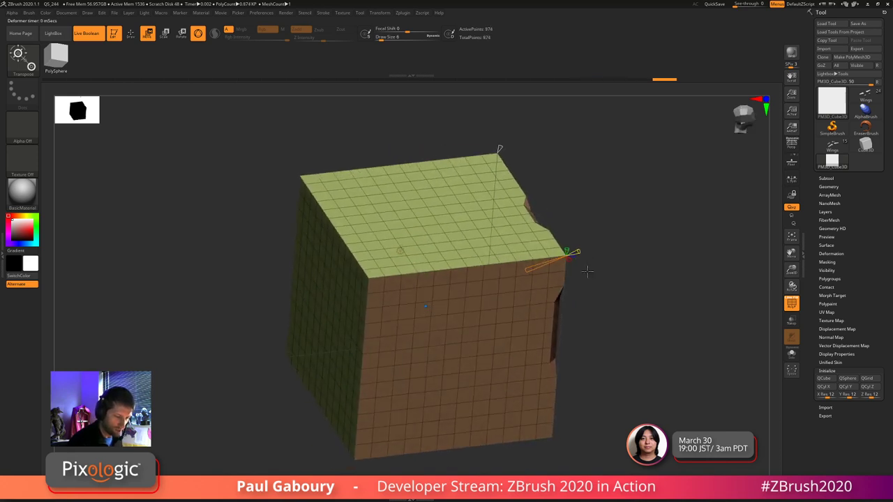
drag(425, 305, 480, 311)
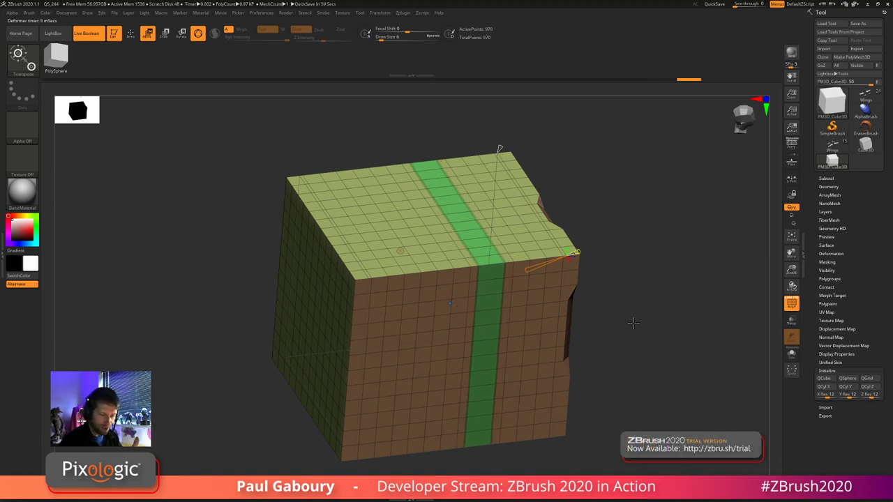
drag(622, 285, 601, 268)
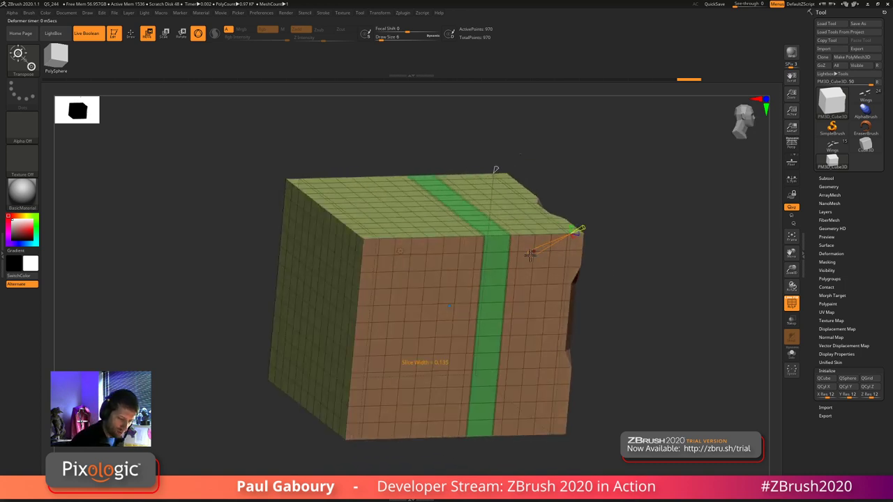
- Narrow the slice width to two thin mirrored strips and spread them apart towards the cube's sides
drag(531, 255, 628, 237)
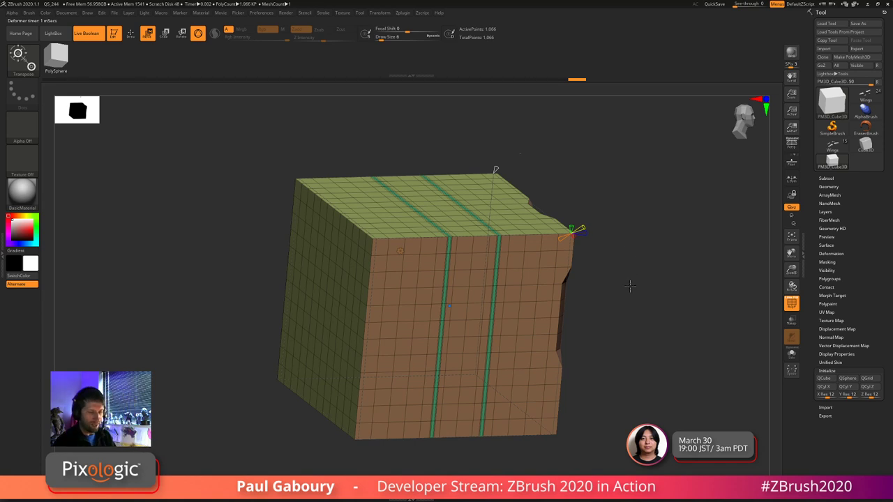
drag(660, 337, 656, 338)
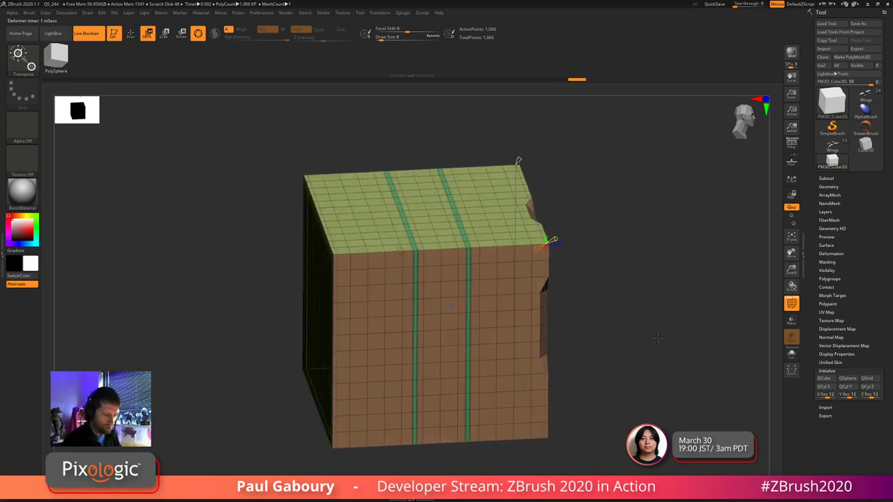
drag(453, 302, 489, 298)
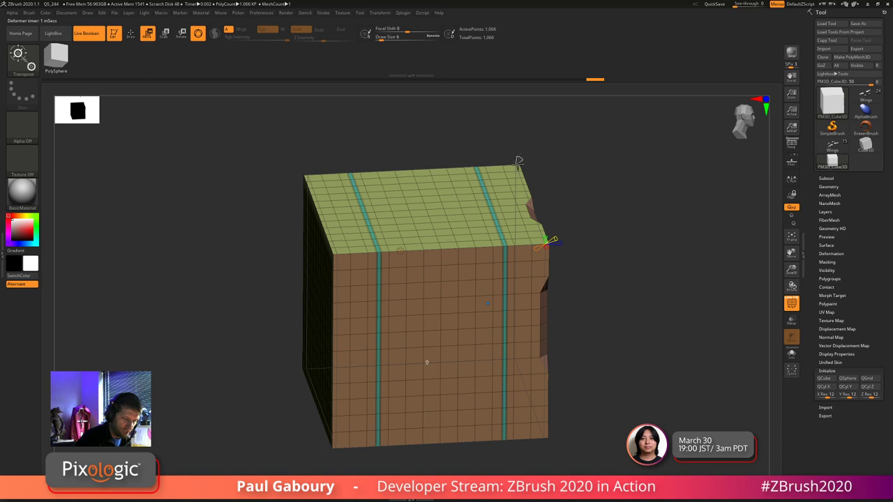
- Turn the two thin strips into grooves with the Slice deformer and hide the polyframe to inspect them
mouse_move(516, 167)
mouse_down()
mouse_move(509, 180)
mouse_move(524, 157)
mouse_move(514, 170)
mouse_up()
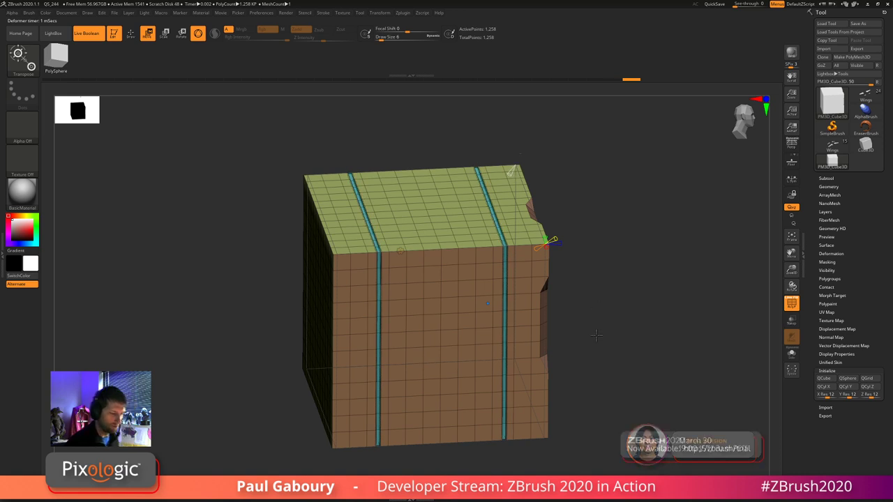
key(shift+f)
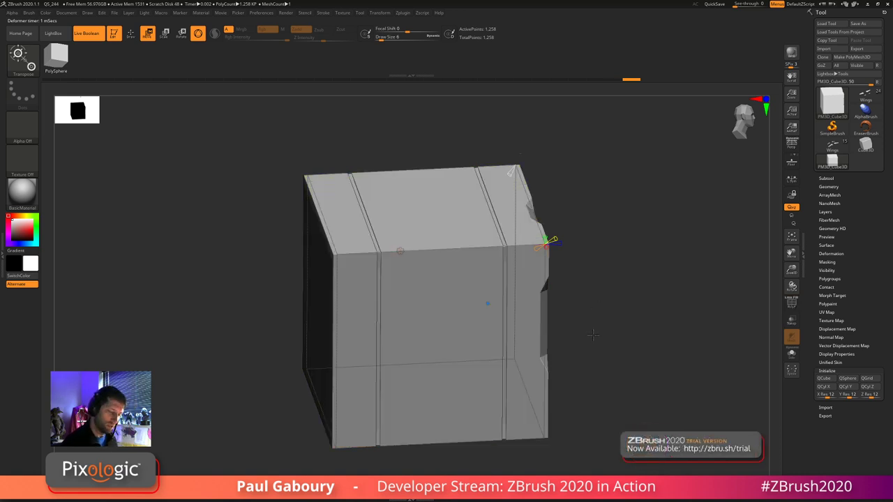
- Undo the deformer's grooves, show the polyframe again and switch to the ZModeler brush
key(ctrl)
key(ctrl+z)
key(ctrl+z)
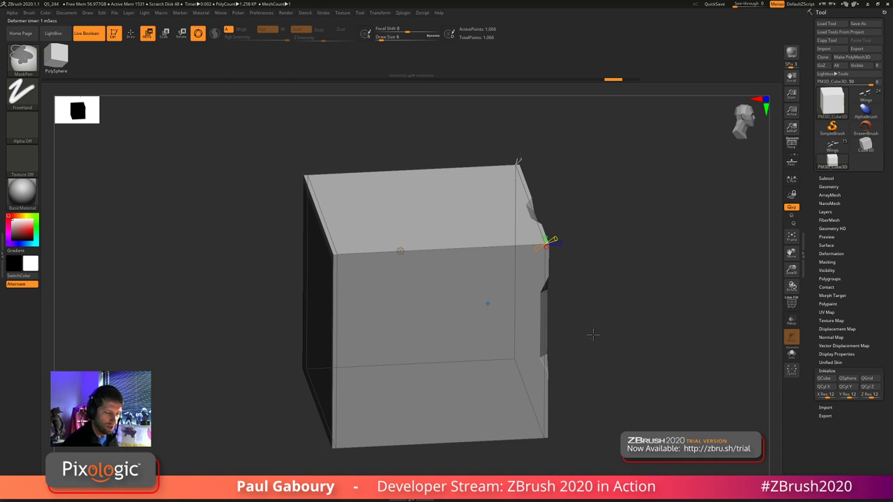
key(shift+f)
key(b)
key(z)
key(m)
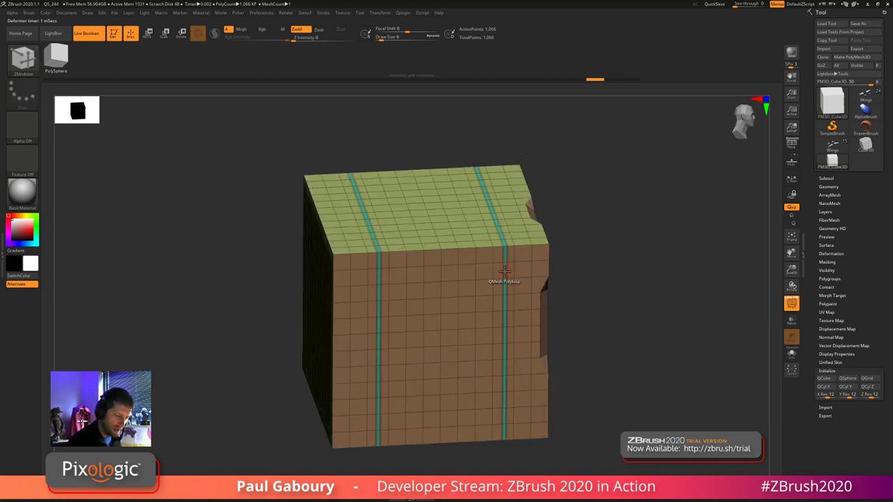
- Set the QMesh target to Polygroup All, push both thin strips inward and inspect the grooves without polyframe
key(space)
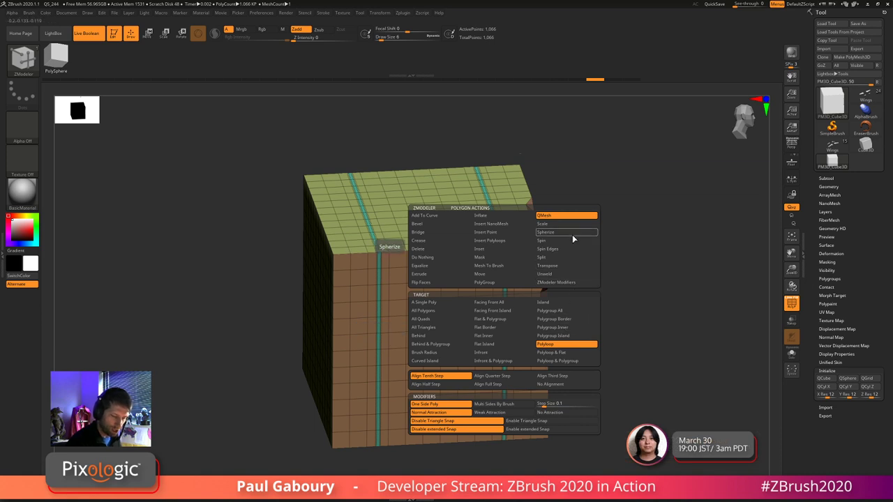
click(566, 312)
drag(572, 313, 609, 303)
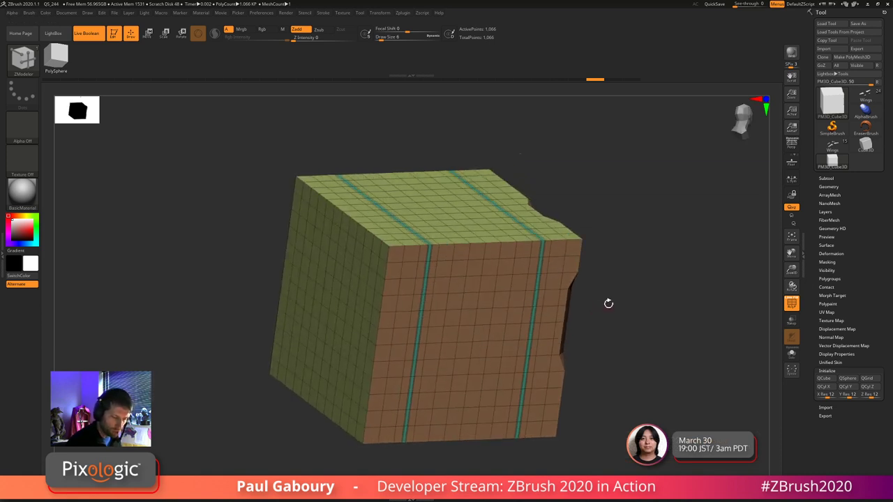
click(532, 268)
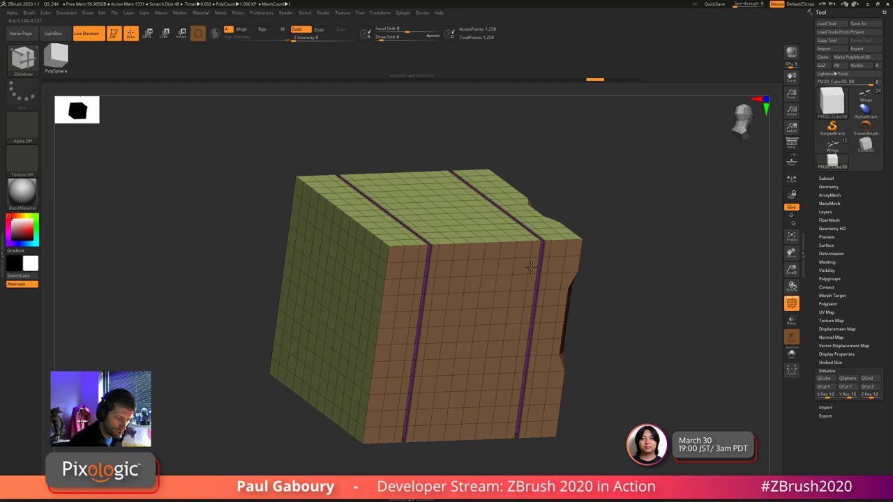
key(shift+f)
mouse_move(662, 313)
mouse_down()
mouse_move(653, 323)
mouse_move(657, 316)
mouse_up()
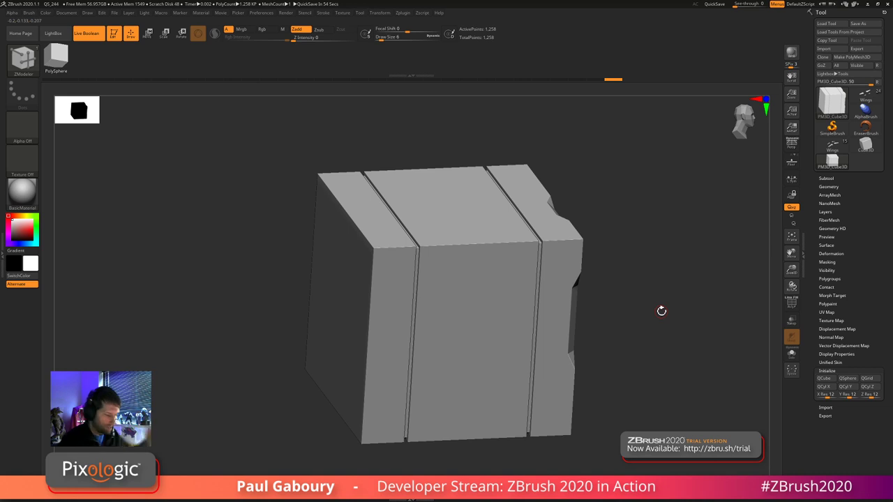
- Undo the QMesh grooves and both slice strips, with the polyframe shown and the cube viewed from the front
key(ctrl+z)
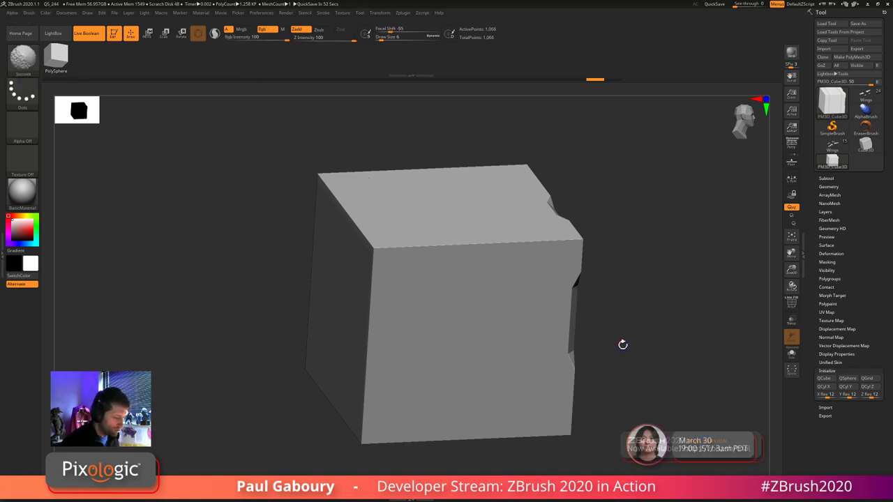
key(shift+f)
shift+drag(623, 345, 623, 319)
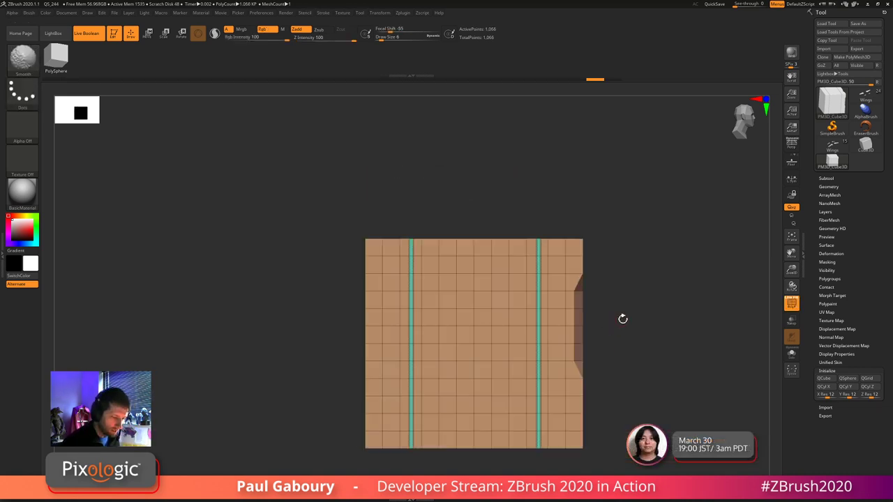
key(ctrl+z)
key(ctrl+z)
key(ctrl+z)
key(ctrl+z)
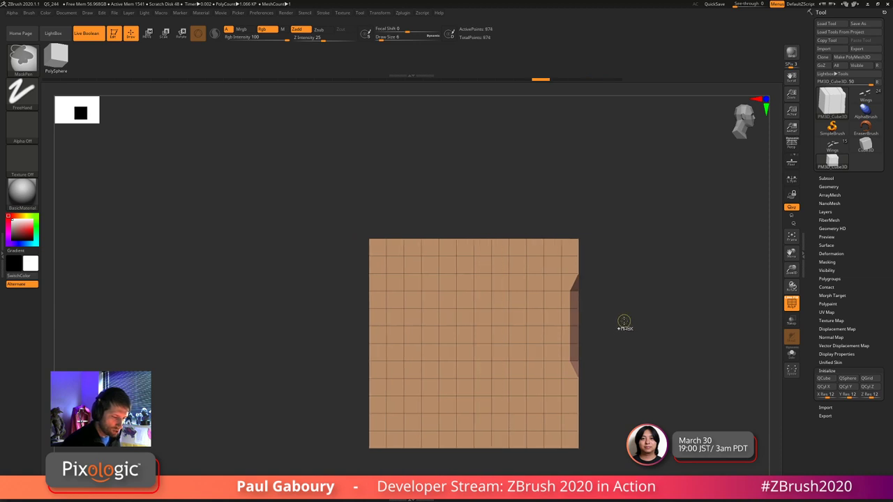
- Return to the transform gizmo on the cube and replace the Slice deformer with Multi Slice
key(w)
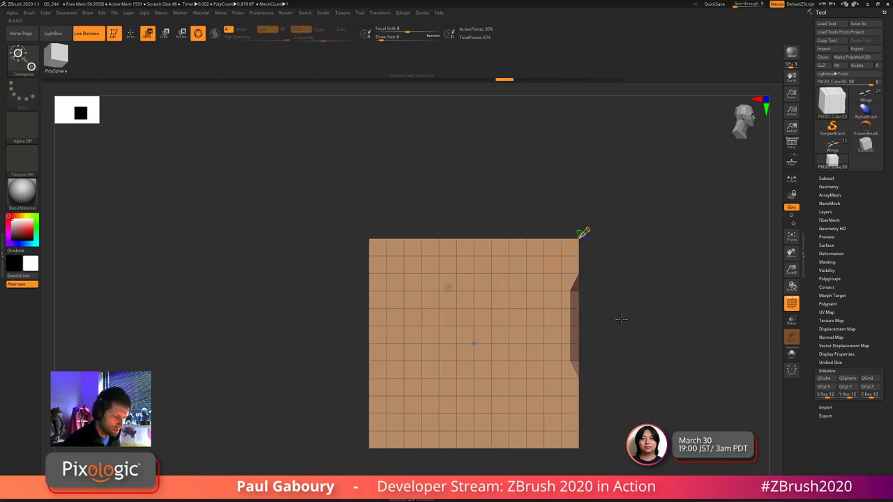
click(449, 288)
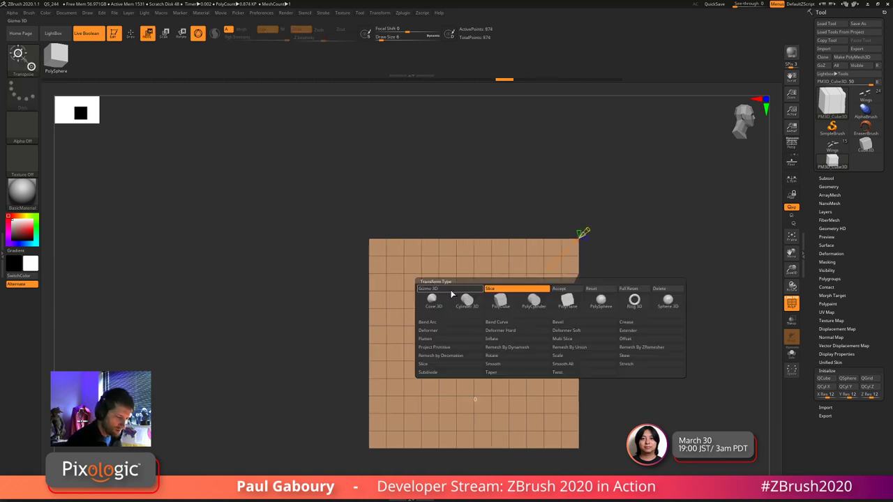
click(576, 340)
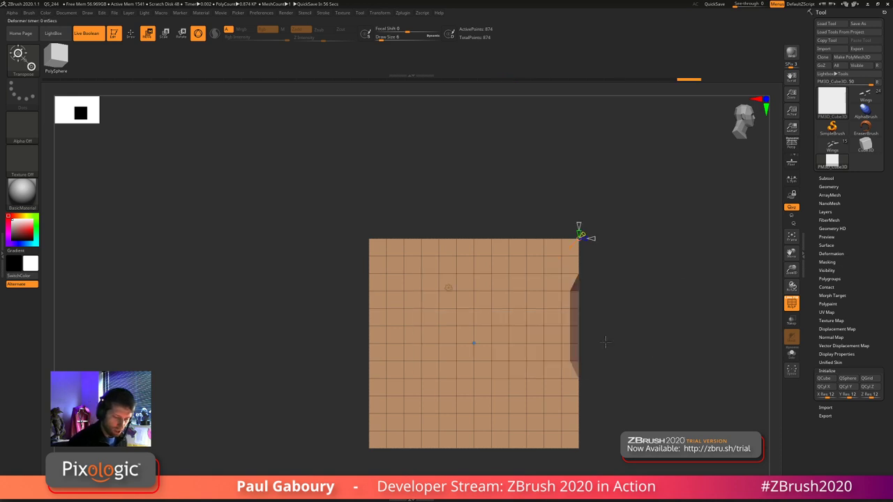
drag(647, 347, 599, 334)
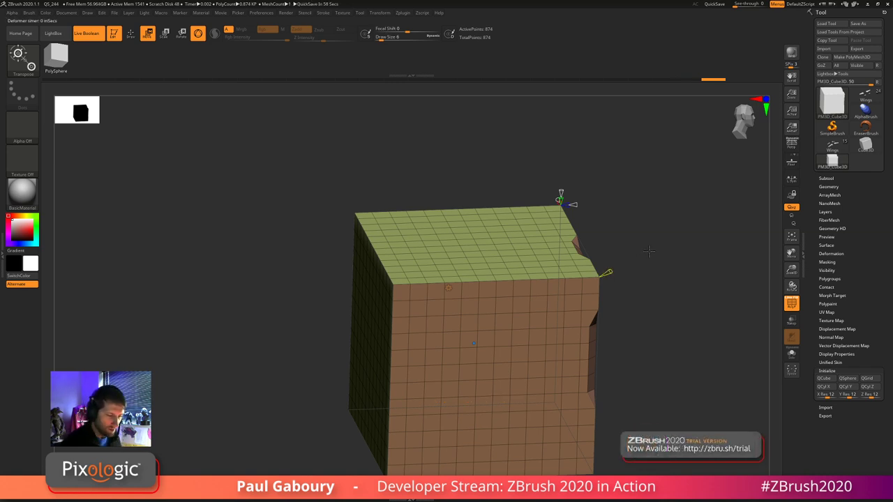
drag(625, 225, 680, 230)
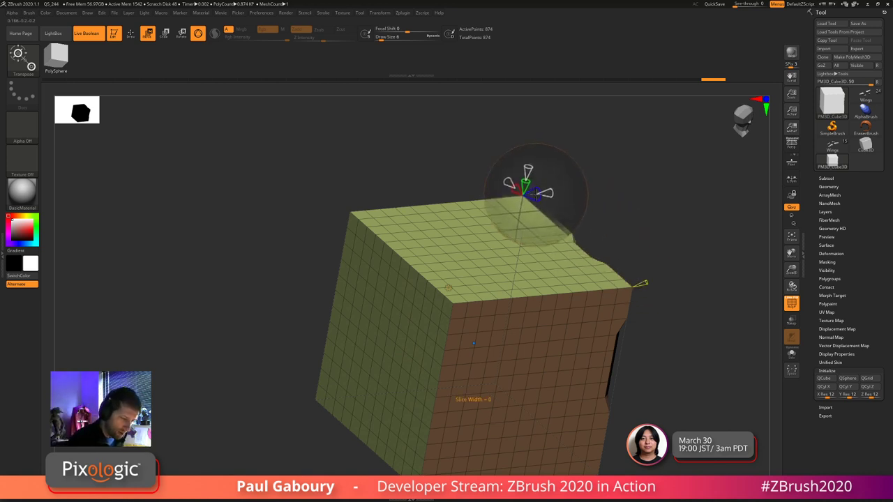
- Widen the Multi Slice width along the blue Z axis to cut a broad central band around the cube
drag(536, 196, 638, 222)
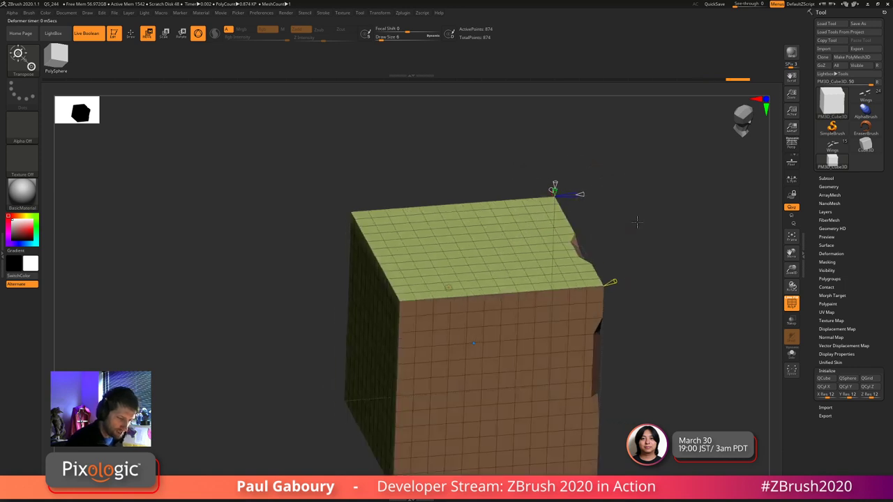
drag(580, 196, 627, 198)
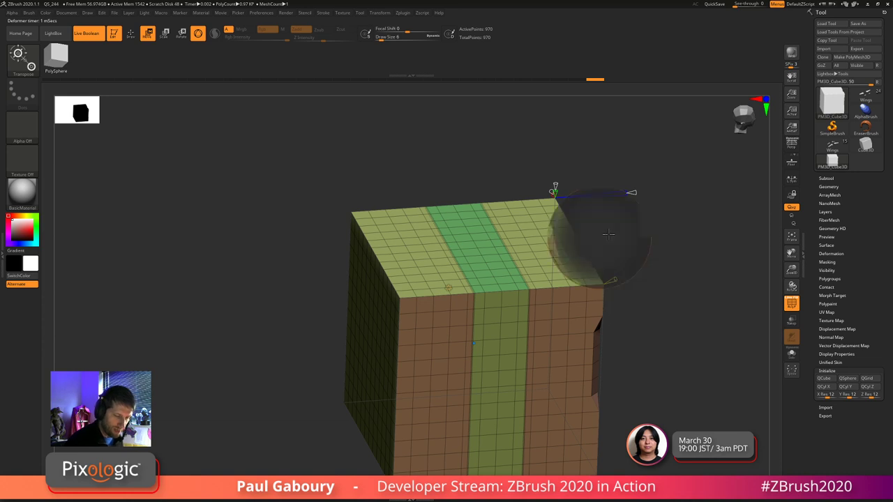
drag(598, 230, 687, 250)
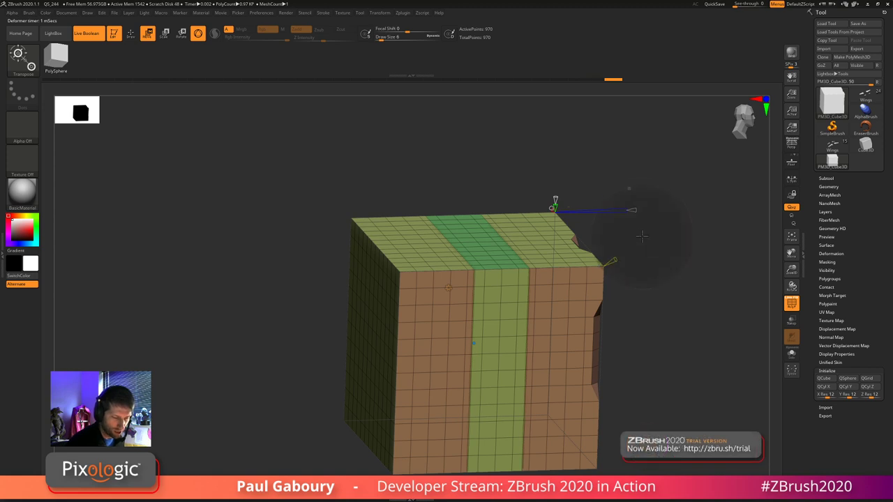
- Slide the Multi Slice band along the blue Z axis from the cube's centre towards its indented side
drag(628, 210, 629, 210)
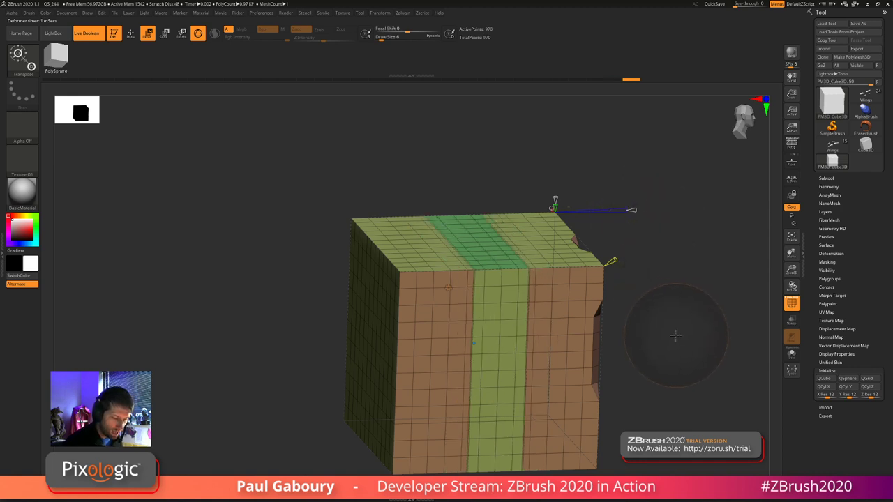
shift+drag(675, 336, 675, 325)
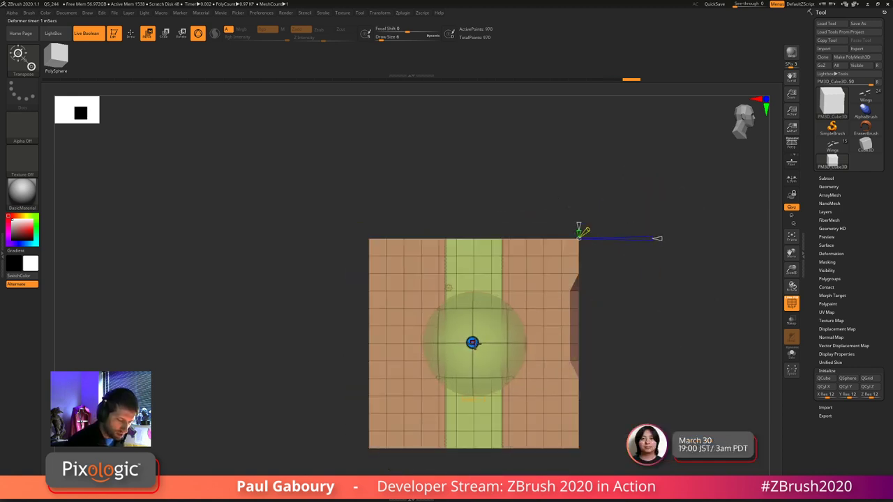
drag(473, 343, 526, 341)
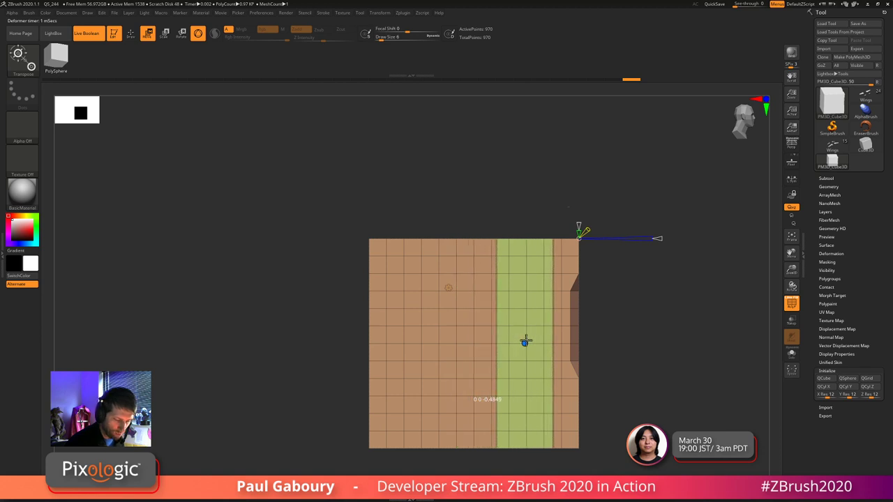
drag(659, 349, 663, 359)
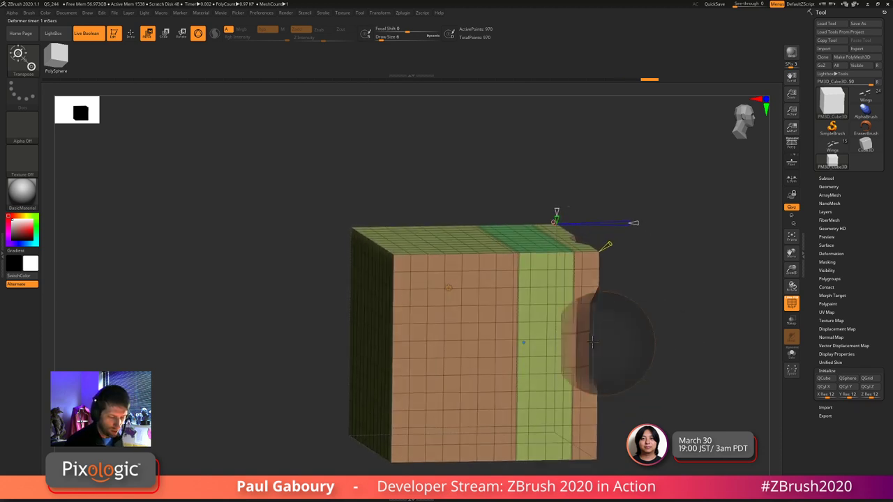
- Add a horizontal Multi Slice band on the green Y axis, narrow it, and shift it above the cube's middle
drag(524, 342, 524, 333)
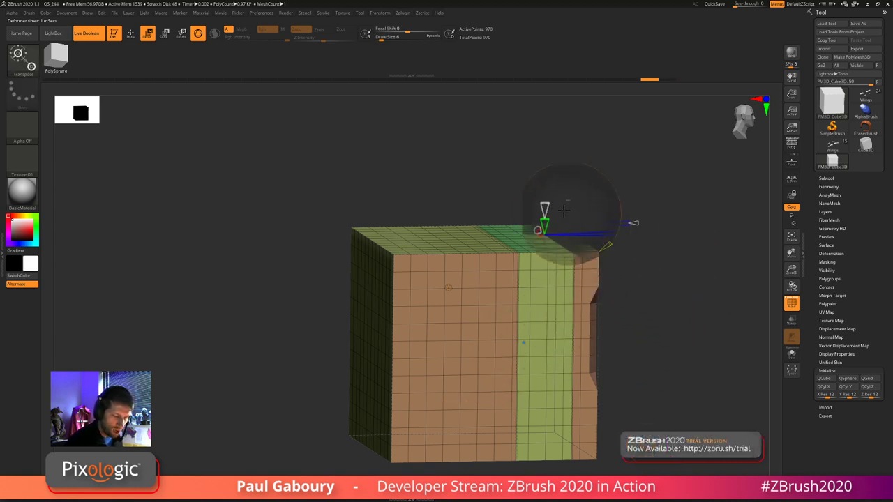
drag(556, 210, 557, 210)
mouse_move(652, 354)
mouse_down()
mouse_move(646, 366)
mouse_move(652, 361)
mouse_up()
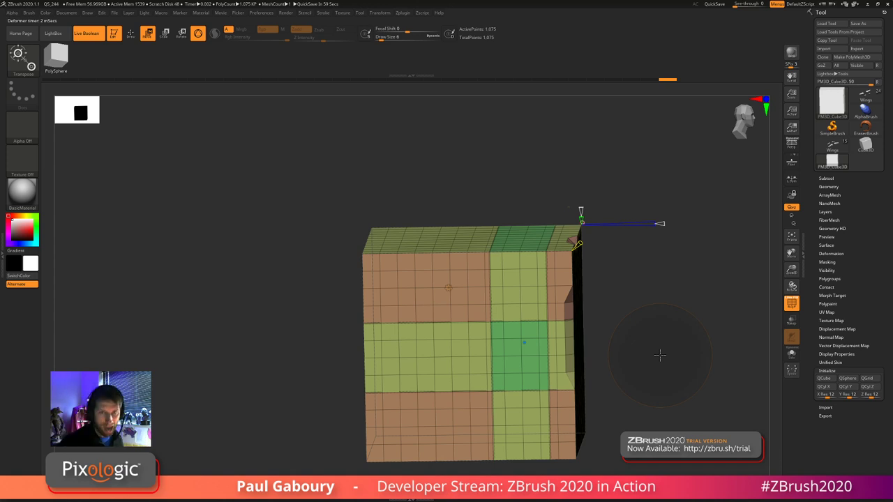
drag(582, 207, 580, 194)
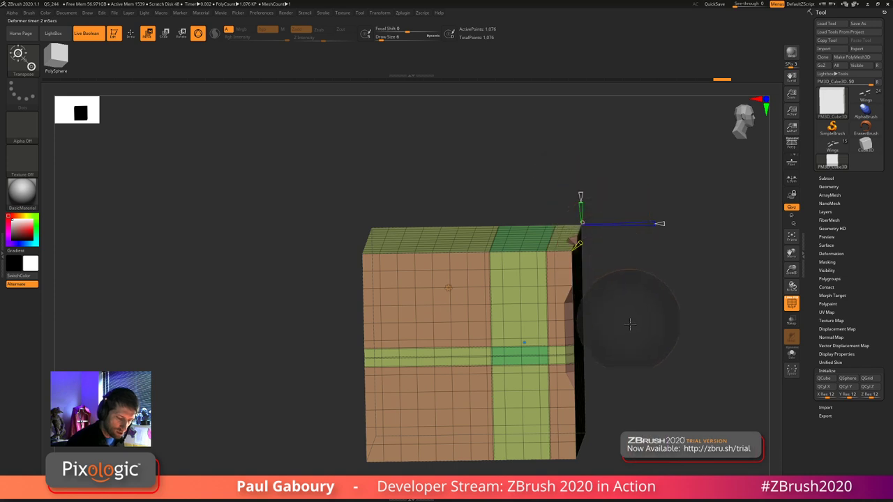
drag(630, 324, 642, 331)
drag(523, 343, 523, 308)
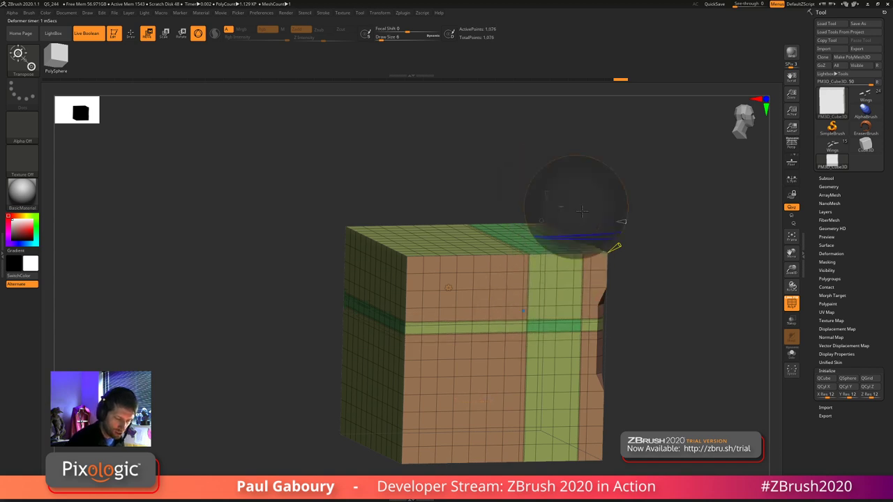
drag(683, 371, 668, 358)
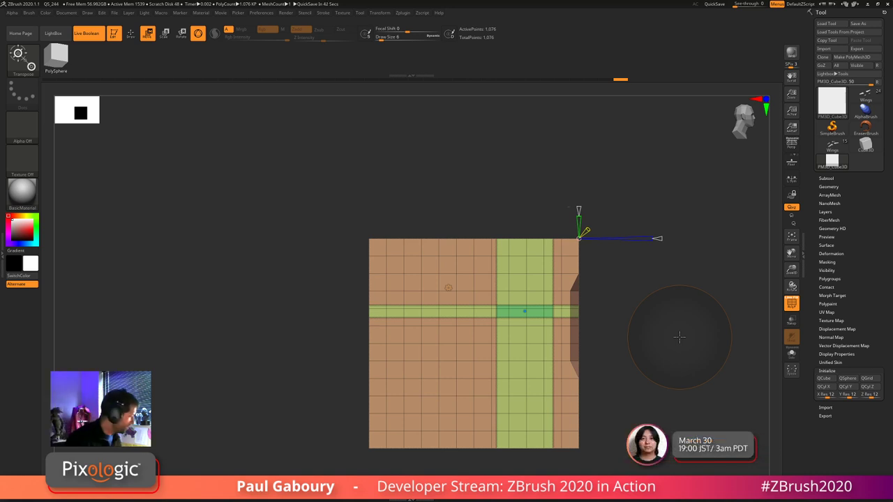
- Undo both Multi Slice bands on the cube
key(ctrl+z)
key(ctrl+z)
key(ctrl+z)
key(ctrl+z)
key(ctrl+z)
key(ctrl+z)
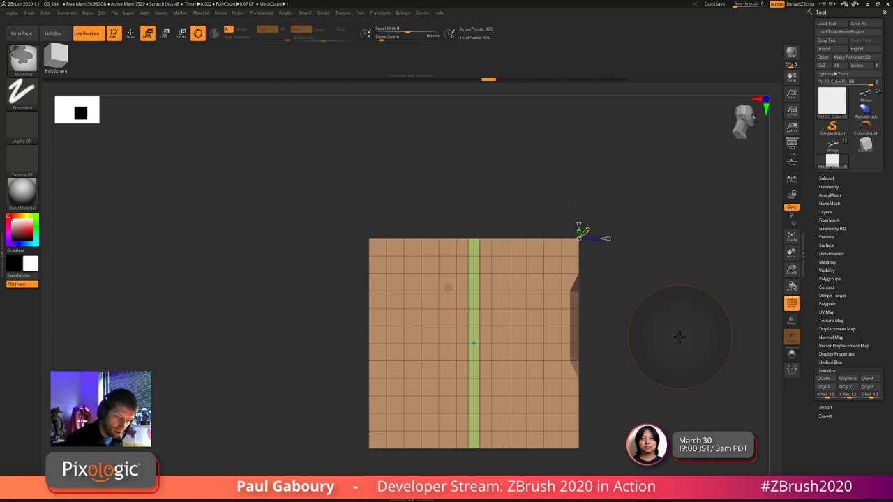
- Rotate the gizmo 45 degrees and apply Multi Slice along the blue axis to cut a narrow corner-to-corner band across the cube
key(w)
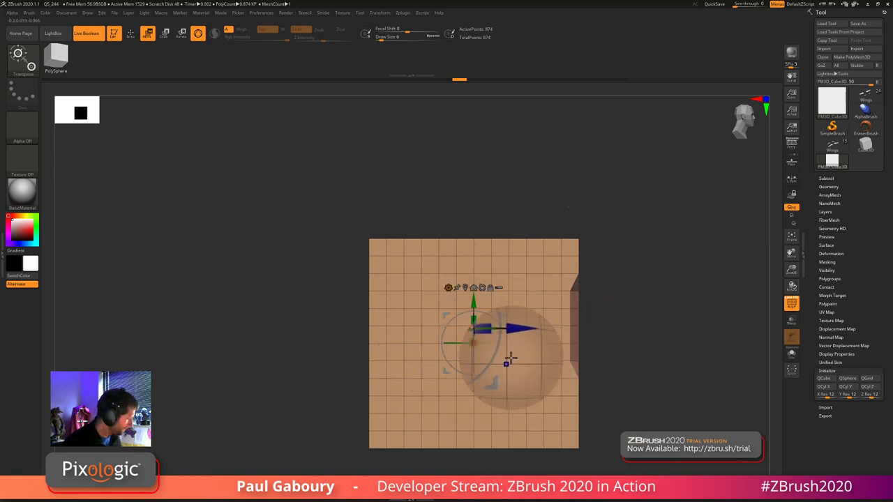
drag(502, 359, 508, 336)
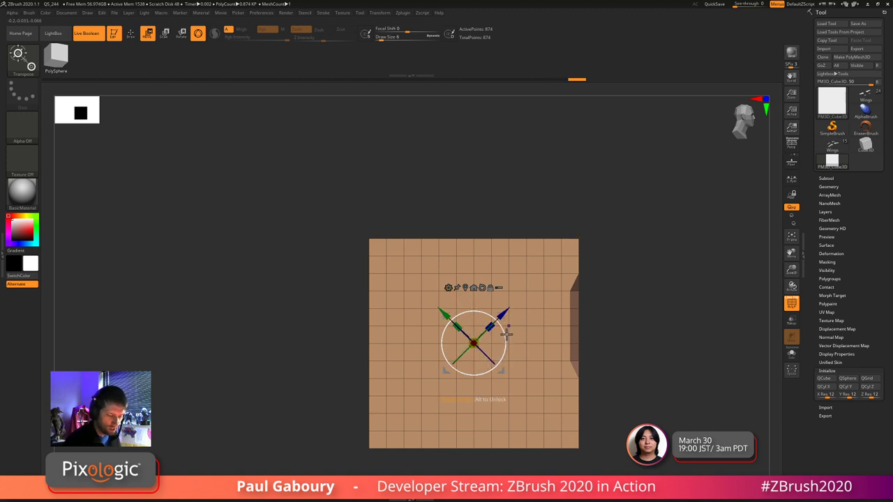
click(449, 287)
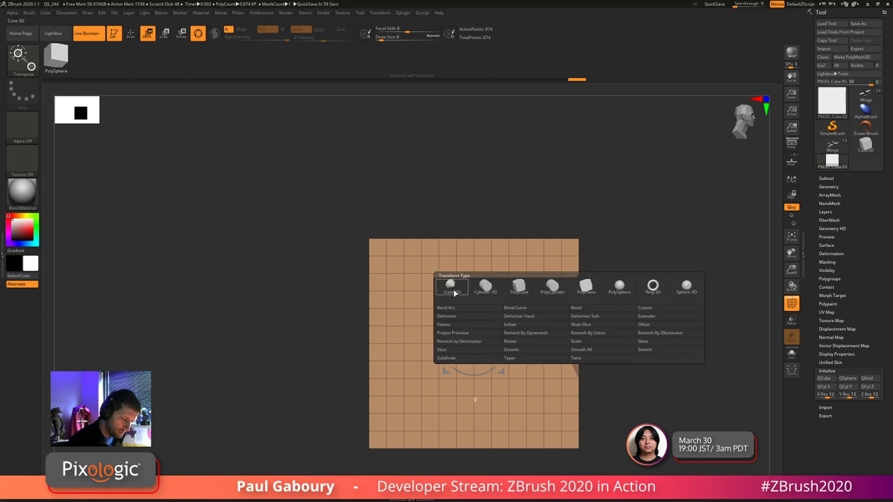
click(596, 328)
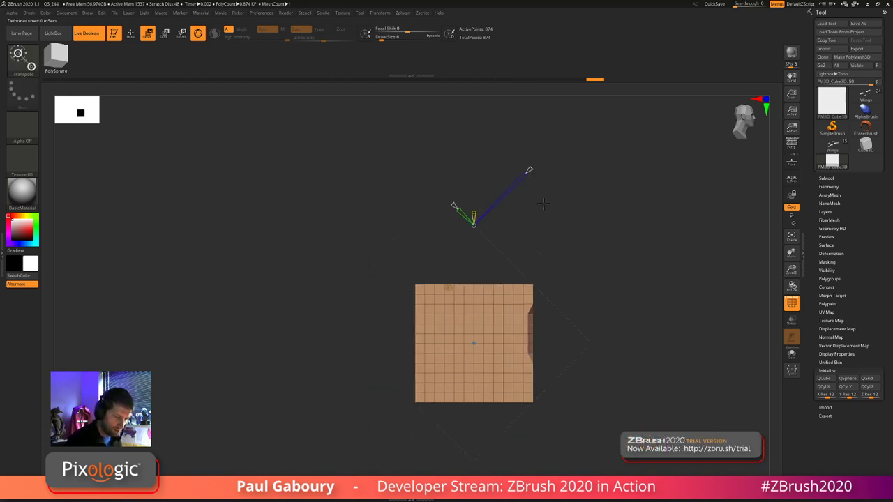
drag(531, 168, 494, 207)
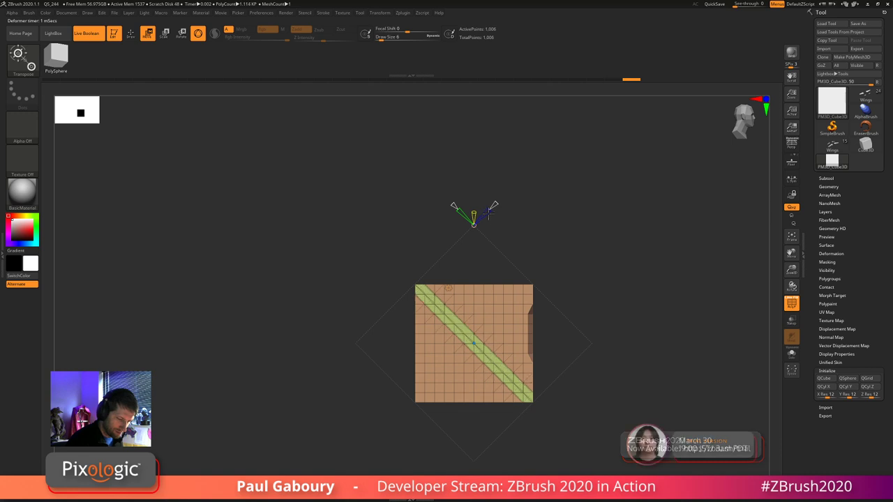
drag(559, 244, 558, 284)
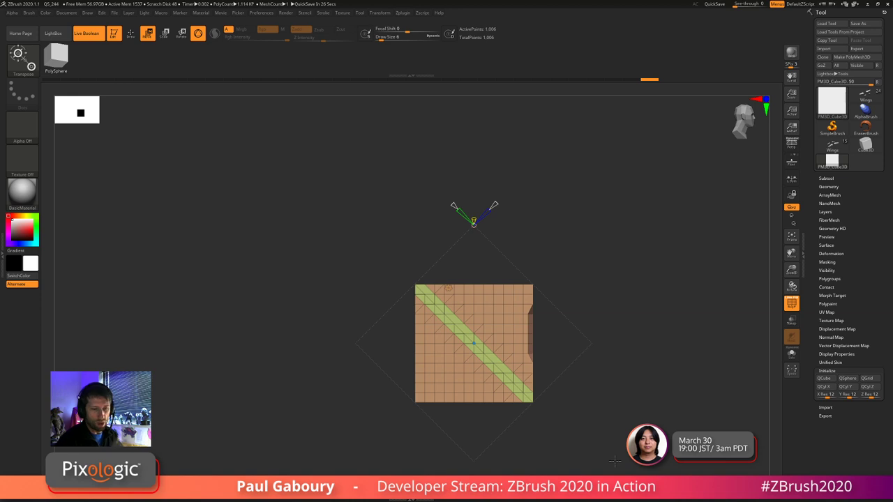
- Undo the diagonal Multi Slice band and return to draw mode
key(ctrl+z)
key(ctrl+z)
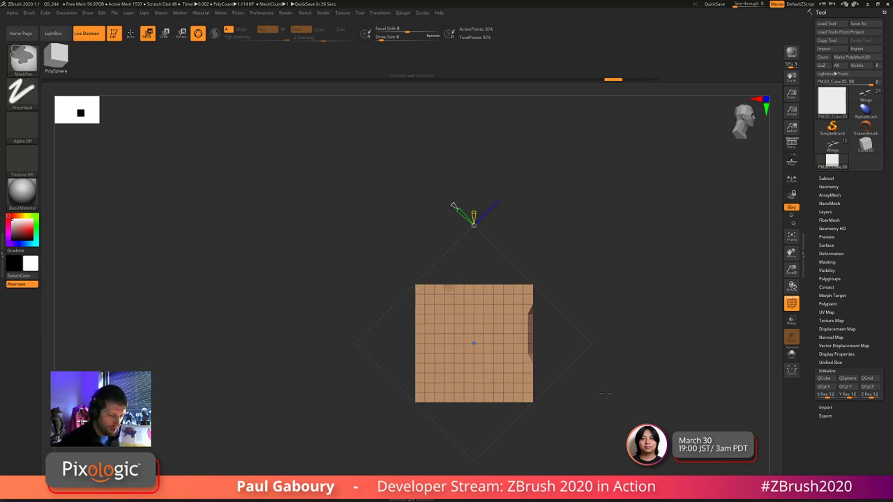
key(ctrl+z)
key(q)
mouse_move(608, 395)
mouse_down()
mouse_move(614, 412)
mouse_move(572, 372)
mouse_up()
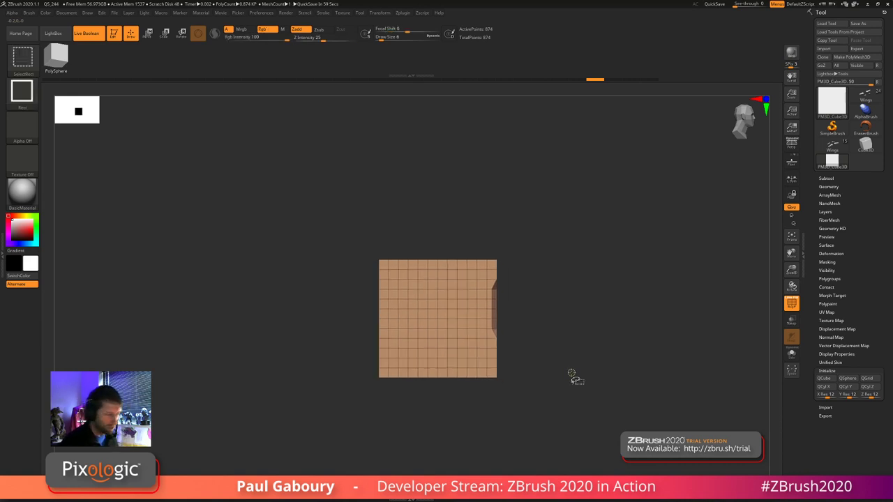
- Select the SliceCurve brush and cut the cube vertically between its centre and the side without the indentation
ctrl+shift+click(22, 59)
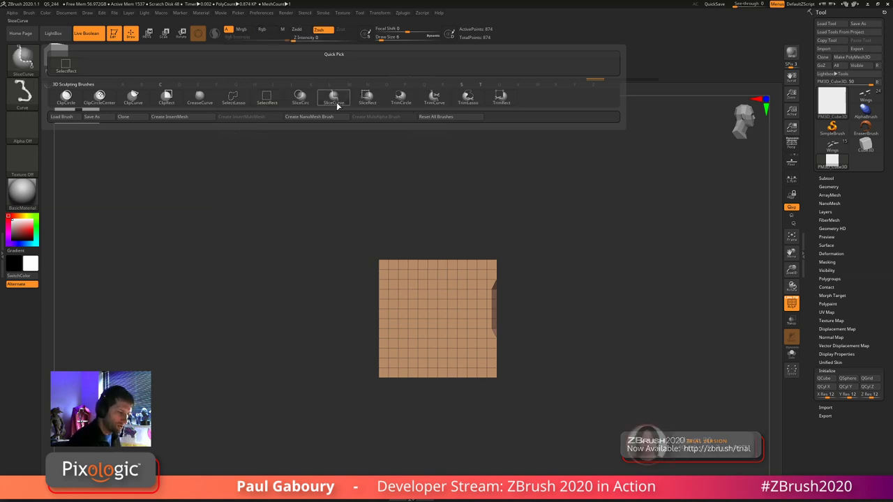
click(339, 103)
ctrl+shift+drag(413, 183, 406, 447)
drag(563, 403, 561, 421)
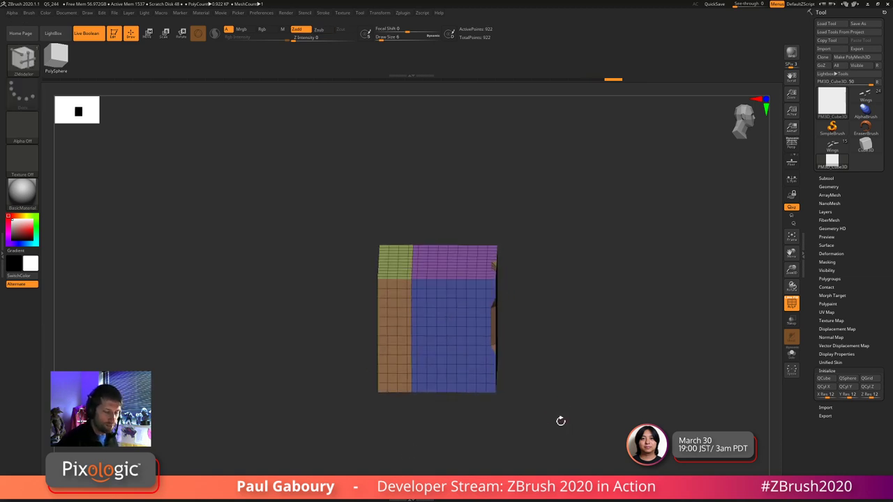
- Show the floor grid, undo the slice, and cut the cube vertically on the indented side of its centre instead
click(792, 161)
shift+drag(610, 395, 551, 331)
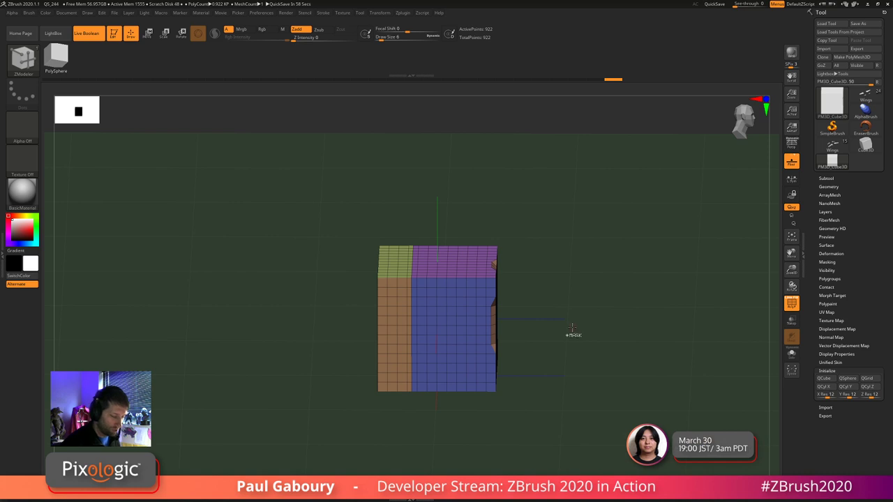
key(ctrl+z)
shift+drag(537, 355, 538, 337)
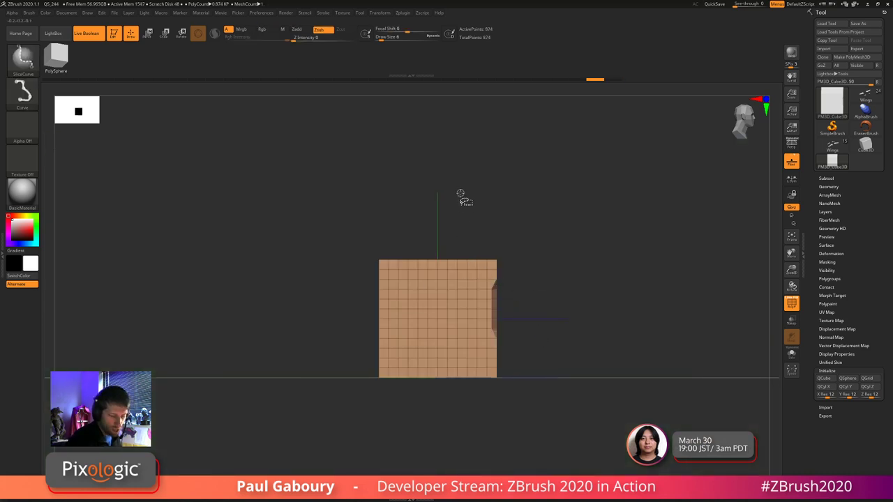
ctrl+shift+drag(460, 183, 466, 437)
drag(546, 319, 550, 313)
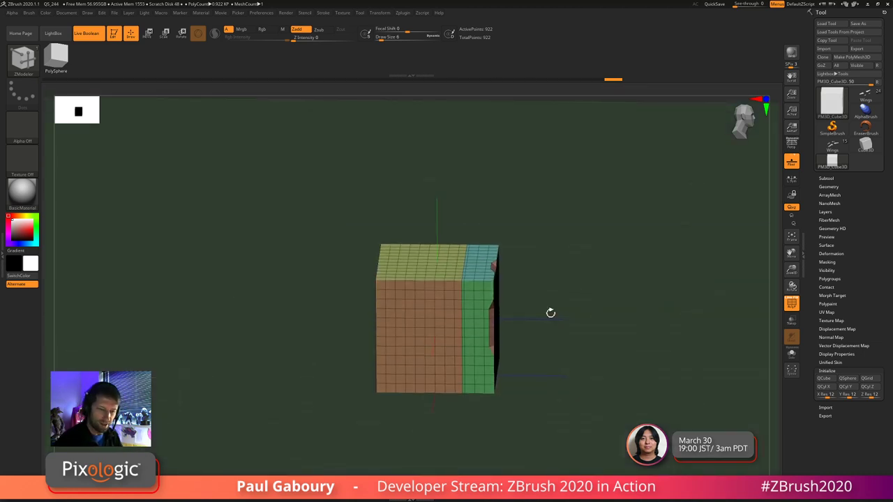
- Mirror And Weld the sliced cube from the geometry's Modify Topology options and view the matching strips
click(829, 187)
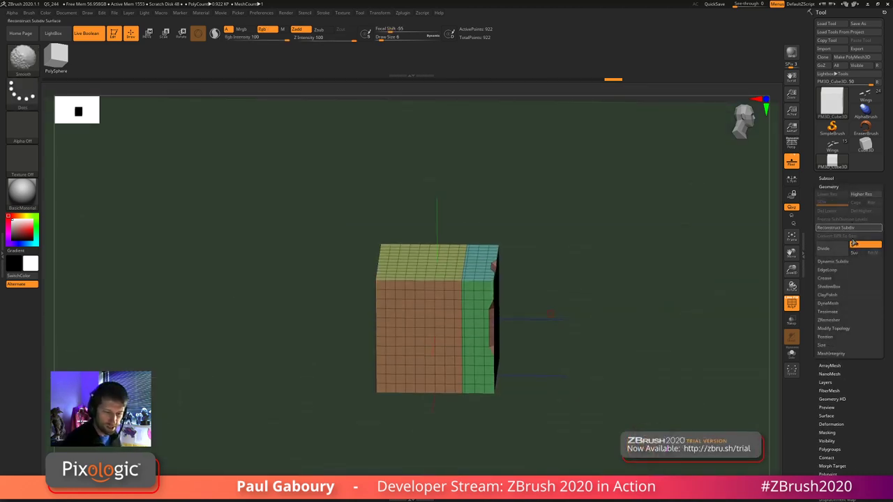
click(841, 330)
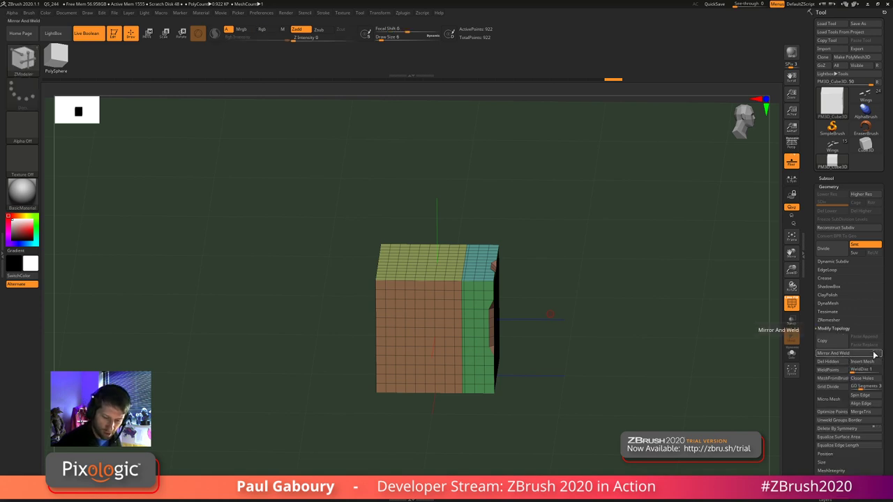
click(853, 356)
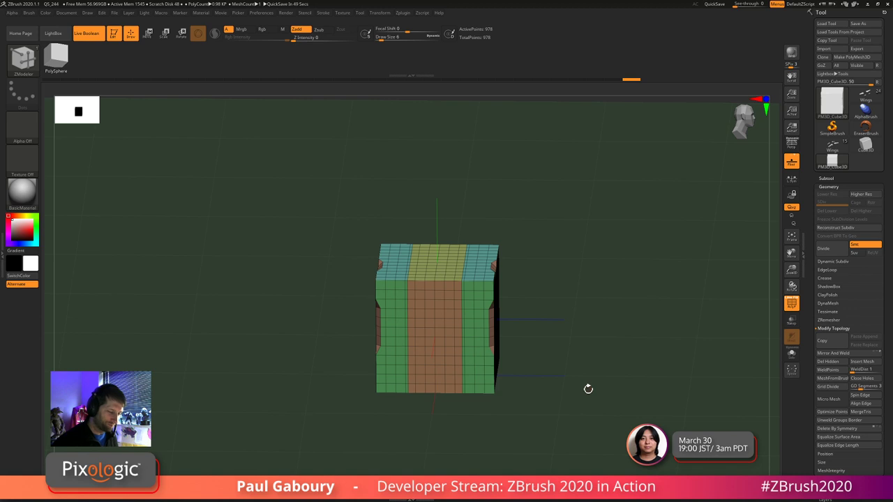
drag(601, 406, 604, 378)
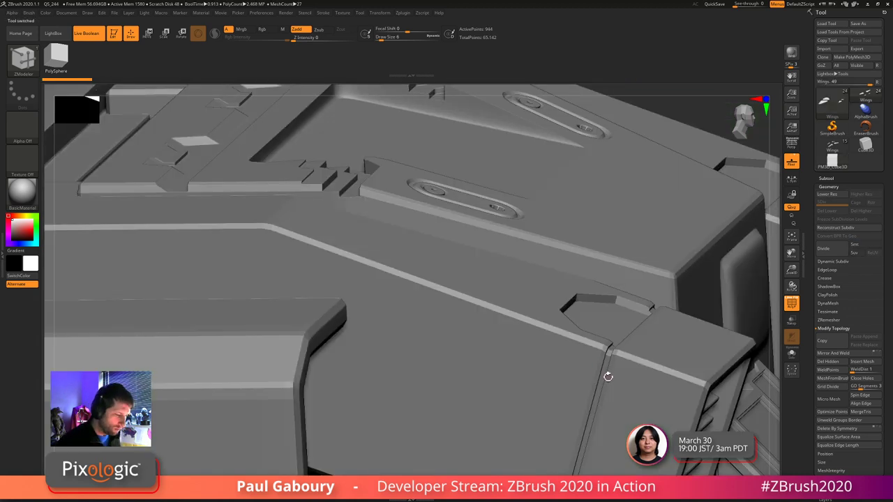
- Bring up the detailed spaceship model and examine its panels, vents and front section without polyframe
ctrl+right_drag(540, 345, 467, 299)
drag(463, 361, 683, 407)
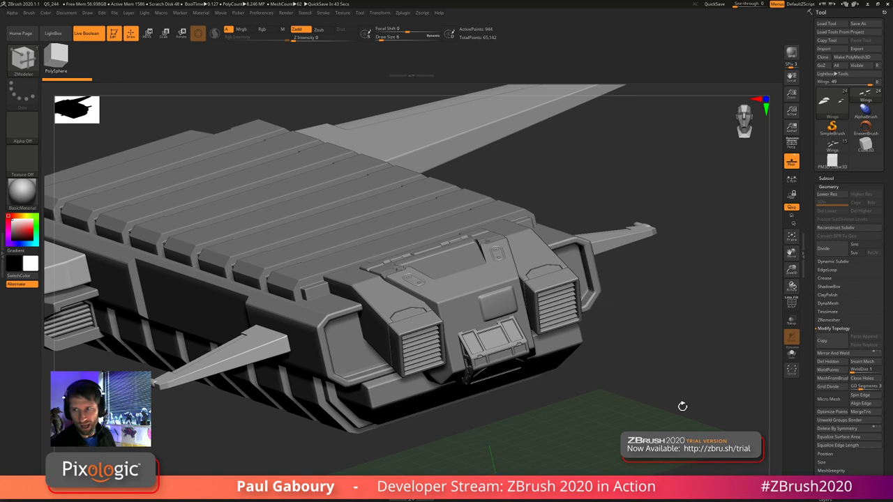
key(shift)
key(shift)
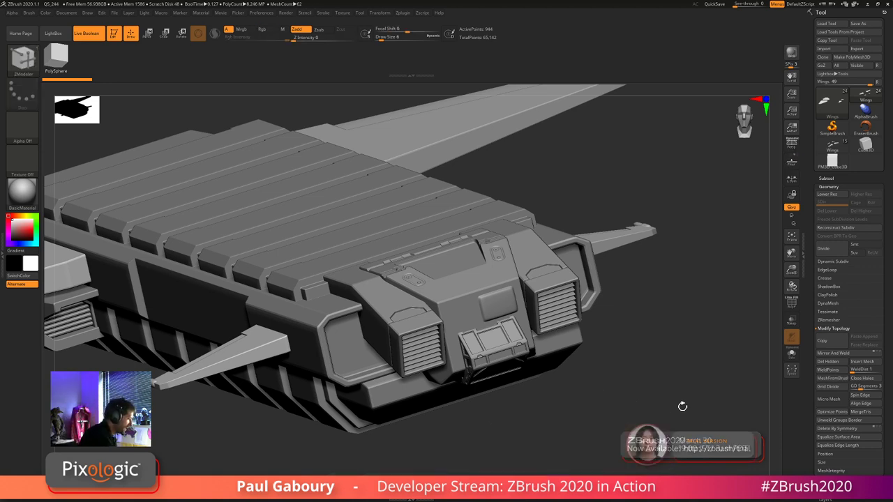
key(o)
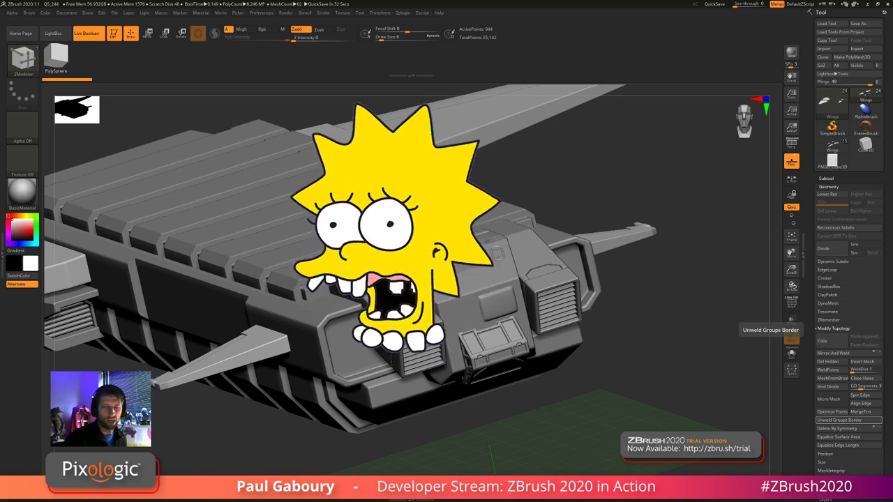
- Switch to the simpler Wings spaceship tool with 15 subtools and show its subtool list
click(834, 157)
click(696, 234)
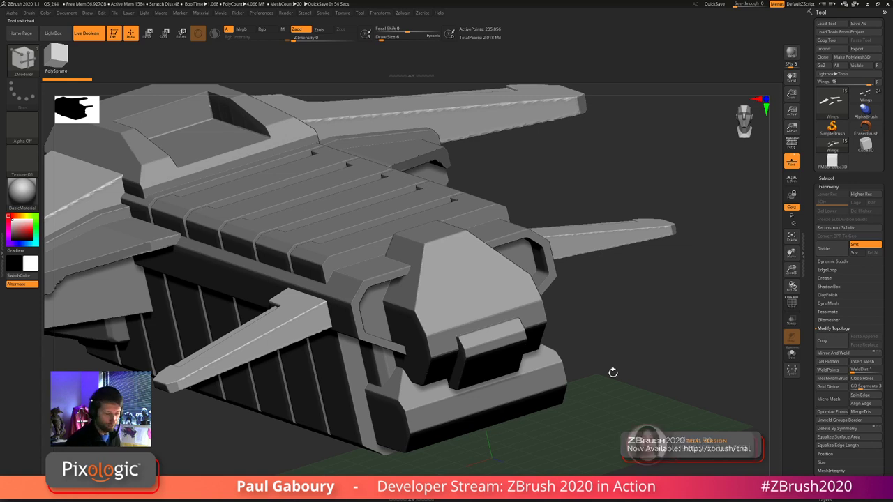
key(shift)
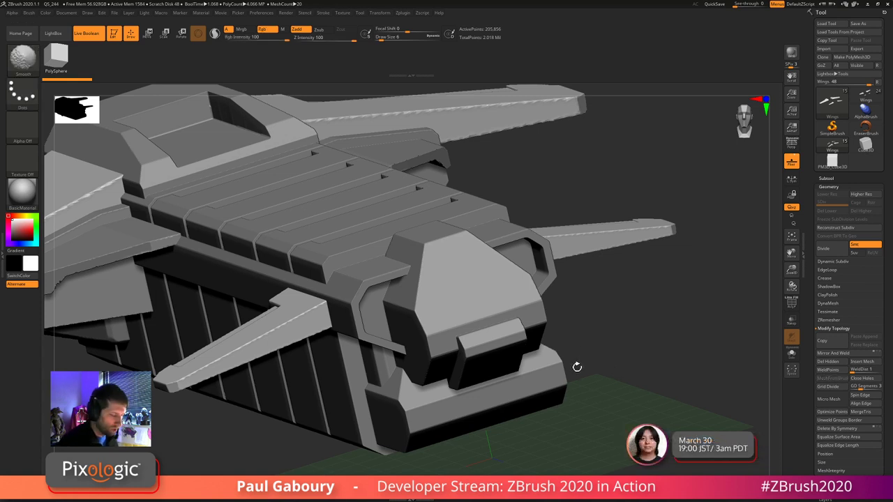
click(827, 179)
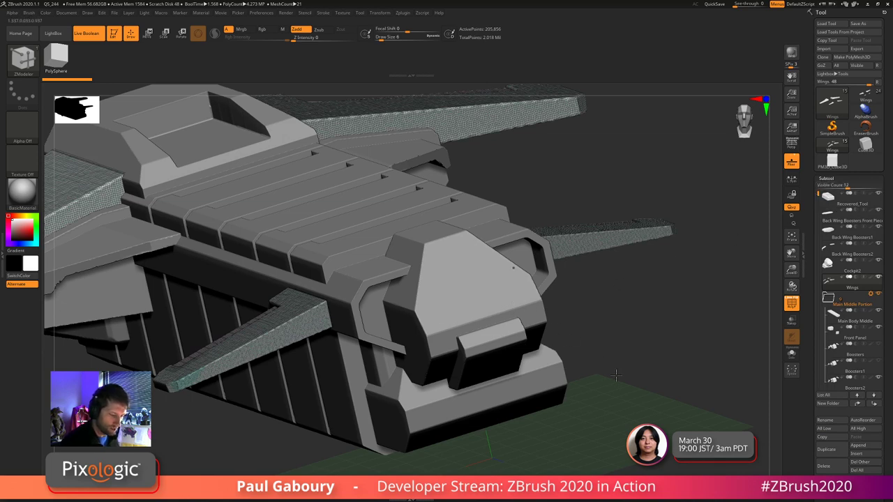
- Select the Cockpit2 subtool with polyframe shown and isolate it in Solo for inspection
alt+click(543, 300)
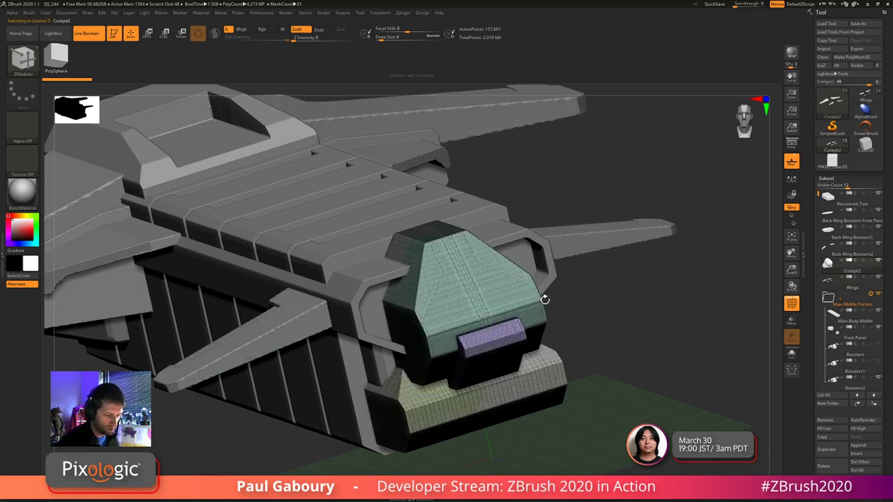
click(791, 354)
shift+drag(629, 408, 592, 391)
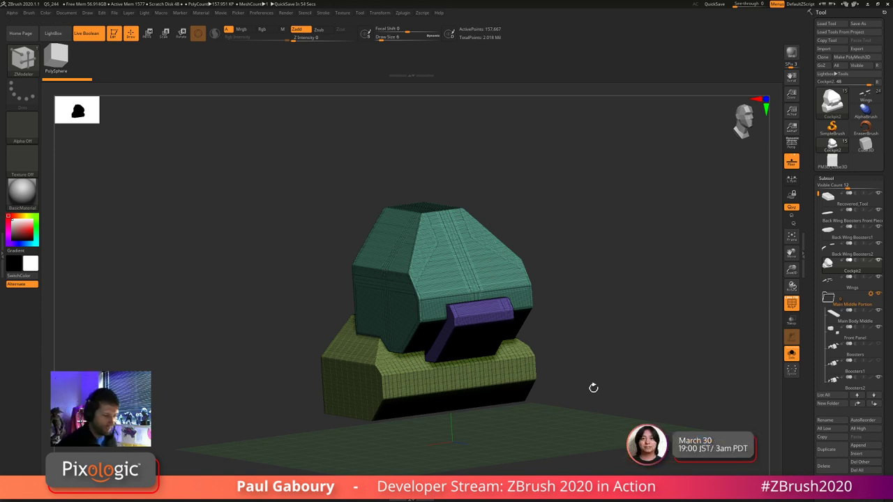
- Isolate the cockpit's upper body polygroup in Cockpit2 and split the hidden parts off into their own subtool
mouse_move(582, 378)
mouse_down()
mouse_move(600, 364)
mouse_move(589, 386)
mouse_up()
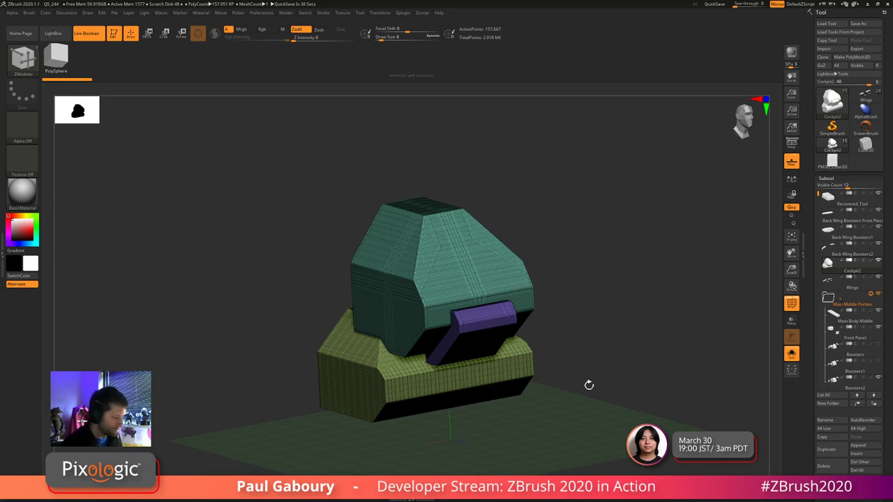
ctrl+shift+click(463, 265)
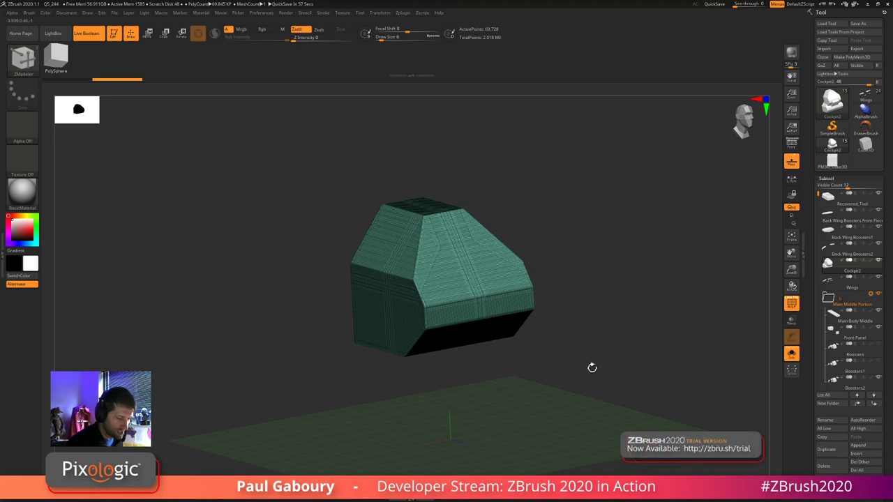
scroll(885, 371, down, 3)
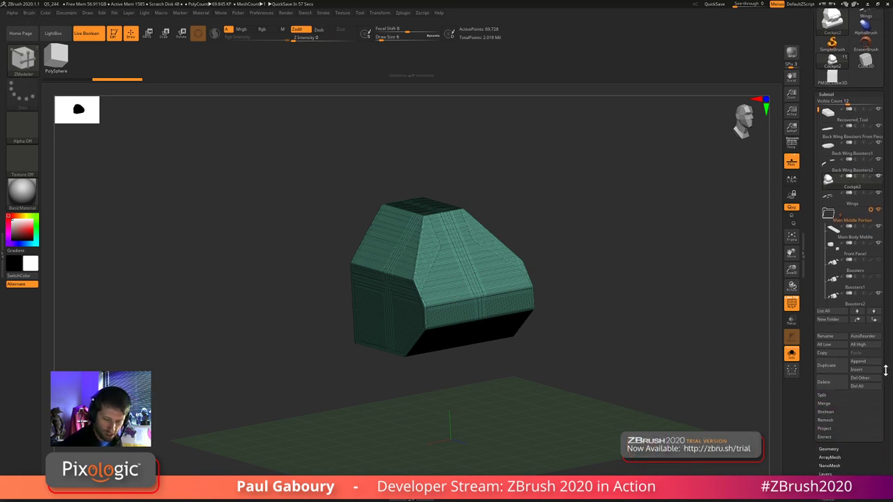
click(822, 395)
click(829, 400)
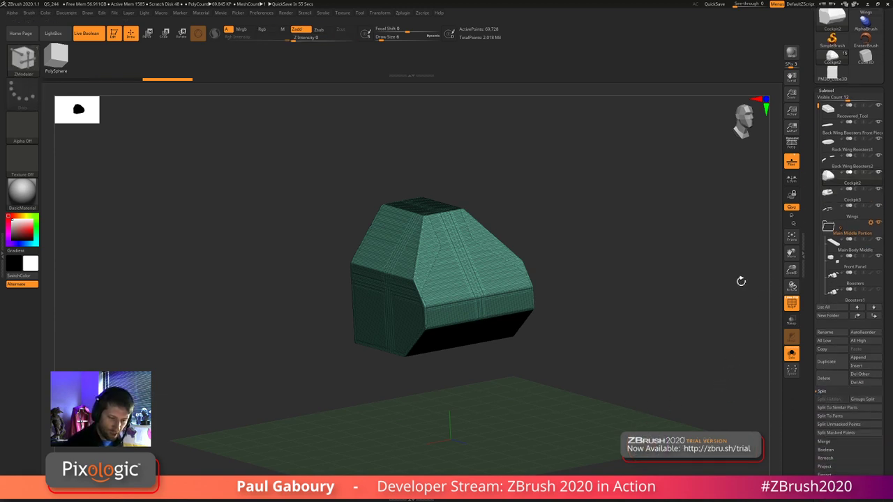
- View the Cockpit2 body from the side and turn off Solo mode
drag(600, 399, 600, 370)
ctrl+right_drag(601, 371, 608, 393)
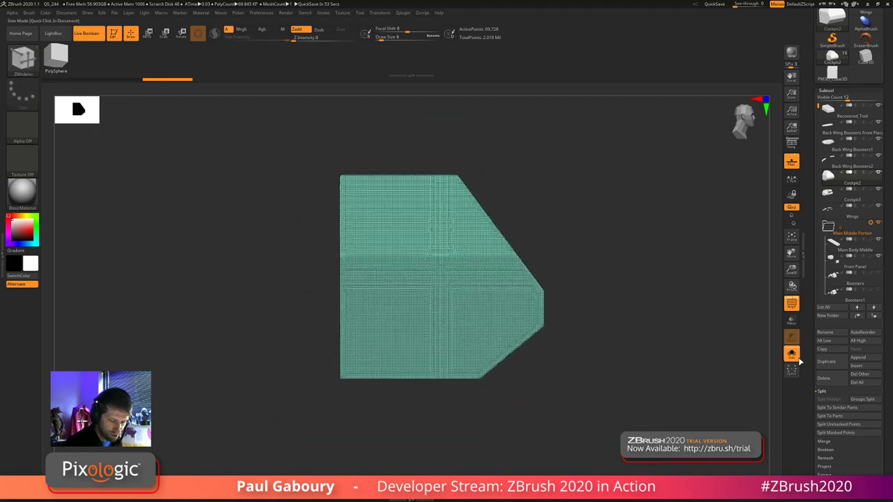
click(791, 354)
click(792, 354)
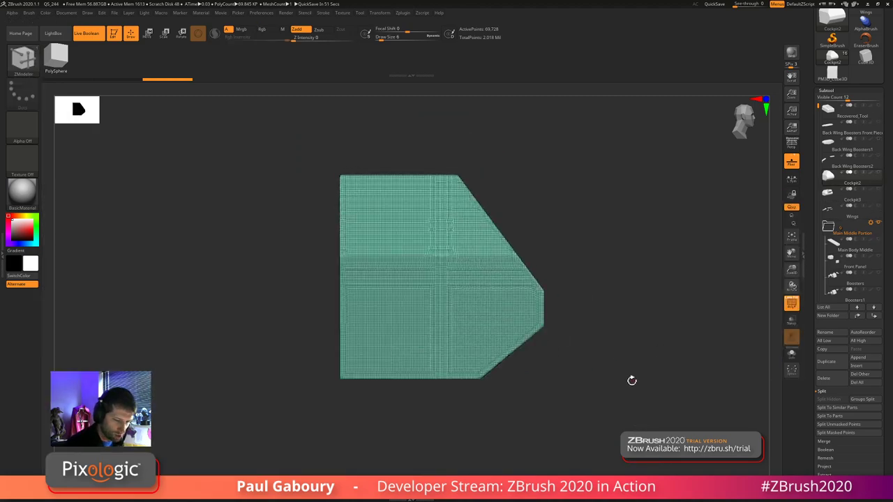
mouse_move(636, 391)
mouse_down()
mouse_move(594, 404)
mouse_move(621, 410)
mouse_move(630, 377)
mouse_up()
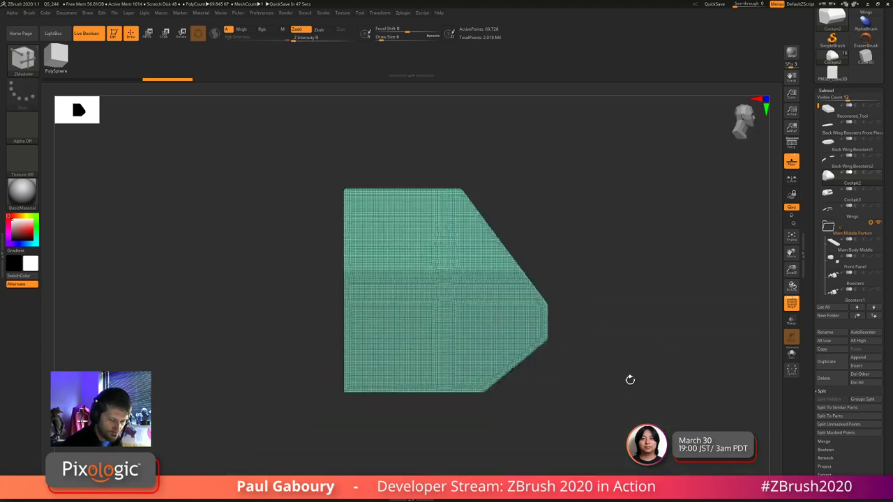
- Toggle the visibility of the other subtools and leave only Cockpit2 shown
click(878, 177)
click(878, 177)
click(878, 177)
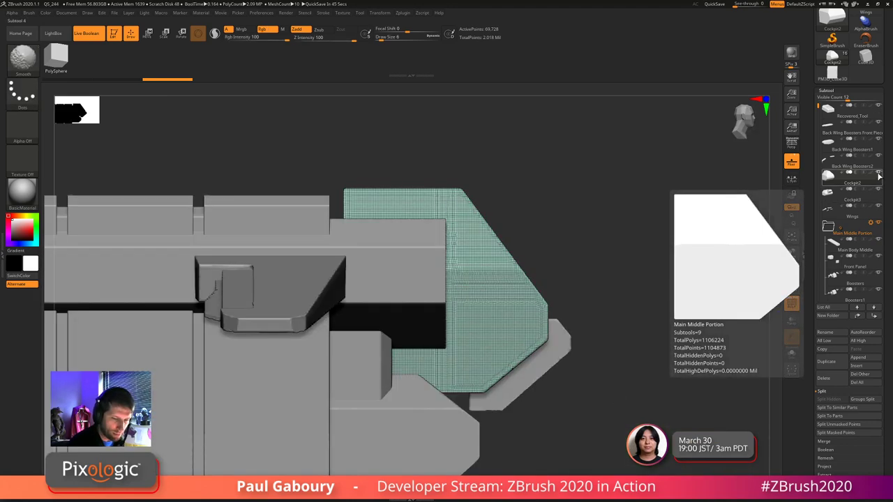
click(878, 177)
click(878, 177)
click(878, 177)
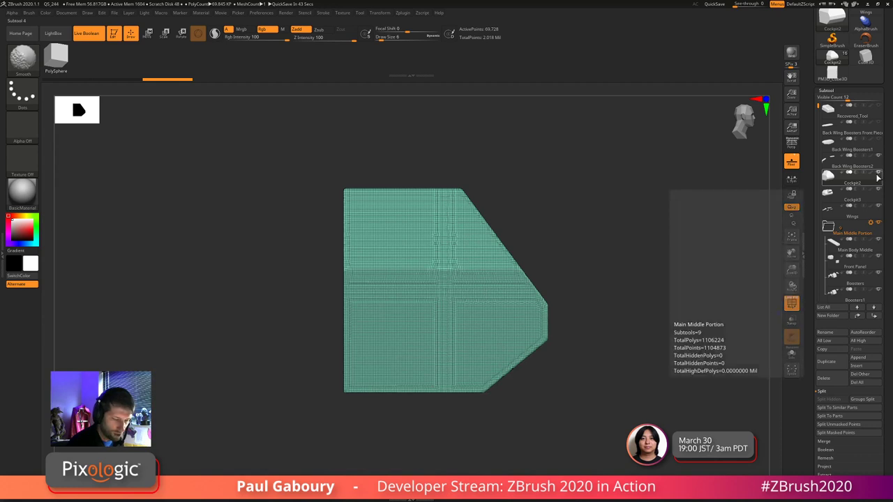
click(878, 178)
click(878, 177)
drag(674, 383, 634, 411)
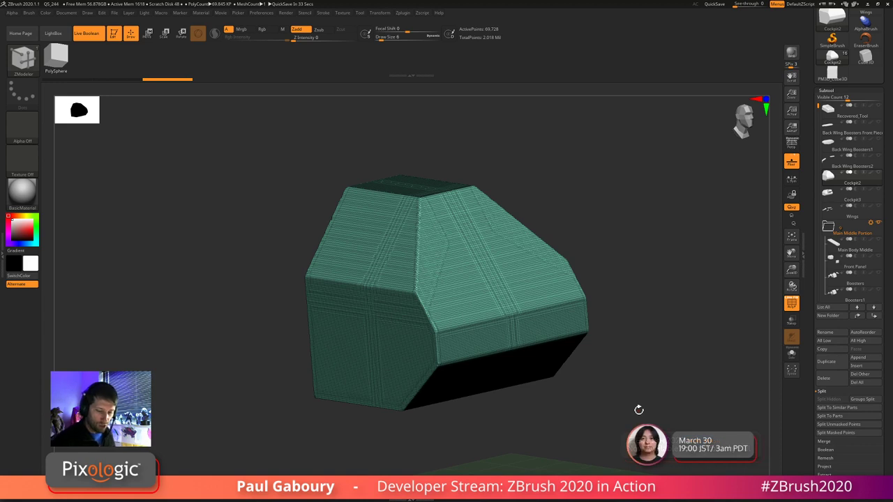
- Duplicate the Cockpit2 subtool and rename the copy Clean Cockpit
key(ctrl+shift+d)
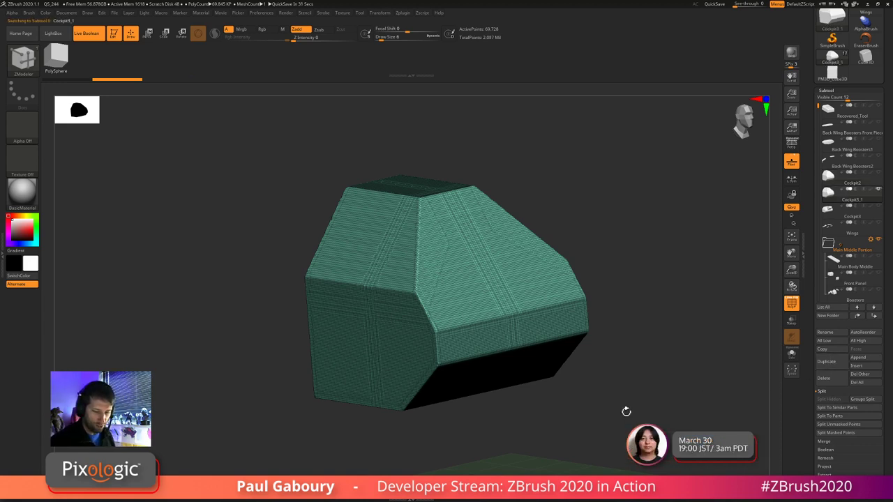
click(829, 333)
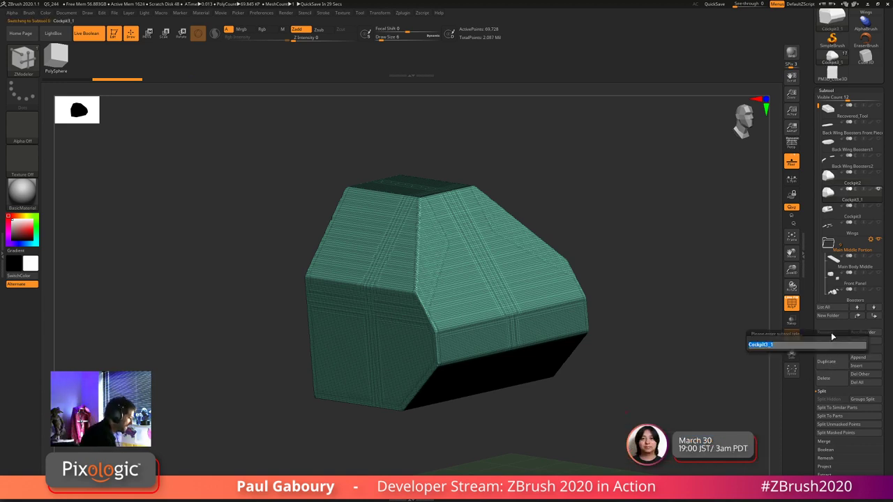
text(Clean)
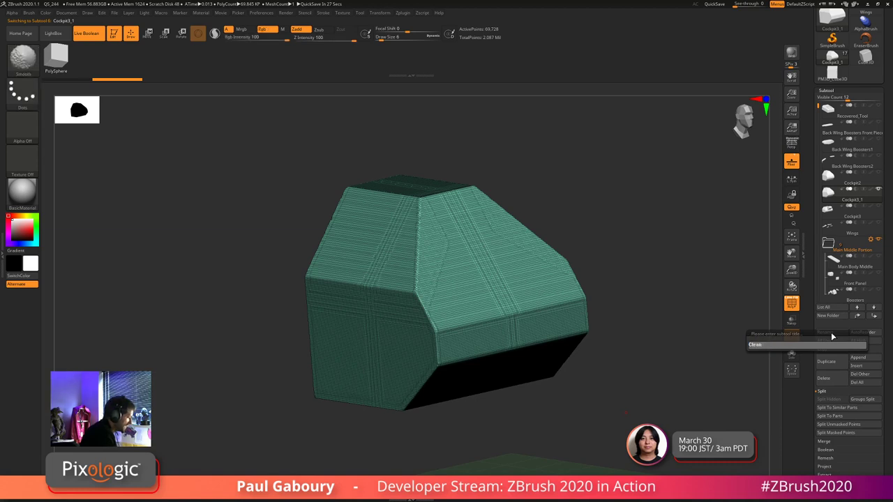
text( Cockpit)
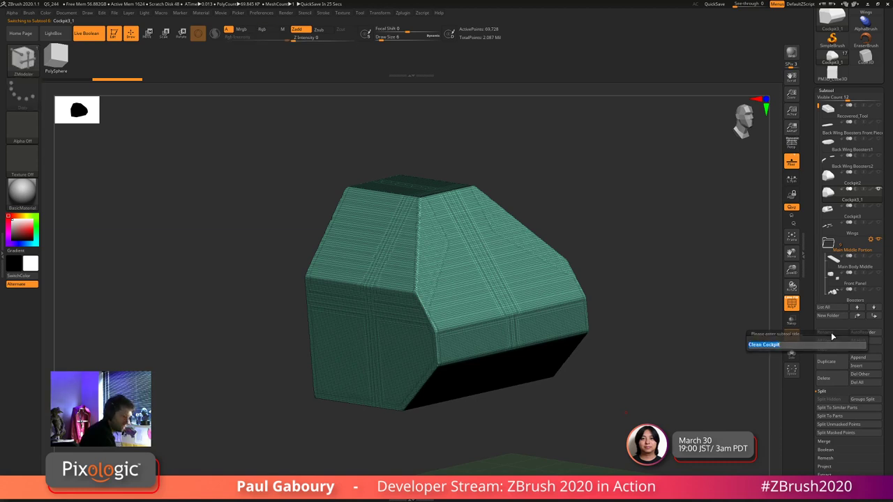
key(Return)
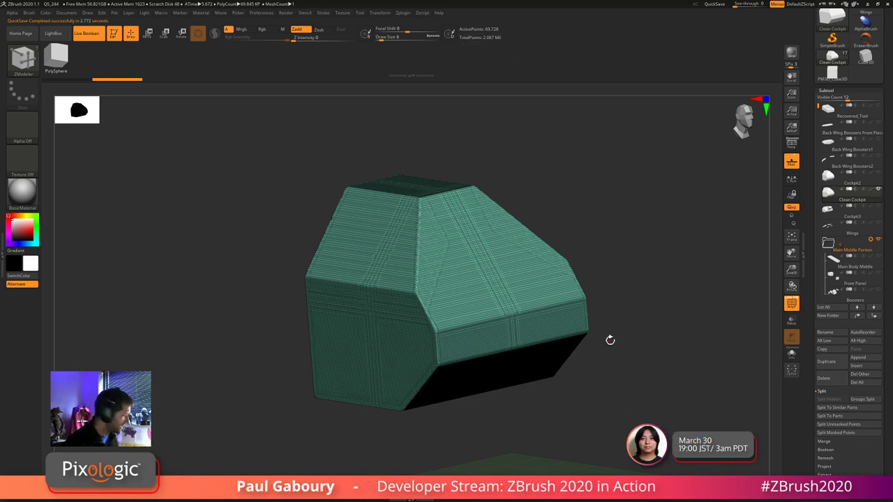
- Activate the Gizmo 3D in Move mode and center it on the Clean Cockpit mesh
key(w)
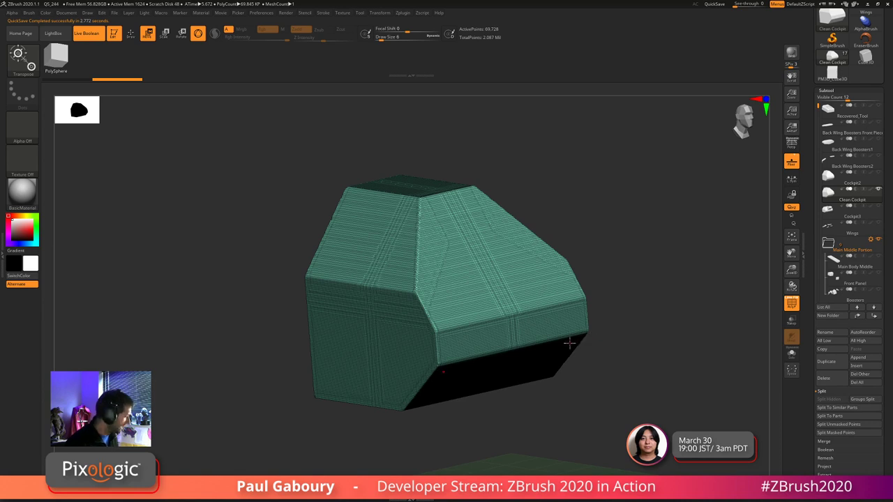
ctrl+right_drag(606, 365, 602, 338)
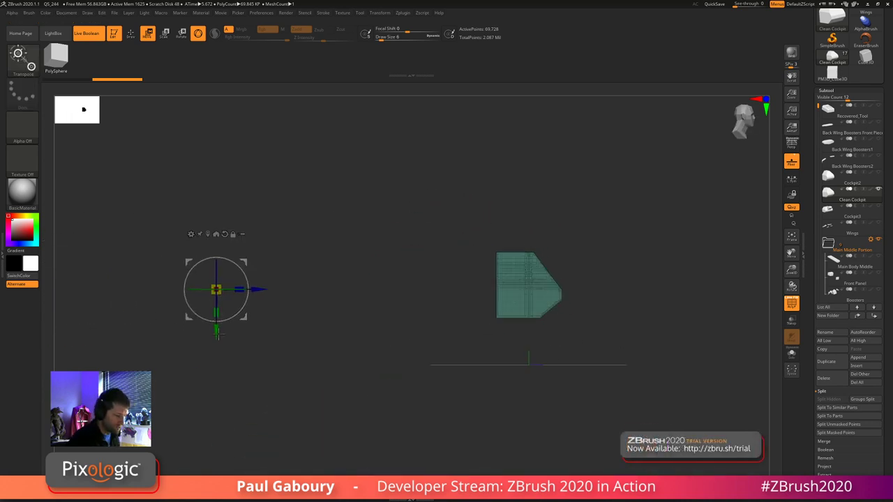
click(207, 234)
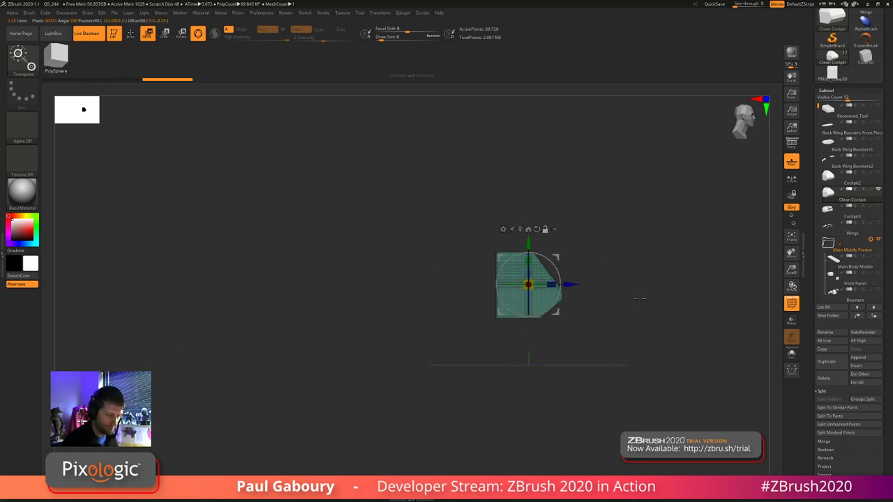
drag(637, 298, 629, 322)
mouse_move(630, 323)
ctrl+right_down()
mouse_move(659, 357)
mouse_move(607, 367)
ctrl+right_up()
ctrl+right_drag(621, 349, 632, 359)
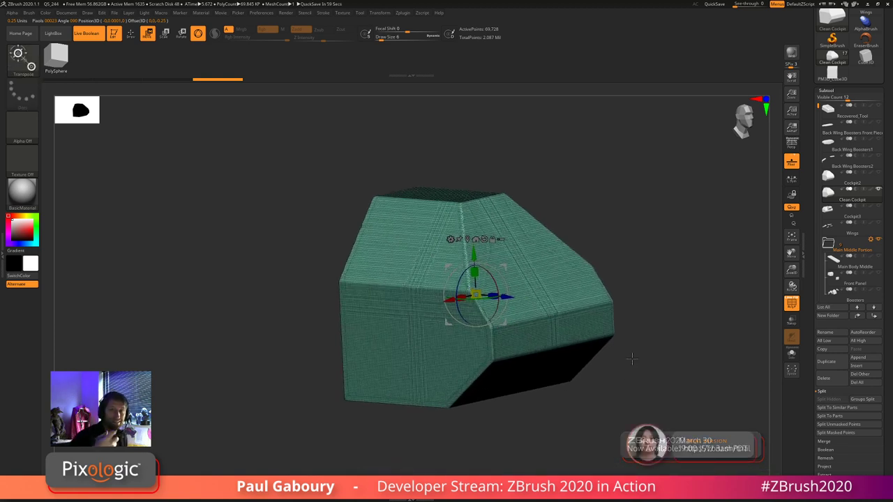
- Replace the Clean Cockpit mesh with a PolyCube at the centered gizmo, then undo the replacement
click(451, 240)
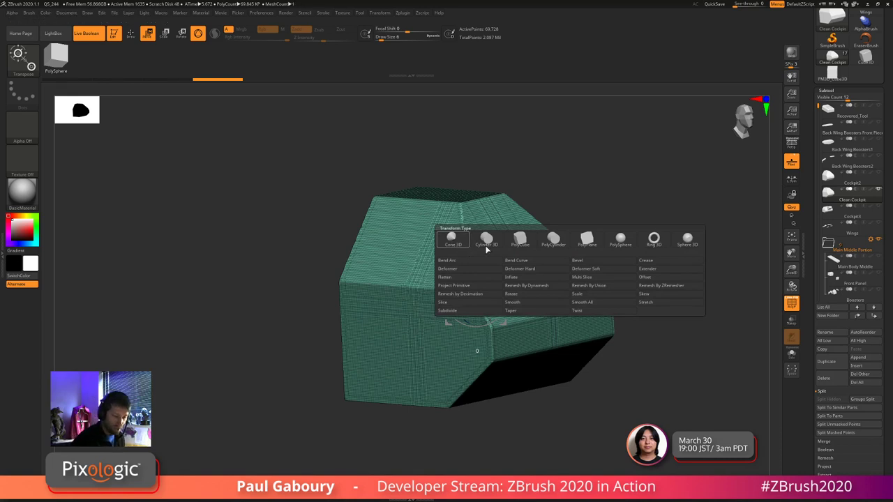
key(Escape)
click(451, 240)
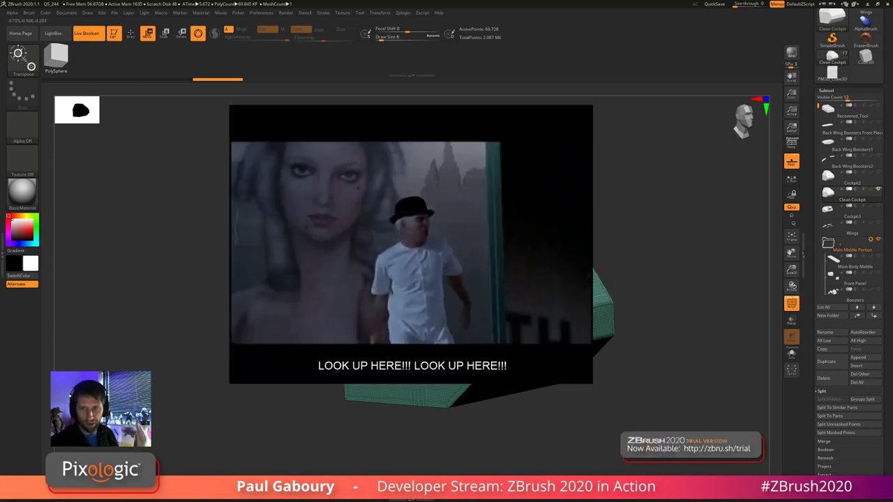
click(451, 240)
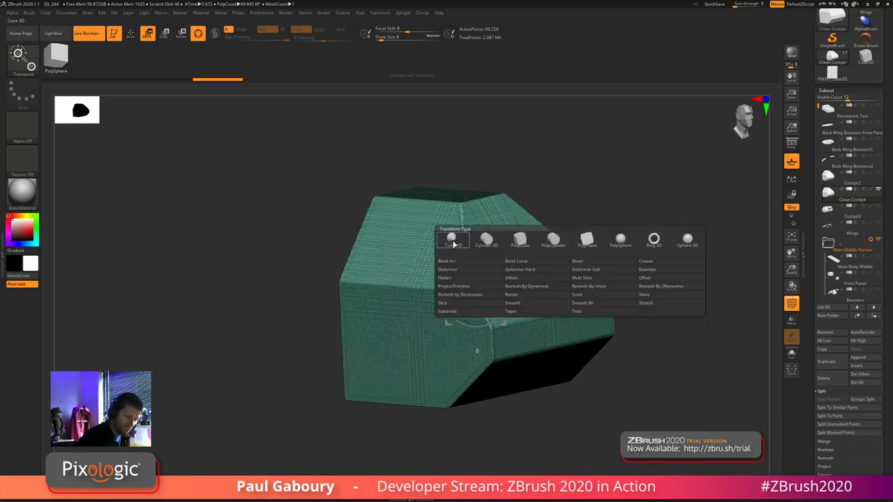
click(522, 241)
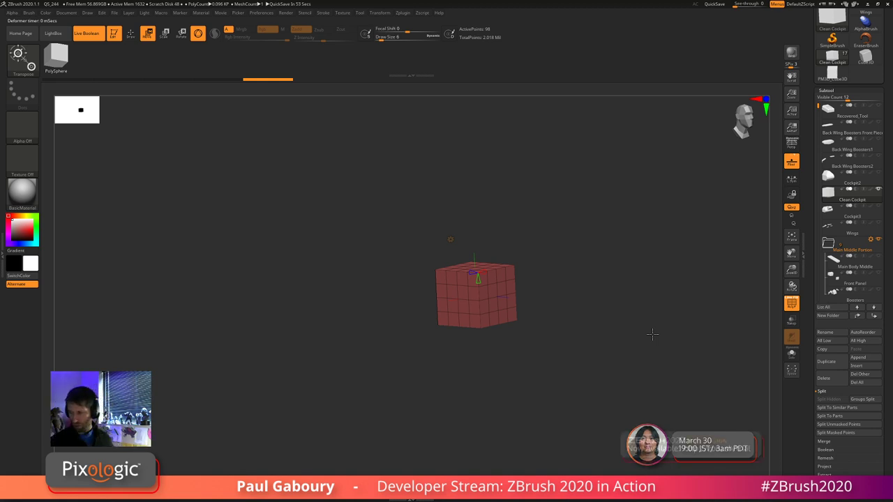
key(ctrl+z)
key(ctrl+z)
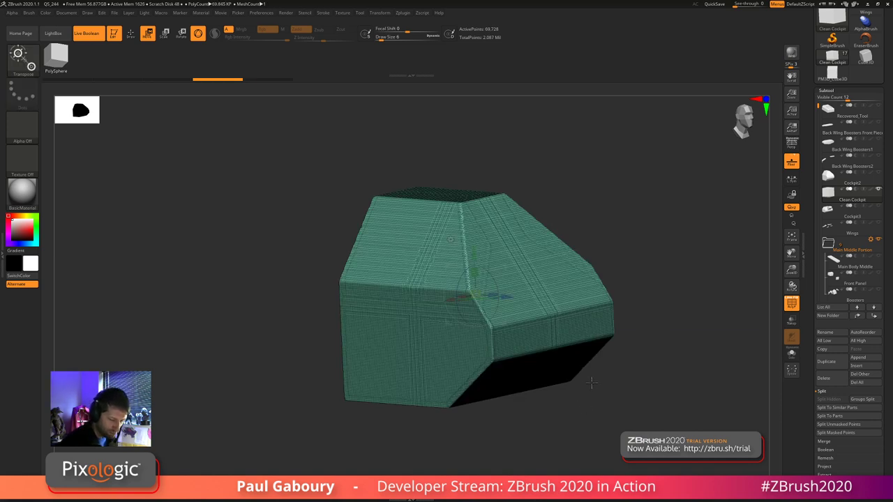
key(ctrl+z)
- Move only the gizmo away from the cockpit, swap the mesh for a PolyCube there, and undo the swap
shift+drag(585, 406, 566, 331)
alt+drag(518, 295, 238, 295)
ctrl+right_drag(477, 383, 588, 405)
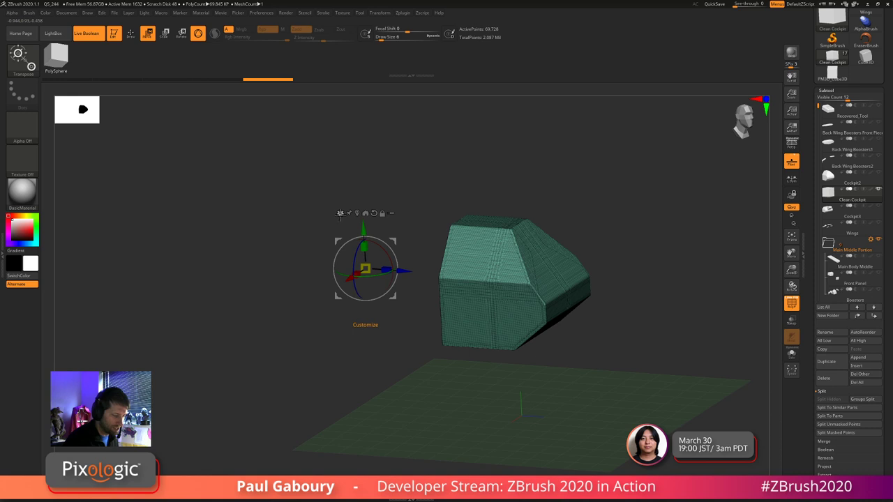
click(339, 214)
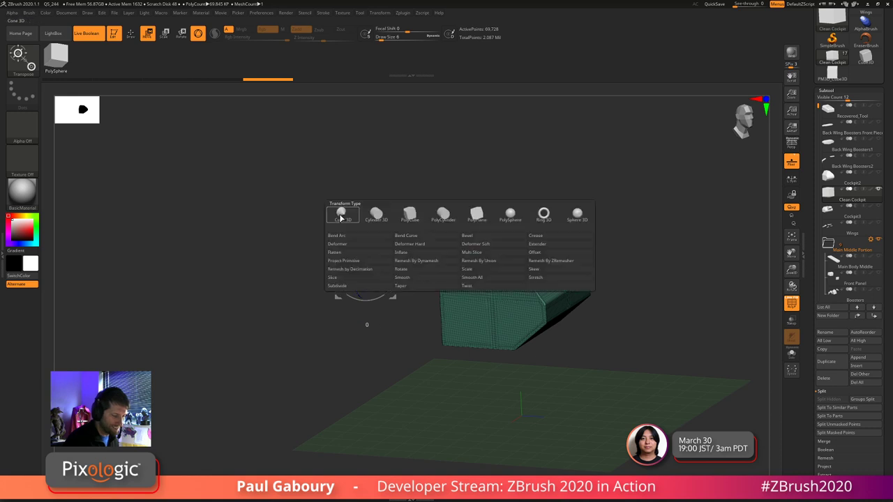
click(409, 215)
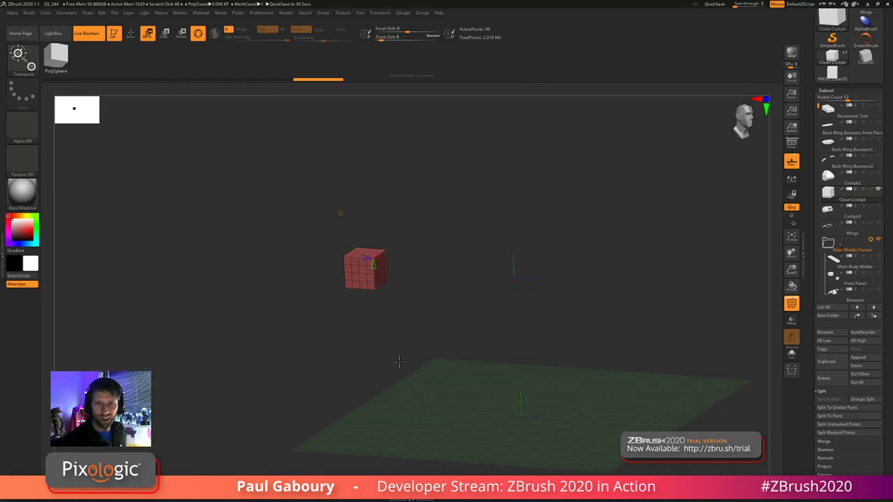
key(ctrl+z)
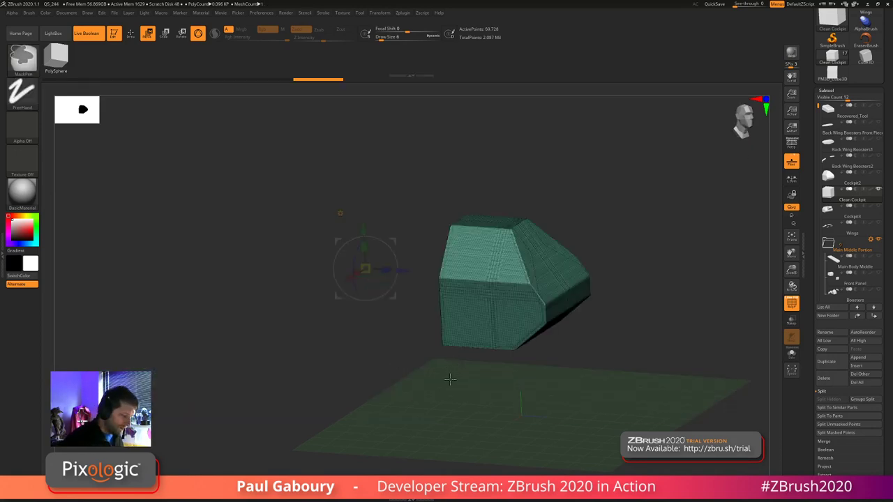
key(ctrl+z)
- Recenter the gizmo on the Clean Cockpit mesh, replace it with a PolyCube and set its X Divide to 1
click(358, 214)
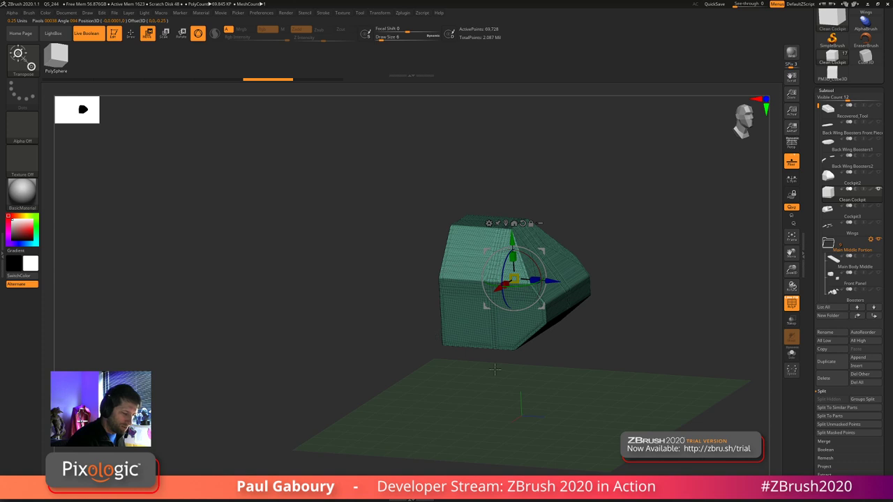
click(488, 223)
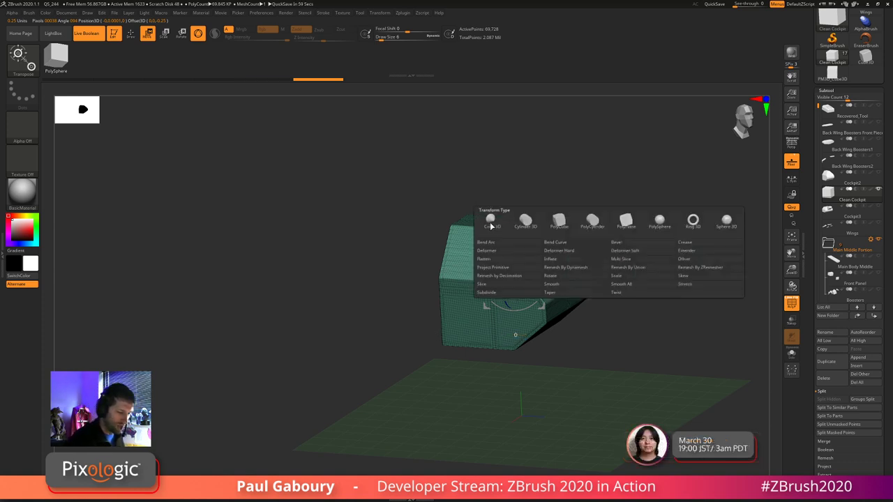
click(560, 222)
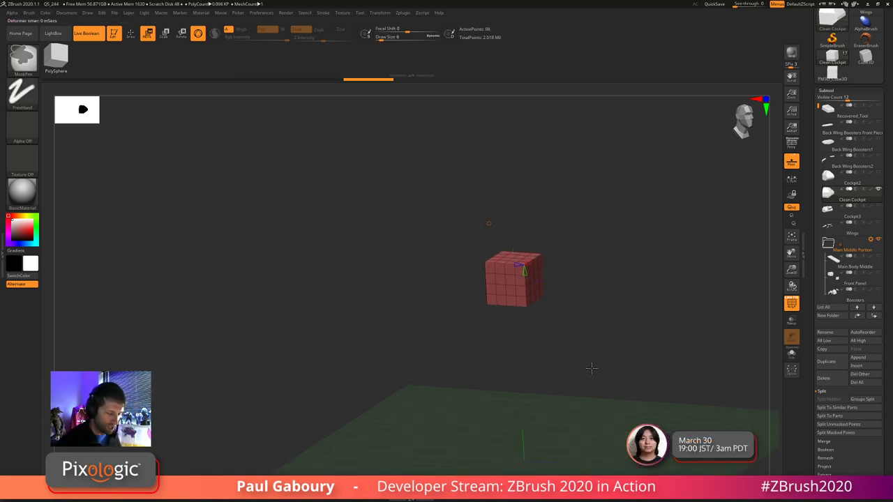
mouse_move(530, 262)
mouse_down()
mouse_move(532, 252)
mouse_move(524, 257)
mouse_move(534, 258)
mouse_up()
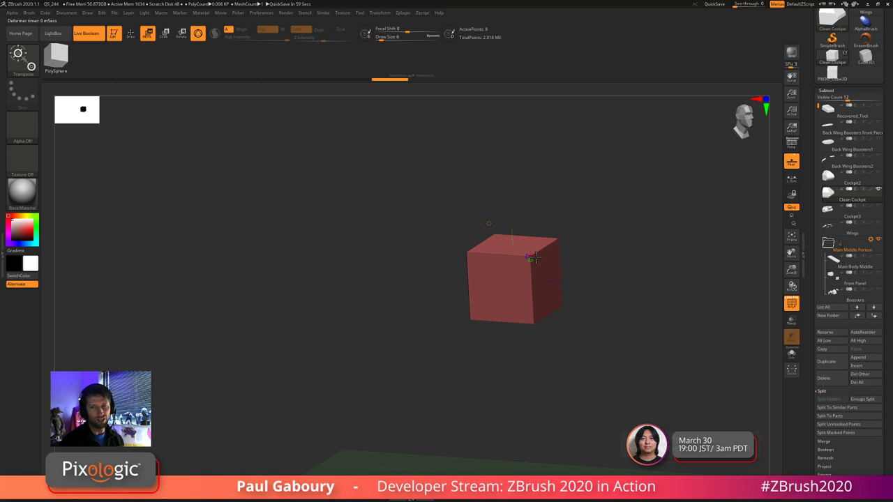
mouse_move(530, 258)
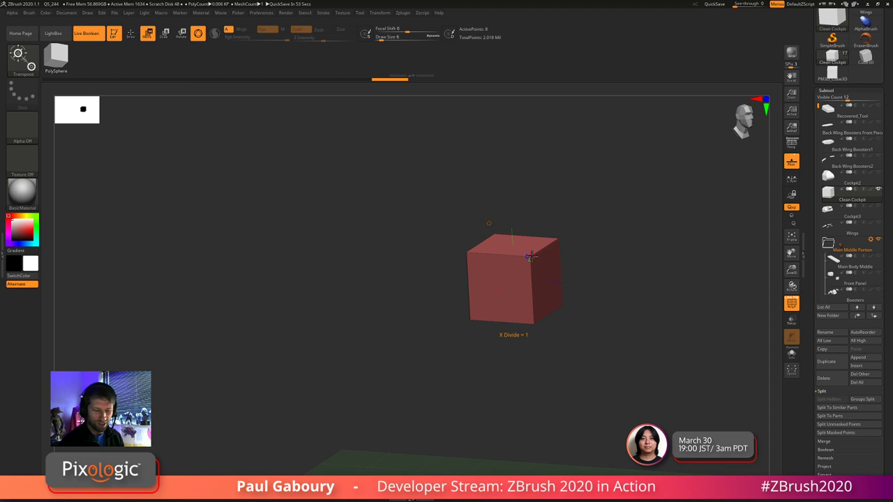
mouse_move(614, 370)
alt+right_down()
mouse_move(582, 370)
mouse_move(613, 404)
mouse_move(564, 364)
alt+right_up()
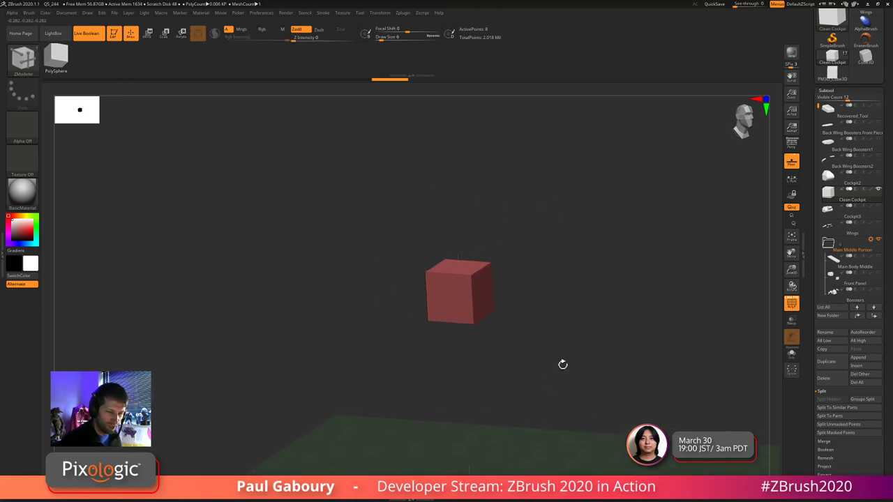
- Show the Cockpit2 subtool together with the new cube as a shape reference
click(879, 173)
right_drag(606, 399, 612, 375)
mouse_move(827, 183)
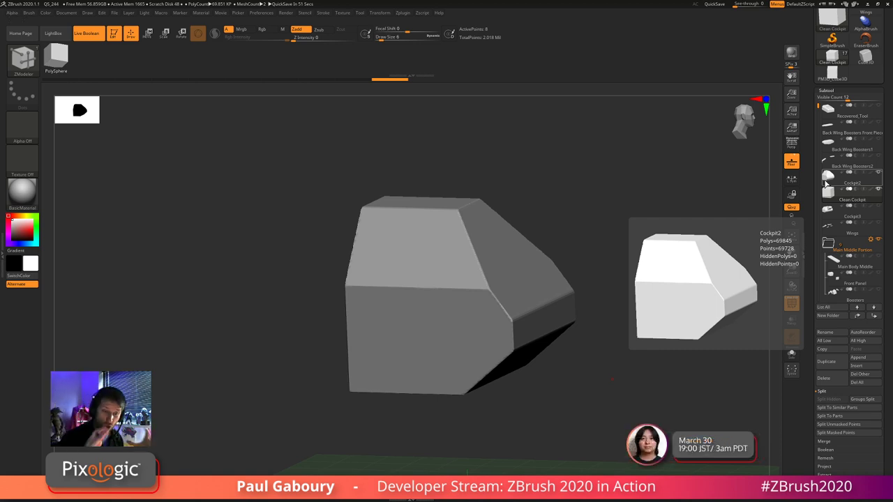
- Turn on transparency and, in side view, extend the cube's rear face to the back edge of the Cockpit2 reference
click(790, 320)
shift+drag(602, 405, 630, 383)
ctrl+drag(444, 454, 476, 196)
key(w)
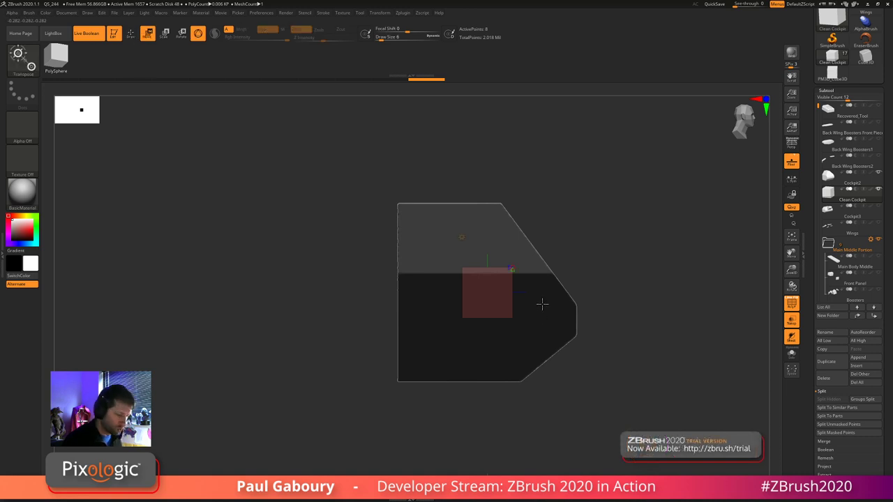
drag(530, 293, 467, 305)
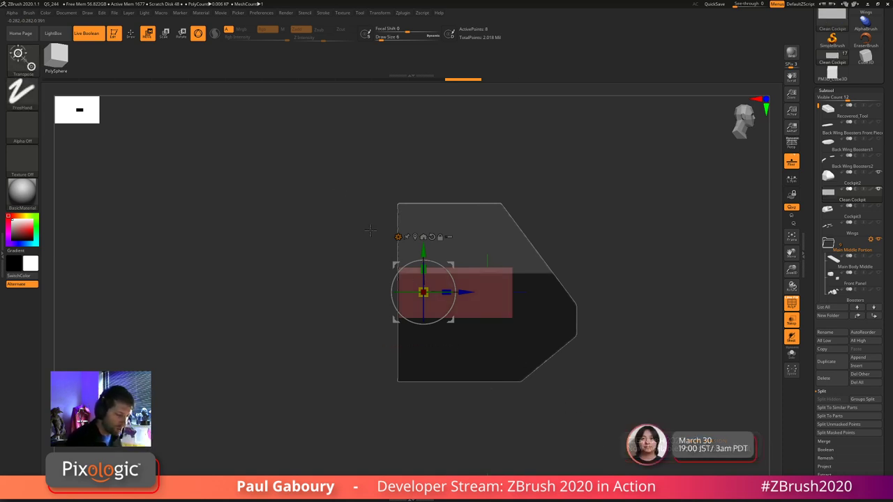
- Using masks, extend the cube's top, bottom and front faces to the matching outer edges of the Cockpit2 reference
mouse_move(327, 178)
ctrl+mouse_down()
mouse_move(551, 281)
mouse_move(578, 276)
ctrl+mouse_up()
drag(431, 252, 431, 187)
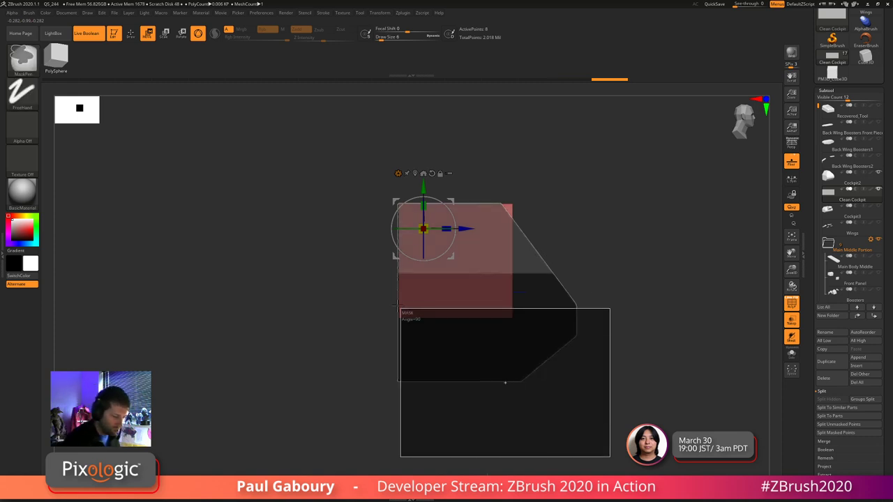
drag(426, 187, 432, 250)
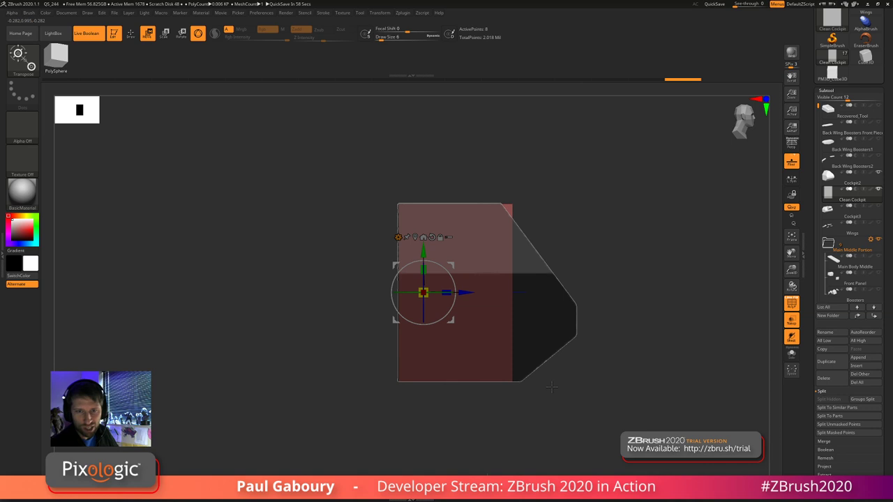
mouse_move(638, 440)
ctrl+mouse_down()
mouse_move(541, 289)
mouse_move(490, 160)
ctrl+mouse_up()
drag(466, 293, 547, 339)
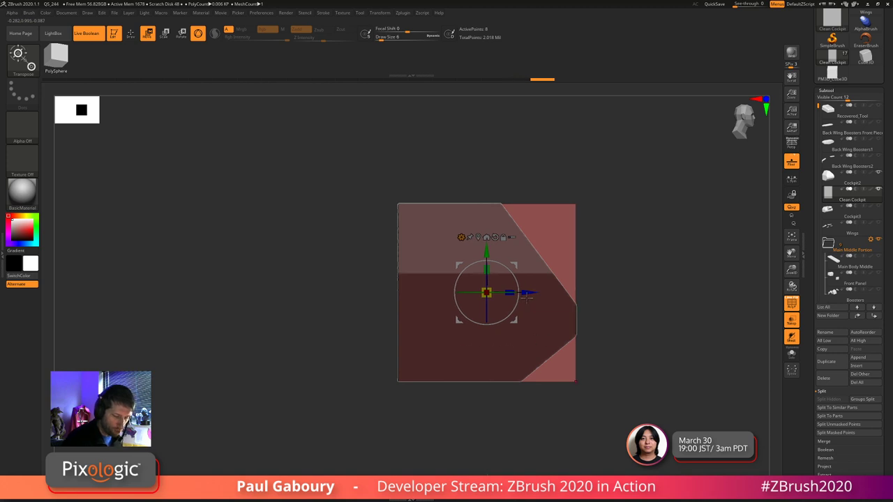
drag(528, 294, 532, 293)
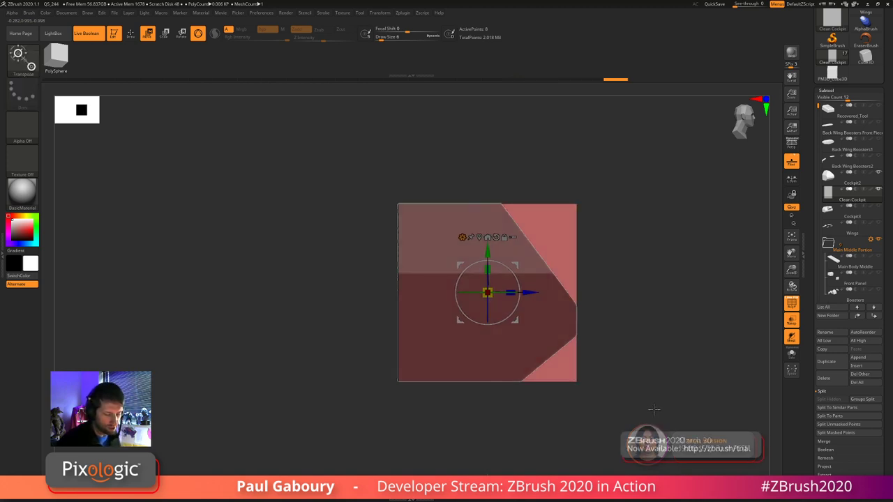
- Try masking the cube's rear end and moving its unmasked front face further forward, and undo the move
drag(651, 401, 606, 237)
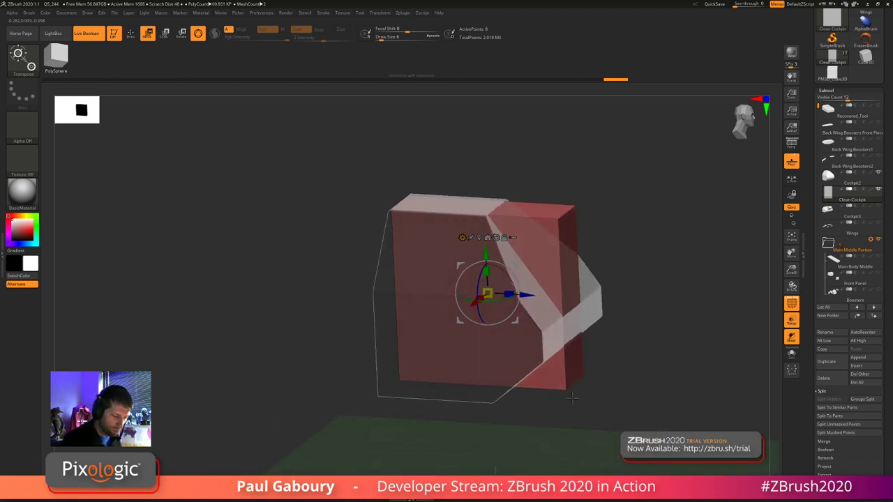
shift+drag(606, 335, 620, 346)
ctrl+drag(657, 442, 557, 148)
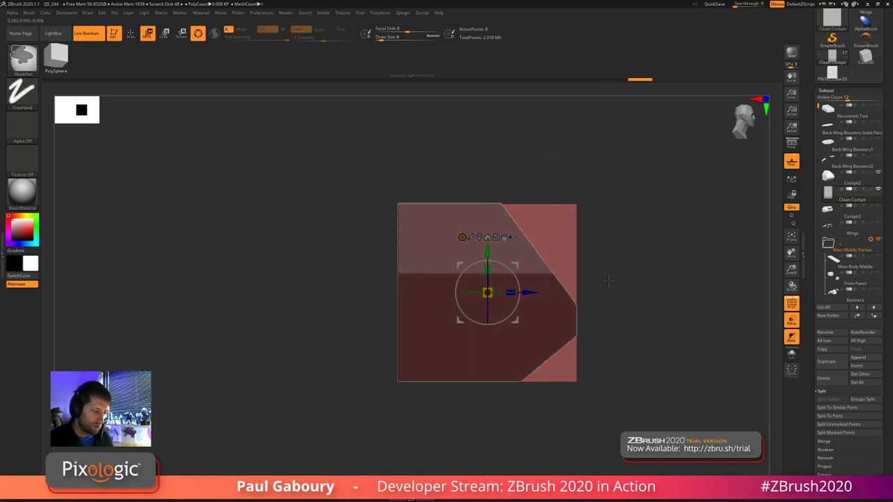
ctrl+drag(635, 277, 661, 379)
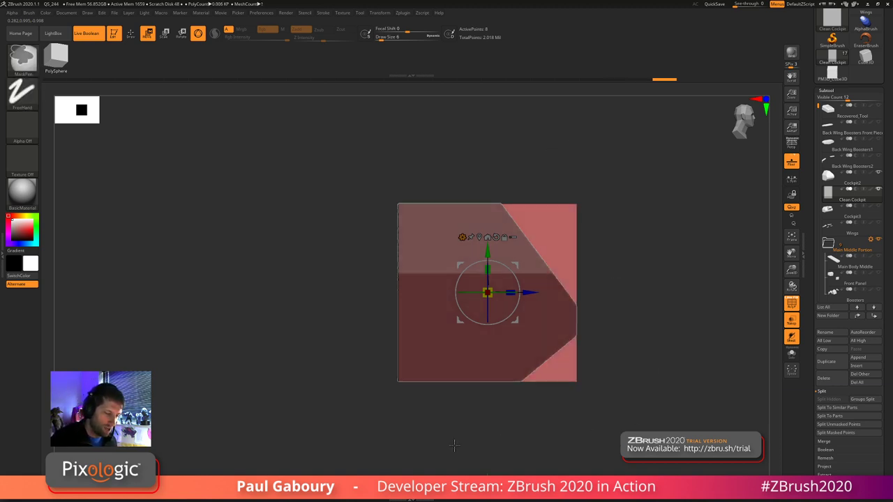
mouse_move(319, 444)
ctrl+mouse_down()
mouse_move(392, 371)
mouse_move(433, 144)
ctrl+mouse_up()
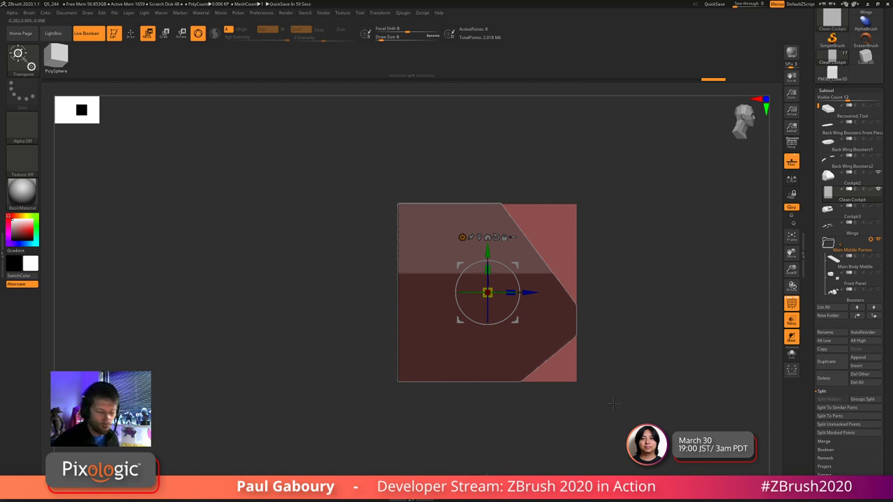
drag(529, 294, 633, 313)
key(ctrl+z)
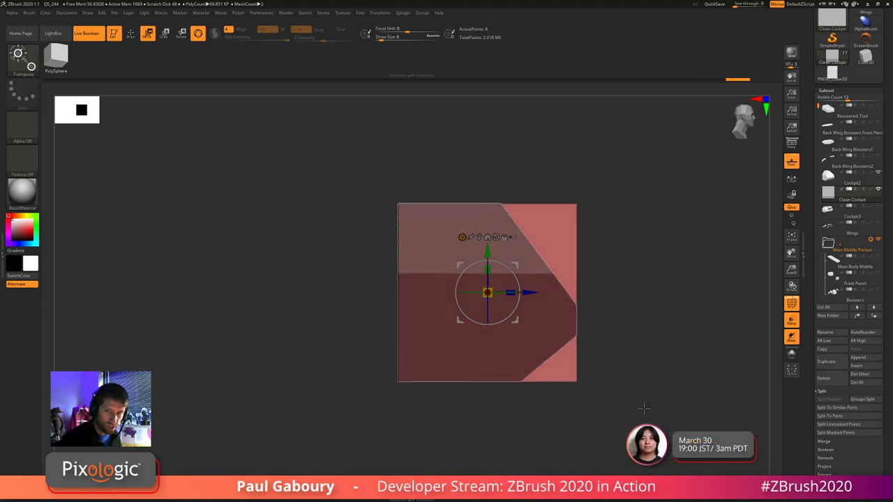
- Demonstrate masking the cube's front end and clearing the mask by repeating both operations in side view
ctrl+drag(637, 426, 558, 160)
ctrl+drag(558, 161, 557, 153)
ctrl+drag(668, 351, 649, 287)
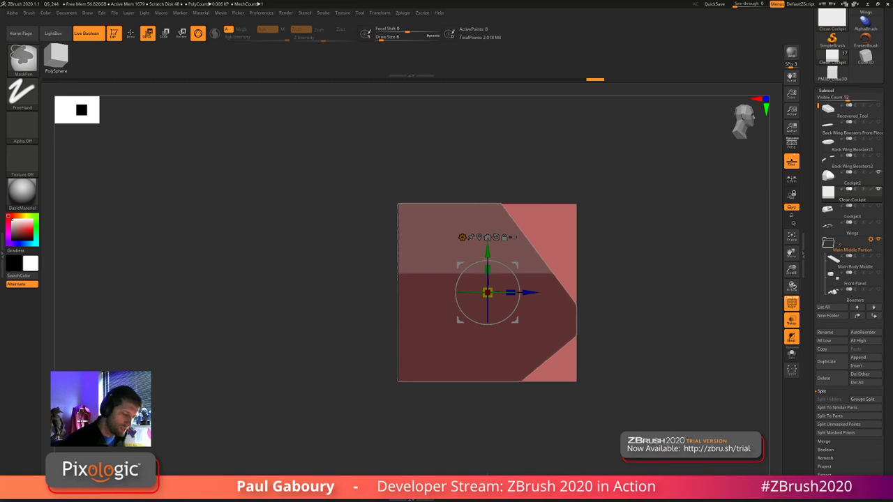
mouse_move(600, 404)
ctrl+mouse_down()
mouse_move(549, 140)
mouse_move(554, 167)
mouse_move(562, 152)
ctrl+mouse_up()
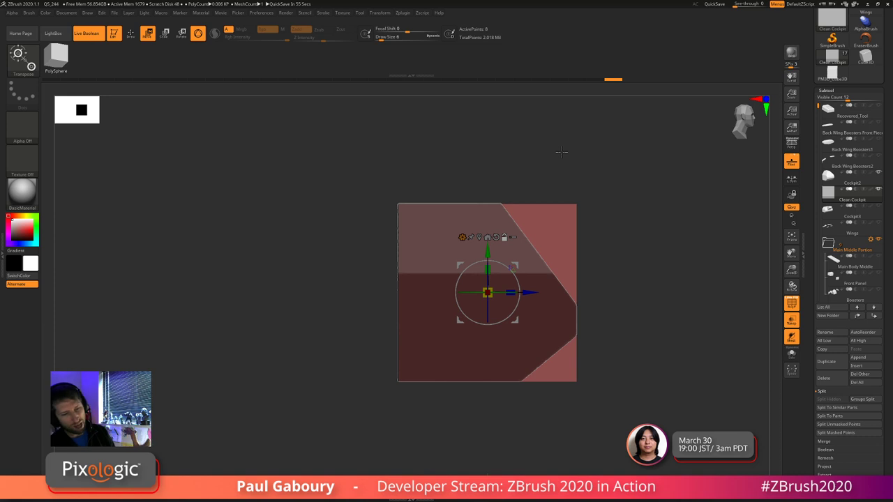
- Switch to the Cube3D tool and load the PolySphere from the tool library as a masking example
click(866, 57)
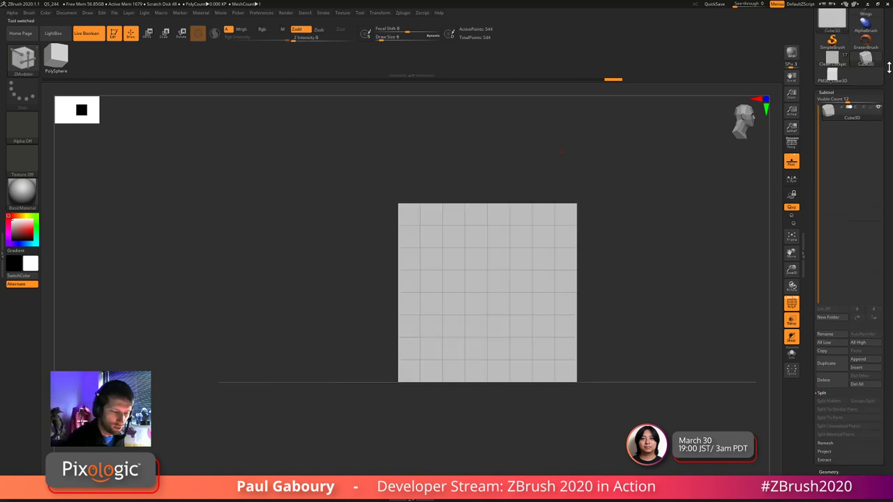
drag(881, 20, 880, 107)
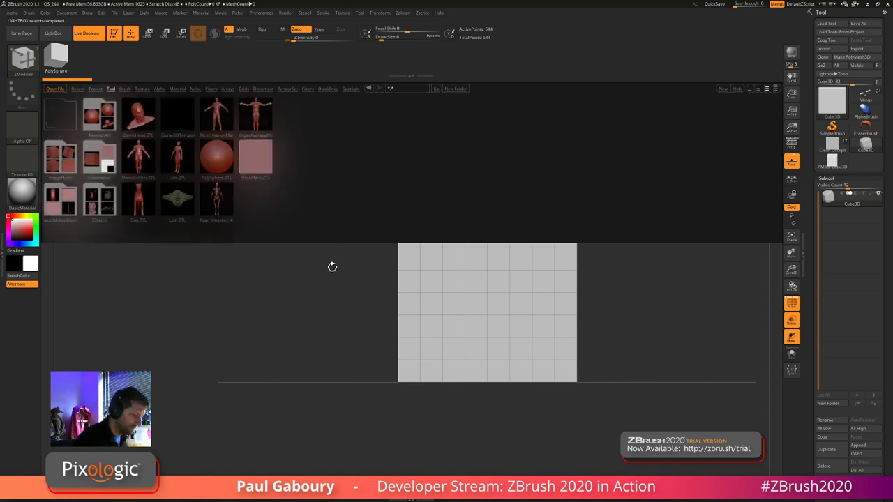
double_click(215, 159)
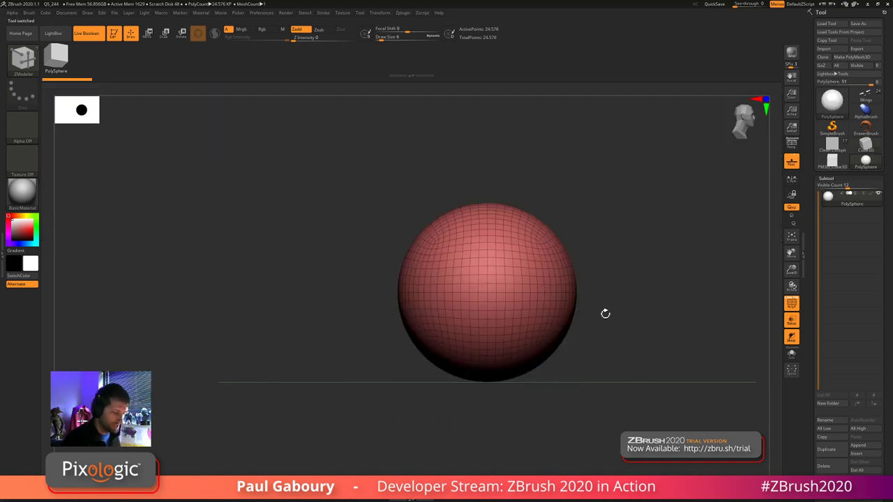
- Demonstrate masking a horizontal band across the middle of the sphere, inverting the mask and clearing it
ctrl+drag(621, 322, 340, 246)
ctrl+click(628, 403)
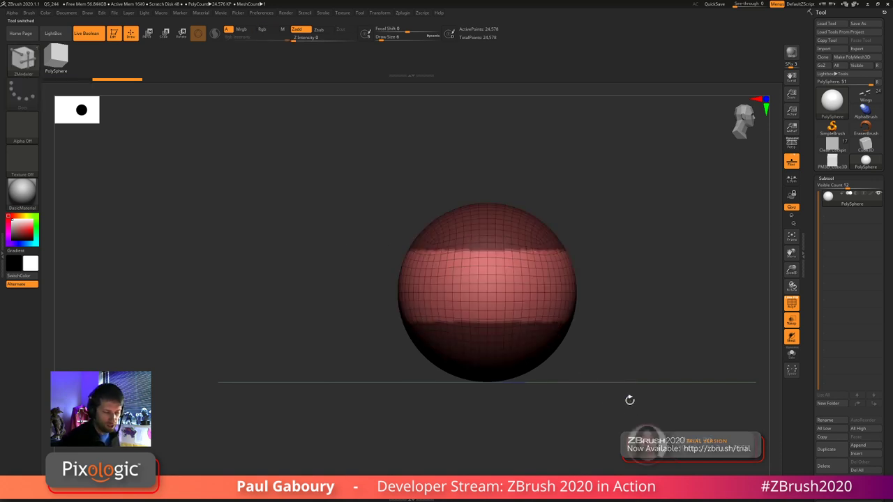
mouse_move(629, 400)
ctrl+mouse_down()
mouse_move(636, 335)
mouse_move(594, 335)
mouse_move(351, 275)
mouse_move(331, 289)
mouse_move(323, 275)
ctrl+mouse_up()
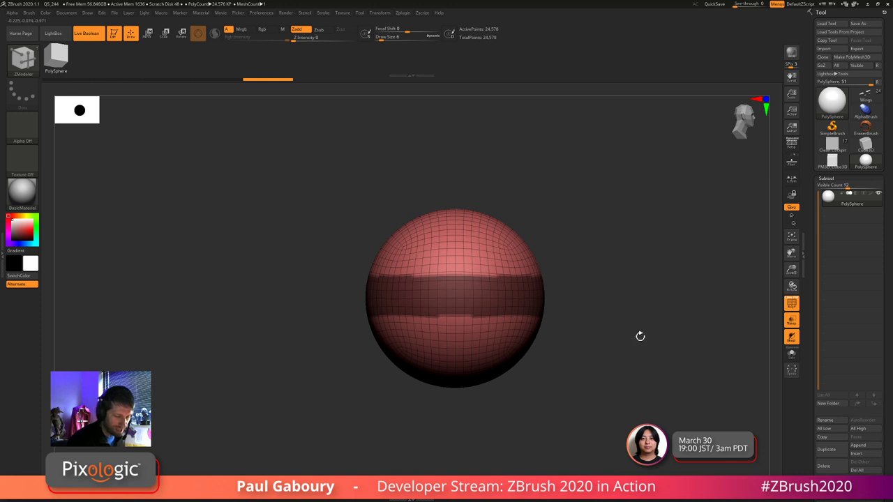
key(ctrl)
ctrl+click(639, 348)
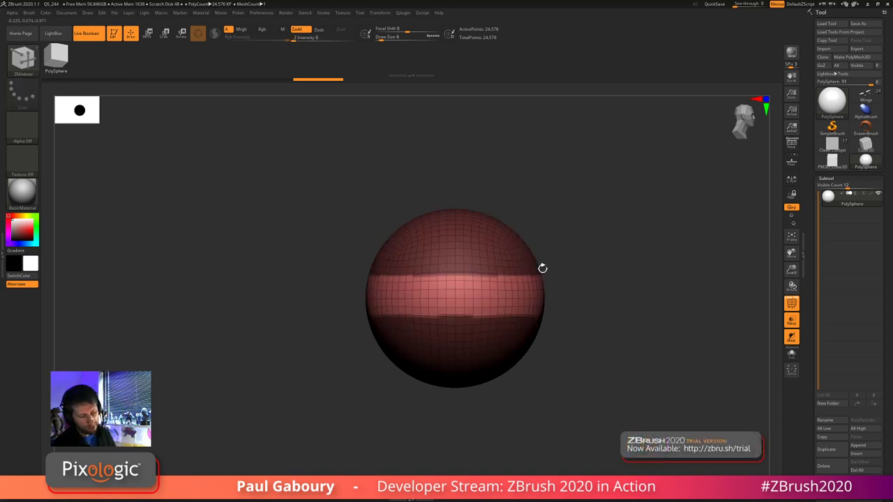
ctrl+drag(593, 359, 606, 379)
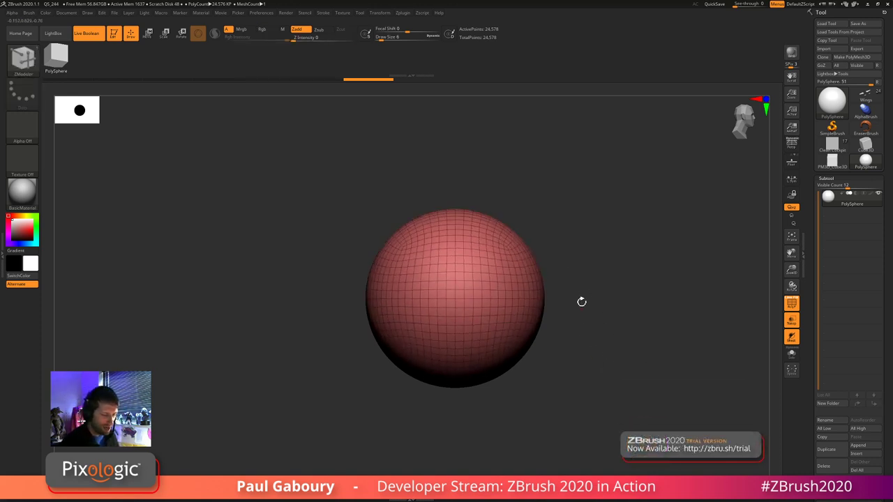
ctrl+drag(582, 314, 303, 268)
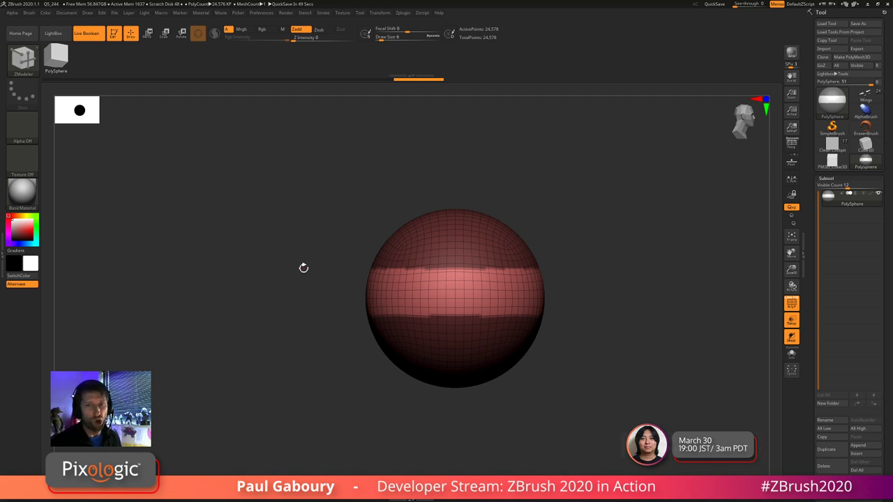
- Return to the Clean Cockpit tool with its mask cleared, and scale the cube in X to the reference's full width
click(866, 102)
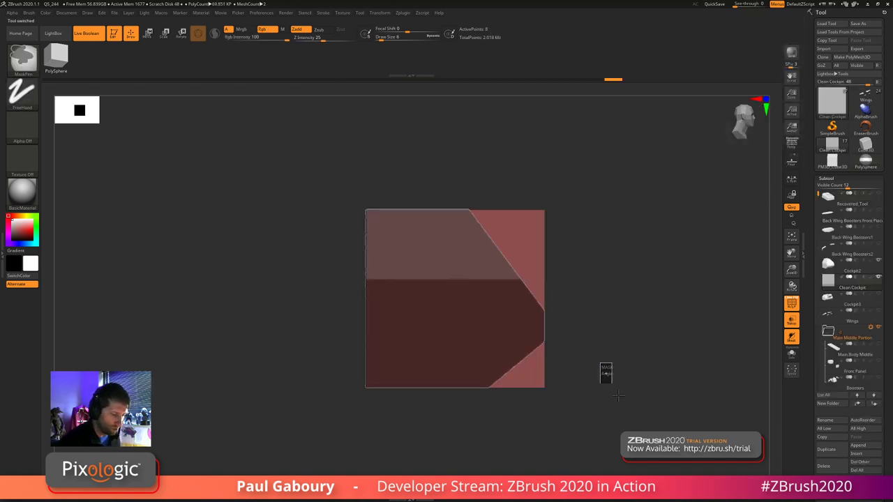
ctrl+drag(618, 396, 621, 397)
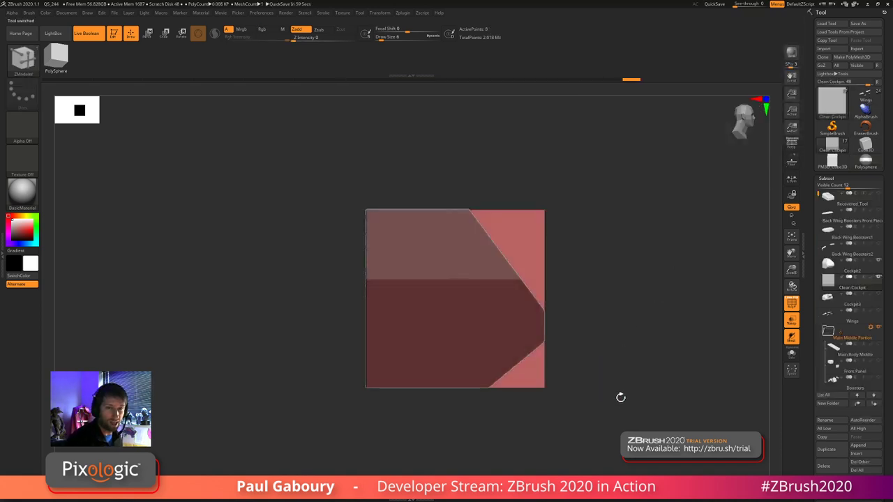
drag(621, 397, 595, 355)
key(w)
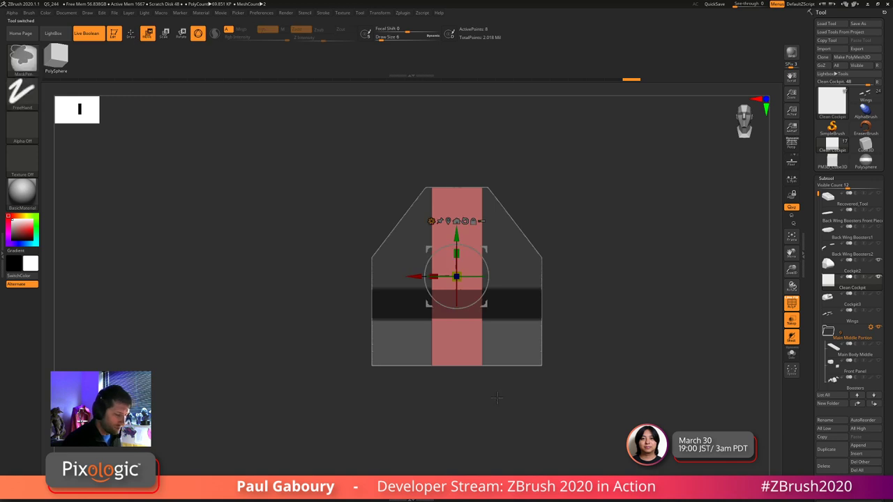
ctrl+right_drag(497, 395, 451, 289)
mouse_move(434, 278)
mouse_down()
mouse_move(289, 307)
mouse_move(80, 309)
mouse_move(420, 278)
mouse_up()
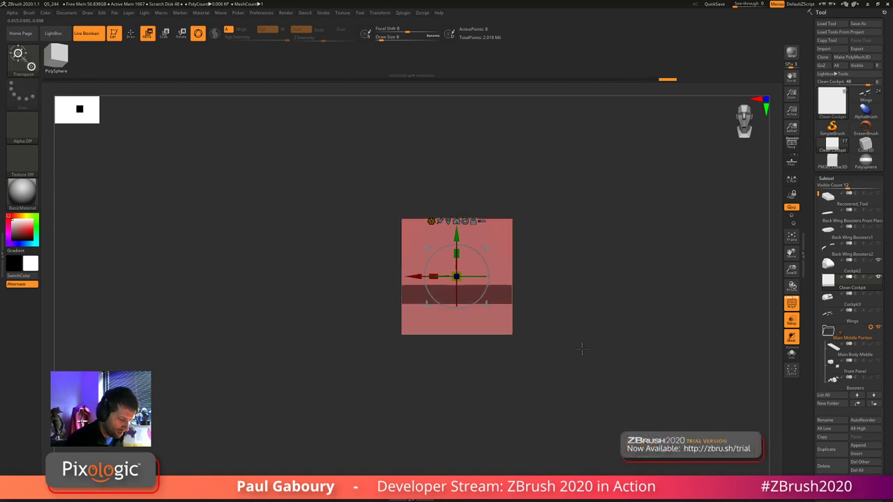
- Turn off Ghost display and, in side view, insert two horizontal edge loops at the reference nose's upper and lower corners
shift+drag(605, 352, 616, 352)
mouse_move(607, 340)
right_down()
mouse_move(590, 406)
mouse_move(600, 369)
right_up()
alt+right_drag(602, 347, 602, 387)
ctrl+right_drag(600, 354, 603, 366)
drag(603, 365, 603, 359)
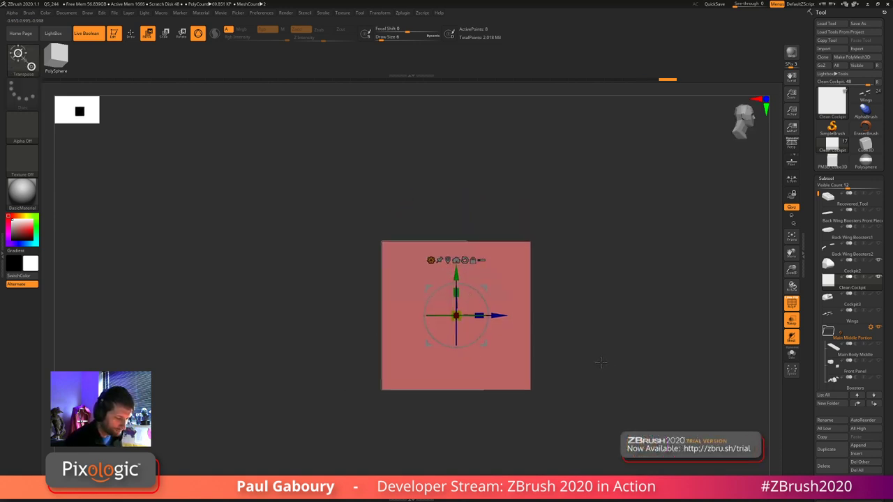
key(q)
ctrl+right_drag(551, 357, 638, 349)
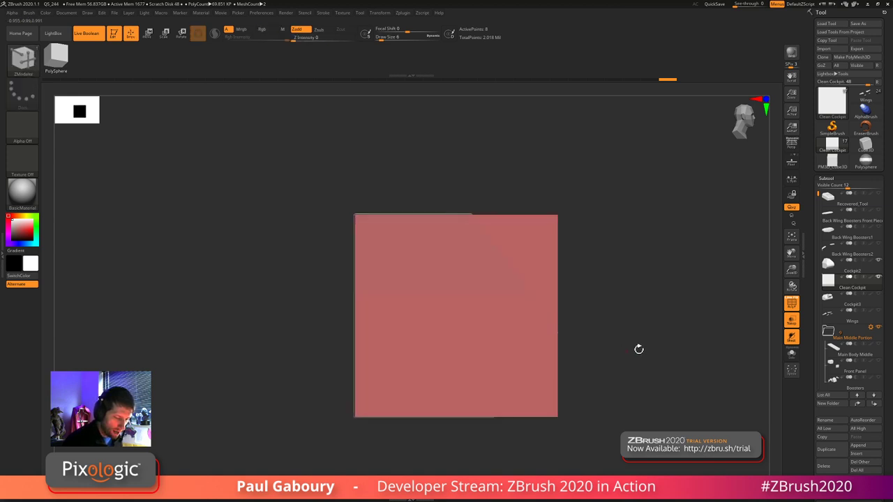
click(792, 339)
mouse_move(631, 356)
mouse_down()
mouse_move(624, 372)
mouse_move(614, 367)
mouse_move(624, 361)
mouse_up()
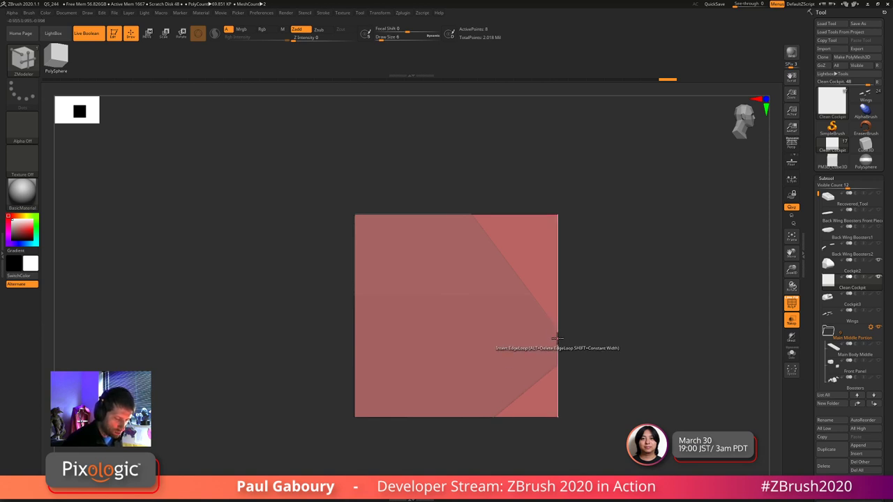
drag(558, 338, 563, 329)
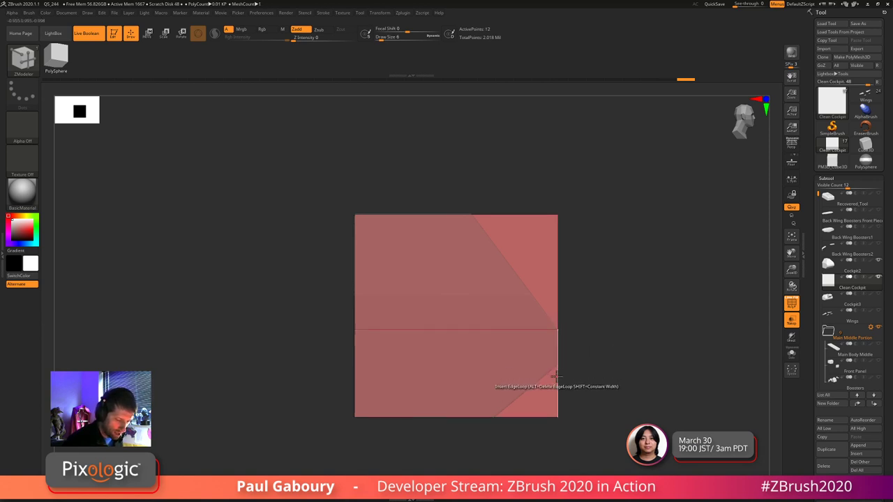
drag(556, 377, 558, 365)
- Mask all but the lower front edge, slide that edge back to the reference's underside slope, and clear the mask
key(ctrl)
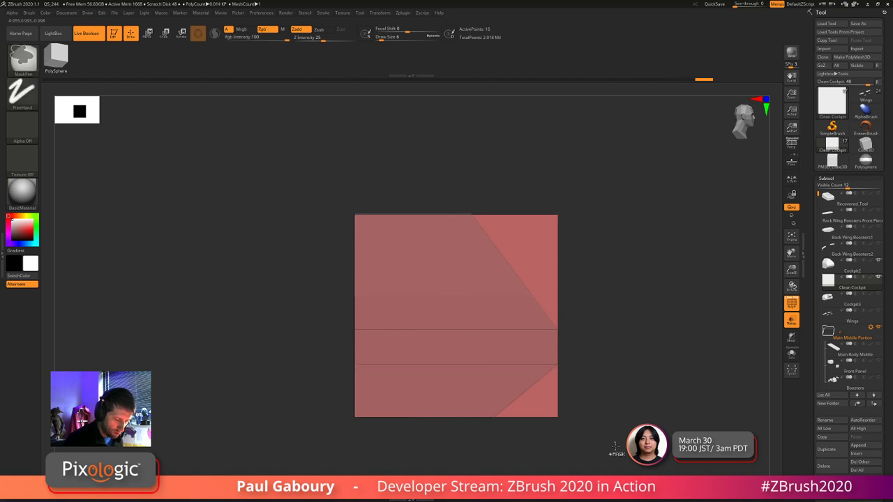
ctrl+drag(620, 459, 517, 386)
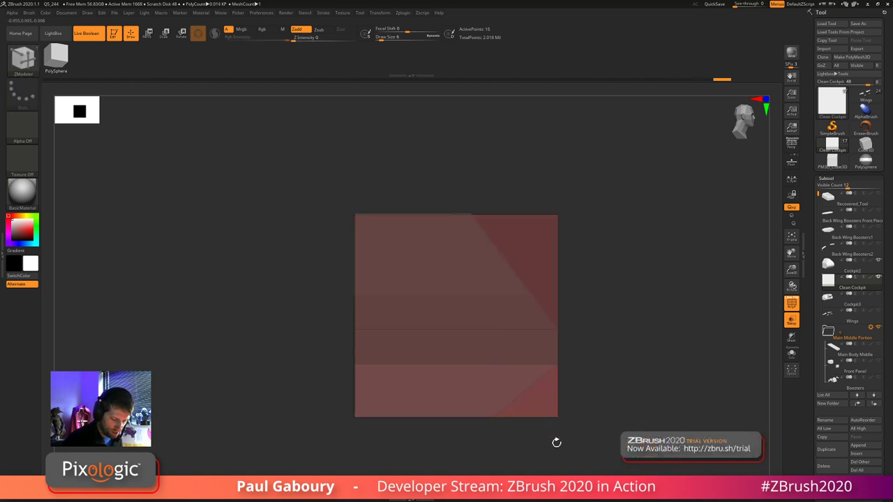
key(w)
drag(501, 315, 435, 322)
ctrl+drag(597, 307, 619, 290)
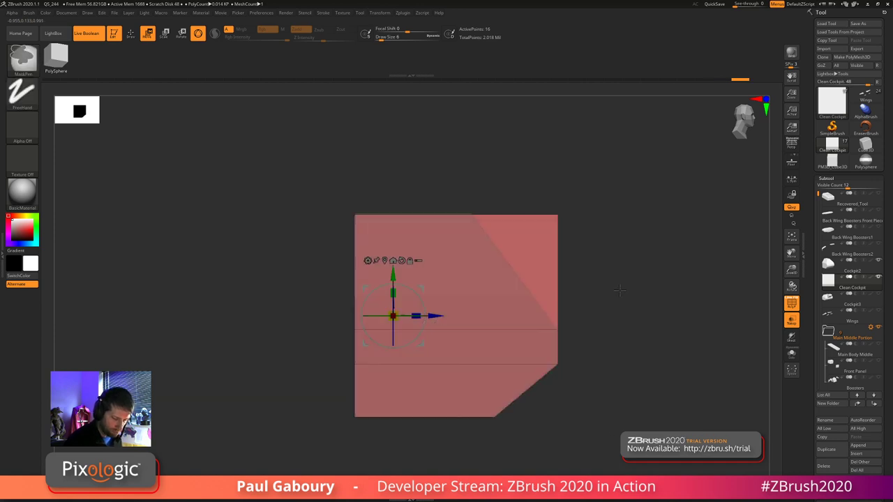
- Isolate the upper front edge with a mask, slide it back to match the windshield slope, and clear the mask
ctrl+drag(613, 253, 530, 169)
drag(438, 328, 352, 335)
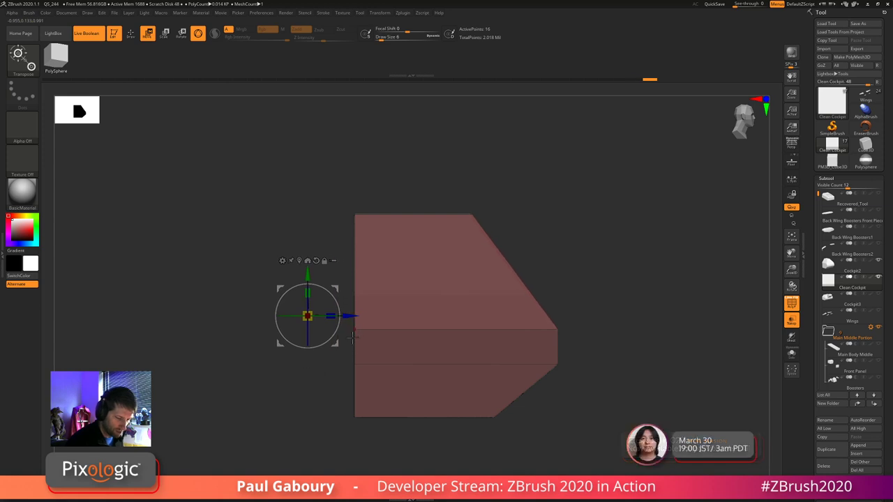
ctrl+drag(622, 355, 674, 383)
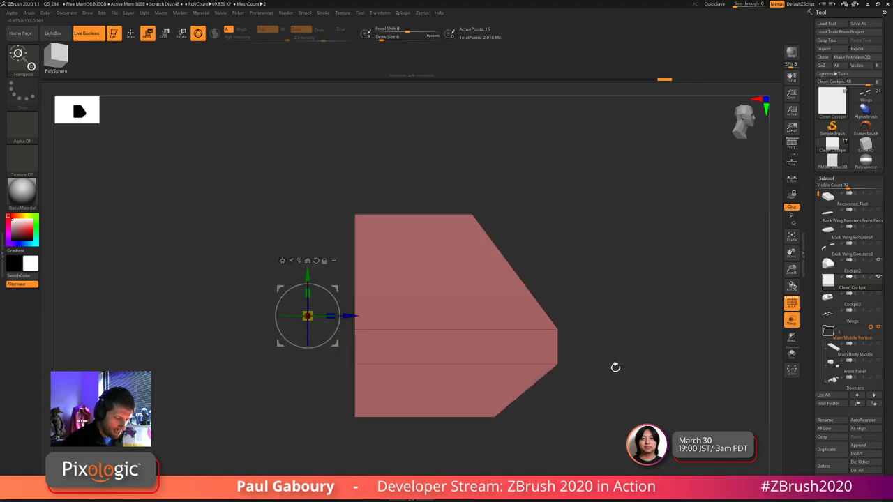
- Insert another horizontal edge loop above the nose, level with the reference's side crease
key(q)
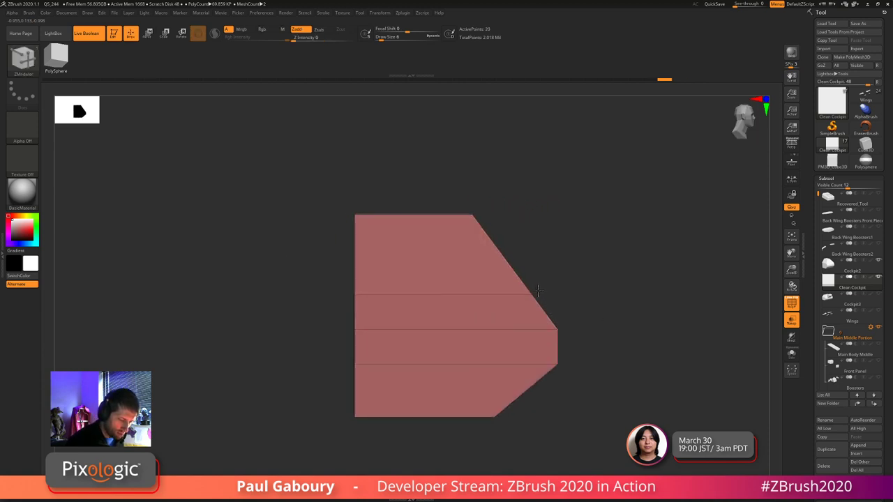
- In front view, isolate the cockpit's upper edge with a mask and narrow it sideways to match the reference's sloping sides
drag(669, 351, 633, 351)
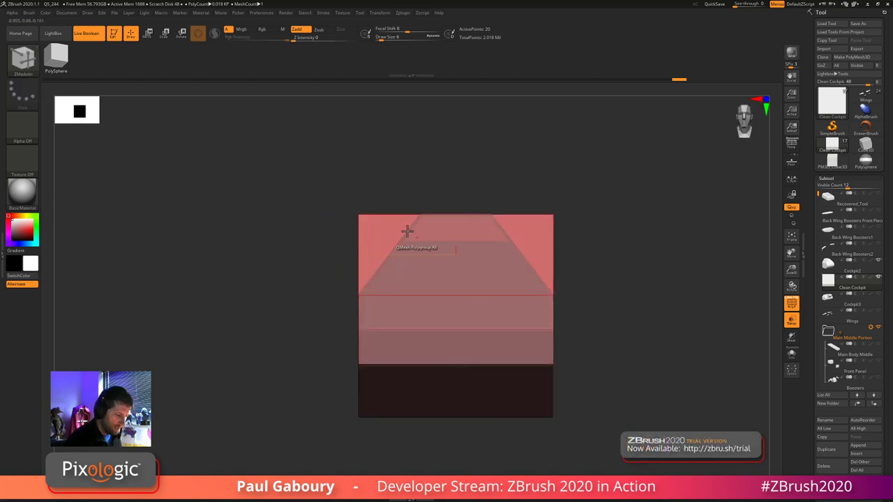
ctrl+drag(281, 180, 642, 246)
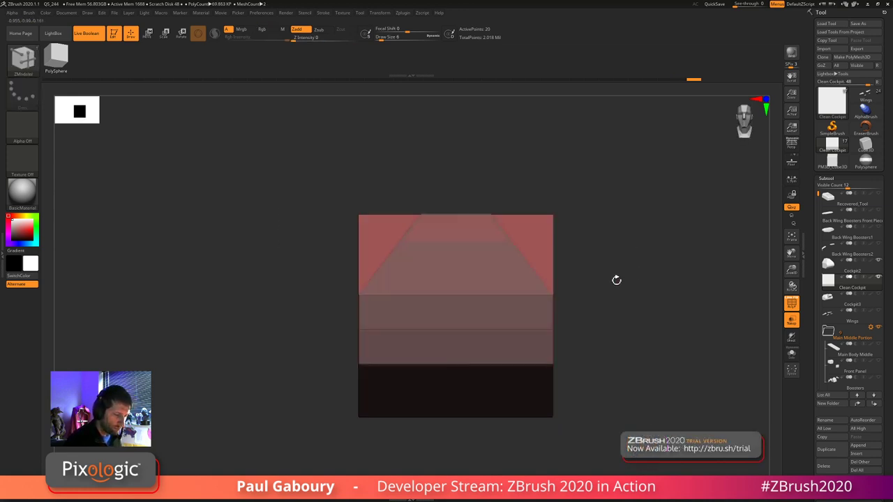
key(w)
drag(433, 317, 505, 330)
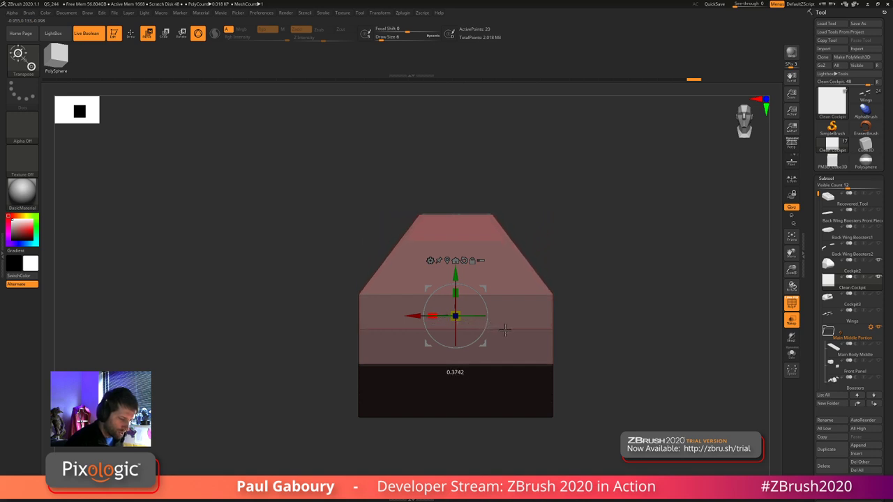
mouse_move(599, 342)
alt+mouse_down()
mouse_move(610, 365)
mouse_move(629, 369)
mouse_move(606, 384)
mouse_move(614, 316)
mouse_move(620, 357)
mouse_move(598, 380)
mouse_move(606, 390)
mouse_move(599, 389)
mouse_move(609, 350)
alt+mouse_up()
key(q)
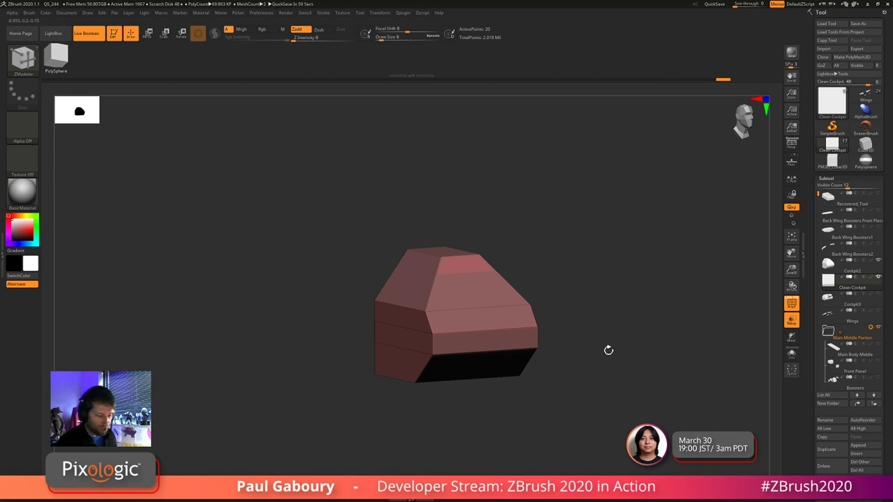
- Turn off transparency and compare the Clean Cockpit shape with Cockpit2 by alternating between the two subtools
click(793, 321)
mouse_move(582, 365)
mouse_down()
mouse_move(593, 355)
mouse_move(749, 352)
mouse_up()
click(878, 261)
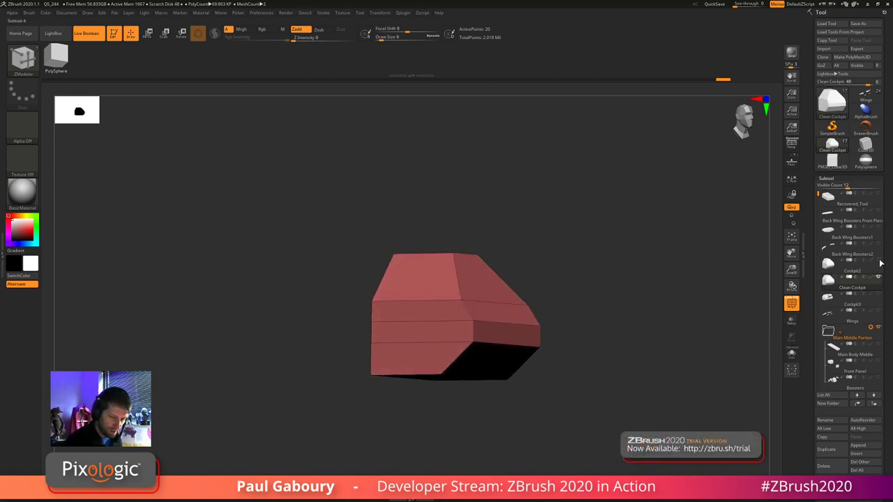
click(878, 278)
mouse_move(607, 359)
mouse_down()
mouse_move(594, 375)
mouse_move(608, 360)
mouse_up()
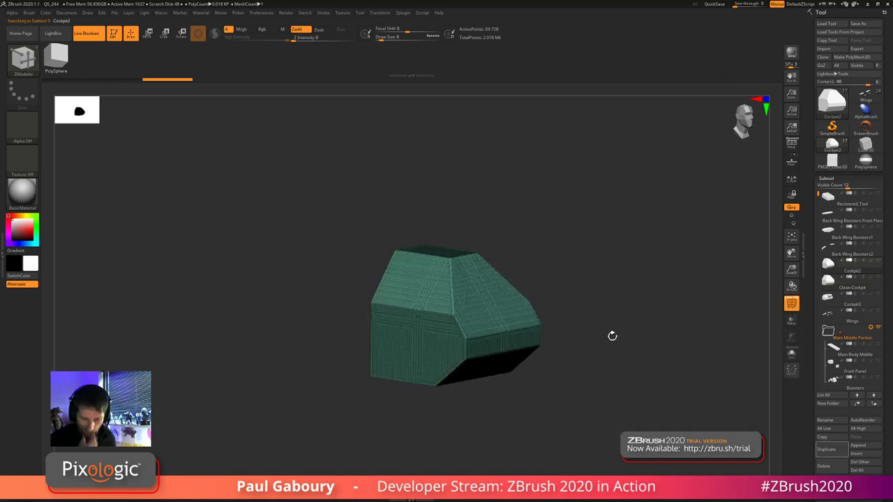
key(Down)
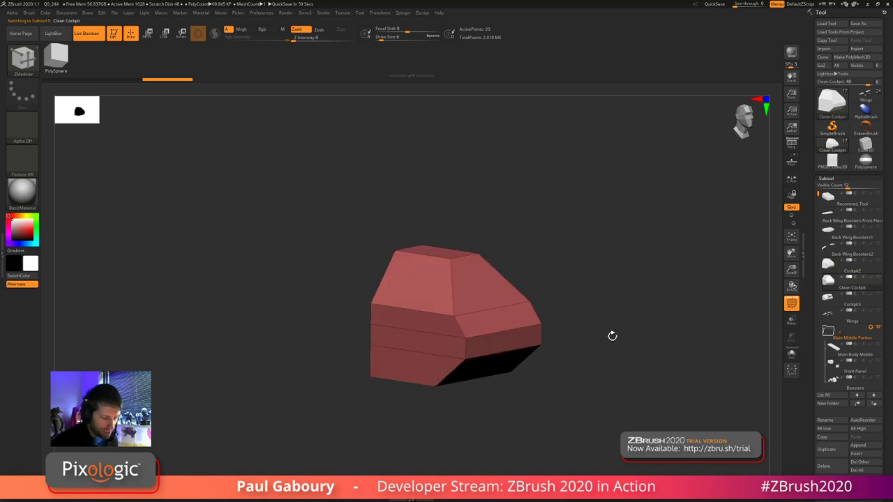
key(Up)
key(Down)
key(Up)
key(Down)
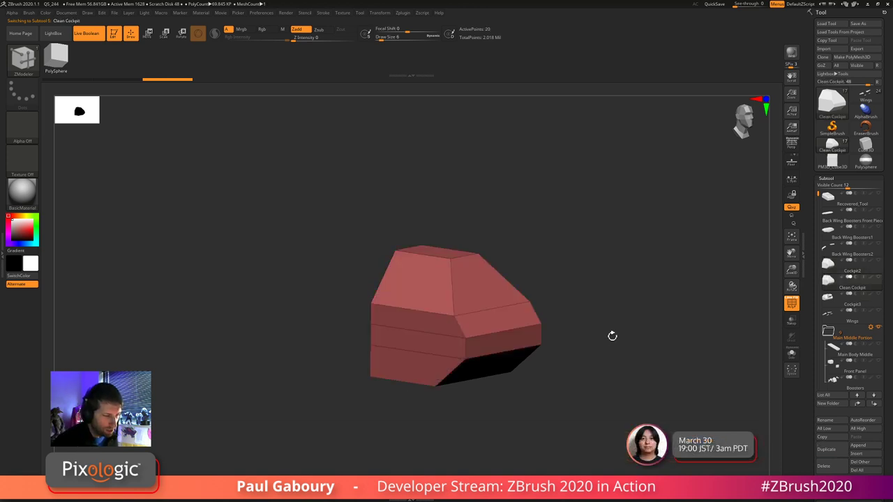
key(Up)
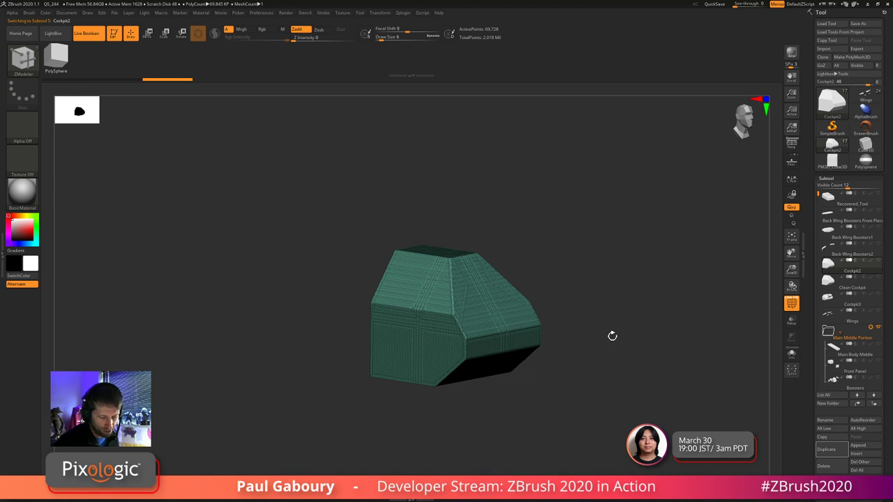
- Delete the Cockpit2 subtool and activate Dynamic Subdiv on Clean Cockpit, choosing to always auto-activate it
click(824, 466)
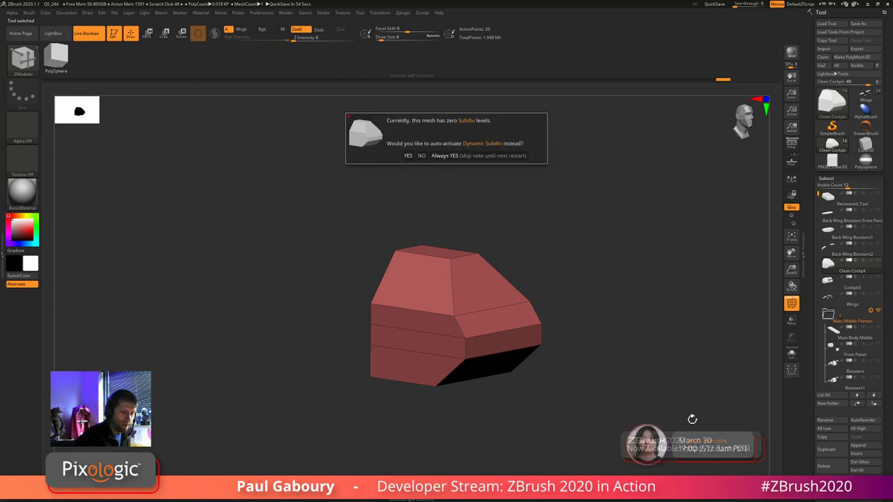
click(471, 154)
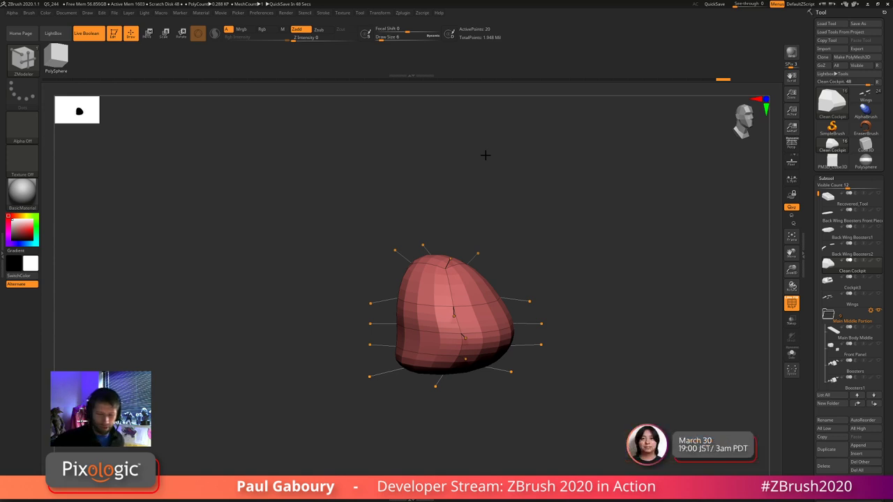
- Crease the cockpit's edges using a crease tolerance of 45 and examine the smoothed shape from several angles
click(827, 179)
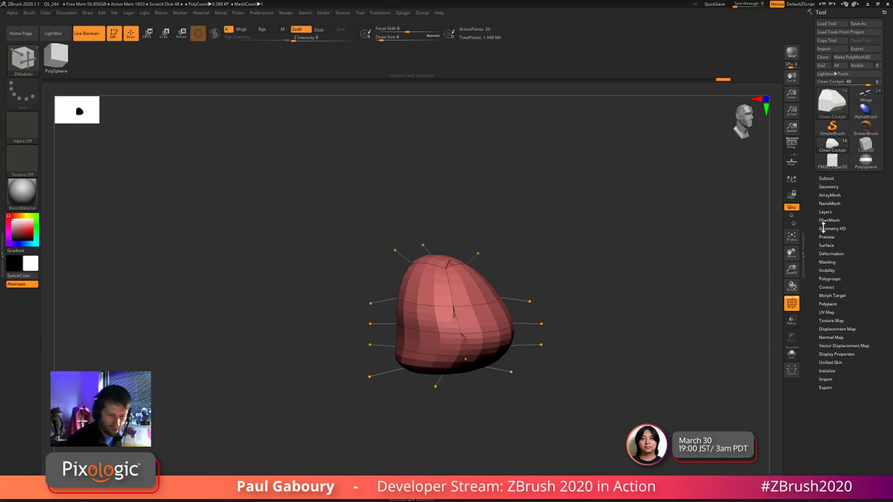
click(829, 187)
click(826, 279)
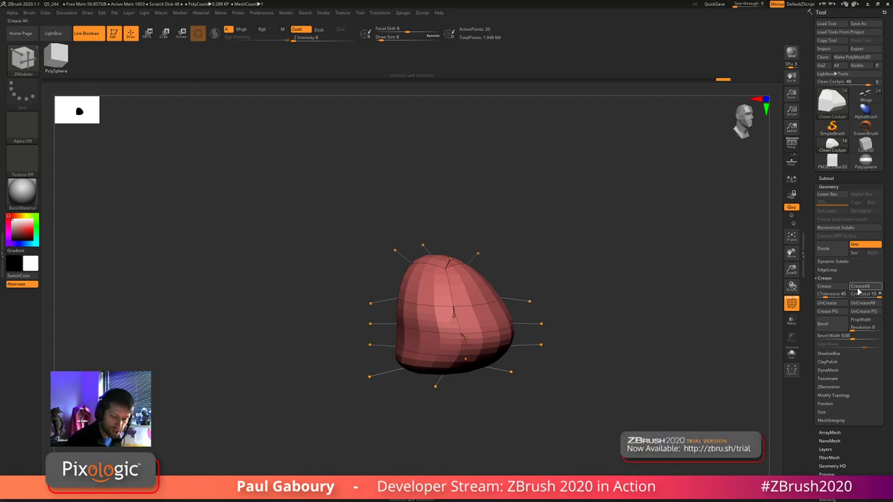
click(833, 287)
mouse_move(562, 417)
mouse_down()
mouse_move(562, 440)
mouse_move(563, 423)
mouse_up()
drag(571, 433, 573, 396)
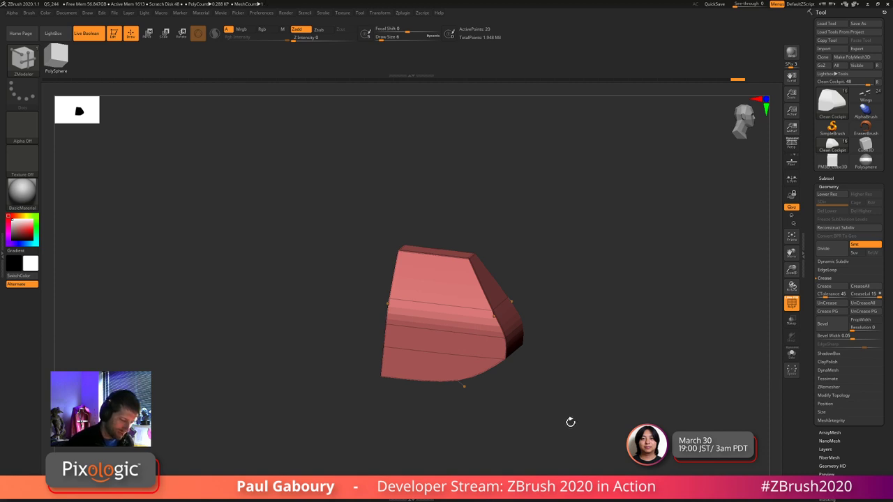
drag(570, 422, 447, 381)
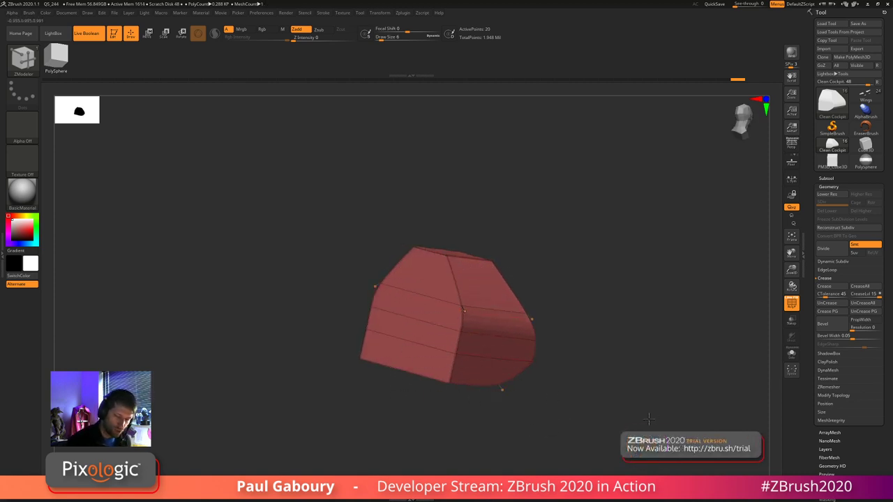
- Crease the cockpit again with a crease tolerance of 15, and apply creases to all its edges
drag(649, 419, 628, 398)
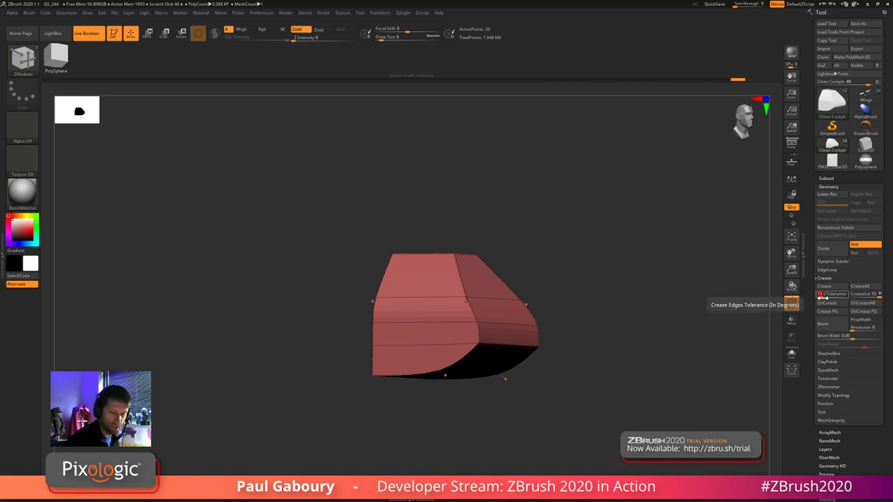
click(825, 287)
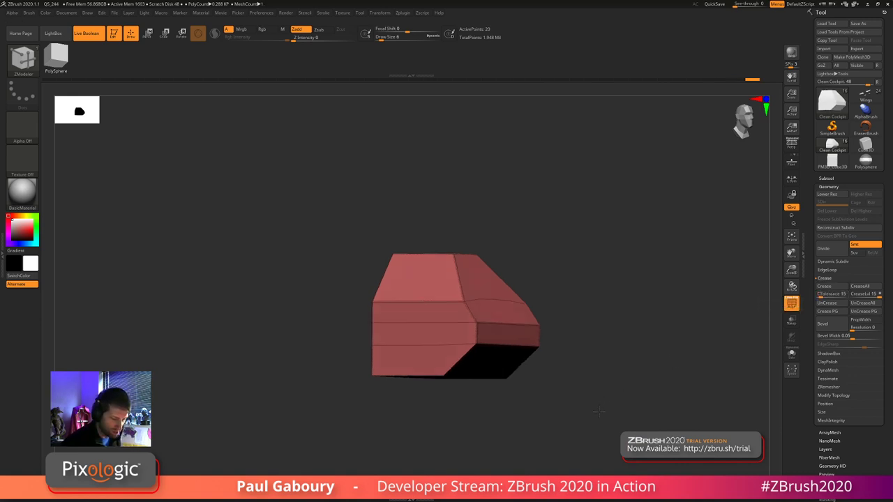
mouse_move(598, 412)
mouse_down()
mouse_move(550, 421)
mouse_move(572, 433)
mouse_move(596, 427)
mouse_move(604, 412)
mouse_up()
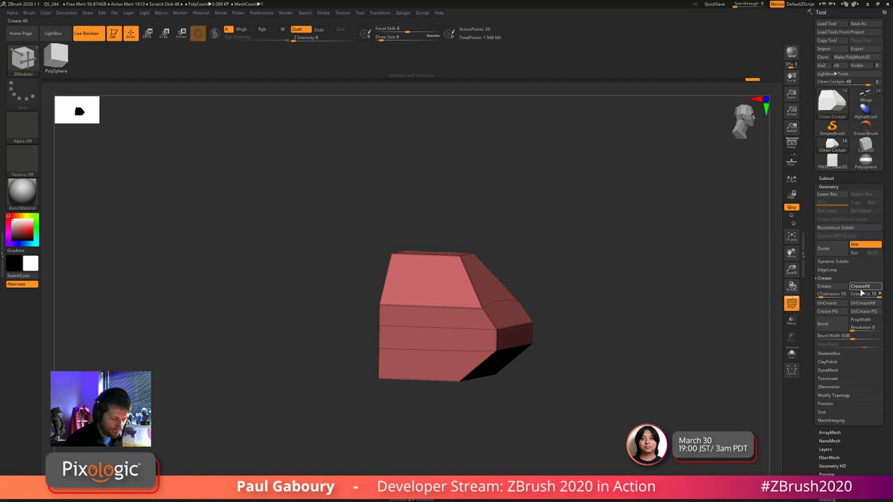
click(861, 288)
drag(603, 414, 655, 395)
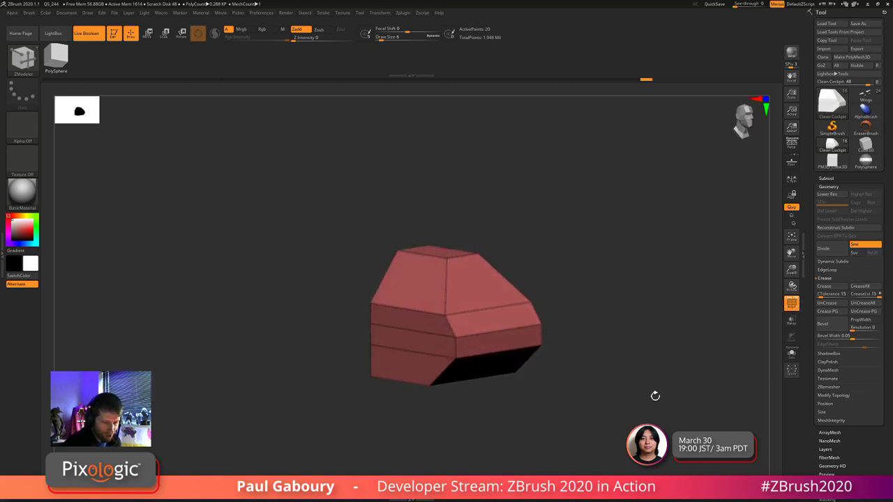
- Hide the polyframe and set the Dynamic Subdiv SmoothSubdiv value to 4
click(843, 261)
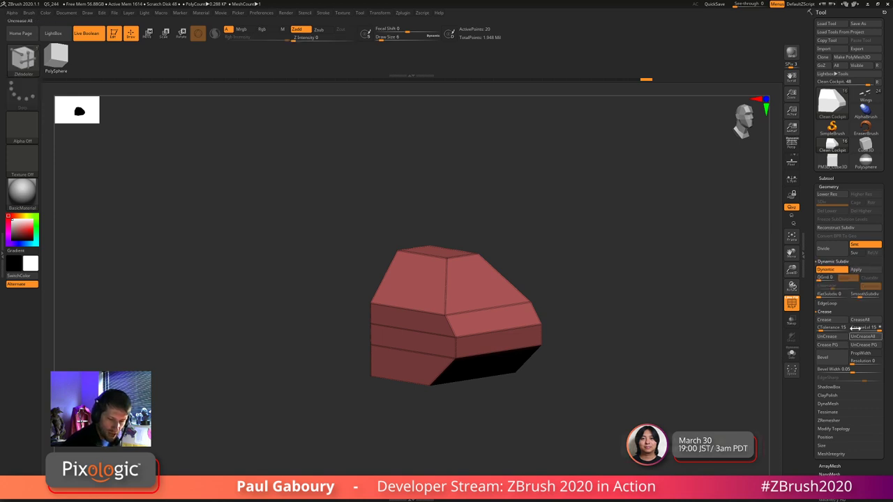
key(shift)
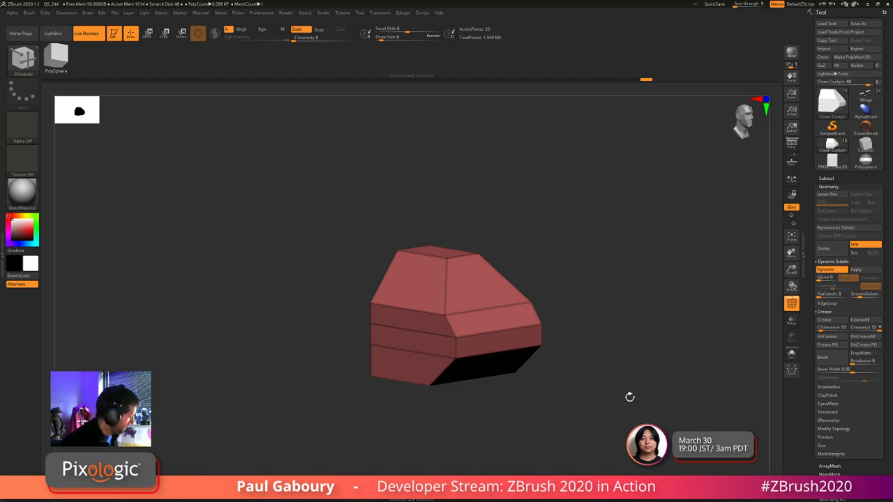
key(shift+f)
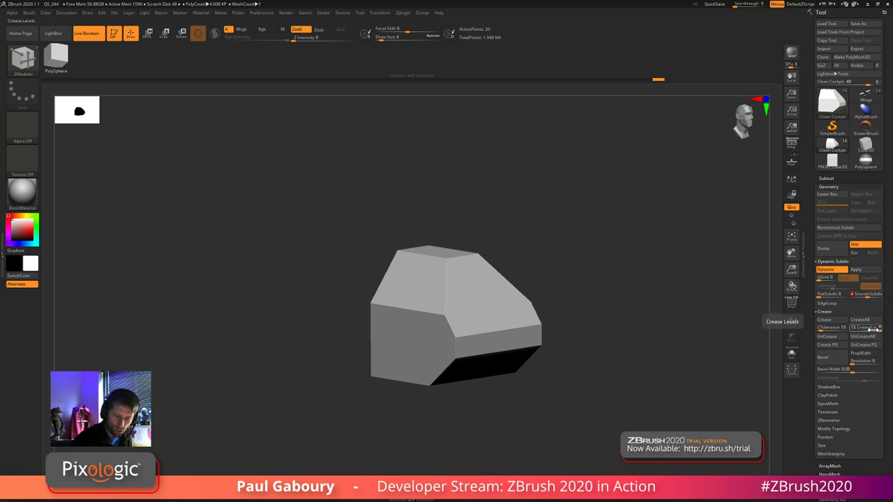
- Set the cockpit's crease level to 3 to soften its edges and inspect the result
drag(880, 330, 858, 330)
click(872, 330)
text(3)
key(Return)
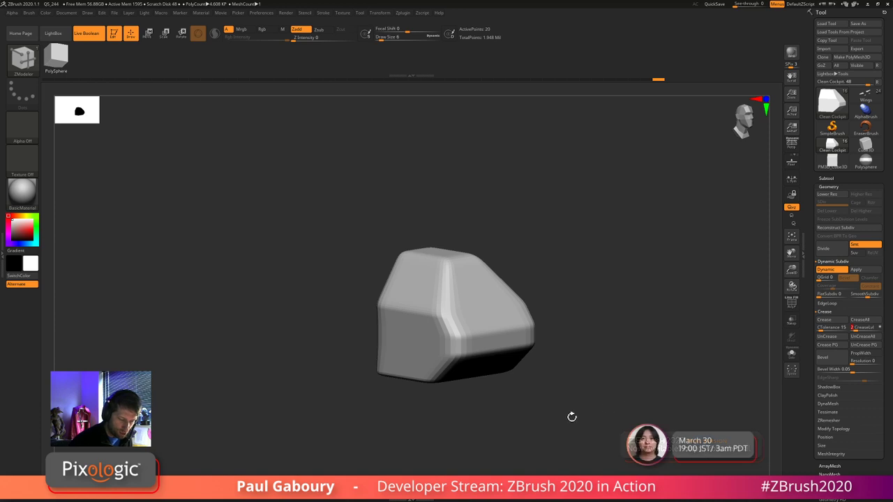
mouse_move(596, 410)
mouse_down()
mouse_move(572, 390)
mouse_move(580, 421)
mouse_move(584, 411)
mouse_up()
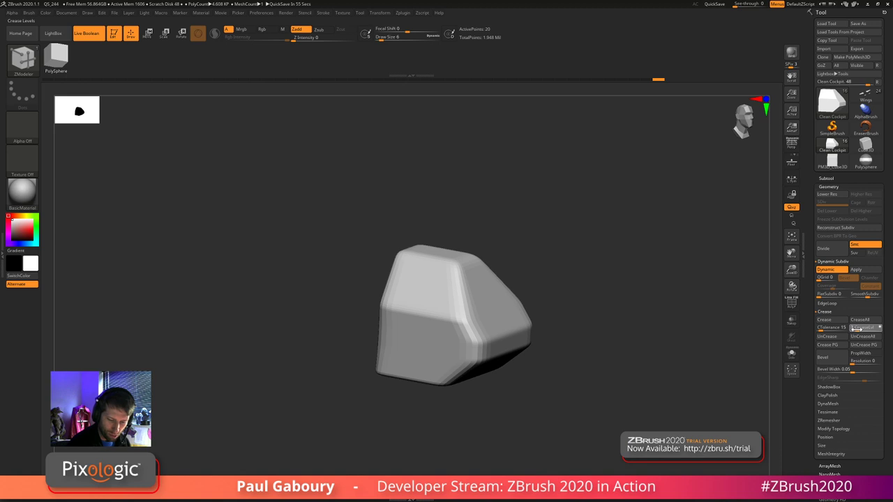
mouse_move(593, 394)
mouse_down()
mouse_move(598, 374)
mouse_move(599, 413)
mouse_move(562, 426)
mouse_up()
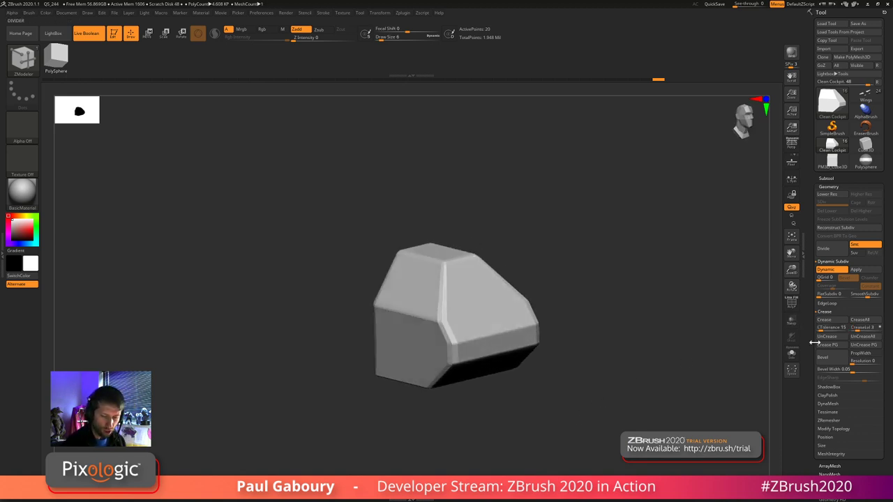
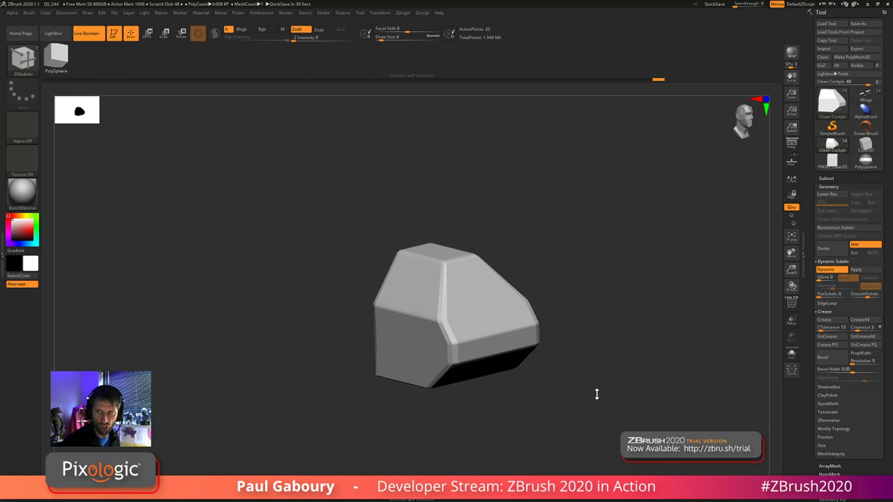
- Try crease levels 4 and 2 on the cockpit and return it to 3
drag(595, 393, 596, 391)
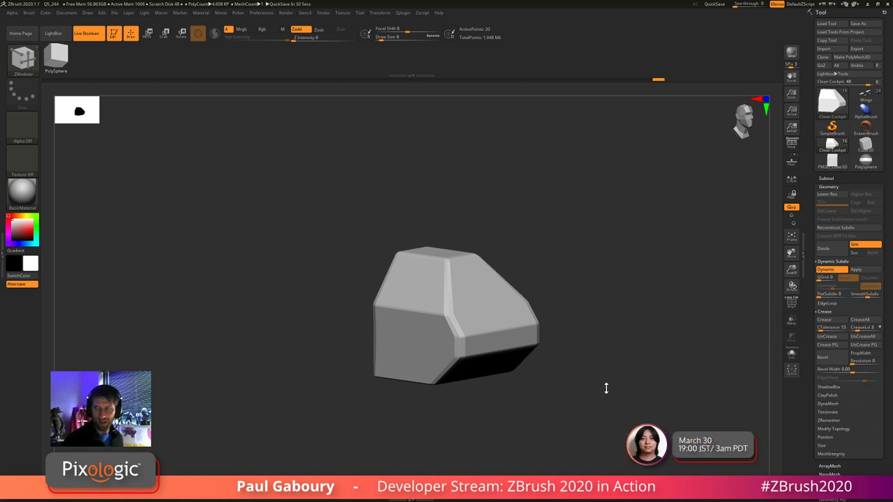
drag(606, 389, 606, 352)
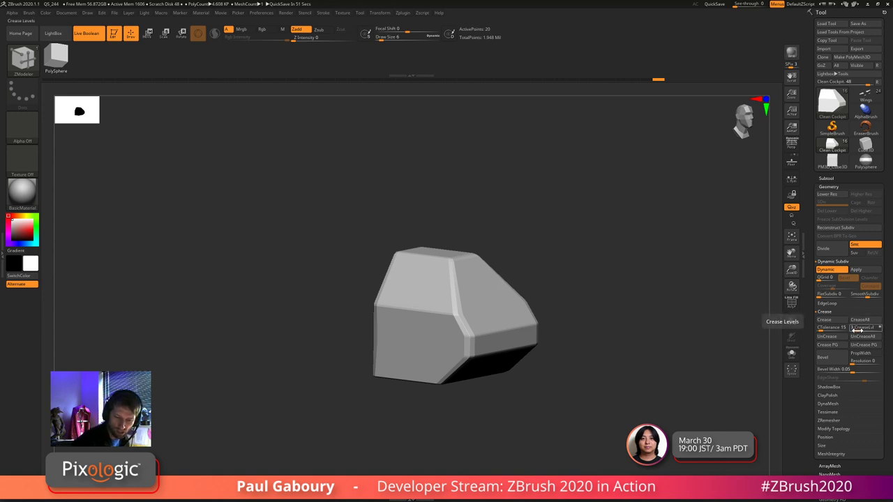
click(857, 328)
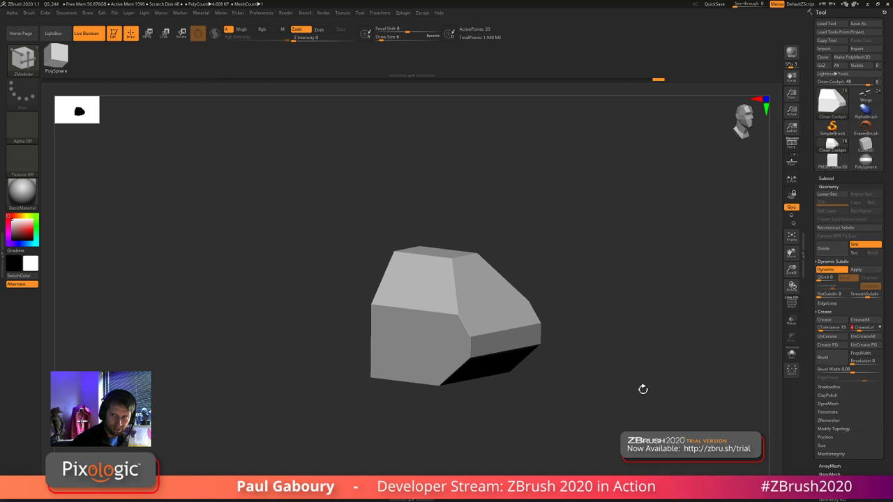
click(856, 327)
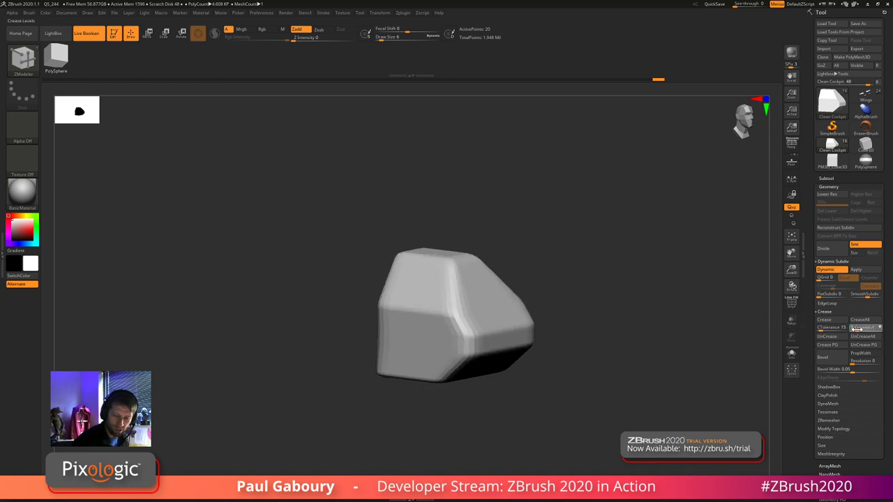
click(856, 328)
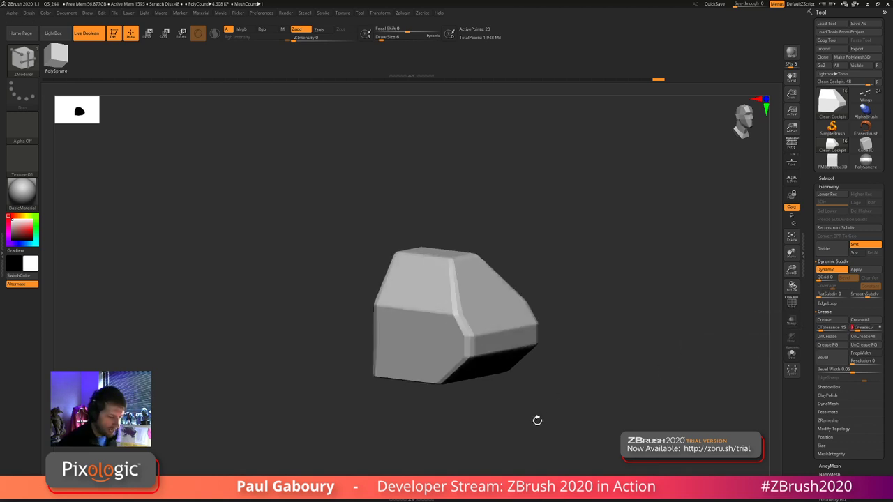
- Insert a vertical edge loop near the middle of the cockpit's side and set the crease level to 3 again
drag(487, 421, 489, 391)
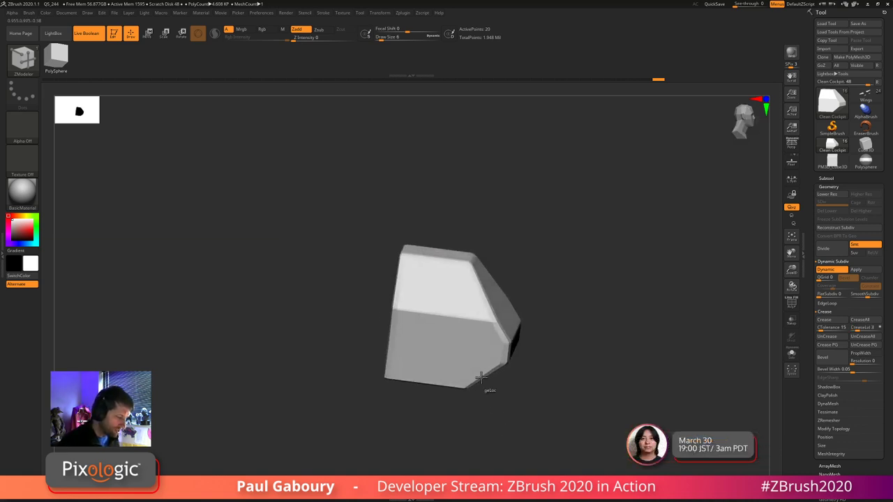
click(445, 335)
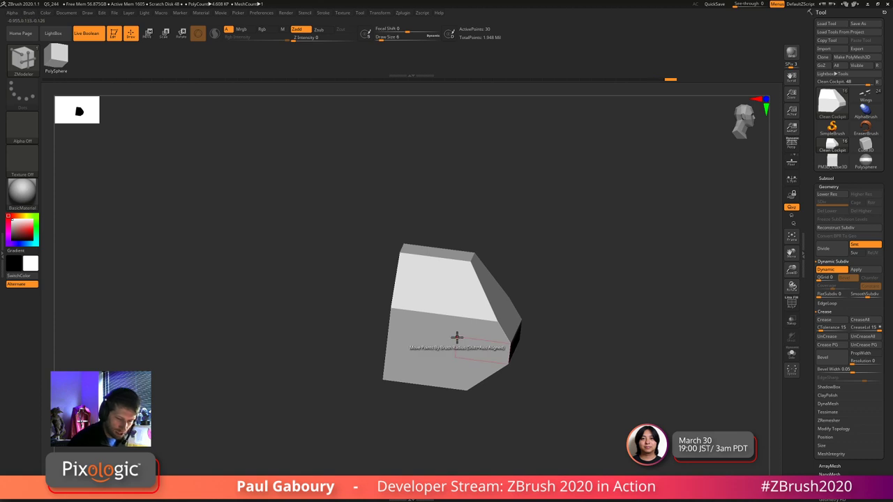
drag(570, 386, 561, 381)
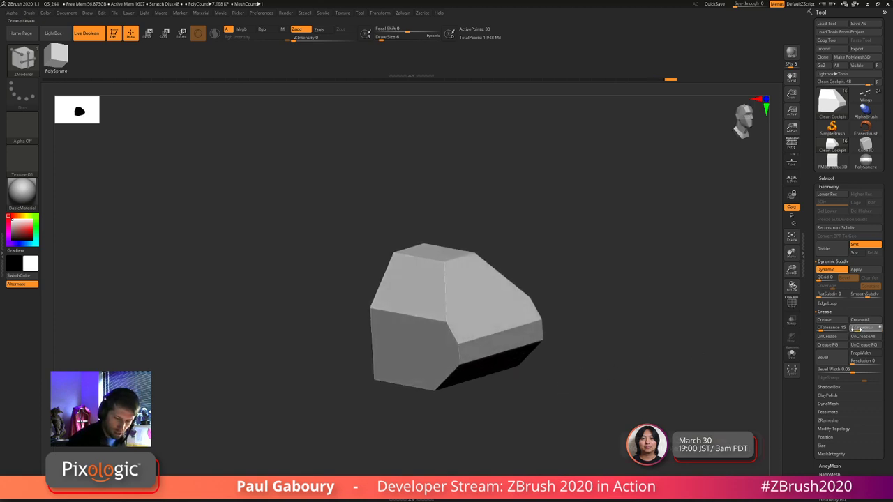
click(856, 328)
- Show the polyframe and apply Mirror And Weld to the cockpit to add a centre edge loop
drag(562, 408, 629, 409)
key(shift+f)
click(851, 429)
click(846, 455)
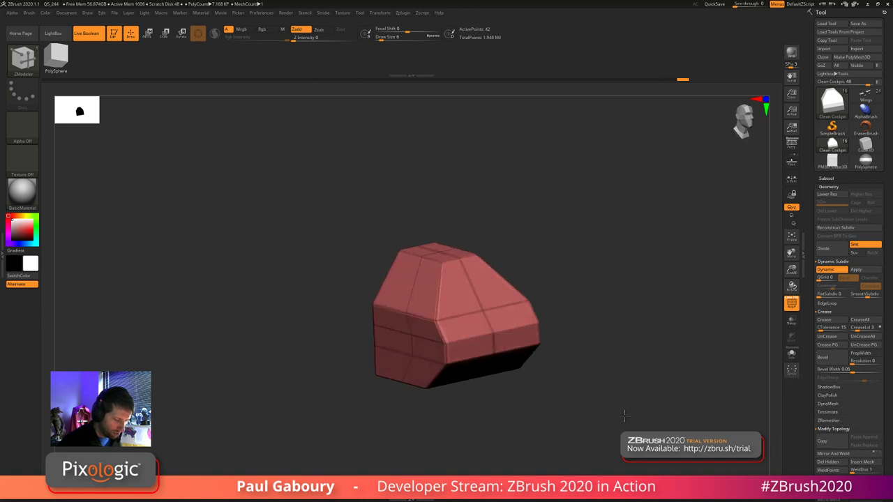
- Insert a pair of symmetrical edge loops across the cockpit's front face with the polyframe hidden
key(shift+f)
key(shift+f)
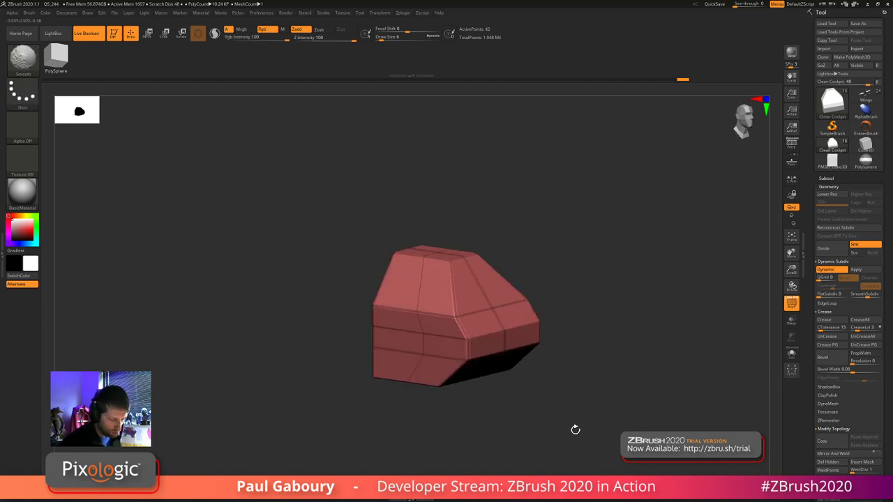
mouse_move(590, 426)
shift+mouse_down()
mouse_move(570, 425)
mouse_move(599, 417)
mouse_move(607, 383)
shift+mouse_up()
key(b)
key(z)
key(m)
key(shift+f)
right_drag(606, 383, 597, 391)
ctrl+right_drag(596, 391, 572, 396)
right_drag(572, 396, 554, 366)
drag(553, 365, 516, 358)
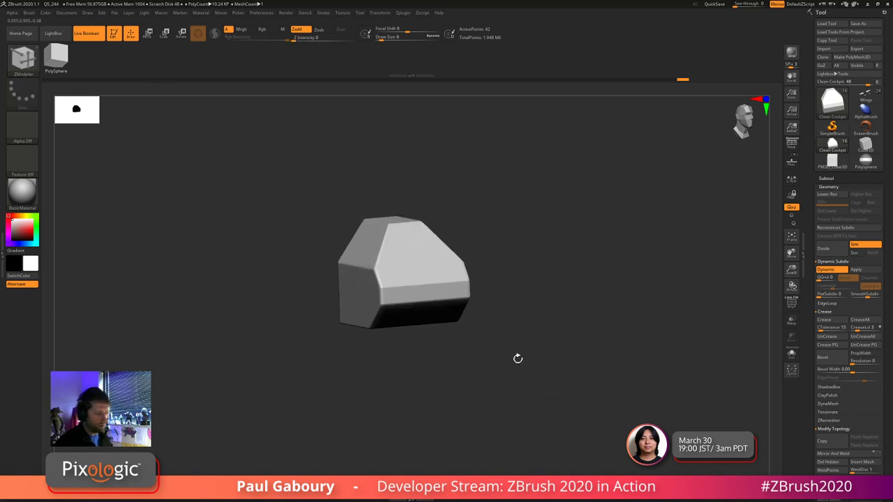
click(448, 282)
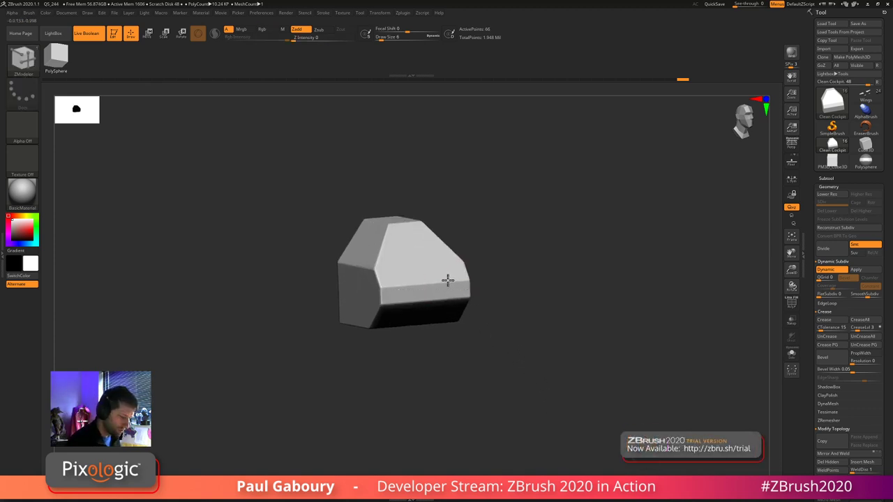
drag(488, 328, 585, 405)
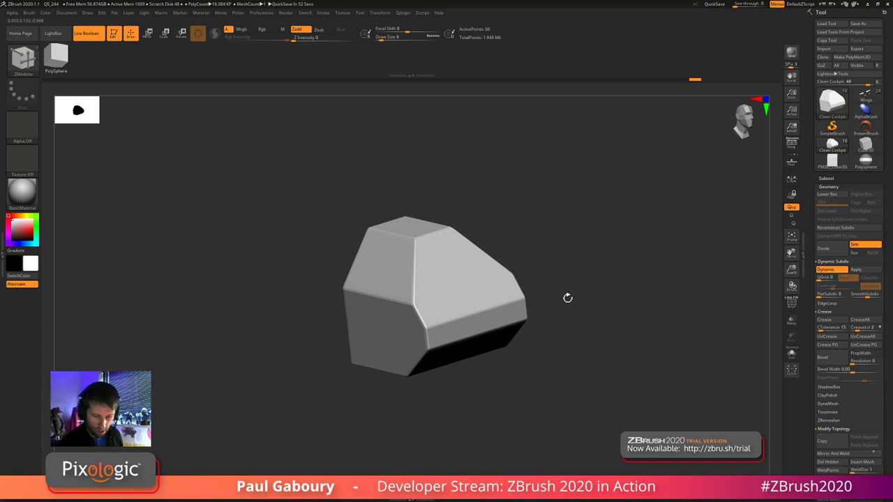
- Remove all creases from the cockpit and set its SmoothSubdiv level to 0
click(863, 337)
drag(509, 399, 513, 390)
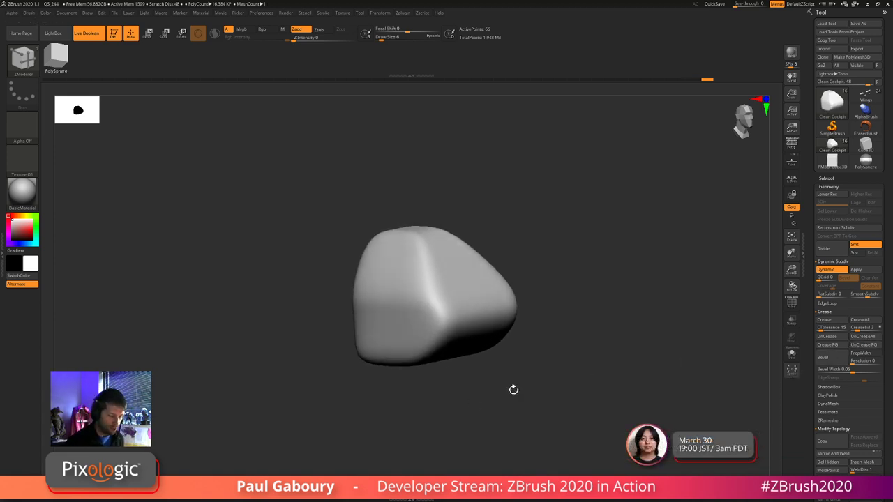
mouse_move(599, 347)
mouse_down()
mouse_move(604, 371)
mouse_move(631, 361)
mouse_move(600, 336)
mouse_move(606, 362)
mouse_move(617, 357)
mouse_move(611, 346)
mouse_up()
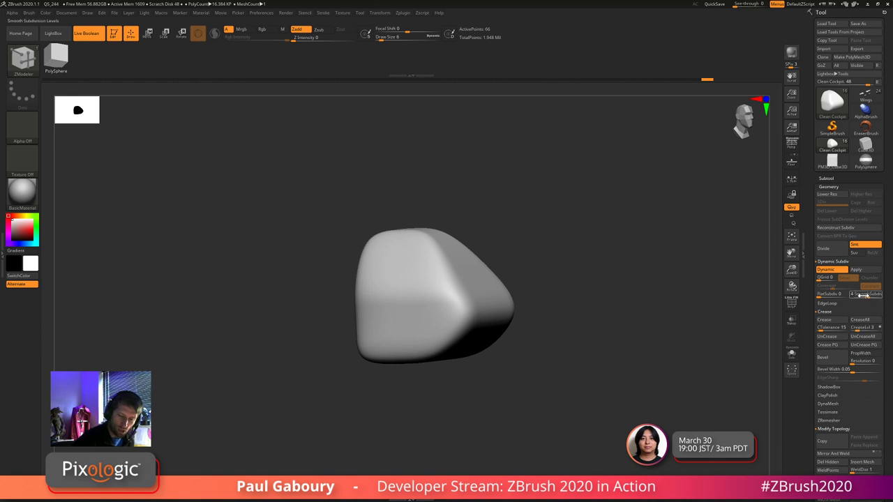
click(850, 296)
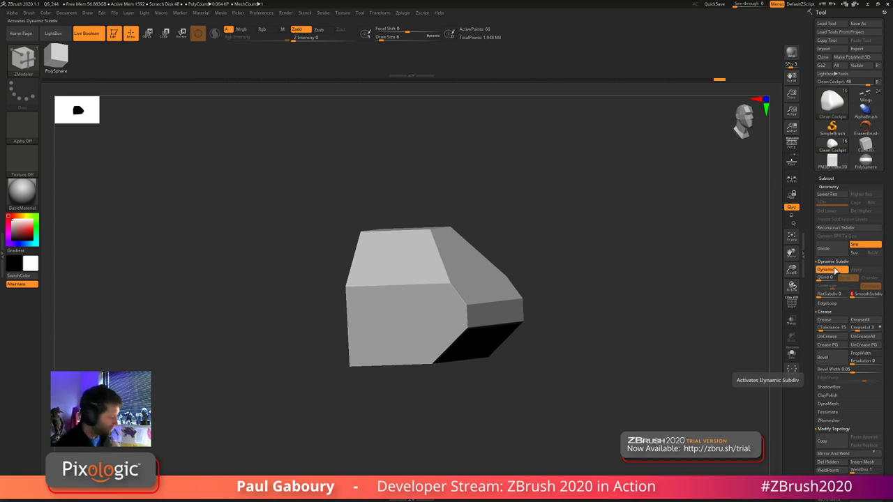
- Toggle Dynamic Subdiv off and back on for the cockpit
key(shift)
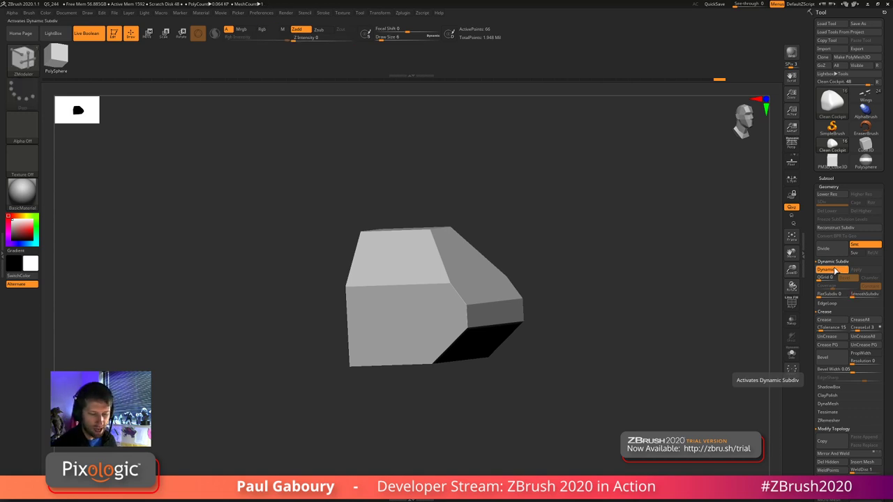
key(shift)
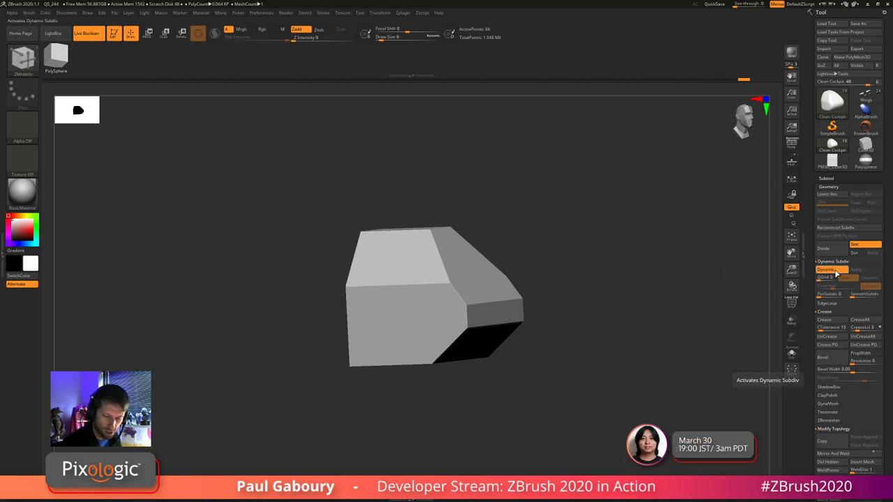
click(835, 271)
click(835, 271)
click(835, 271)
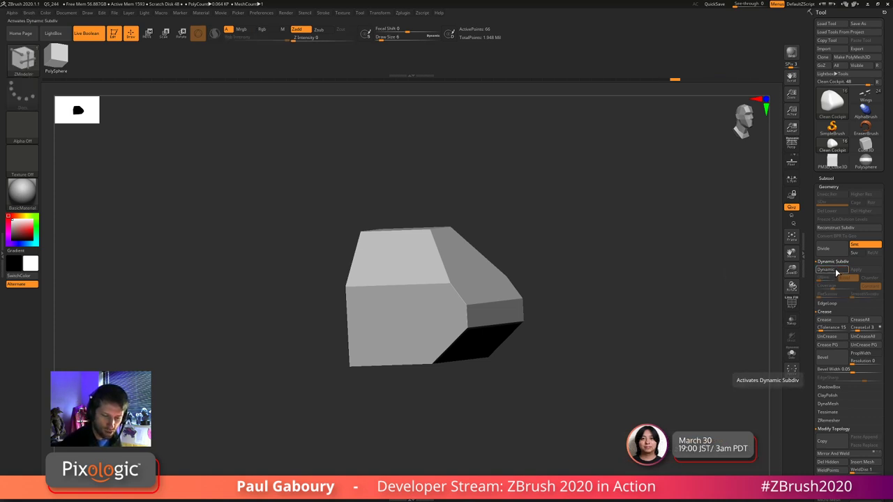
click(838, 273)
key(shift)
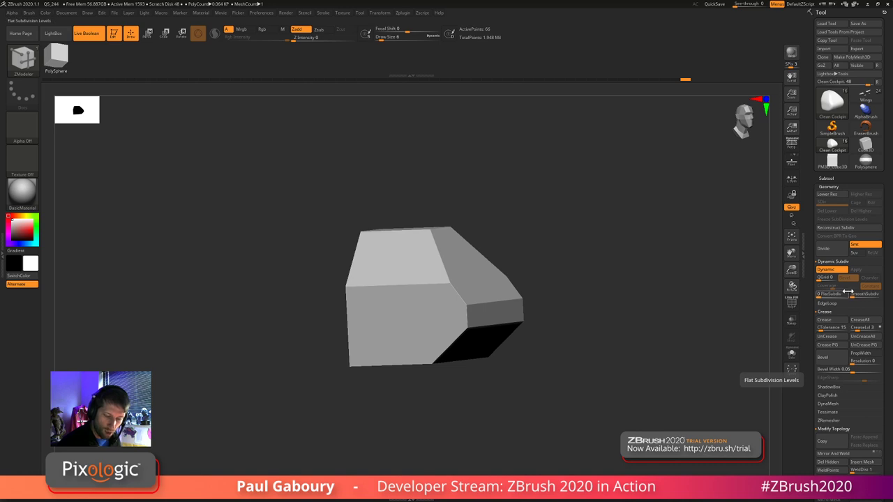
- Set the cockpit's QGrid to 1 with beveled edges and adjust the coverage to 0.0981
click(825, 278)
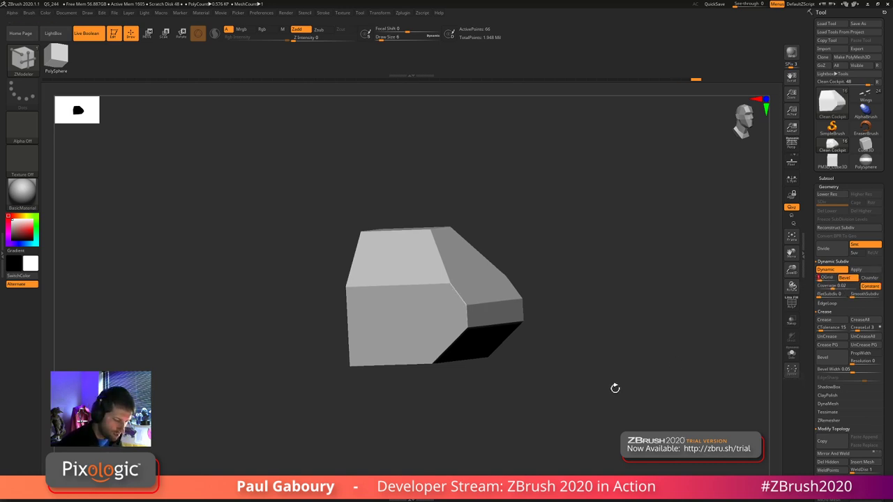
right_drag(615, 388, 516, 419)
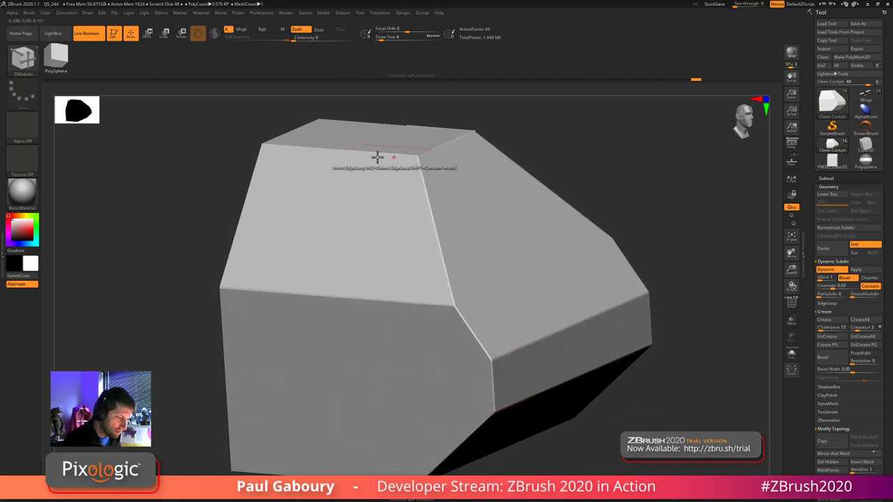
right_drag(521, 357, 542, 302)
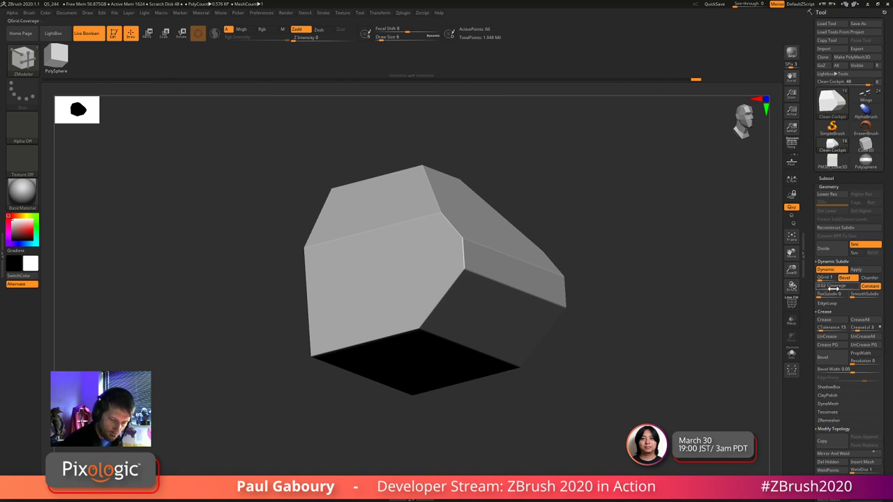
click(834, 289)
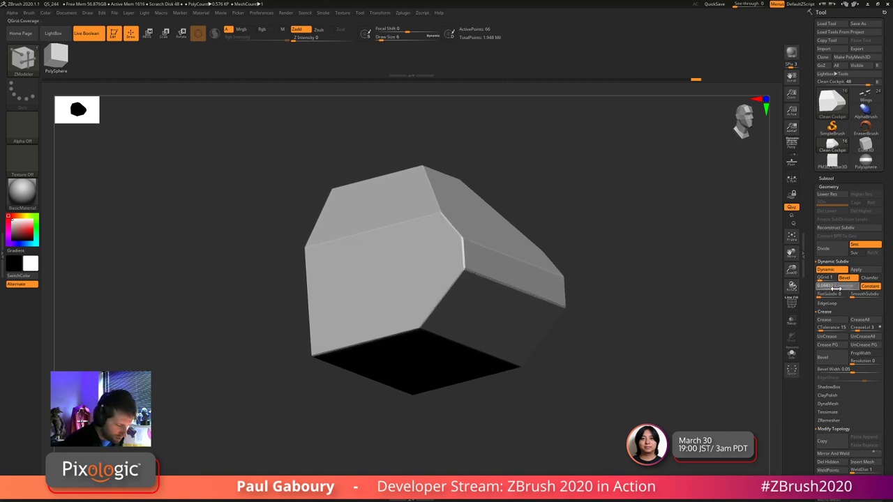
drag(837, 289, 839, 289)
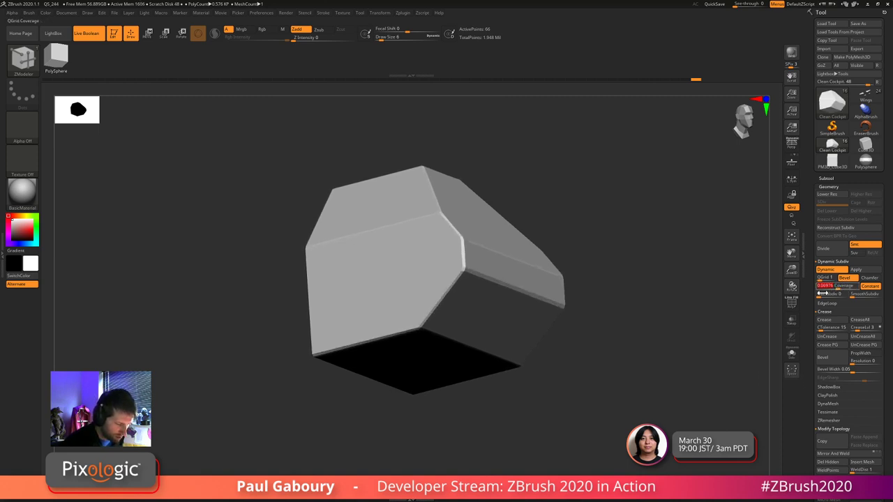
mouse_move(614, 377)
ctrl+right_down()
mouse_move(614, 336)
mouse_move(606, 384)
ctrl+right_up()
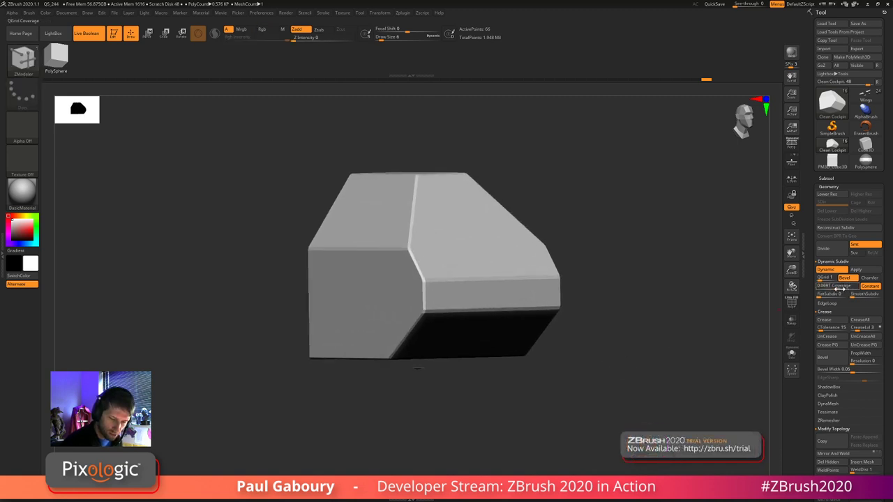
drag(837, 288, 839, 288)
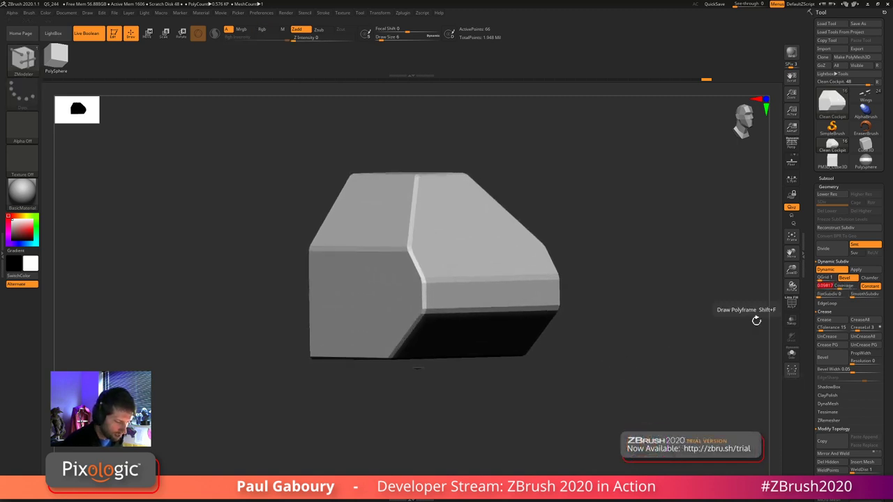
ctrl+right_drag(602, 411, 582, 367)
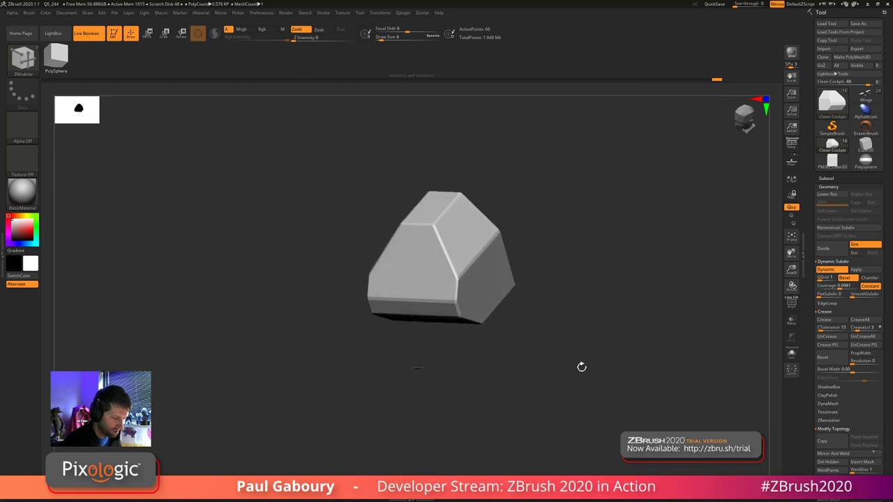
right_drag(545, 407, 574, 385)
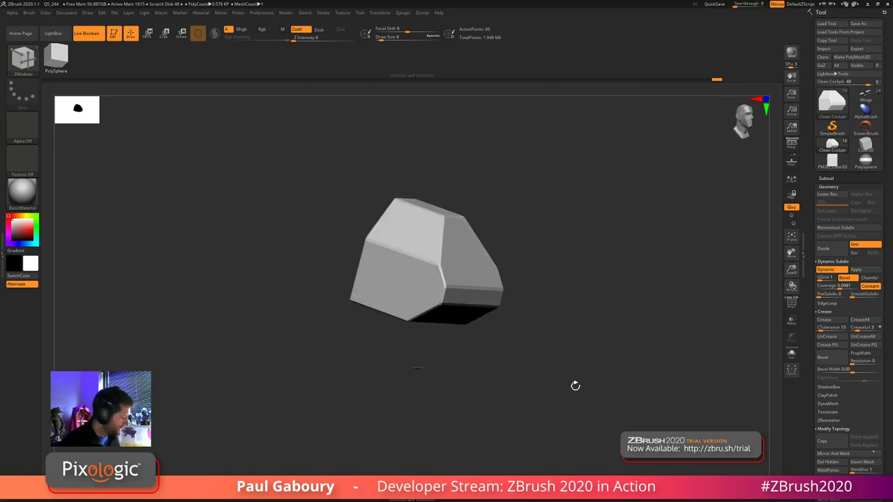
- Try the QGrid bevel without constant edge width at 0.1749 coverage, and turn constant edge width back on
key(shift+f)
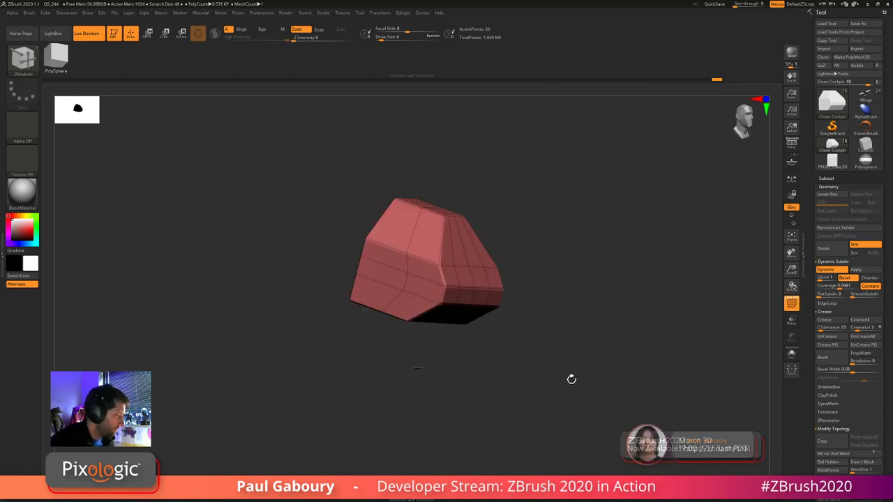
ctrl+right_drag(568, 375, 514, 369)
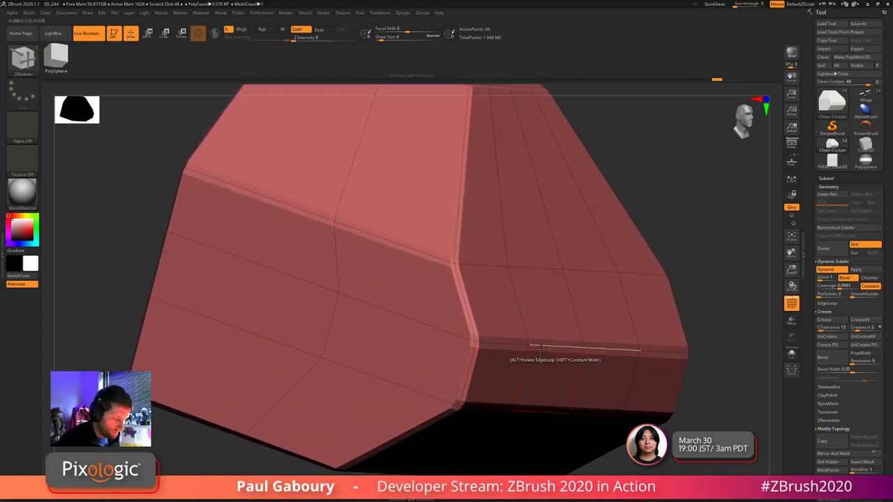
mouse_move(555, 349)
alt+right_down()
mouse_move(515, 365)
mouse_move(548, 391)
alt+right_up()
mouse_move(606, 378)
alt+right_down()
mouse_move(560, 369)
mouse_move(566, 377)
alt+right_up()
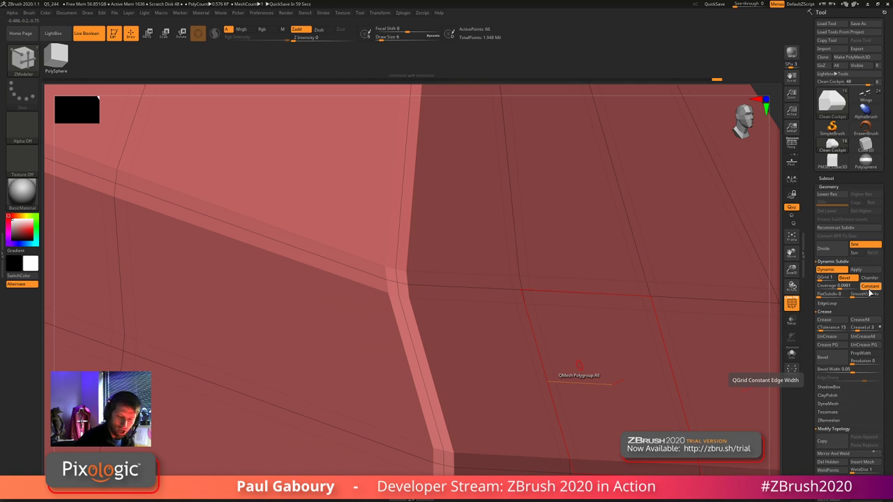
click(870, 287)
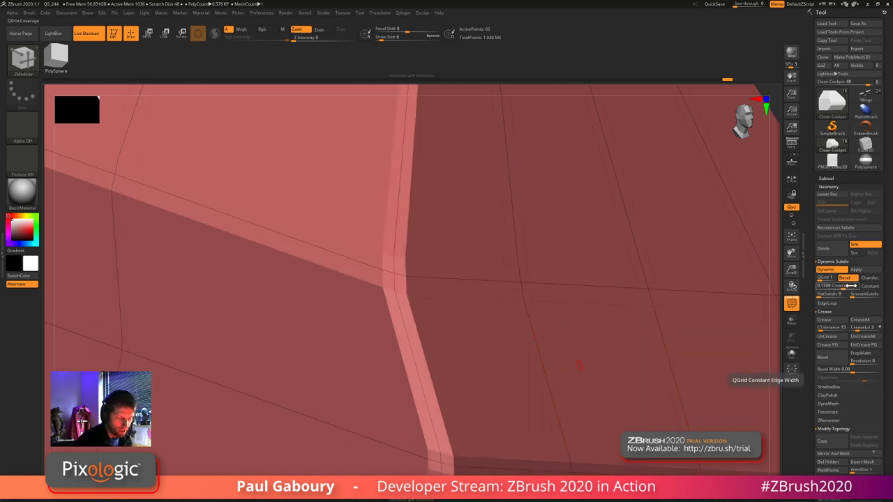
mouse_move(526, 410)
ctrl+right_down()
mouse_move(500, 379)
mouse_move(470, 384)
mouse_move(504, 375)
ctrl+right_up()
key(shift+f)
key(b)
key(z)
key(m)
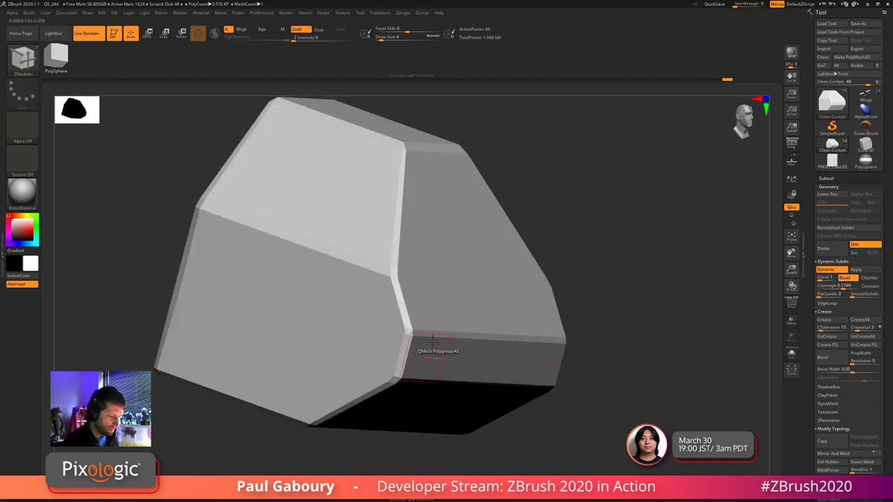
right_drag(411, 277, 387, 271)
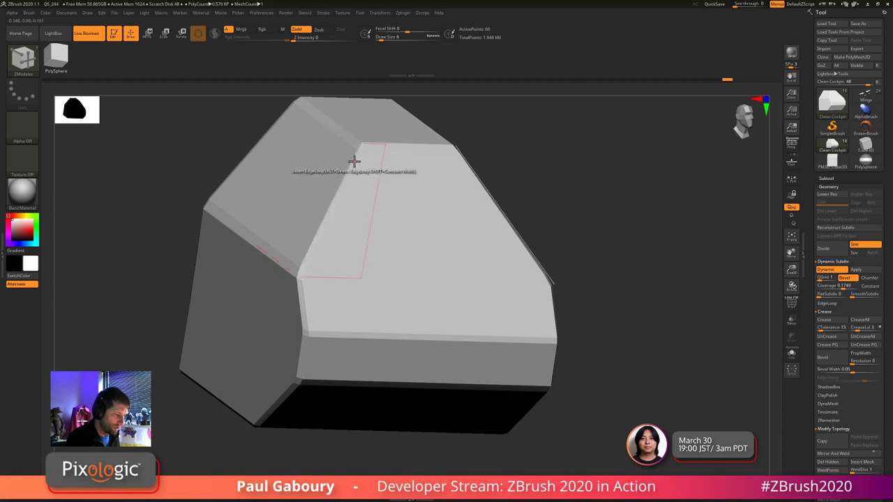
click(870, 287)
right_drag(602, 328, 654, 324)
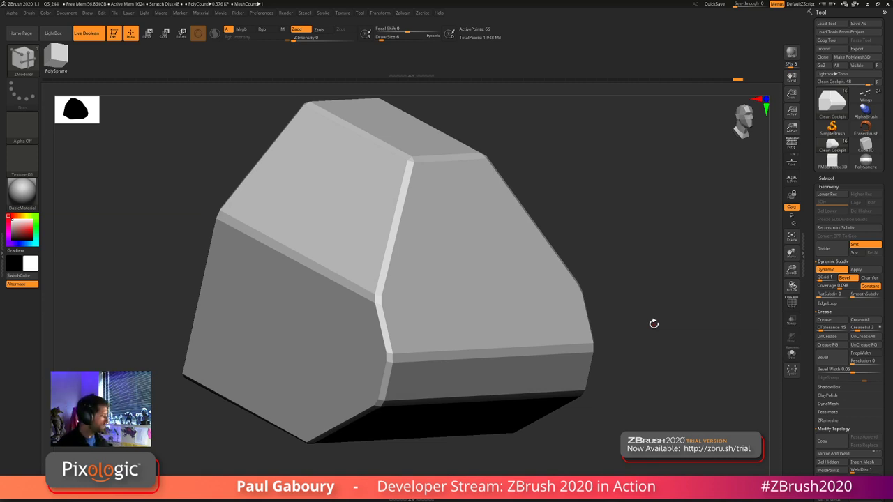
- Switch the cockpit's QGrid edges from Bevel to Chamfer, comparing them with and without the polyframe
key(shift+f)
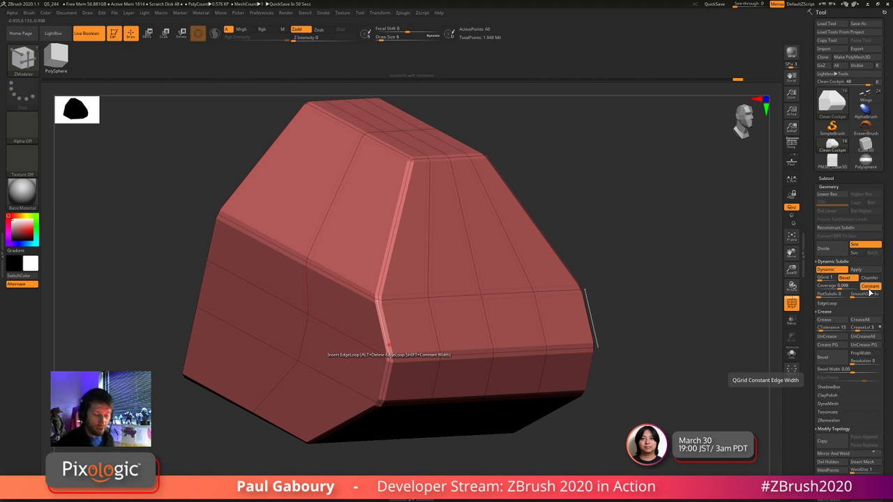
click(844, 278)
click(870, 277)
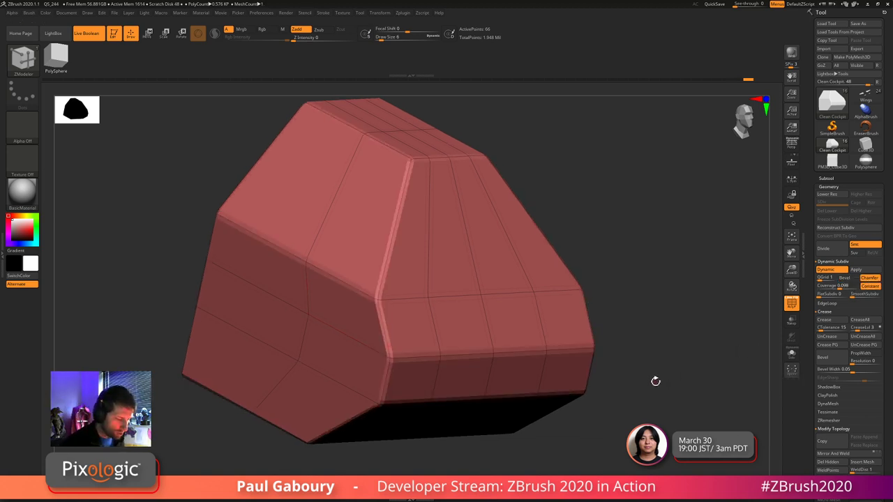
key(shift+f)
mouse_move(656, 381)
mouse_down()
mouse_move(657, 395)
mouse_move(666, 376)
mouse_up()
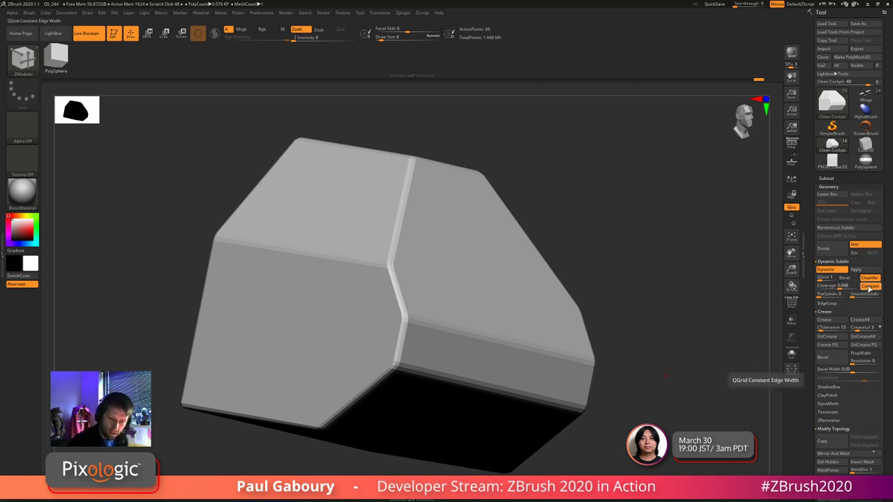
- Set the chamfered cockpit's QGrid to 3 with a coverage of 0.1189 and inspect the corners from the side
drag(839, 288, 827, 280)
mouse_move(663, 378)
mouse_down()
mouse_move(660, 360)
mouse_move(663, 368)
mouse_up()
drag(842, 288, 841, 288)
drag(626, 397, 641, 397)
shift+right_drag(645, 402, 467, 444)
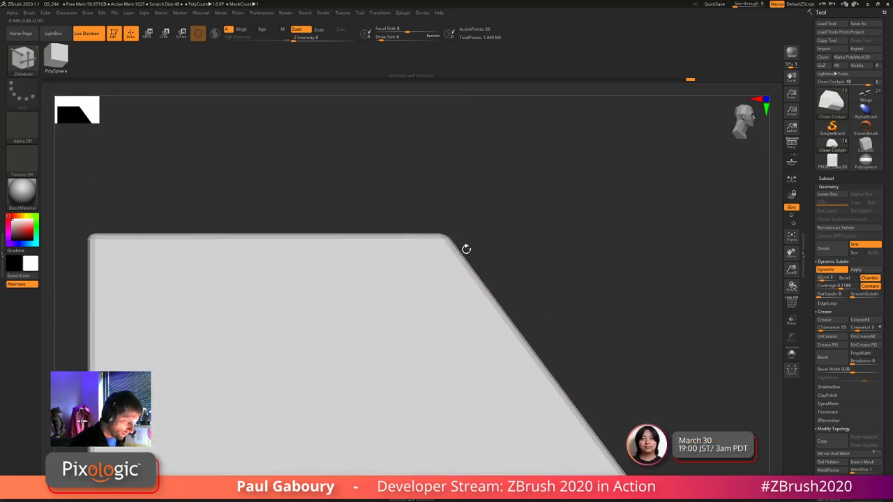
alt+drag(119, 240, 305, 239)
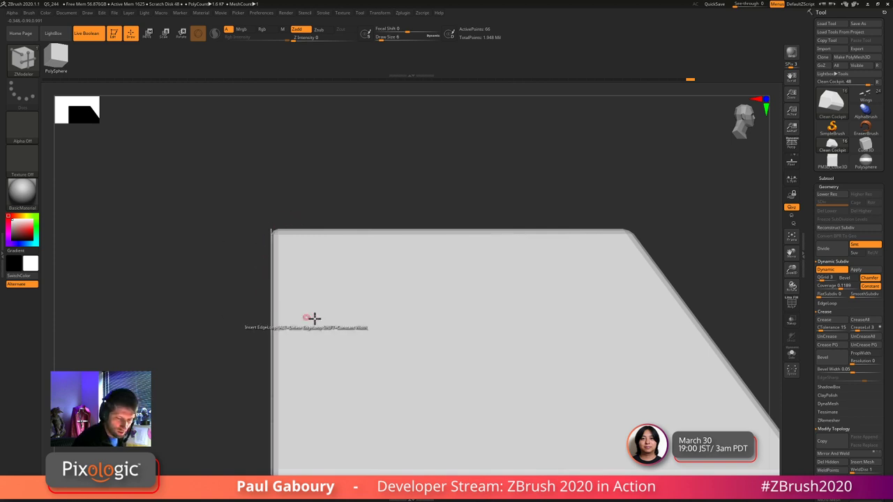
- Set the QGrid coverage to 0.2242 and QGrid to 6, and show the polyframe on the chamfered edges
drag(840, 288, 823, 280)
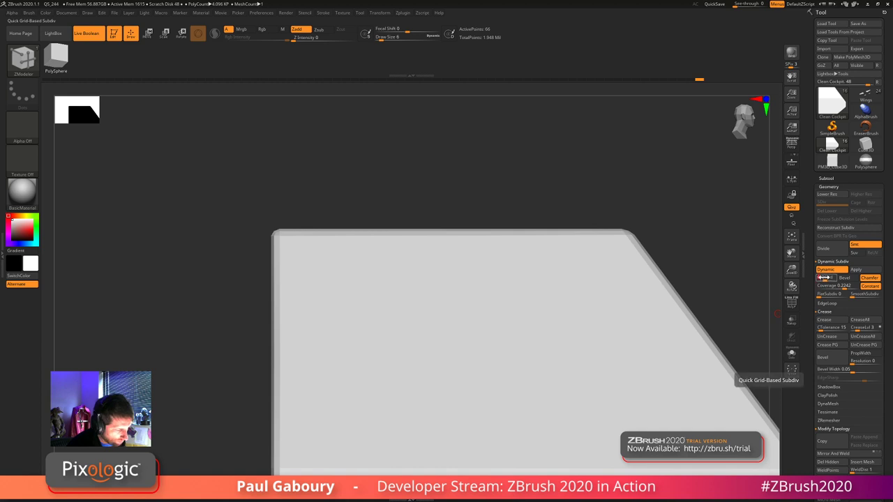
drag(767, 380, 613, 336)
key(shift+f)
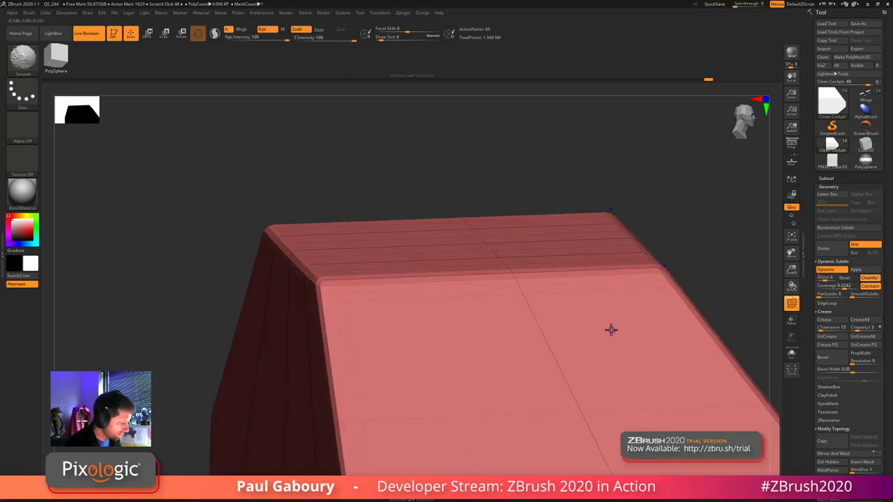
right_drag(576, 431, 575, 396)
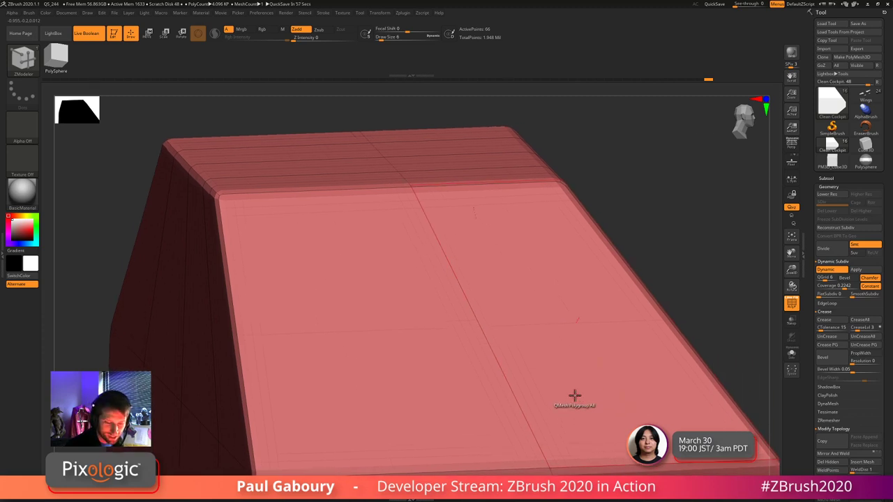
- Switch the cockpit's QGrid edges from Chamfer to Bevel, with QGrid at 1 and coverage at 0.0603
click(861, 280)
click(844, 277)
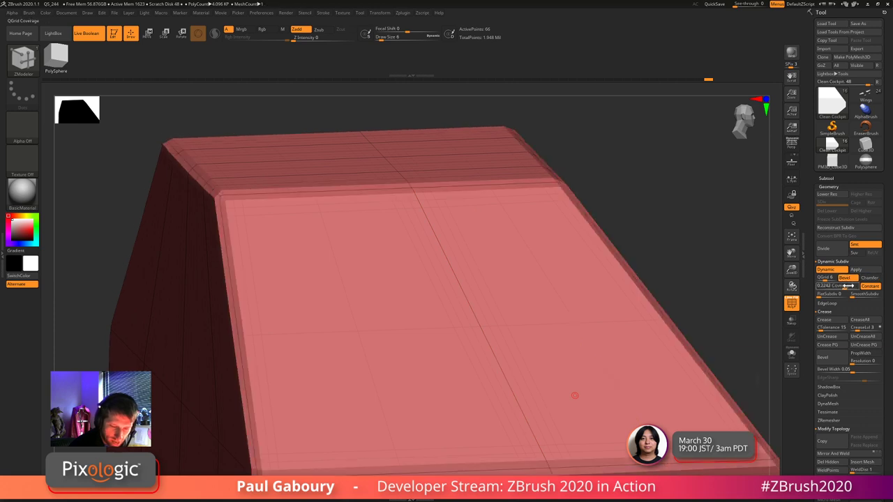
drag(821, 281, 836, 289)
ctrl+right_drag(596, 361, 614, 349)
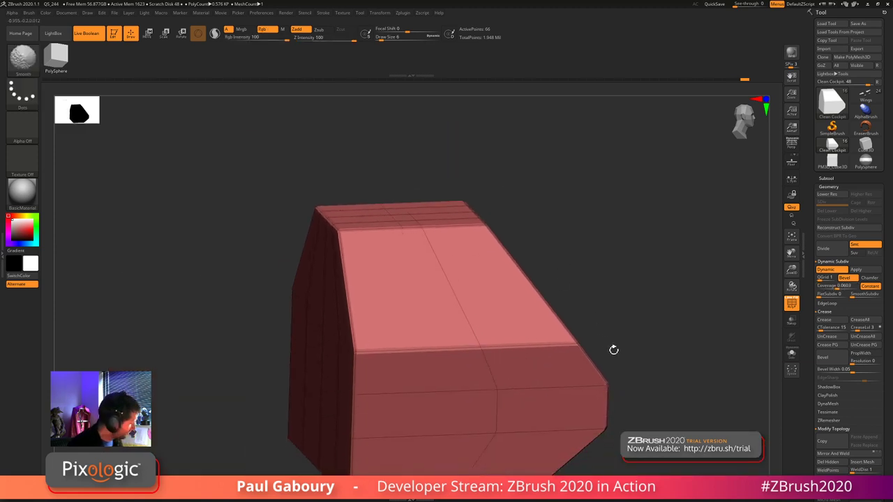
- Hide the polyframe, set the QGrid bevel coverage to 0.1047, and inspect the beveled cockpit from several angles
key(shift+f)
ctrl+right_drag(633, 410, 575, 373)
drag(576, 372, 635, 339)
drag(856, 287, 840, 288)
click(840, 288)
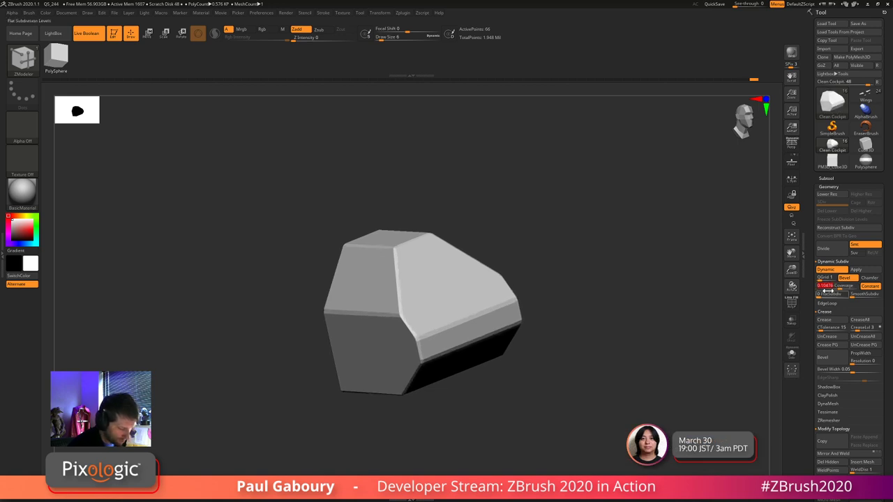
ctrl+right_drag(621, 391, 577, 403)
drag(576, 402, 585, 377)
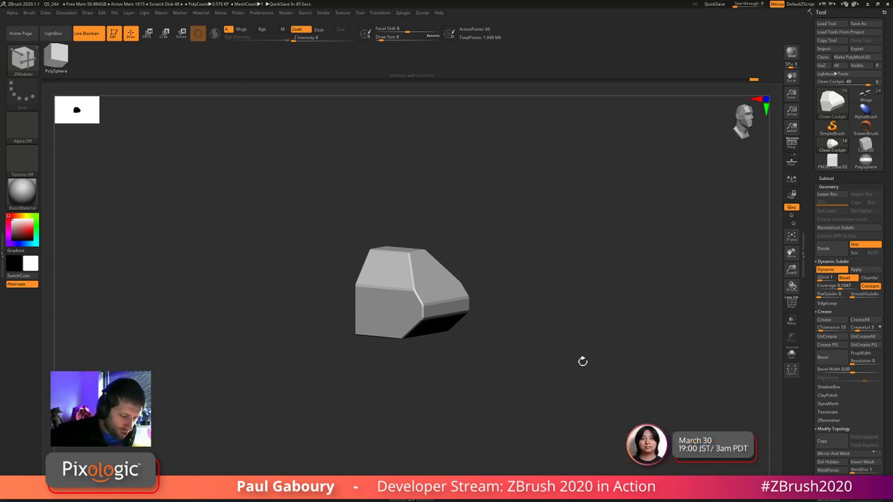
mouse_move(577, 374)
mouse_down()
mouse_move(567, 388)
mouse_move(586, 411)
mouse_move(579, 419)
mouse_move(571, 373)
mouse_move(569, 408)
mouse_move(569, 382)
mouse_up()
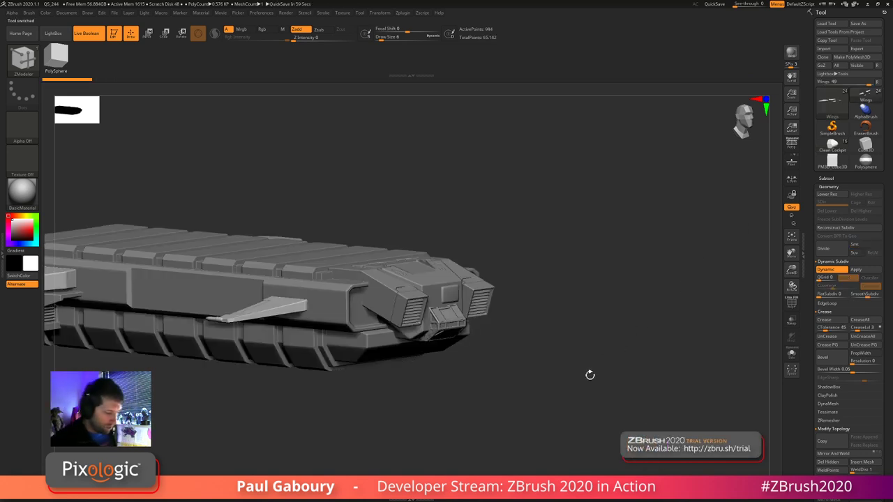
- Switch to the Wings spaceship and turn the silhouette thumbnail off and back on in the preferences
drag(490, 417, 604, 390)
mouse_move(604, 391)
right_down()
mouse_move(606, 370)
mouse_move(590, 373)
right_up()
alt+right_drag(549, 337, 498, 304)
alt+drag(498, 303, 551, 301)
click(262, 13)
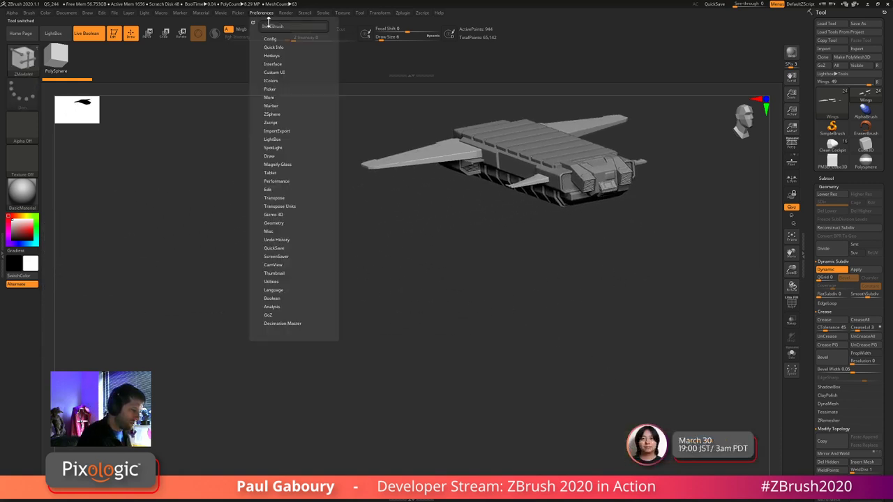
click(282, 275)
click(279, 281)
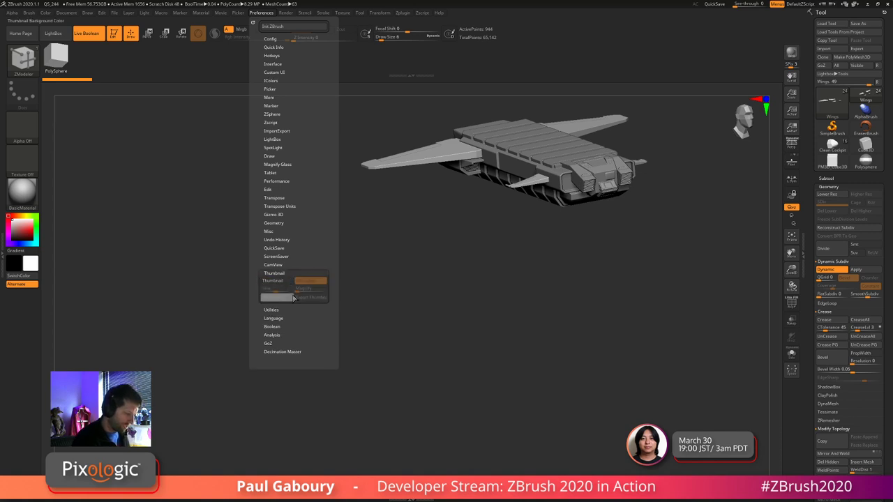
drag(623, 323, 379, 104)
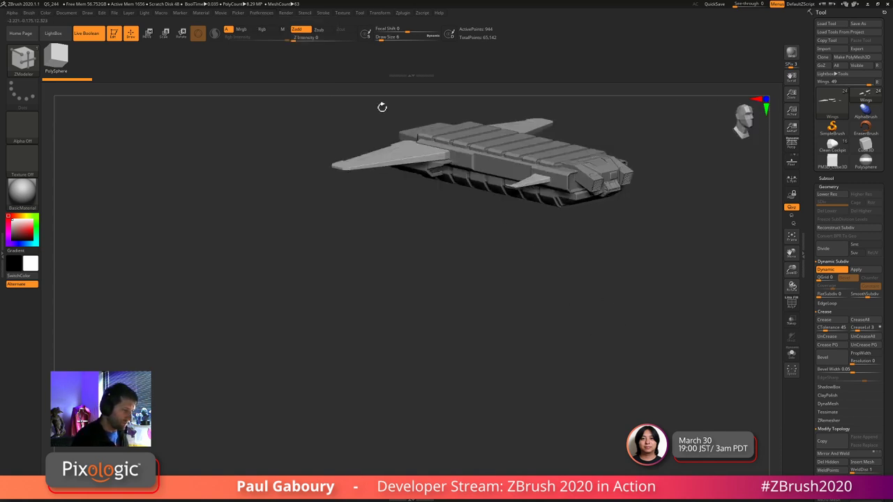
click(263, 13)
click(273, 280)
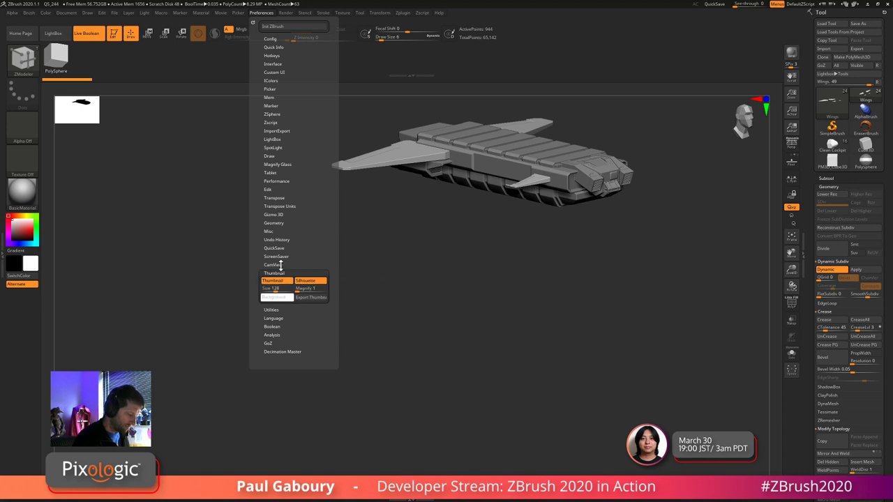
click(274, 265)
mouse_move(353, 301)
mouse_down()
mouse_move(564, 309)
mouse_move(652, 268)
mouse_move(612, 324)
mouse_move(582, 321)
mouse_move(588, 309)
mouse_move(617, 301)
mouse_move(602, 293)
mouse_move(653, 270)
mouse_up()
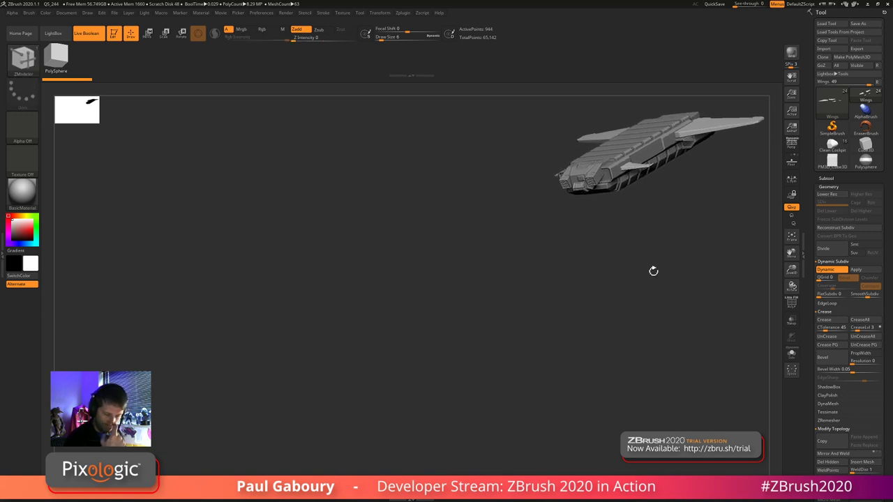
- Frame the whole spaceship from the front, capture the document as a texture, and add that texture to Spotlight
alt+right_drag(628, 326, 460, 322)
mouse_move(458, 322)
mouse_down()
mouse_move(558, 320)
mouse_move(505, 365)
mouse_move(463, 343)
mouse_move(420, 337)
mouse_move(507, 359)
mouse_up()
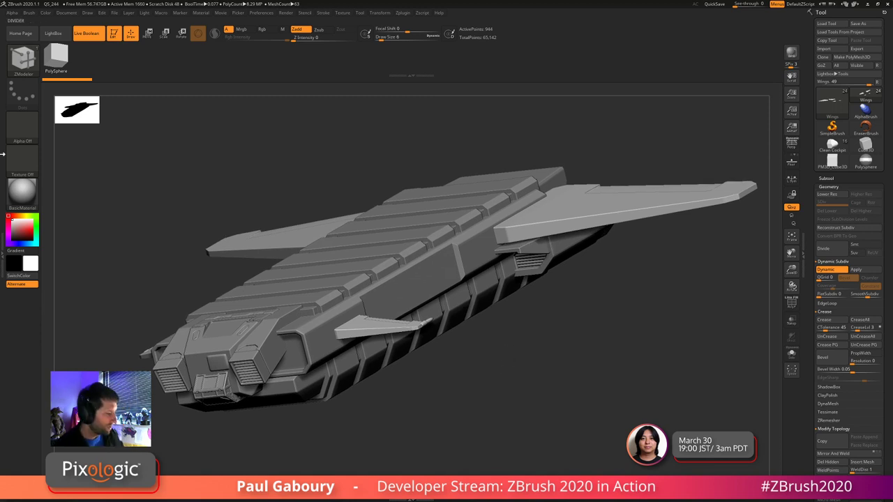
click(68, 13)
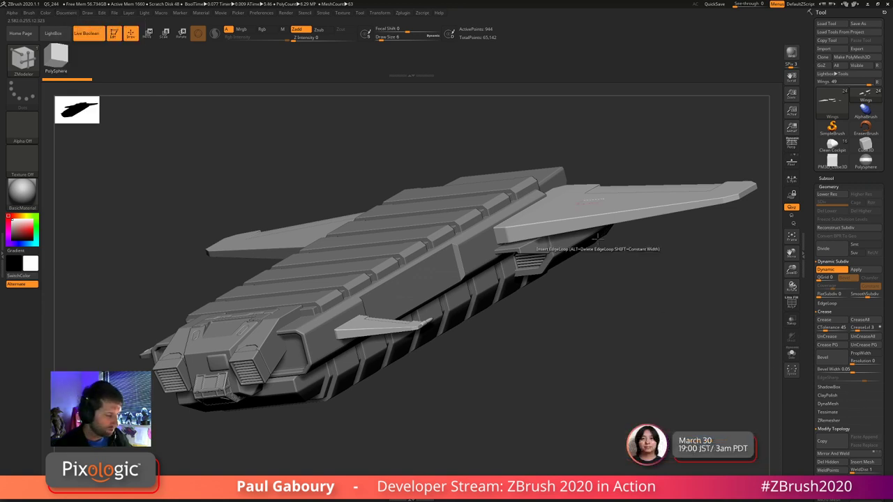
click(341, 13)
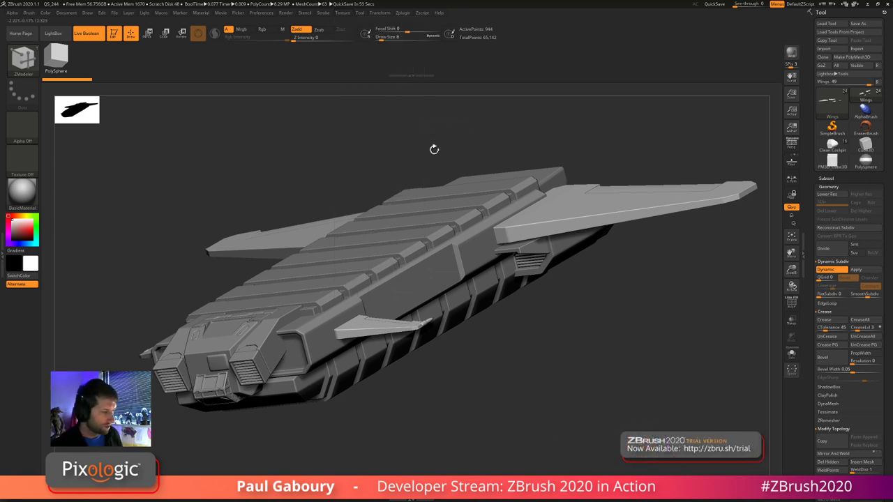
click(385, 14)
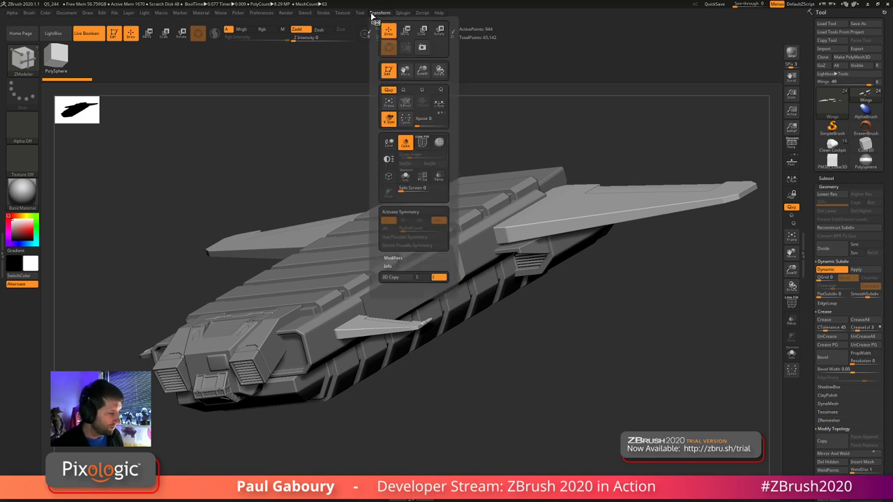
mouse_move(342, 12)
click(368, 139)
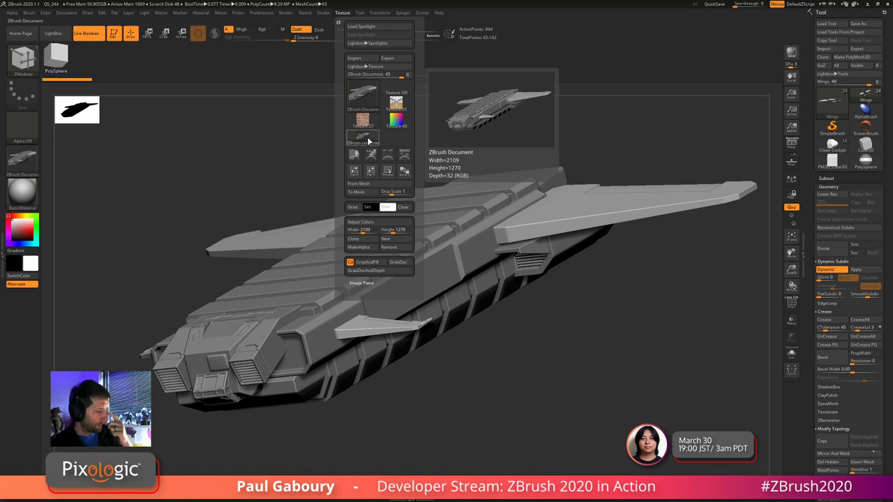
click(405, 155)
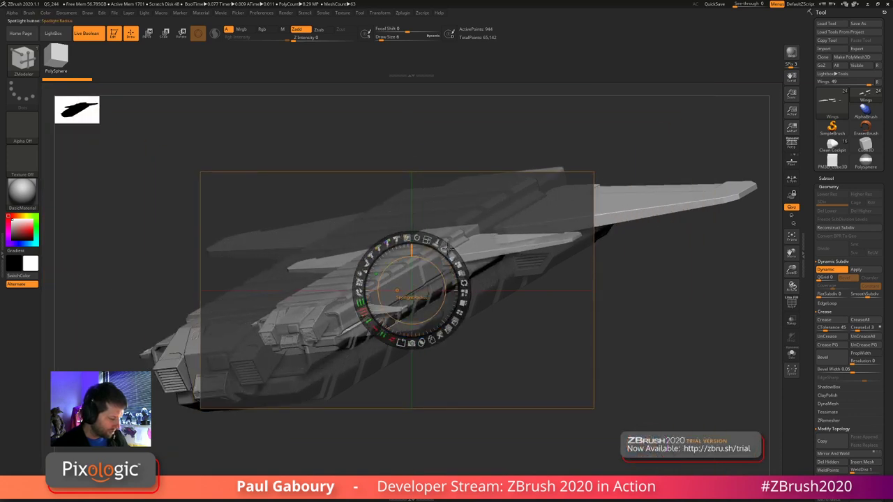
- Shrink the captured Spotlight image and place it beyond the upper back end of the spaceship as a small reference
drag(452, 253, 472, 311)
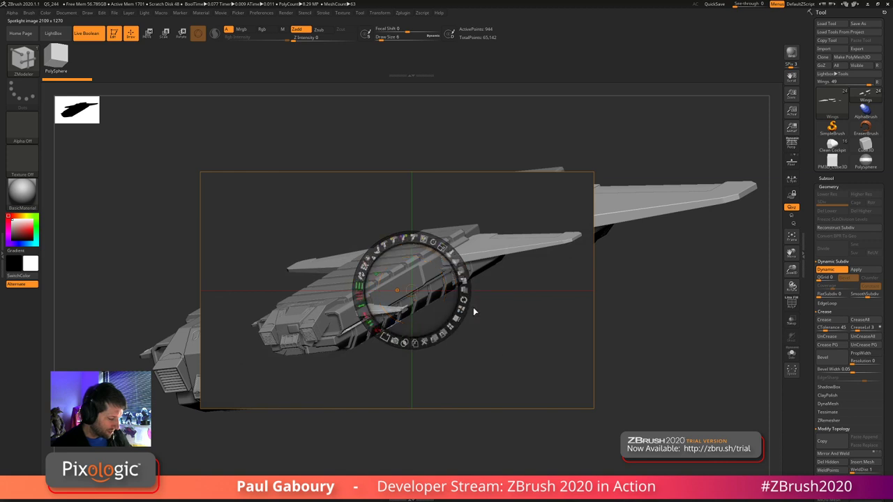
drag(466, 371, 666, 272)
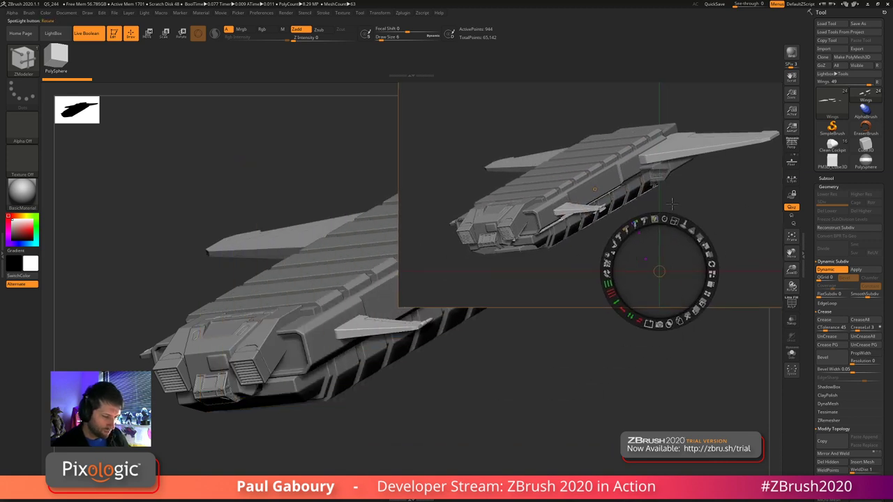
drag(674, 224, 728, 197)
mouse_move(709, 156)
mouse_down()
mouse_move(700, 153)
mouse_move(717, 157)
mouse_up()
drag(713, 195, 724, 202)
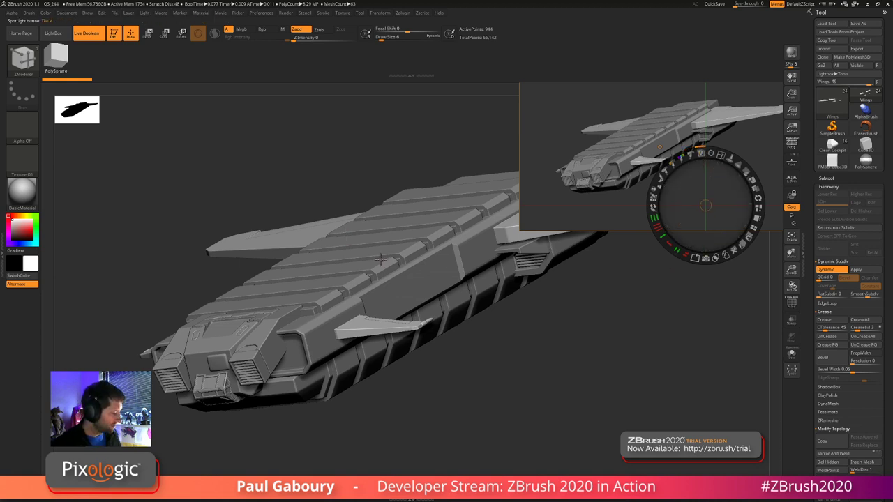
- Fill the Spotlight image's background with white and refill it with black to make it transparent, and leave Spotlight editing
ctrl+click(570, 207)
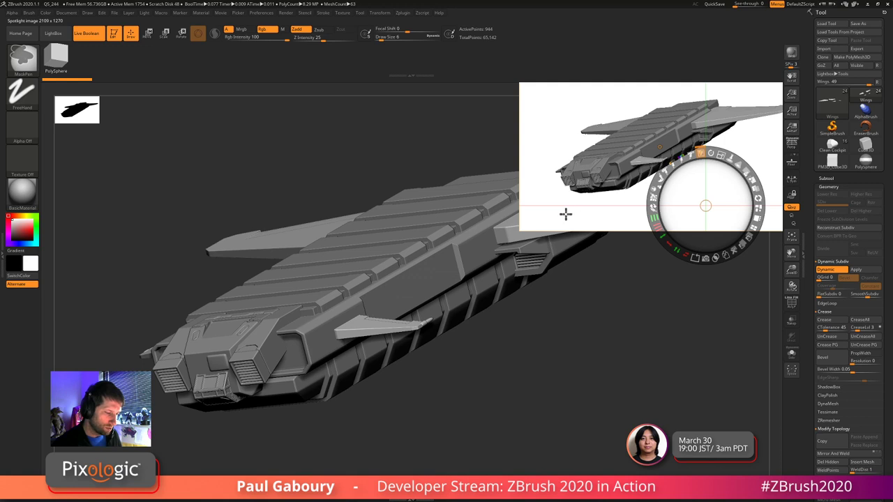
key(z)
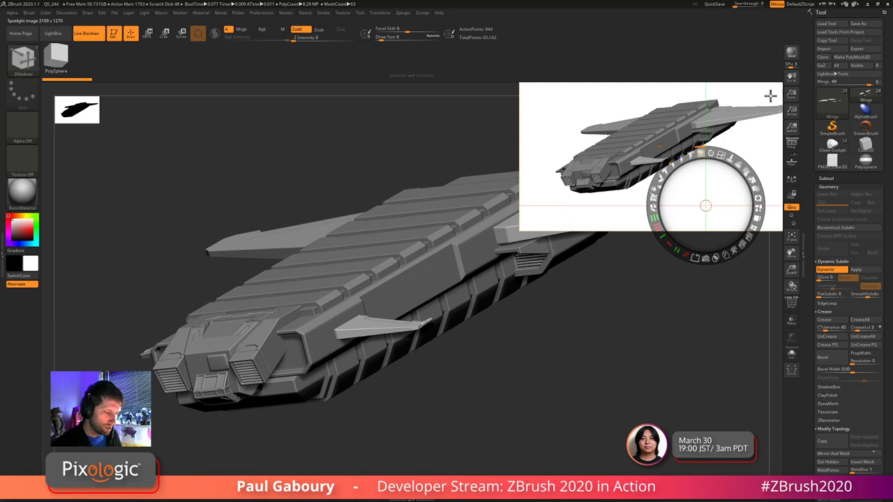
click(31, 270)
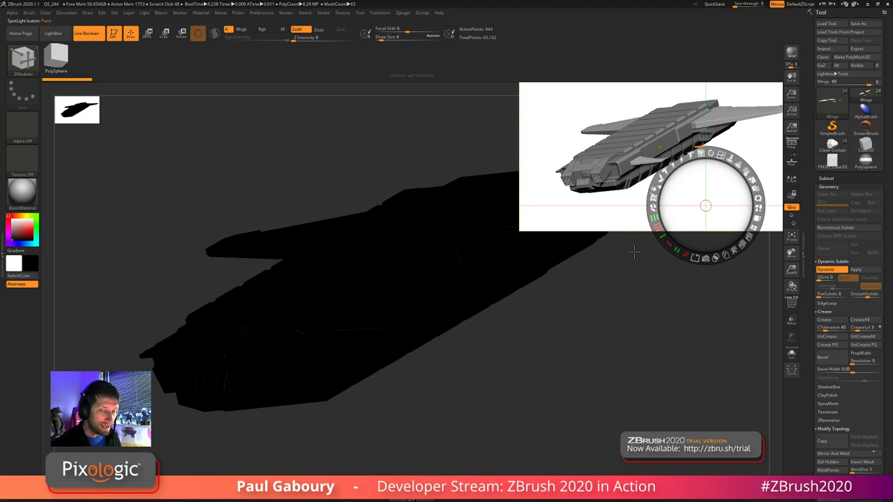
ctrl+click(620, 213)
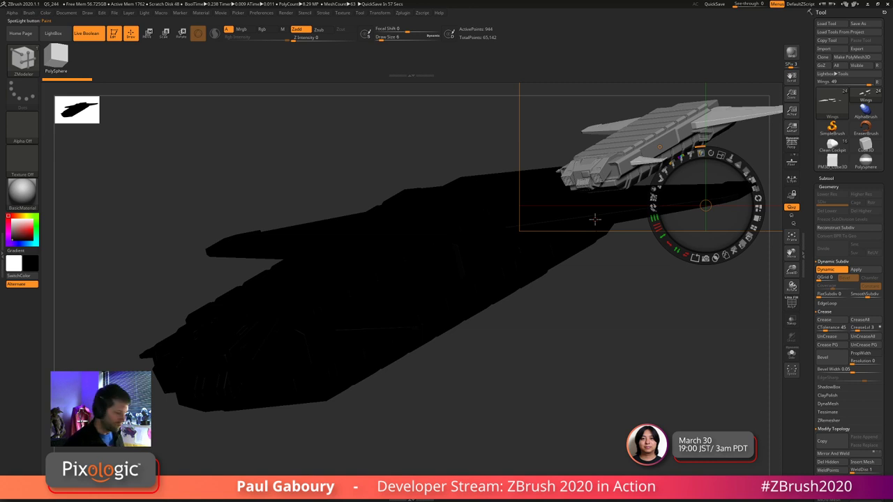
key(z)
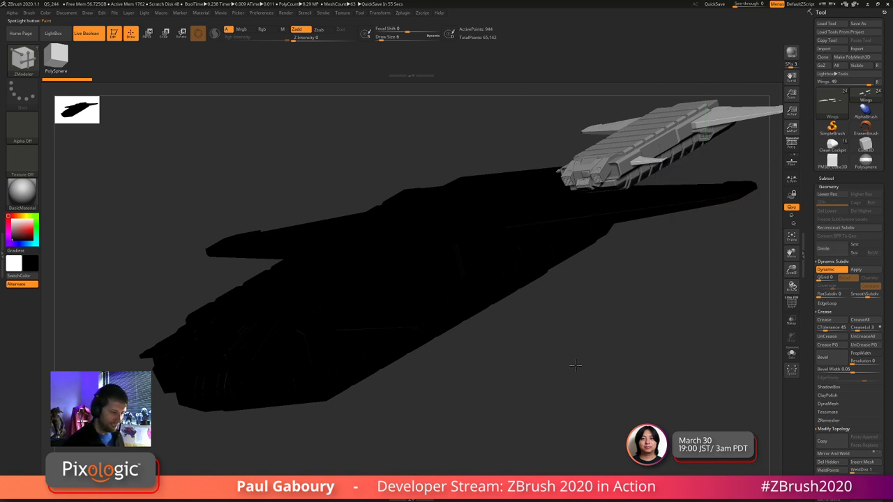
- Swap the main color back to white and show the spaceship smaller beside the Spotlight image
drag(575, 366, 579, 358)
key(v)
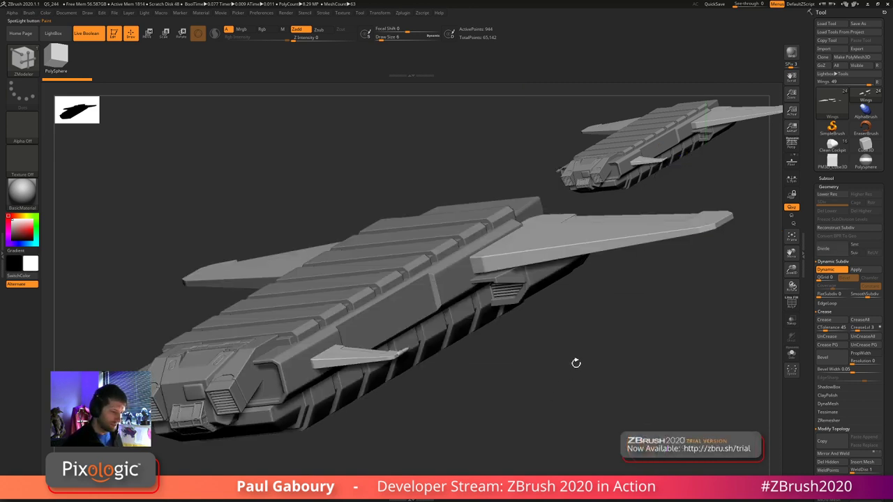
ctrl+right_drag(576, 363, 593, 338)
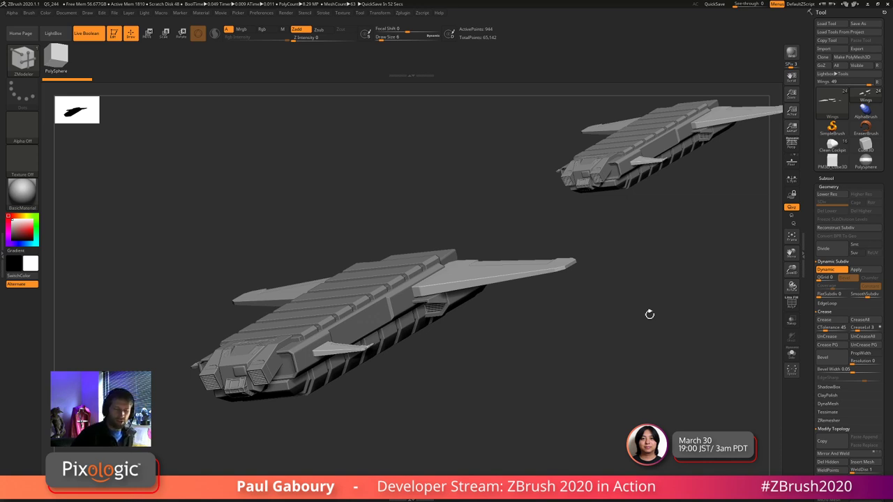
click(28, 12)
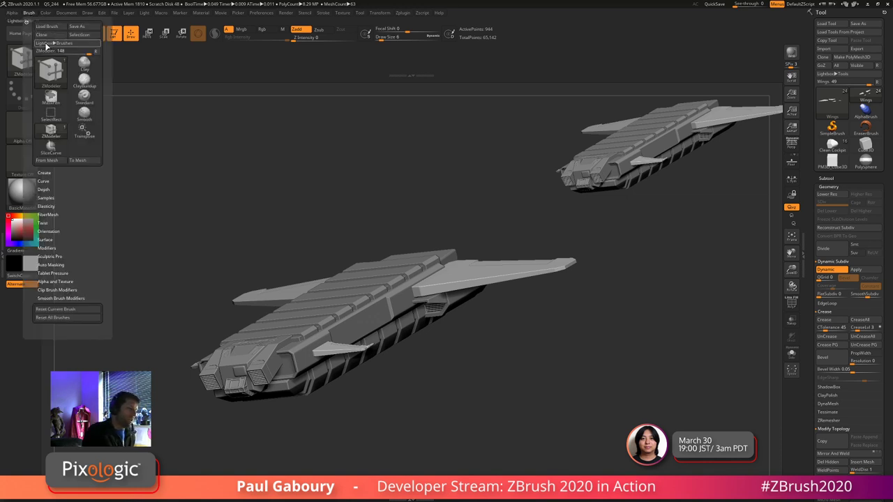
click(96, 53)
click(47, 148)
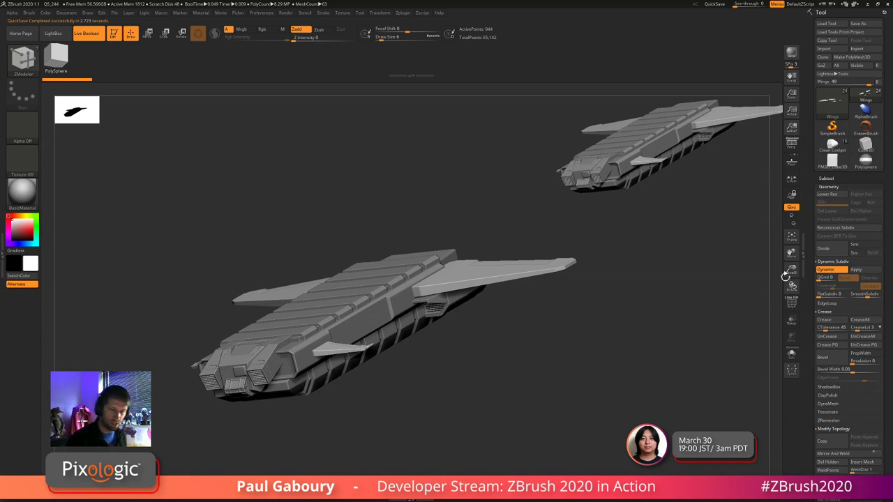
- Switch to the Clean Cockpit tool and show its polyframe with the ZModeler brush active
click(834, 145)
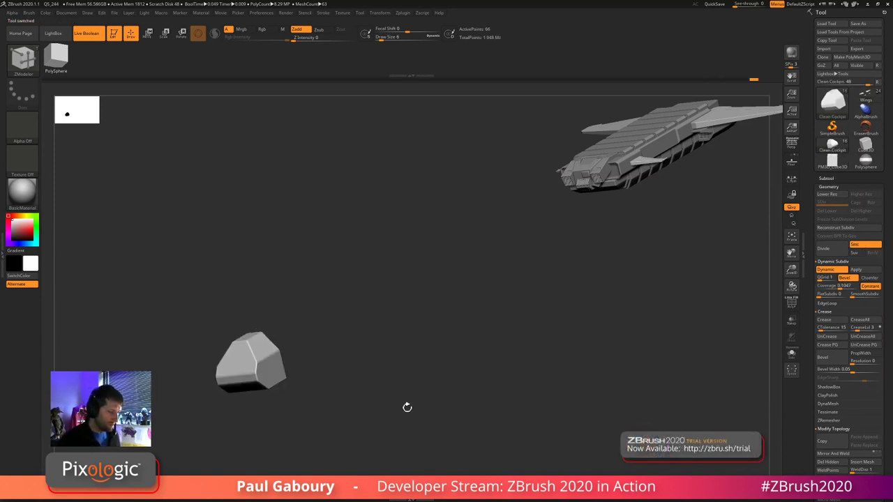
mouse_move(397, 417)
alt+right_down()
mouse_move(525, 365)
mouse_move(454, 345)
mouse_move(504, 381)
alt+right_up()
key(b)
key(z)
key(m)
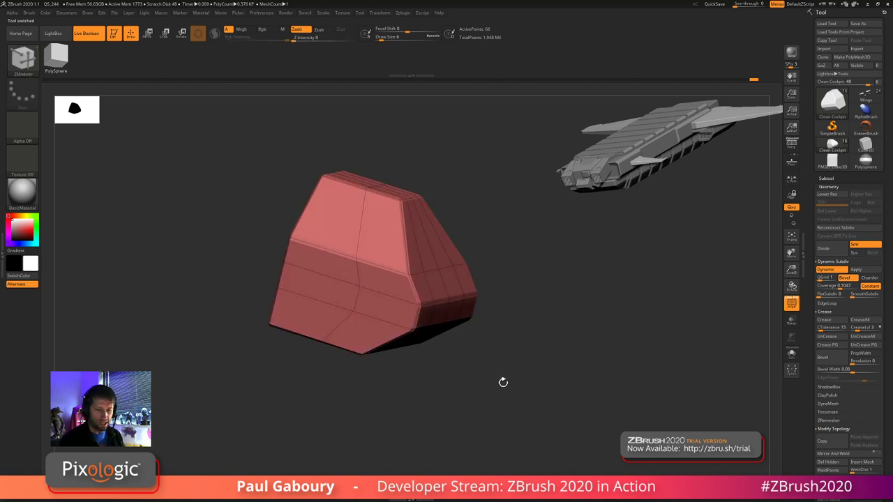
- Select the Cockpit3 subtool in the subtool list and view it from the side
click(829, 179)
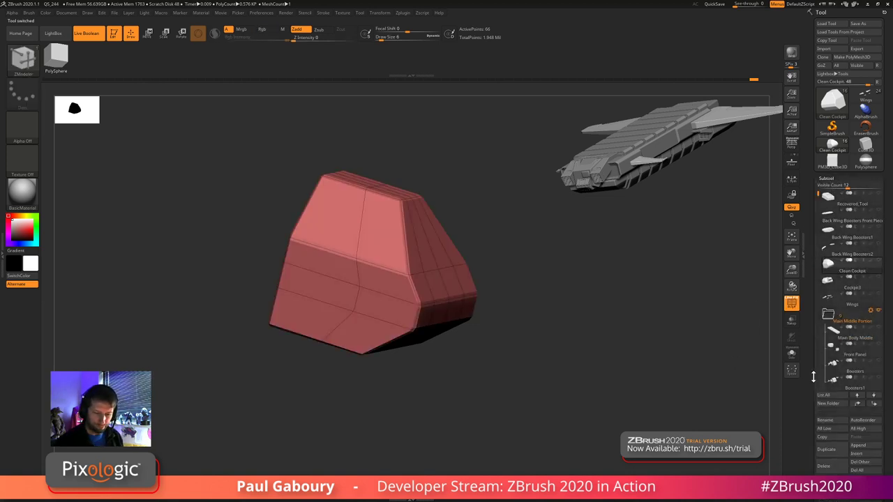
click(831, 282)
alt+right_drag(520, 424, 534, 392)
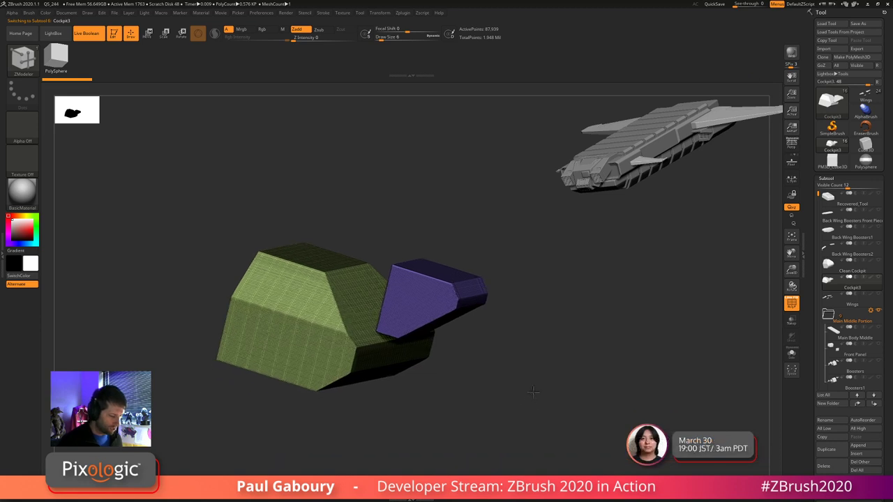
drag(534, 393, 529, 375)
- Isolate the green polygroup of Cockpit3 and split the hidden purple part into its own subtool
key(ctrl+shift)
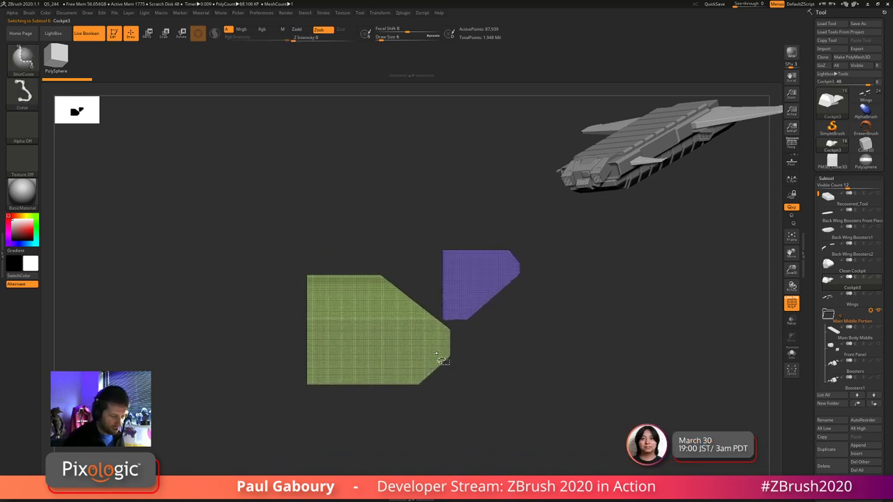
ctrl+shift+click(441, 359)
scroll(874, 404, down, 3)
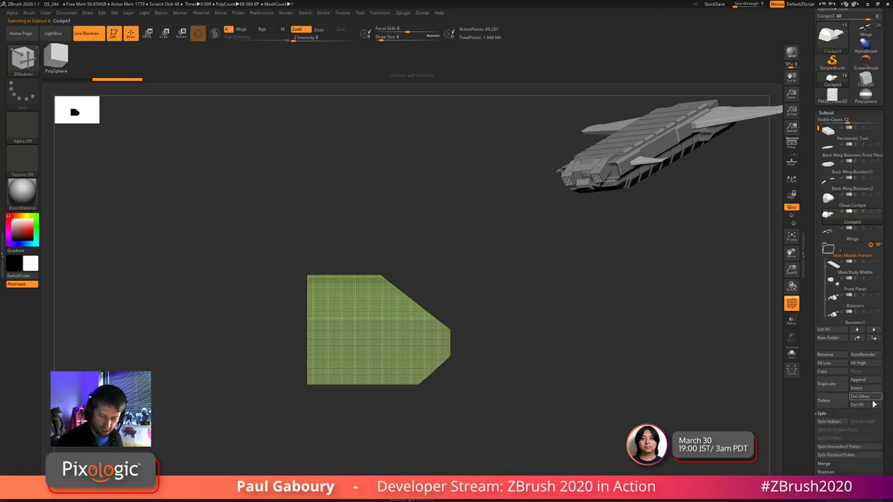
click(829, 421)
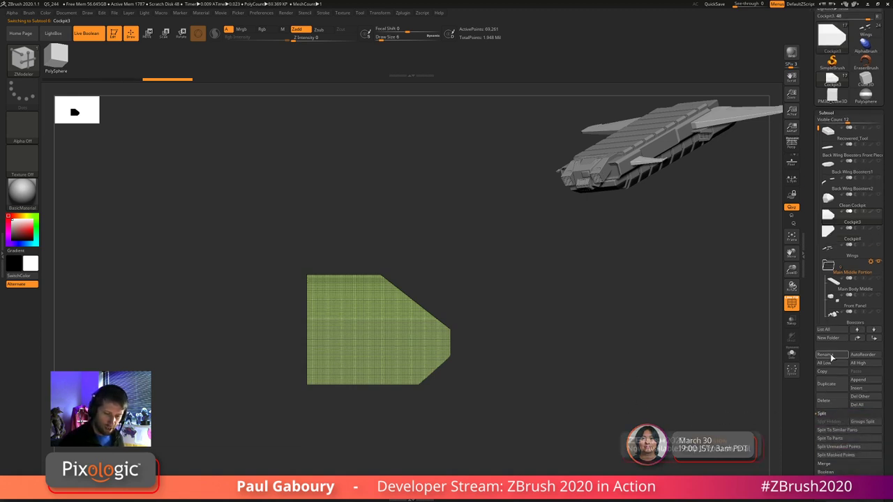
- Rename the Cockpit3 subtool to Docking Bay
click(831, 354)
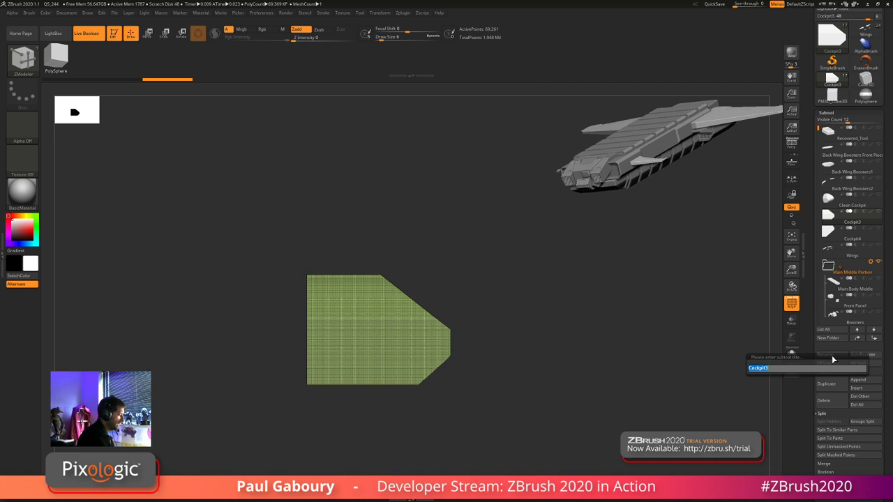
text(Docking Bay)
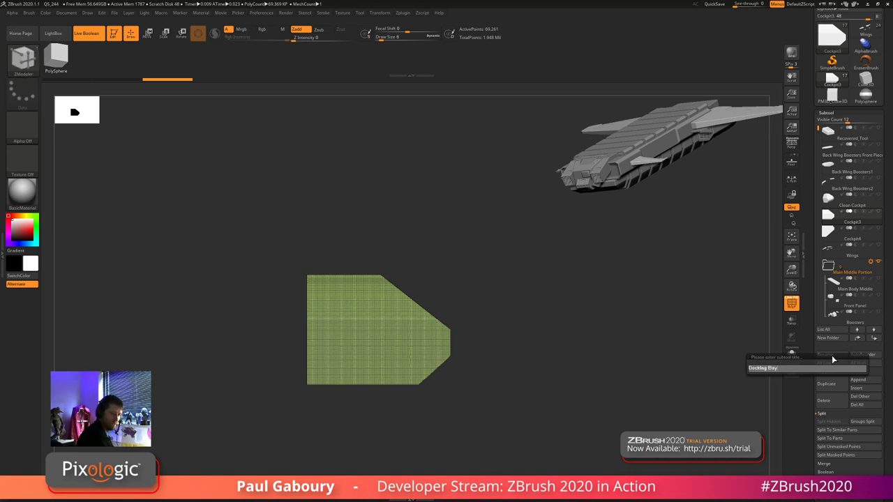
key(Return)
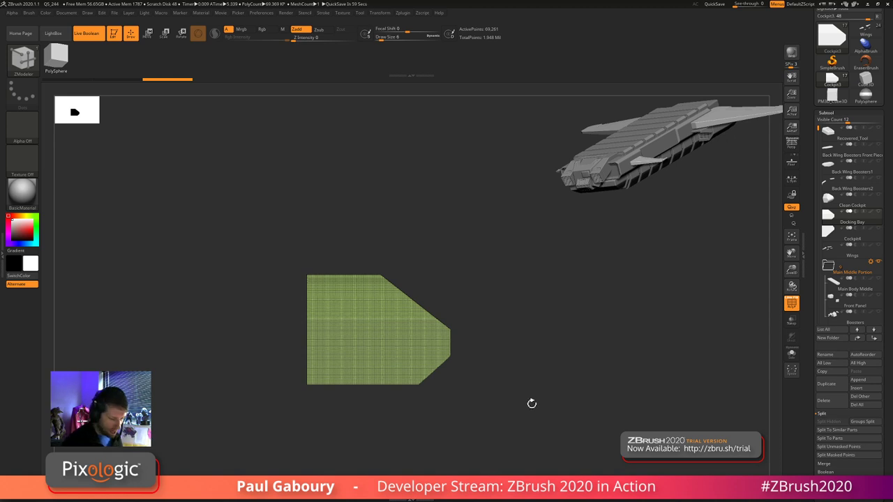
- Compare the low-poly Clean Cockpit subtool with the dense Docking Bay subtool, ending with Docking Bay selected
drag(532, 402, 510, 379)
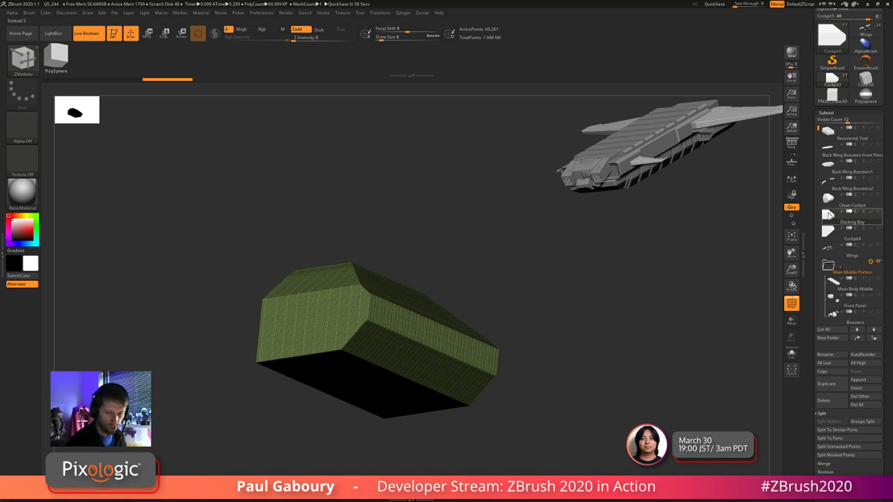
click(841, 200)
alt+drag(573, 364, 556, 394)
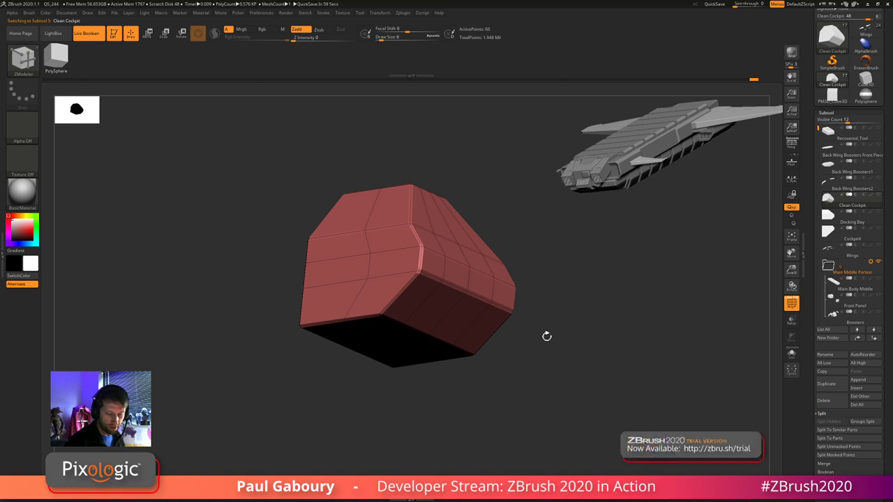
key(Down)
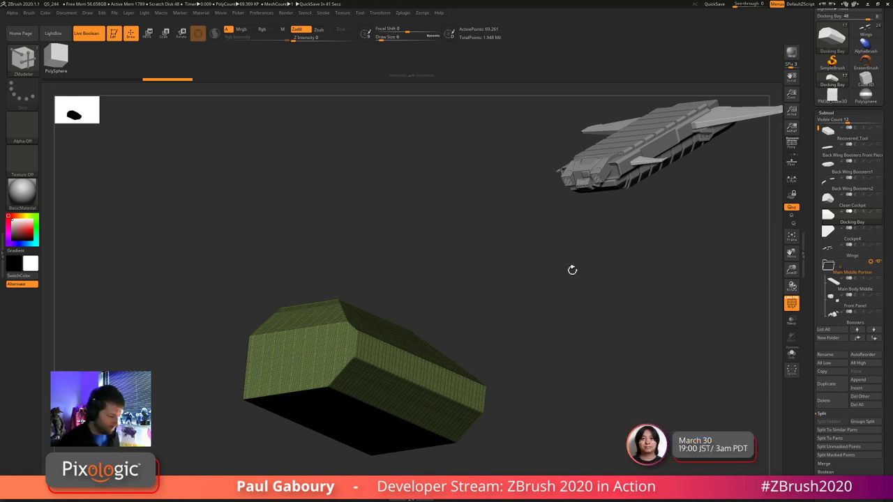
drag(524, 396, 544, 373)
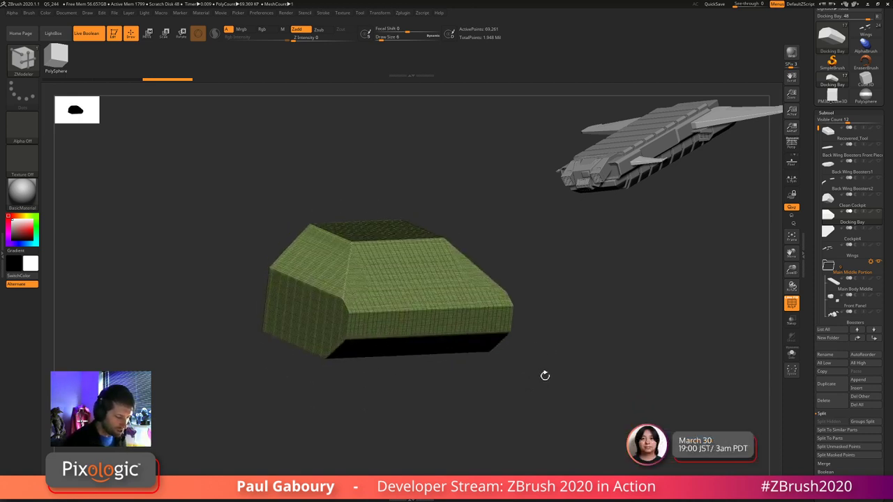
- Launch the PolyGroupIt plugin on the Docking Bay subtool and maximize its window
click(825, 113)
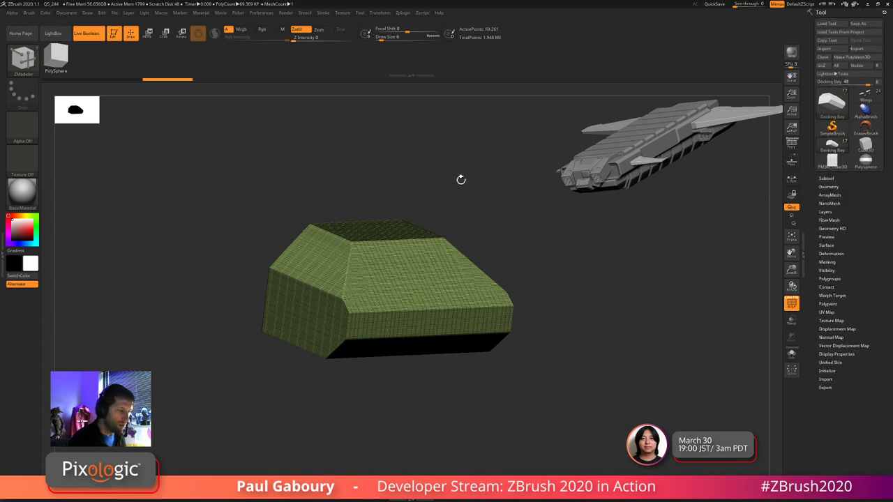
click(404, 13)
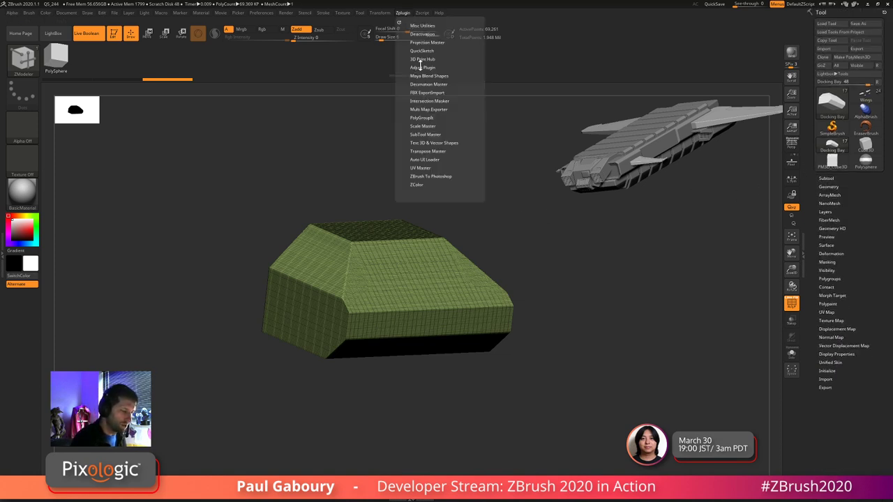
click(438, 118)
click(440, 129)
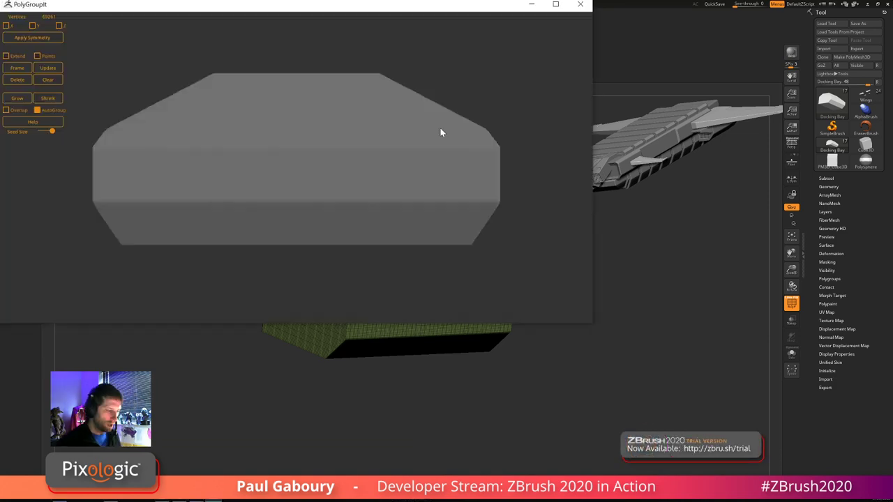
click(557, 13)
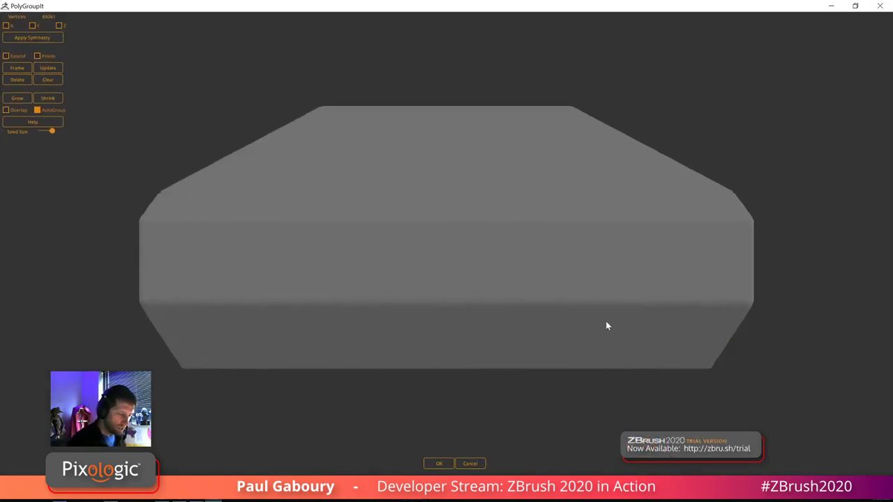
- Place a polygroup seed on the flat end face of the docking bay and set its value to 0.11
right_drag(661, 401, 482, 274)
drag(556, 392, 540, 357)
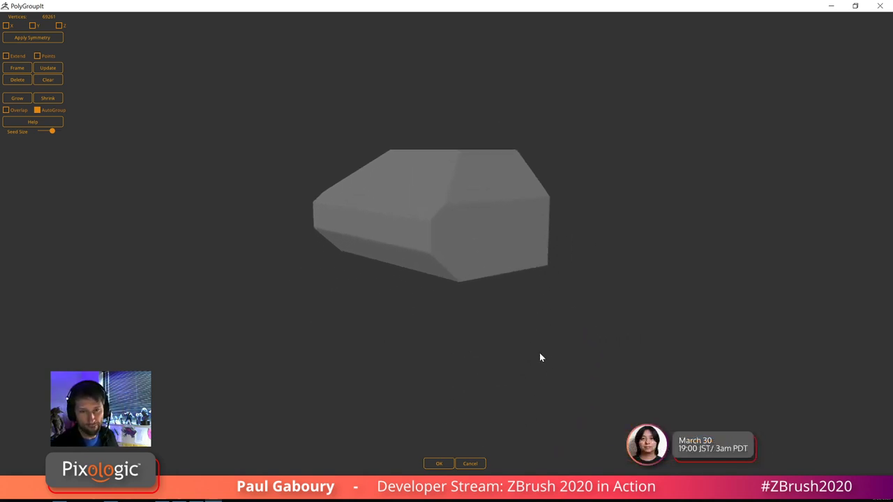
click(497, 238)
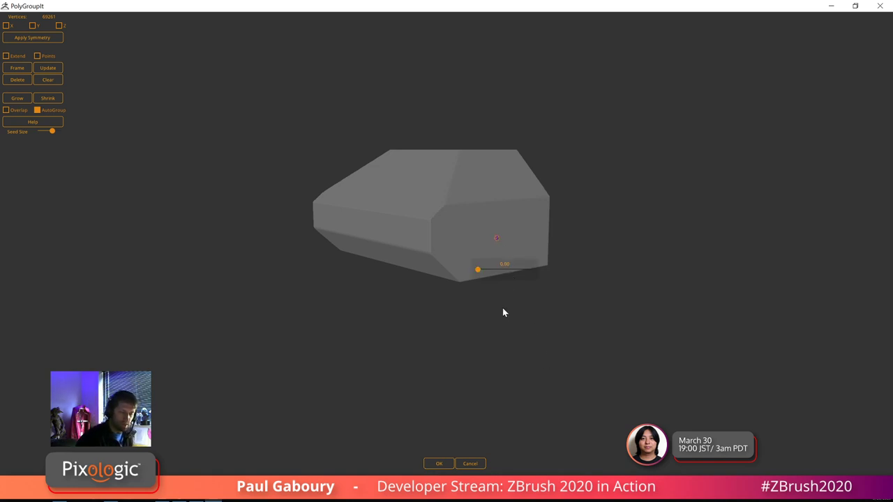
mouse_move(478, 269)
mouse_down()
mouse_move(506, 274)
mouse_move(489, 276)
mouse_up()
drag(477, 334, 488, 246)
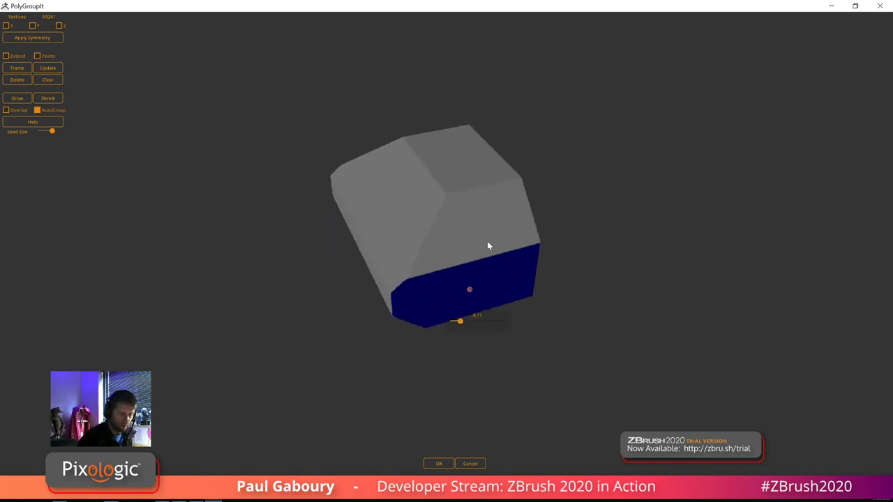
- Add polygroup seeds to the sloped end face, the long sloped side, the flat roof and the side bands below
click(479, 225)
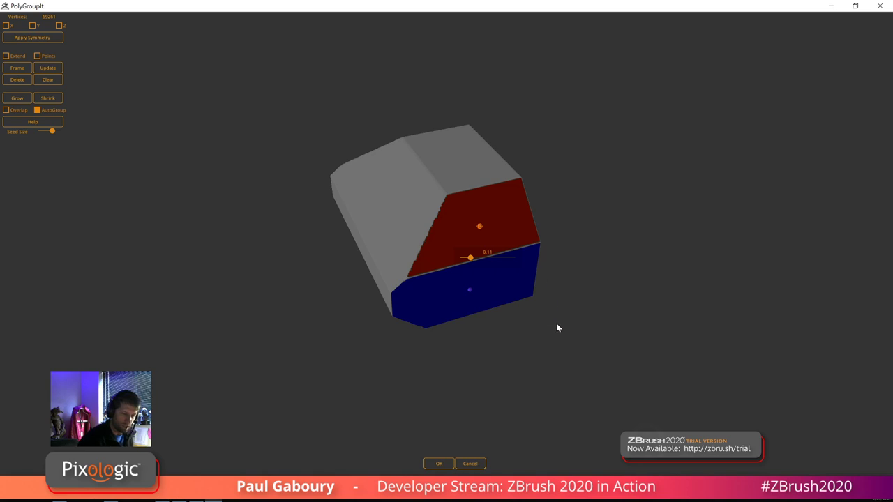
click(391, 209)
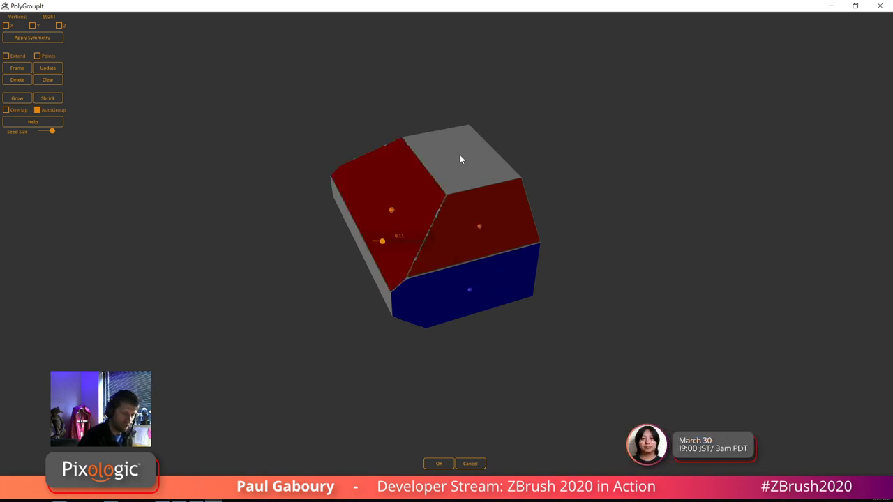
click(460, 155)
drag(495, 319, 556, 351)
click(405, 258)
drag(421, 303, 421, 253)
click(421, 253)
- Add polygroup seeds to the opposite end face and the sloped face above it
drag(427, 319, 542, 299)
click(390, 220)
drag(393, 221, 689, 355)
click(445, 259)
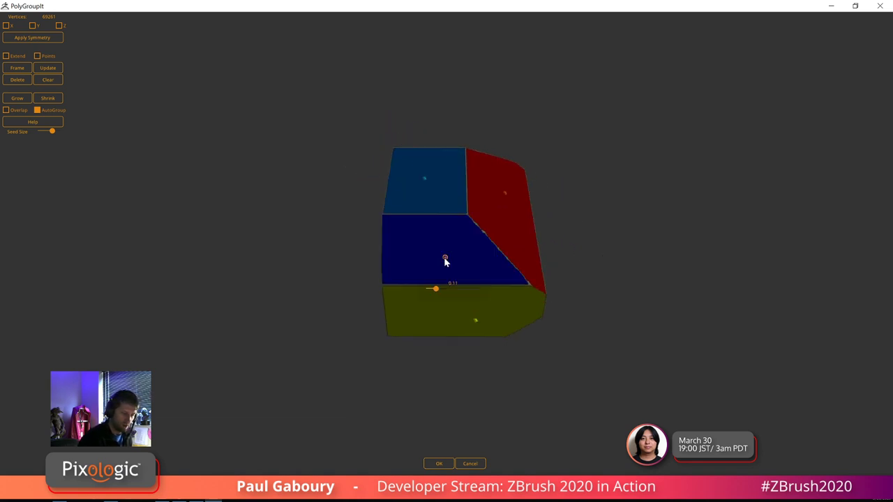
drag(445, 260, 712, 303)
click(423, 263)
drag(423, 263, 561, 360)
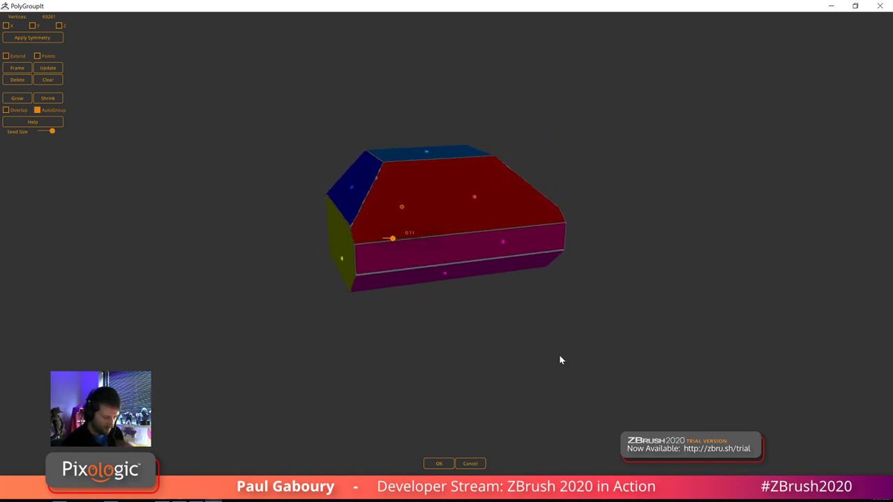
- Set the seed value on the long vertical side band to 0.23 and turn on Extend for the polygroups
click(503, 242)
mouse_move(494, 277)
mouse_down()
mouse_move(527, 281)
mouse_move(505, 278)
mouse_up()
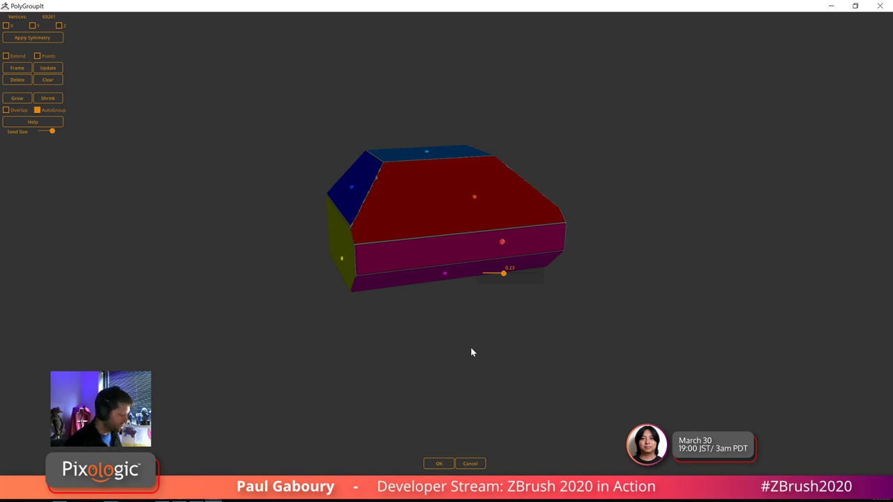
key(shift)
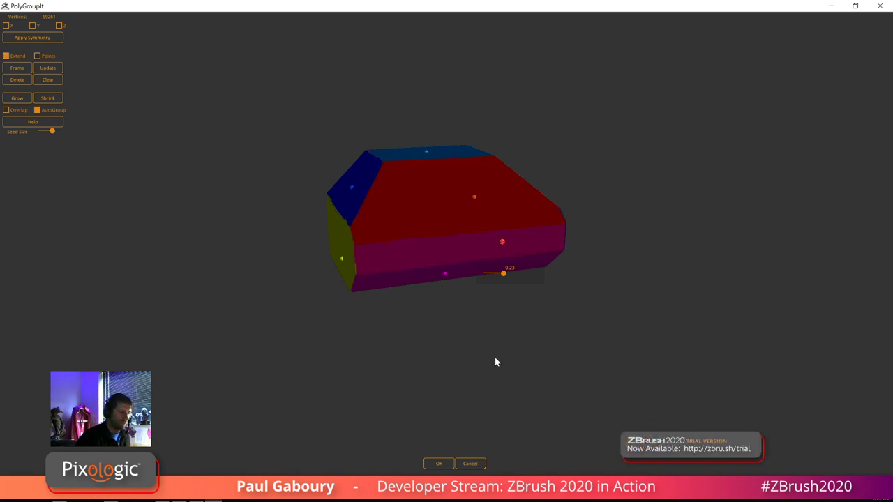
key(e)
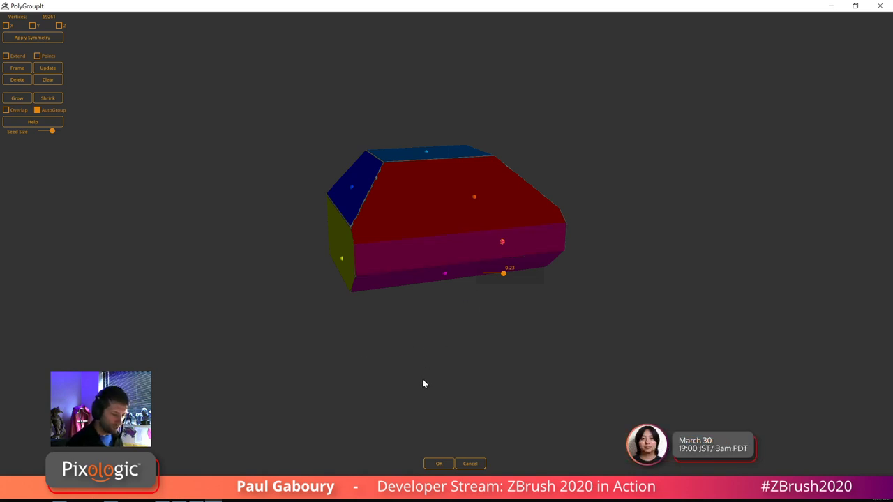
drag(423, 383, 438, 366)
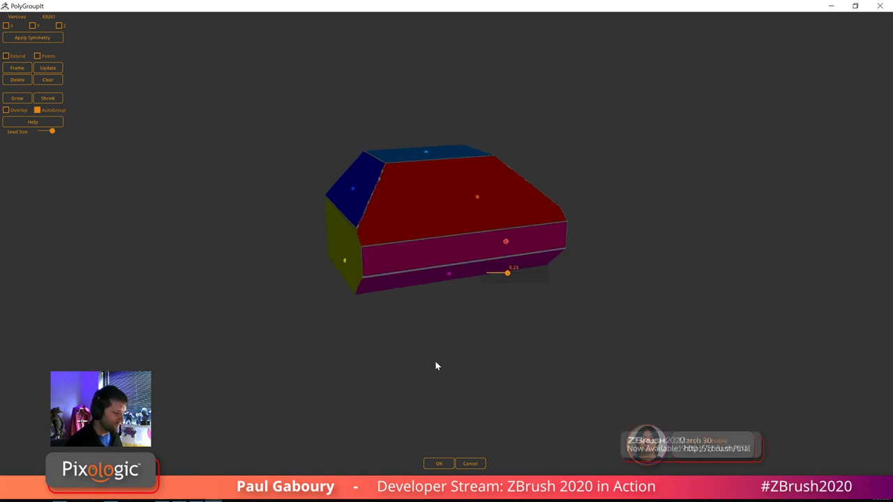
click(6, 56)
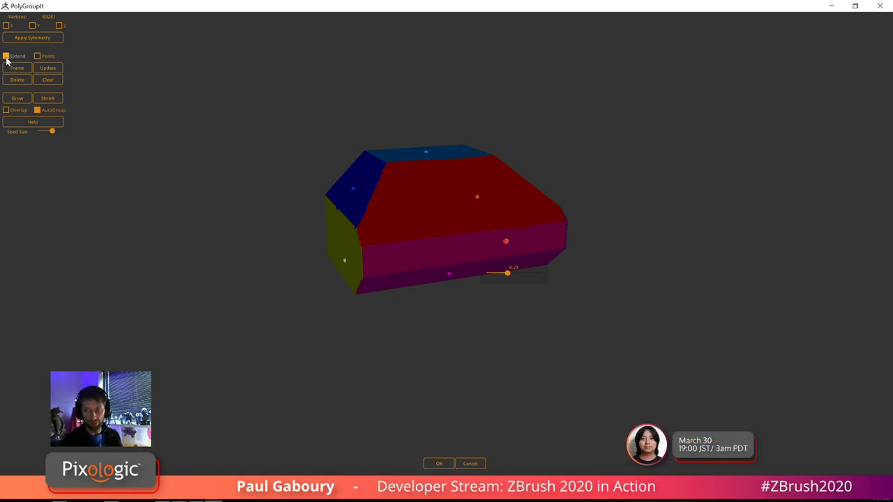
- Add a polygroup seed to the large flat back face of the docking bay
drag(572, 300, 718, 343)
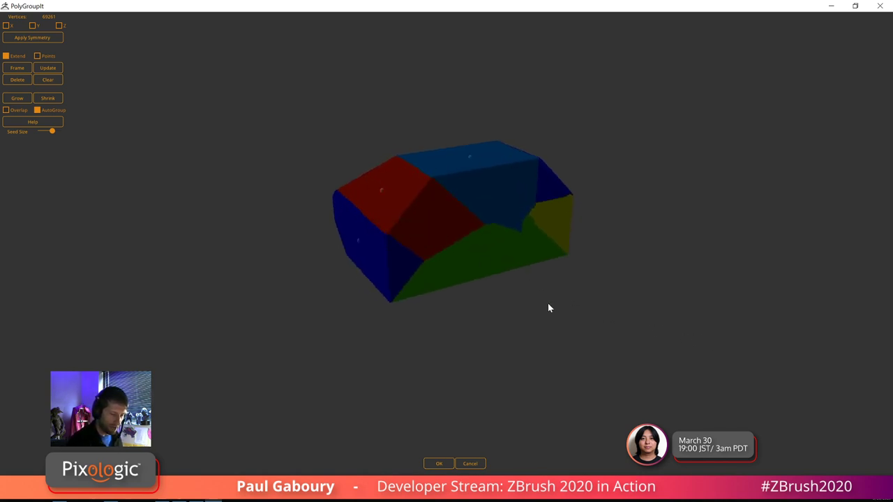
drag(540, 312, 534, 305)
click(492, 237)
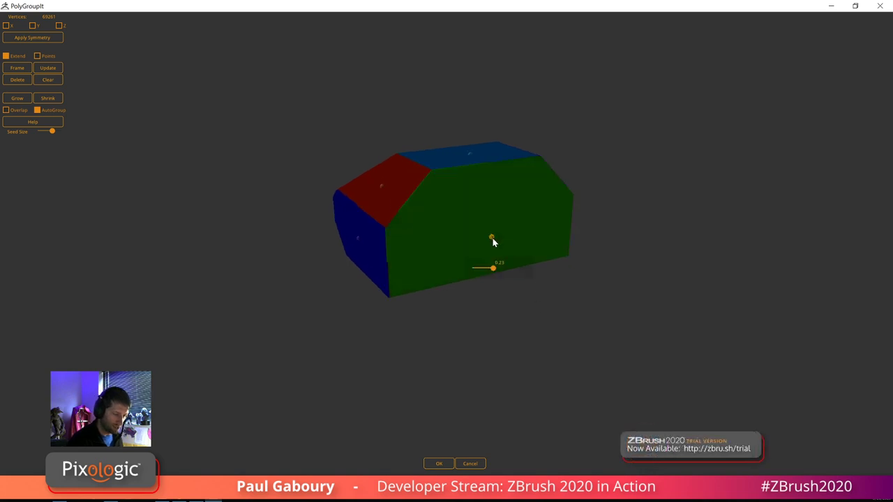
- Review the automatic polygroups on the block from the other side and accept them in PolyGroupIt
drag(552, 346, 689, 347)
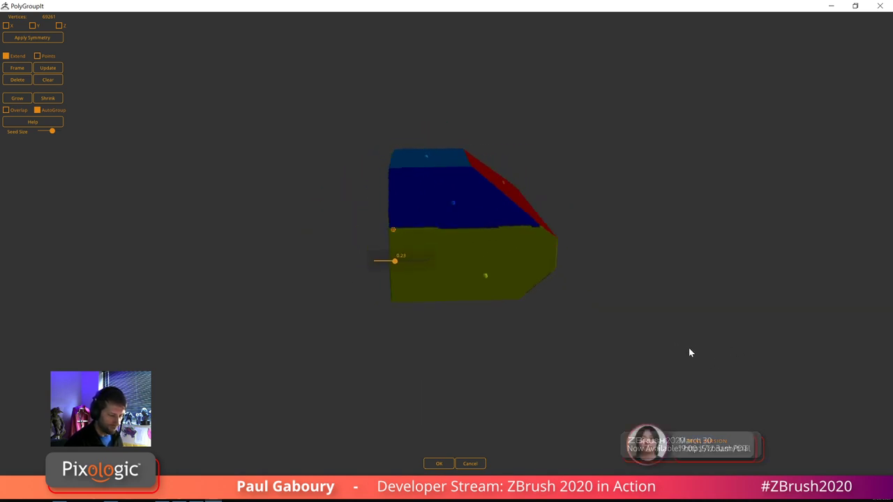
click(439, 464)
drag(440, 460, 439, 298)
- Isolate individual polygroups of the docking bay mesh to check their separation, and restore the full mesh's visibility
ctrl+shift+click(438, 299)
ctrl+shift+click(518, 365)
ctrl+shift+click(332, 295)
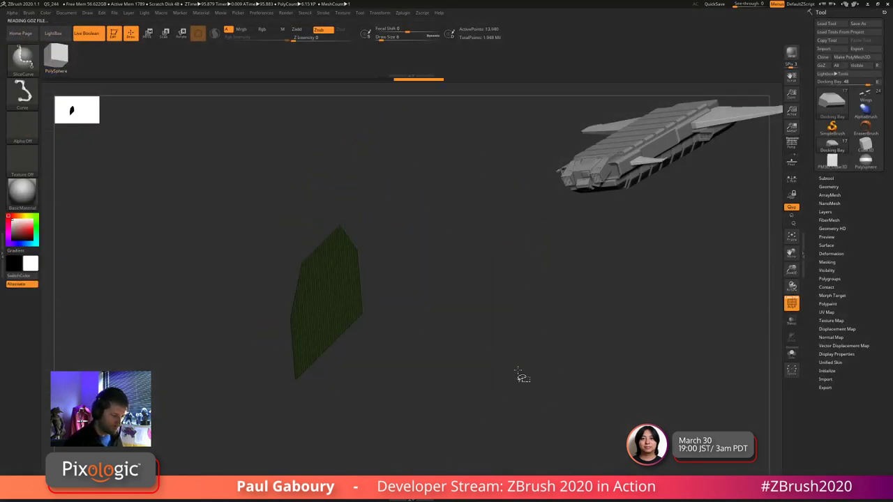
ctrl+shift+click(517, 370)
ctrl+shift+click(404, 247)
drag(520, 286, 568, 355)
ctrl+shift+click(530, 369)
ctrl+shift+click(442, 266)
ctrl+shift+click(533, 369)
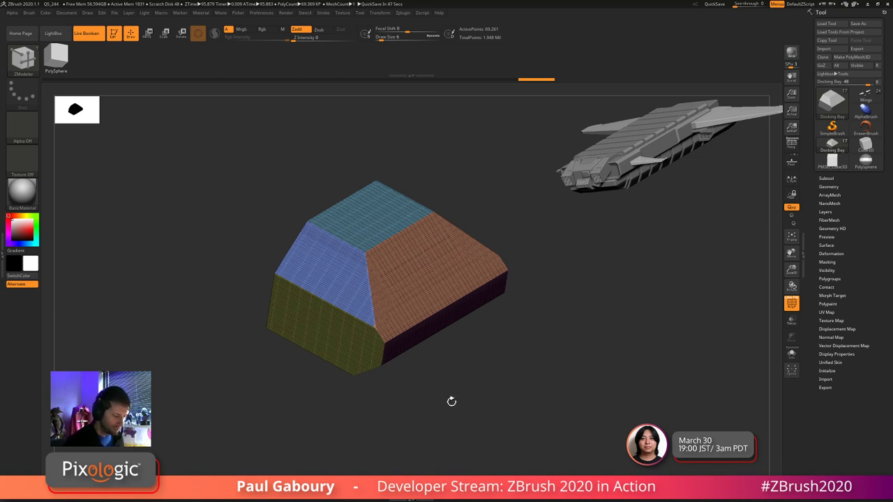
- Apply Polish By Groups twice at maximum strength to the docking bay mesh, checking the result with and without the polyframe
drag(440, 408, 453, 384)
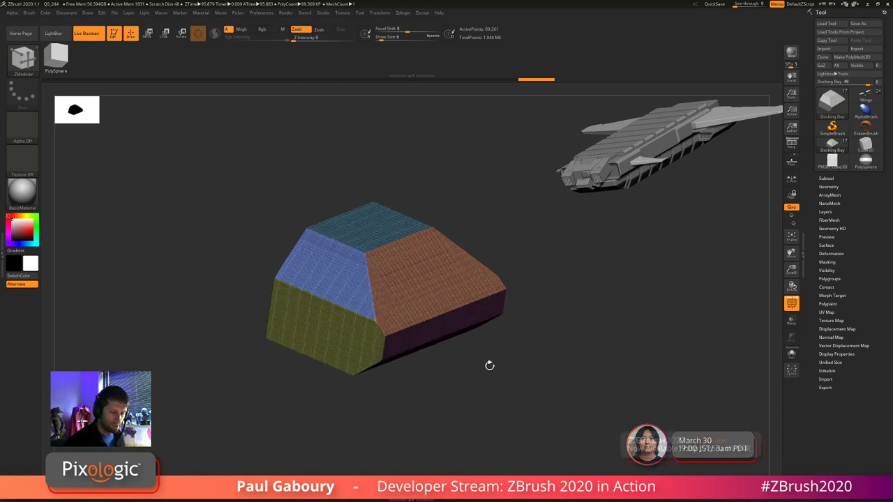
click(831, 253)
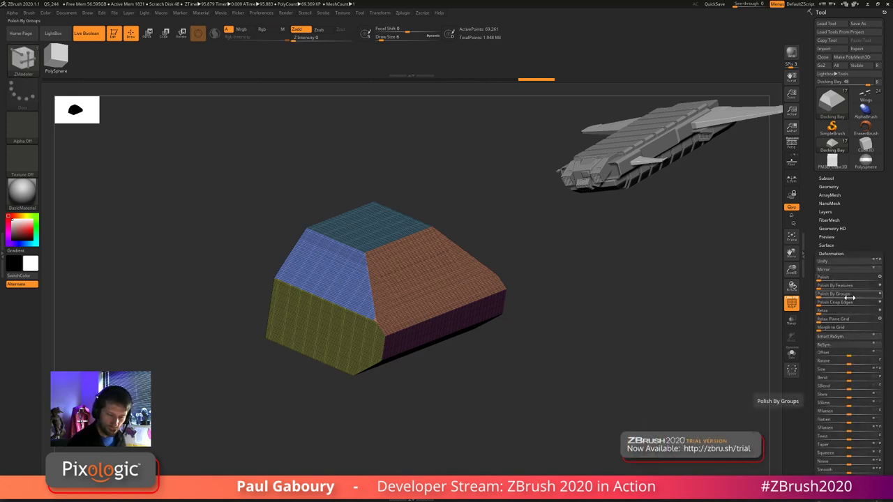
drag(826, 296, 885, 297)
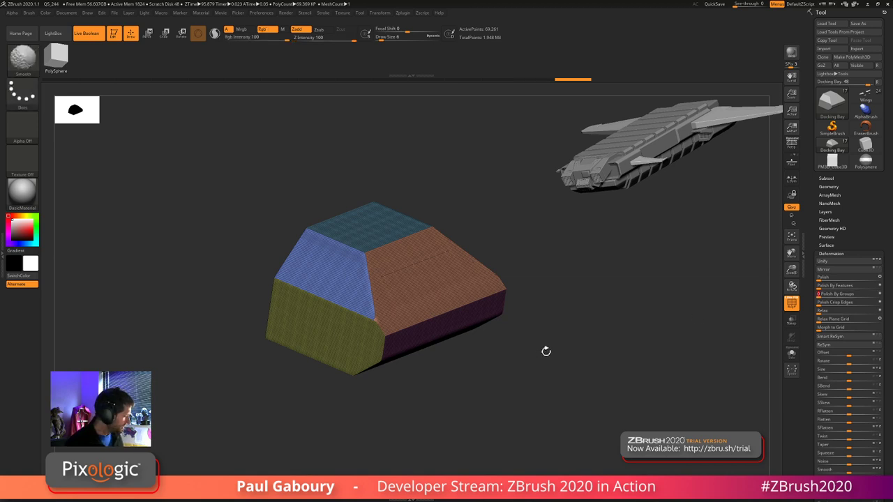
key(shift+f)
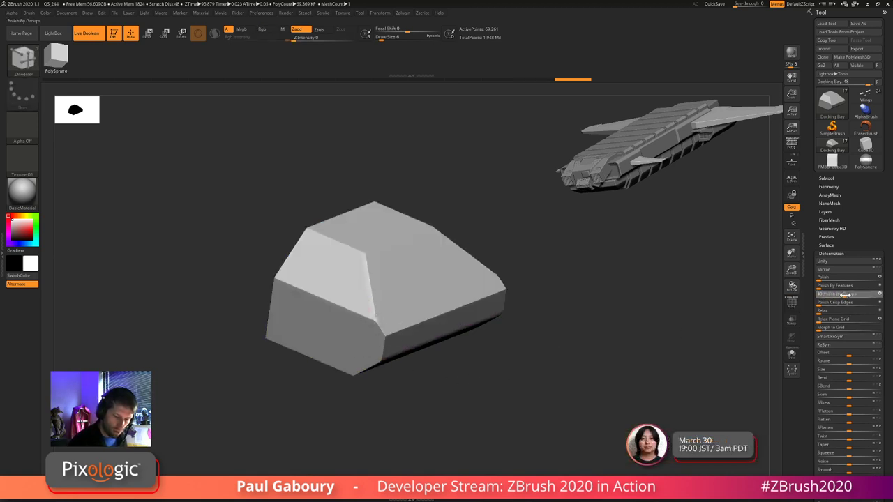
mouse_move(503, 389)
mouse_down()
mouse_move(526, 383)
mouse_move(510, 393)
mouse_up()
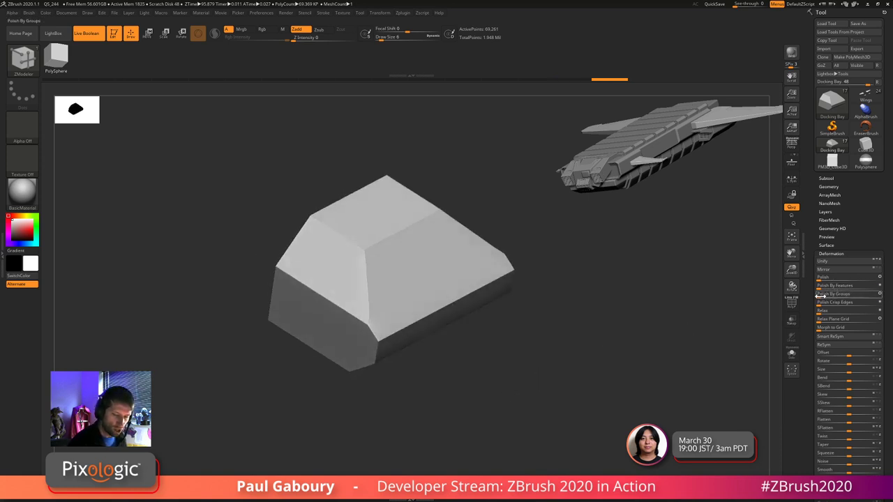
drag(821, 294, 886, 297)
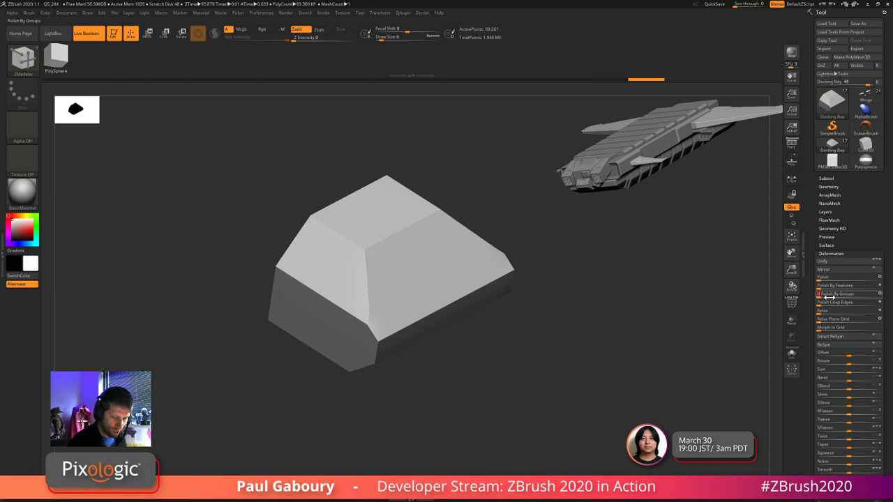
mouse_move(531, 391)
mouse_down()
mouse_move(528, 328)
mouse_move(549, 360)
mouse_move(534, 355)
mouse_move(530, 382)
mouse_up()
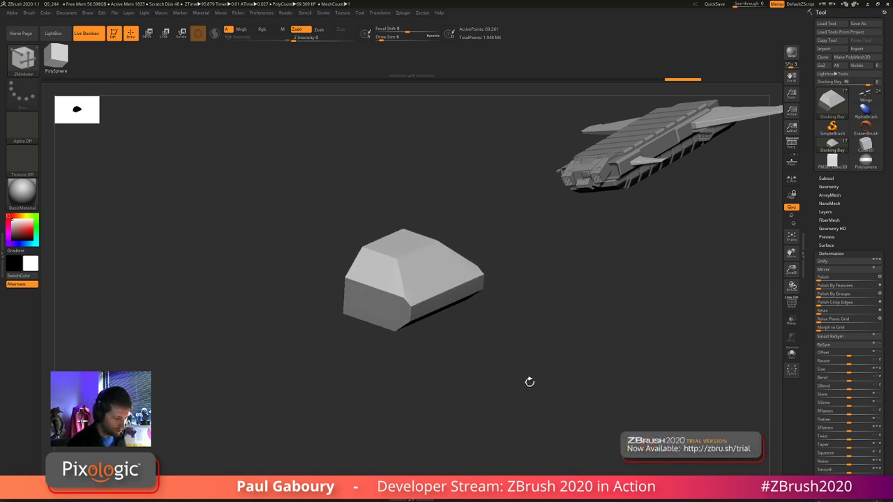
key(shift+f)
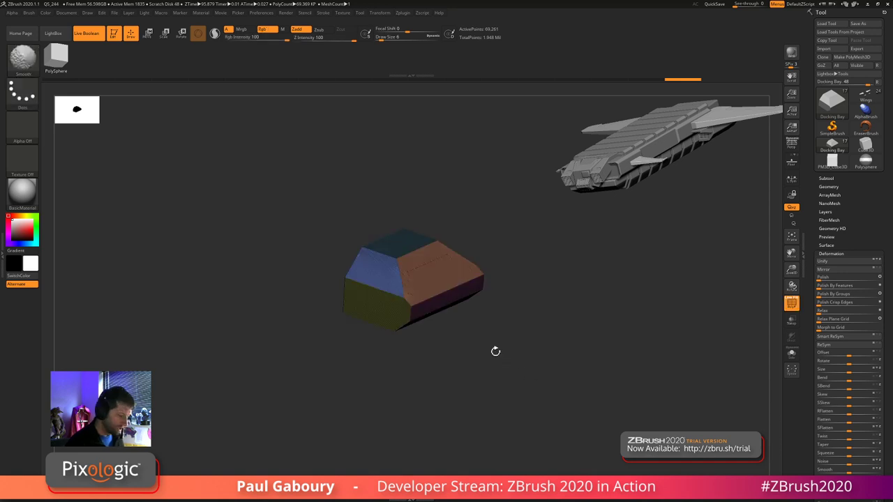
- Examine the polished polygroup borders up close with the polyframe on, and the plain shaded surface without it
ctrl+right_drag(495, 351, 531, 304)
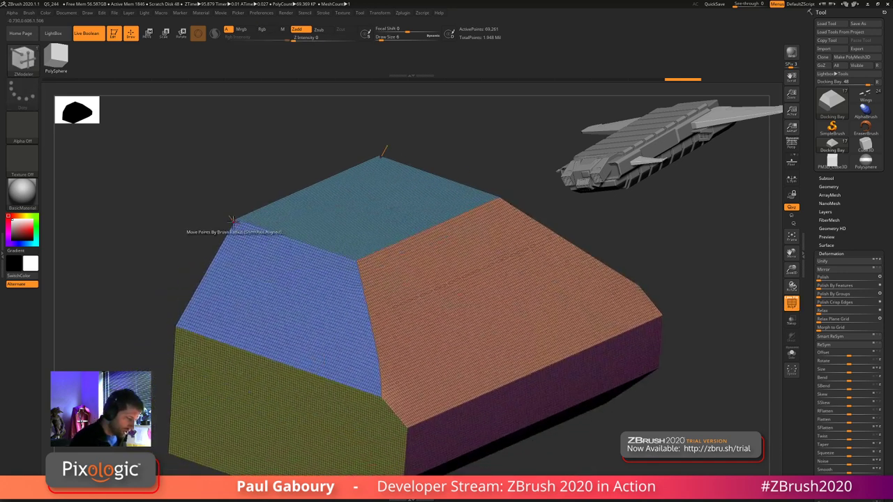
alt+right_drag(542, 406, 514, 358)
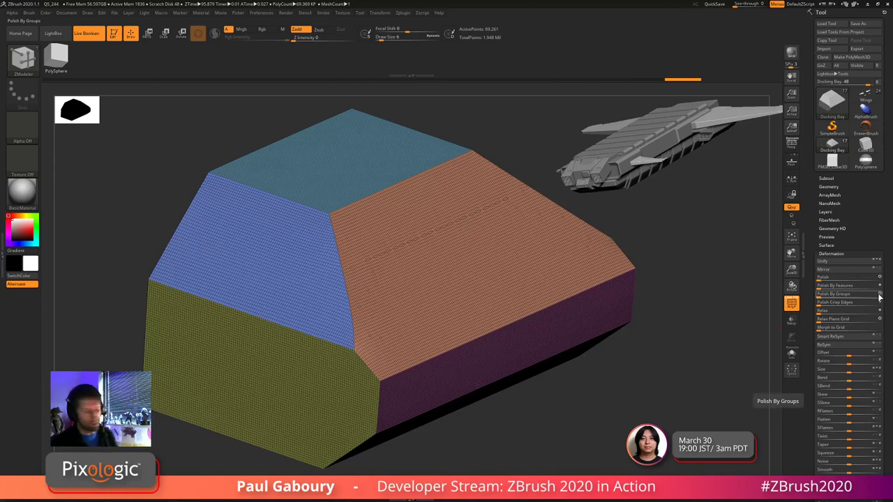
key(ctrl+1)
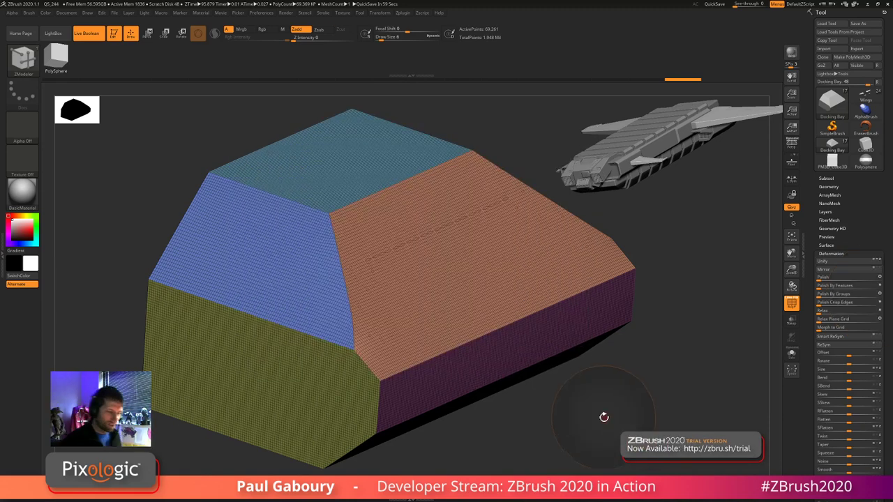
drag(603, 418, 612, 412)
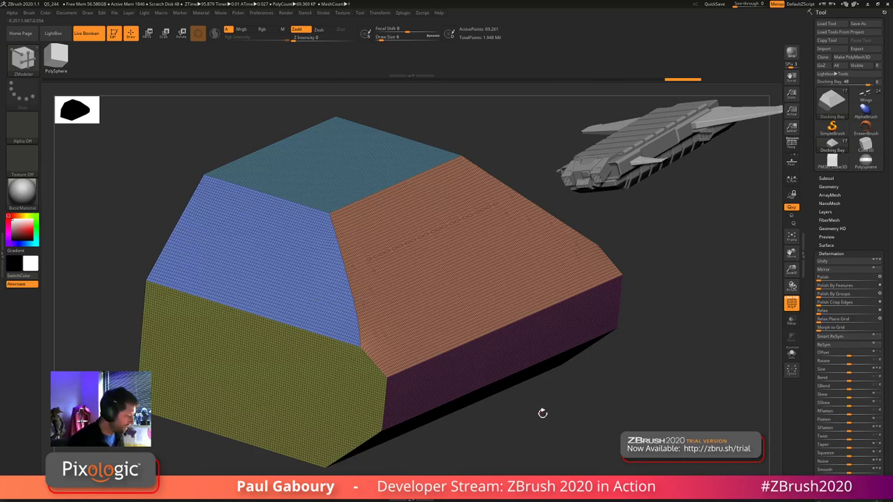
key(shift+f)
ctrl+right_drag(564, 416, 514, 446)
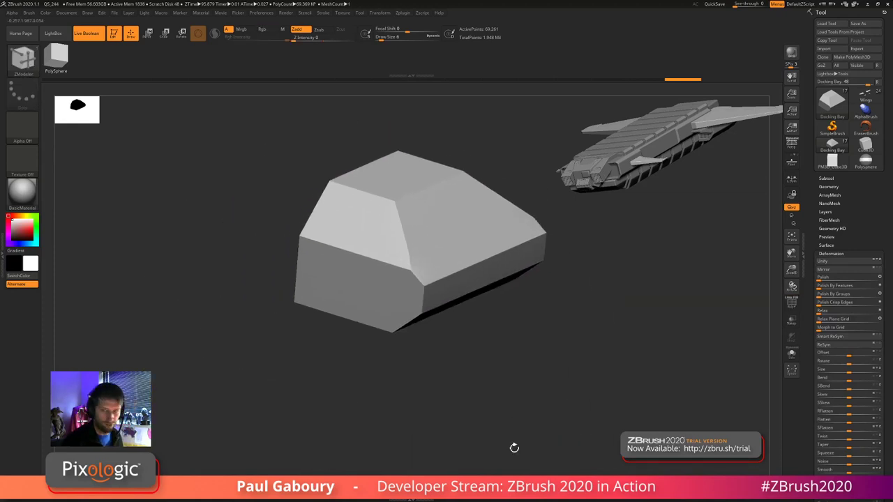
mouse_move(545, 384)
ctrl+right_down()
mouse_move(545, 394)
mouse_move(553, 391)
ctrl+right_up()
alt+right_drag(554, 391, 541, 409)
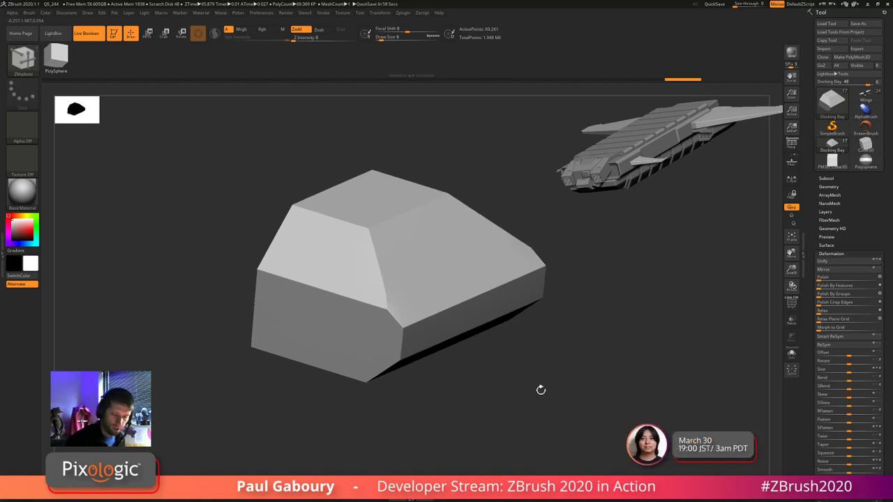
- Polish the docking bay mesh by groups again and re-apply the polish several times with Repeat To Active
drag(822, 296, 887, 296)
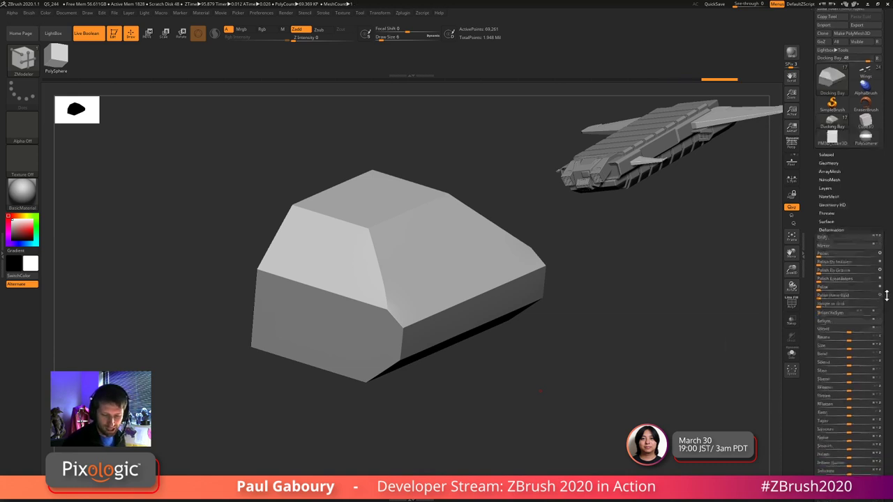
scroll(887, 297, down, 4)
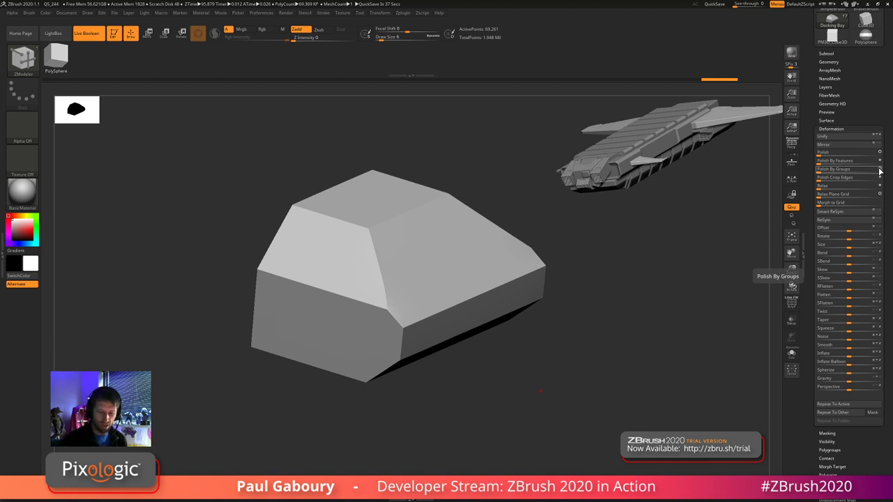
click(848, 408)
click(847, 407)
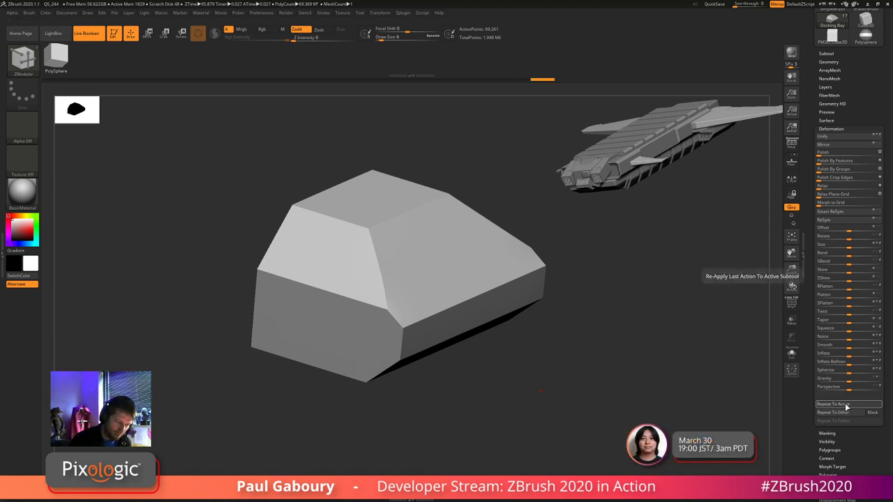
click(846, 408)
click(846, 408)
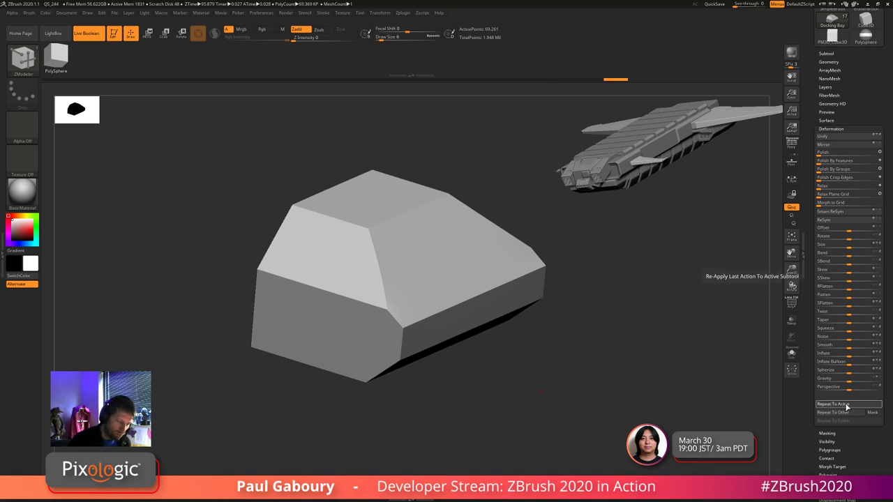
click(847, 407)
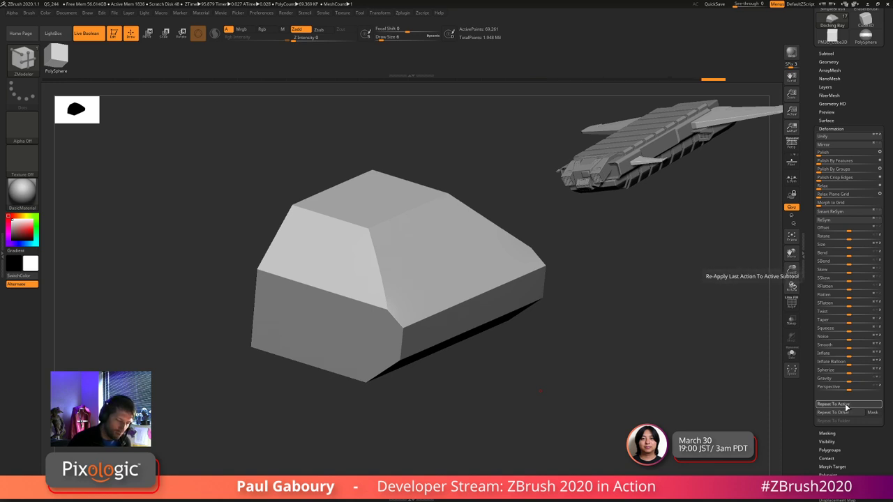
click(836, 170)
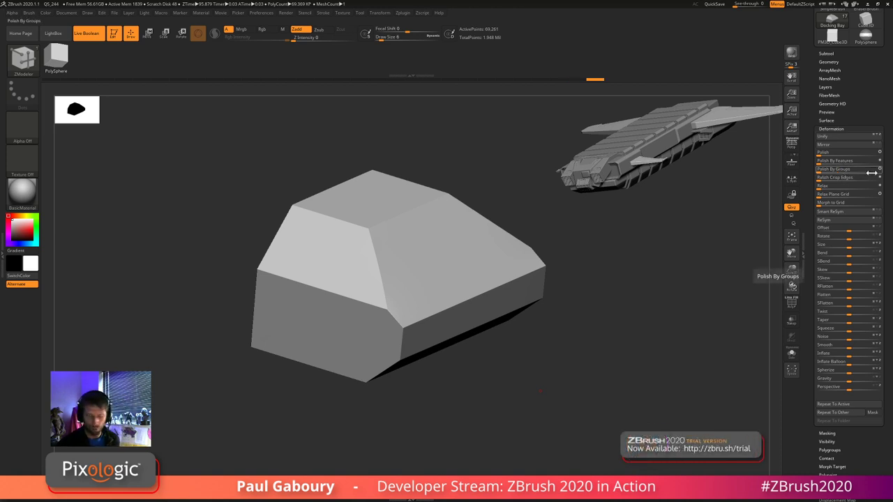
- Examine the flattened faces and sharp edges of the mesh from several angles, with and without the polyframe
drag(572, 418, 566, 382)
key(shift+f)
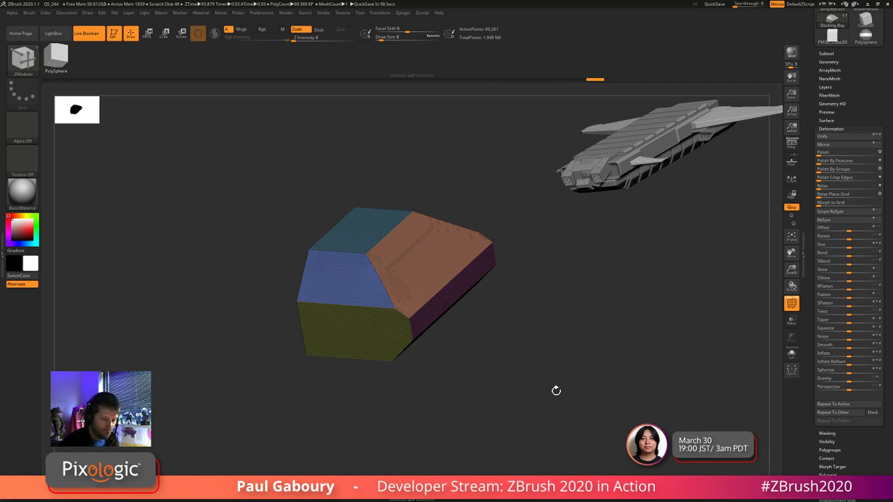
key(shift+f)
drag(624, 359, 576, 371)
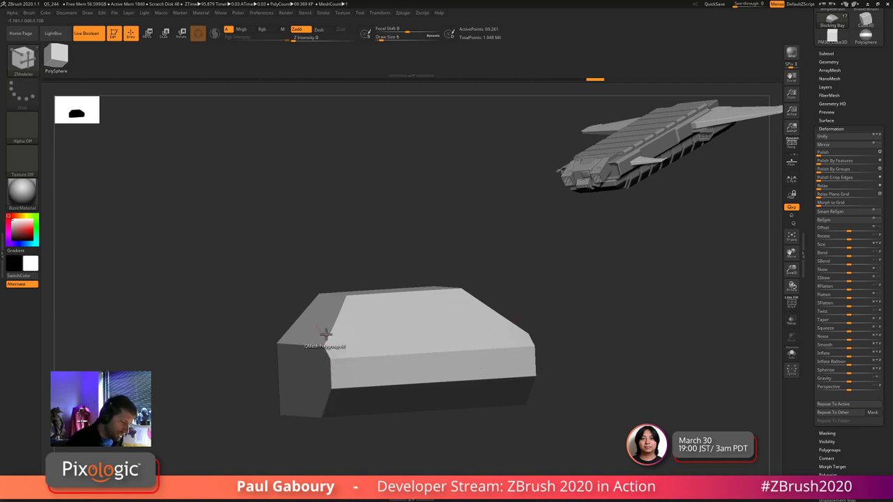
ctrl+right_drag(613, 391, 545, 413)
drag(545, 413, 599, 406)
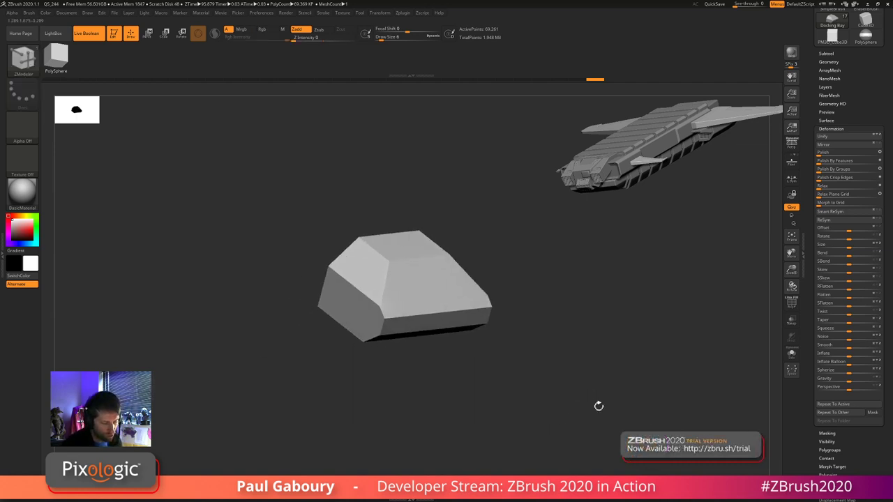
- Open the ZRemesher settings in the Geometry options and set SmoothGroups to 0
click(829, 62)
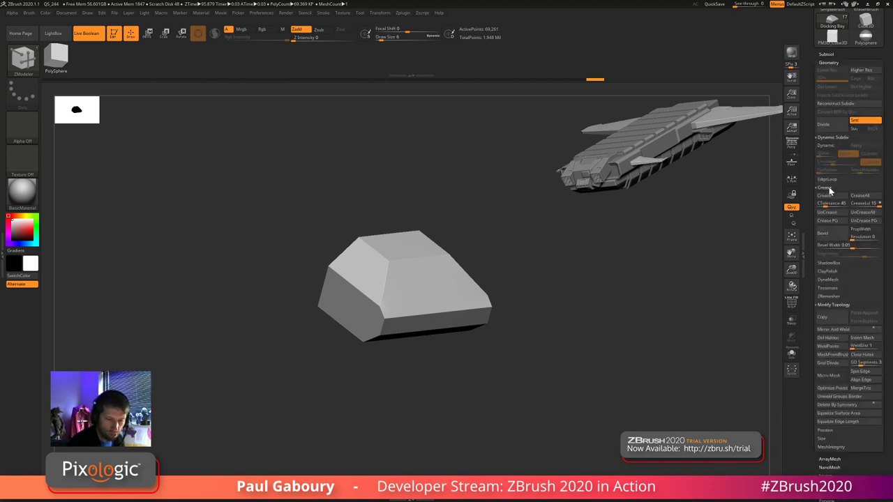
click(829, 188)
click(835, 138)
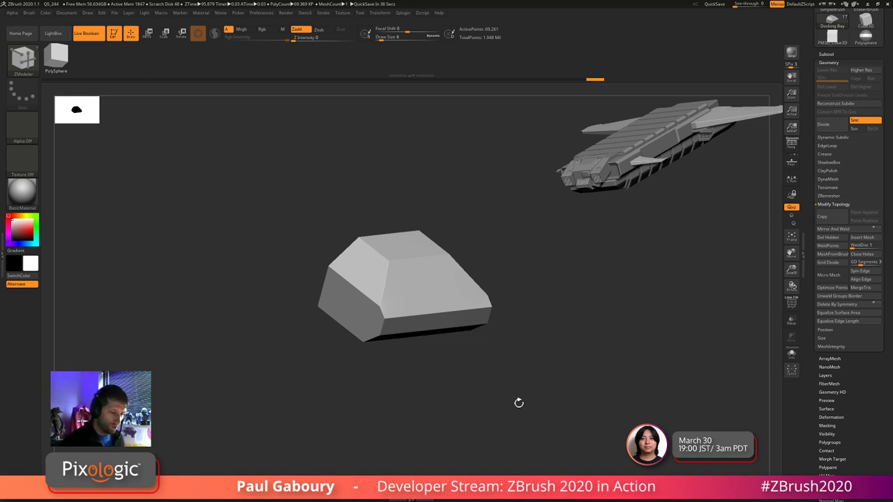
drag(519, 403, 503, 373)
click(832, 196)
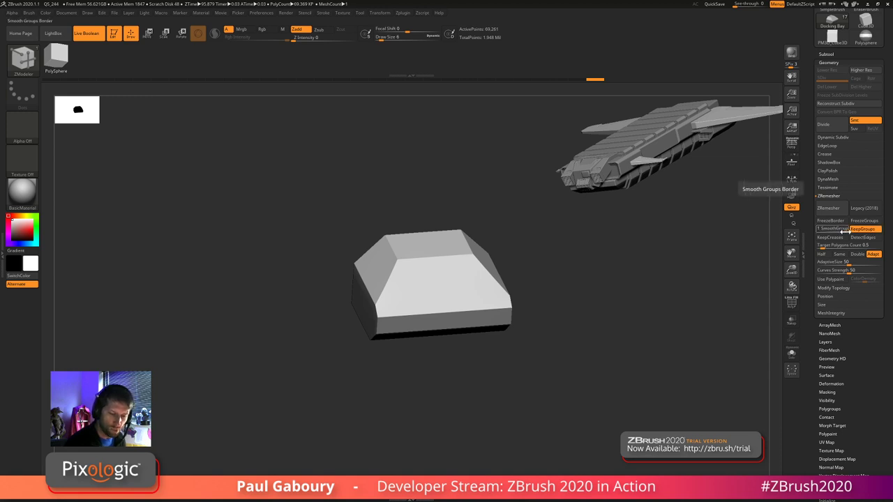
drag(845, 231, 819, 230)
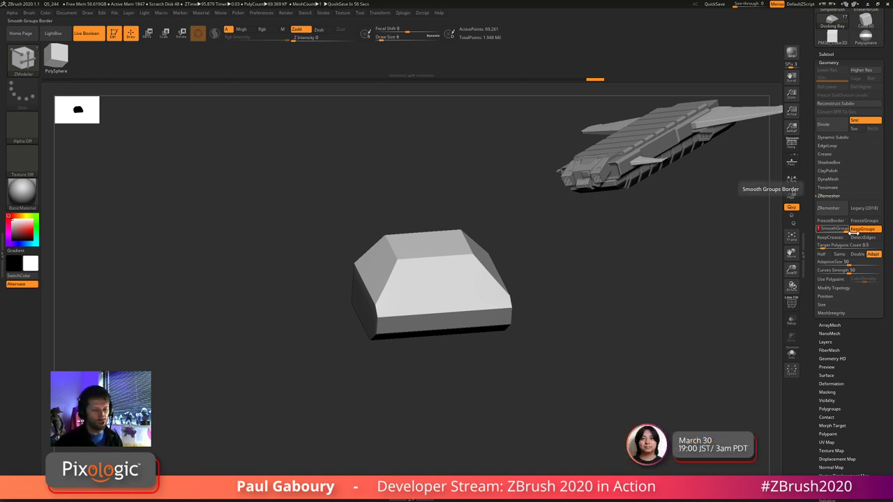
drag(844, 231, 823, 231)
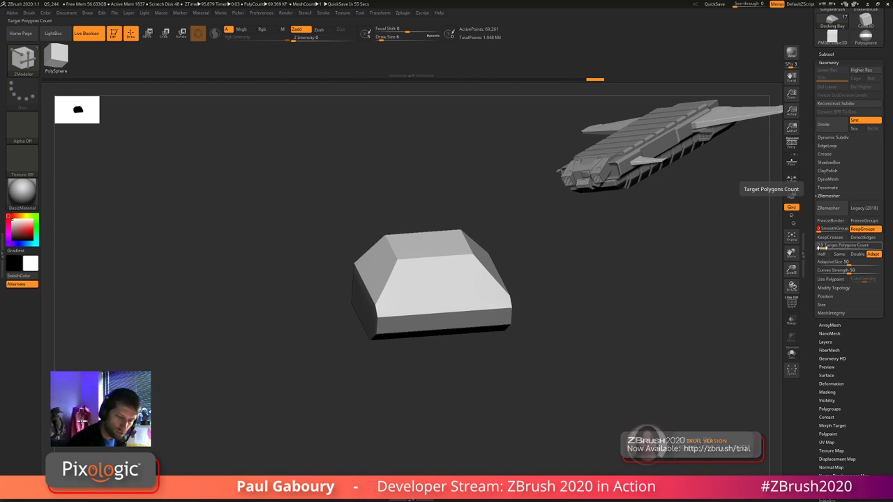
- ZRemesh the docking bay mesh with a target polygons count of 0.5 and inspect the new topology with the polyframe on
click(822, 247)
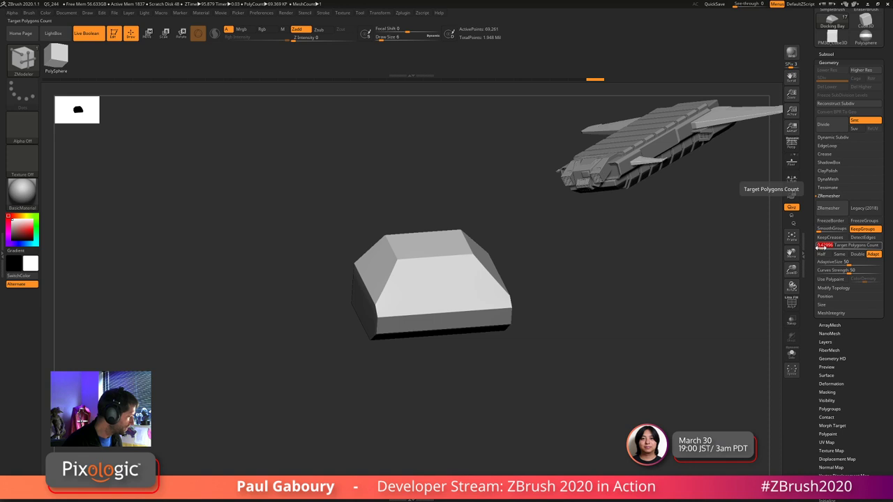
text(5)
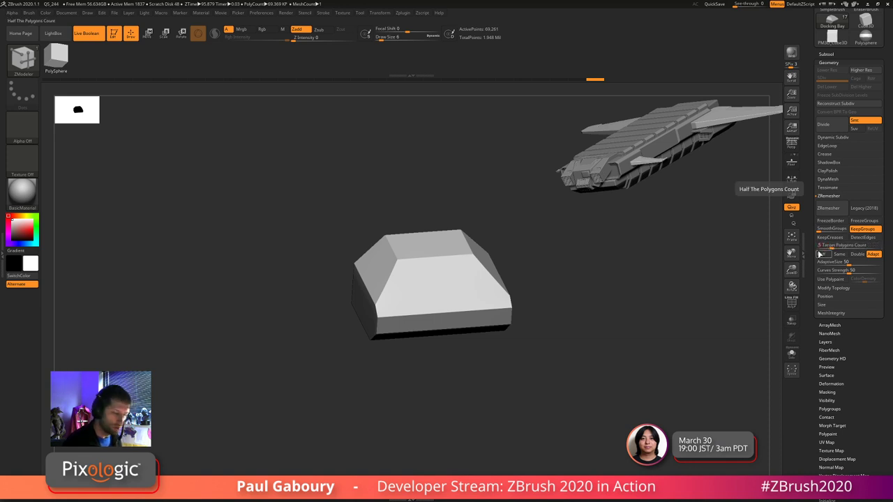
click(829, 208)
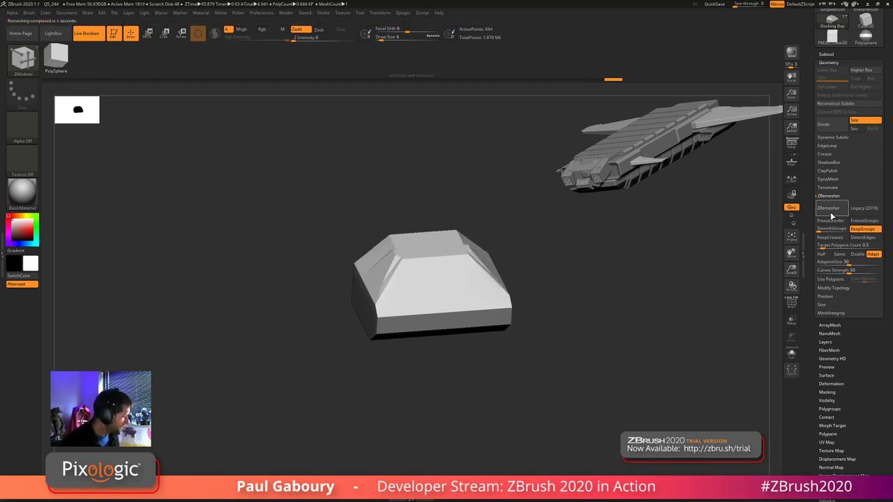
key(shift+f)
mouse_move(504, 367)
mouse_down()
mouse_move(546, 386)
mouse_move(492, 339)
mouse_move(607, 404)
mouse_up()
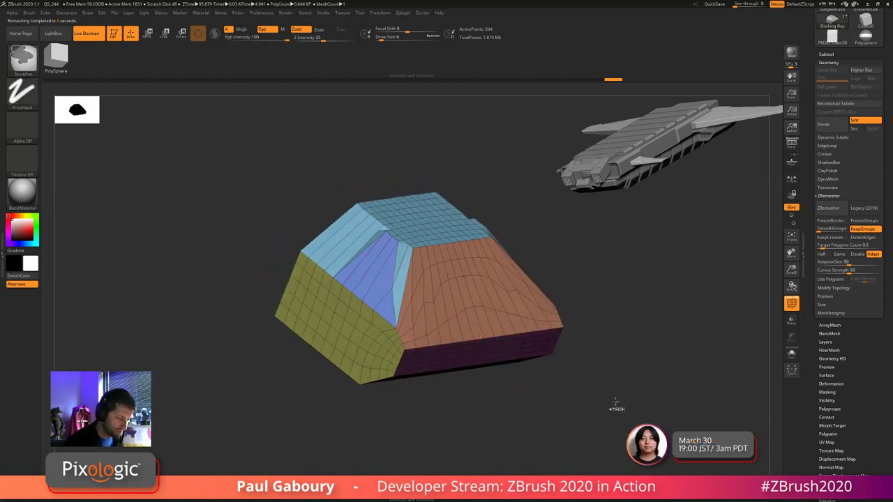
- Undo the last remesh, ZRemesh the docking bay with a target polygons count of 2, and undo that result
key(ctrl+z)
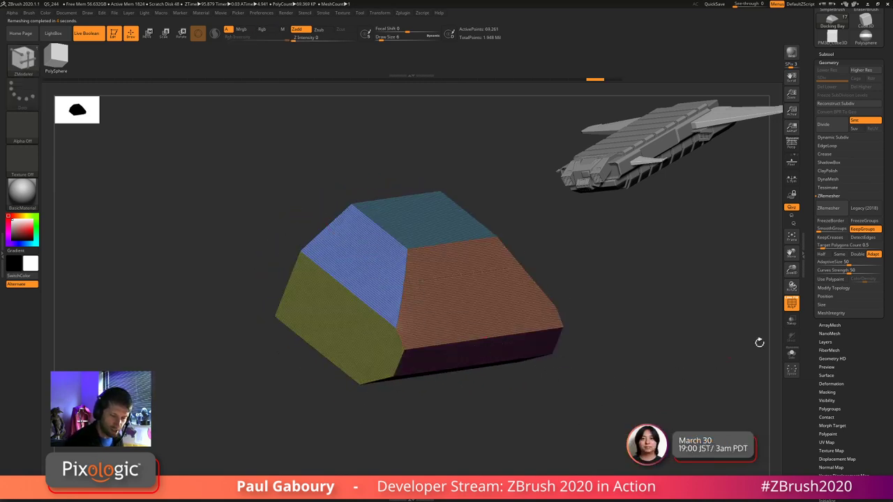
click(821, 248)
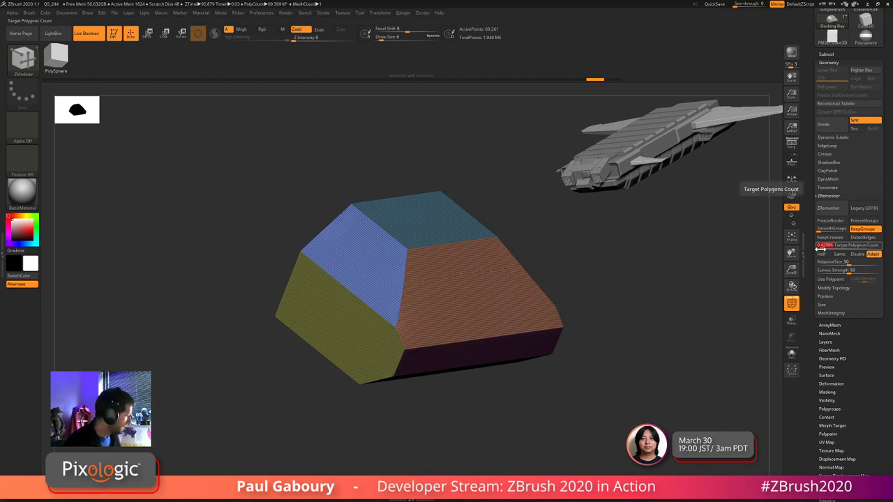
text(2)
drag(820, 248, 822, 246)
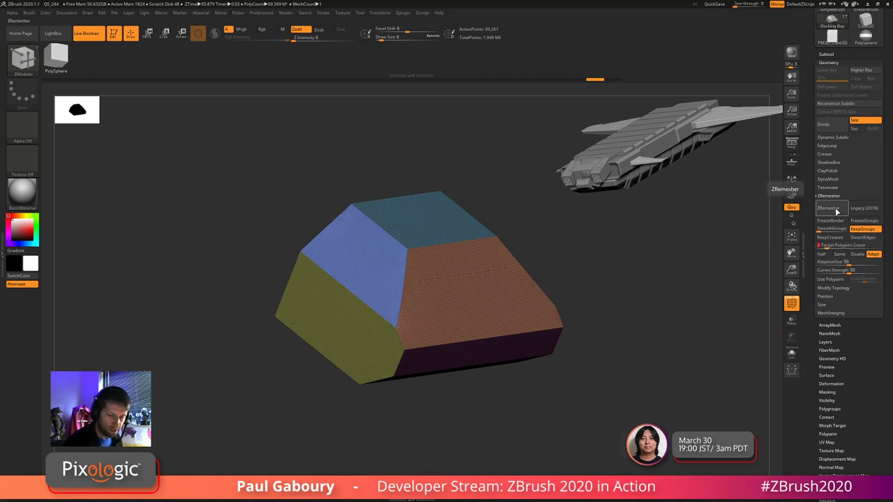
click(831, 209)
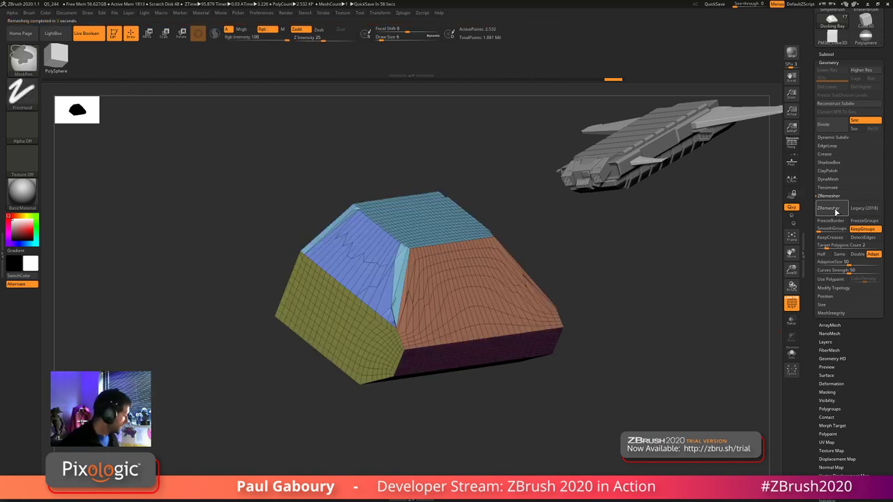
key(ctrl+z)
- Try smoothing the docking bay's upper and front edges with a draw size of 116, and undo the strokes
ctrl+right_drag(494, 354, 612, 295)
key(s)
drag(611, 298, 628, 299)
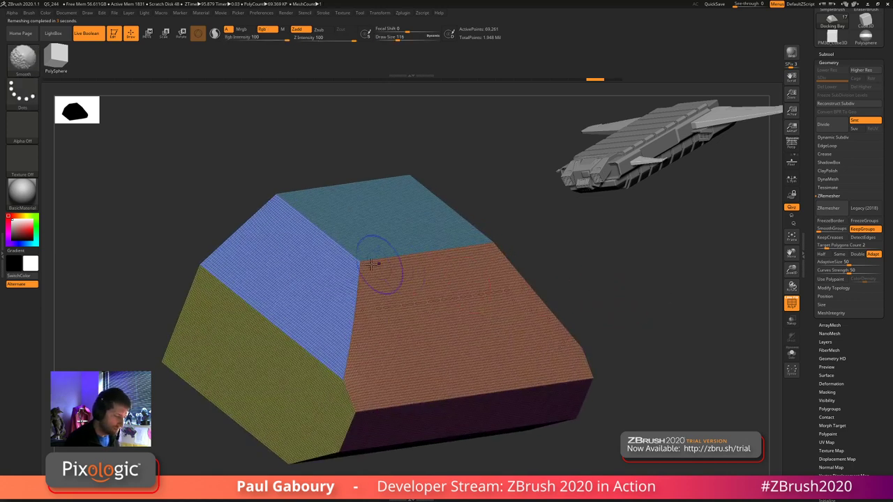
mouse_move(377, 263)
shift+mouse_down()
mouse_move(282, 199)
mouse_move(412, 263)
mouse_move(454, 258)
shift+mouse_up()
alt+right_drag(384, 293, 419, 314)
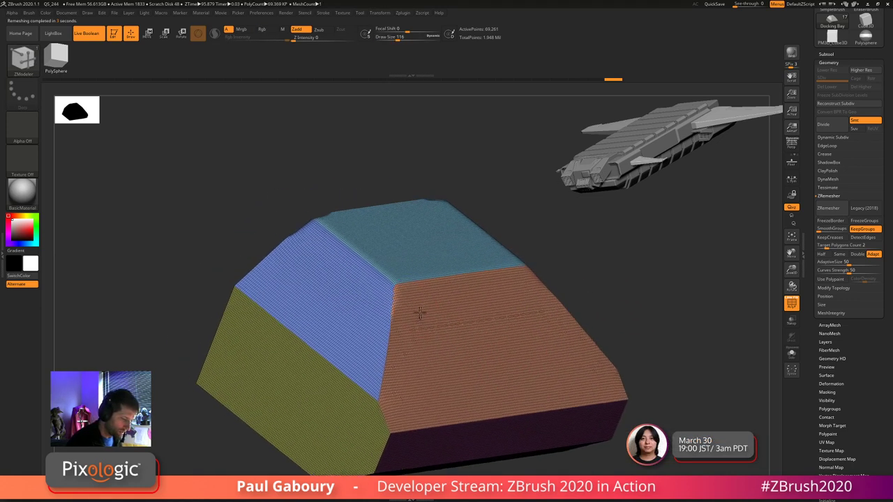
shift+drag(384, 399, 244, 296)
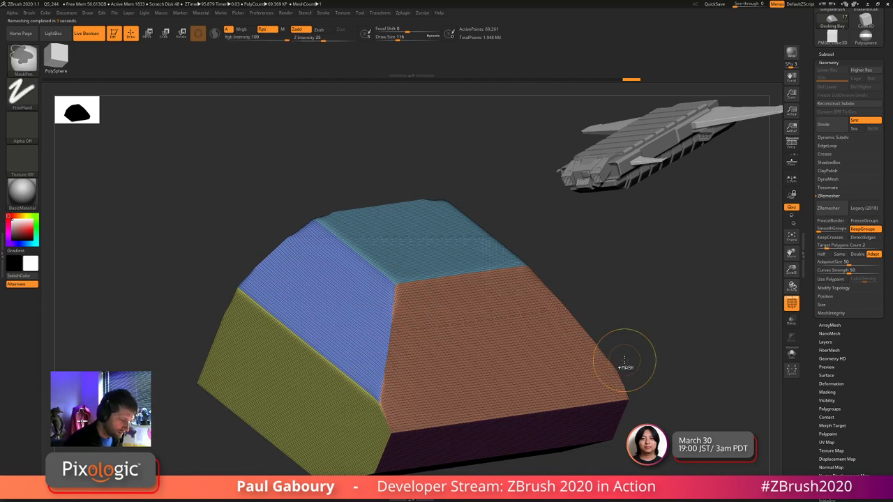
key(ctrl+z)
key(ctrl+z)
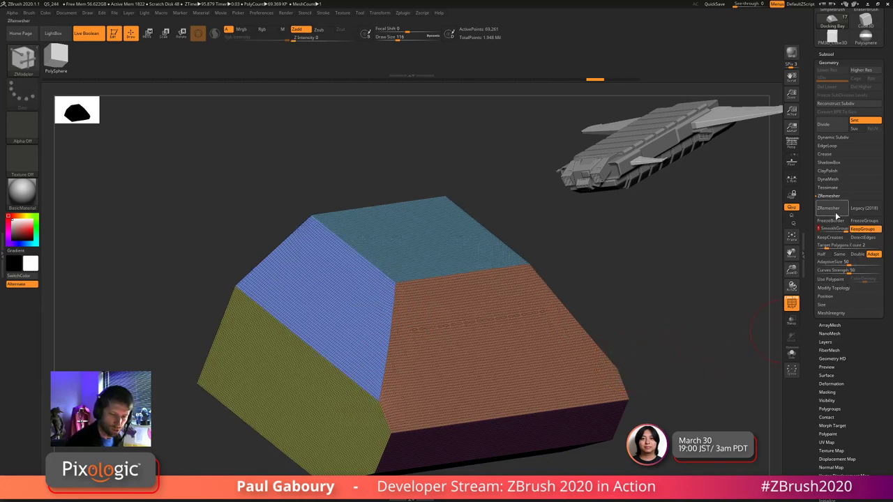
- Set SmoothGroups to 1, ZRemesh the docking bay again, and undo the remesh
click(834, 211)
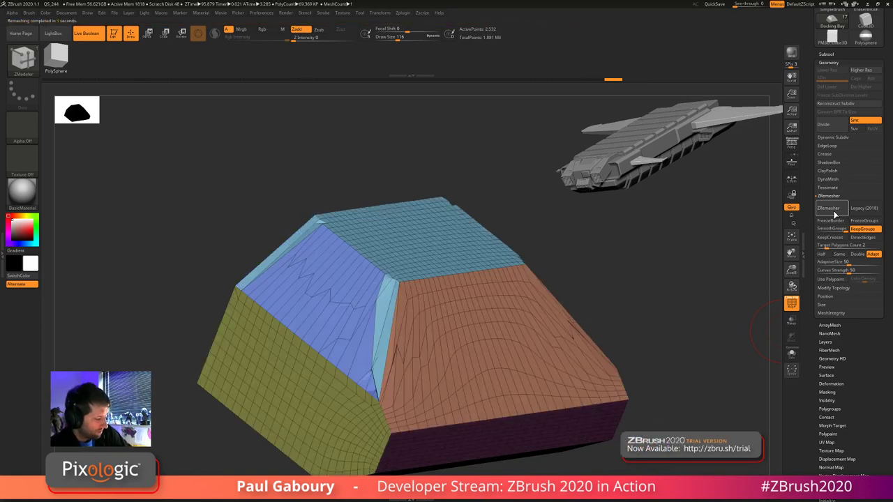
alt+drag(621, 417, 556, 418)
key(ctrl+z)
ctrl+right_drag(414, 291, 693, 371)
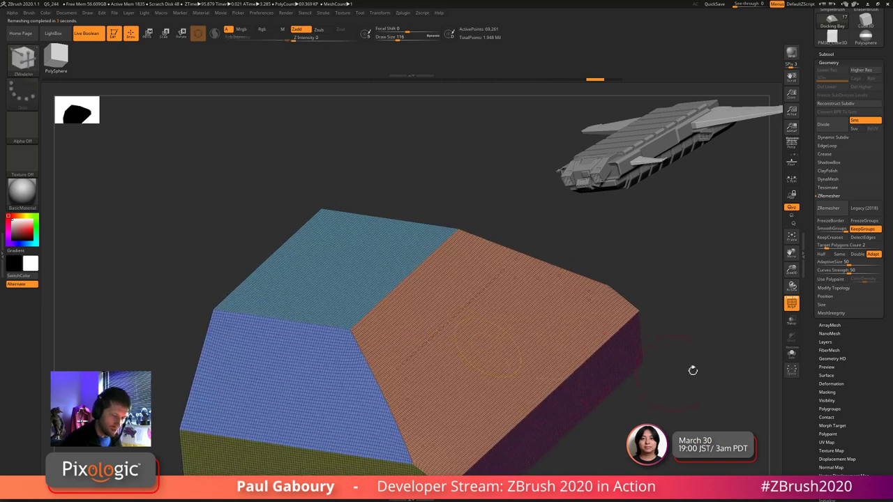
- Set the target polygons count to 5 and ZRemesh the docking bay twice, undoing each result
click(849, 248)
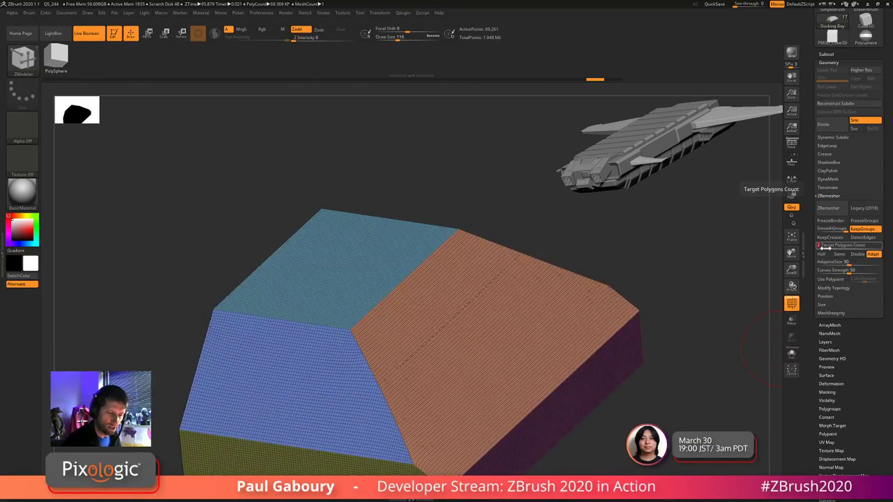
click(828, 209)
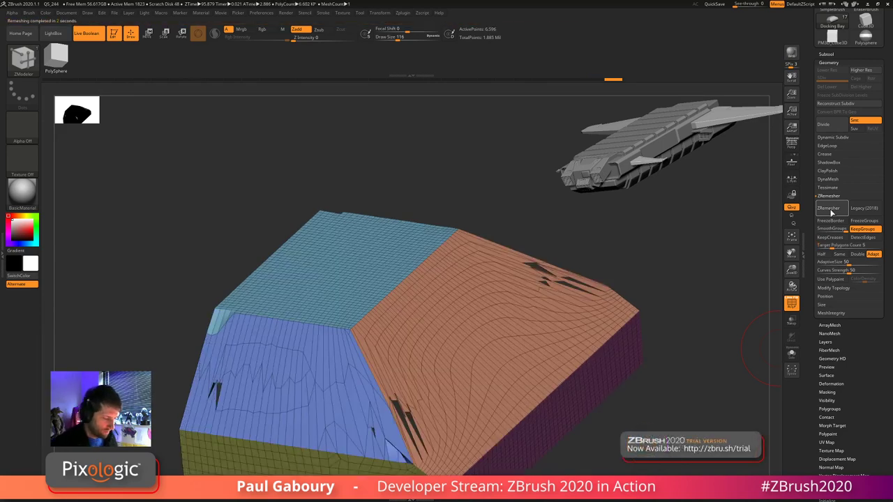
alt+right_drag(634, 417, 598, 370)
key(ctrl+z)
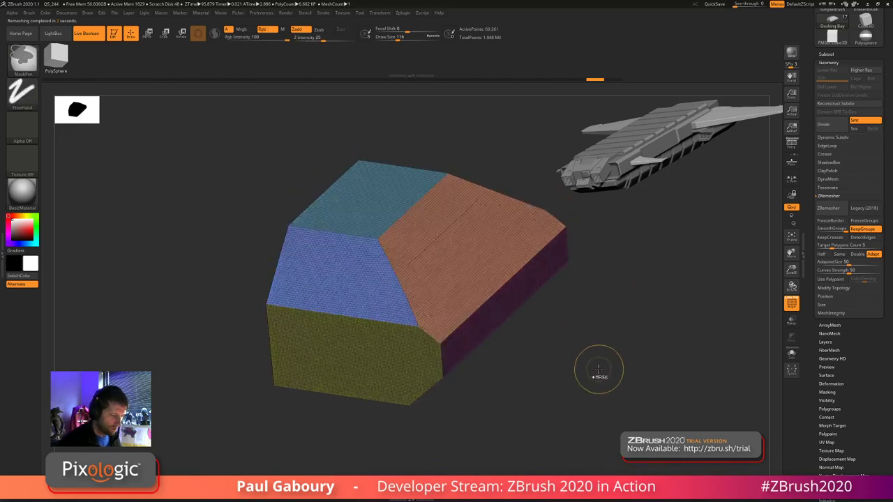
click(828, 209)
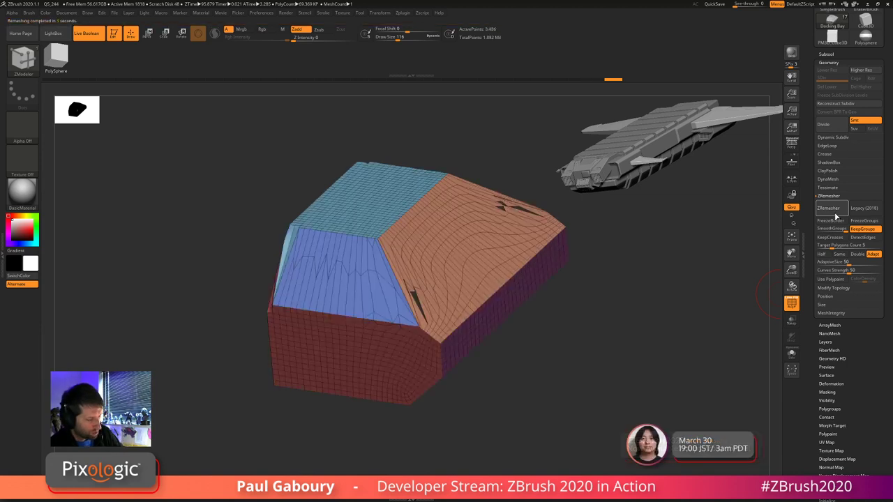
key(ctrl+z)
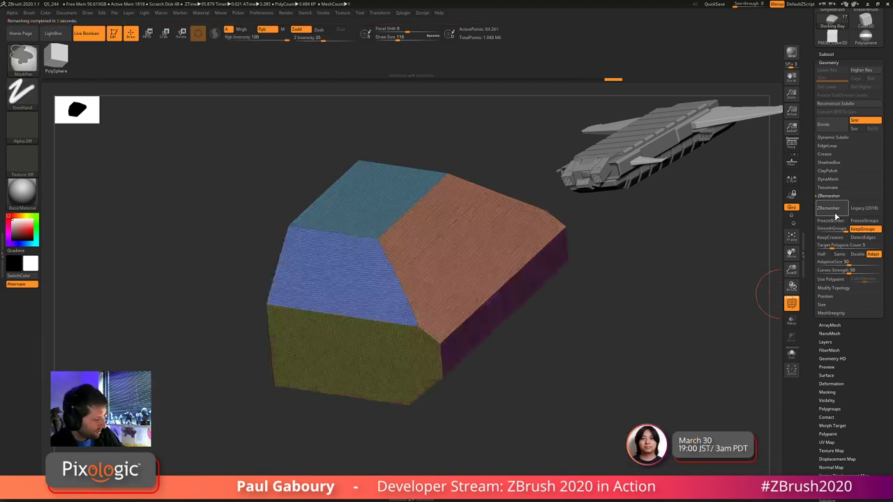
- Try a DynaMesh of the docking bay at resolution 128 with Groups off, and undo it
drag(566, 405, 604, 377)
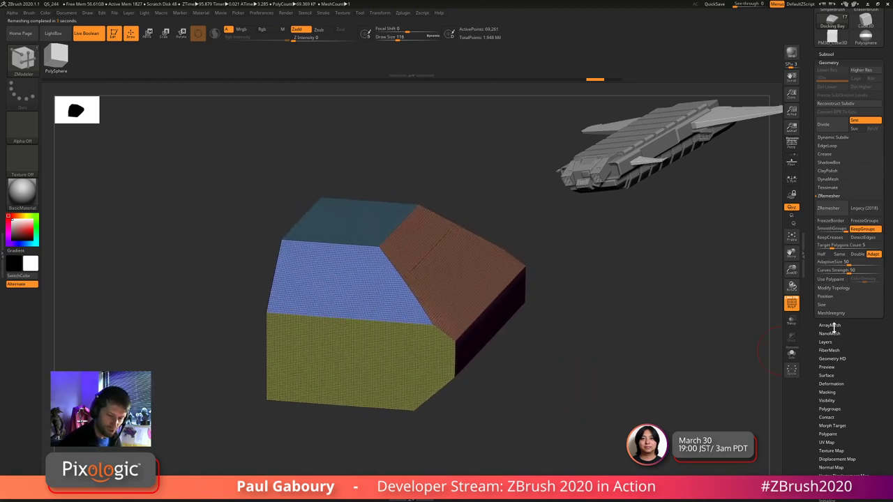
key(shift)
click(828, 180)
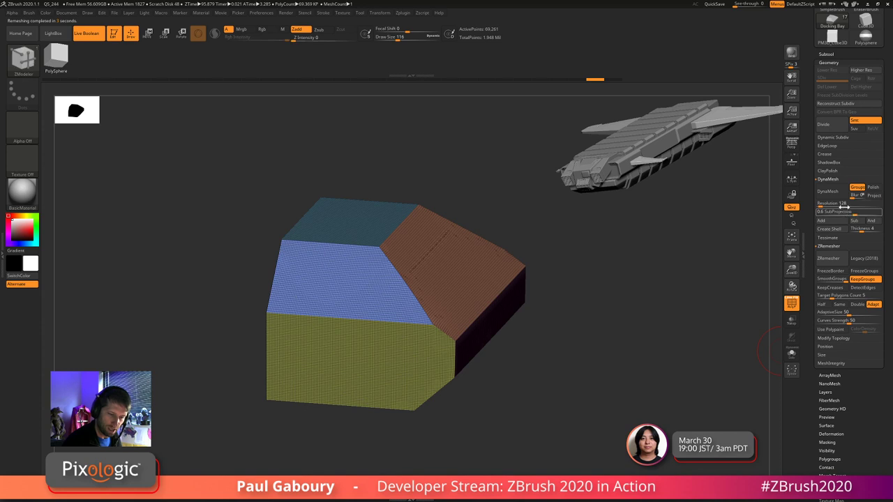
click(857, 187)
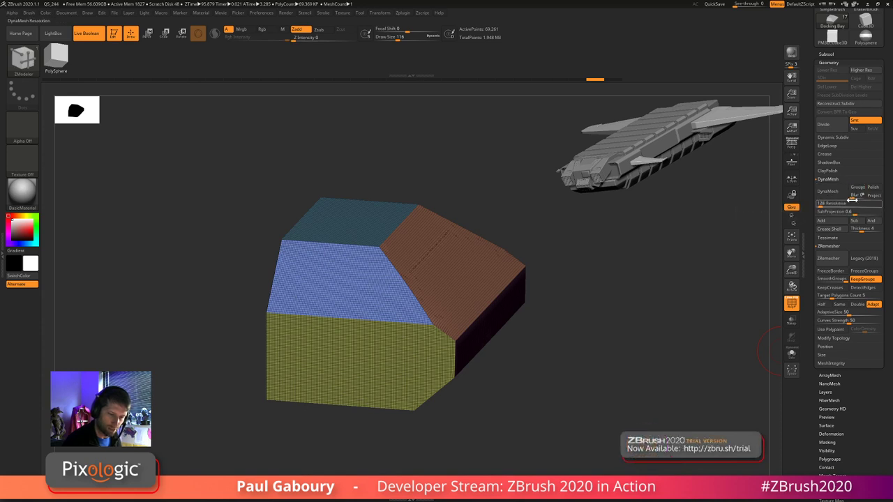
click(832, 191)
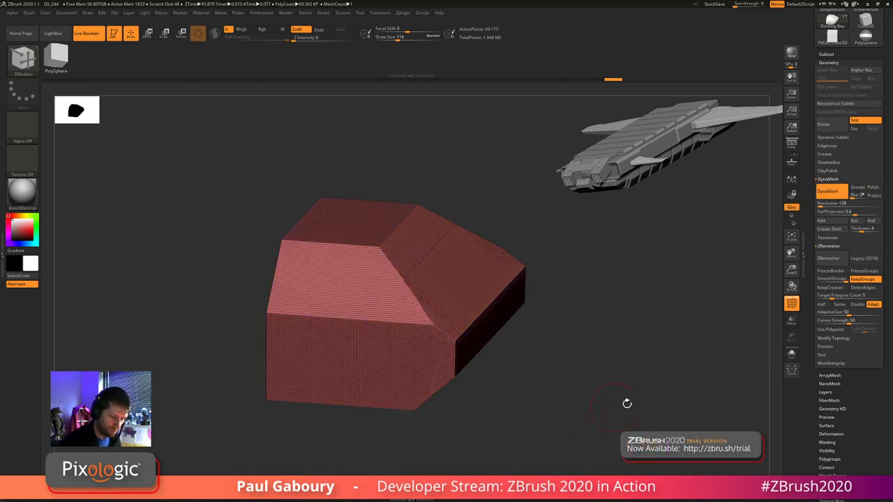
key(ctrl)
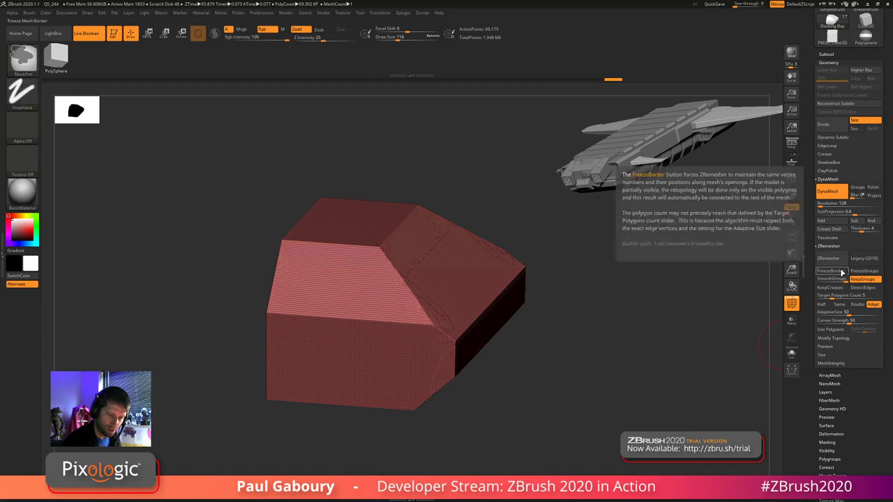
key(ctrl+z)
- DynaMesh the docking bay at resolution 128 with Groups on, and re-DynaMesh it with Groups off
click(844, 55)
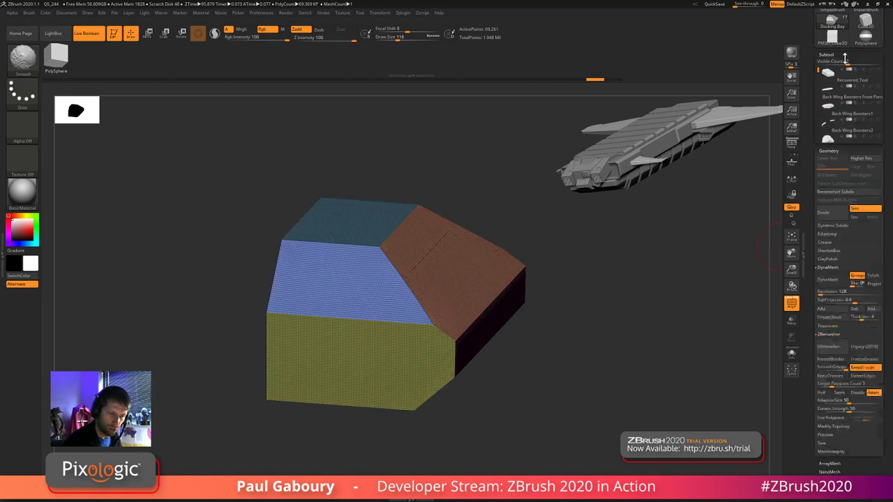
mouse_move(868, 139)
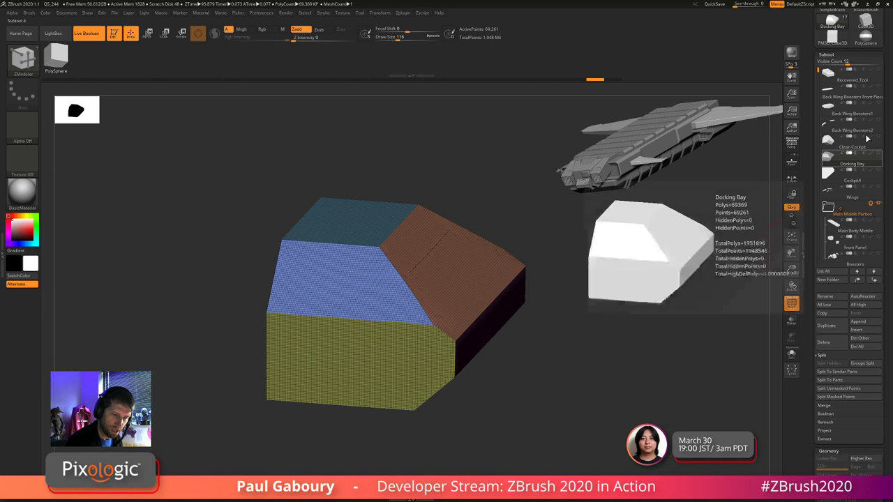
click(828, 54)
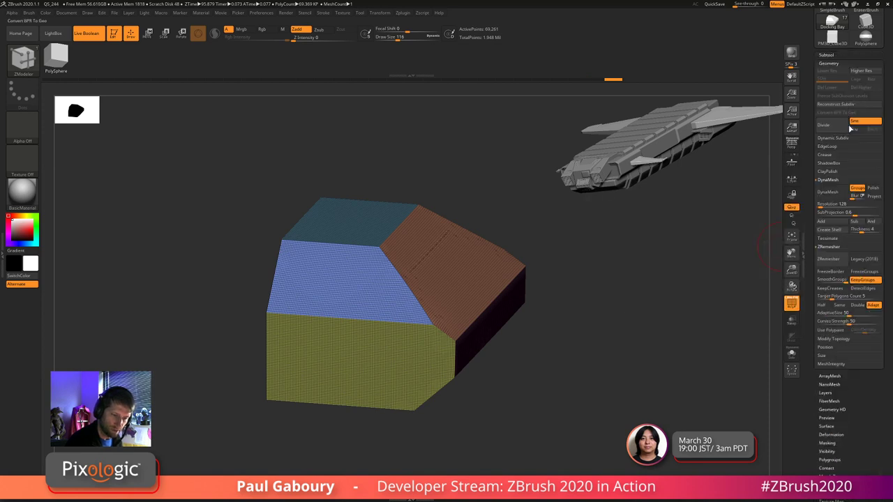
click(829, 192)
key(ctrl)
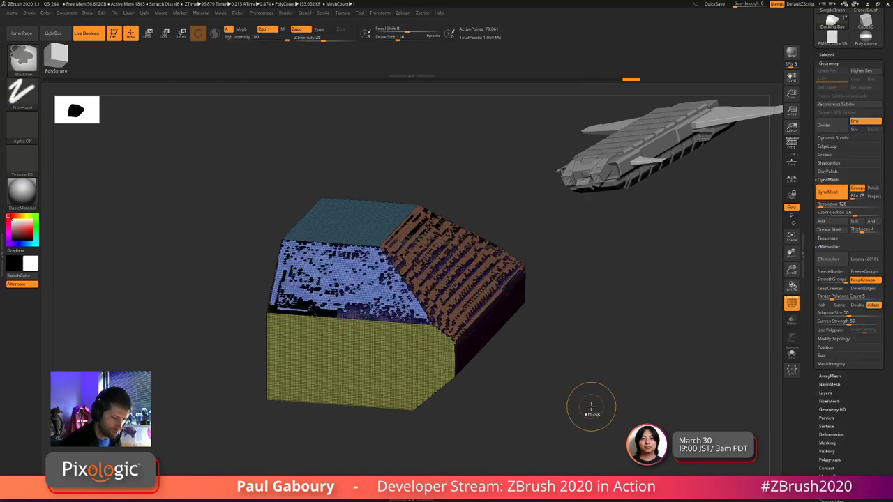
mouse_move(591, 408)
ctrl+mouse_down()
mouse_move(584, 416)
mouse_move(778, 345)
ctrl+mouse_up()
- ZRemesh the DynaMeshed docking bay with a target polygons count of 5, and undo the remesh
click(837, 262)
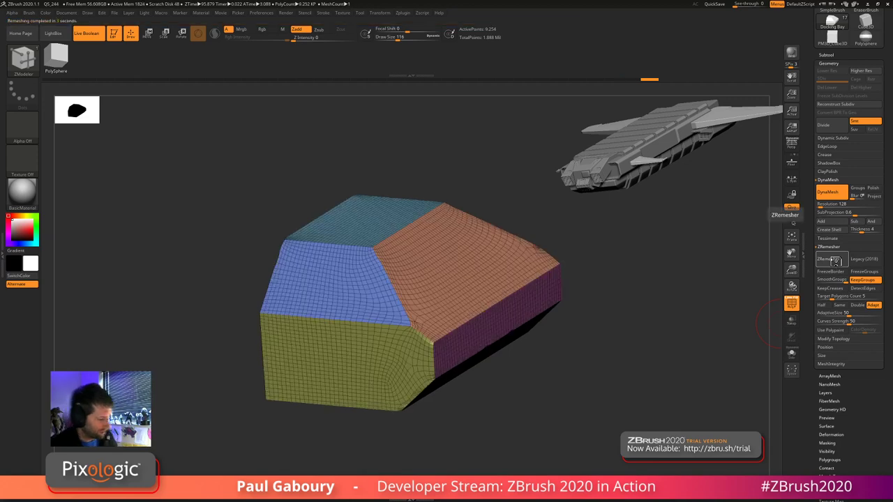
drag(558, 393, 584, 393)
key(ctrl+z)
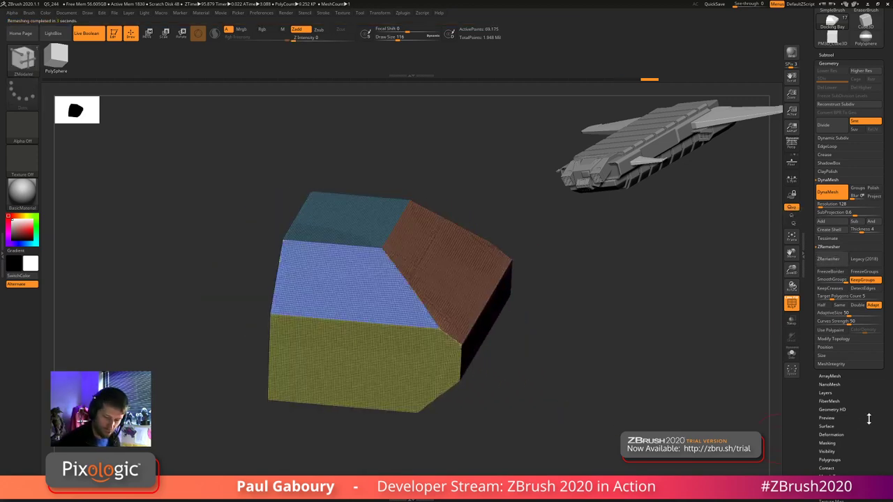
- Polish the docking bay mesh by groups and ZRemesh it with a target polygons count of 5
drag(869, 420, 868, 371)
click(839, 386)
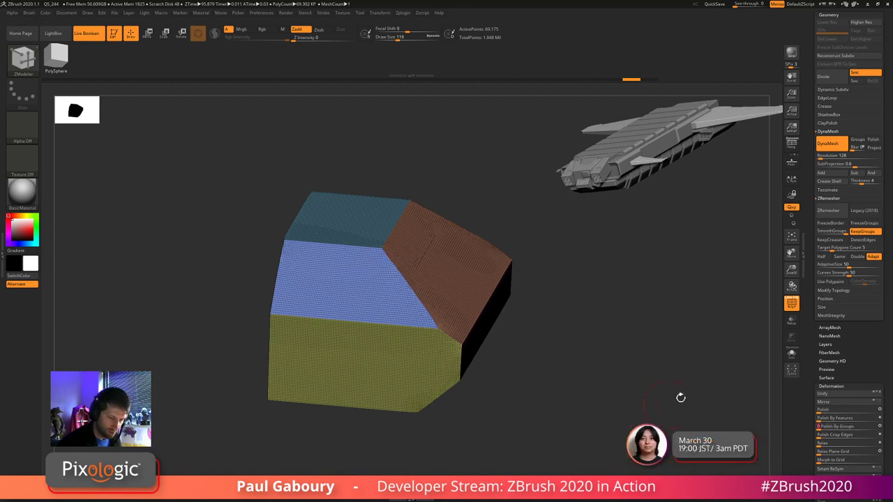
click(833, 212)
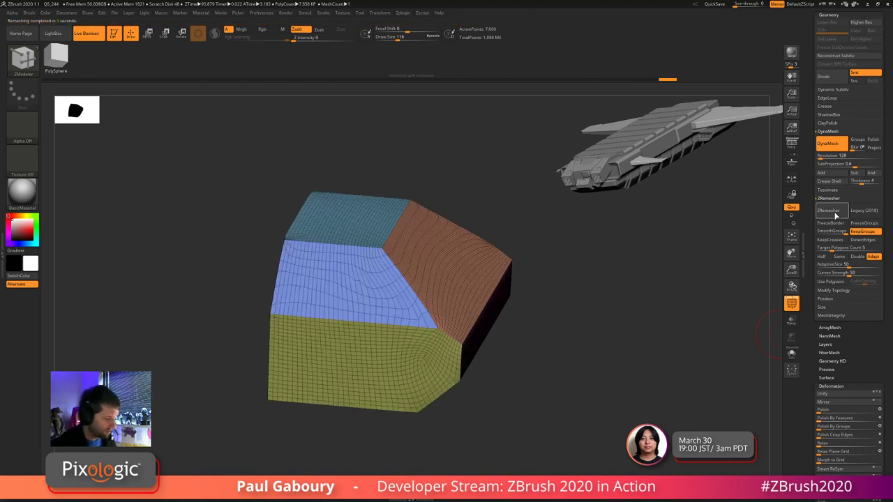
- Hide the polyframe, enable Dynamic Subdivision on the docking bay, and inspect its smoothed edges from several angles
drag(578, 383, 502, 370)
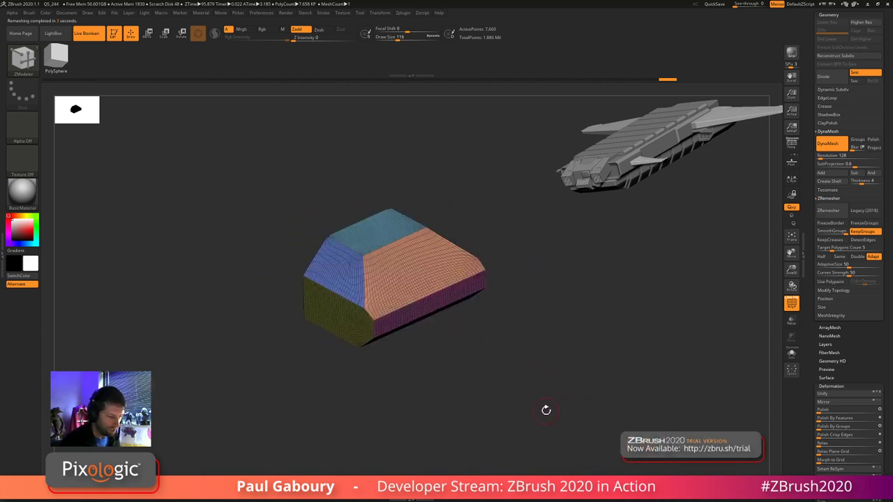
key(shift+f)
alt+drag(550, 402, 580, 365)
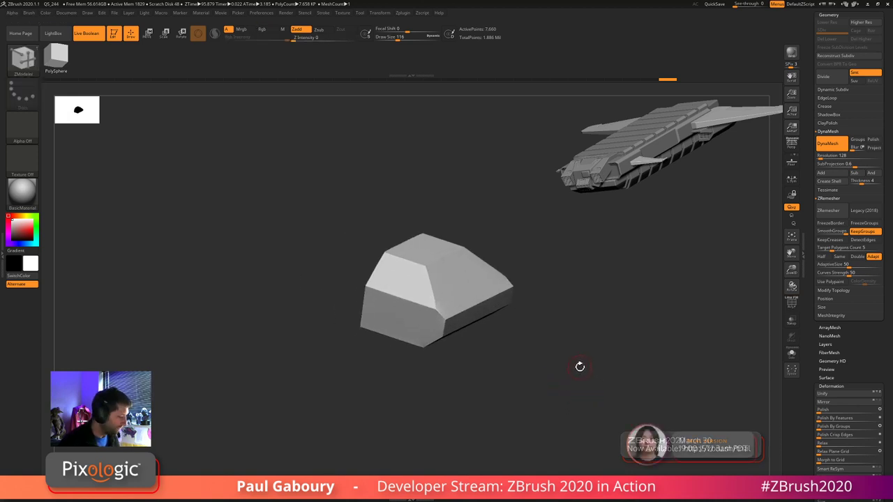
key(d)
ctrl+right_drag(533, 359, 528, 387)
alt+drag(564, 421, 576, 382)
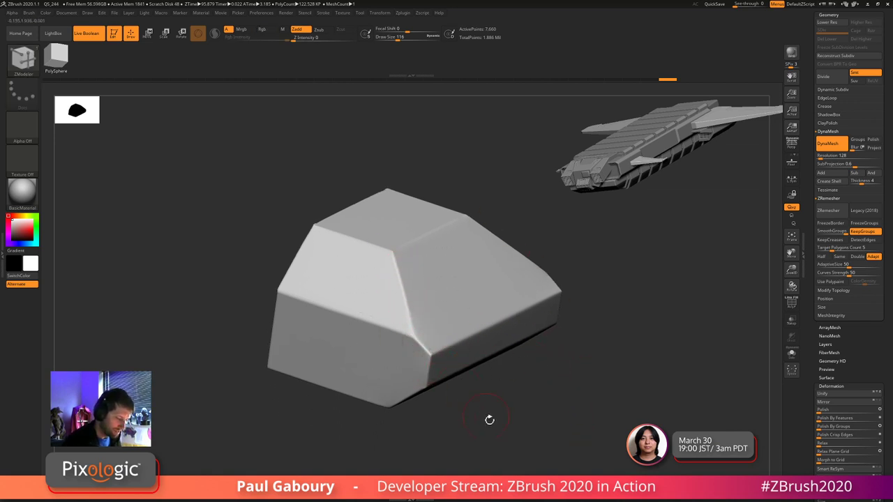
drag(489, 420, 485, 388)
ctrl+right_drag(640, 407, 631, 380)
mouse_move(632, 381)
mouse_down()
mouse_move(609, 417)
mouse_move(606, 394)
mouse_up()
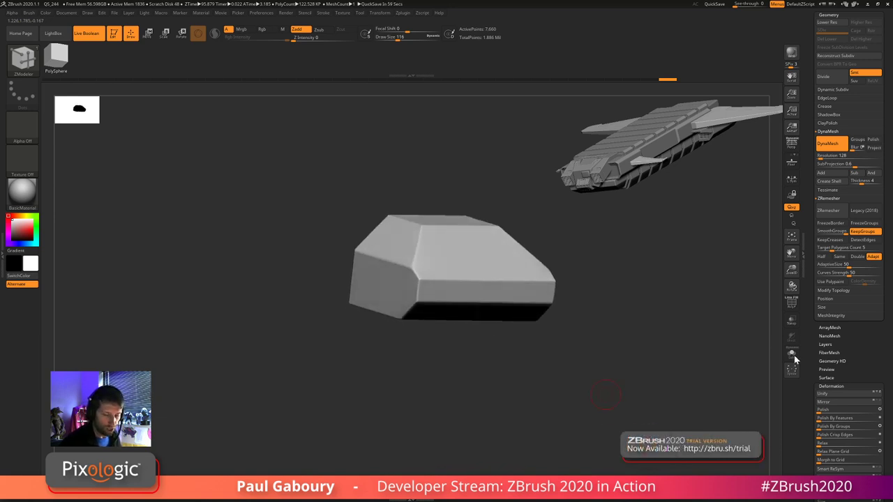
- Open the subtool list and display the whole ship around the docking bay
drag(808, 199, 811, 293)
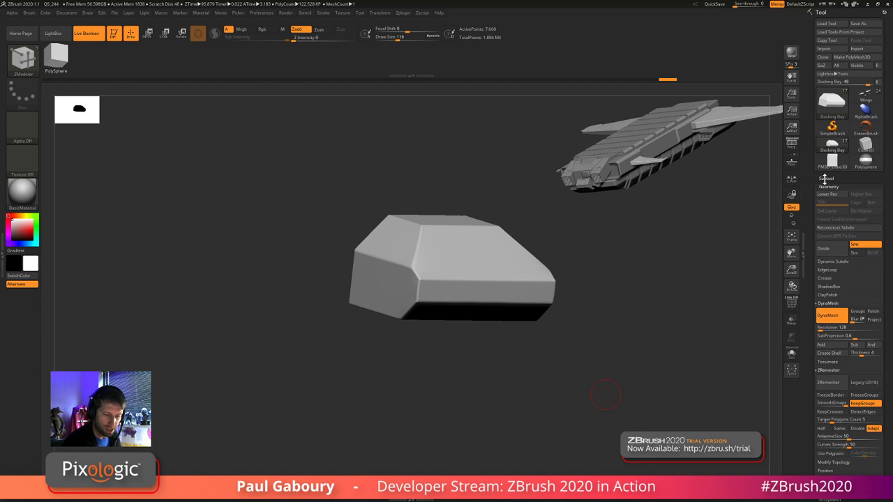
ctrl+right_drag(635, 382, 590, 399)
click(843, 180)
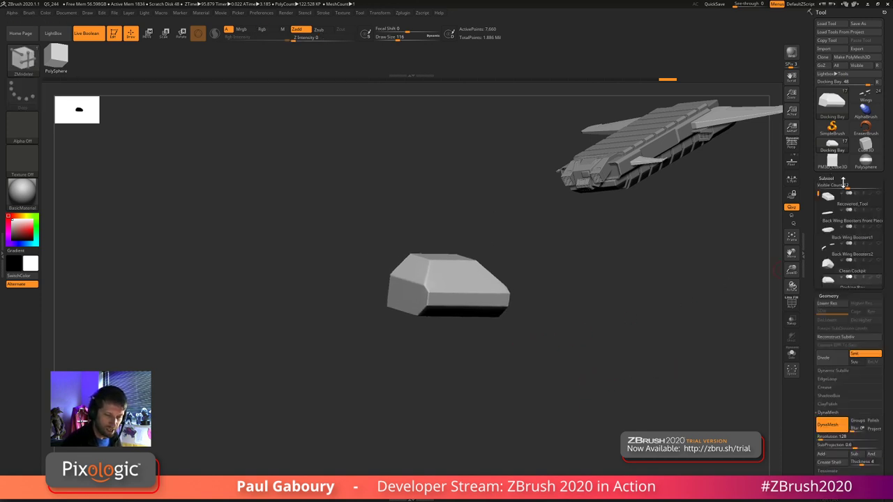
key(shift)
click(787, 320)
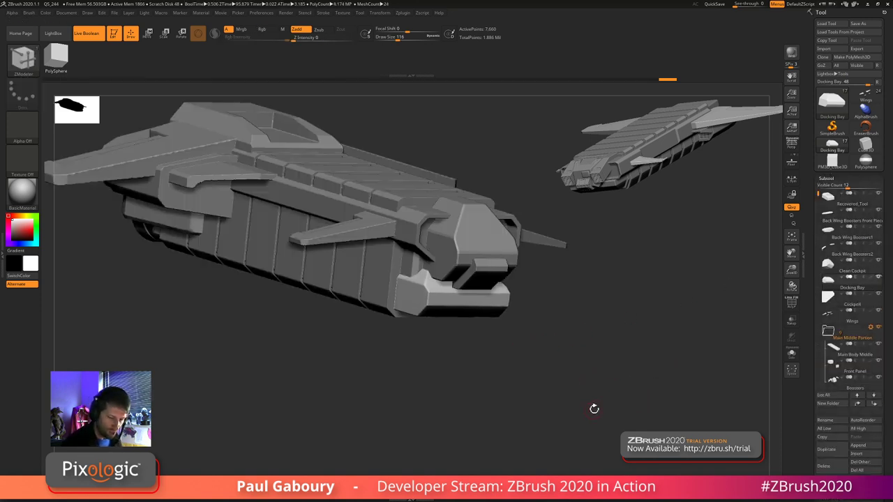
- View the ship's nose from the side and select the cockpit piece under it as the active subtool
mouse_move(592, 415)
mouse_down()
mouse_move(561, 411)
mouse_move(576, 421)
mouse_move(596, 412)
mouse_up()
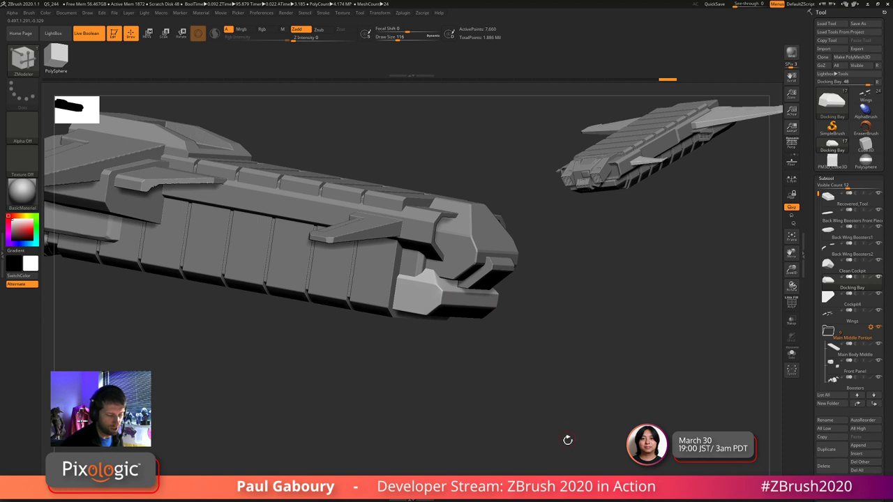
alt+click(498, 271)
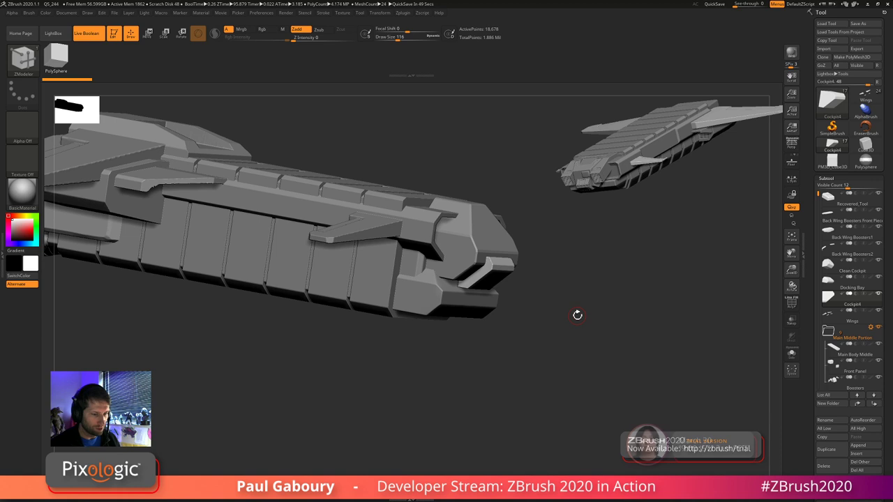
mouse_move(875, 298)
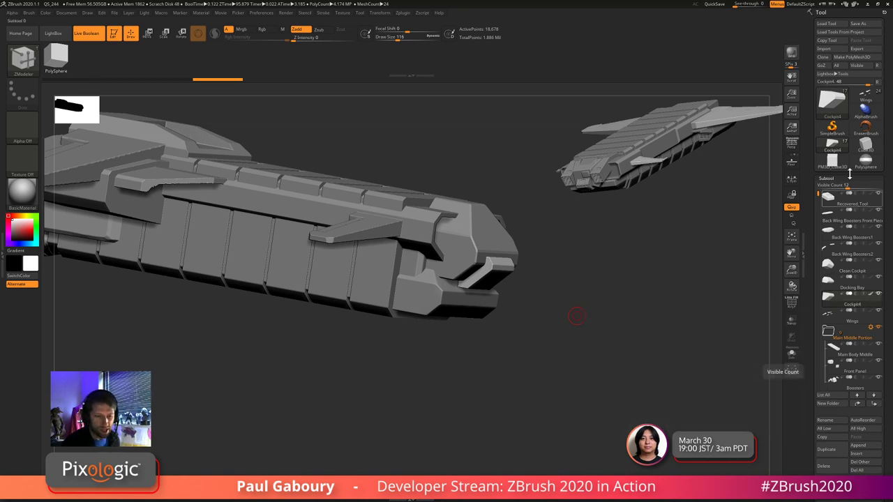
- Switch to the PolySphere tool, convert it to a DynaMesh at resolution 128 and show its polyframe
click(866, 161)
ctrl+right_drag(558, 382, 531, 406)
ctrl+drag(527, 414, 557, 377)
click(826, 179)
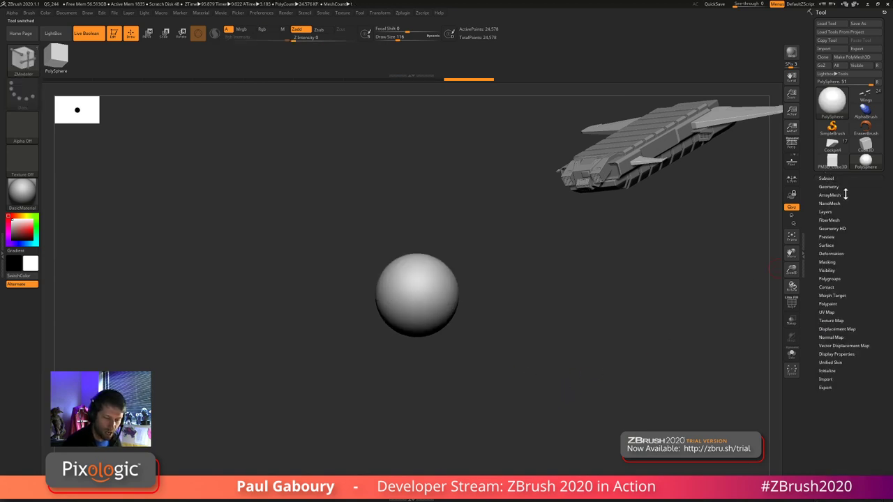
click(833, 186)
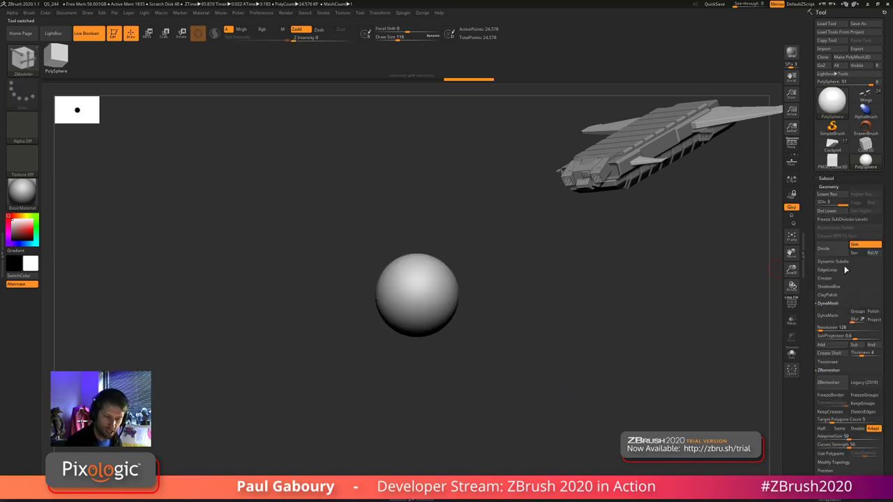
click(830, 317)
key(shift+f)
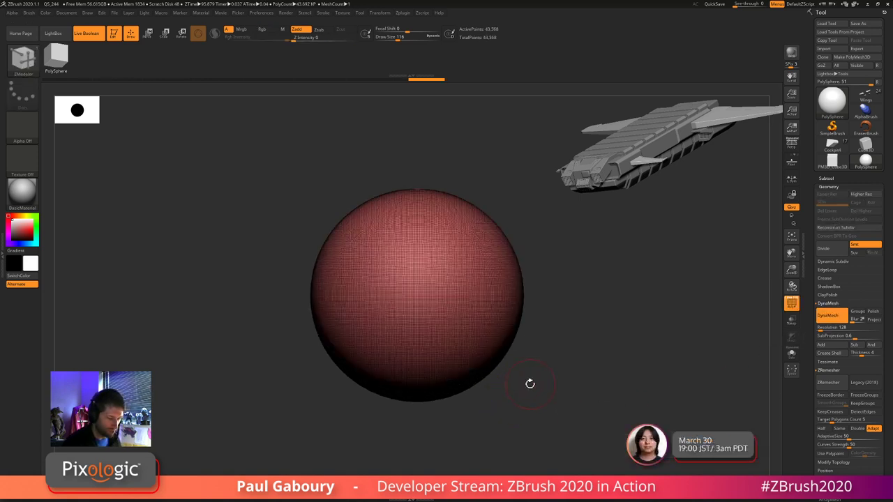
- Mask two round patches side by side on the sphere's front and convert each mask into its own polygroup
alt+drag(530, 384, 502, 381)
ctrl+drag(447, 300, 444, 285)
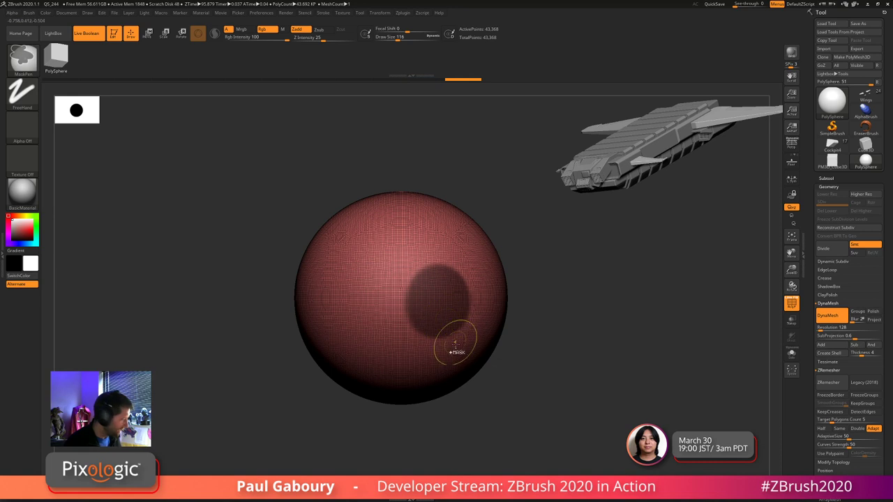
key(ctrl+w)
ctrl+drag(358, 269, 366, 286)
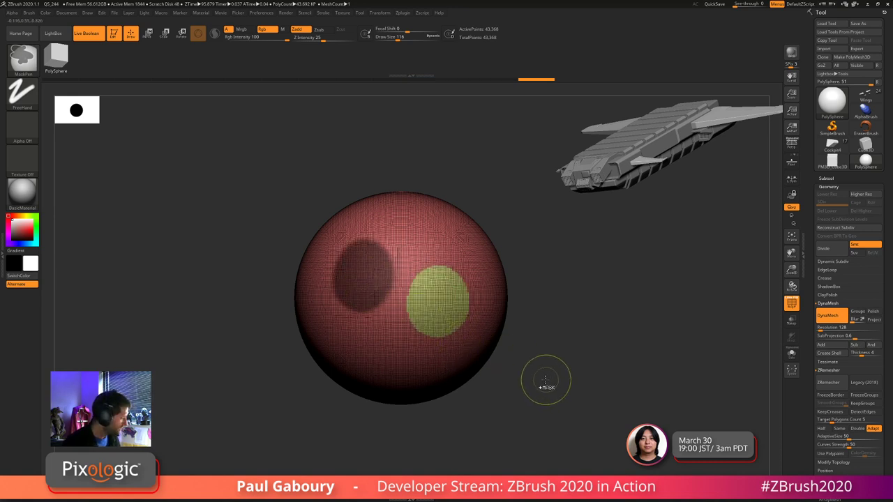
key(ctrl+w)
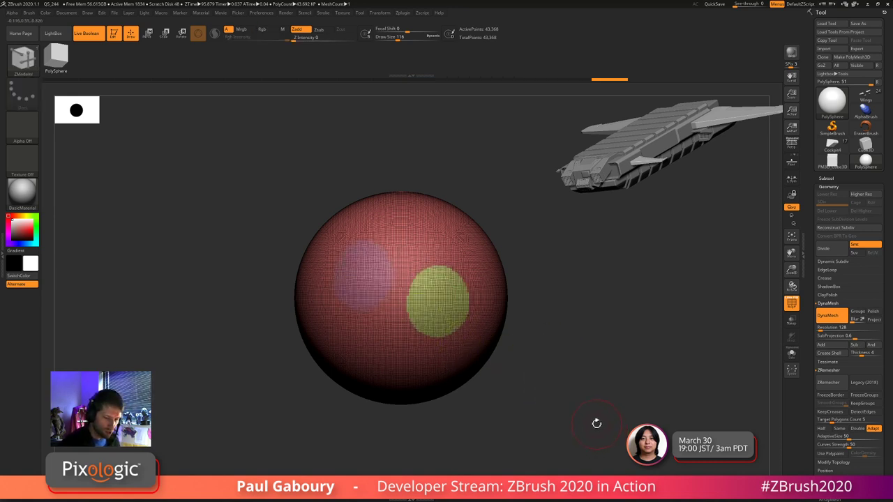
- Sculpt ClayBuildup strokes across the lower part of the sphere and update the DynaMesh after the strokes
key(b)
key(b)
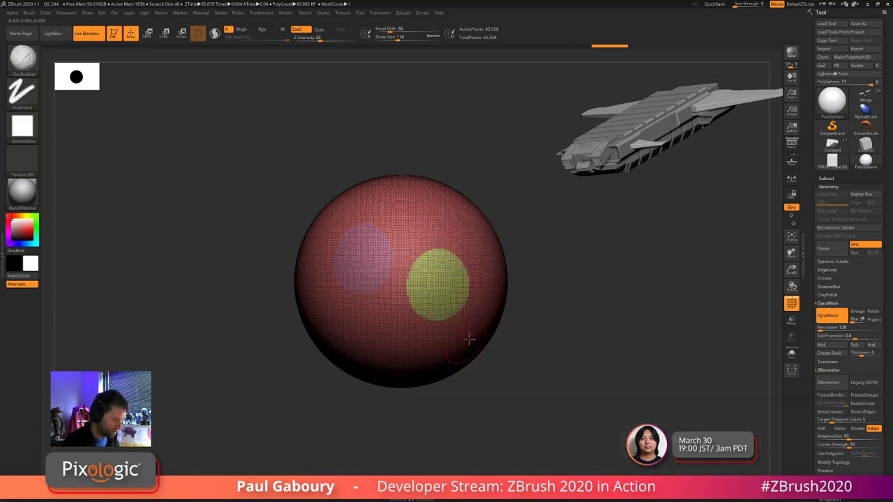
mouse_move(469, 337)
mouse_down()
mouse_move(356, 349)
mouse_move(364, 319)
mouse_up()
ctrl+drag(576, 363, 605, 415)
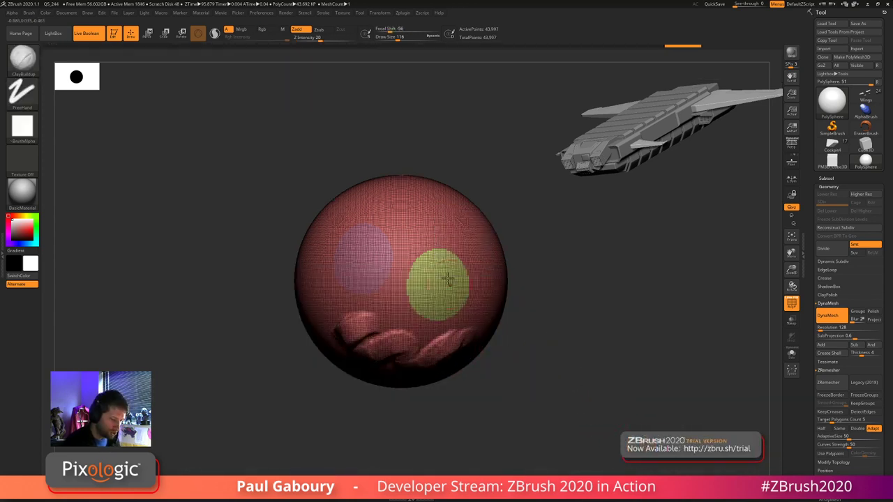
mouse_move(367, 311)
mouse_down()
mouse_move(409, 349)
mouse_move(384, 325)
mouse_up()
ctrl+drag(572, 390, 607, 432)
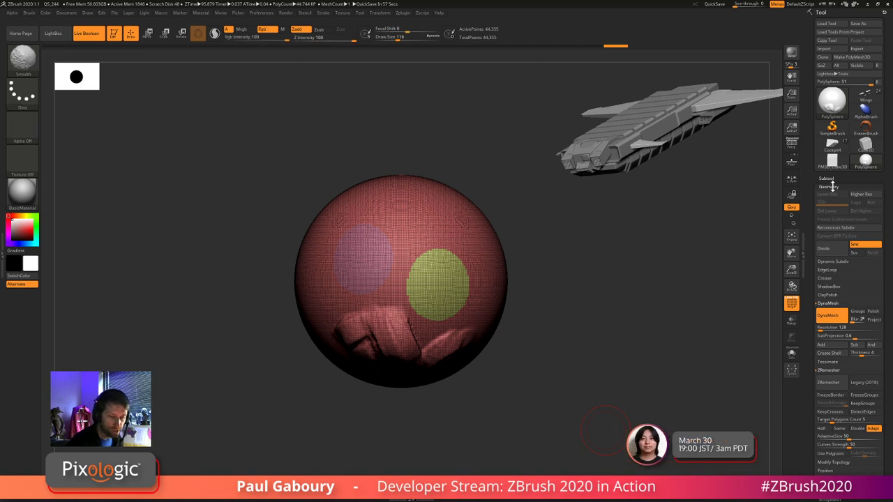
- Hide the polyframe, choose the Paint brush and fill the whole sphere with white
key(shift+f)
drag(532, 334, 492, 331)
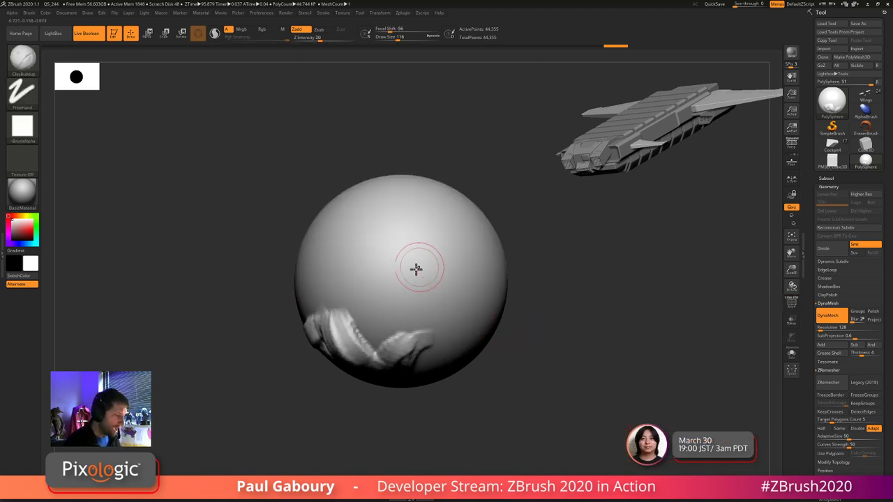
alt+right_drag(416, 270, 447, 267)
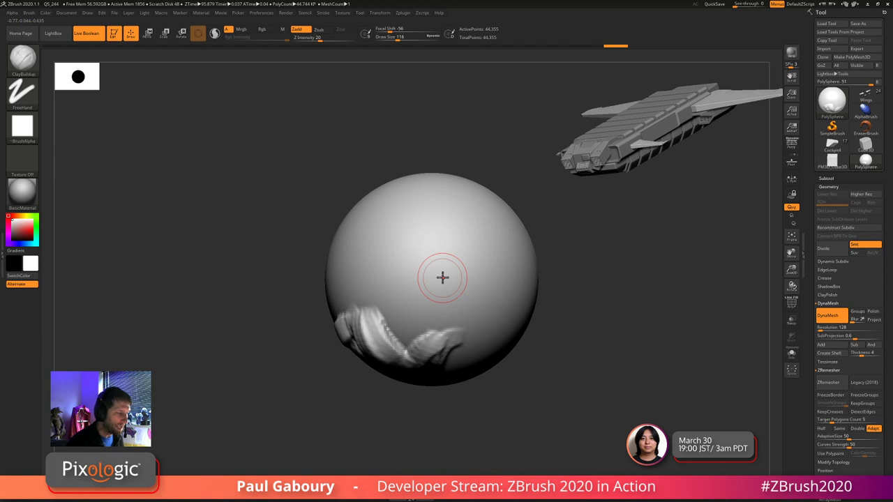
key(b)
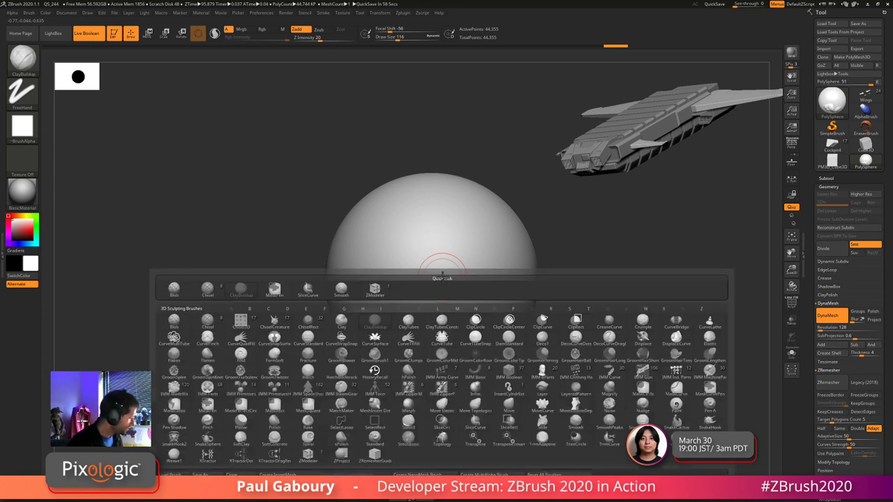
key(p)
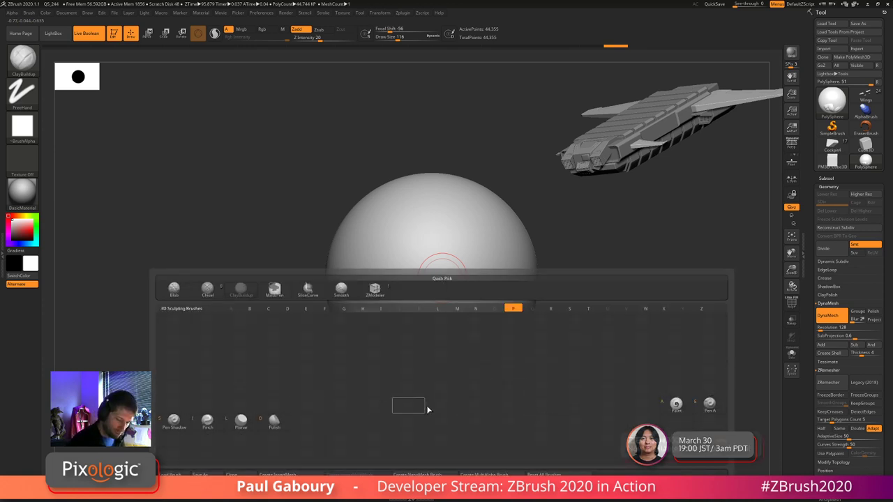
click(676, 404)
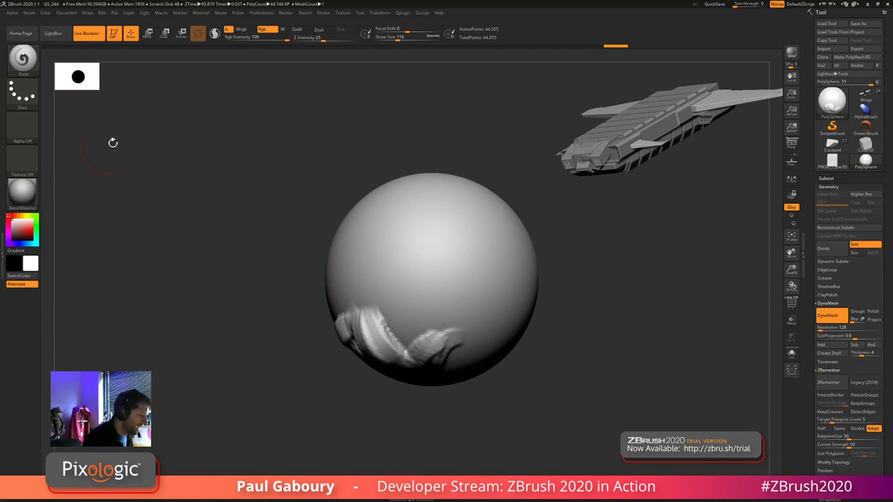
click(45, 12)
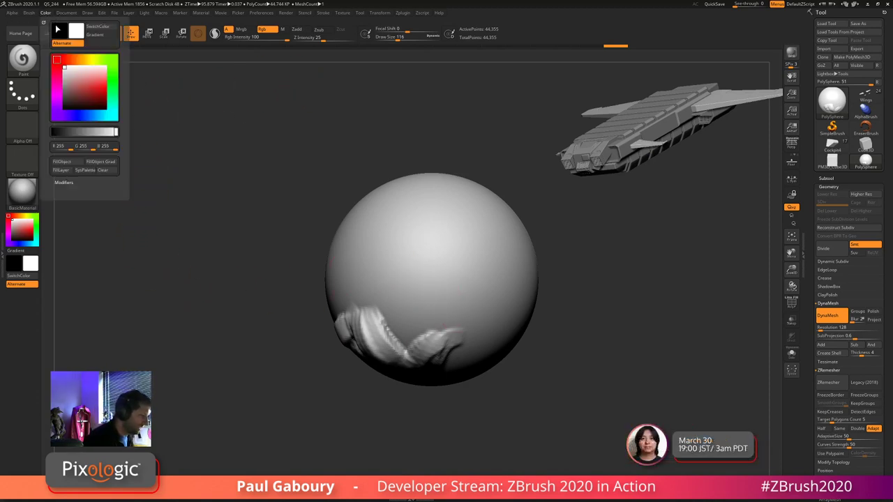
click(75, 166)
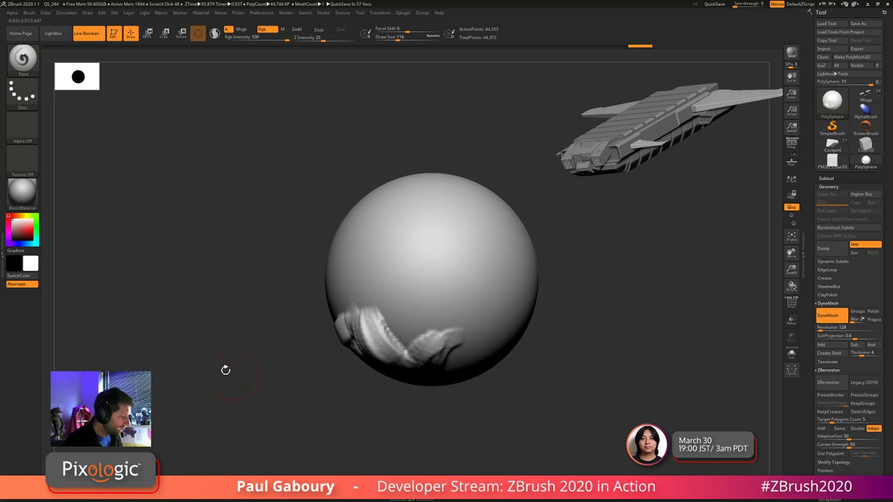
- Paint three parallel diagonal bands on the sphere's front in red, green and blue
click(29, 225)
drag(412, 300, 515, 237)
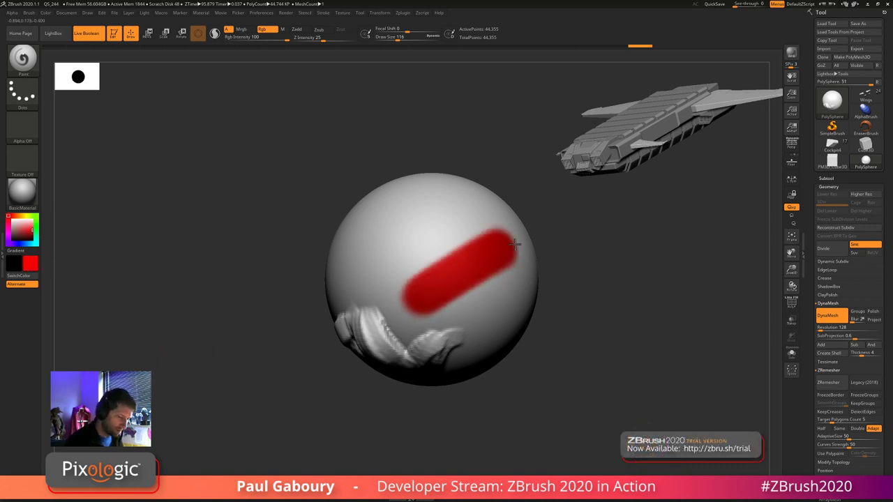
click(35, 227)
mouse_move(447, 227)
mouse_down()
mouse_move(391, 251)
mouse_move(482, 217)
mouse_up()
click(21, 243)
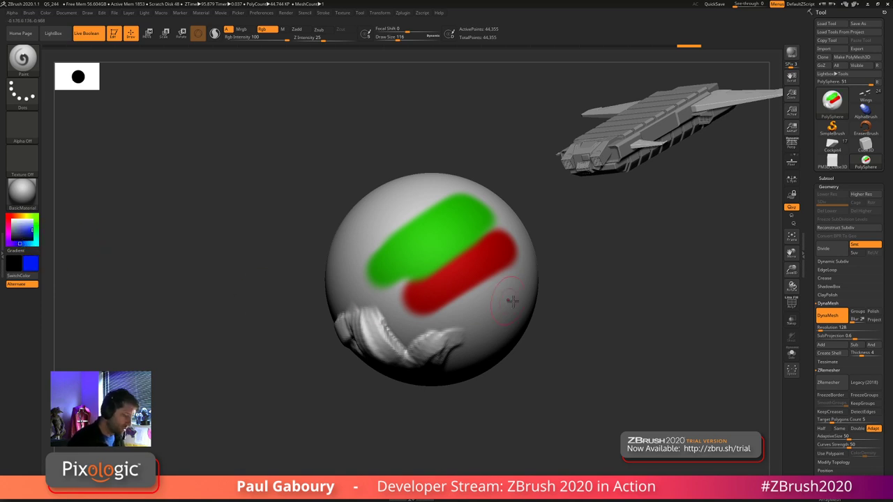
mouse_move(520, 275)
mouse_down()
mouse_move(474, 297)
mouse_move(433, 337)
mouse_up()
drag(526, 403, 510, 395)
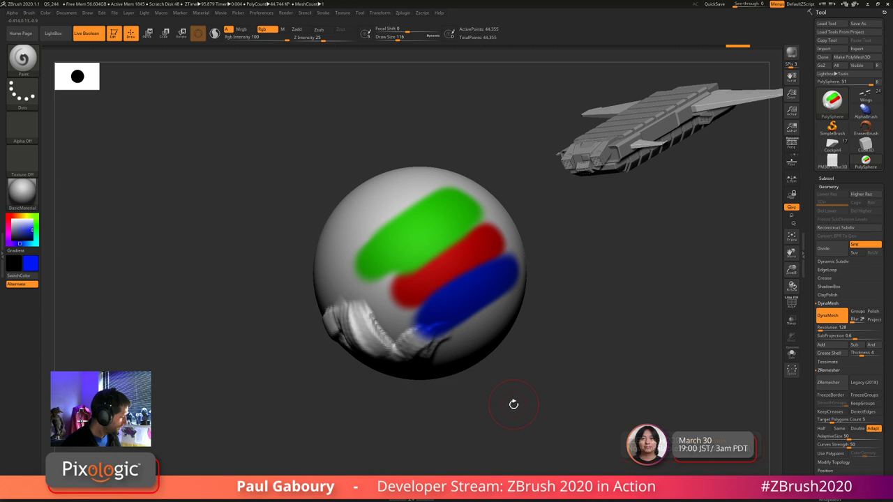
- Show the polyframe, turn a masked round patch over the painted bands into a polygroup and clear the mask
key(shift+f)
key(ctrl)
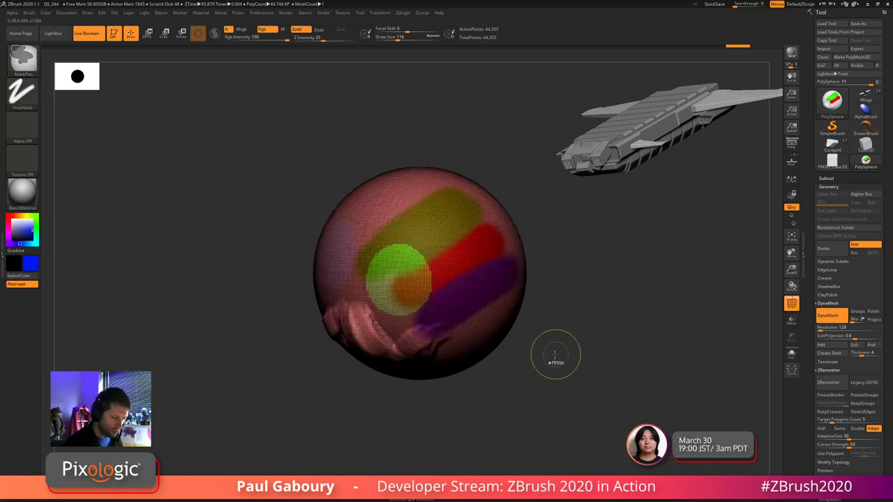
mouse_move(548, 358)
ctrl+mouse_down()
mouse_move(579, 436)
mouse_move(563, 395)
ctrl+mouse_up()
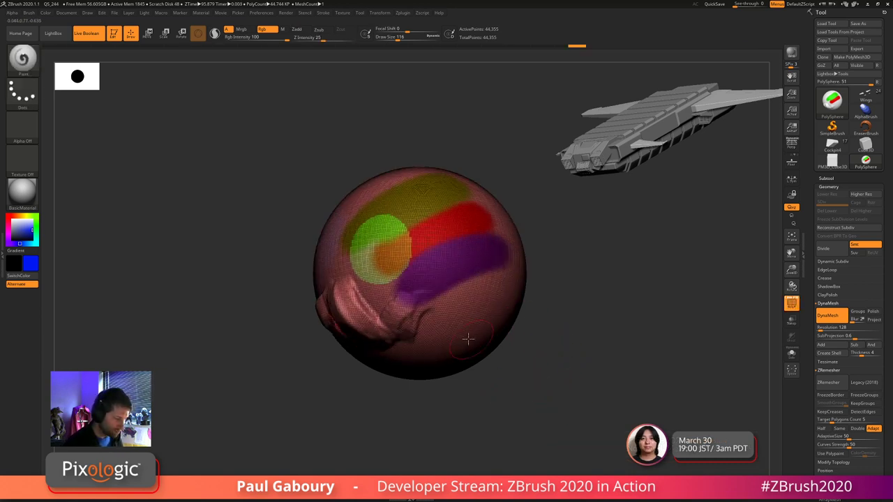
- Sculpt ClayBuildup strokes below the blue band, update the DynaMesh, and inspect the polygroups and paint with and without the polyframe
key(b)
key(c)
key(b)
drag(476, 314, 450, 328)
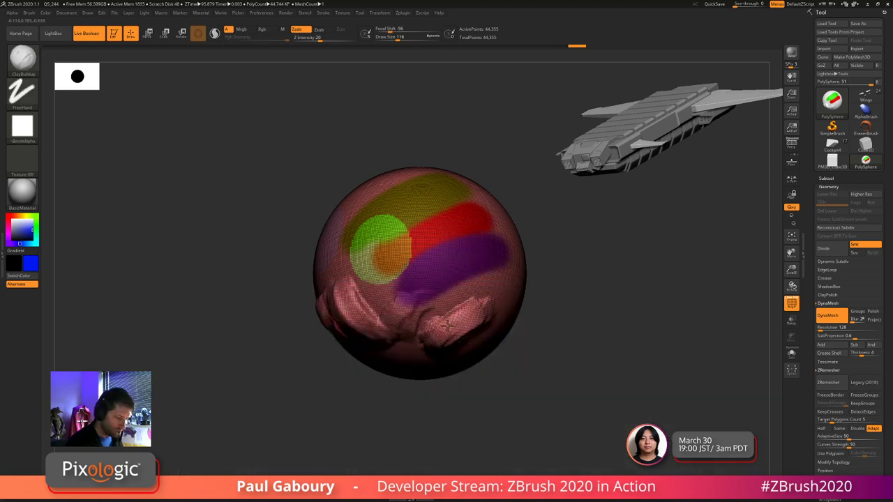
ctrl+drag(566, 345, 610, 428)
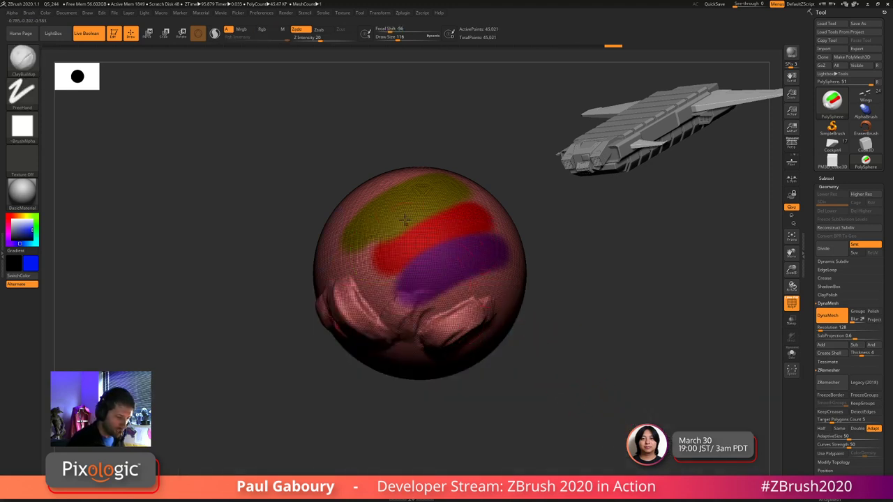
right_drag(418, 233, 428, 255)
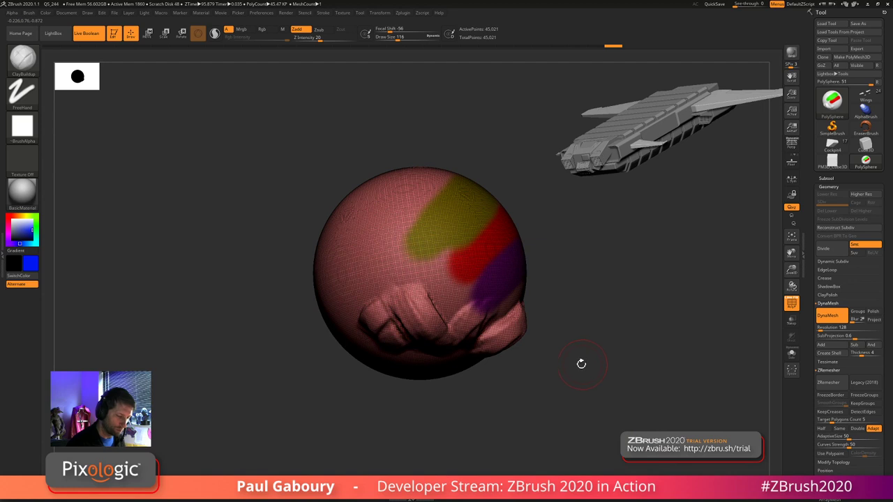
mouse_move(580, 363)
mouse_down()
mouse_move(574, 353)
mouse_move(575, 367)
mouse_up()
key(shift+f)
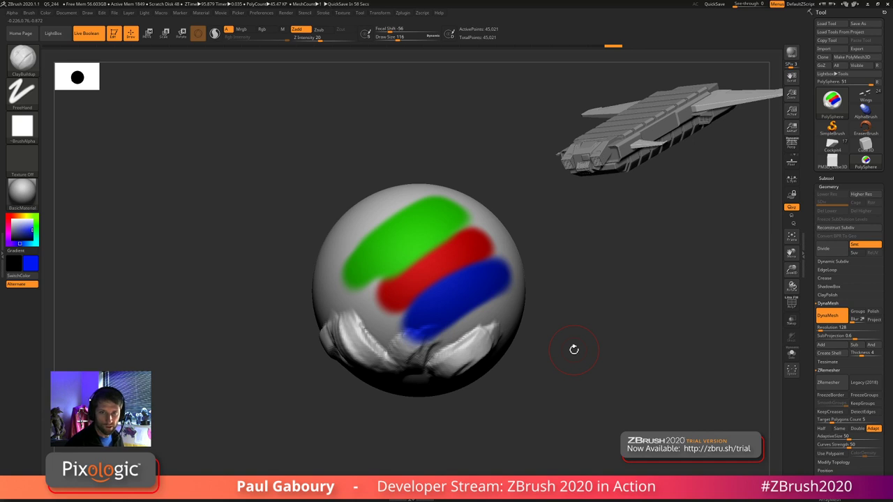
- Turn off polypaint display for the PolySphere subtool and set the current color to white
click(826, 178)
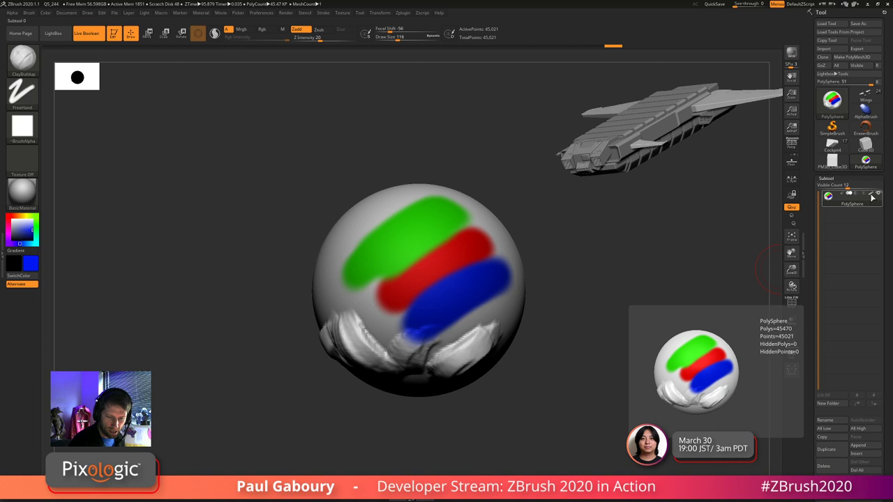
click(870, 198)
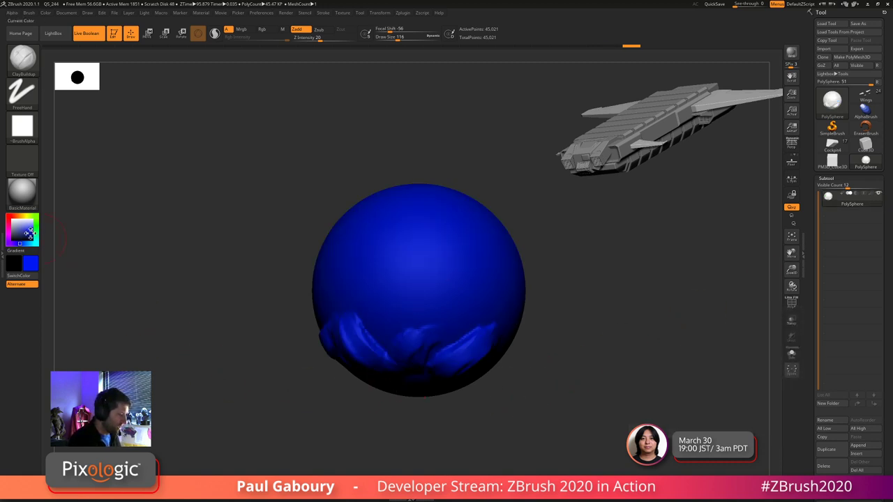
drag(29, 233, 9, 214)
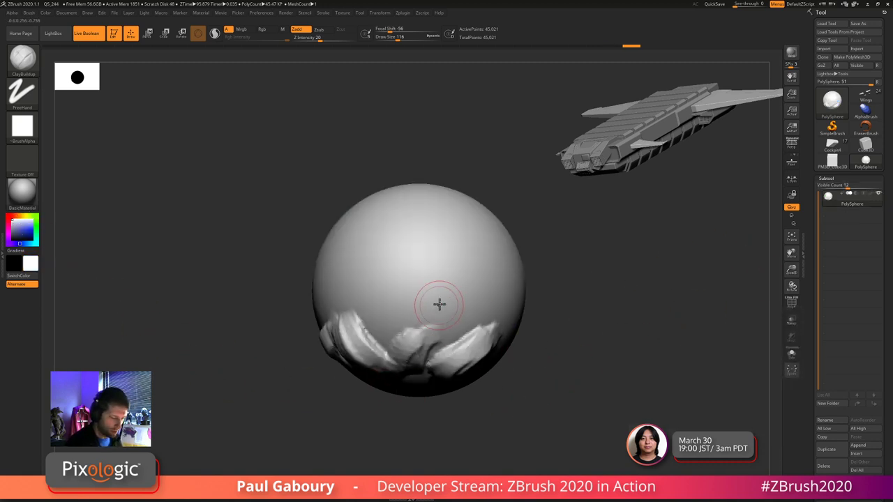
- Mask two separate patches on the sphere's front with the polyframe shown and convert each into a new polygroup
mouse_move(451, 303)
ctrl+mouse_down()
mouse_move(444, 283)
mouse_move(477, 288)
ctrl+mouse_up()
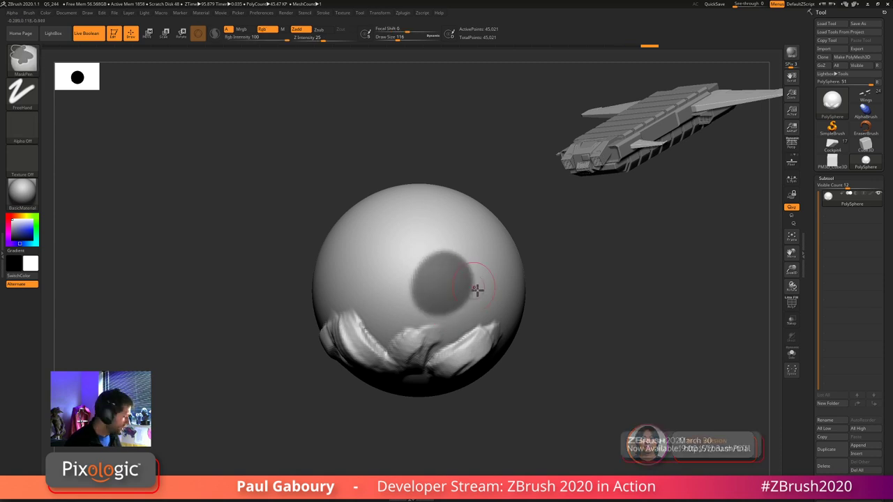
ctrl+drag(542, 349, 542, 345)
key(shift+f)
ctrl+drag(377, 286, 408, 234)
key(ctrl+w)
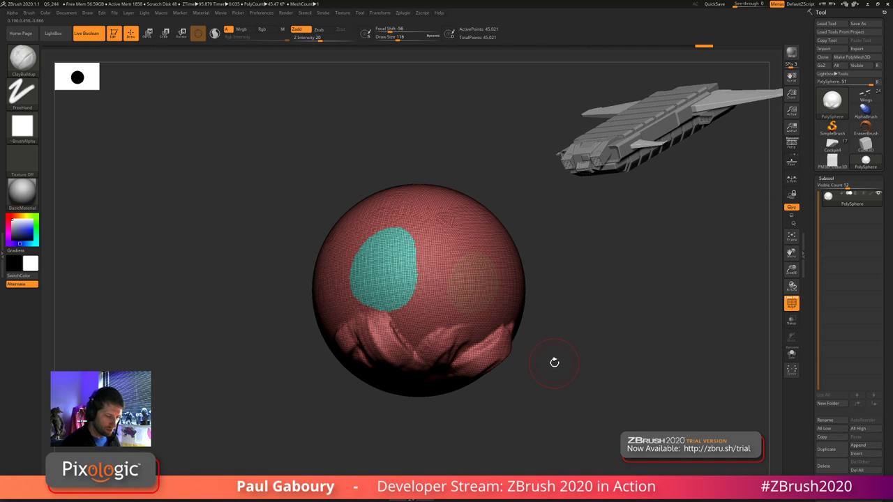
- Sculpt strokes across the teal polygroup, update the DynaMesh and inspect the preserved polygroups
mouse_move(433, 225)
ctrl+mouse_down()
mouse_move(377, 307)
mouse_move(437, 293)
ctrl+mouse_up()
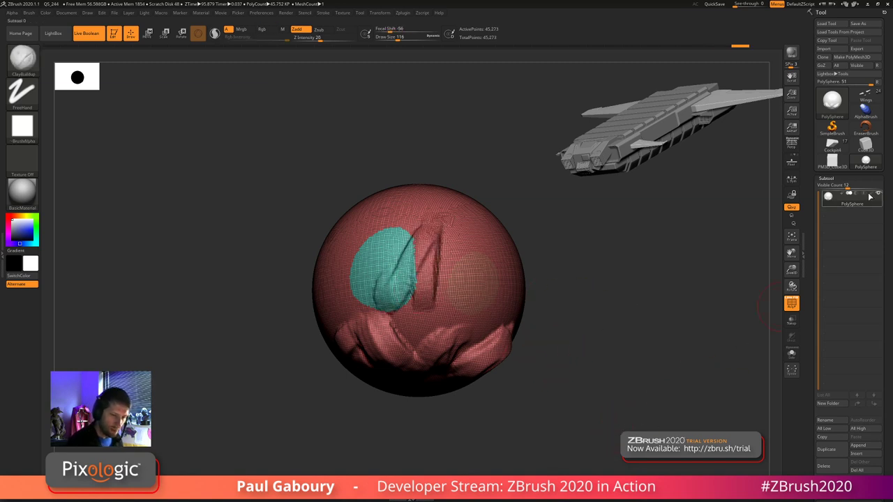
mouse_move(871, 201)
drag(607, 377, 593, 362)
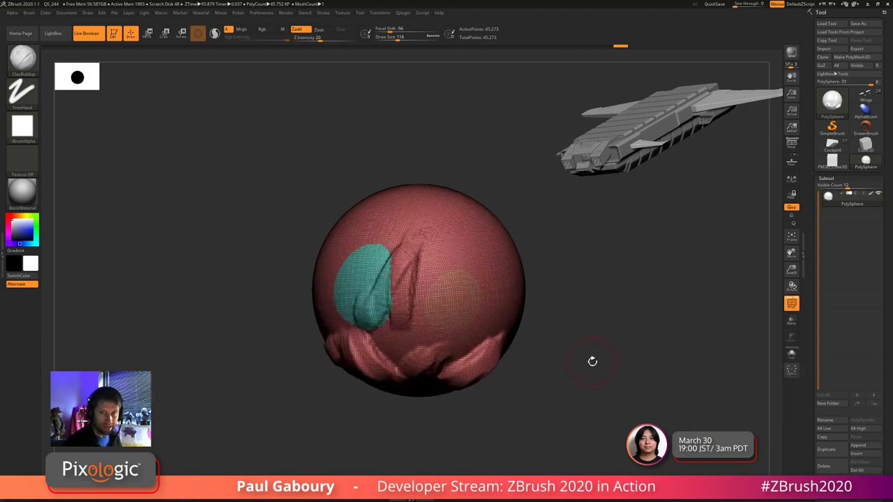
- Inspect the sphere with and without the polyframe, sculpt strokes across the tan polygroup, and update the DynaMesh
key(shift+f)
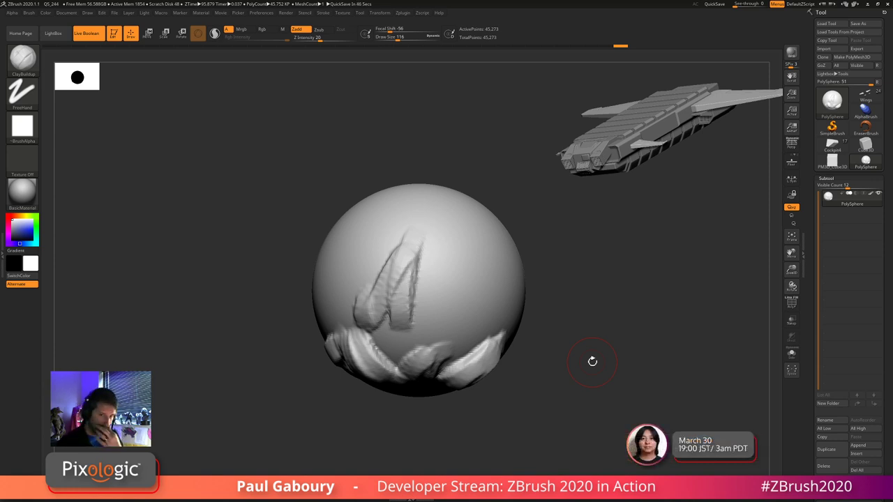
key(shift+f)
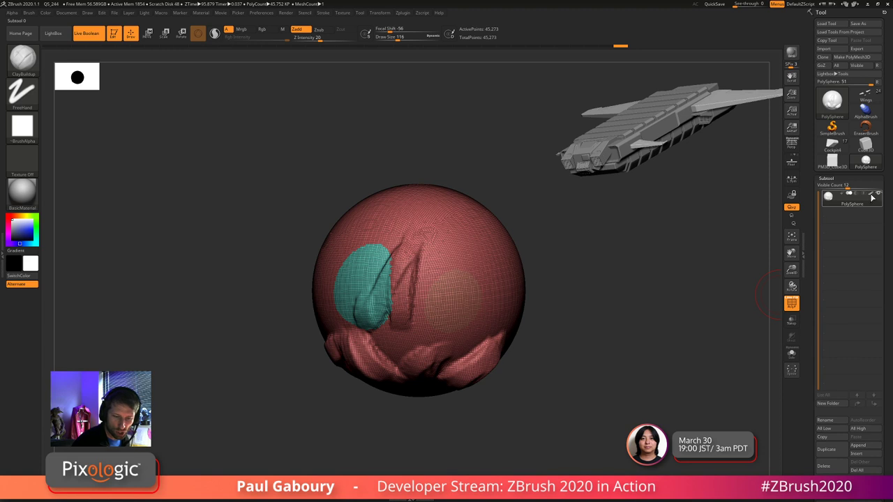
mouse_move(870, 202)
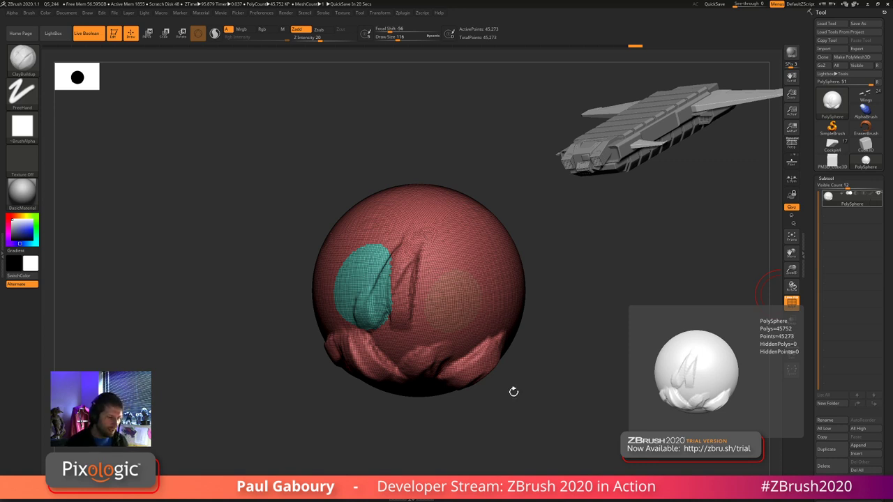
mouse_move(481, 252)
mouse_down()
mouse_move(488, 311)
mouse_move(473, 267)
mouse_move(436, 307)
mouse_move(475, 269)
mouse_up()
ctrl+drag(585, 307, 631, 419)
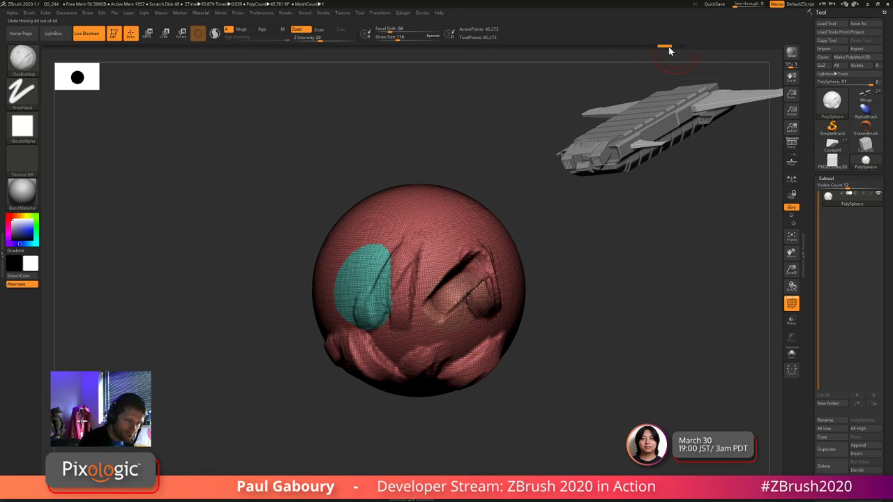
- Mark the earlier state with the three painted bands as the history projection source and return to the latest sculpted state
mouse_move(679, 48)
mouse_down()
mouse_move(488, 51)
mouse_move(503, 47)
mouse_up()
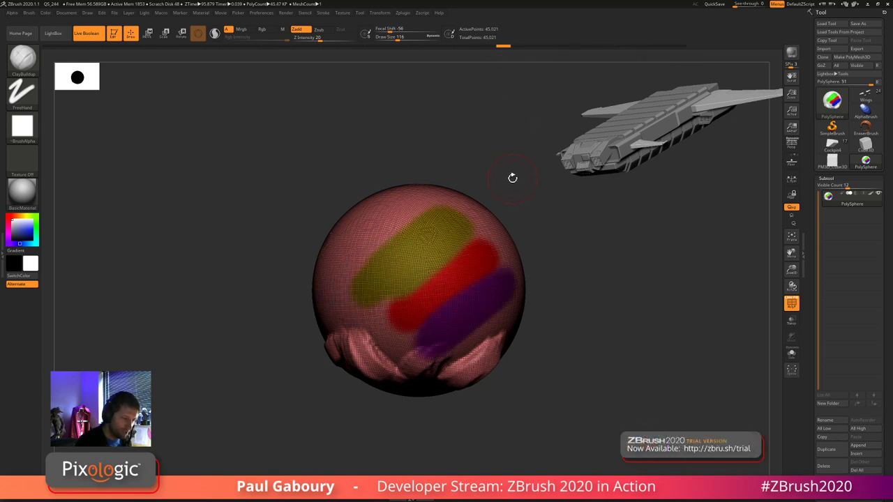
key(ctrl)
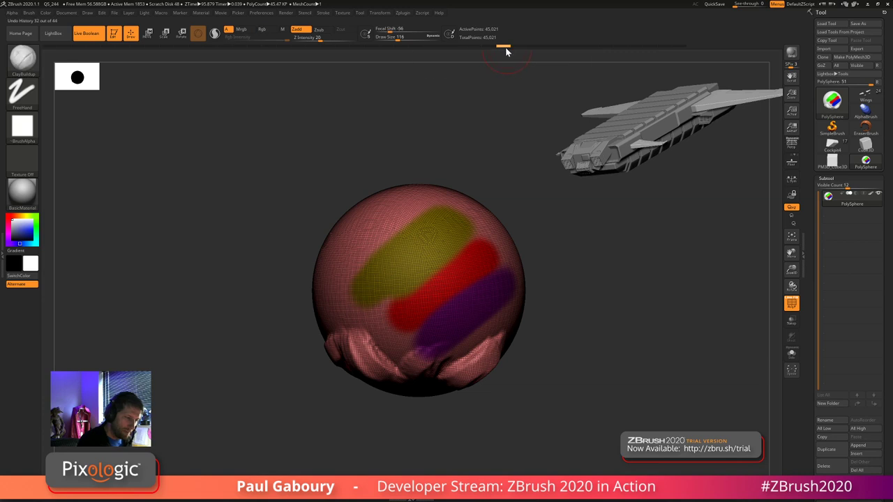
drag(505, 47, 693, 50)
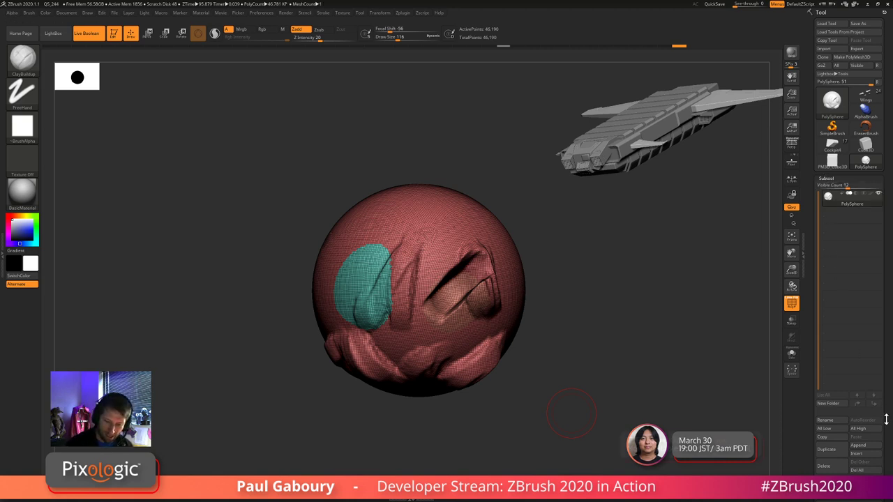
- Project only Color, with Geometry off, from the marked history state onto the sphere, always accepting PolyPaint projection
scroll(883, 363, down, 3)
click(823, 335)
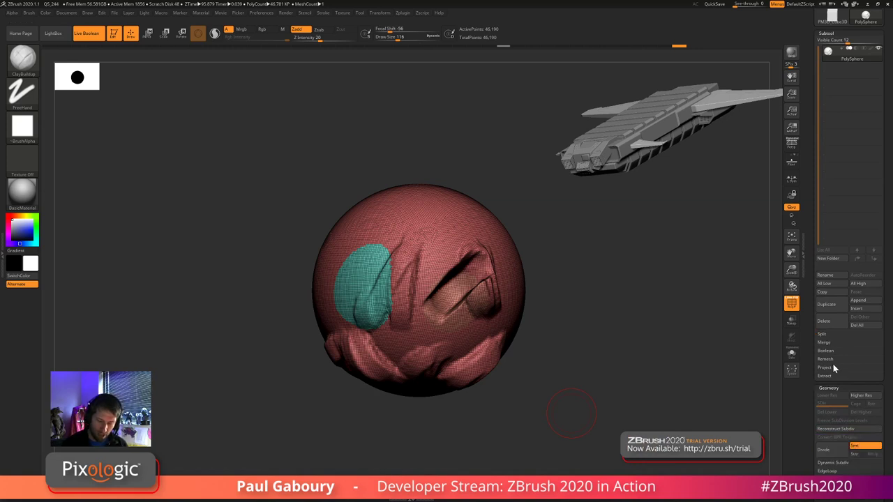
click(826, 369)
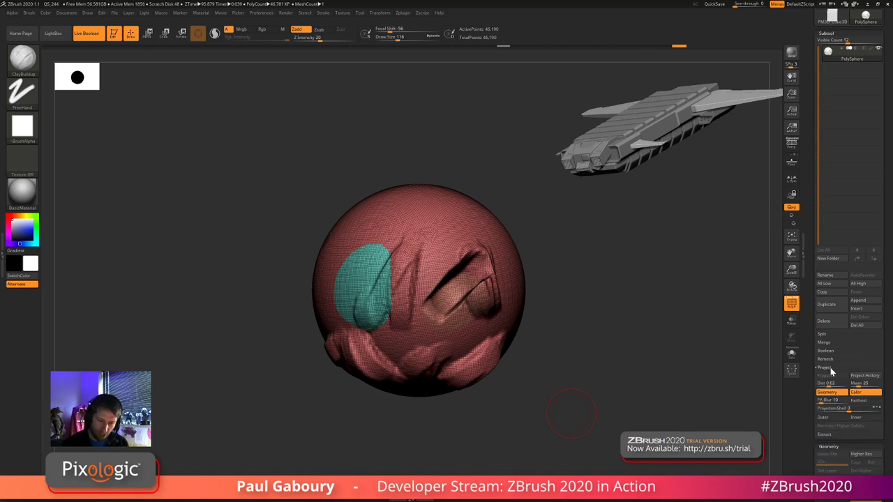
click(856, 395)
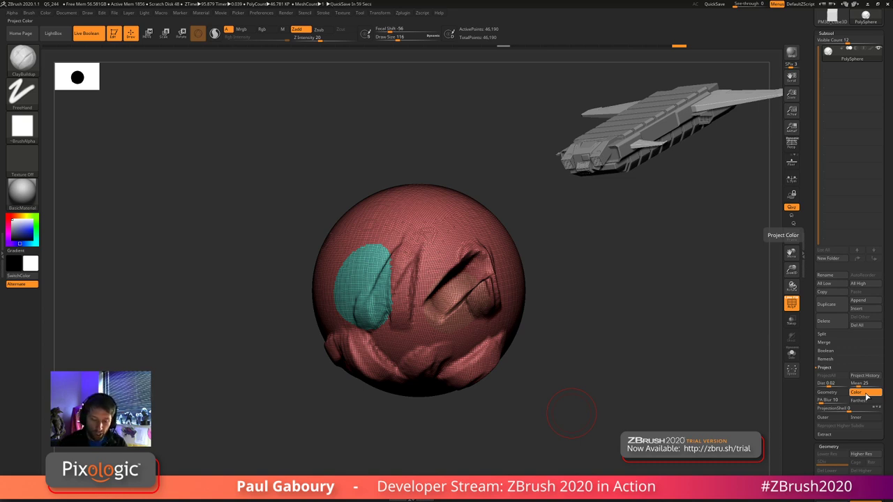
click(865, 376)
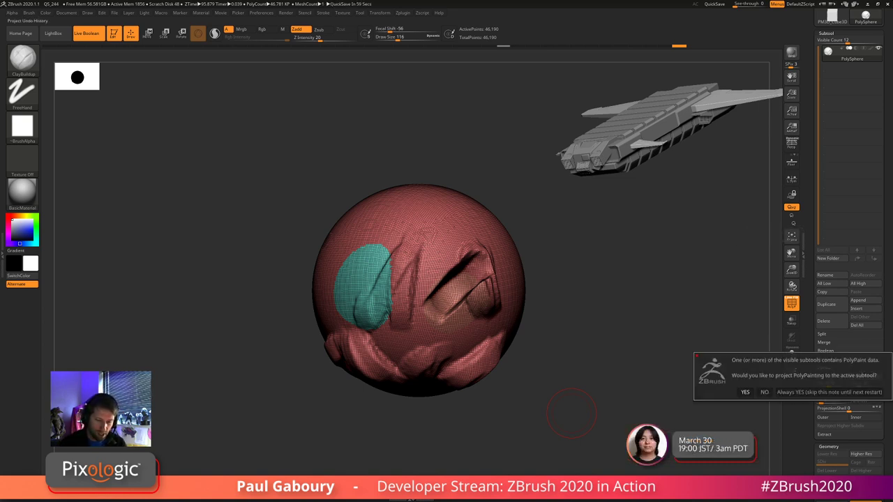
click(784, 393)
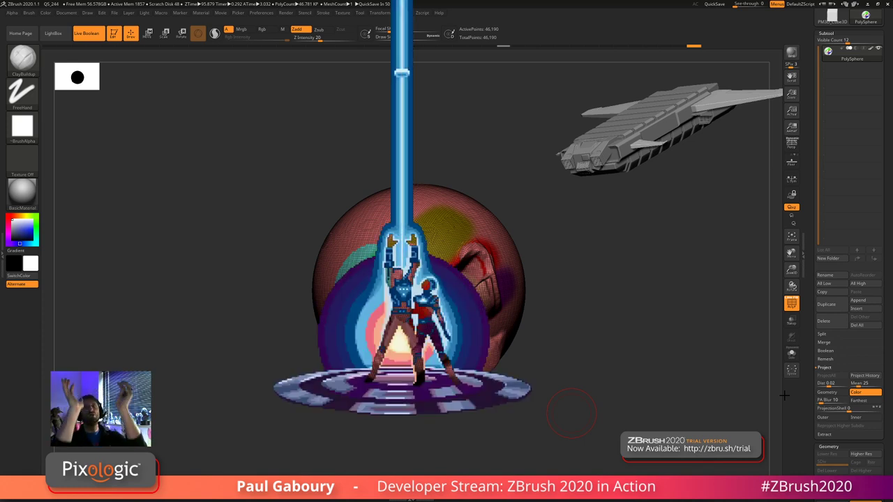
- Undo the color projection and set up the HistoryRecall brush with Rgb only at intensity 100
key(ctrl+shift)
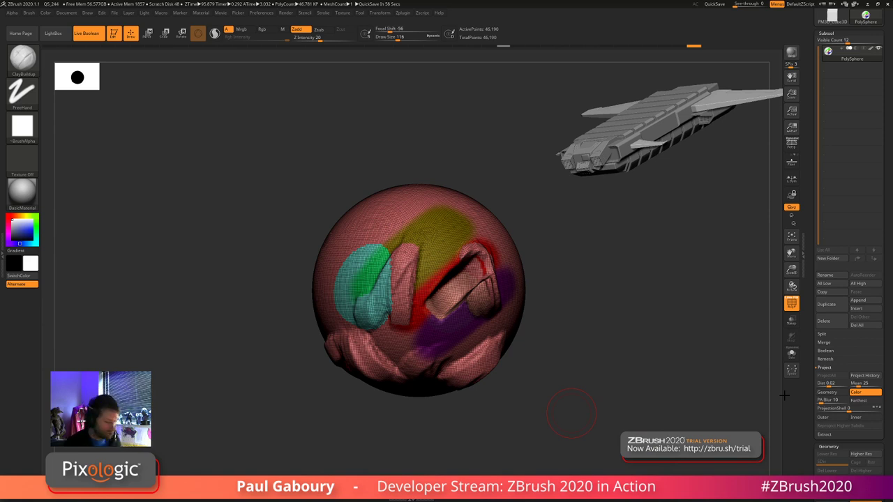
key(ctrl+z)
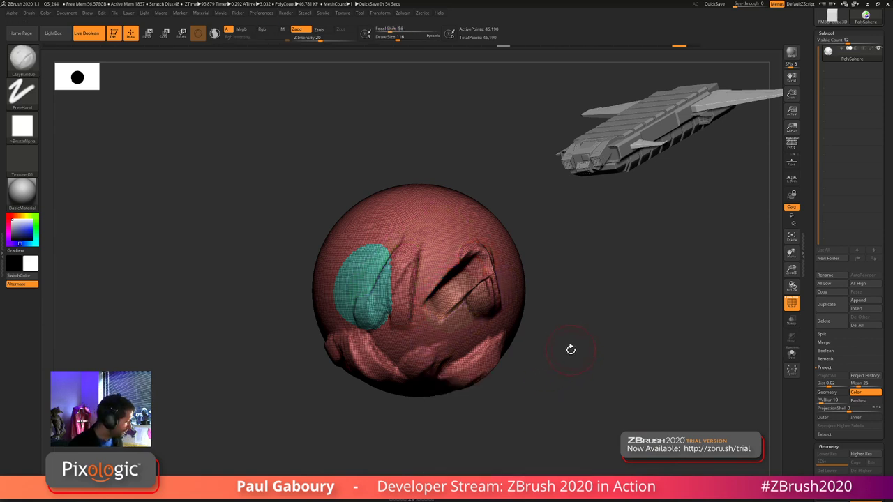
key(b)
key(h)
key(r)
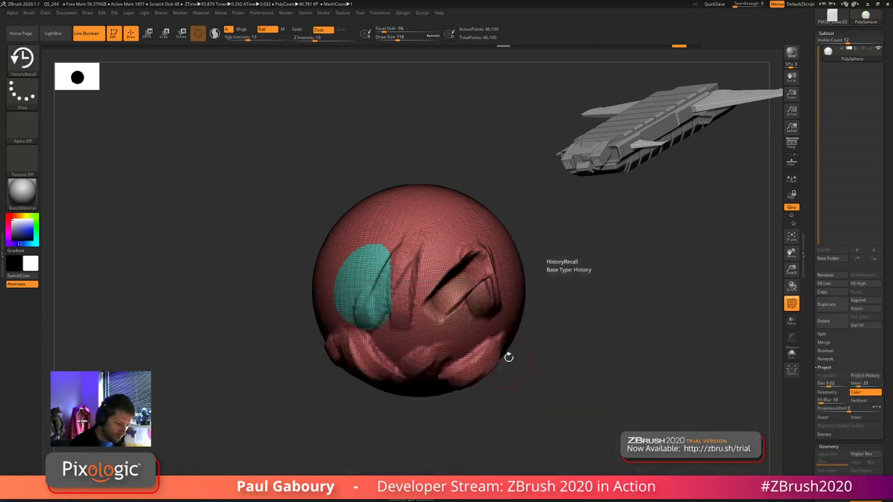
right_drag(454, 242, 377, 224)
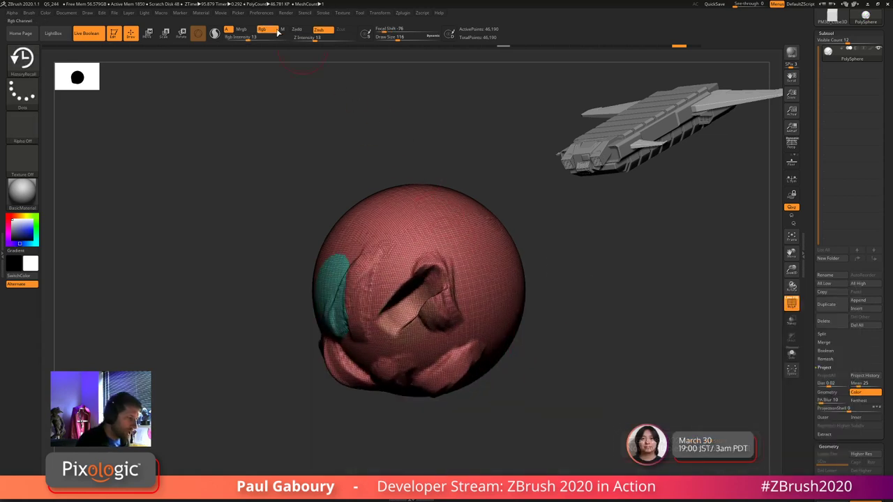
click(322, 30)
drag(269, 37, 293, 37)
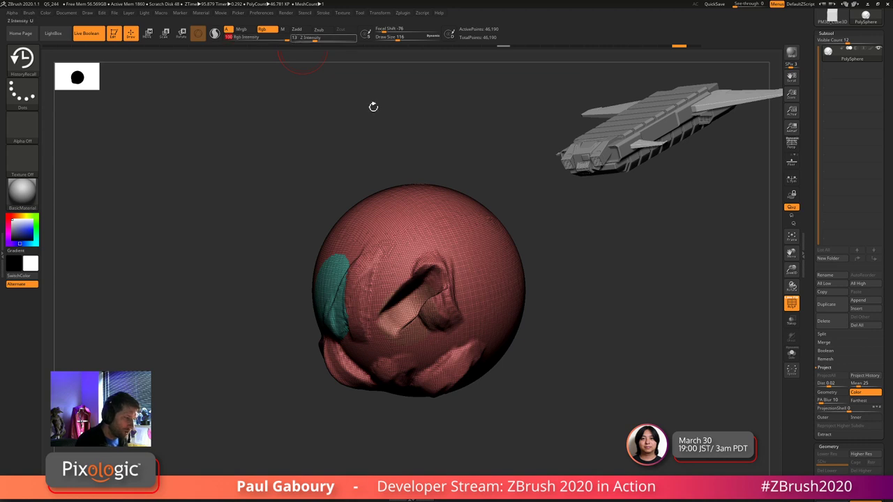
- Try recalling the painted colors over the front of the sphere with HistoryRecall, inspect the result, and undo the stroke
mouse_move(423, 237)
mouse_down()
mouse_move(425, 245)
mouse_move(419, 213)
mouse_move(464, 272)
mouse_move(424, 313)
mouse_move(370, 286)
mouse_move(482, 328)
mouse_move(488, 297)
mouse_up()
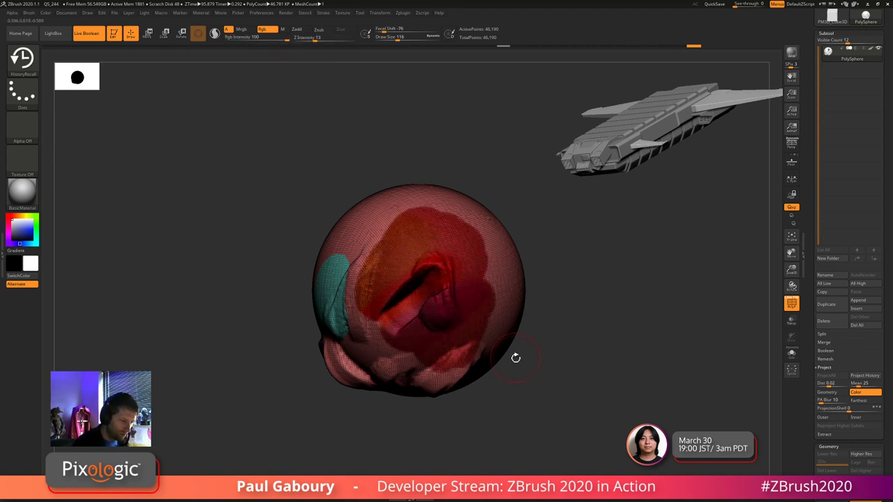
drag(515, 358, 548, 359)
key(shift)
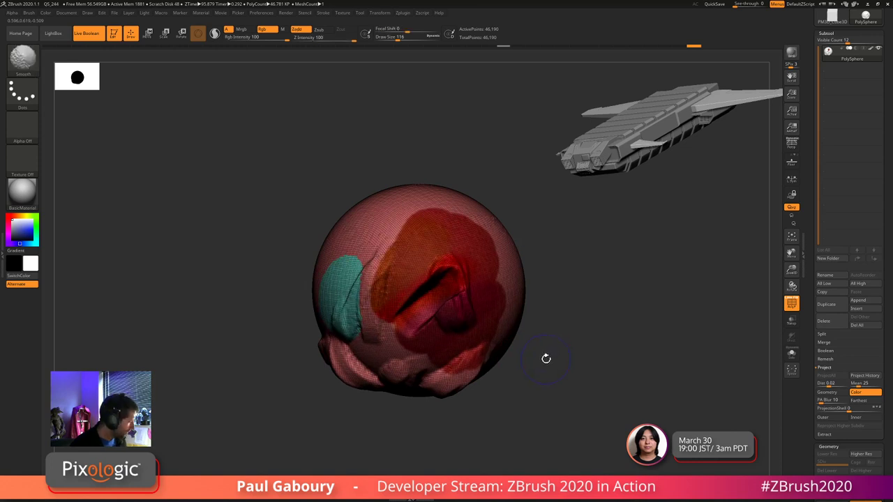
key(shift+f)
key(ctrl+z)
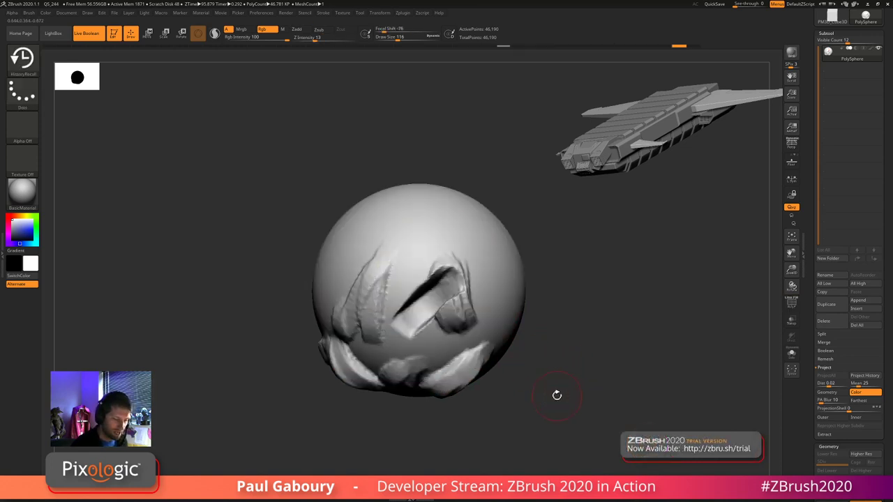
- Project the color from the marked history state onto the sphere again, using a projection distance of 1
click(860, 396)
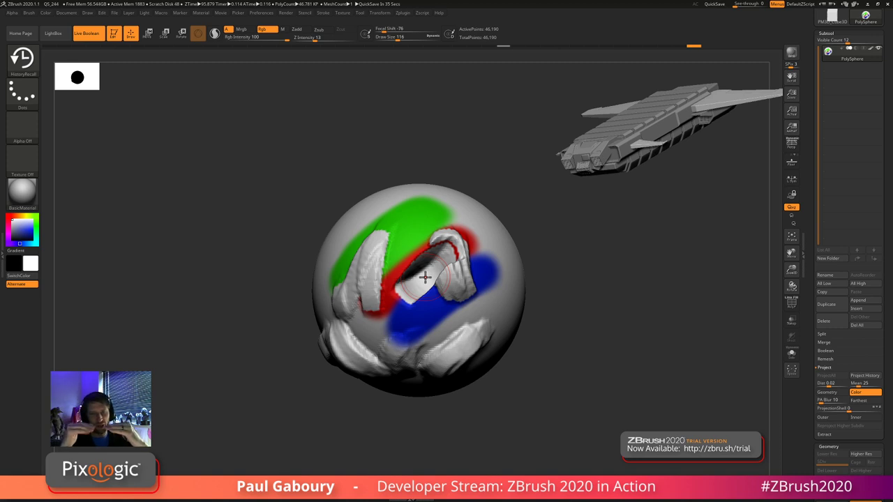
click(865, 377)
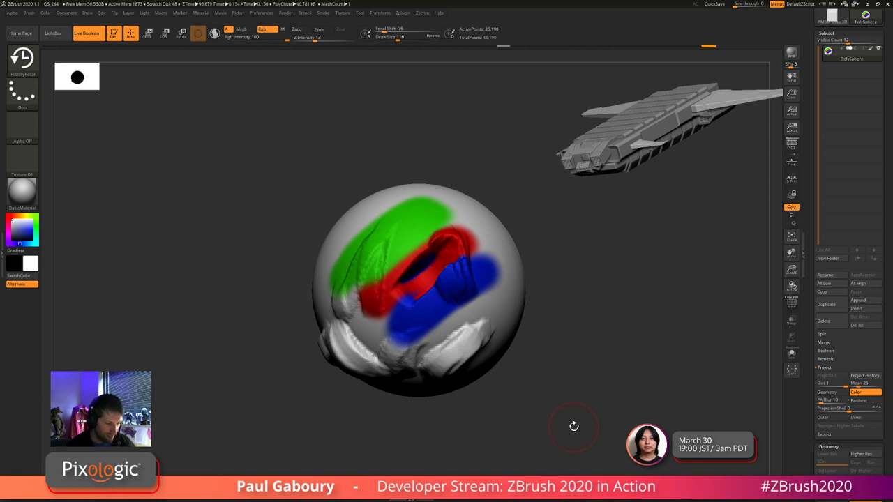
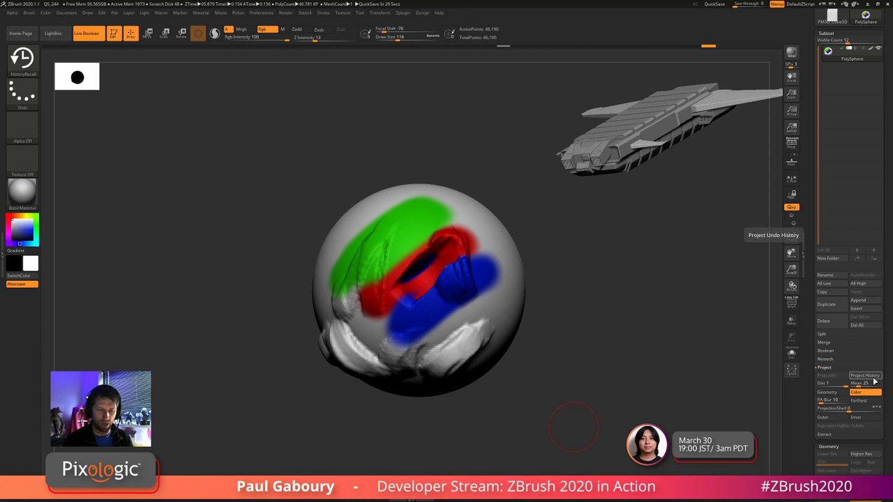
- Switch back to the ship tool and isolate the Cockpit4 subtool in a straight side view with the polyframe shown
scroll(859, 139, up, 5)
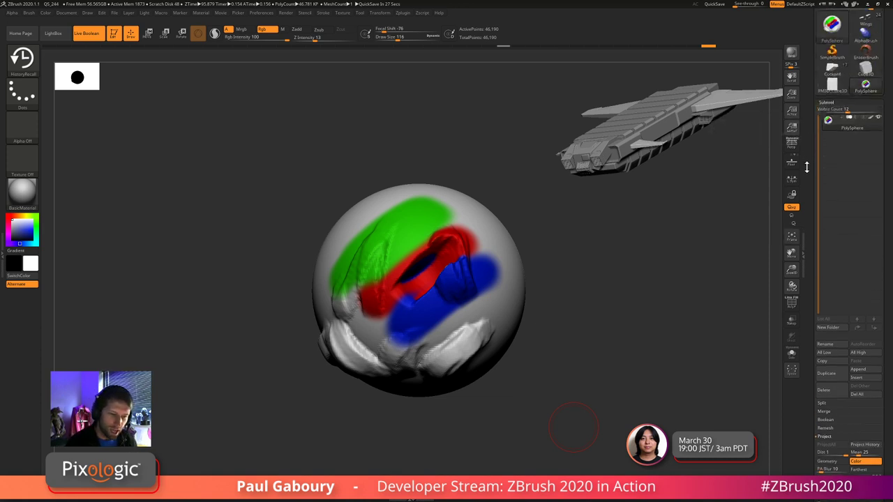
click(863, 162)
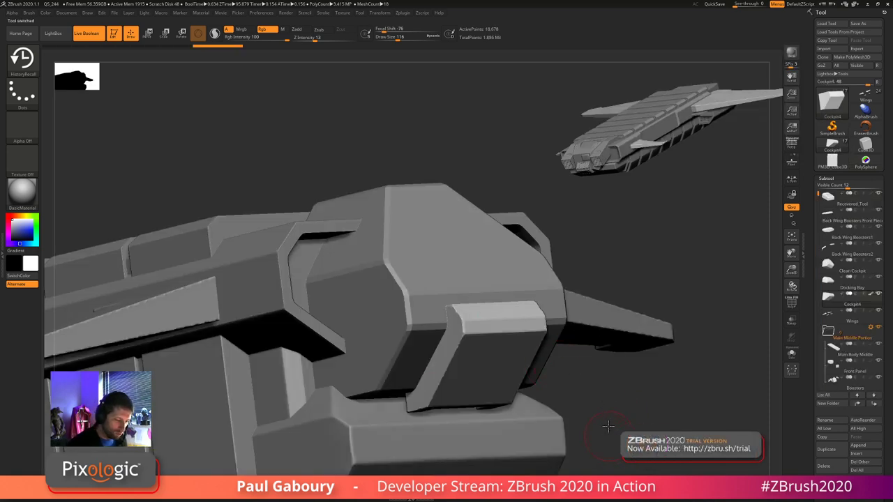
alt+drag(610, 436, 605, 355)
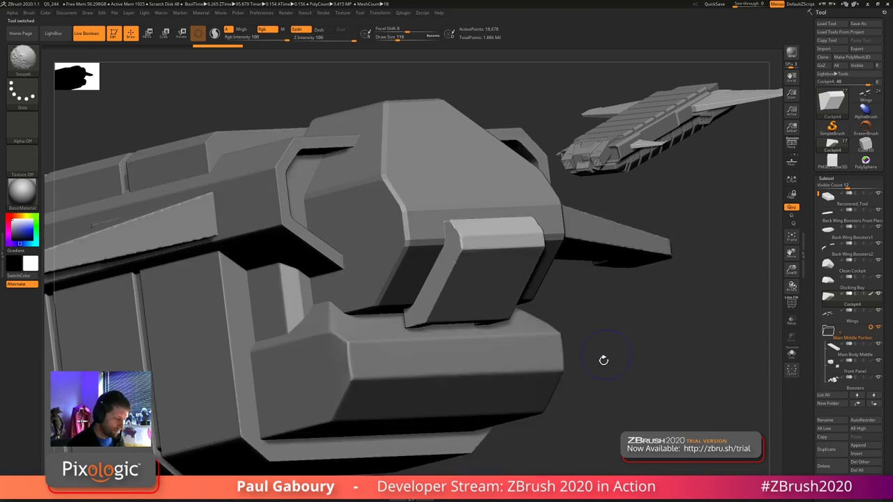
key(shift+f)
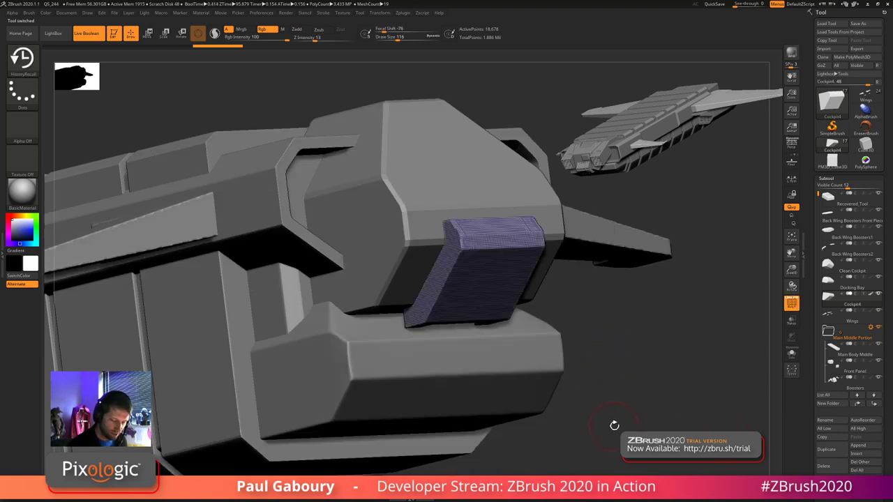
drag(612, 377, 739, 411)
click(789, 357)
drag(687, 369, 628, 389)
alt+right_drag(531, 311, 526, 344)
drag(526, 342, 544, 381)
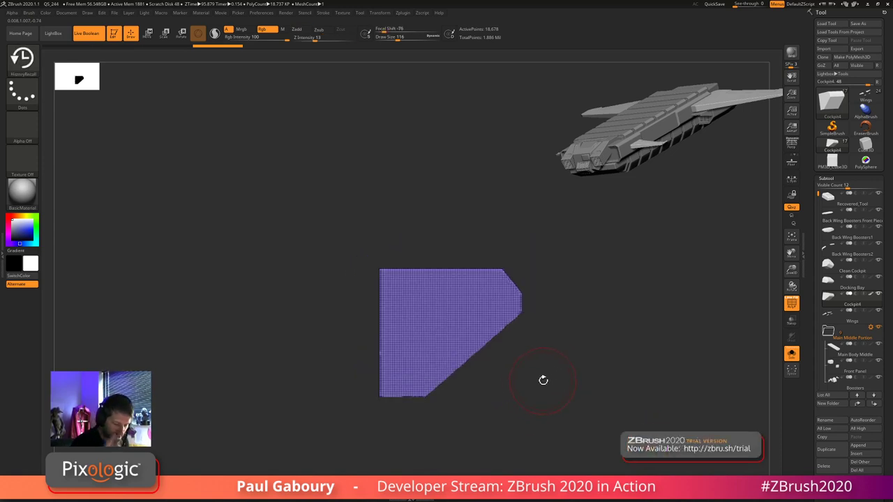
- Choose the TrimCurve brush, trim the top and front edges of the cockpit piece straight, and inspect it without the polyframe
ctrl+shift+click(23, 60)
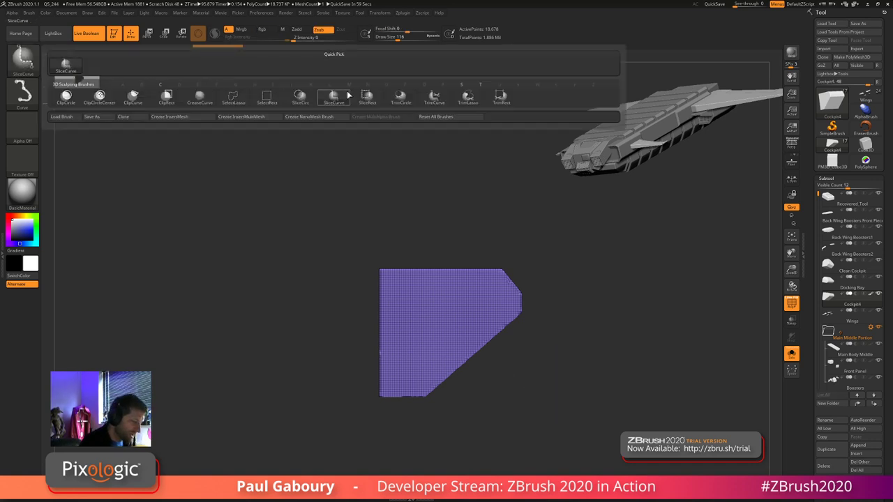
click(438, 103)
drag(326, 270, 656, 269)
drag(473, 243, 592, 371)
drag(518, 242, 515, 415)
ctrl+shift+drag(519, 223, 514, 437)
drag(540, 402, 566, 397)
key(shift+f)
ctrl+right_drag(561, 411, 530, 370)
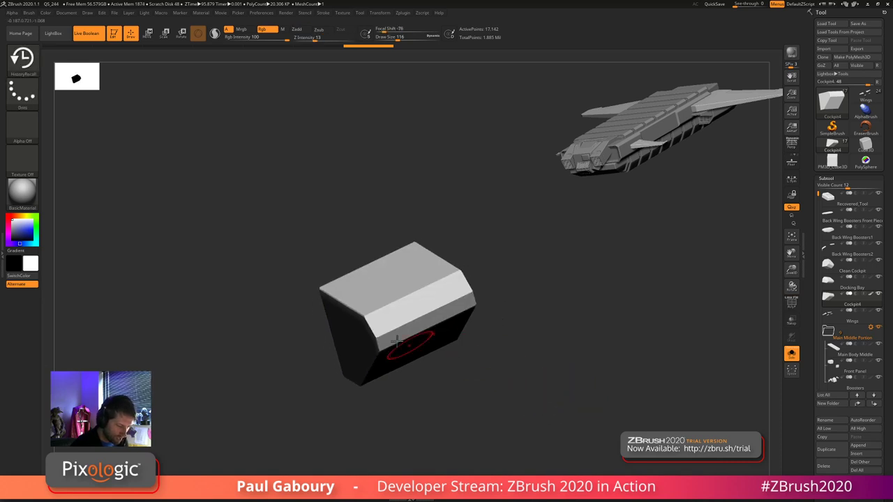
- Trim the outer side of the cockpit piece with a vertical cut in front view and clean it up from the side
mouse_move(475, 395)
mouse_down()
mouse_move(501, 405)
mouse_move(504, 391)
mouse_move(488, 393)
mouse_move(459, 339)
mouse_up()
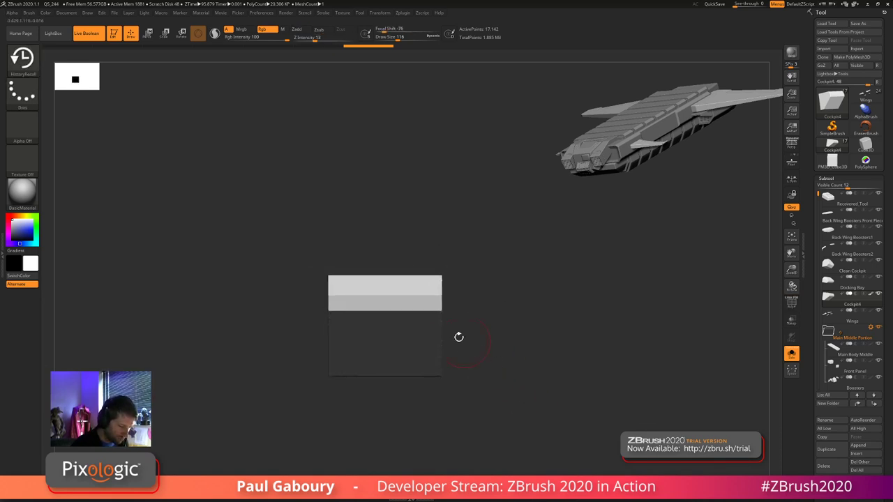
ctrl+shift+drag(328, 437, 328, 224)
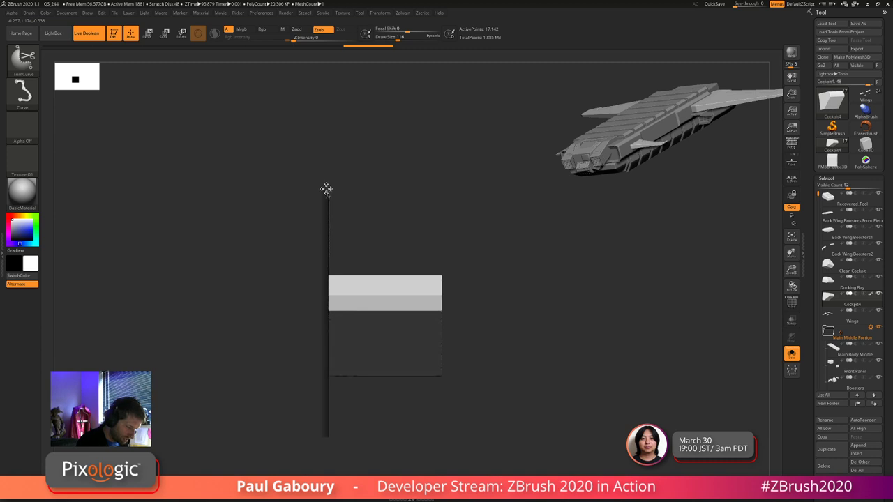
ctrl+shift+drag(326, 189, 333, 186)
drag(492, 380, 533, 393)
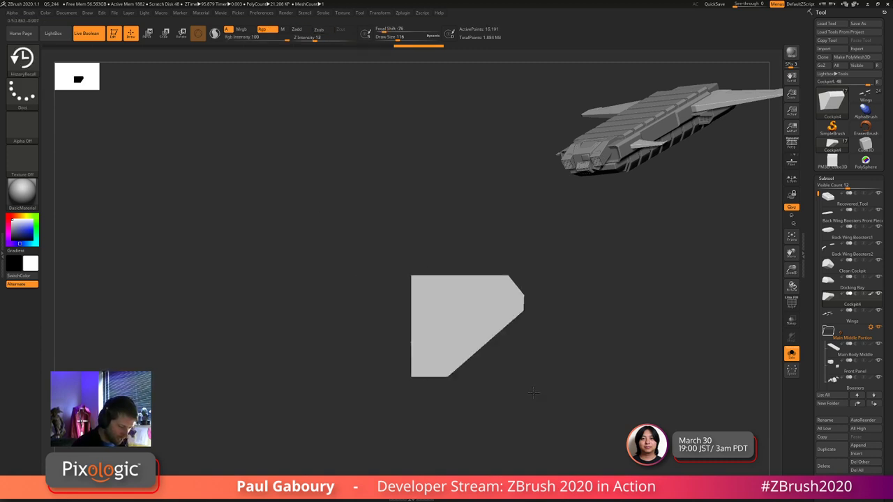
mouse_move(577, 264)
ctrl+shift+mouse_down()
mouse_move(411, 405)
mouse_move(560, 390)
ctrl+shift+mouse_up()
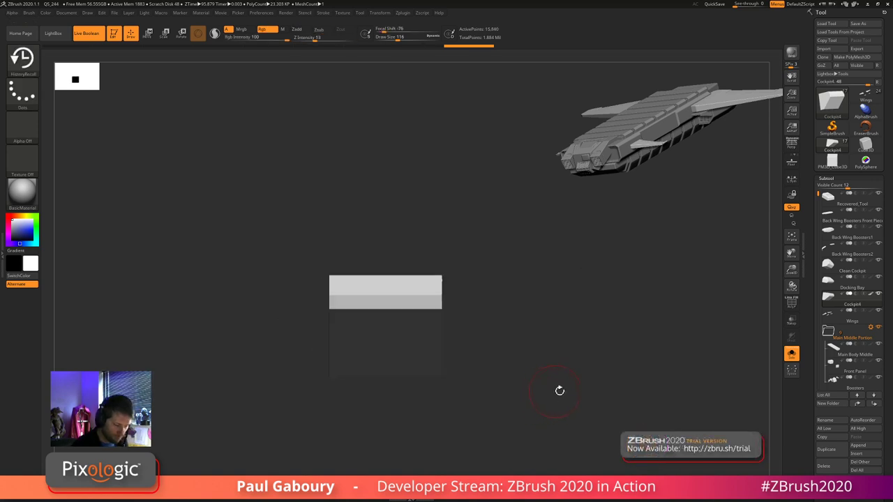
scroll(886, 368, down, 5)
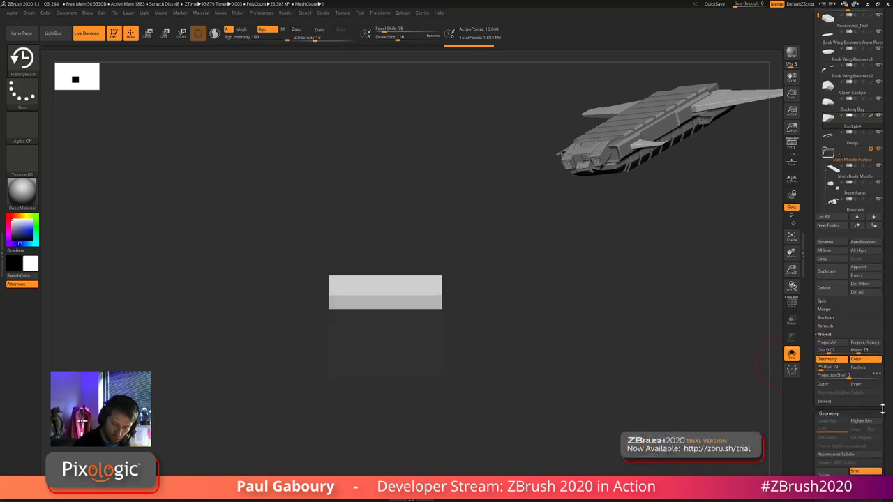
- Mirror and weld the Cockpit4 piece using the Modify Topology options, and check the resulting block from an angle
scroll(888, 344, down, 3)
click(828, 322)
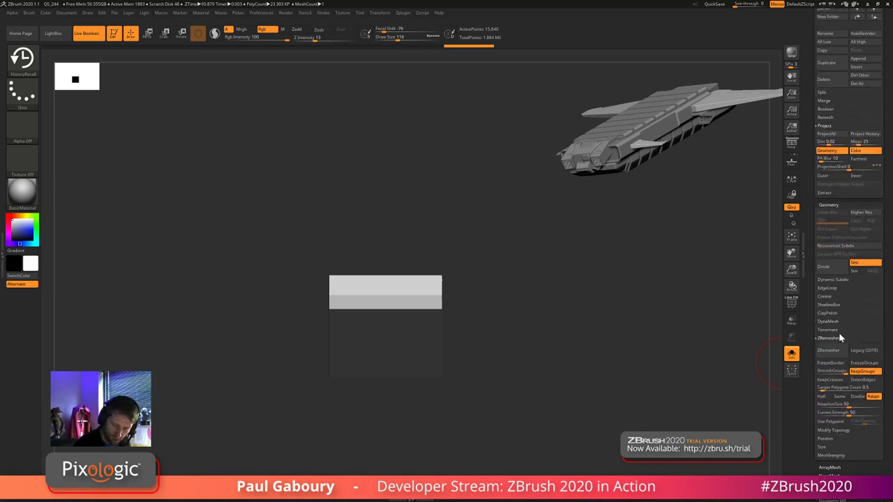
click(830, 339)
click(838, 346)
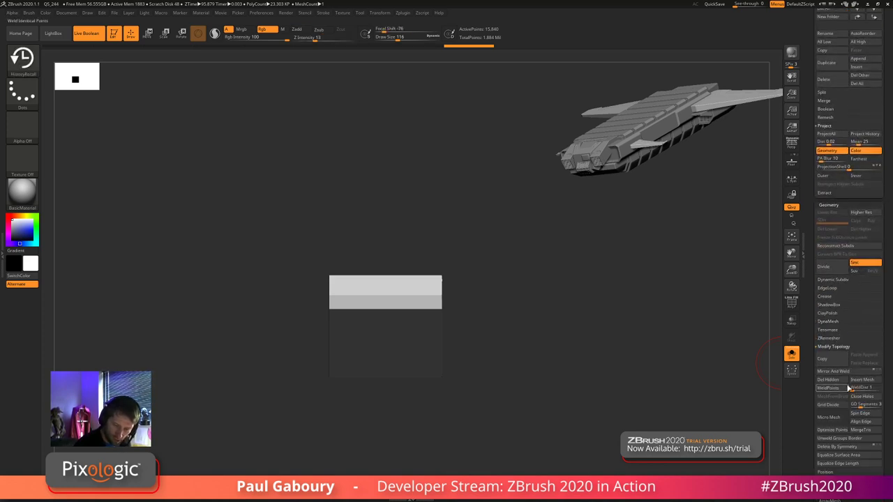
click(848, 377)
drag(678, 389, 510, 405)
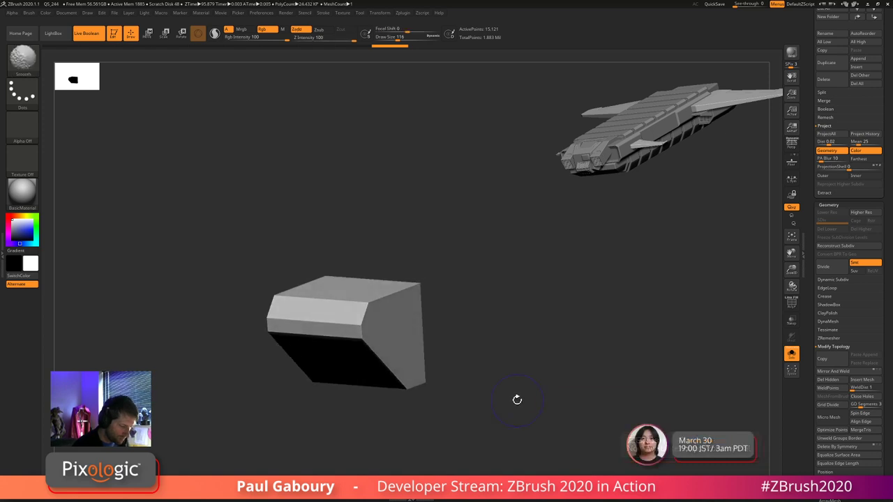
- Try a straight TrimCurve cut across the mirrored cockpit piece and undo it
key(shift+f)
mouse_move(510, 407)
ctrl+right_down()
mouse_move(473, 407)
mouse_move(519, 335)
mouse_move(501, 383)
mouse_move(542, 365)
ctrl+right_up()
ctrl+shift+drag(565, 350, 345, 351)
right_drag(482, 387, 457, 363)
key(ctrl+z)
key(shift+f)
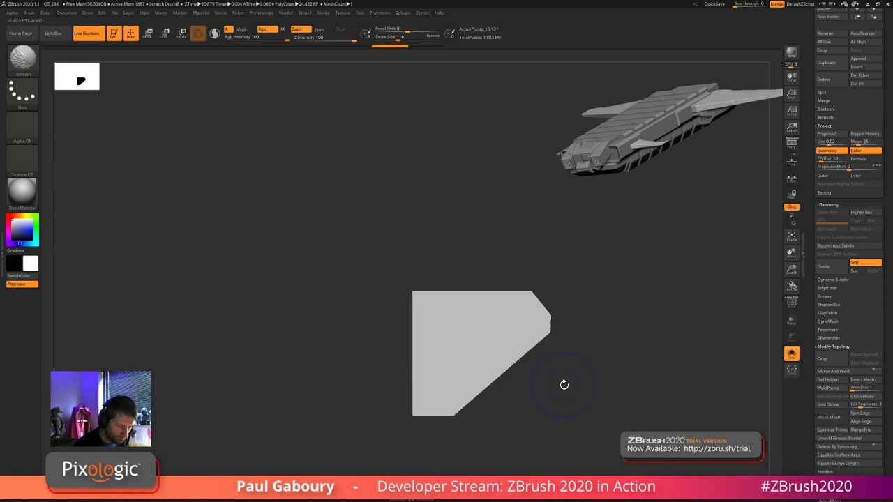
- Examine the mirrored Cockpit4 piece from the front with its polyframe, and check without it how the piece fits under the ship's nose
ctrl+right_drag(566, 360, 551, 383)
mouse_move(551, 383)
mouse_down()
mouse_move(521, 397)
mouse_move(529, 405)
mouse_move(500, 429)
mouse_move(524, 409)
mouse_up()
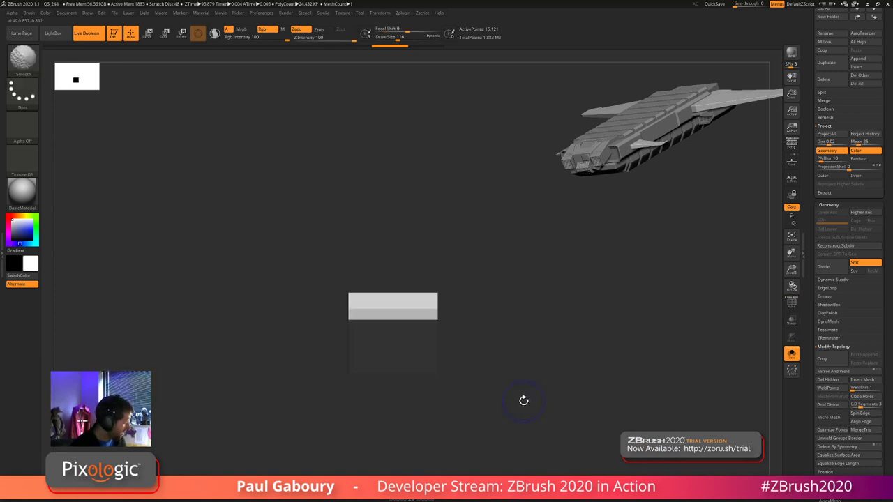
key(shift+f)
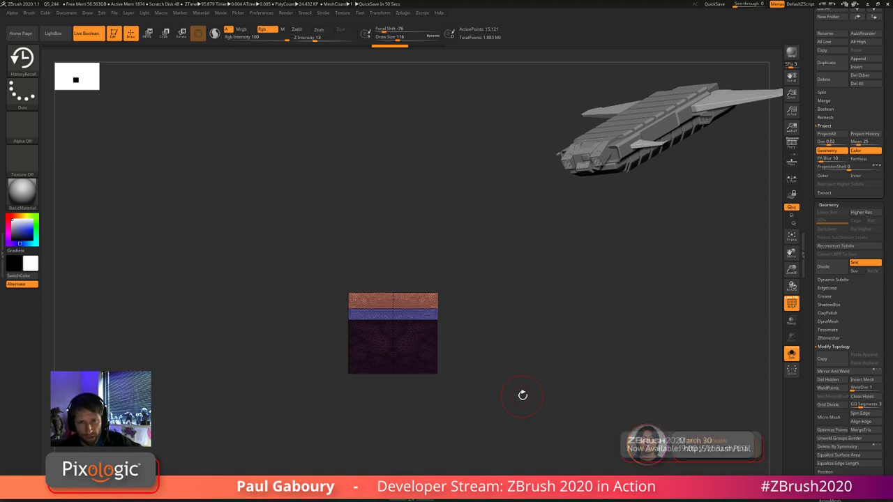
mouse_move(533, 407)
mouse_down()
mouse_move(532, 427)
mouse_move(536, 400)
mouse_move(552, 386)
mouse_move(543, 377)
mouse_move(582, 361)
mouse_up()
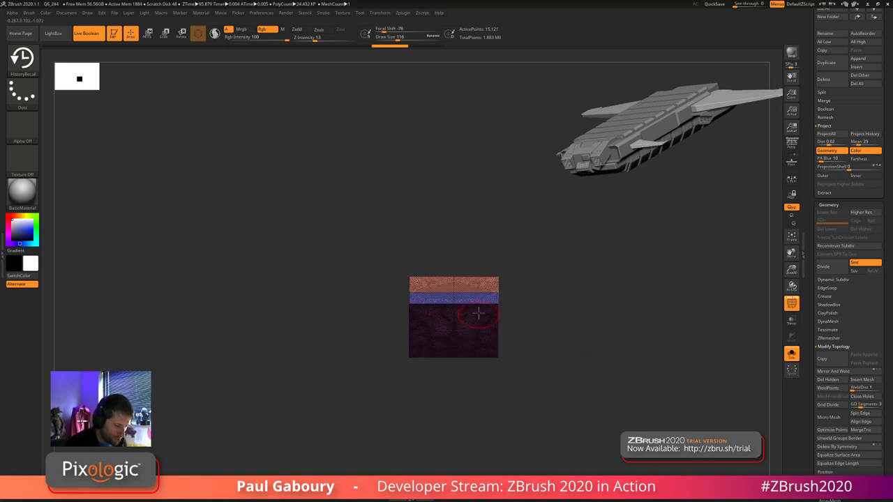
right_drag(469, 297, 511, 296)
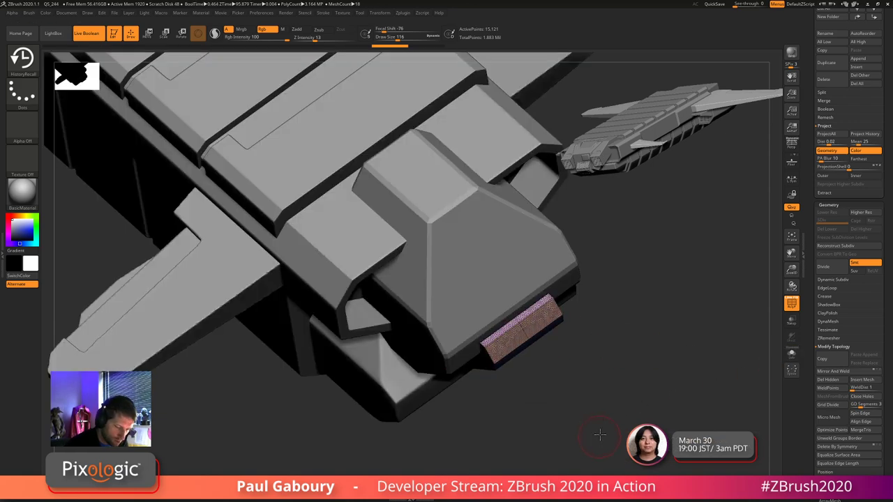
right_drag(600, 433, 605, 392)
right_drag(589, 354, 578, 352)
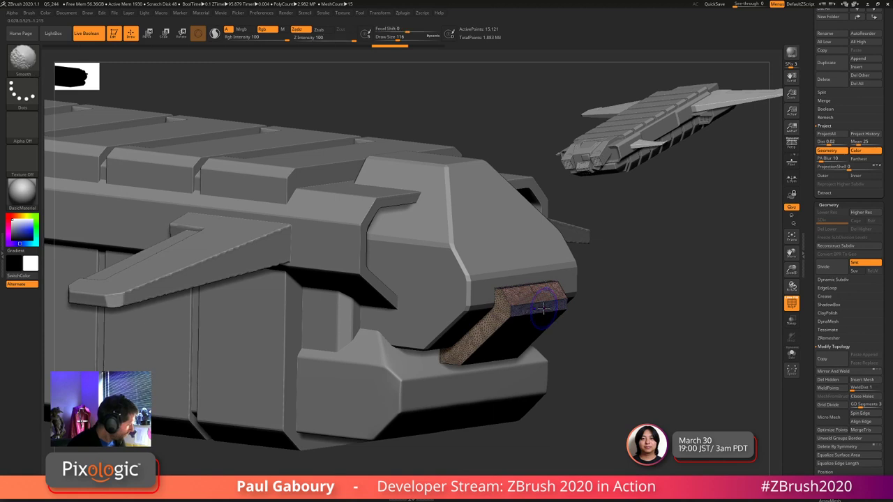
key(shift+f)
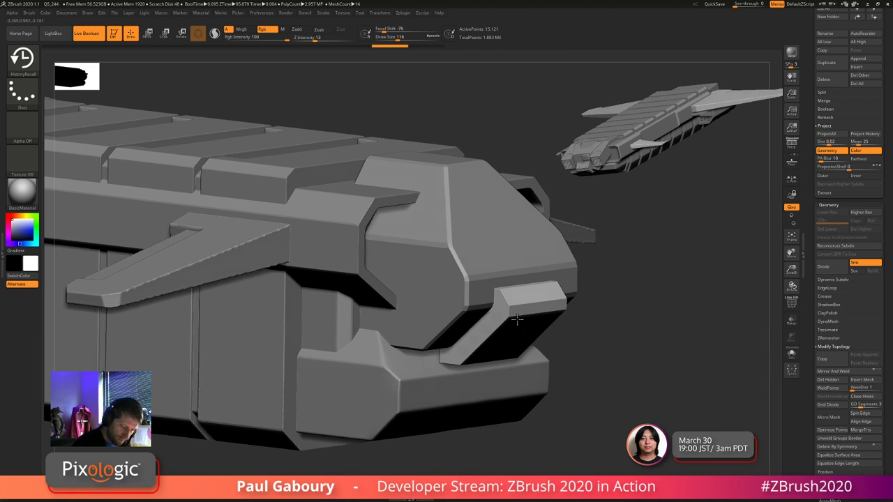
right_drag(518, 332, 522, 313)
- Select the Clean Cockpit subtool, duplicate it, and show the polyframe on the copy
click(523, 303)
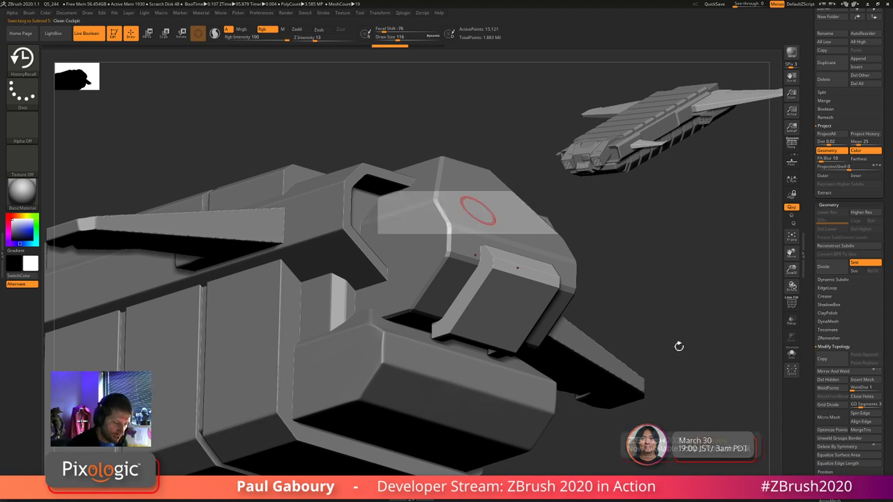
key(d)
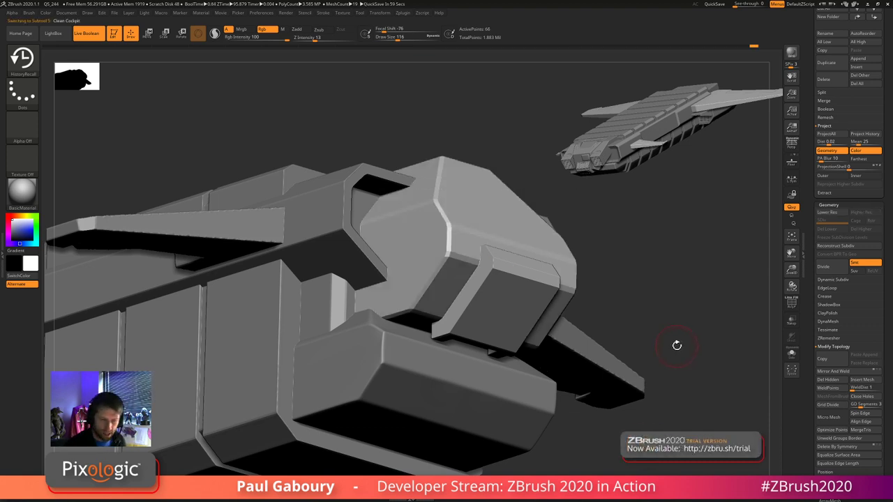
scroll(836, 264, up, 8)
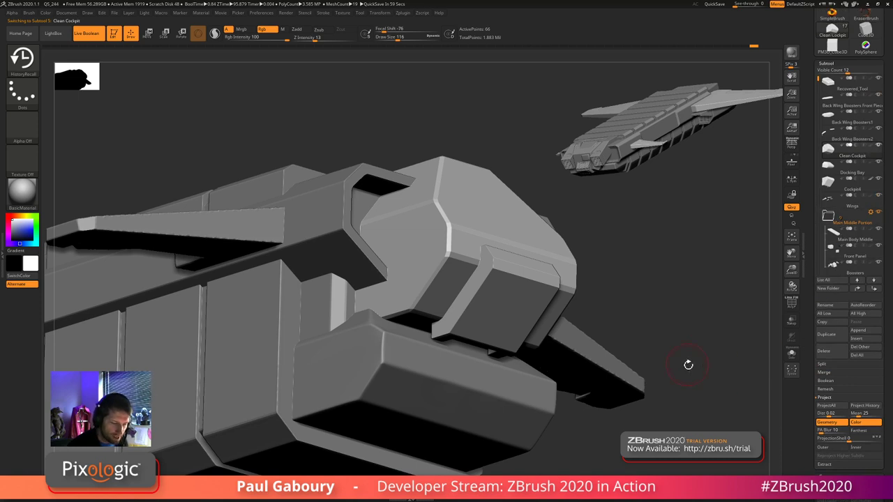
drag(689, 364, 689, 379)
key(shift)
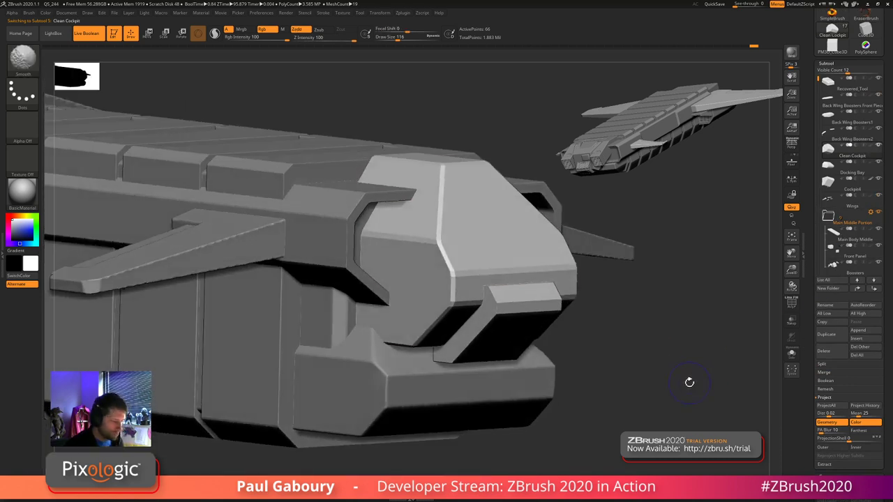
key(shift+f)
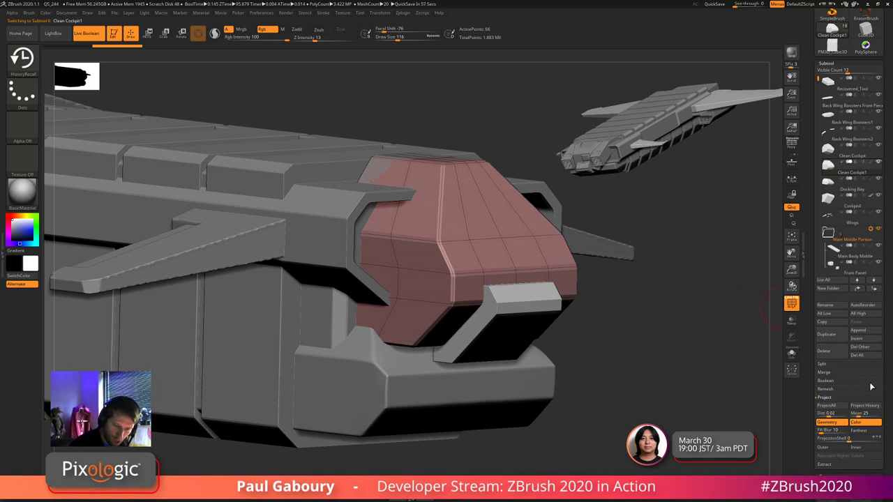
- Isolate the duplicated cockpit and apply its dynamic subdivision to the mesh
shift+click(878, 164)
drag(642, 367, 606, 384)
drag(888, 423, 872, 347)
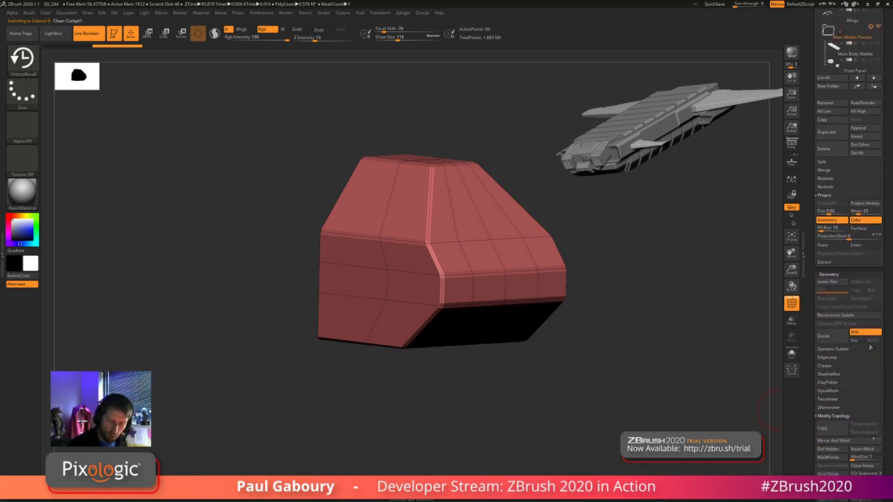
click(837, 349)
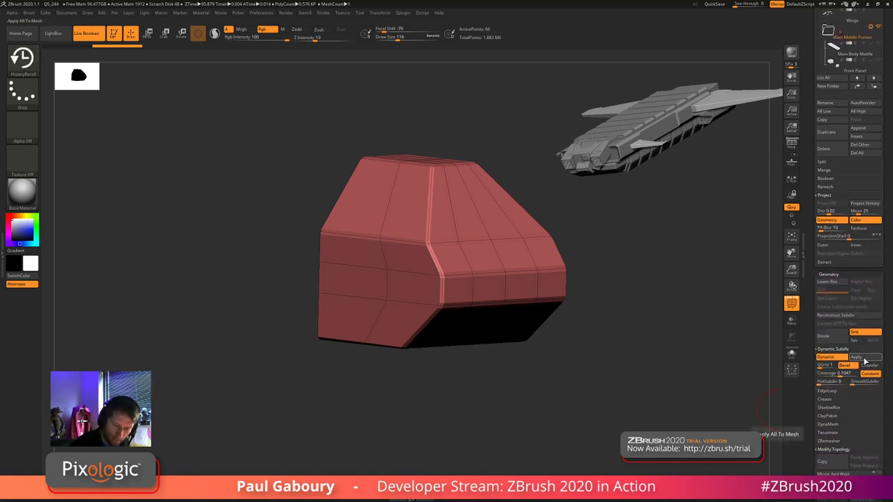
click(864, 359)
mouse_move(555, 401)
mouse_down()
mouse_move(542, 402)
mouse_move(575, 406)
mouse_move(560, 402)
mouse_up()
ctrl+right_drag(560, 402, 565, 411)
mouse_move(492, 330)
right_down()
mouse_move(499, 309)
mouse_move(527, 309)
right_up()
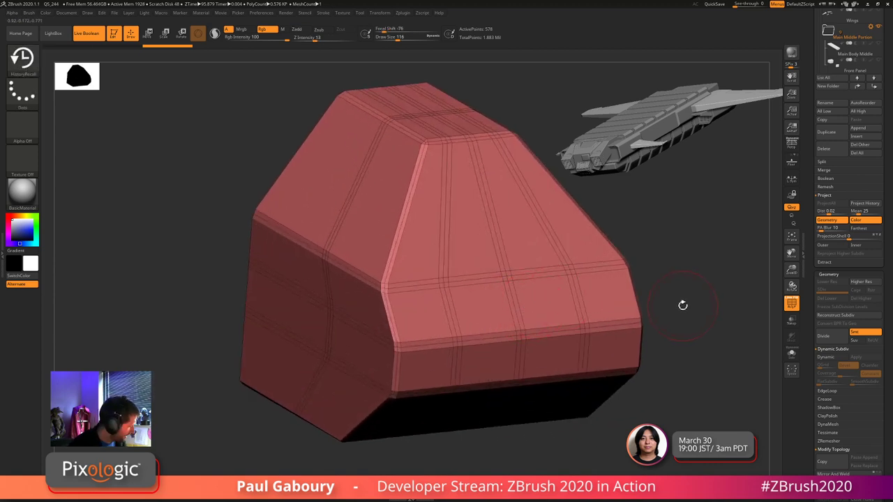
- Choose the ZModeler brush and delete the extra lengthwise edge loops running down the front faces of the cockpit copy
key(b)
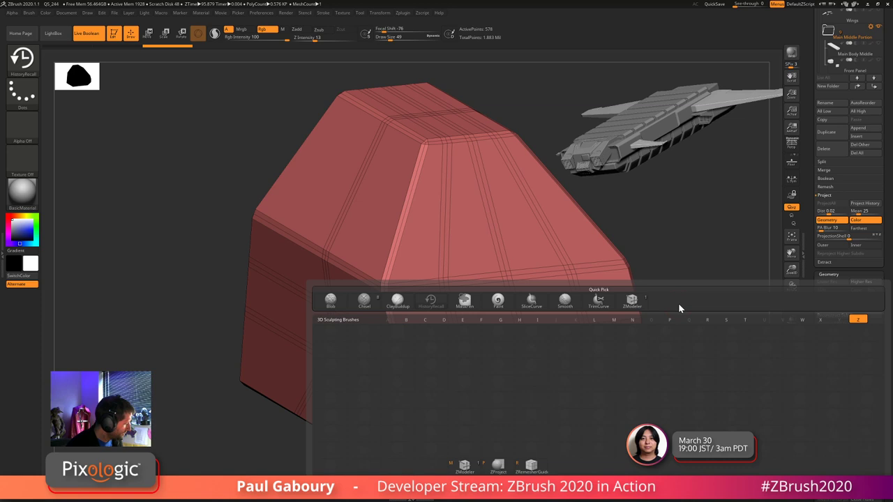
key(z)
key(m)
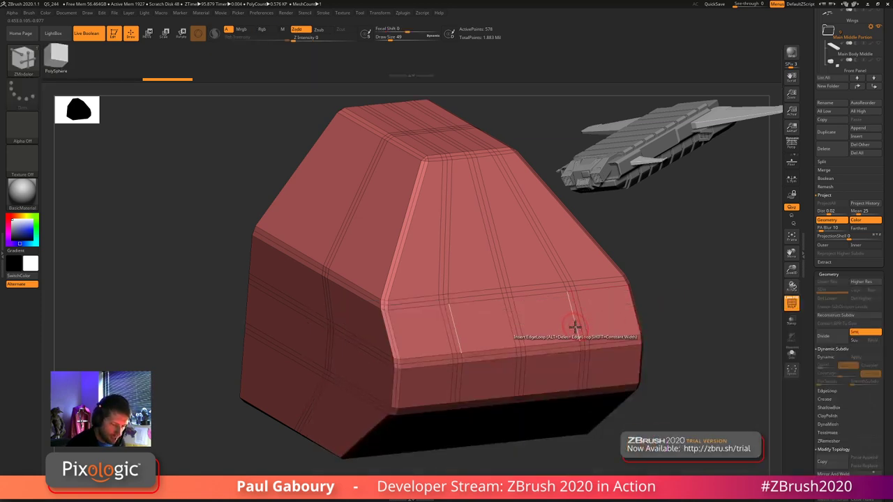
alt+click(575, 325)
ctrl+right_drag(670, 338, 643, 327)
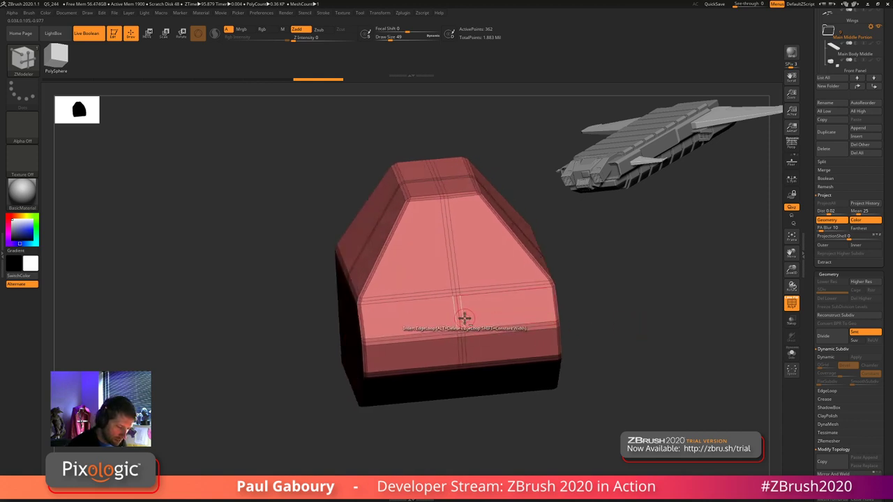
key(ctrl+shift+z)
key(ctrl+shift+z)
key(ctrl+shift+z)
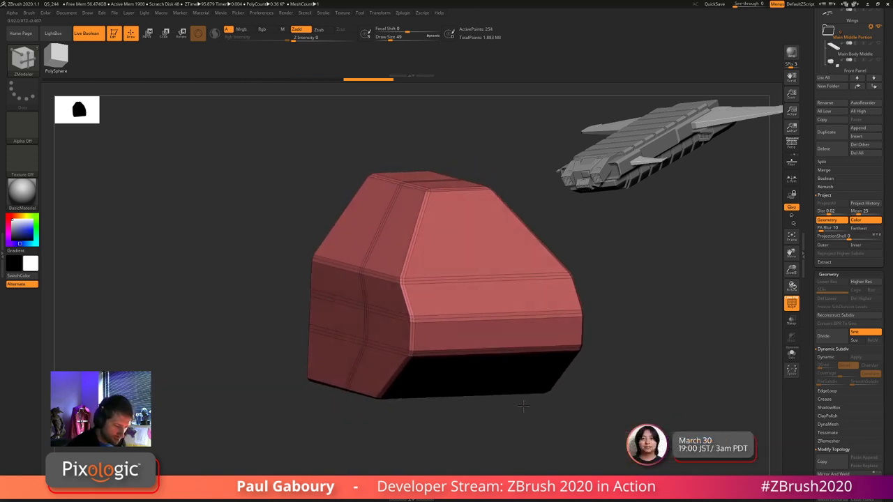
- Delete the extra vertical edge loops on the side faces of the cockpit copy
alt+click(398, 327)
alt+click(395, 325)
alt+click(393, 326)
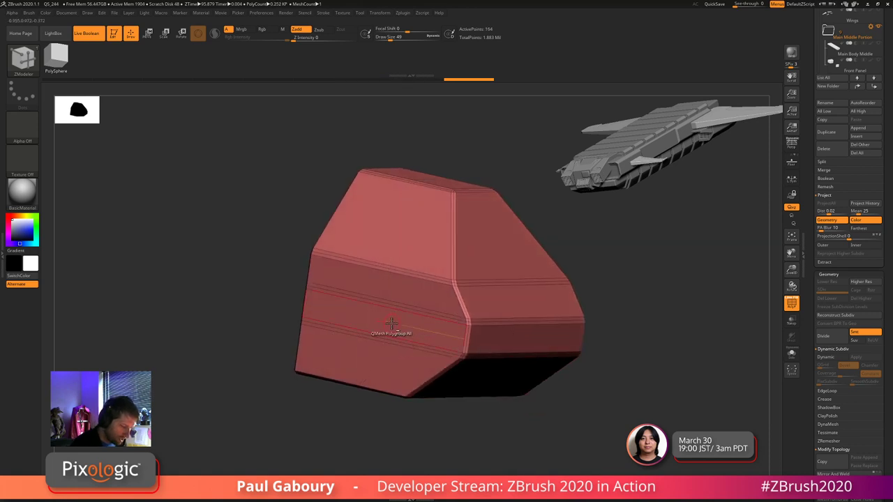
mouse_move(576, 397)
ctrl+right_down()
mouse_move(563, 387)
mouse_move(590, 392)
mouse_move(576, 390)
ctrl+right_up()
drag(576, 390, 581, 339)
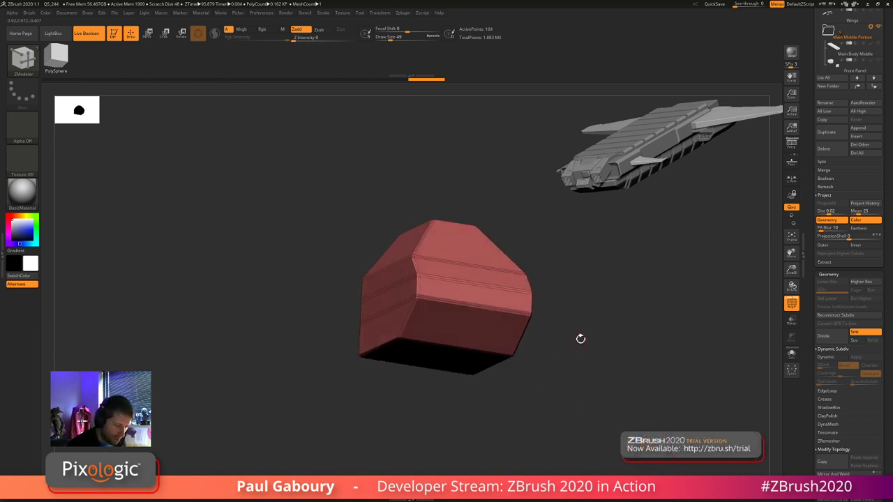
- Assign the front bands of the cockpit copy to a separate polygroup with ZModeler
right_drag(490, 310, 513, 287)
click(484, 321)
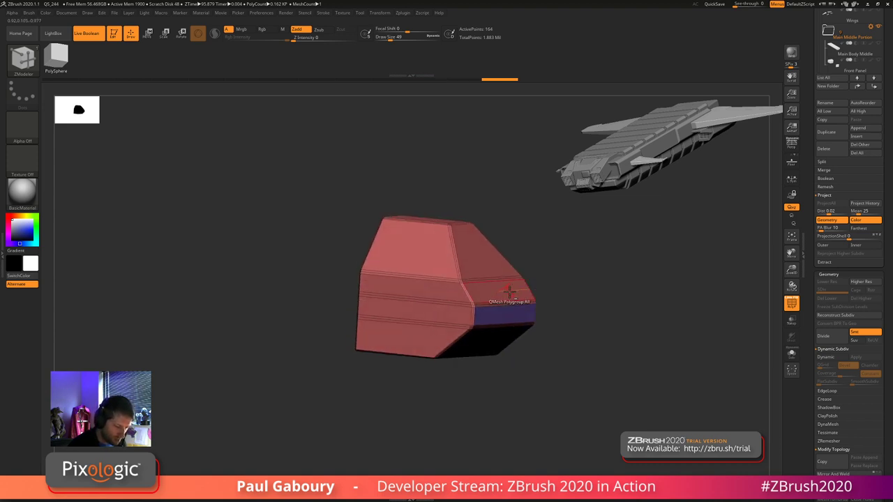
click(510, 292)
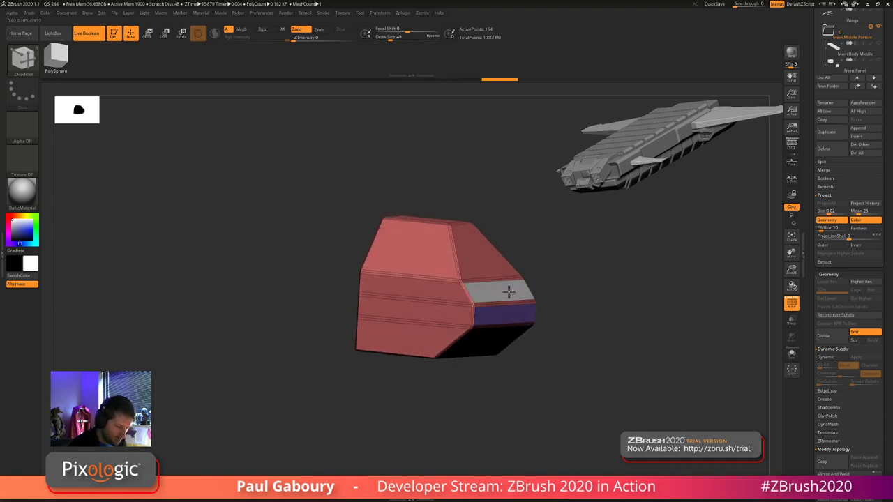
- Bring the rest of the ship back into view around the cockpit copy
click(791, 354)
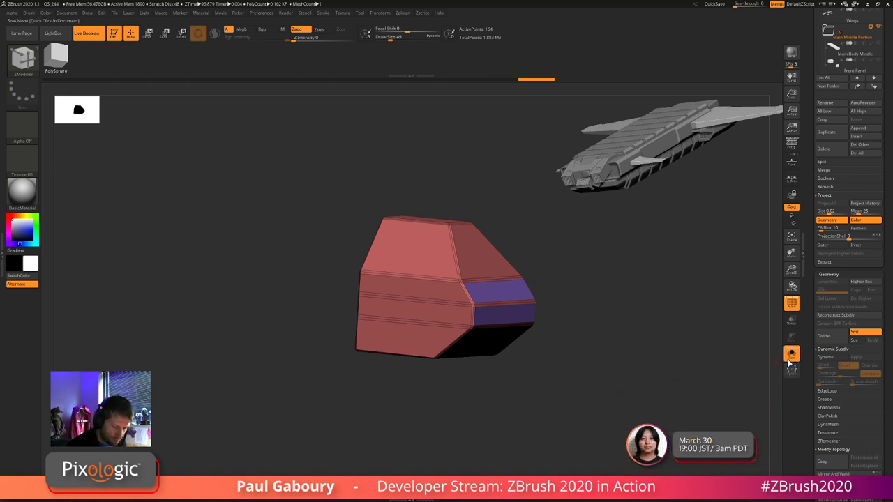
click(790, 358)
scroll(830, 166, up, 5)
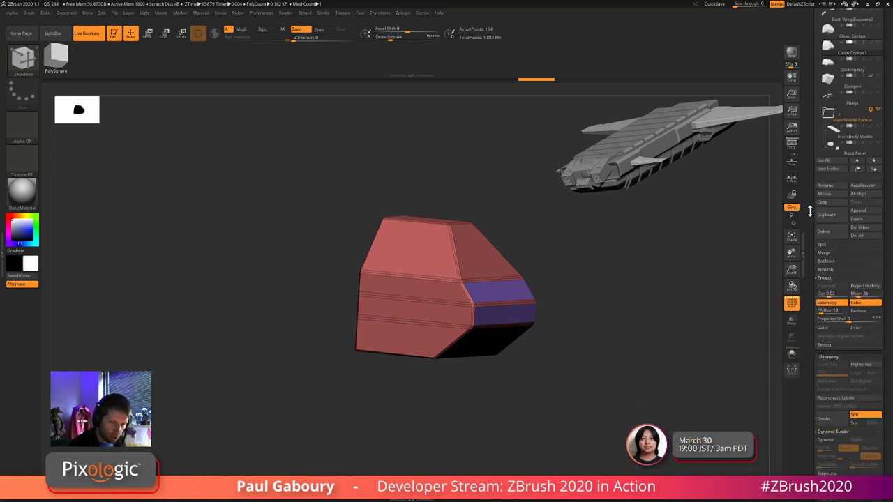
click(878, 148)
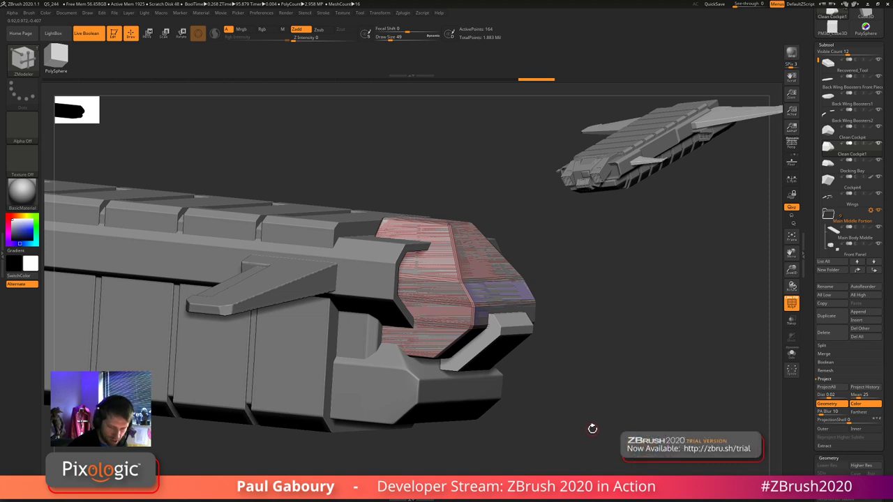
- Isolate the cockpit copy again and assign the matching side bands to the same polygroup as the front bands
click(792, 354)
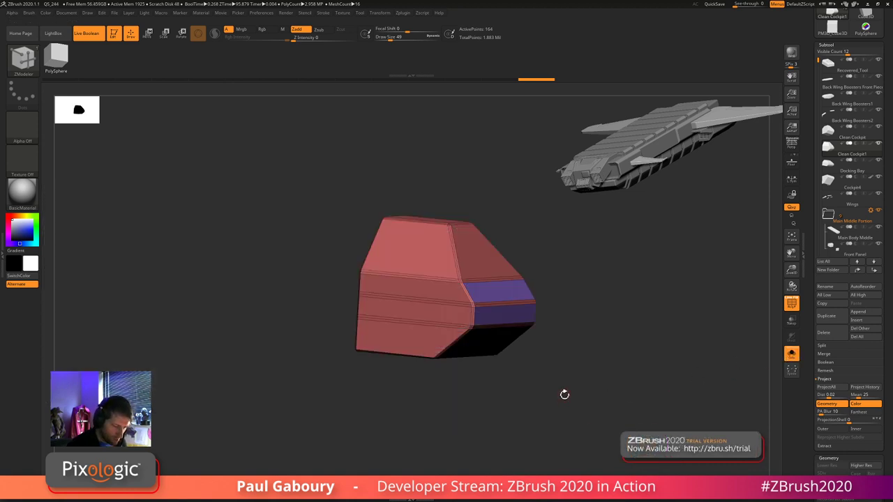
click(448, 293)
mouse_move(576, 375)
mouse_down()
mouse_move(571, 395)
mouse_move(524, 405)
mouse_move(585, 394)
mouse_move(500, 337)
mouse_move(517, 400)
mouse_move(532, 384)
mouse_move(539, 398)
mouse_move(568, 363)
mouse_up()
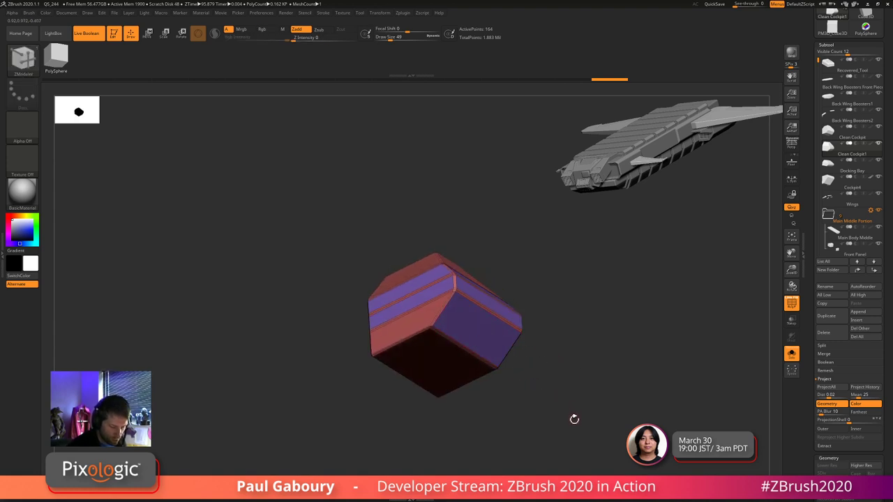
drag(574, 421, 577, 390)
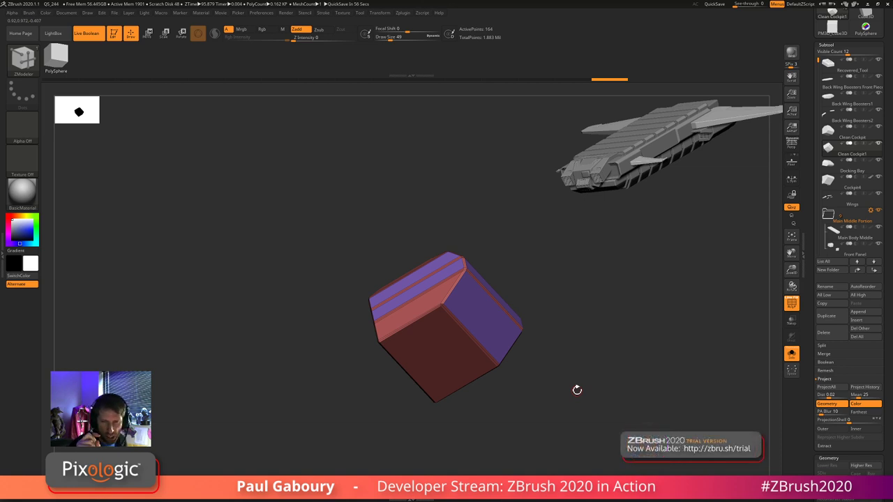
drag(612, 337, 605, 365)
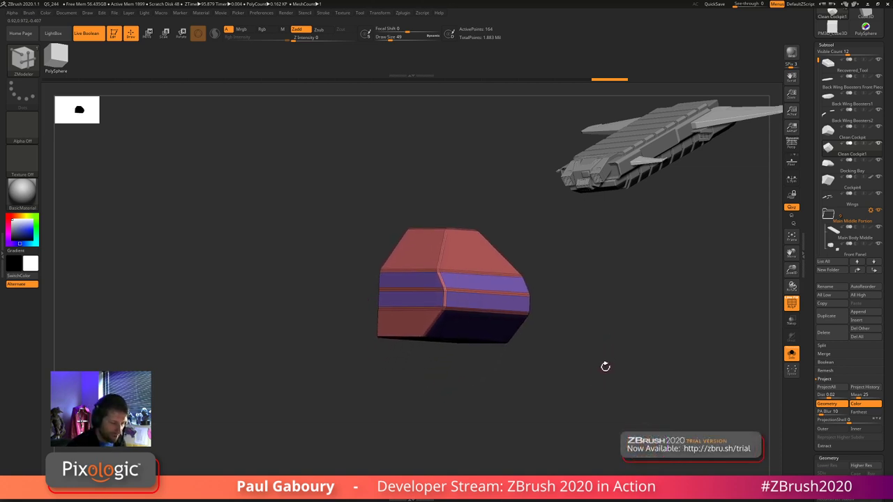
- Isolate the banded polygroup of the cockpit copy, hiding the remaining faces
ctrl+right_drag(557, 306, 564, 327)
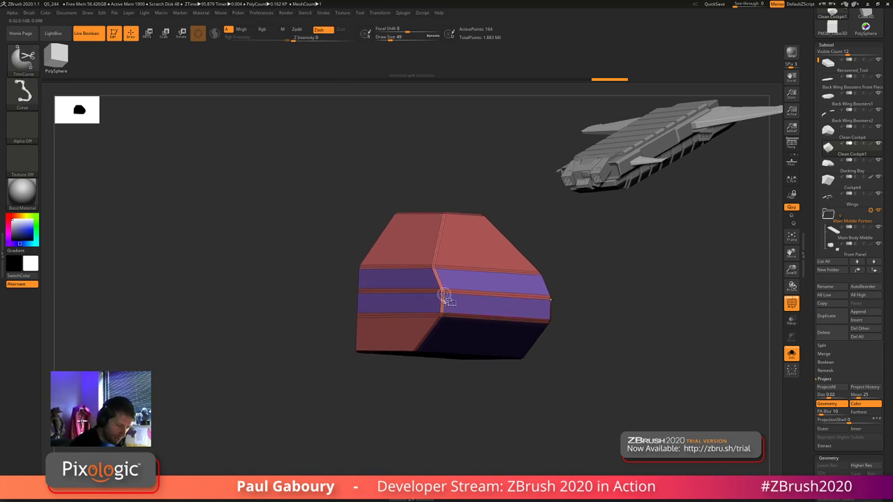
ctrl+shift+click(442, 292)
ctrl+shift+drag(444, 293, 443, 292)
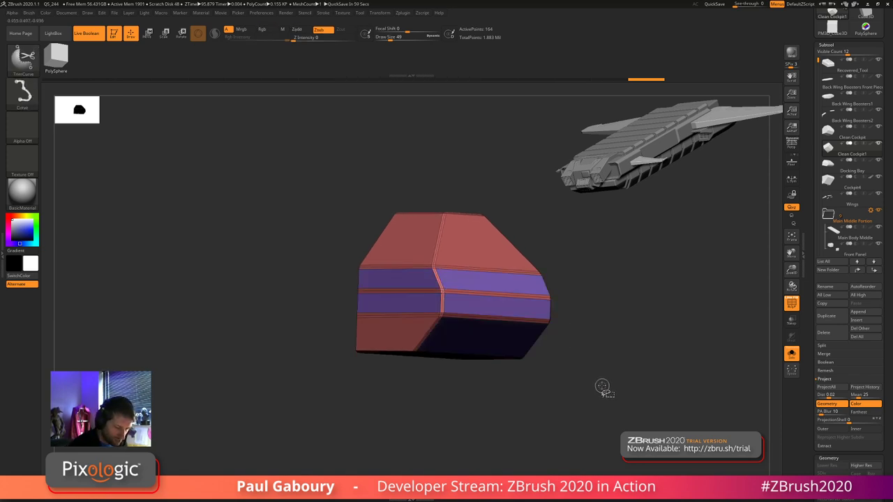
ctrl+shift+click(444, 300)
drag(601, 349, 598, 390)
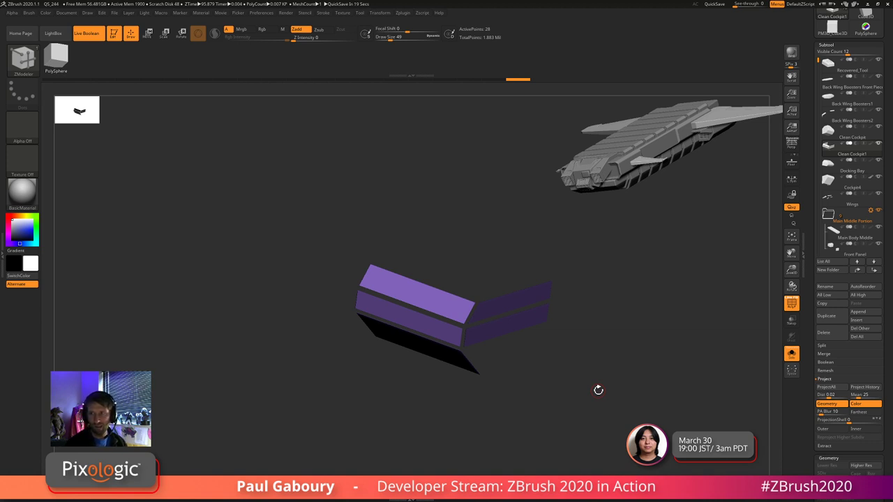
- Preview Dynamic Subdiv on the isolated bands, turn it off again and open the DynaMesh settings
scroll(809, 397, down, 5)
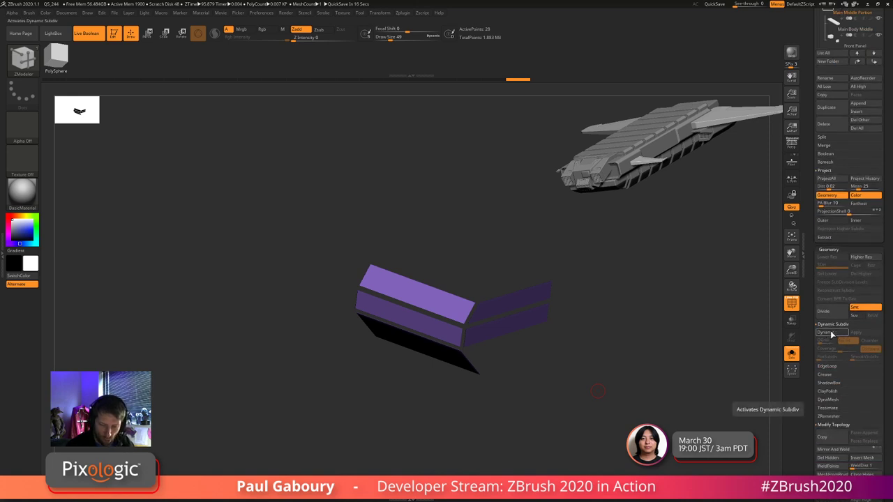
key(d)
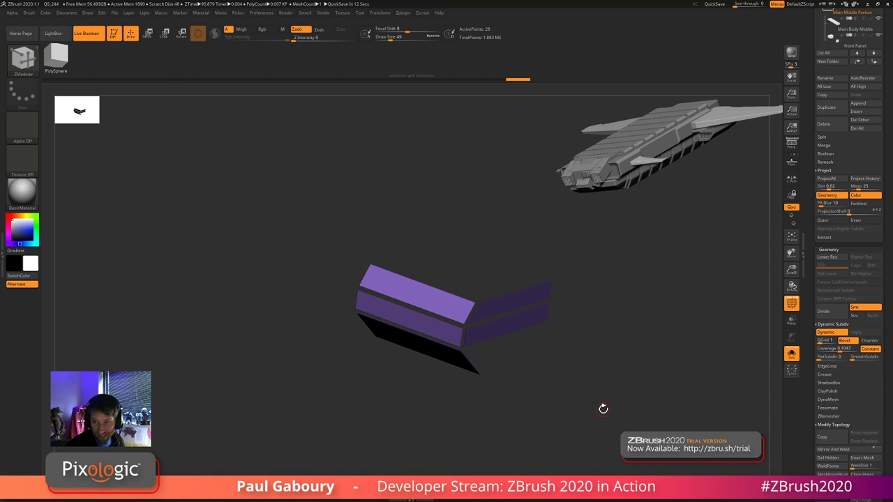
key(shift+d)
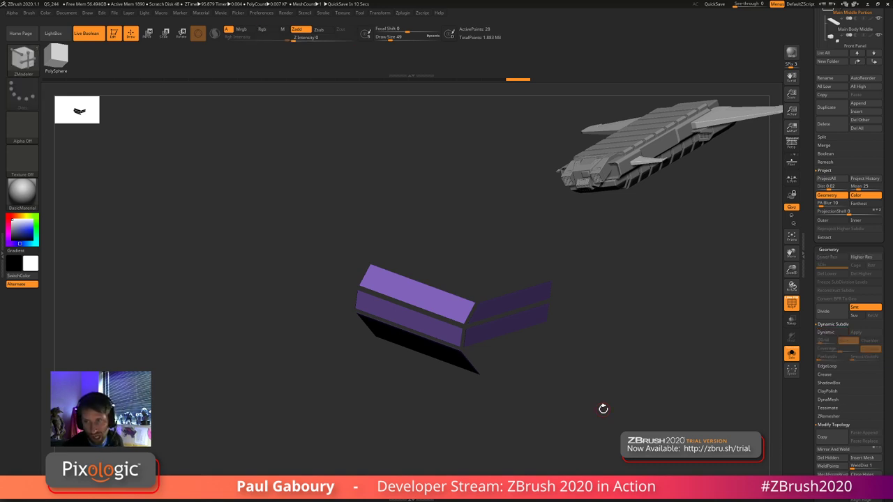
key(d)
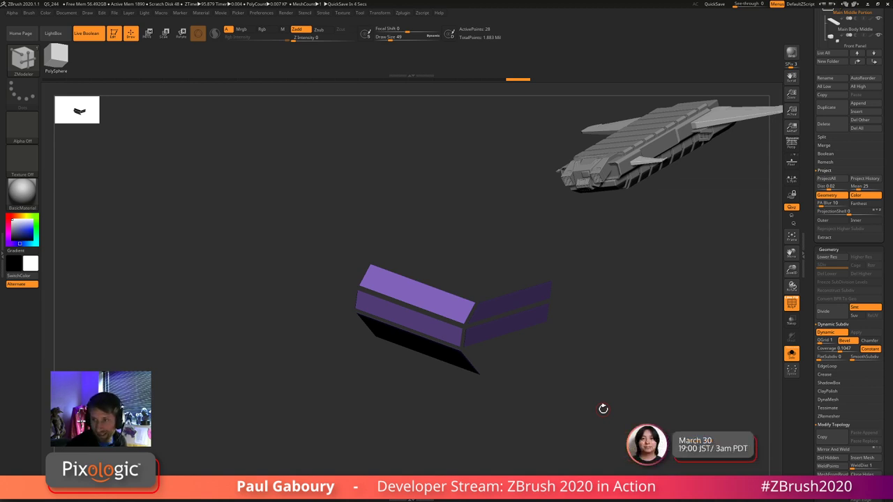
key(shift)
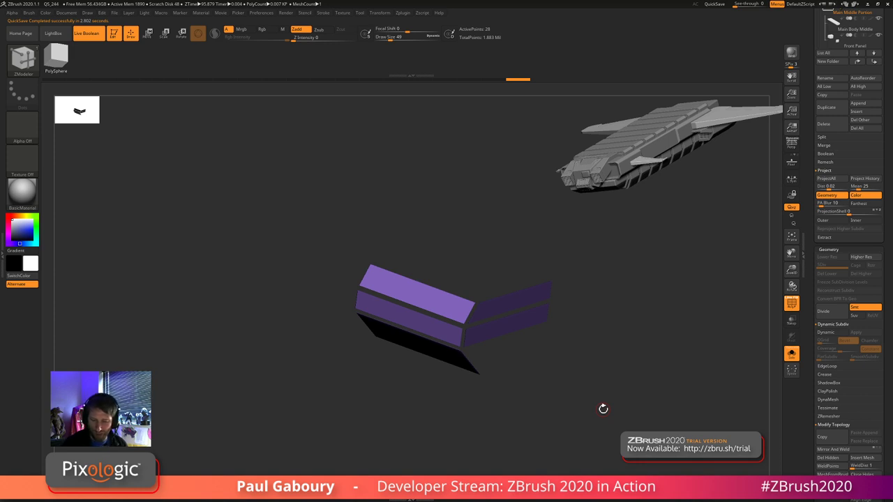
click(830, 401)
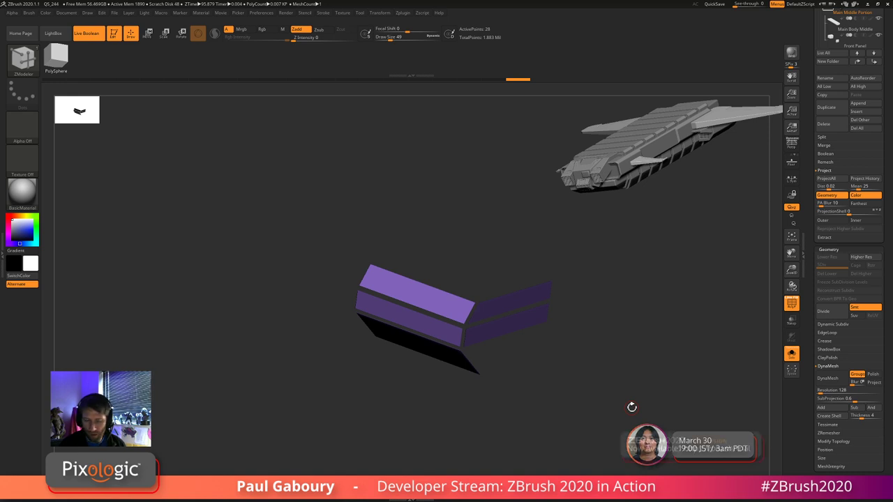
- Delete the Clean Cockpit1 subtool and select the original Clean Cockpit subtool
scroll(809, 280, up, 5)
scroll(808, 280, up, 5)
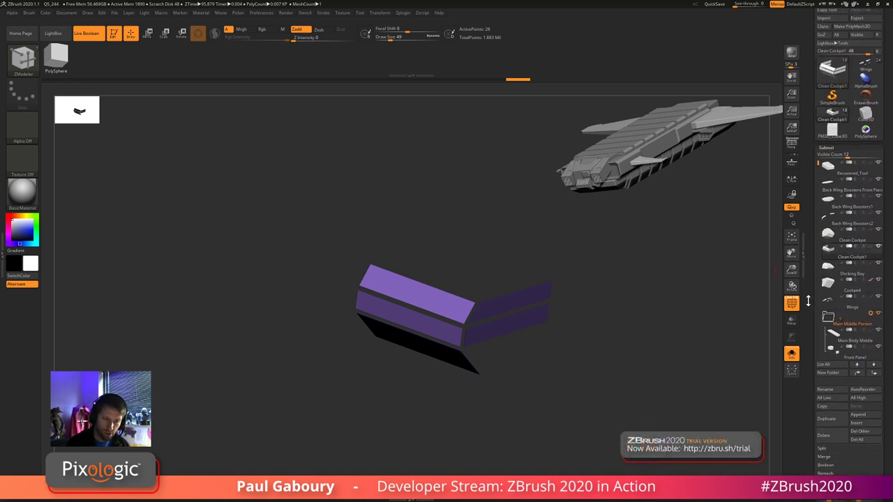
click(825, 435)
click(769, 451)
click(826, 237)
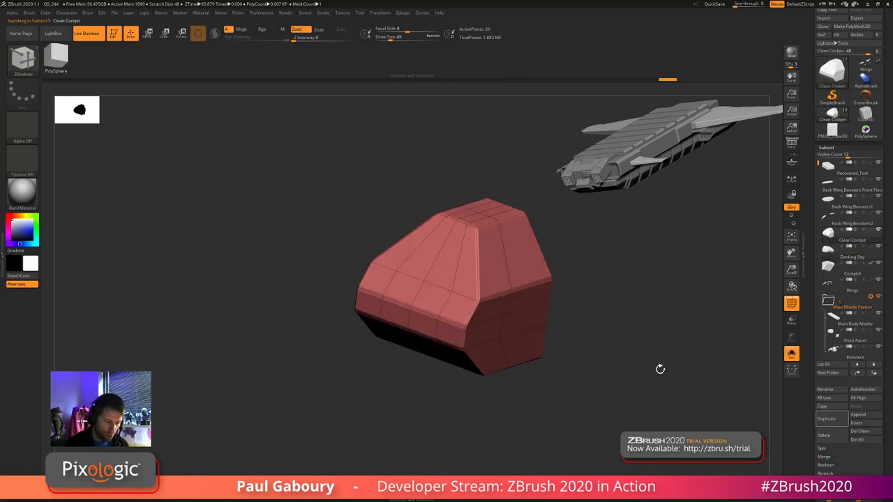
- Duplicate the Clean Cockpit subtool and rename the copy as Clean Cockpit Subs
drag(658, 369, 642, 394)
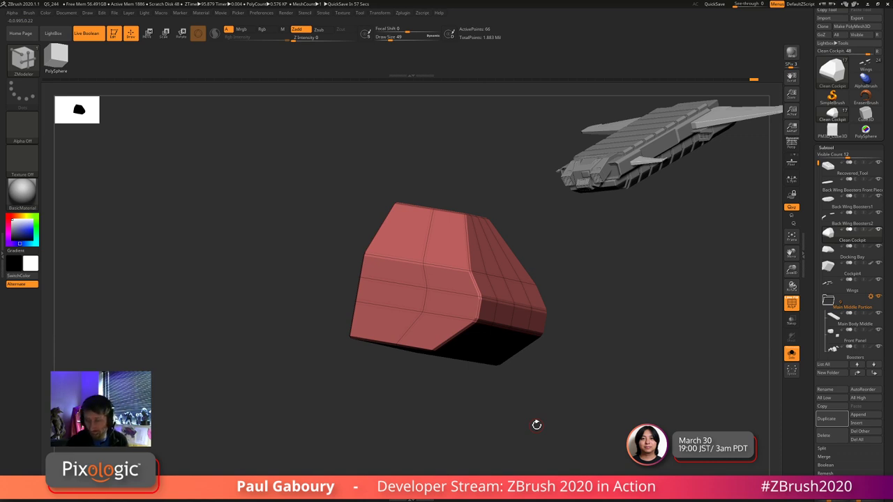
click(830, 420)
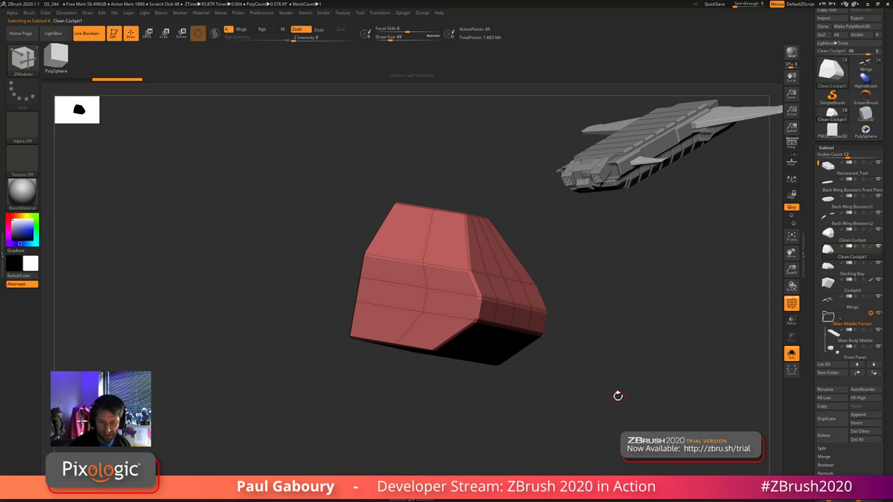
click(831, 392)
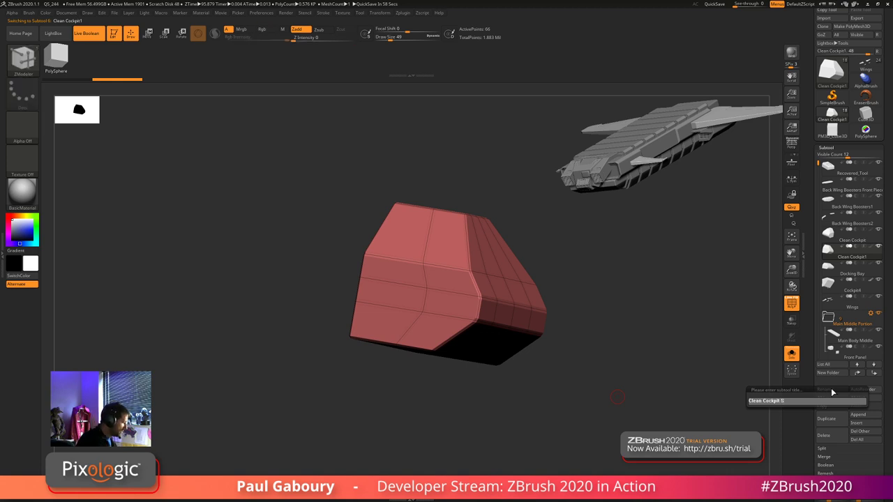
text(Subs)
key(Return)
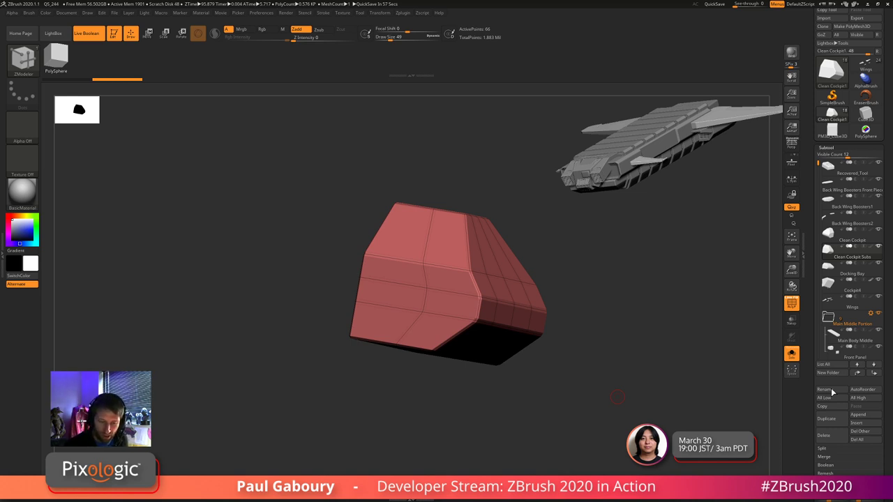
- Turn off Solo mode and hide every subtool except Clean Cockpit Subs
drag(693, 379, 706, 379)
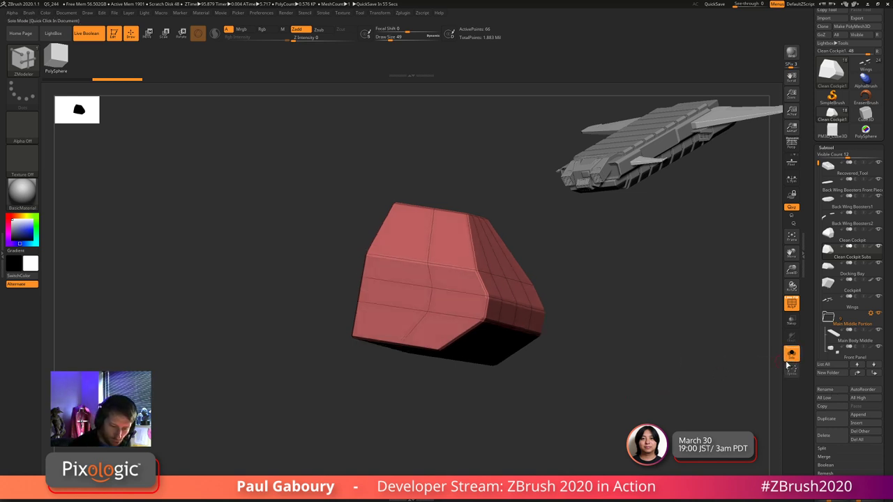
click(791, 354)
click(791, 355)
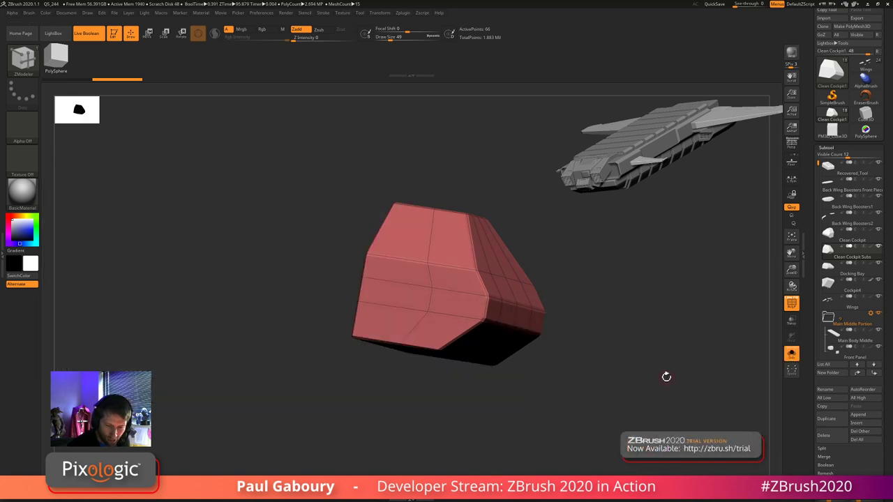
click(792, 356)
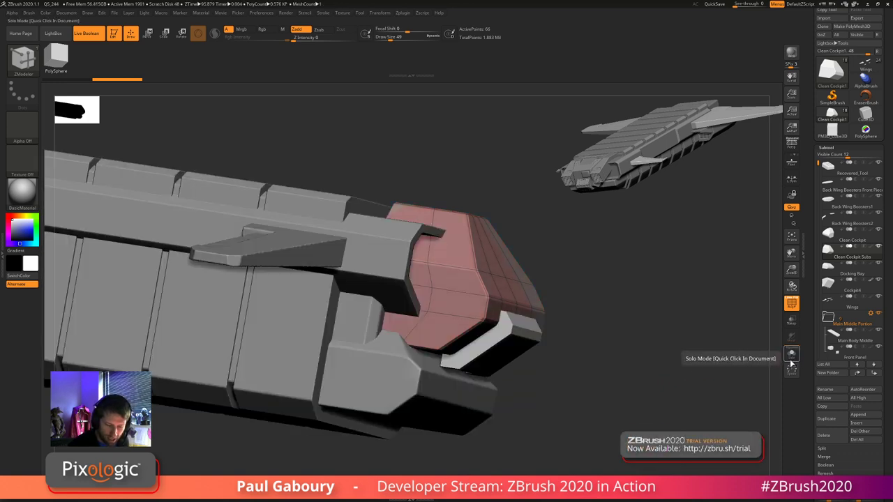
key(shift)
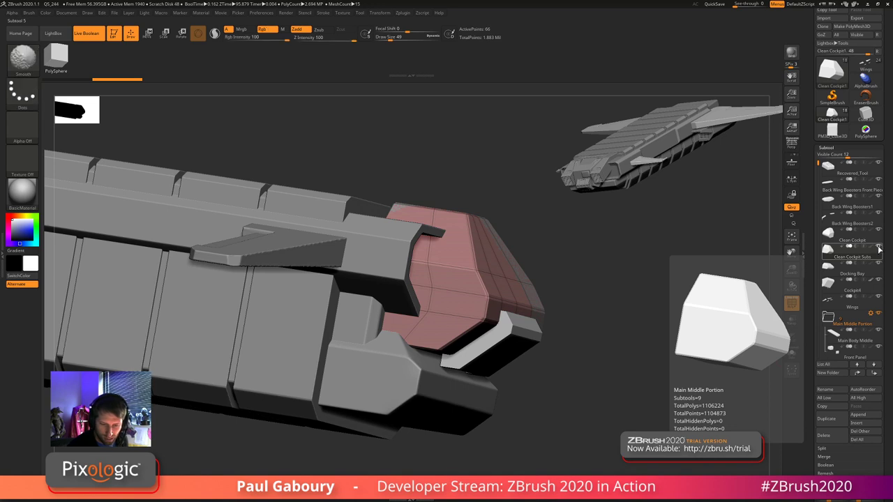
shift+click(879, 249)
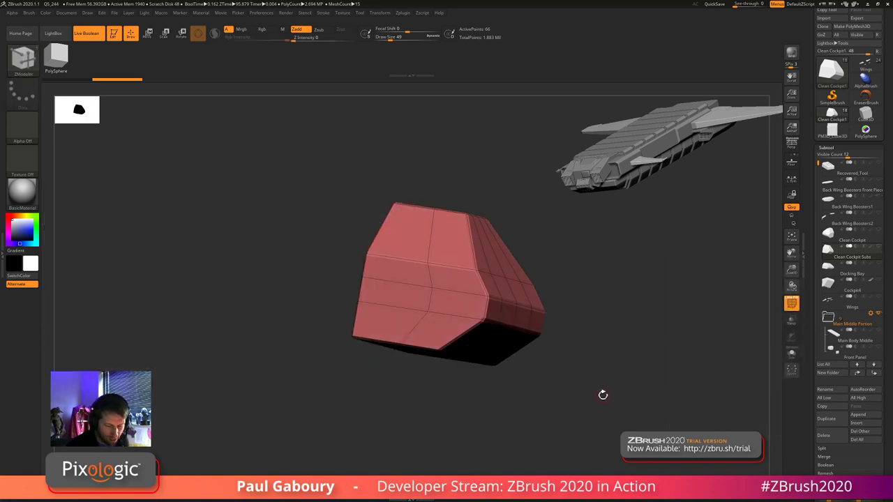
drag(602, 395, 579, 407)
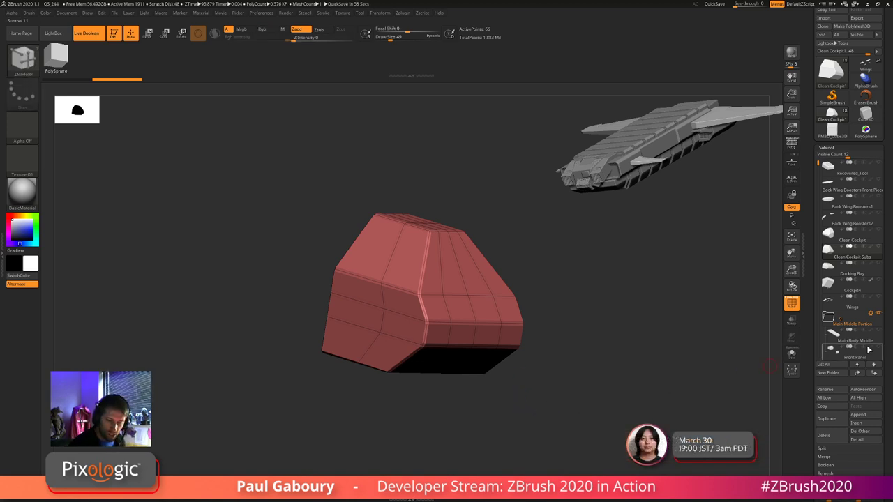
- Enable Dynamic Subdiv on Clean Cockpit Subs and apply it to the mesh
drag(887, 346, 887, 265)
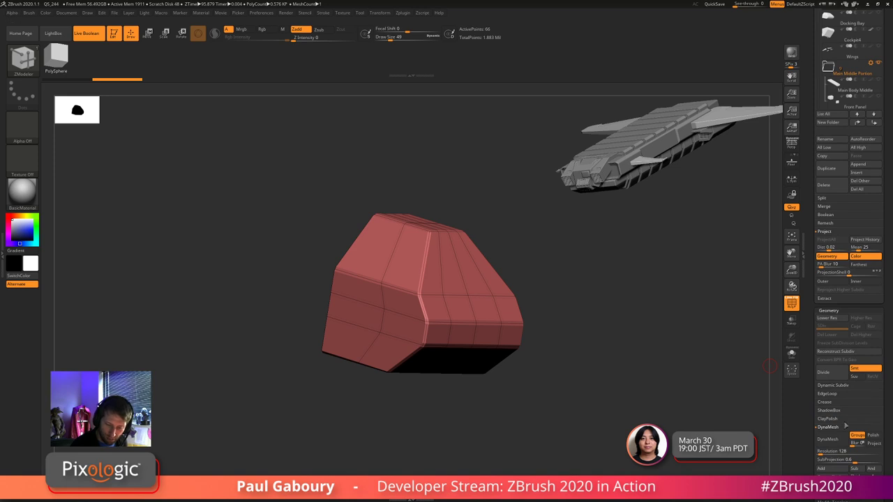
click(832, 385)
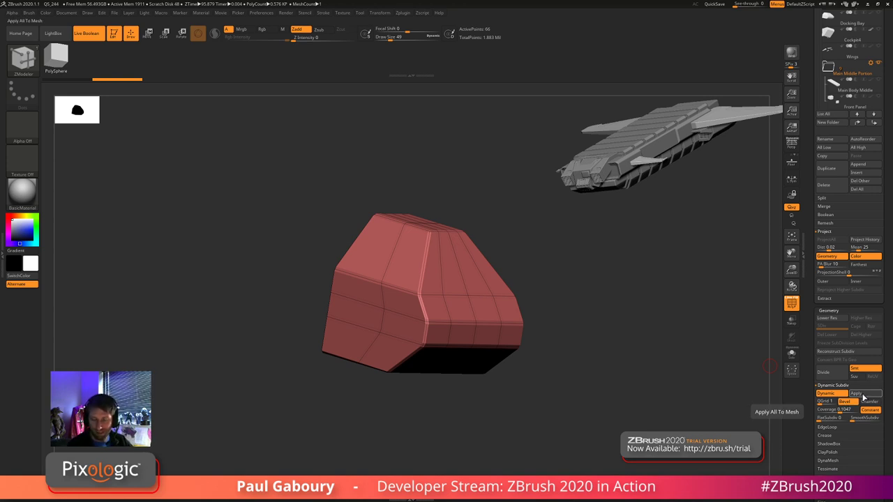
click(863, 395)
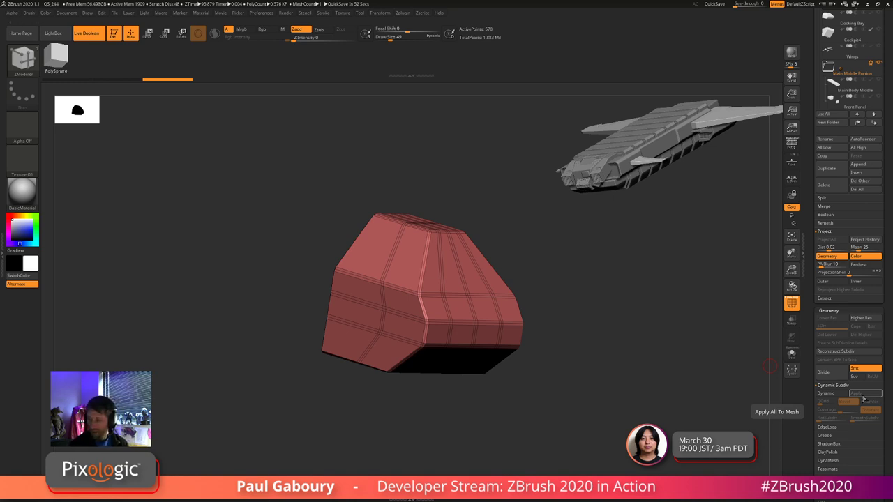
- Delete the extra vertical edge loops across the front faces of Clean Cockpit Subs with ZModeler
drag(587, 412, 556, 414)
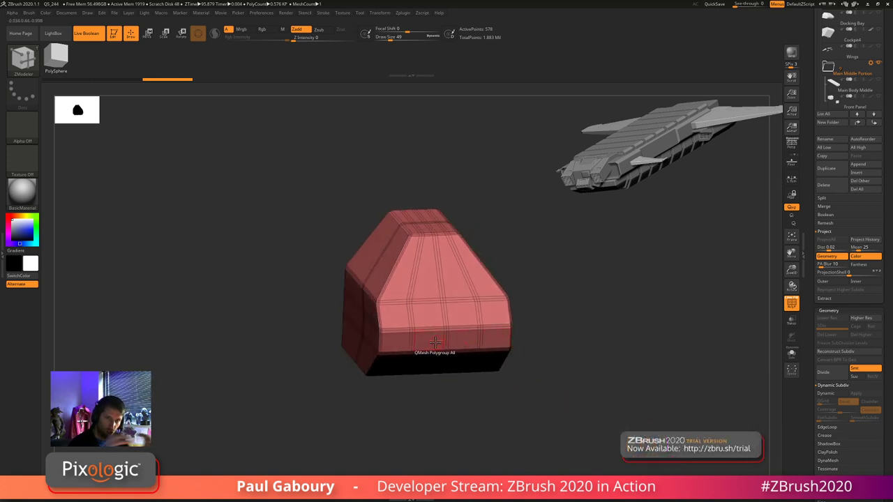
drag(456, 375, 476, 423)
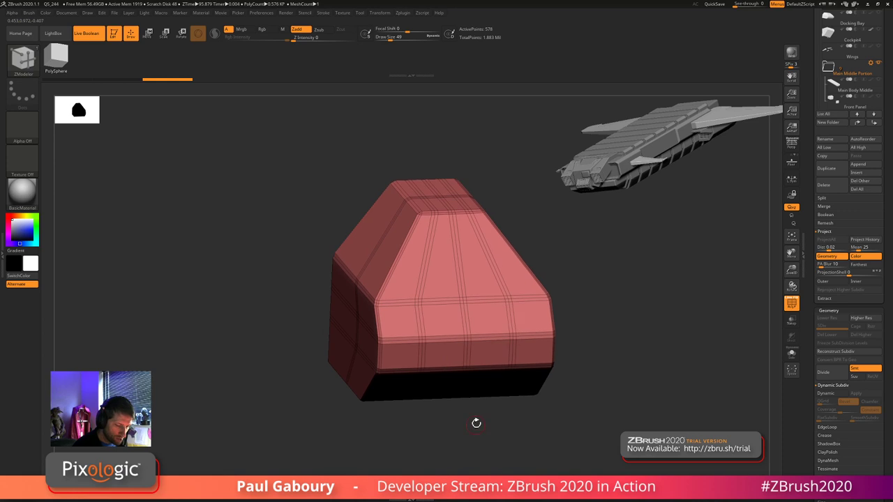
alt+click(507, 322)
alt+click(511, 322)
alt+click(513, 322)
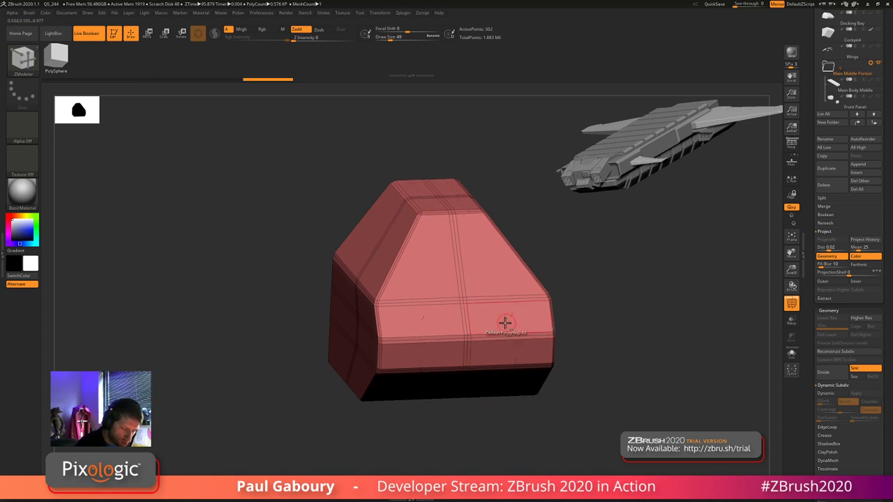
alt+click(469, 323)
alt+click(466, 325)
drag(441, 377, 418, 279)
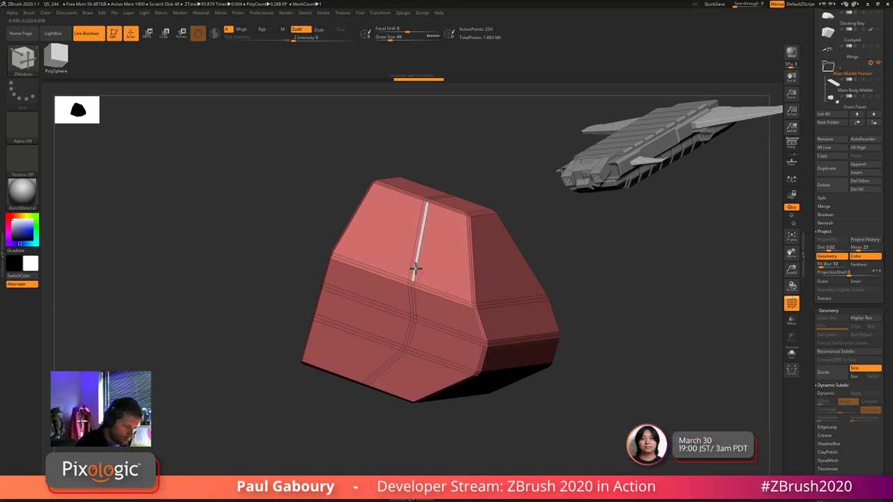
click(414, 265)
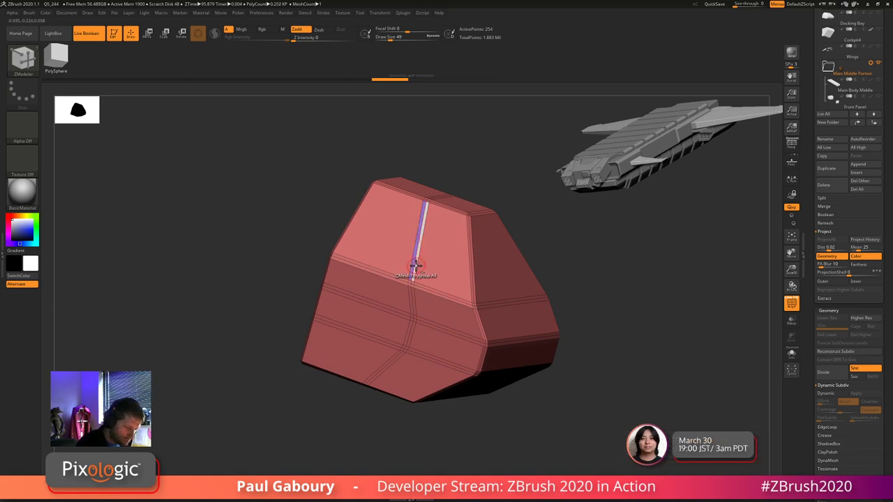
click(415, 266)
key(ctrl+z)
key(ctrl+z)
- Delete the vertical edge loops running down the middle of the cockpit's side faces
ctrl+right_drag(418, 259, 451, 323)
alt+click(407, 245)
alt+click(401, 243)
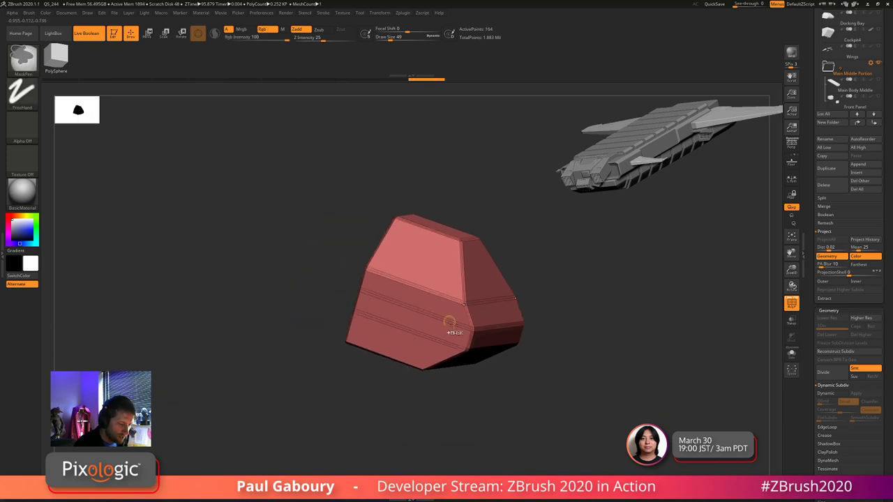
- Mark the front faces of Clean Cockpit Subs for a shared polygroup with ZModeler
drag(540, 377, 460, 340)
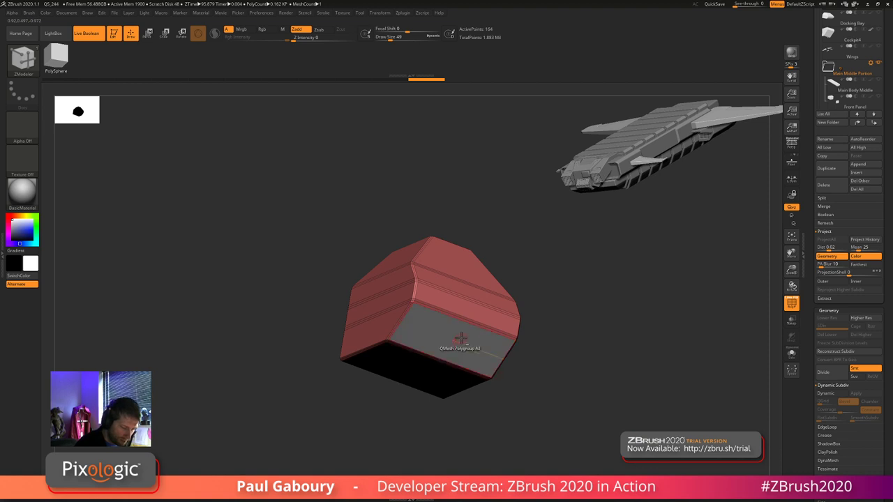
alt+click(470, 293)
alt+click(462, 267)
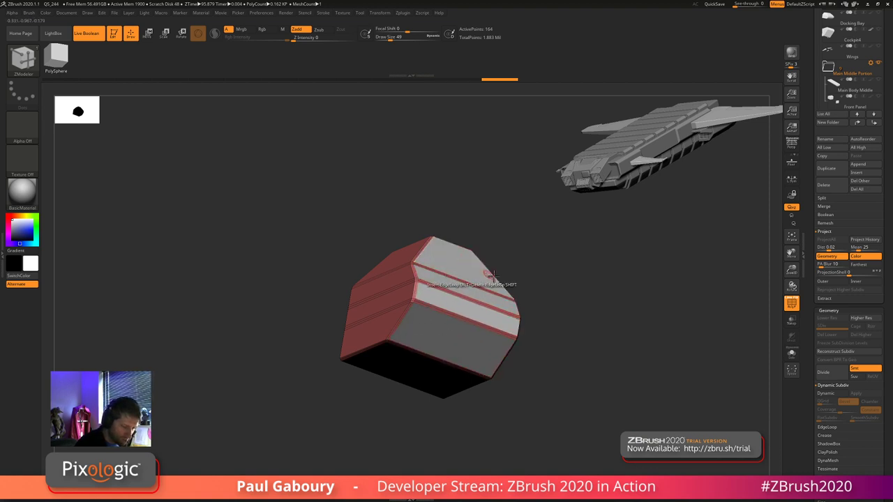
- Add the upper side face and the two side bands to the marked faces and assign them all one new polygroup
right_drag(486, 275, 542, 330)
click(432, 335)
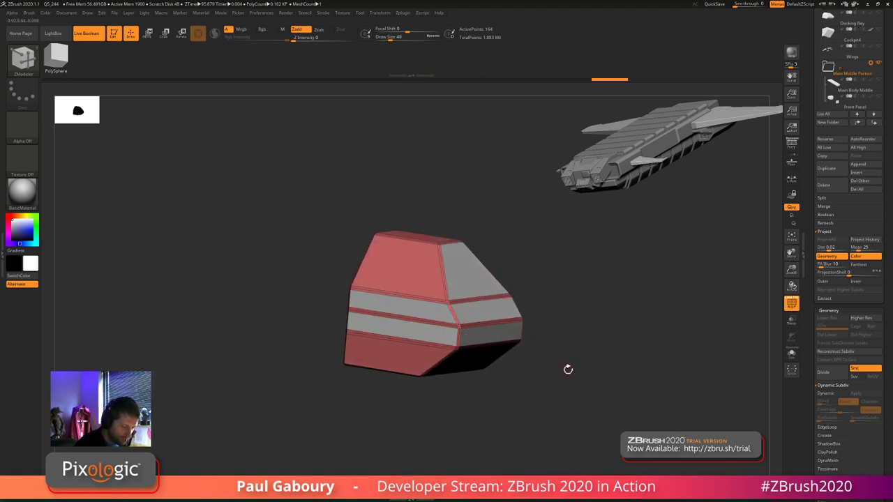
right_click(528, 421)
click(411, 265)
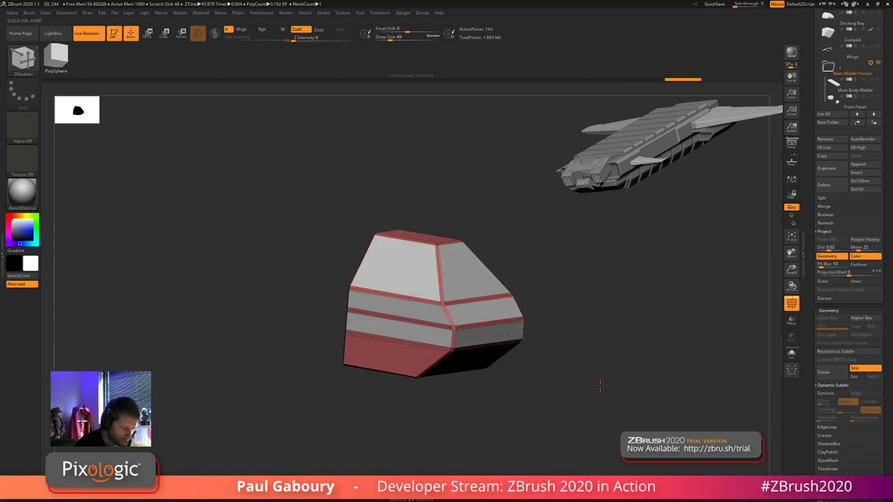
mouse_move(600, 385)
right_down()
mouse_move(545, 394)
mouse_move(607, 384)
right_up()
key(ctrl+z)
click(427, 273)
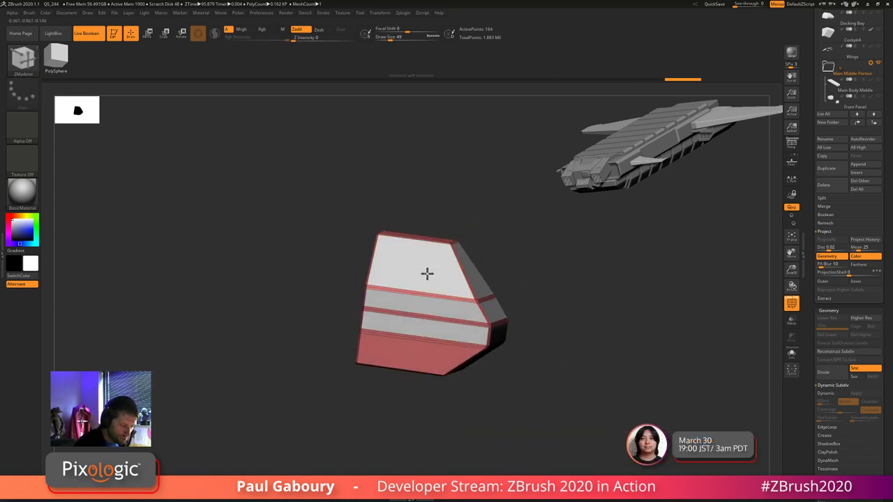
key(alt)
drag(559, 369, 566, 414)
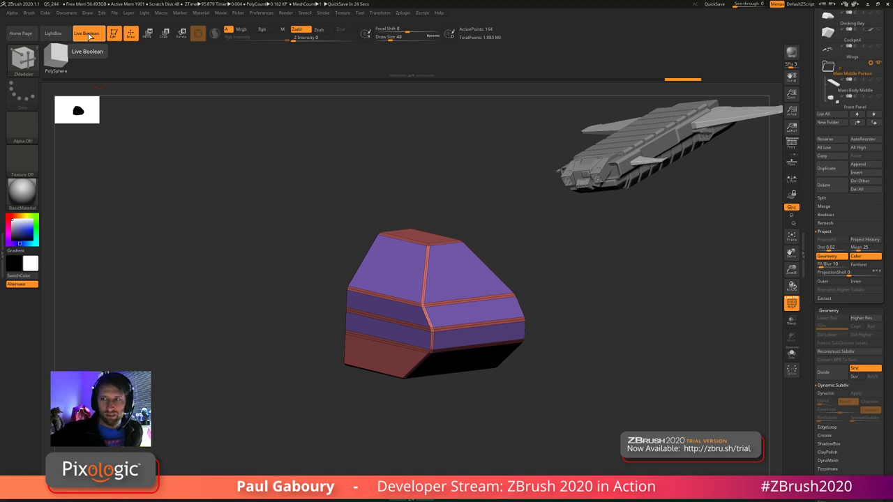
- Select the Clean Cockpit subtool and duplicate it
scroll(865, 167, up, 5)
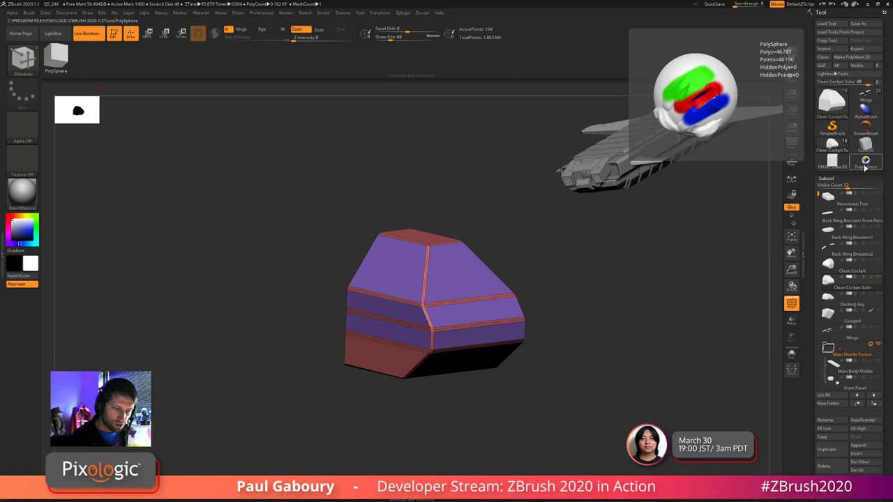
mouse_move(860, 155)
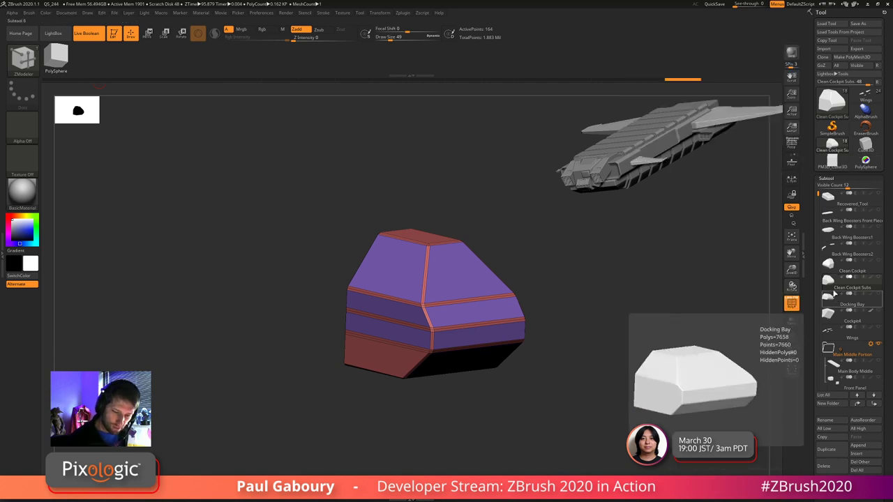
mouse_move(830, 284)
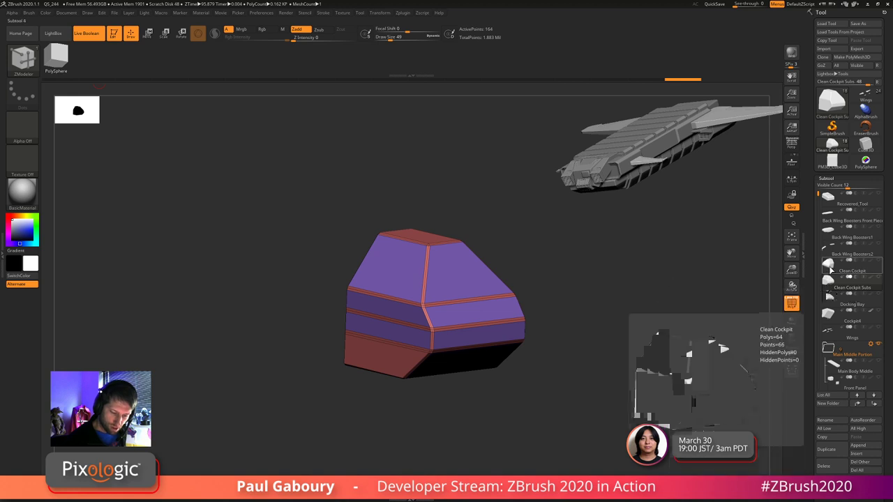
click(829, 270)
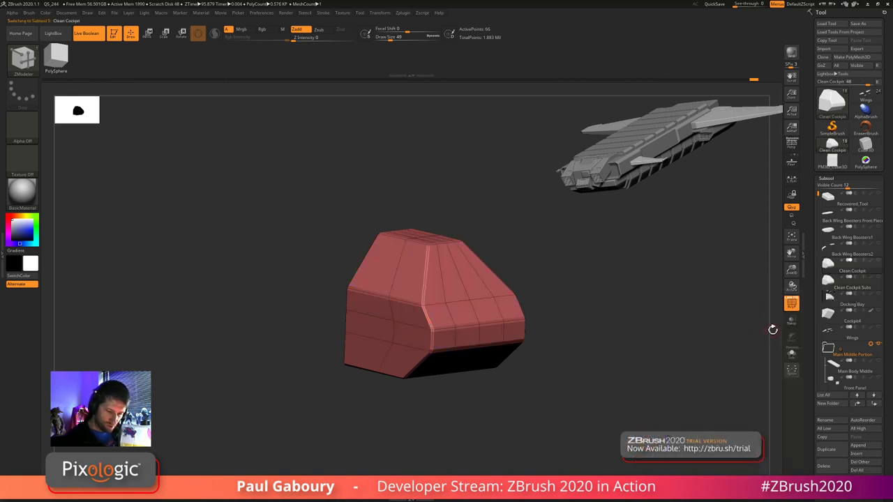
drag(889, 387, 889, 327)
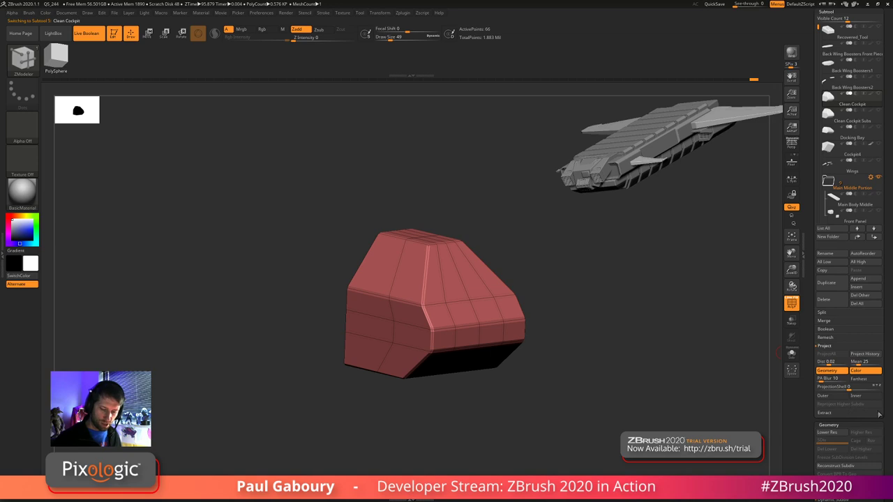
click(827, 283)
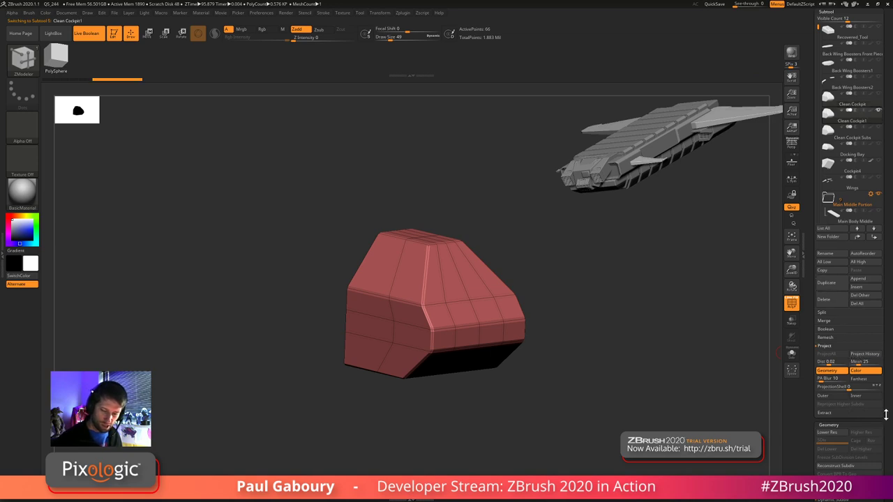
- Turn off Dynamic Subdiv on the Clean Cockpit duplicate, divide it repeatedly with smoothing off, and delete its lower subdivision levels
drag(886, 416, 886, 349)
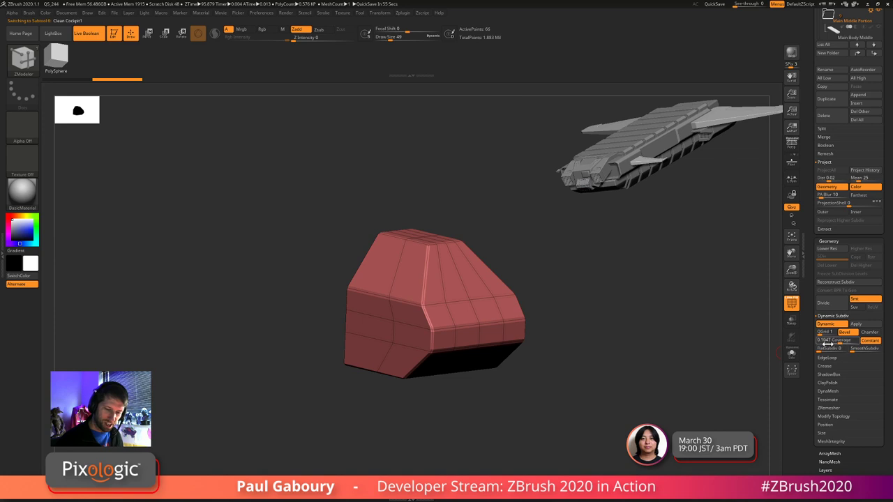
key(shift+d)
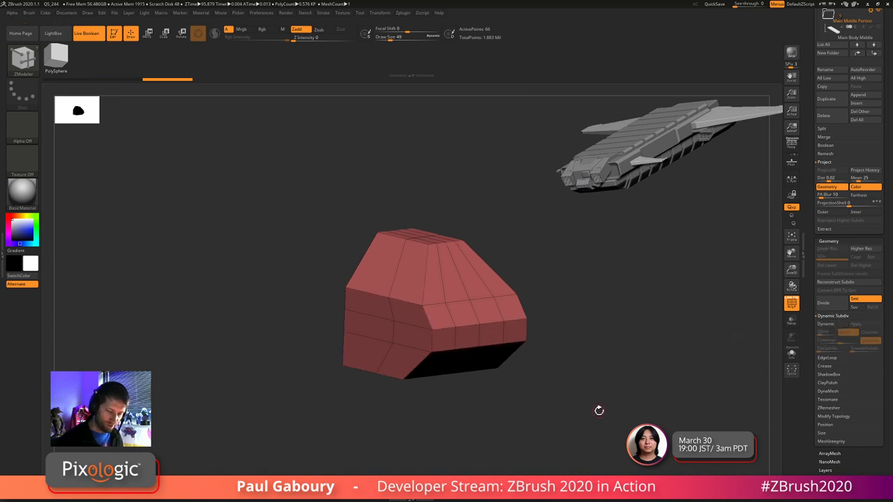
click(856, 300)
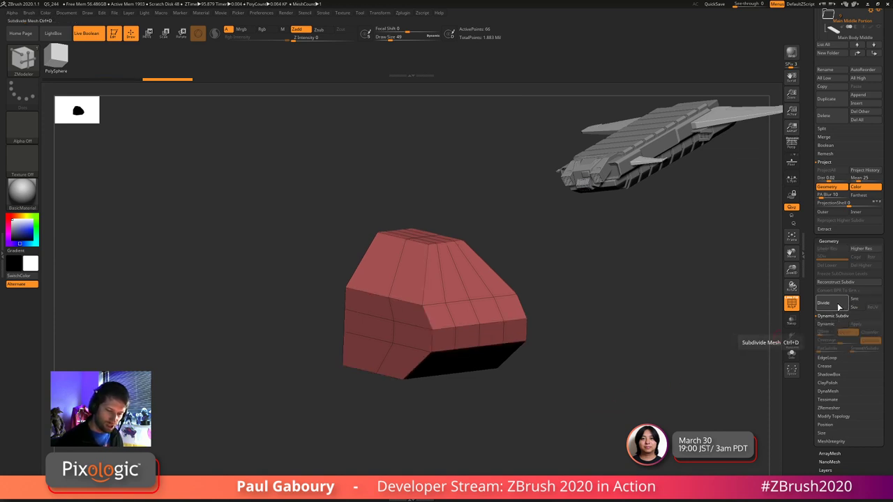
click(839, 307)
click(840, 307)
click(840, 307)
click(831, 267)
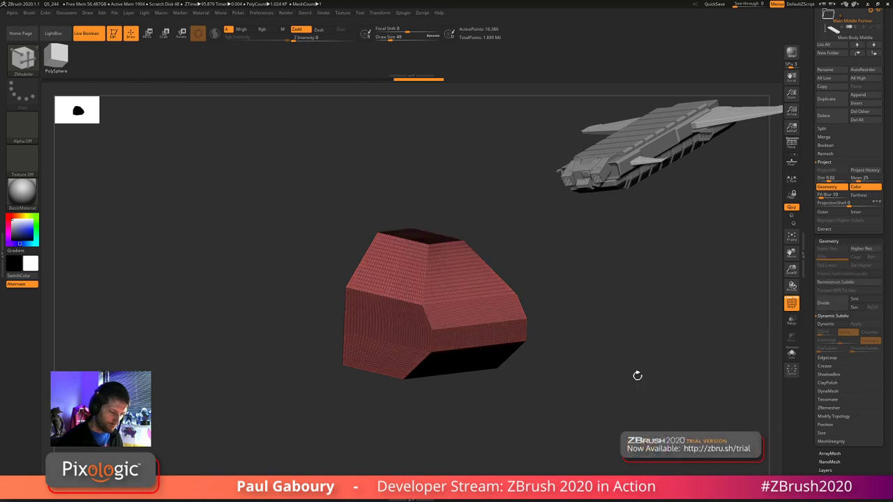
- Convert the divided cockpit duplicate to a DynaMesh at resolution 128 with Groups enabled
drag(607, 404, 634, 363)
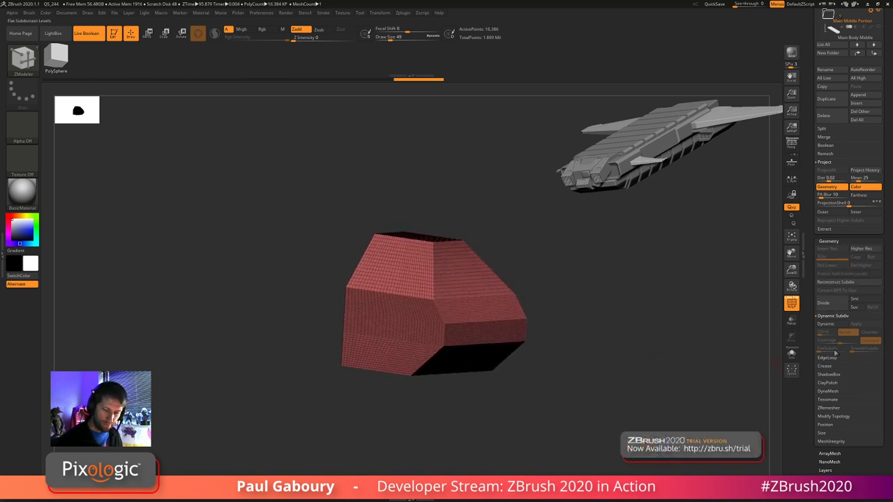
click(834, 316)
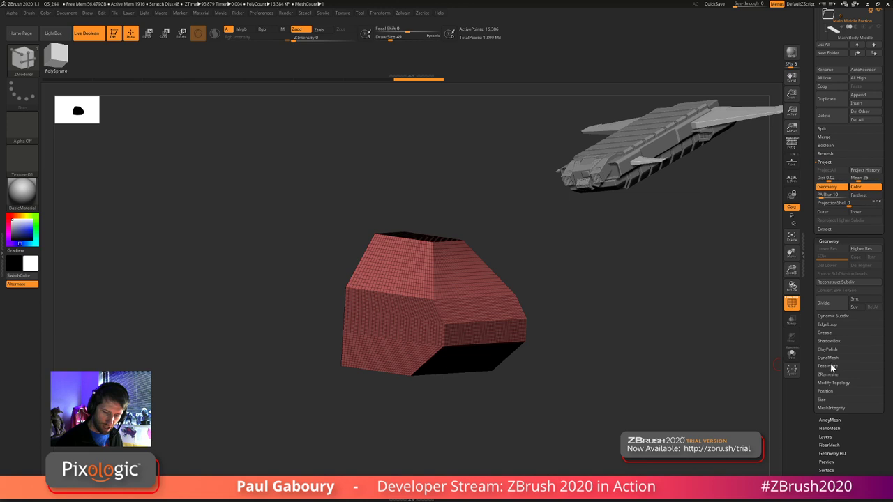
click(828, 357)
click(828, 370)
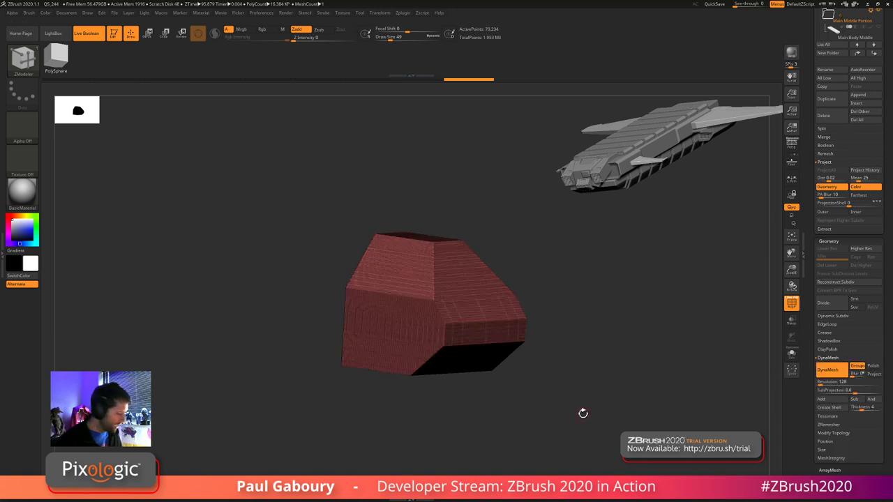
ctrl+right_drag(439, 270, 437, 257)
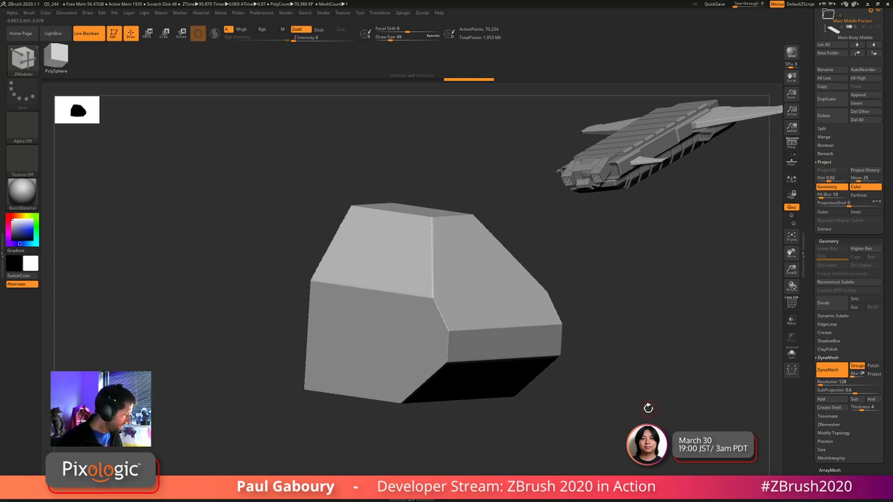
key(shift+f)
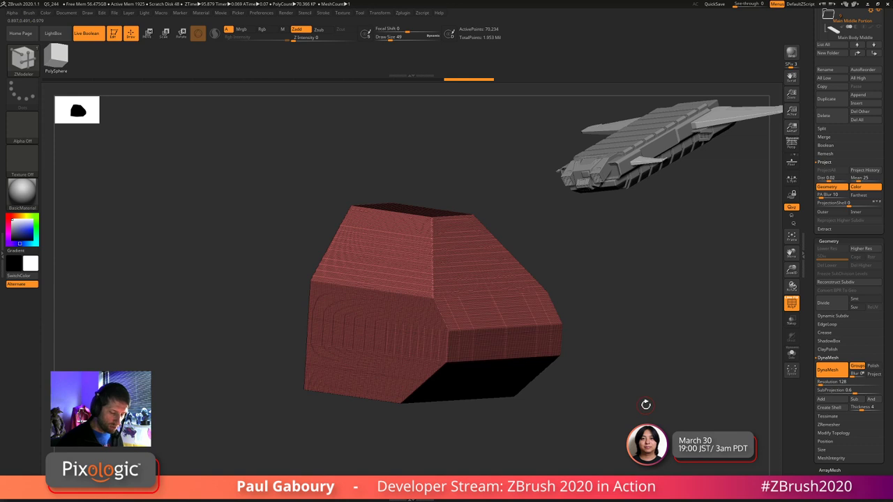
- Polygroup the DynaMesh cockpit's flat faces separately using Groups By Normals with a maximum angle of 10
scroll(865, 419, down, 5)
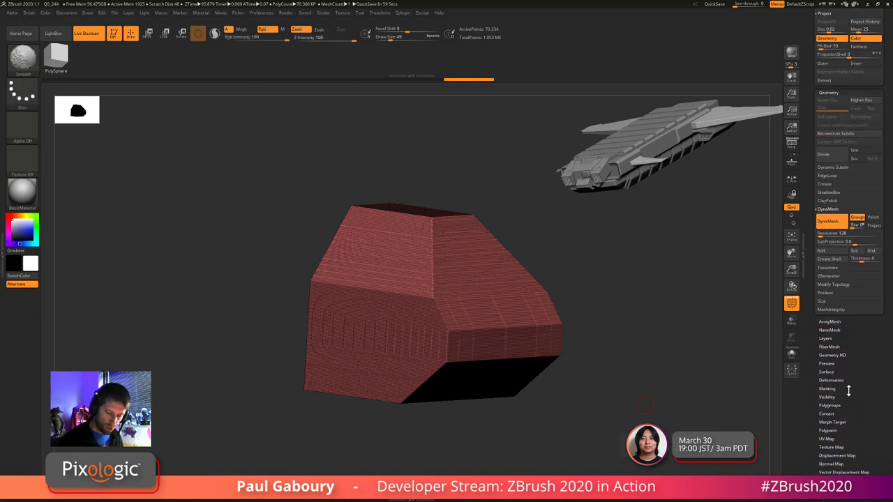
click(862, 400)
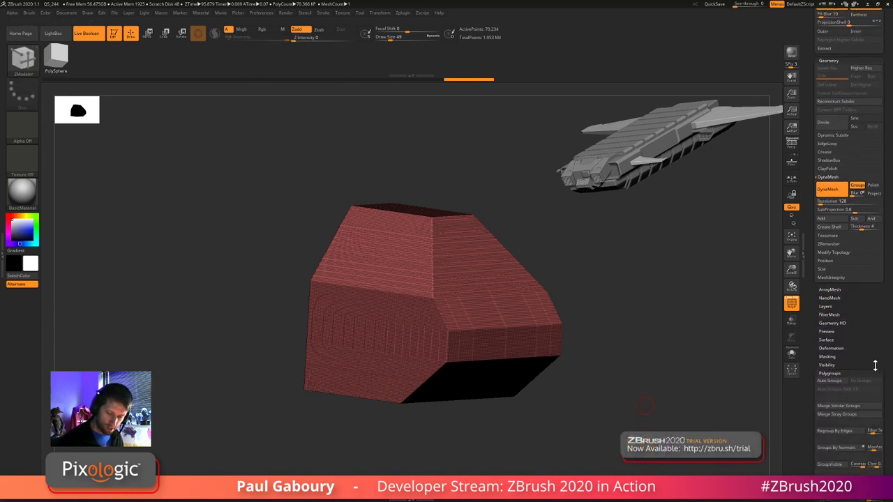
scroll(872, 349, down, 2)
scroll(872, 335, down, 2)
click(845, 393)
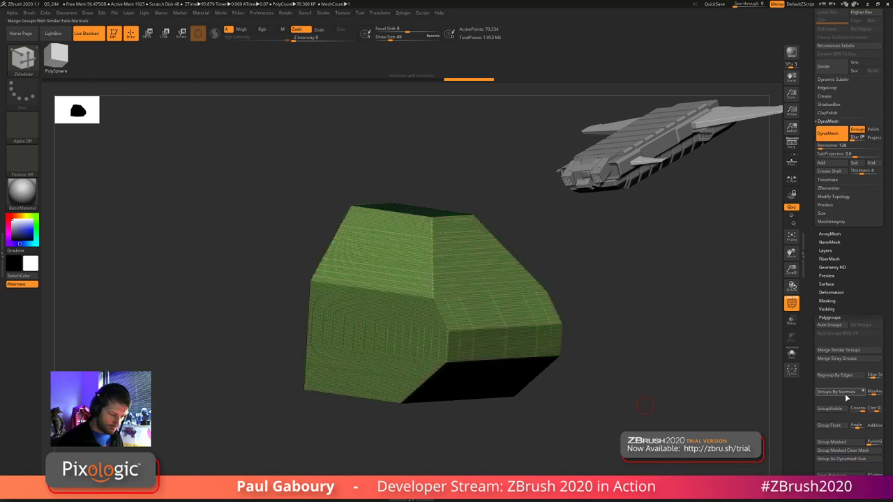
click(849, 394)
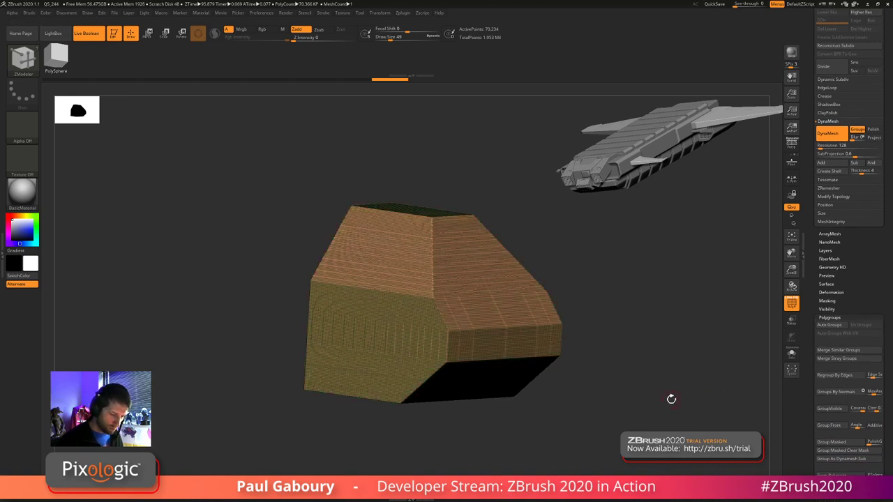
drag(671, 400, 663, 404)
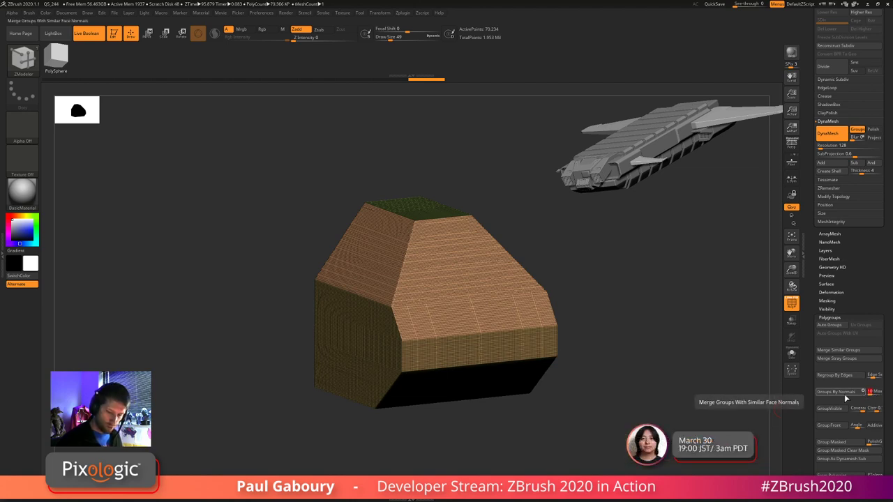
click(841, 393)
drag(620, 427, 647, 399)
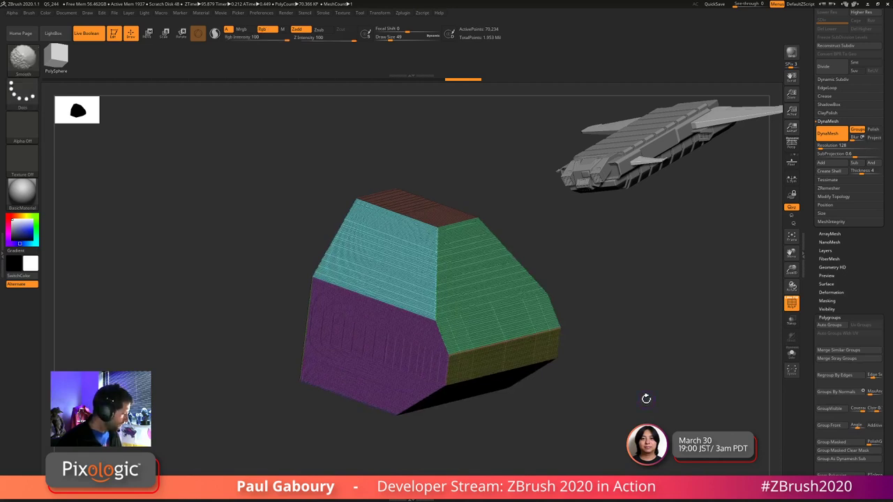
- Smooth the cockpit mesh along its polygroup borders with the Polish By Groups deformation
key(shift+f)
click(836, 317)
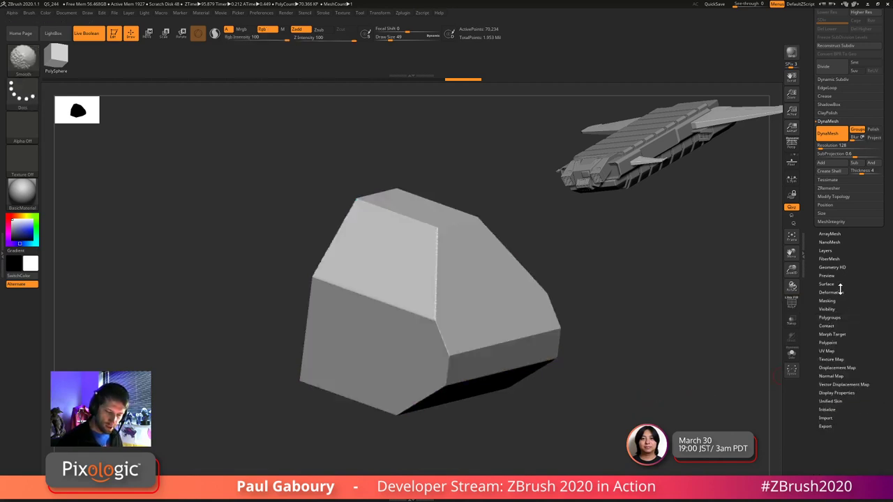
click(831, 292)
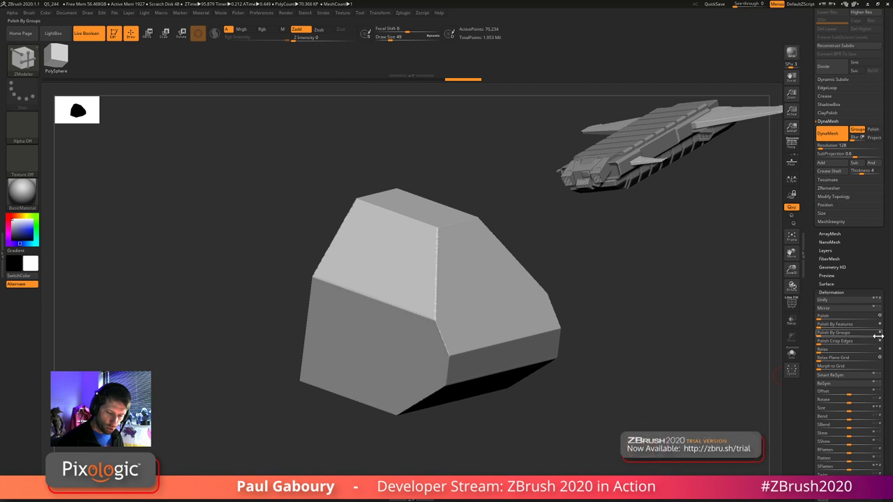
drag(822, 333, 882, 336)
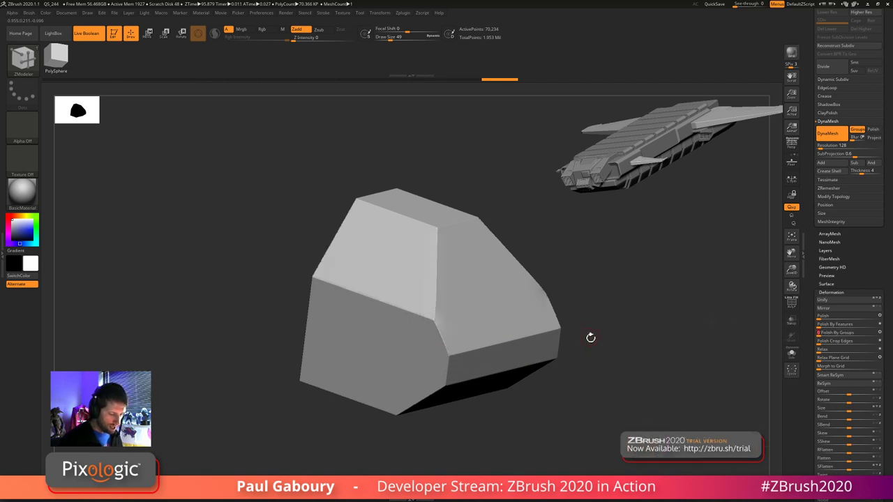
alt+drag(596, 420, 611, 412)
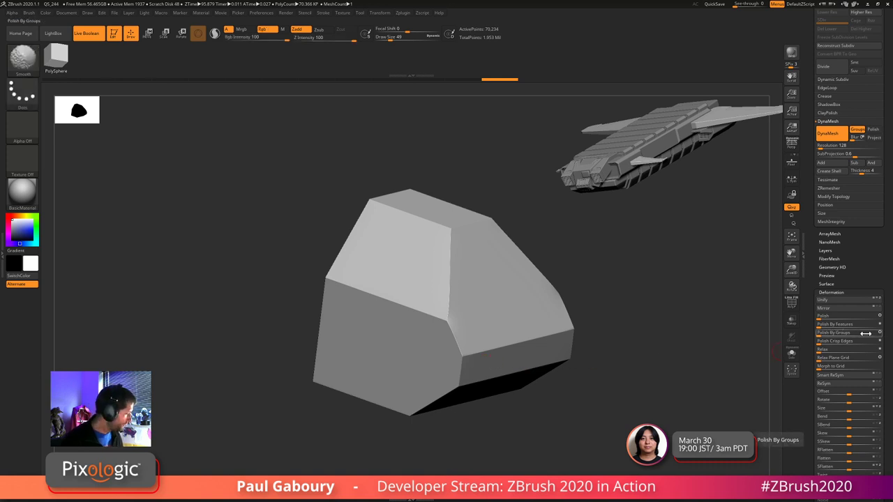
key(shift+f)
mouse_move(470, 282)
right_down()
mouse_move(482, 286)
mouse_move(474, 279)
right_up()
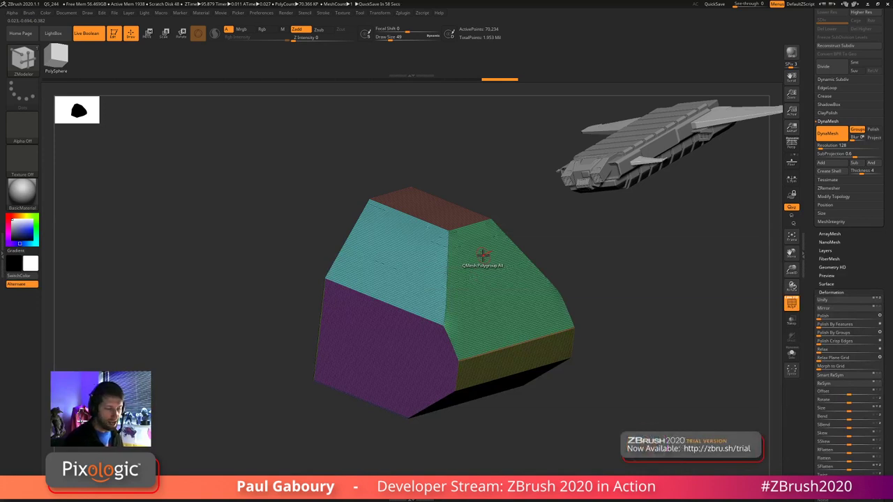
- Collapse the Deformation settings and open the Polygroups settings for the cockpit
click(404, 13)
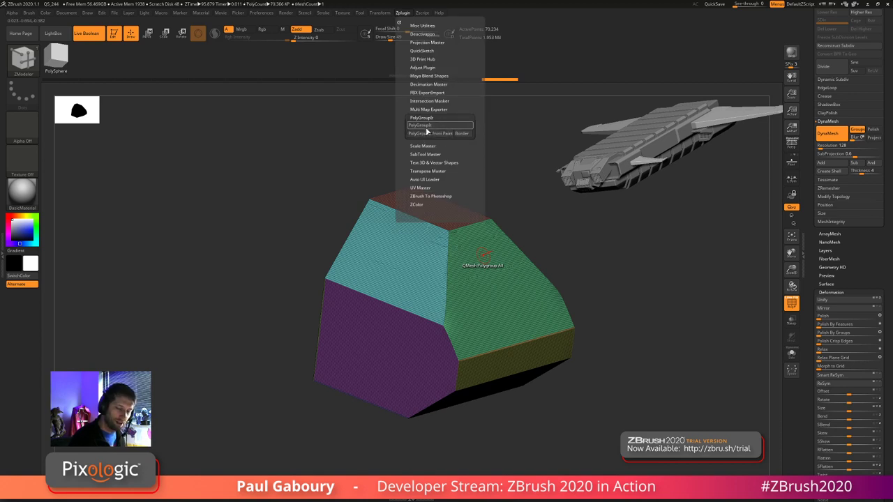
click(839, 289)
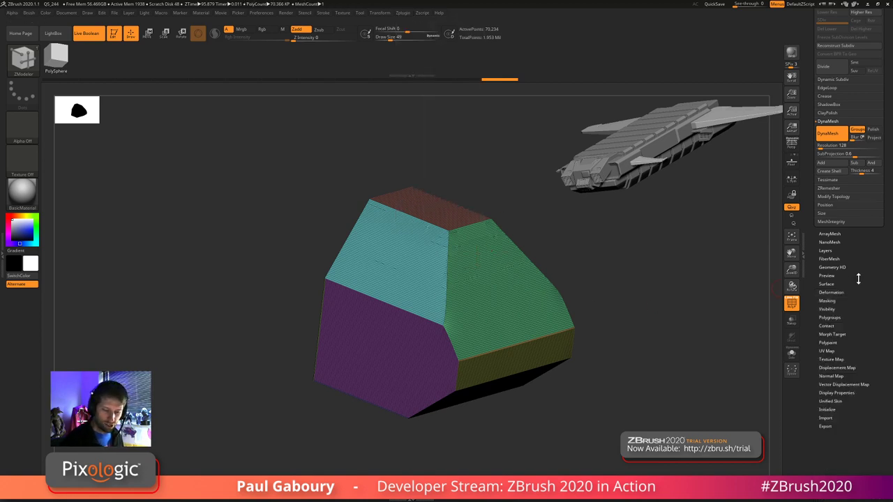
drag(859, 279, 864, 302)
shift+click(837, 341)
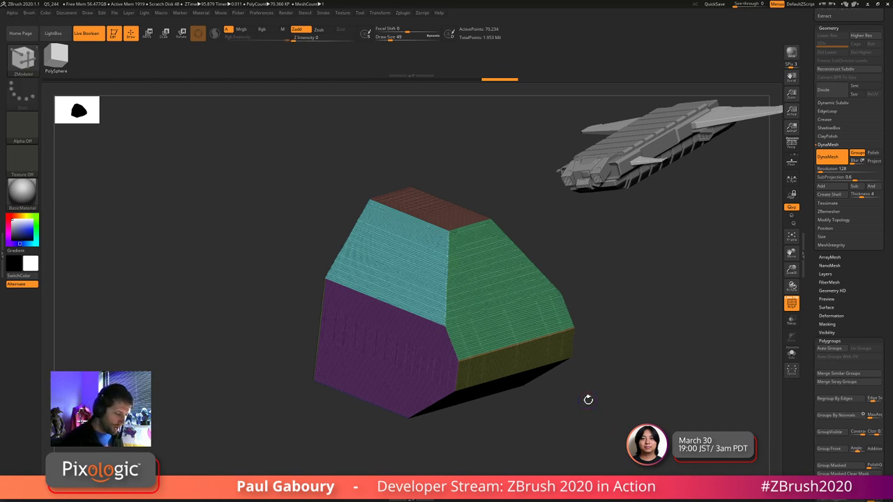
- Try smoothing the jagged edge between the cockpit's two upper side faces with polyframe off, and undo the stroke
key(shift+f)
ctrl+right_drag(450, 305, 442, 298)
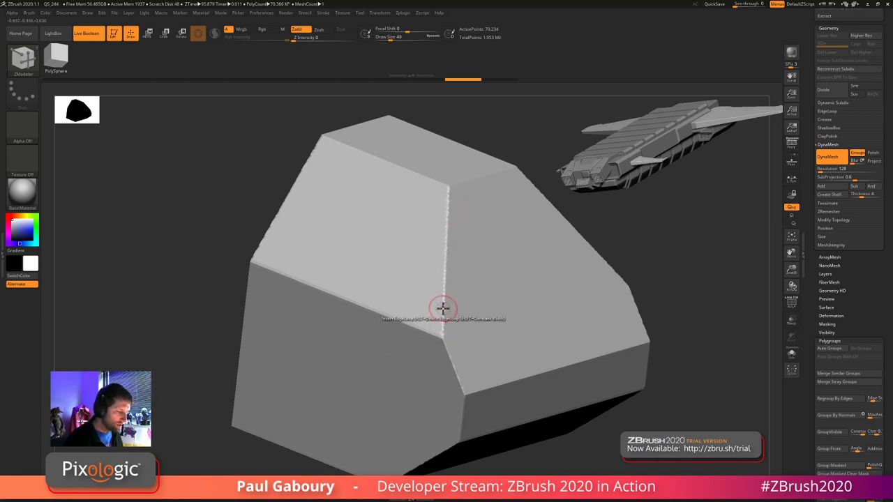
mouse_move(442, 307)
shift+mouse_down()
mouse_move(449, 179)
mouse_move(441, 333)
shift+mouse_up()
key(ctrl+z)
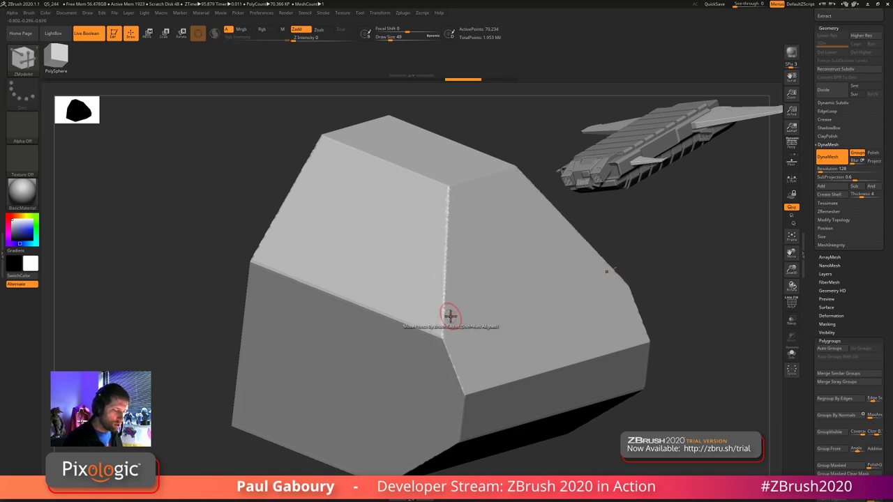
- Open the Smooth brush's modifiers and smooth the edge between the cockpit's upper side faces down to its lower corner
click(29, 13)
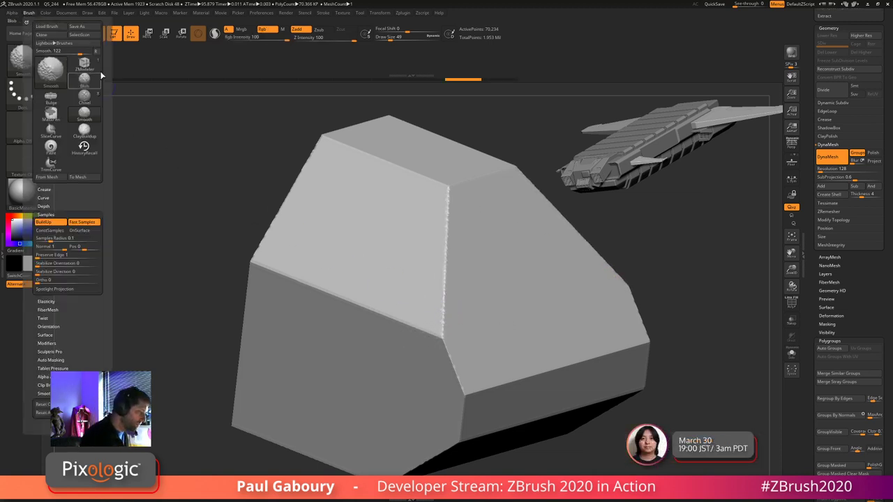
click(97, 53)
click(52, 147)
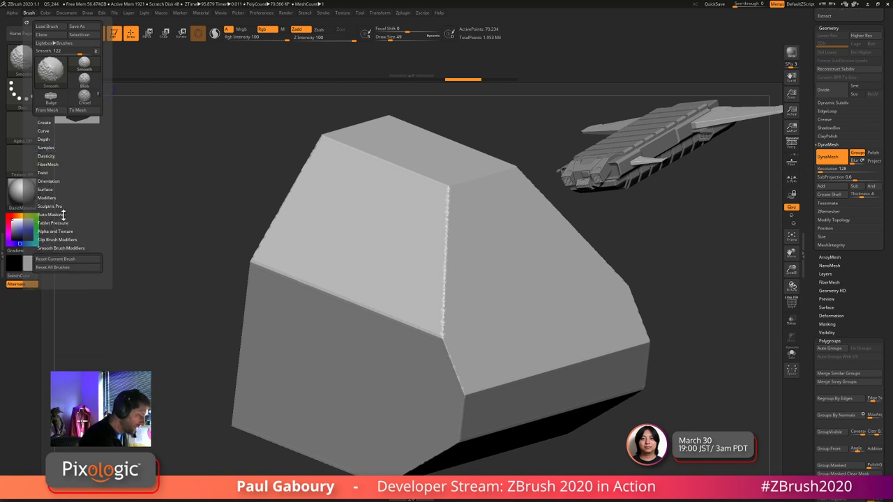
click(72, 247)
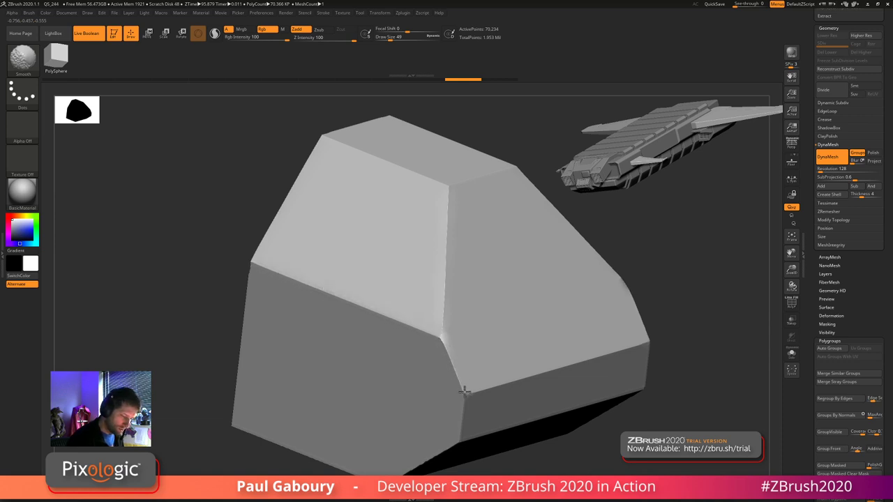
mouse_move(446, 320)
shift+mouse_down()
mouse_move(448, 241)
mouse_move(440, 340)
mouse_move(443, 326)
mouse_move(452, 334)
shift+mouse_up()
- Trim the cockpit's slanted upper side along a straight line with the TrimCurve brush in a straight-on view
ctrl+right_drag(498, 301, 485, 275)
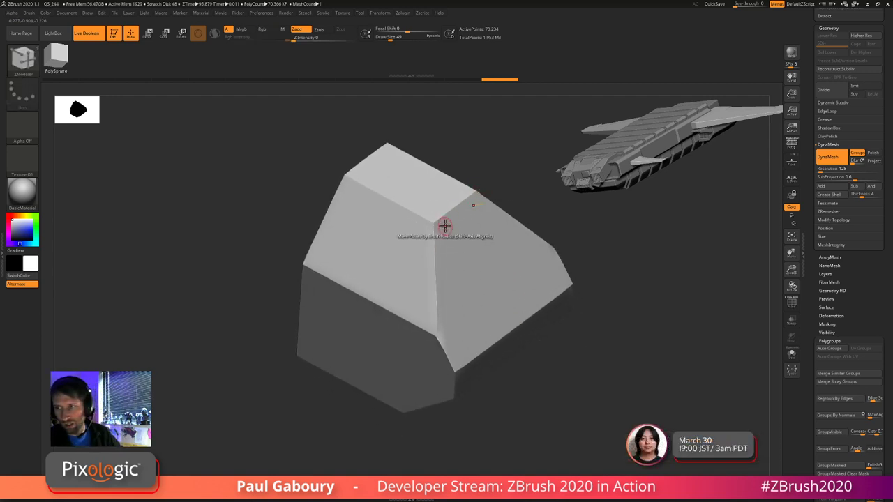
key(shift+f)
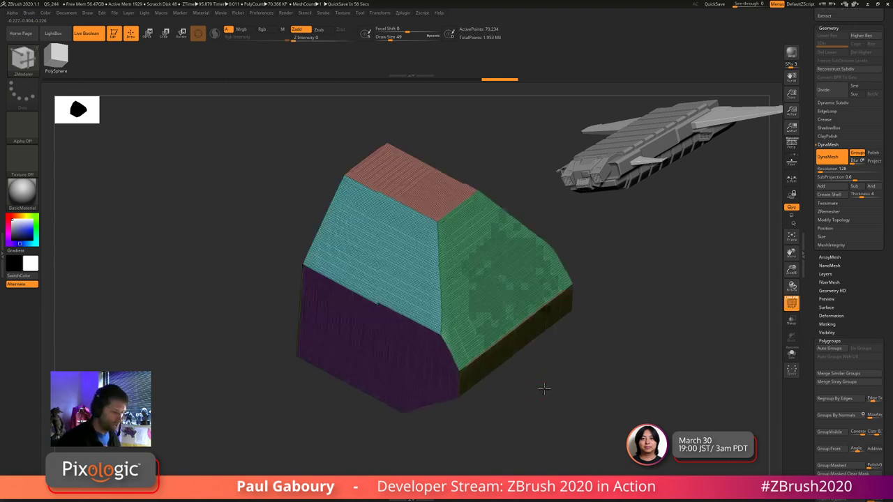
mouse_move(544, 385)
shift+right_down()
mouse_move(585, 355)
mouse_move(536, 370)
shift+right_up()
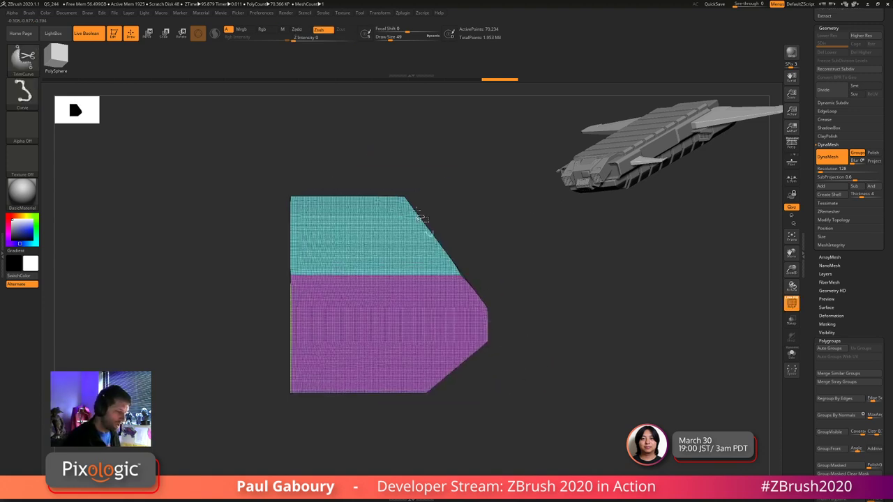
ctrl+shift+drag(375, 151, 583, 430)
right_drag(602, 361, 438, 345)
key(shift+f)
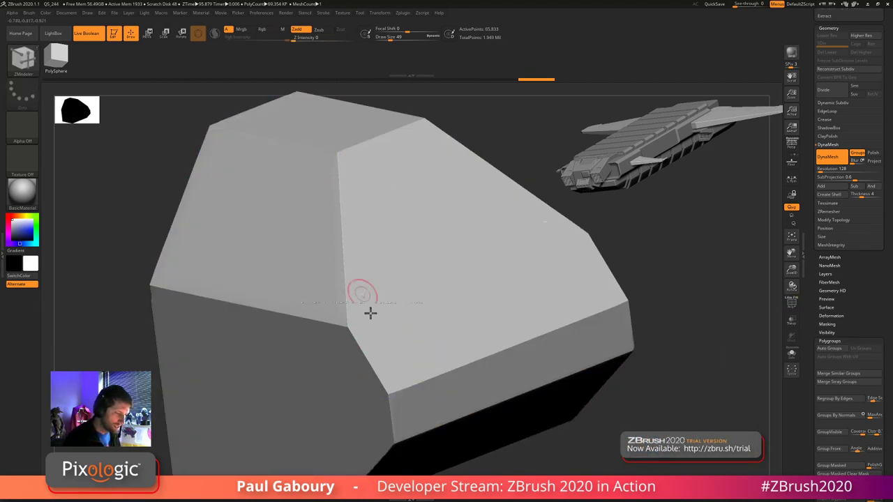
- Try re-DynaMeshing the trimmed cockpit at resolution 128 with Groups enabled, and undo it
ctrl+right_drag(370, 314, 621, 376)
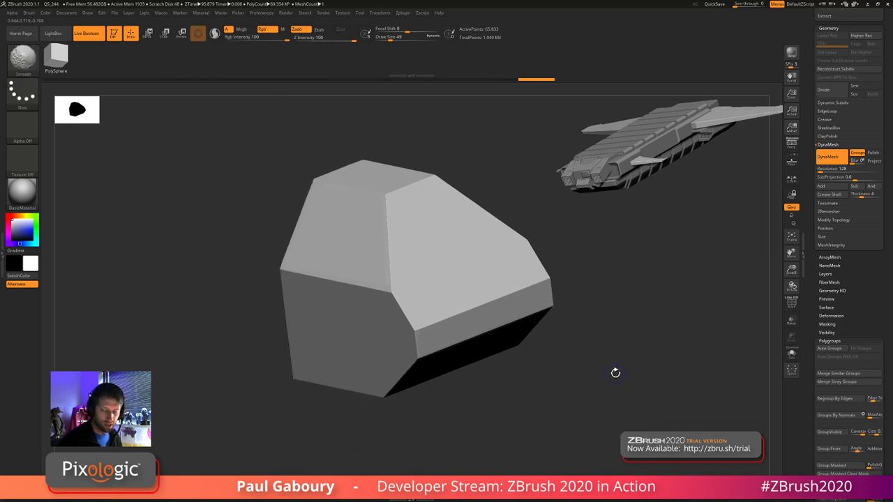
key(shift+f)
key(shift+f)
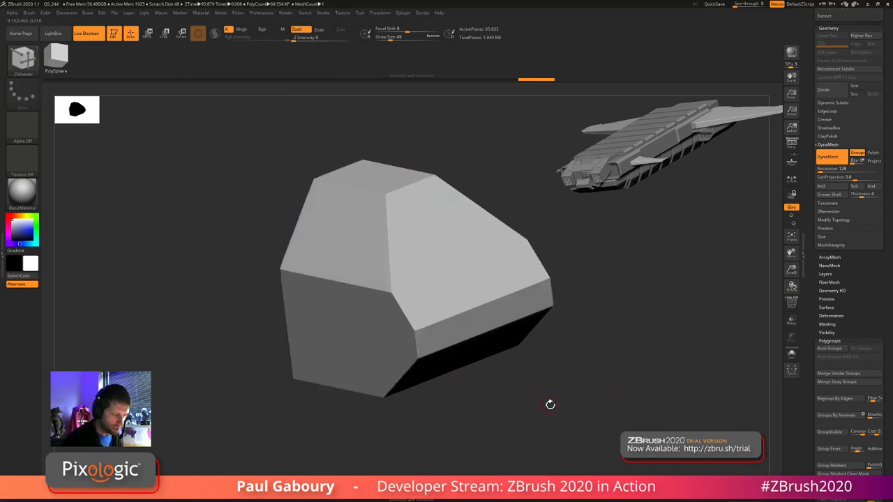
ctrl+drag(552, 376, 580, 434)
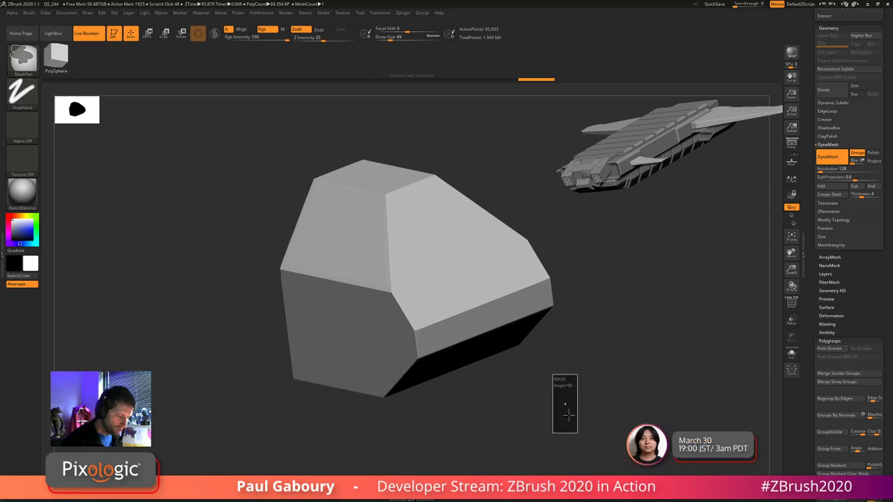
key(ctrl+z)
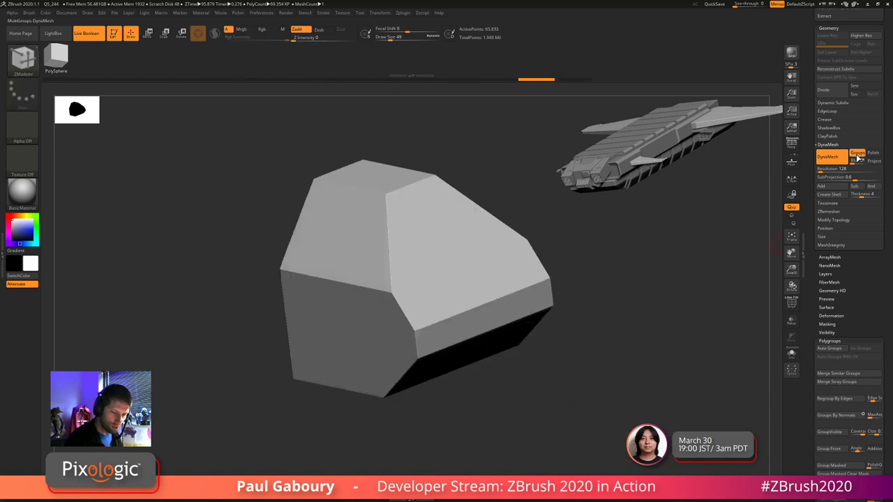
- Turn off the DynaMesh Groups option, re-DynaMesh the trimmed cockpit at resolution 128, and examine its edges
click(858, 154)
ctrl+drag(609, 364, 620, 439)
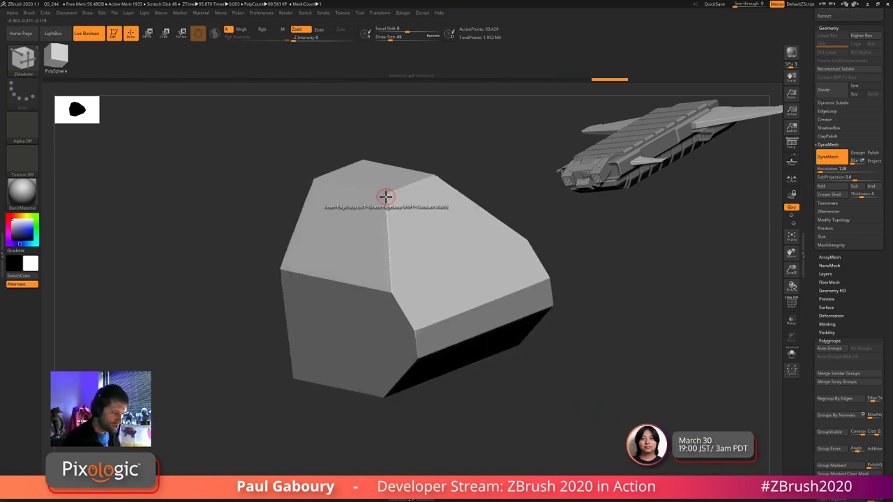
ctrl+right_drag(390, 262, 409, 348)
ctrl+right_drag(341, 303, 423, 335)
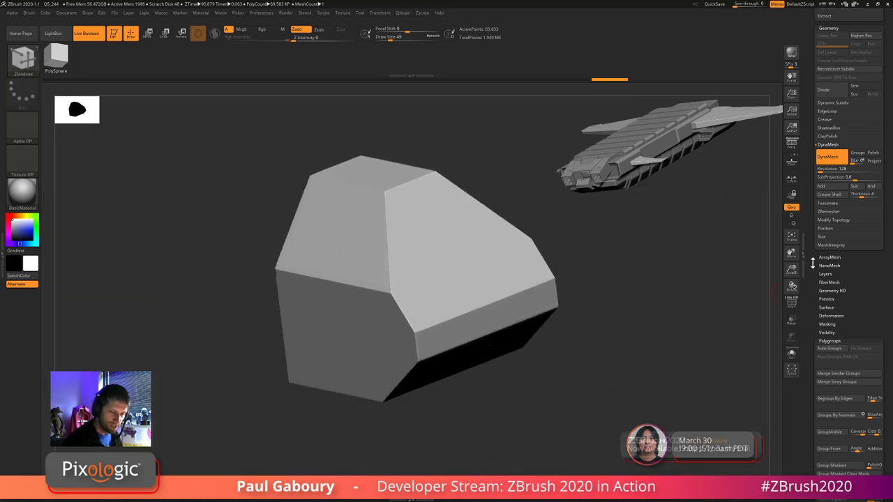
- Re-DynaMesh the cockpit at resolution 408 without Groups and check its edges with polyframe on and off
drag(820, 172, 824, 172)
key(Return)
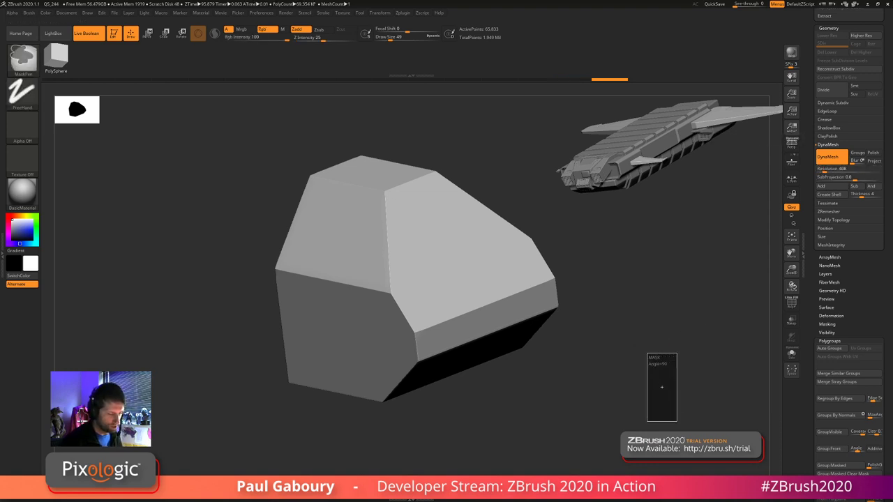
ctrl+drag(662, 387, 663, 391)
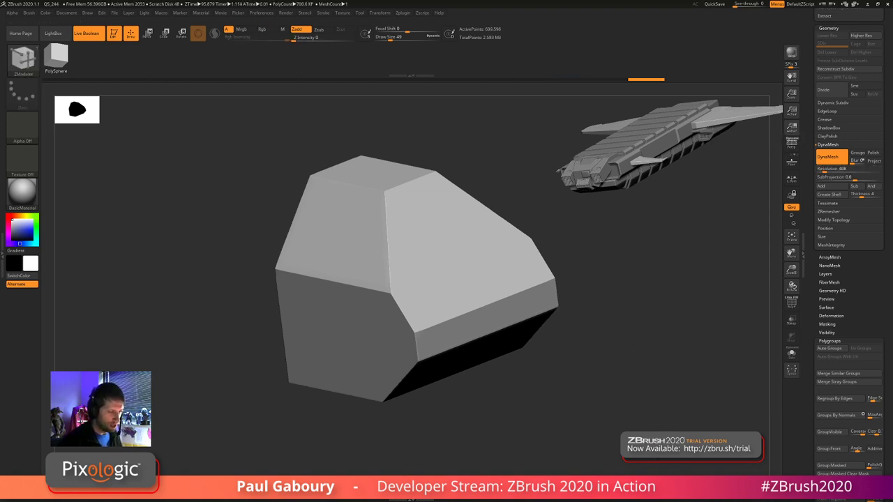
key(shift+f)
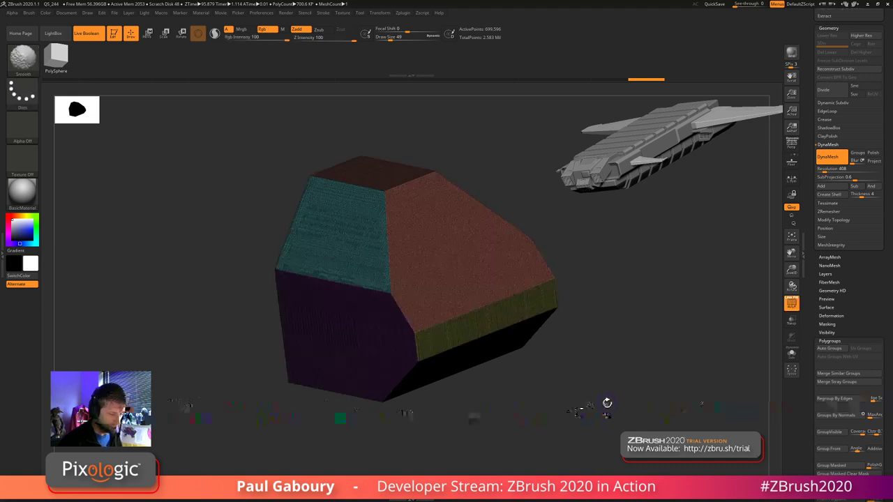
key(shift+f)
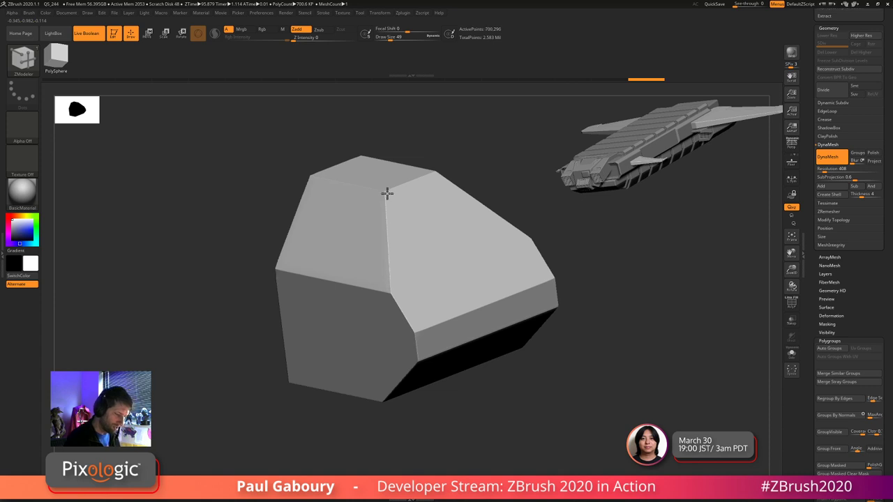
key(ctrl)
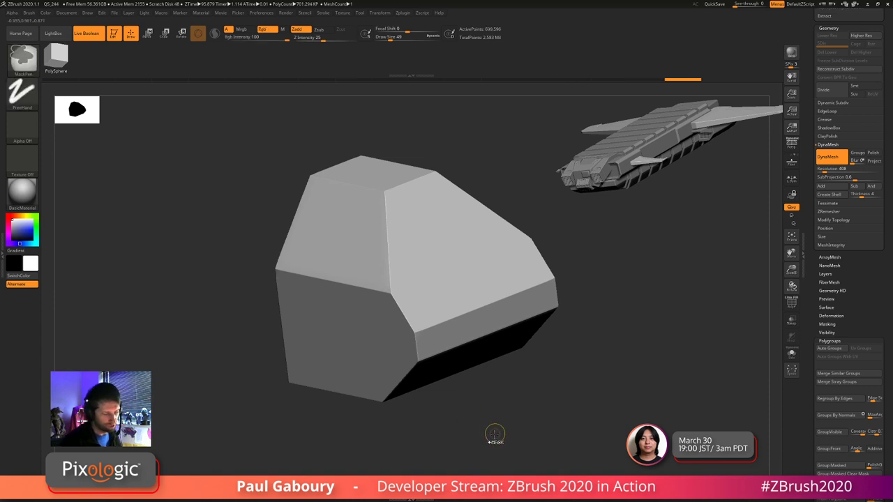
ctrl+right_drag(492, 435, 523, 413)
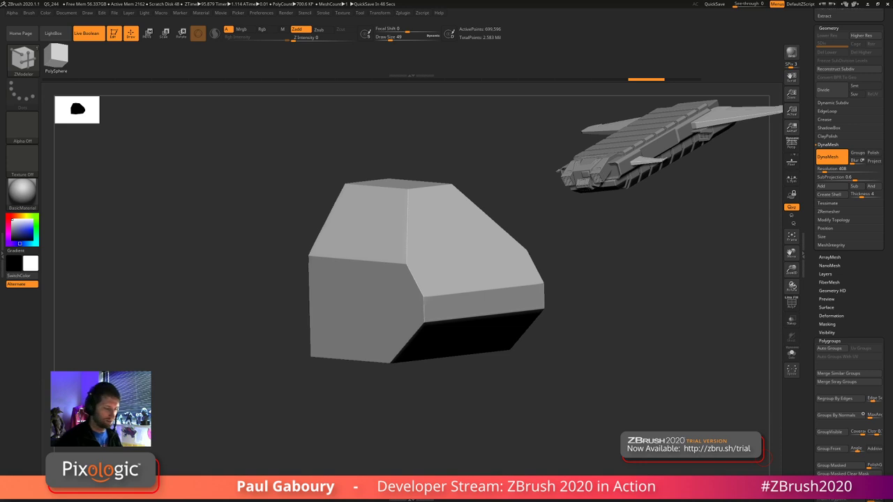
- Undo the cockpit's remeshing, trimming and smoothing edits back to the DynaMesh before its faces were grouped by normals
drag(561, 385, 564, 383)
key(shift+f)
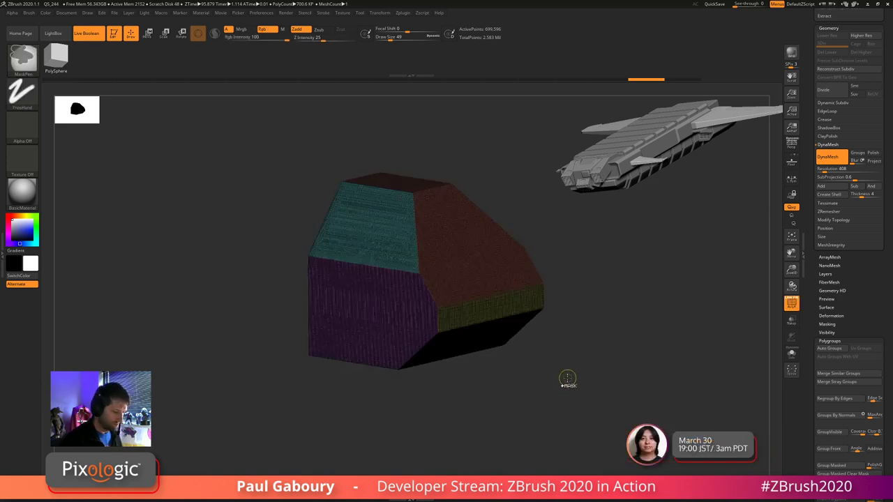
key(ctrl+z)
key(ctrl+z)
key(ctrl+z)
key(ctrl+z)
key(ctrl+z)
key(ctrl+z)
key(ctrl+z)
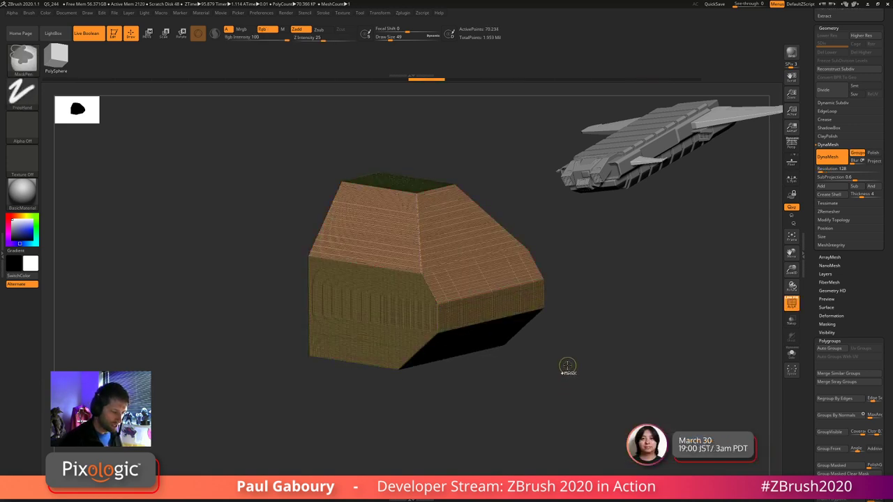
- Merge the whole cockpit into a single polygroup and split its flat faces again with Groups By Normals
key(ctrl+w)
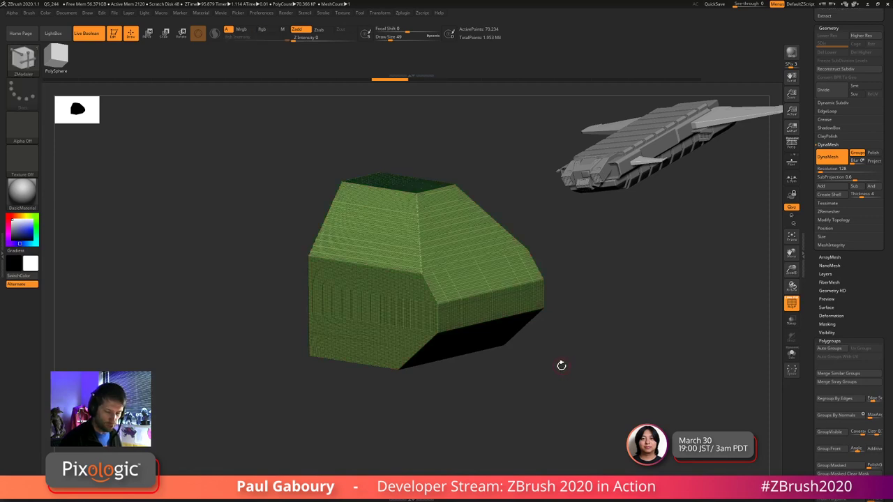
scroll(843, 367, down, 3)
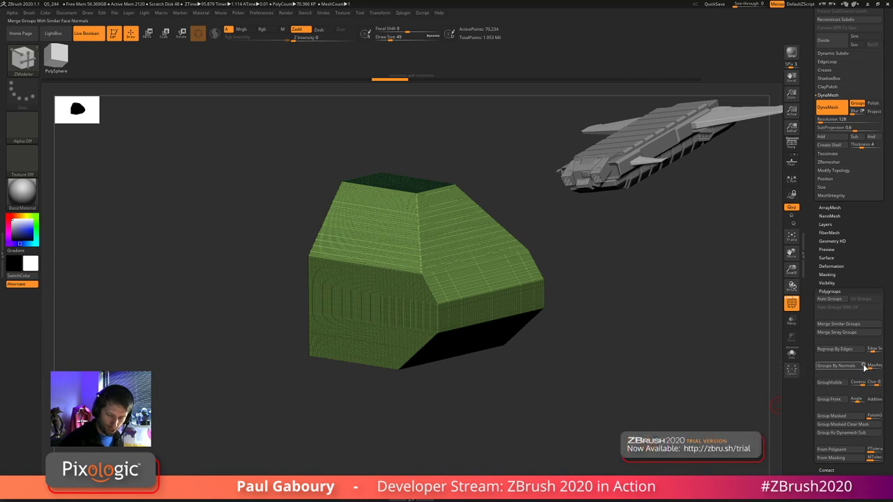
click(838, 366)
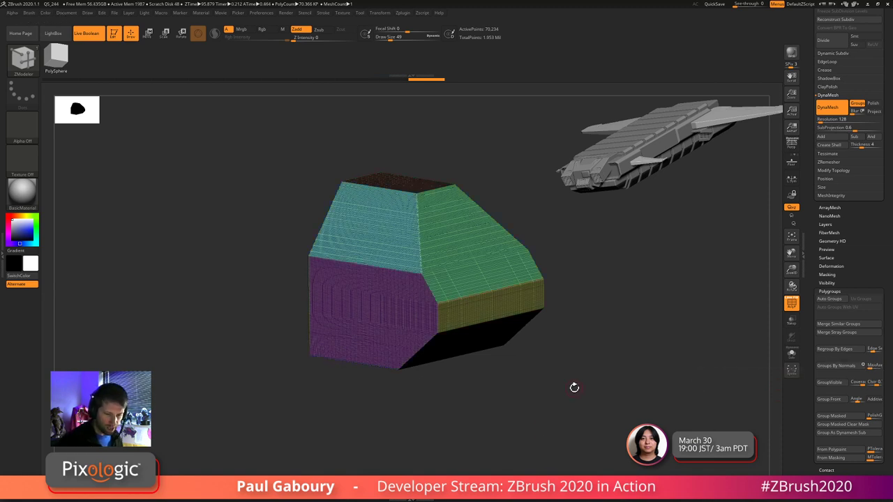
- Smooth the regrouped cockpit along its polygroup borders with the Polish By Groups deformation
click(839, 269)
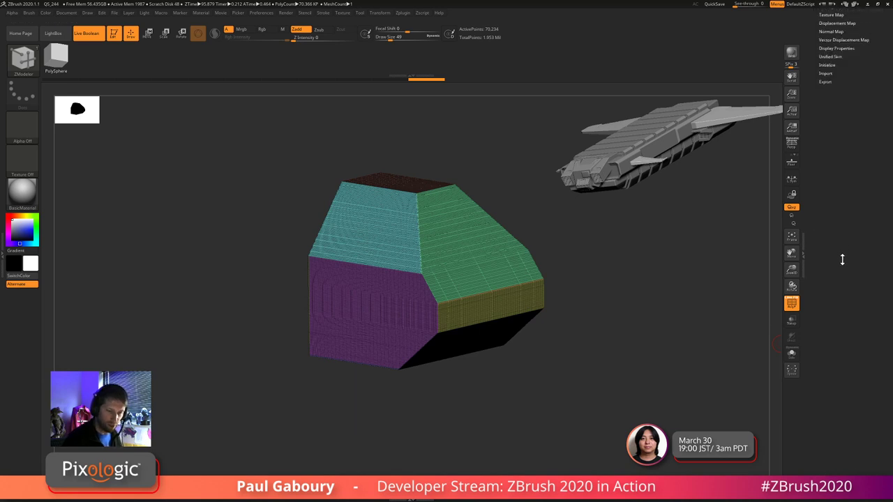
scroll(847, 337, up, 3)
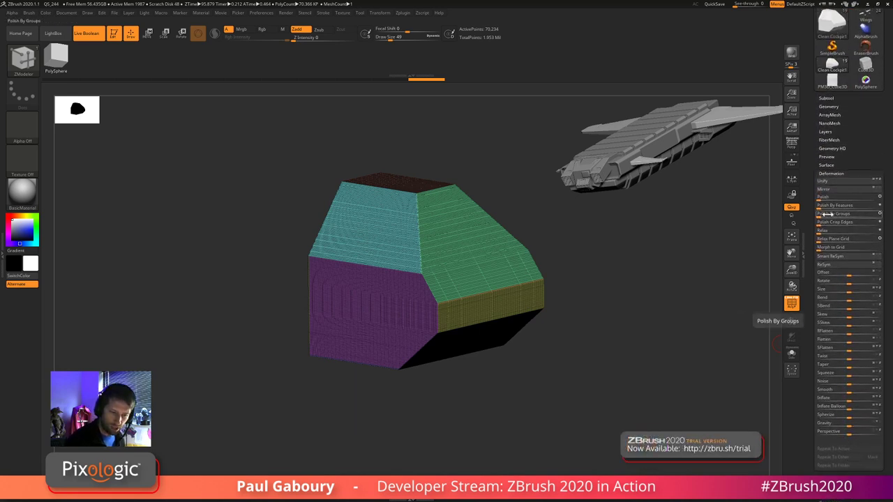
drag(824, 216, 884, 220)
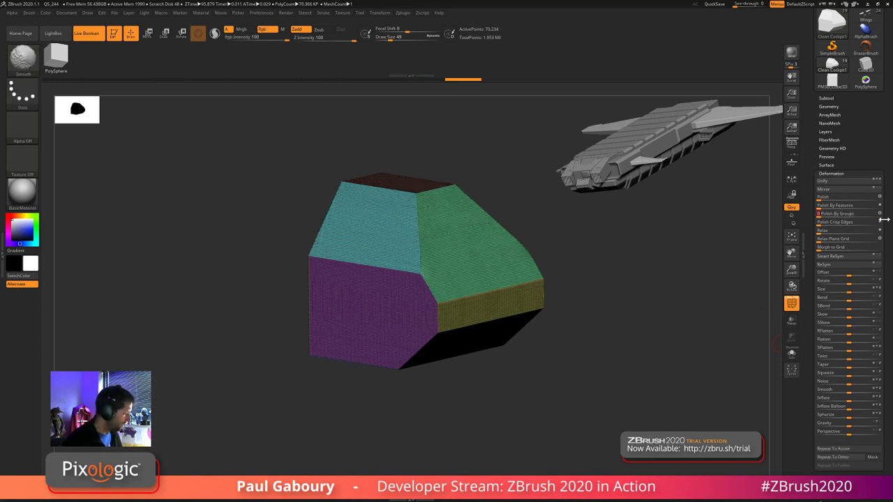
- Try smoothing the cockpit's front edges with the Smooth brush with polyframe off, and undo the strokes
key(shift+f)
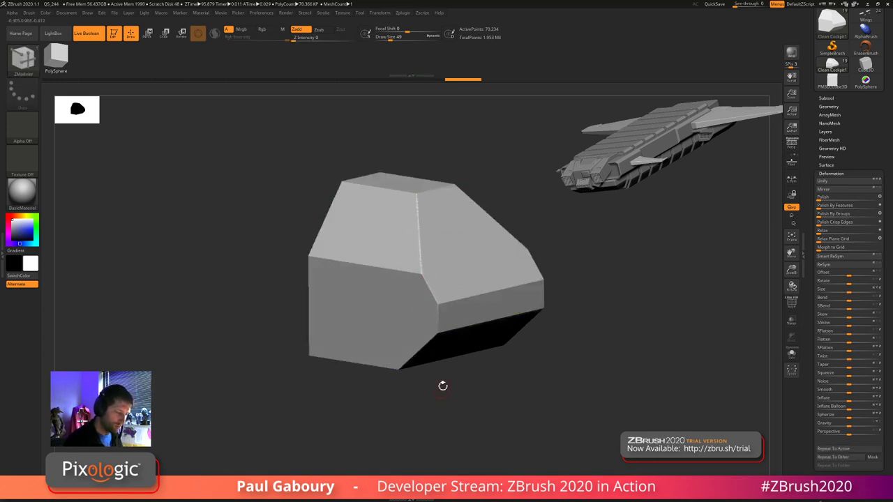
key(shift)
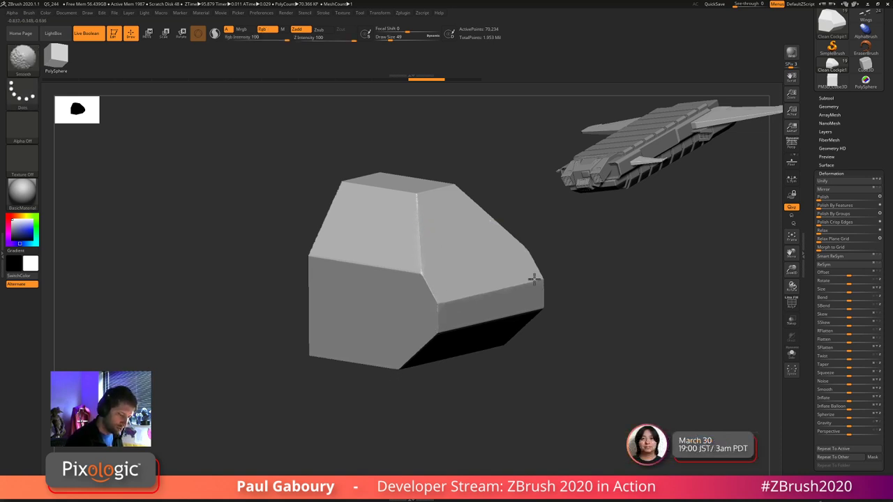
mouse_move(423, 268)
shift+mouse_down()
mouse_move(523, 315)
mouse_move(542, 311)
shift+mouse_up()
key(ctrl+z)
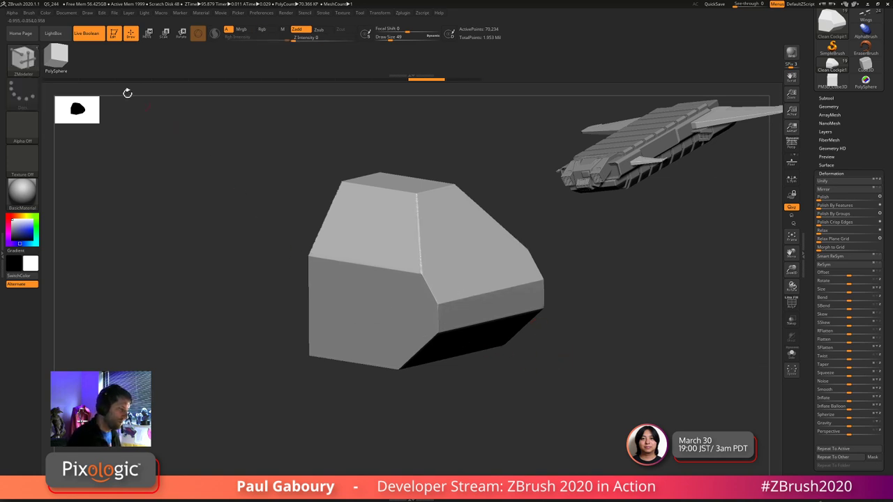
- Look over the Smooth brush modifiers and browse the library's folder of Smooth brushes
click(29, 13)
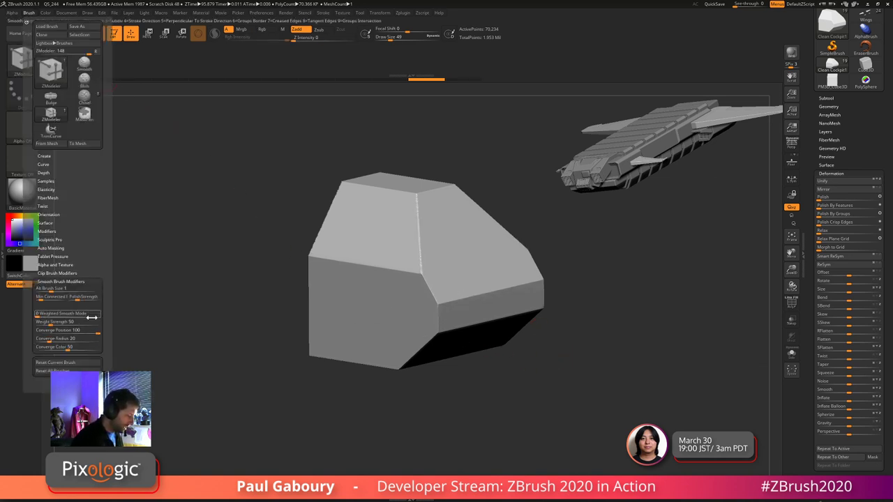
key(shift)
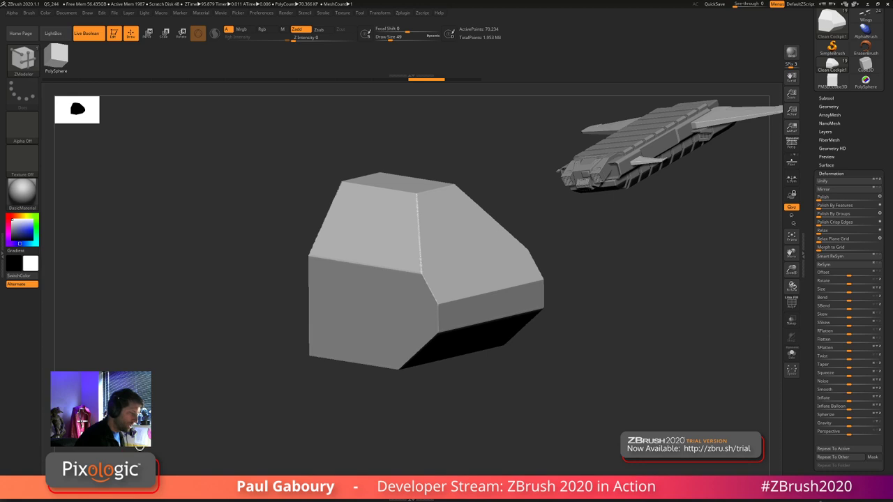
key(comma)
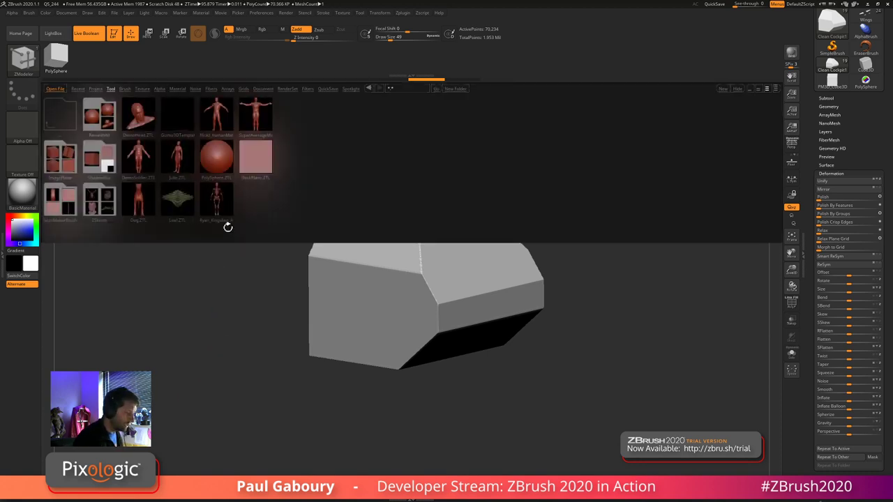
click(124, 89)
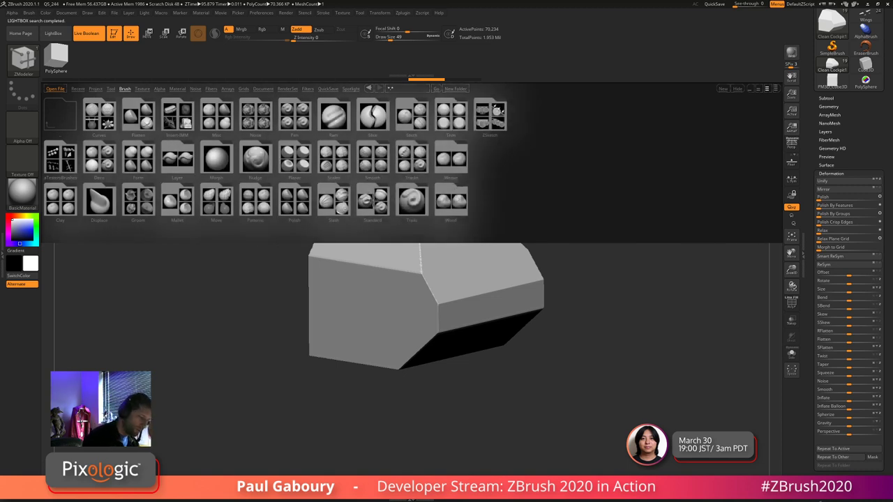
double_click(374, 161)
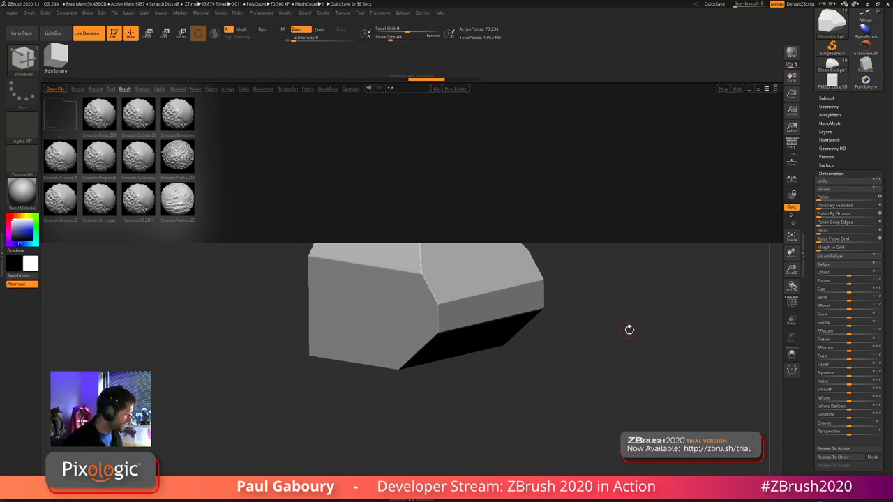
- Try remeshing the polygrouped cockpit with DynaMesh while its Groups option is on, and undo the remesh
key(shift+f)
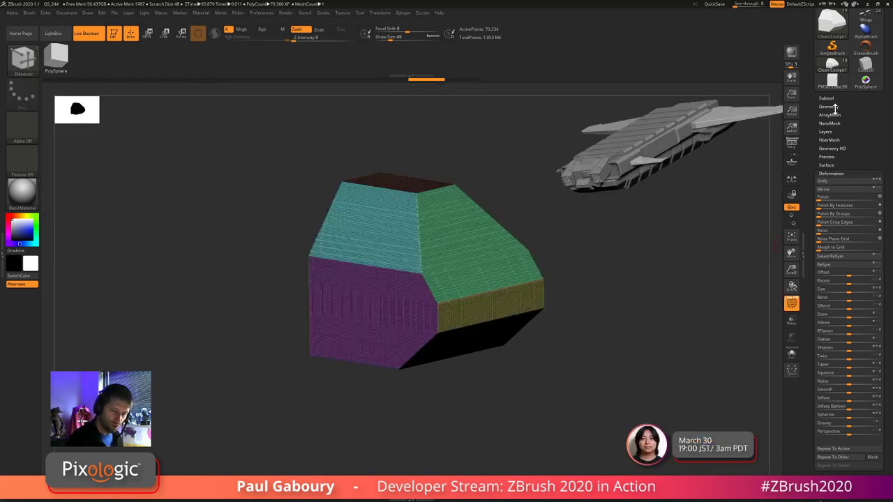
click(831, 106)
key(ctrl)
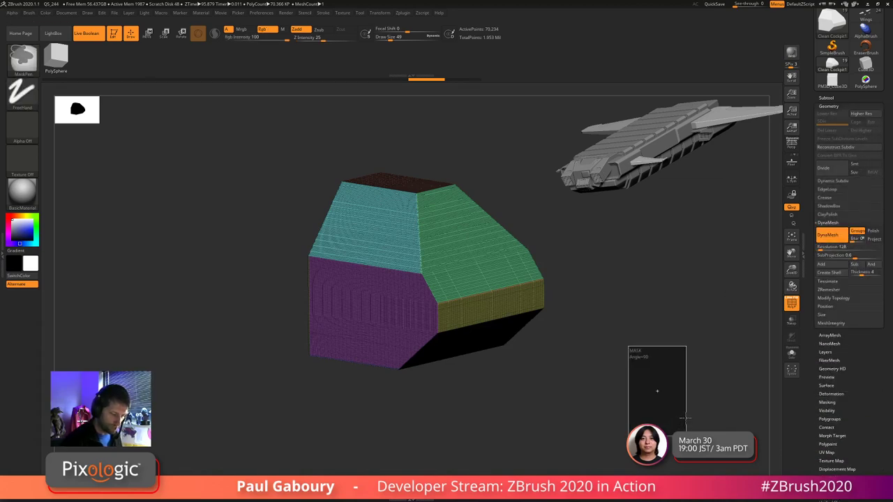
ctrl+drag(686, 419, 686, 393)
mouse_move(558, 377)
mouse_down()
mouse_move(548, 384)
mouse_move(565, 383)
mouse_up()
key(shift+f)
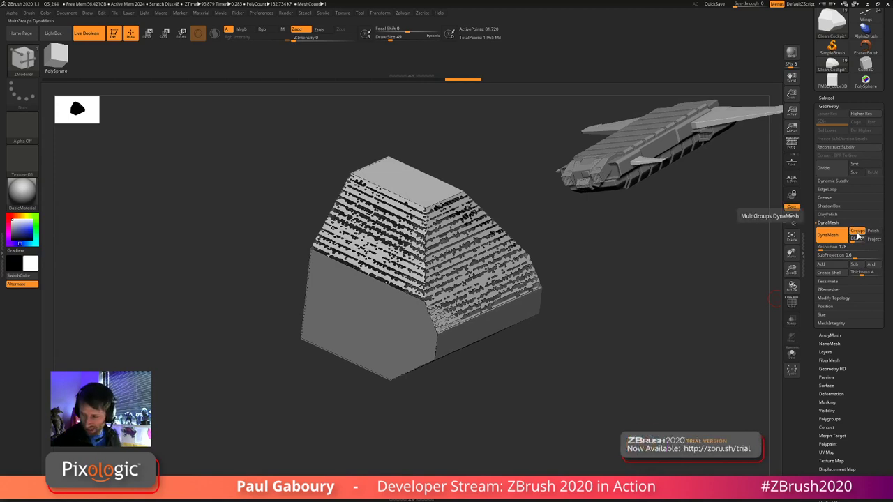
key(ctrl+z)
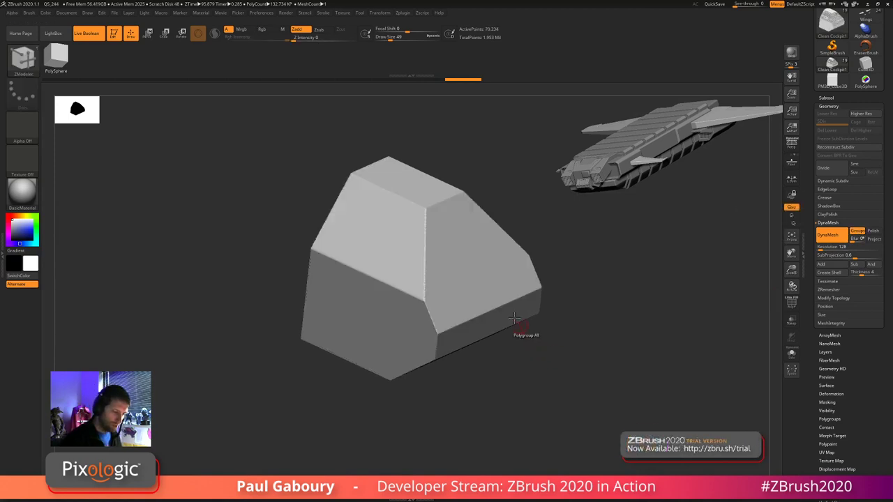
- Isolate the sloping front polygroup to examine its borders, and show the whole cockpit again
ctrl+shift+click(480, 273)
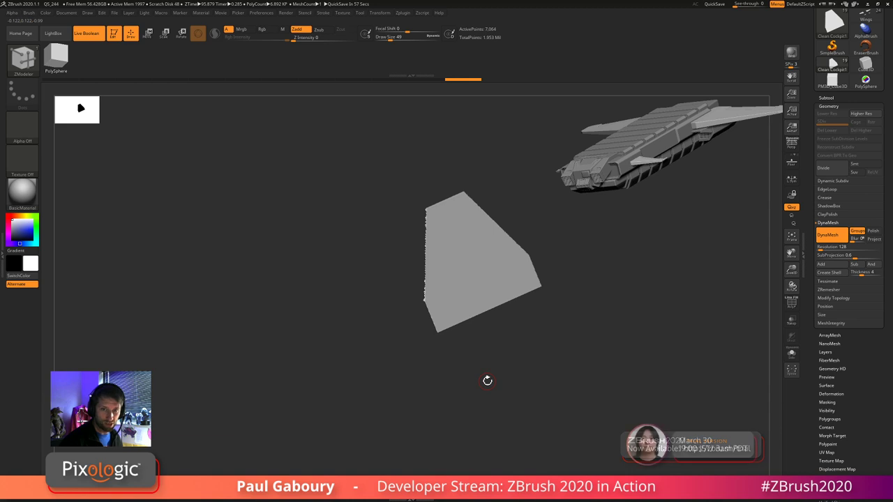
shift+drag(598, 356, 593, 391)
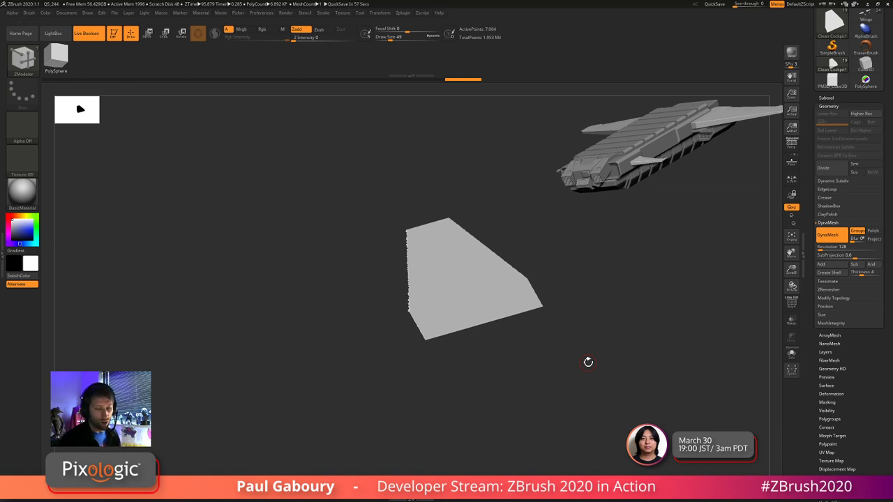
ctrl+shift+click(597, 378)
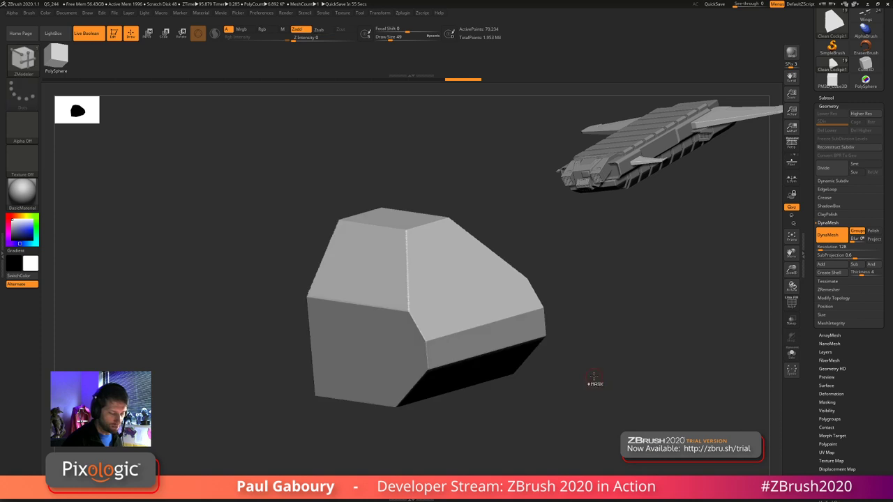
- Undo a repeated Groups remesh, turn off the DynaMesh Groups option and remesh the cockpit at resolution 128
ctrl+drag(593, 377, 617, 425)
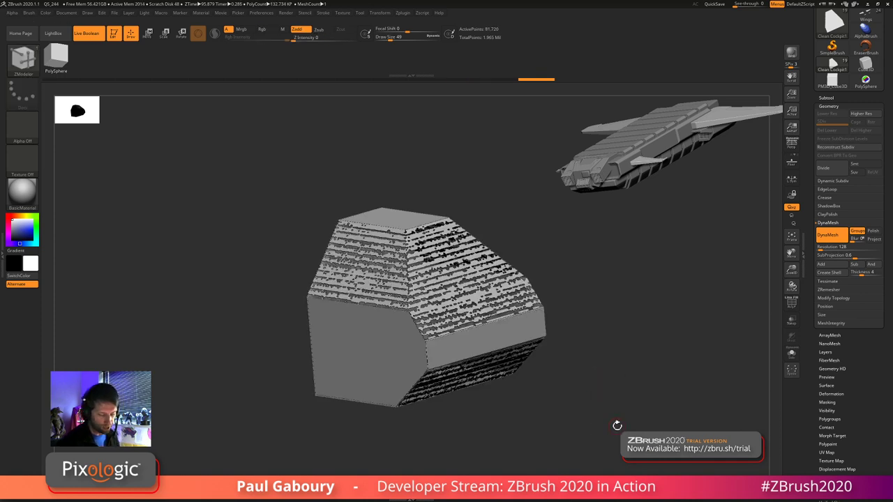
key(ctrl+z)
click(858, 231)
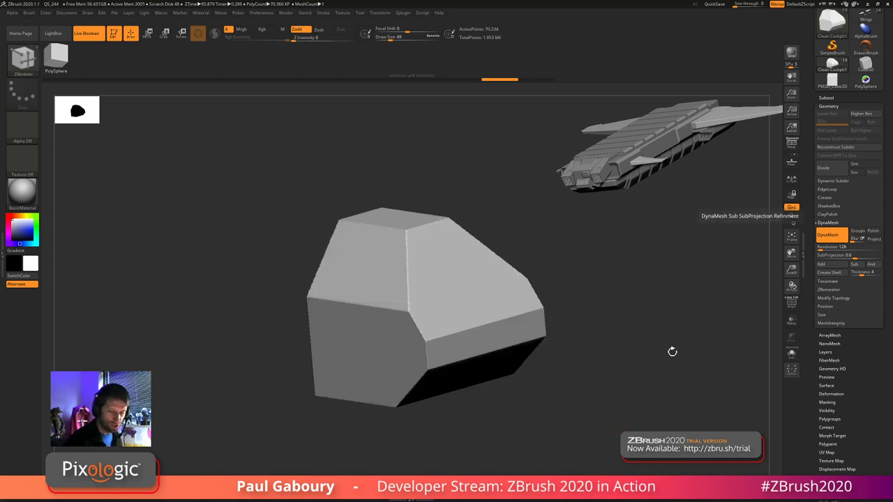
ctrl+drag(607, 359, 656, 450)
ctrl+drag(631, 403, 632, 404)
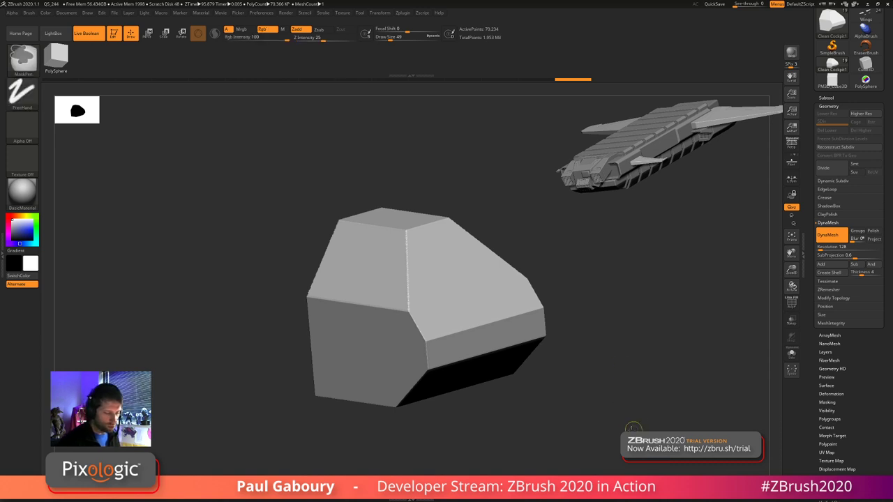
key(shift+f)
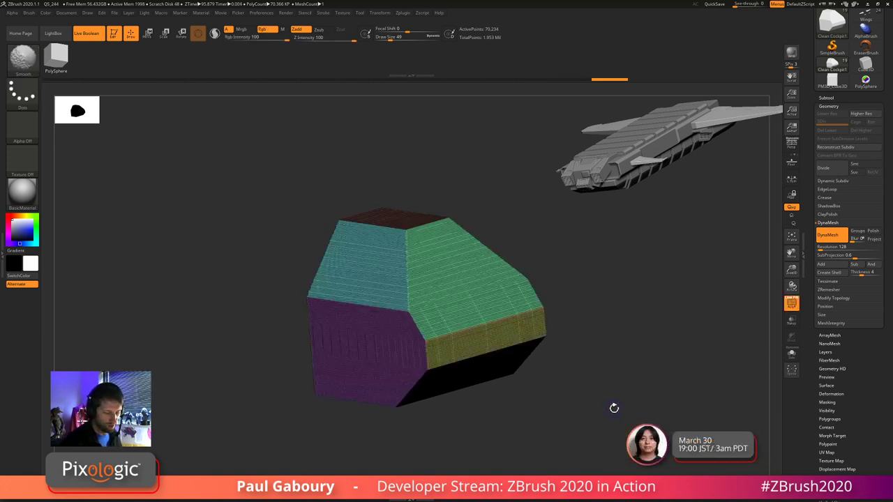
key(shift+f)
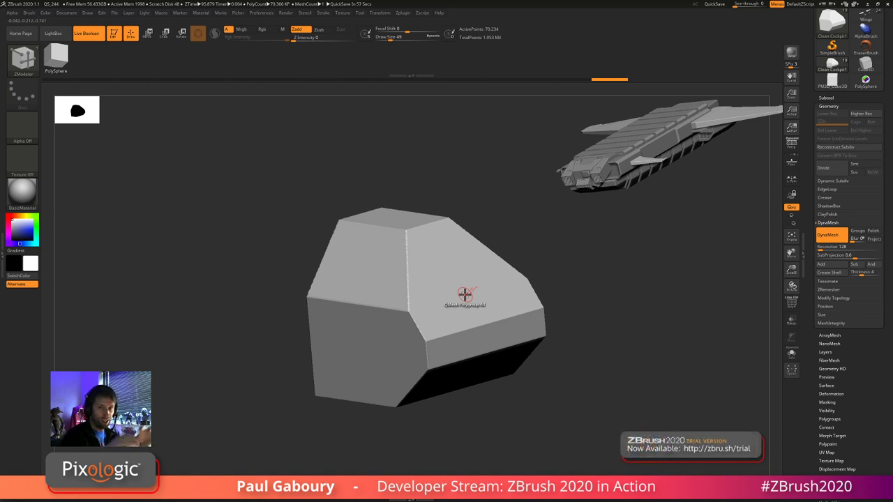
- Switch to the IMM Primitives brush with its Insert Sphere mesh
key(b)
key(i)
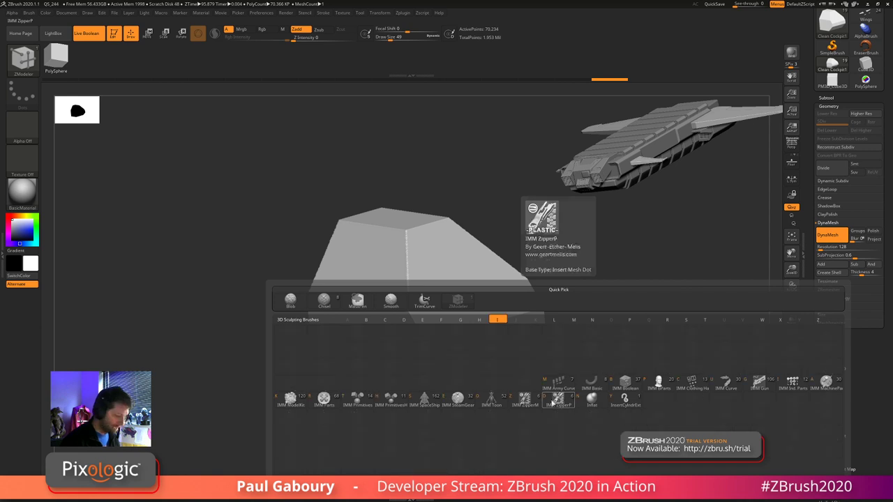
click(357, 399)
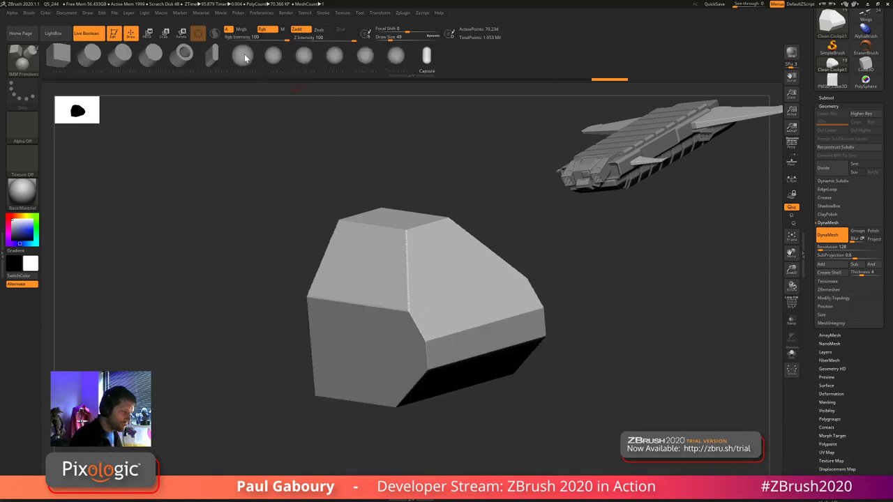
- Try inserting spheres on several faces of the cockpit, and undo the insertions
drag(367, 266, 454, 308)
click(393, 345)
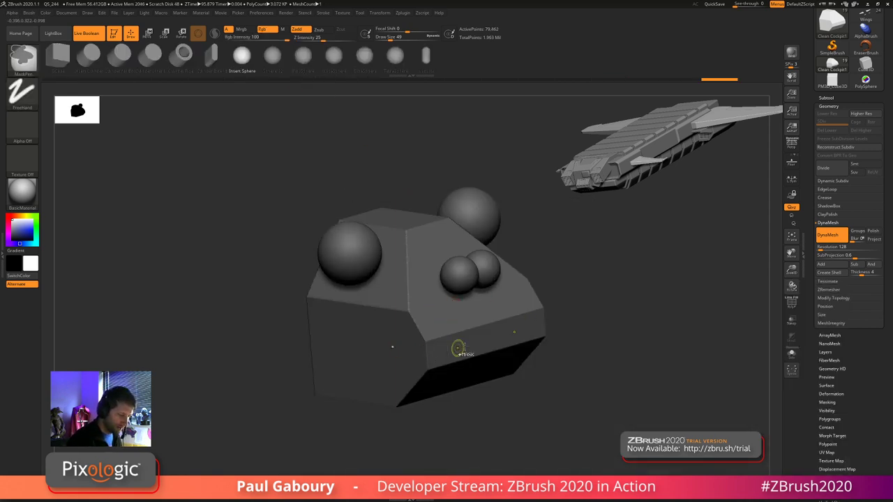
key(ctrl+z)
key(ctrl+z)
key(ctrl+z)
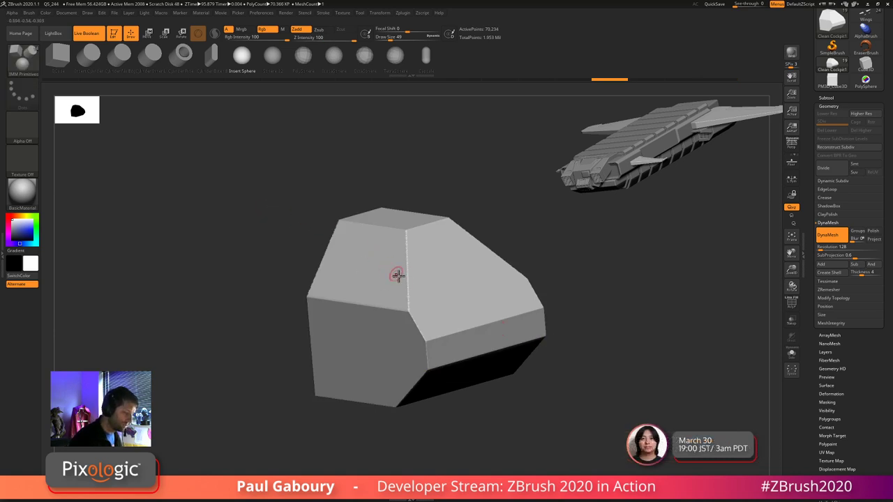
- Insert mirrored spheres on the cockpit's upper side faces and sink them partly into the surface
drag(349, 254, 391, 337)
key(w)
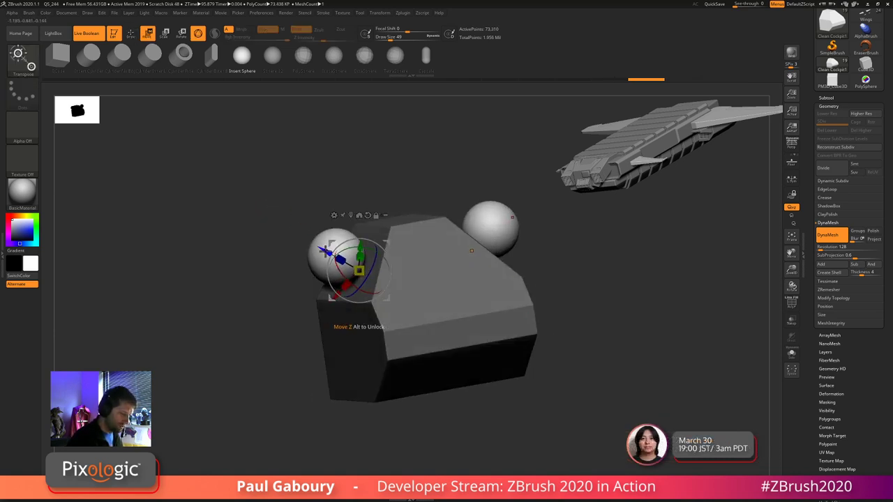
drag(325, 251, 361, 271)
- Place a mirrored pair of small spheres on the sloping front face and swap them for the Cylinder Extend primitive
key(q)
drag(434, 280, 440, 319)
right_drag(440, 319, 464, 315)
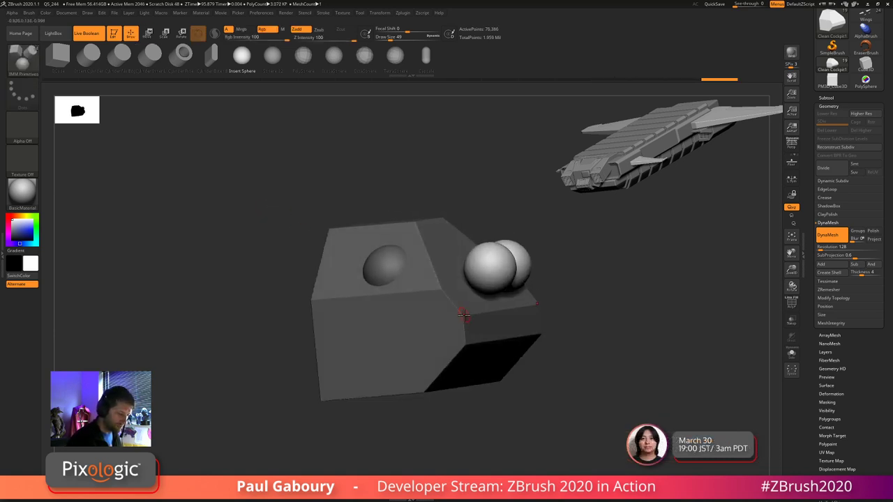
key(w)
drag(497, 258, 480, 278)
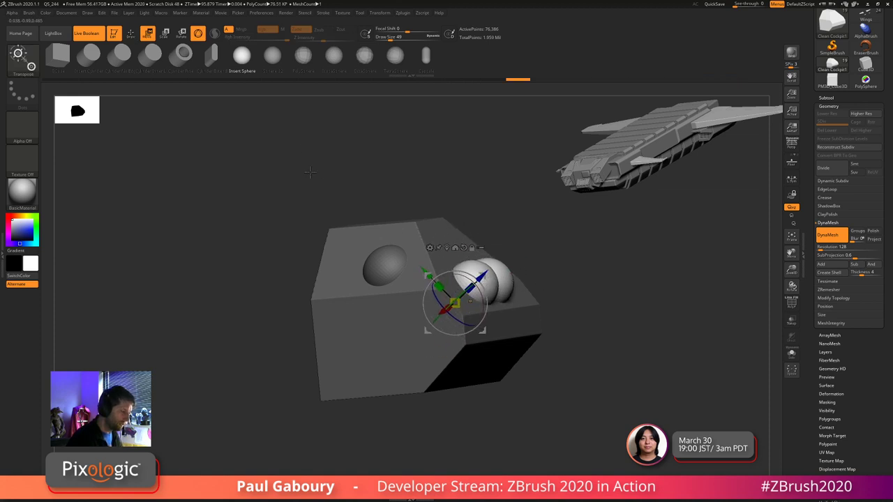
click(212, 57)
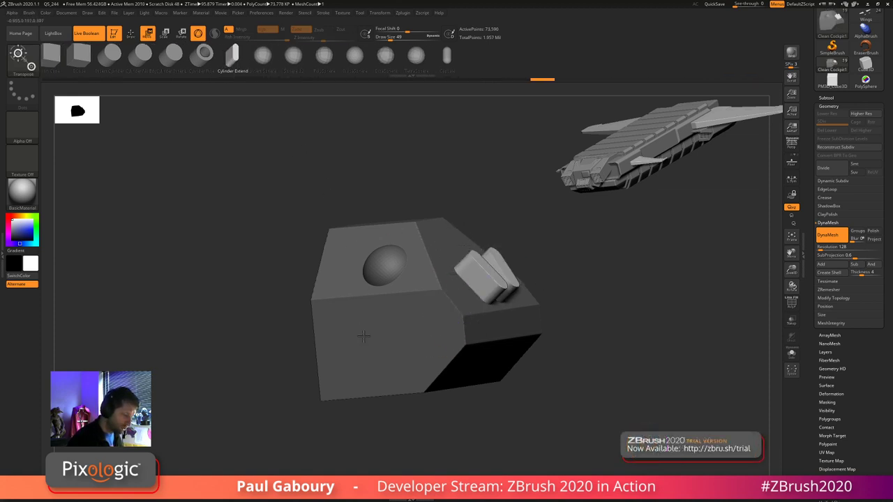
- Insert large mirrored Cylinder Extend shapes on the lower side faces, push them inward and clear the mask
key(q)
drag(365, 335, 370, 381)
right_drag(380, 379, 351, 378)
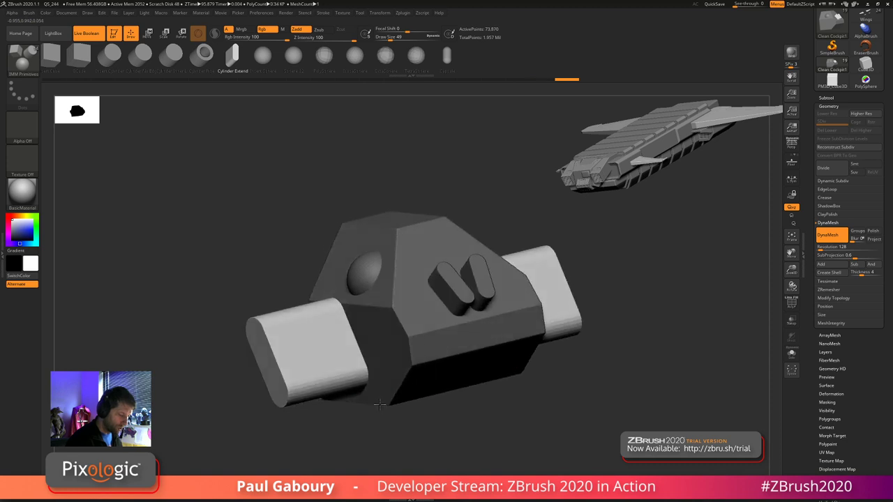
key(w)
drag(314, 351, 336, 344)
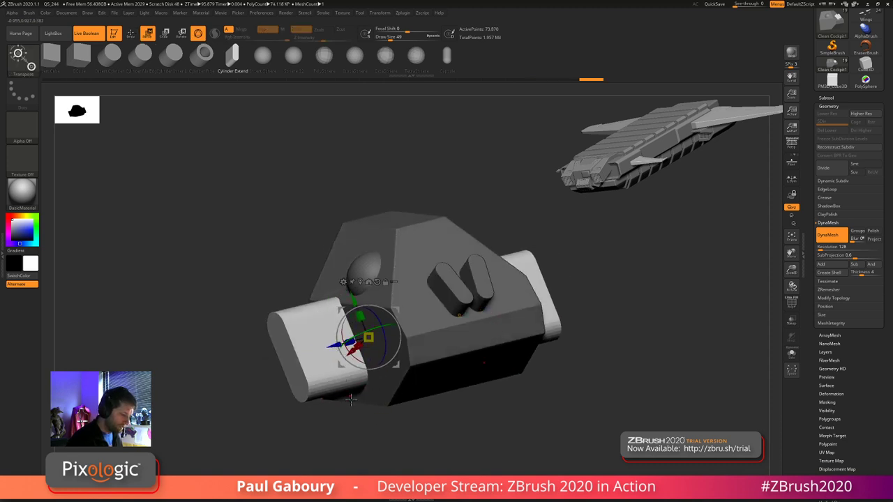
ctrl+click(477, 409)
key(q)
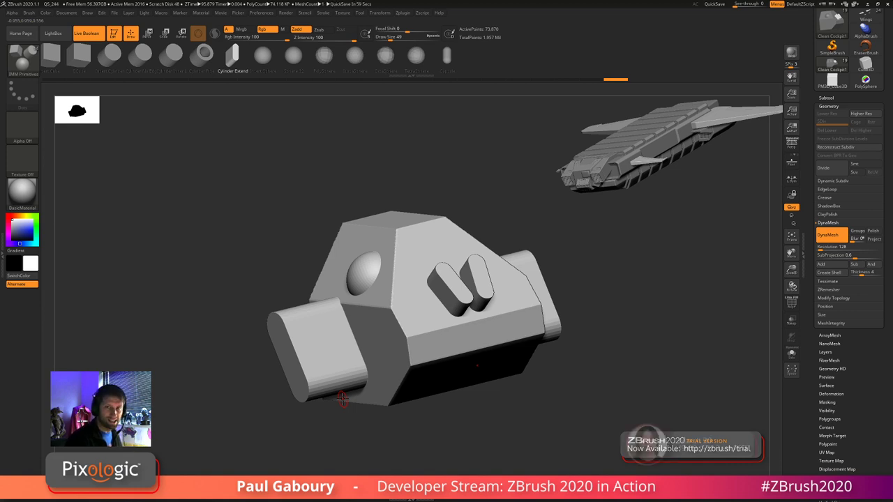
- Fuse the inserted shapes with DynaMesh, and isolate a lower portion with double-sided display to examine the inside
ctrl+drag(632, 316, 685, 415)
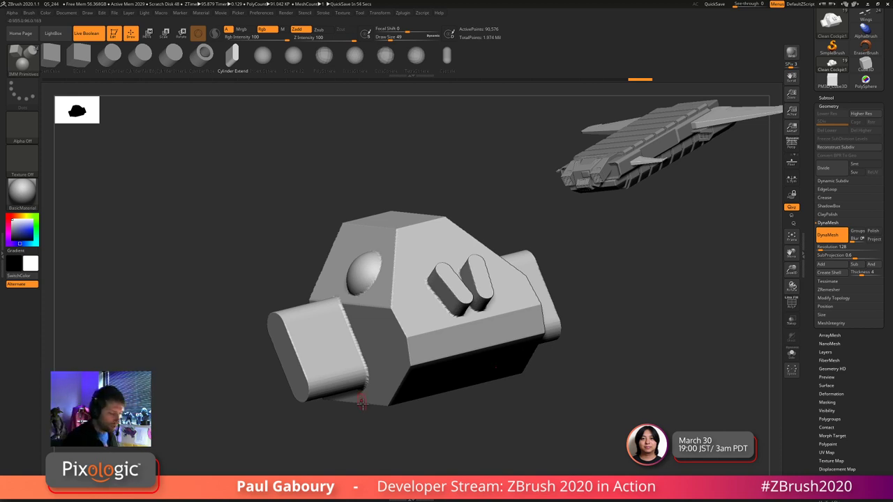
ctrl+shift+drag(396, 446, 345, 329)
right_drag(388, 387, 360, 404)
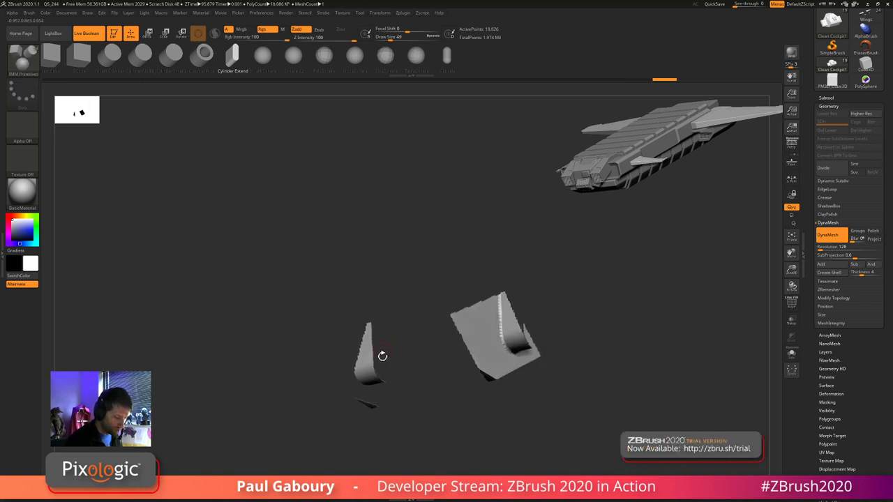
scroll(834, 398, down, 5)
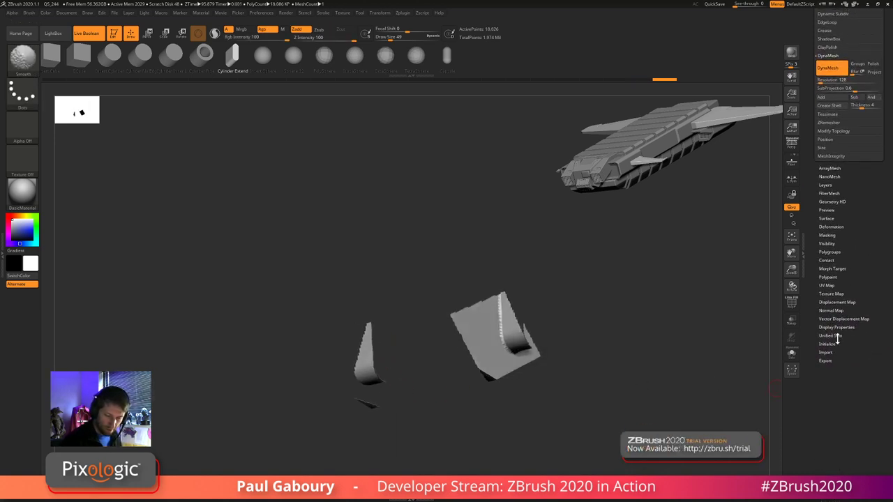
click(837, 328)
click(824, 351)
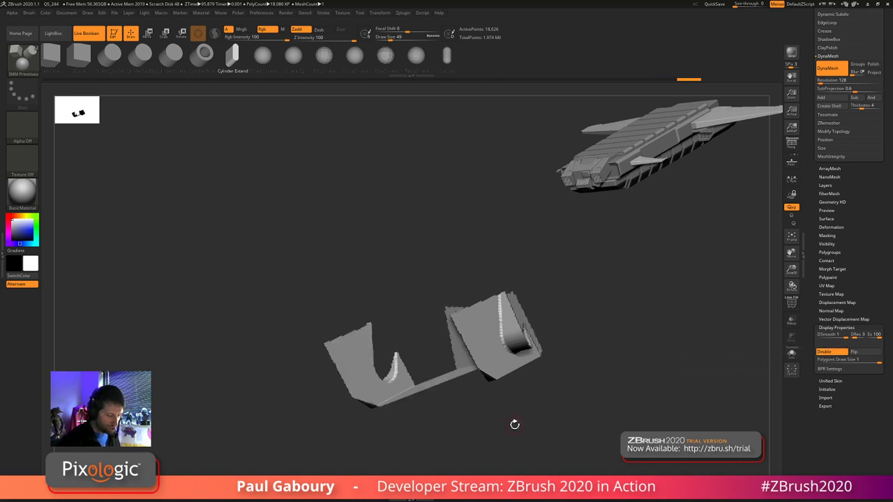
drag(514, 423, 499, 419)
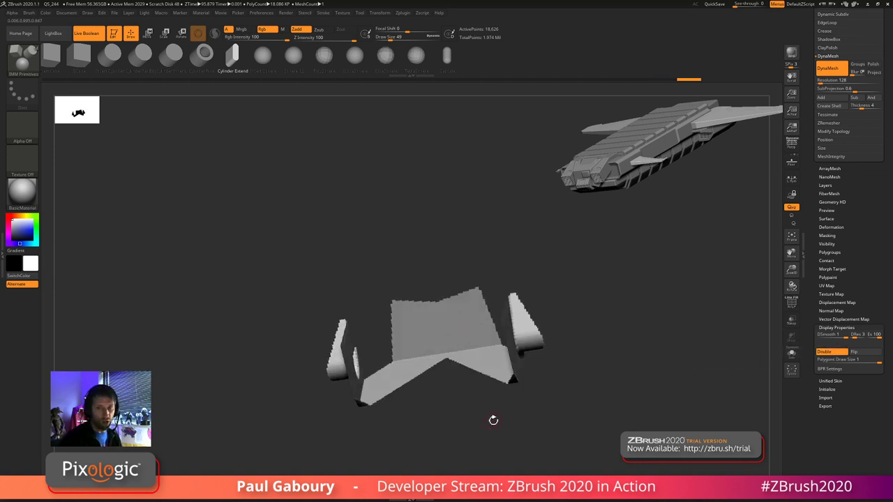
- Show the whole cockpit again and undo the DynaMesh fusion of the inserted shapes
ctrl+shift+click(577, 419)
mouse_move(576, 419)
mouse_down()
mouse_move(598, 398)
mouse_move(591, 410)
mouse_up()
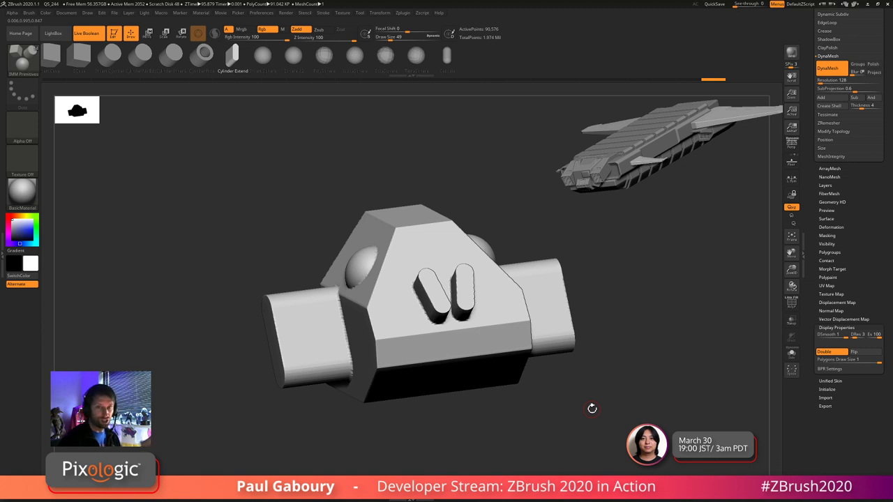
ctrl+drag(589, 381, 553, 379)
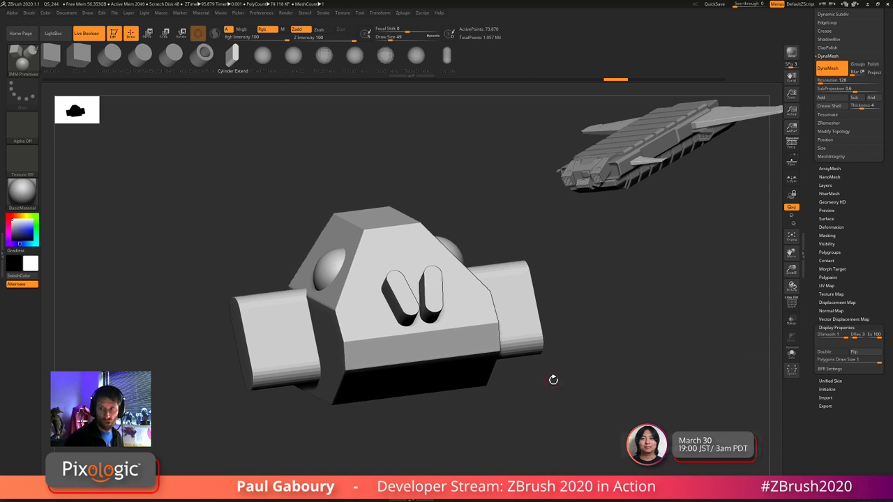
- Merge the inserted shapes into the cockpit with Remesh By Union while polygroups are displayed, and run DynaMesh on the result
drag(552, 378, 610, 370)
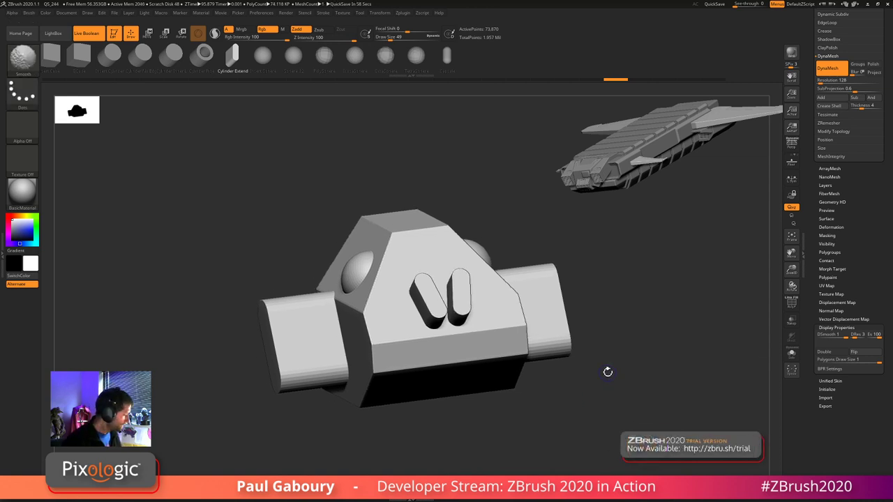
key(shift+f)
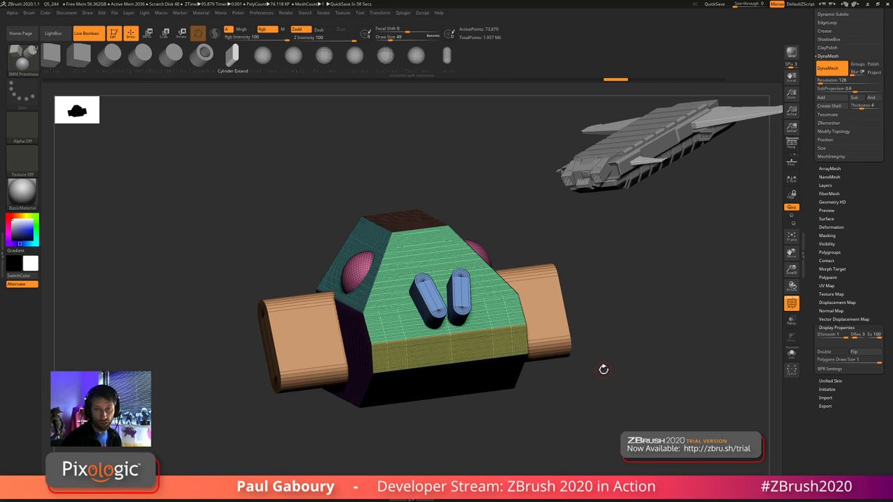
key(w)
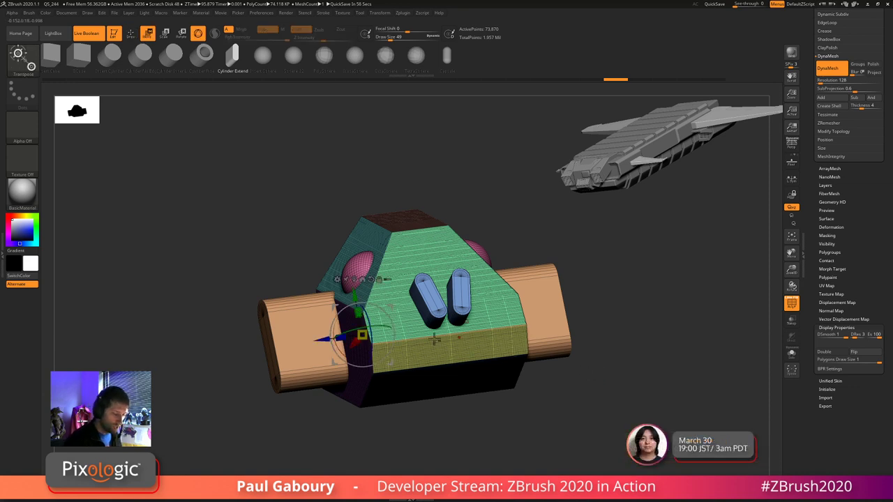
click(337, 279)
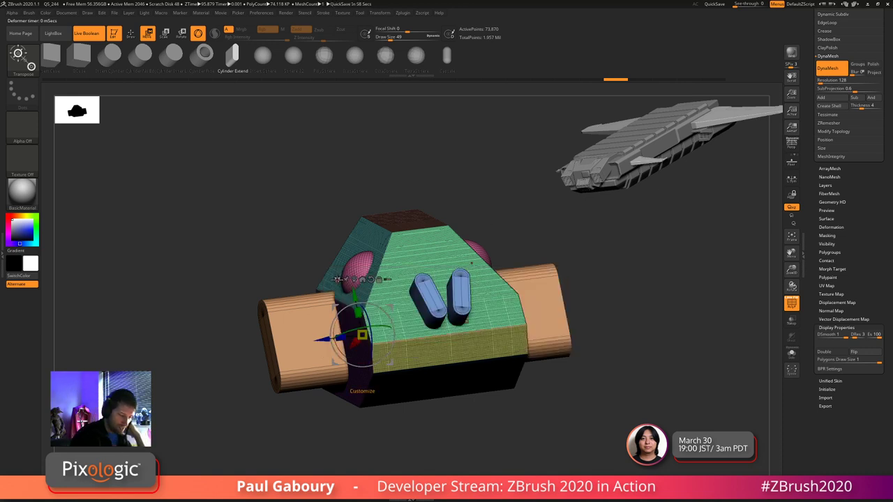
click(338, 281)
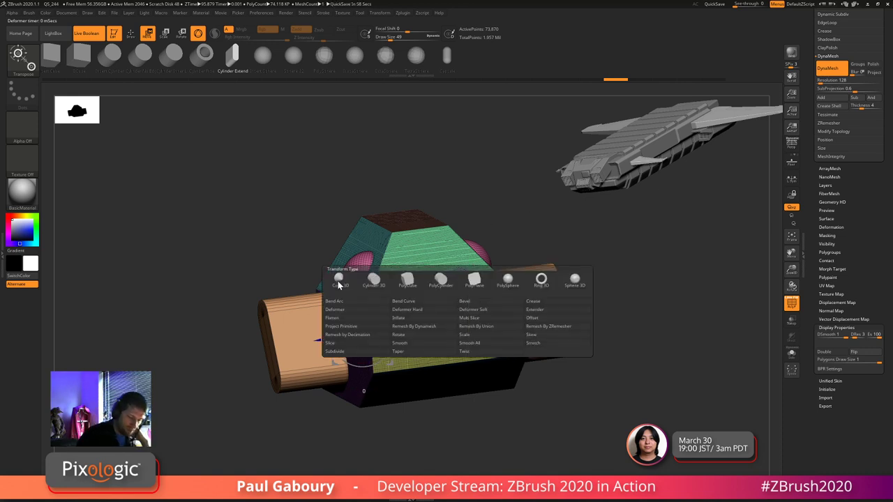
click(490, 327)
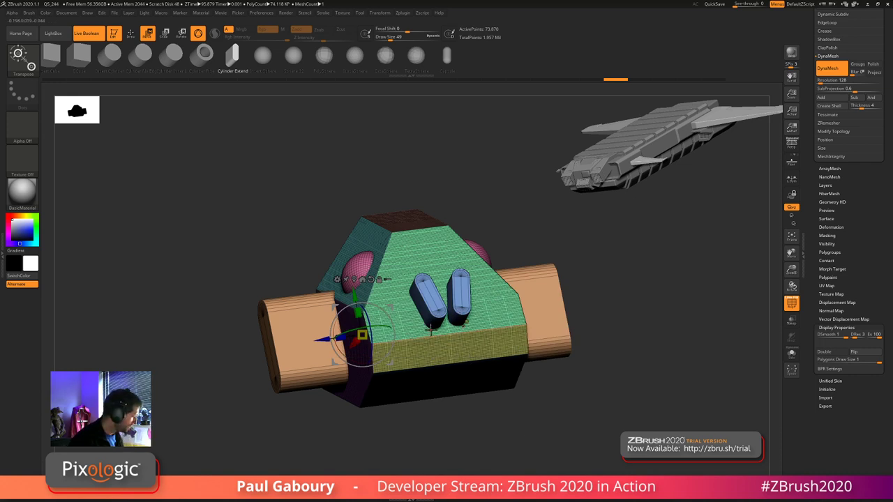
click(379, 279)
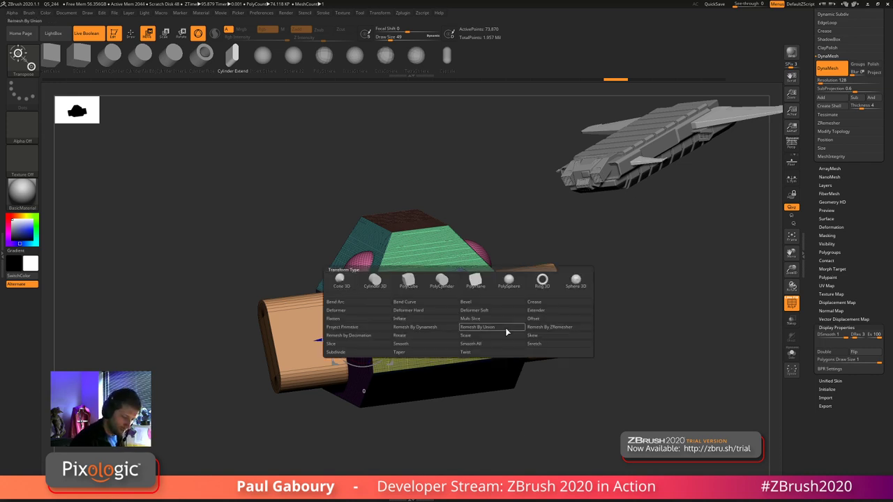
click(506, 329)
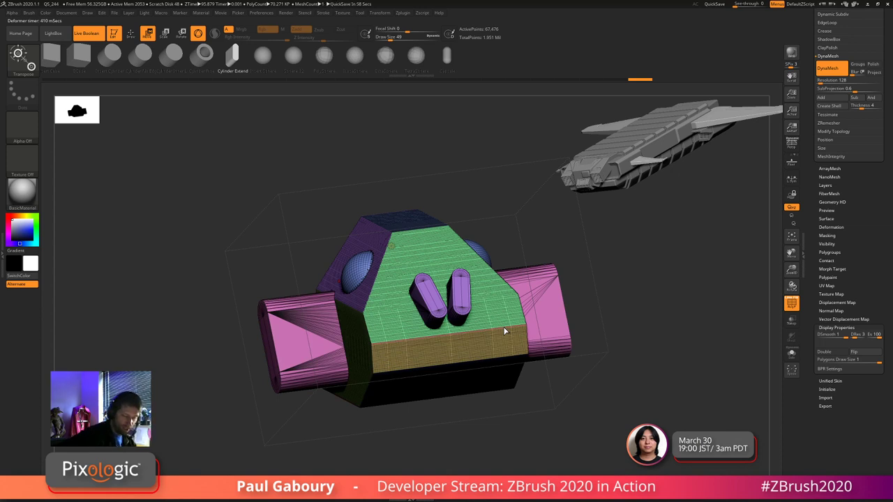
key(q)
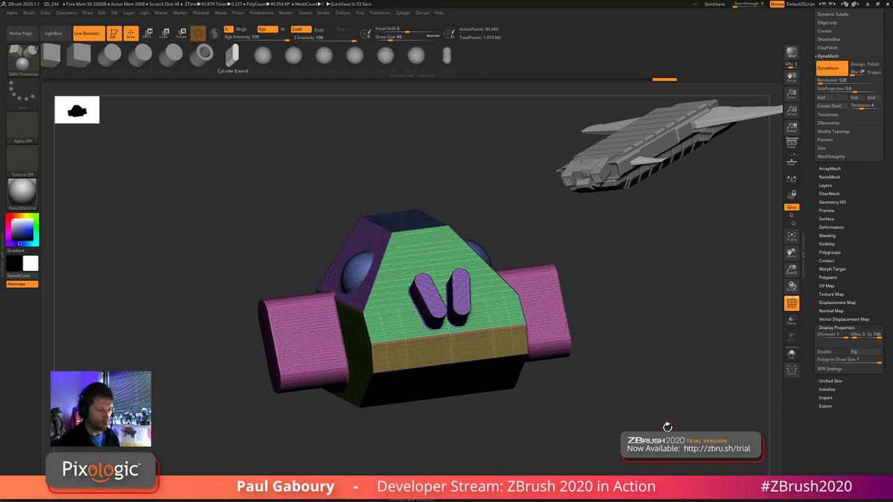
- Delete the Clean Cockpit1 subtool and confirm the deletion
drag(865, 215, 865, 323)
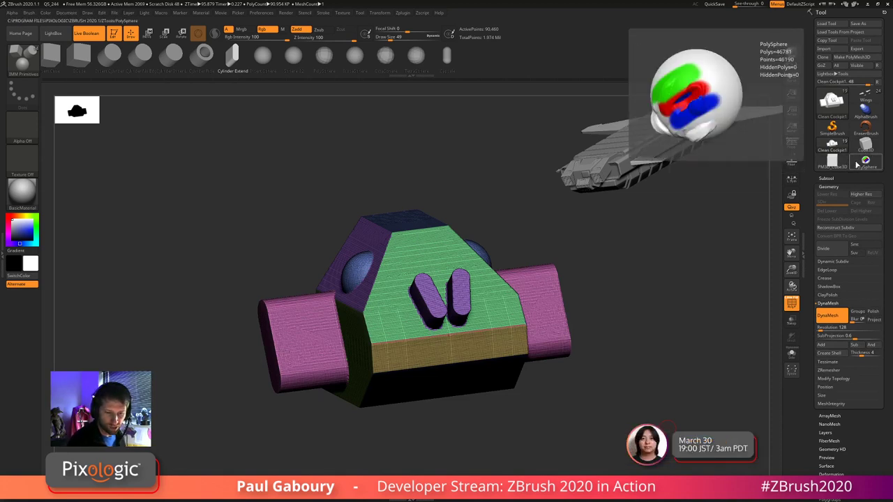
click(827, 179)
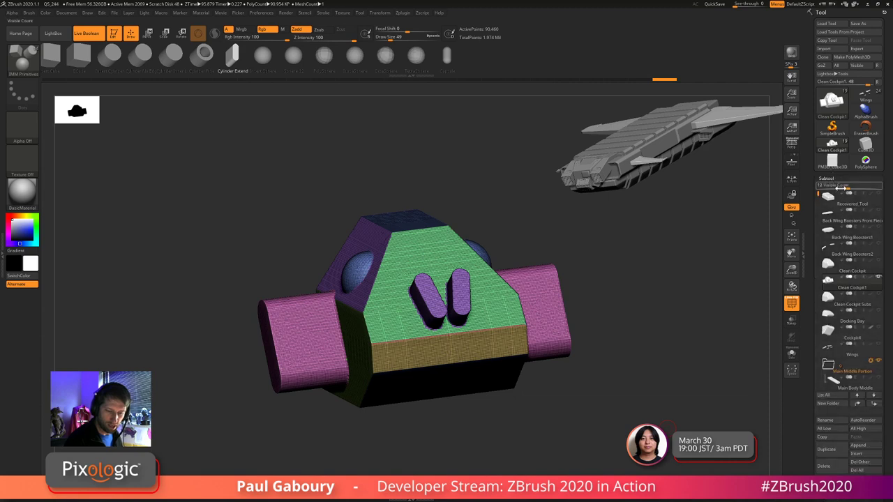
click(827, 465)
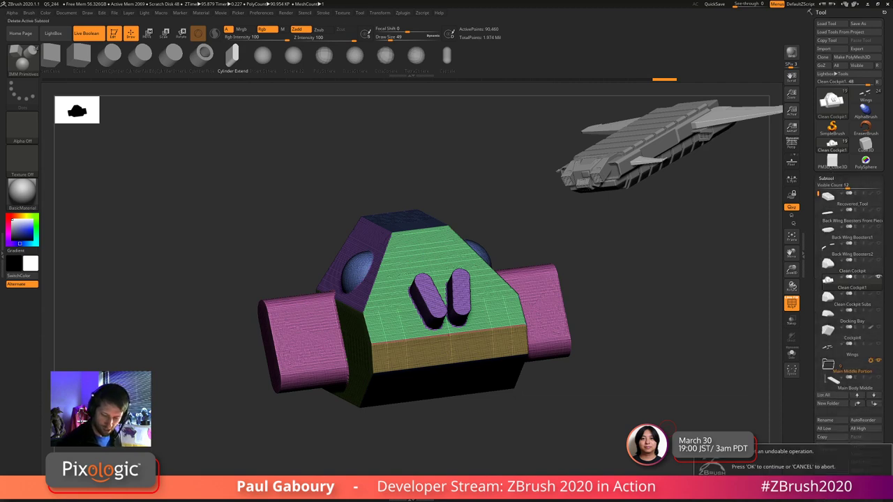
click(754, 480)
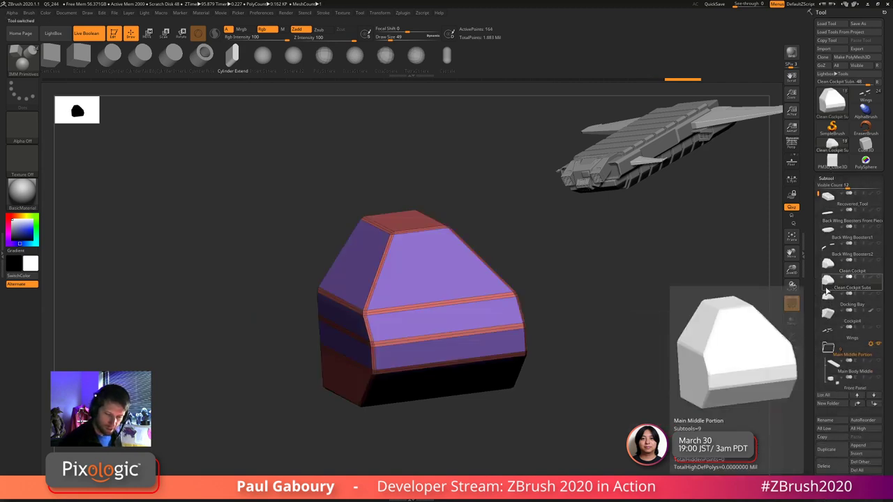
- Show Clean Cockpit together with Clean Cockpit Subs and hide the bevel-strip polygroup of Clean Cockpit Subs, leaving only its flat panels
drag(516, 380, 546, 377)
right_drag(419, 374, 423, 354)
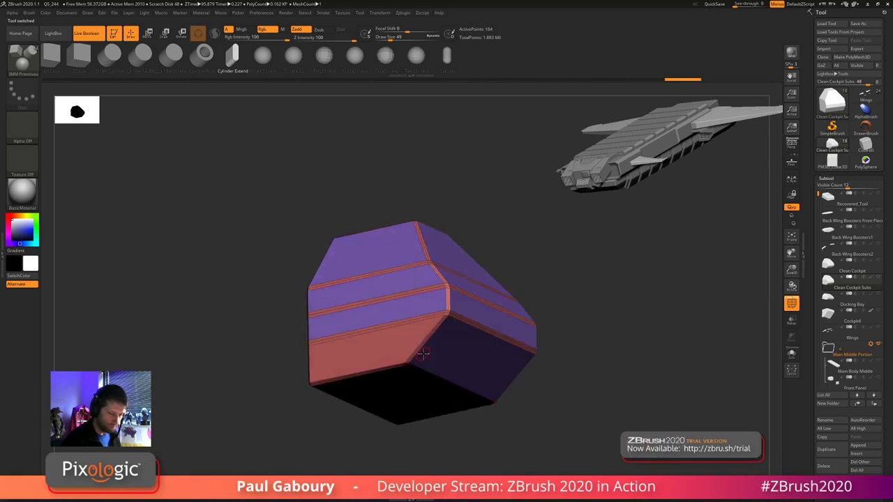
drag(634, 358, 591, 385)
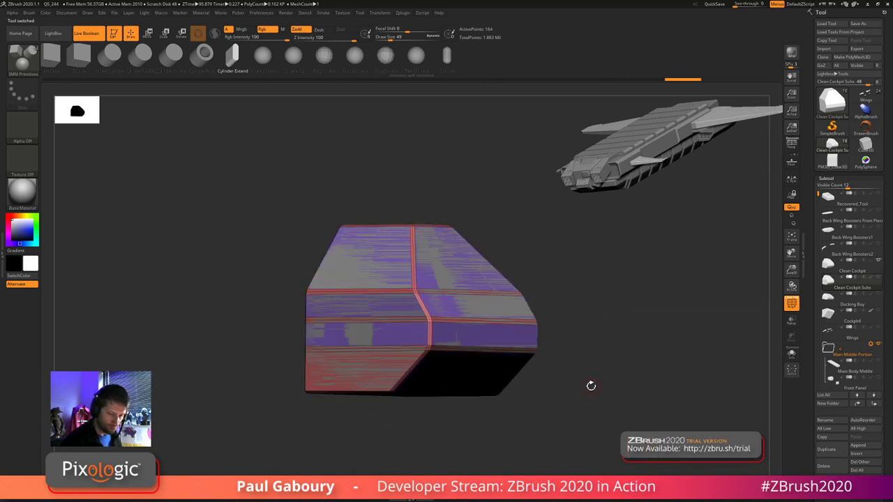
click(878, 278)
ctrl+right_drag(548, 369, 552, 392)
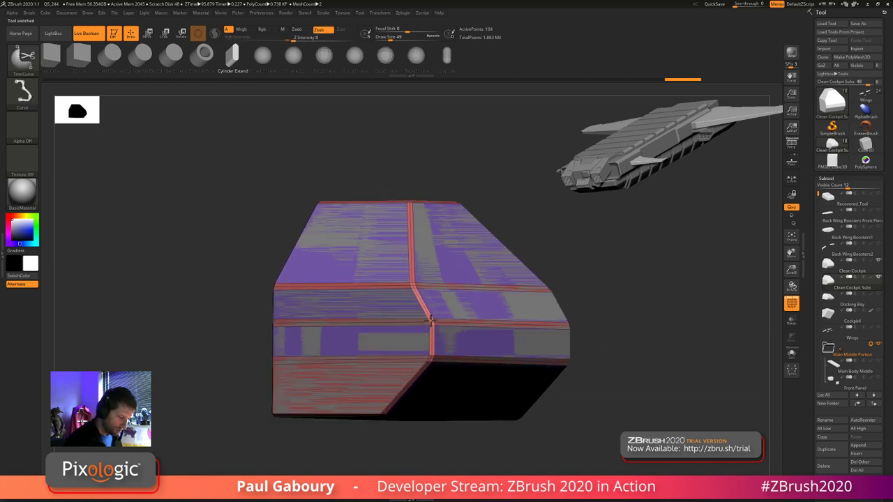
ctrl+shift+click(431, 327)
ctrl+shift+drag(638, 378, 650, 404)
alt+right_drag(638, 393, 628, 375)
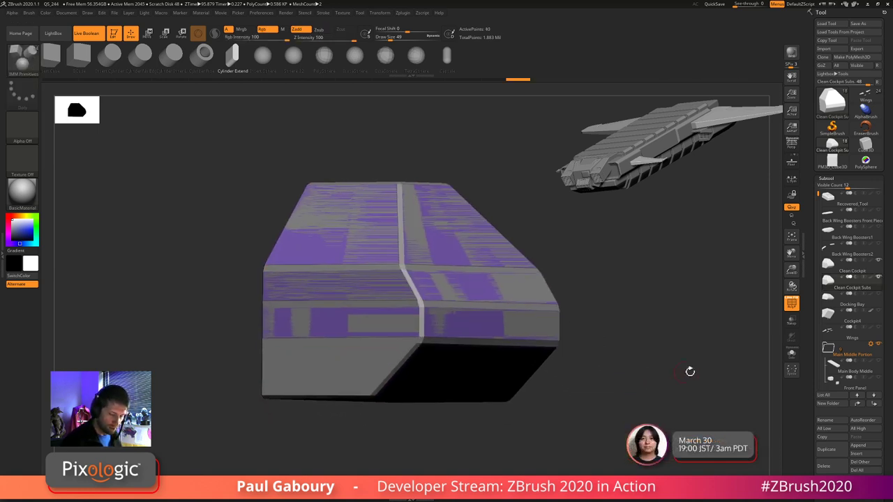
- Delete the hidden bevel-strip geometry from Clean Cockpit Subs using Del Hidden
drag(888, 394, 881, 297)
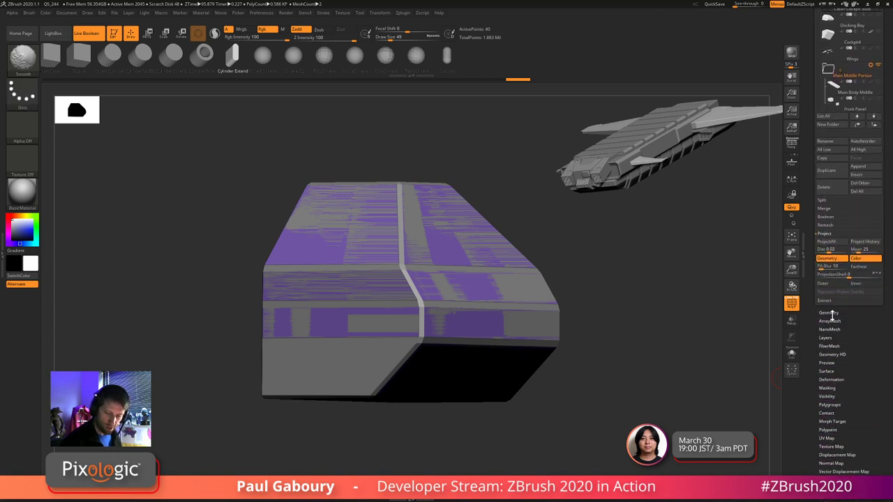
click(830, 315)
drag(882, 375, 884, 305)
click(834, 368)
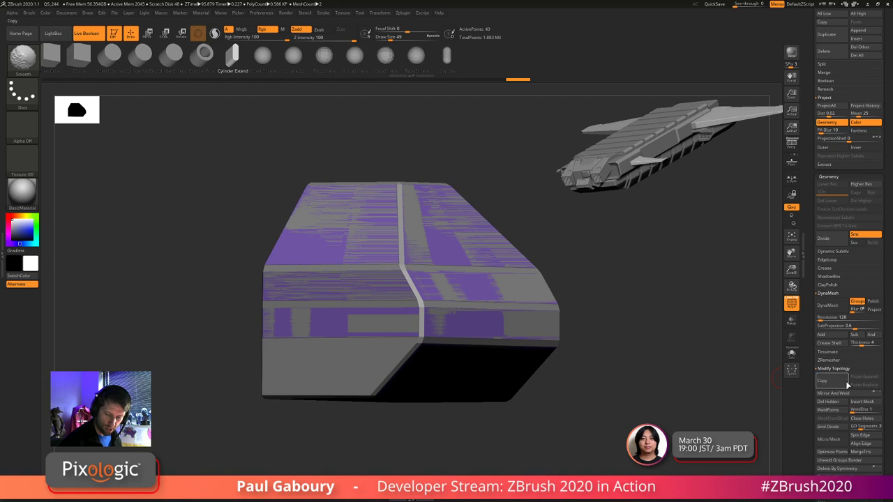
drag(605, 434, 621, 397)
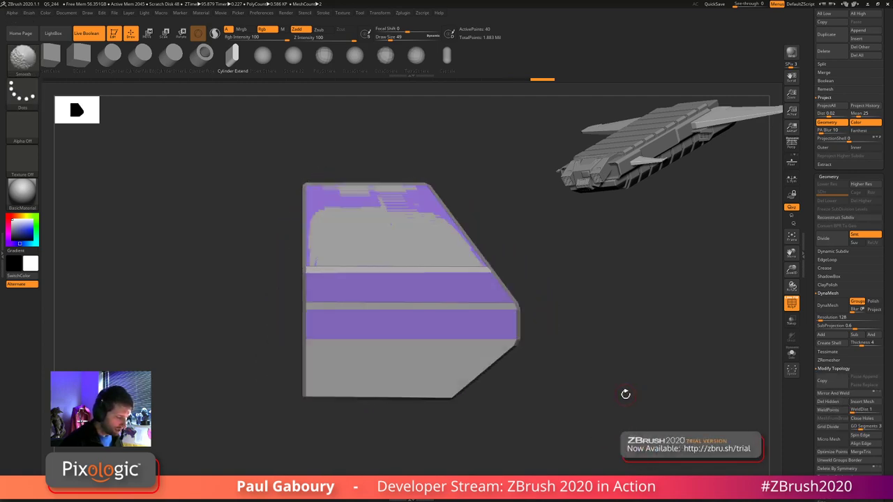
- Extrude the panels slightly outward with ZModeler QMesh on Polygroup All and give their outer faces a new blue polygroup
drag(589, 370, 591, 326)
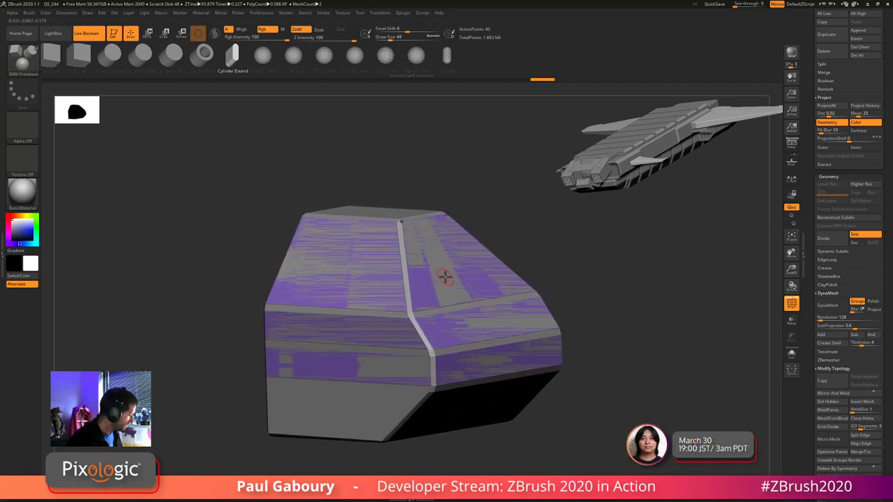
key(b)
key(z)
key(m)
key(space)
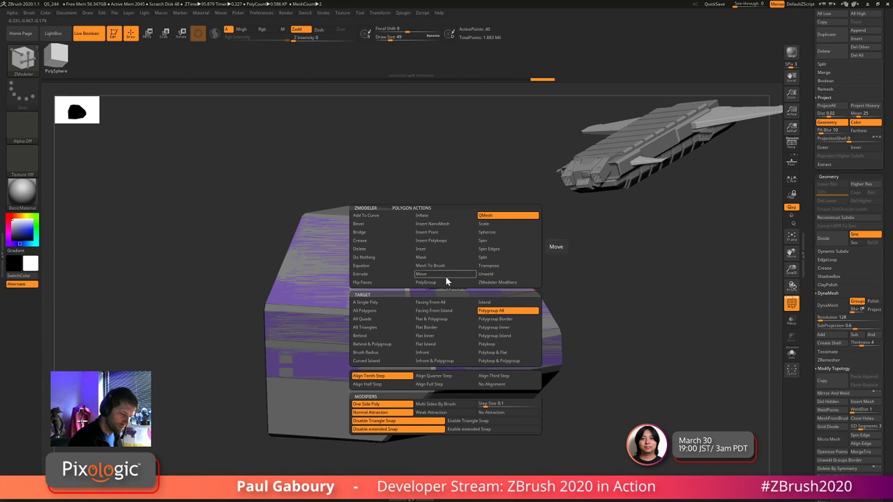
click(497, 303)
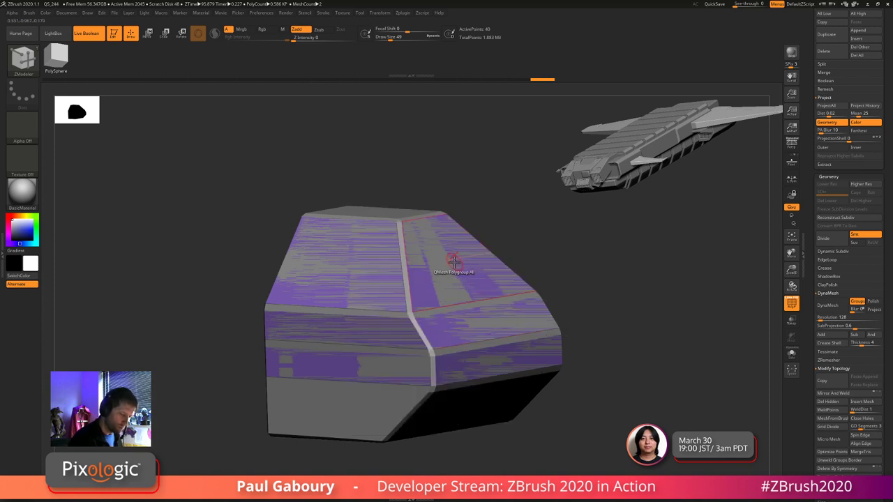
click(457, 262)
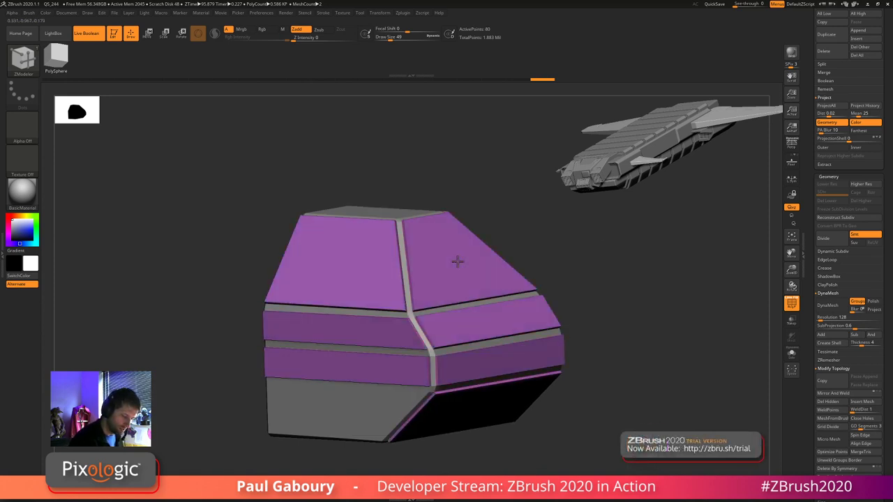
click(457, 262)
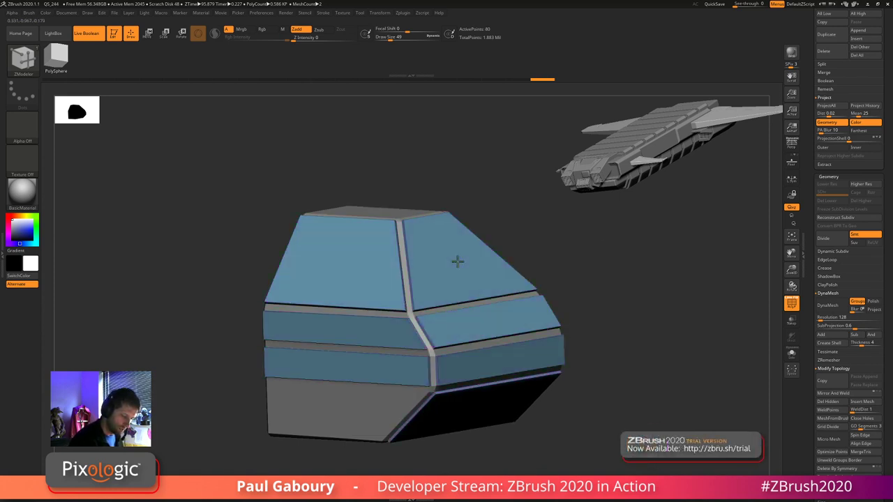
- Solo the panels, extrude their inner faces inward with QMesh Polygroup All and give those faces a new purple polygroup
click(791, 354)
drag(608, 373, 663, 342)
drag(593, 321, 656, 307)
click(404, 295)
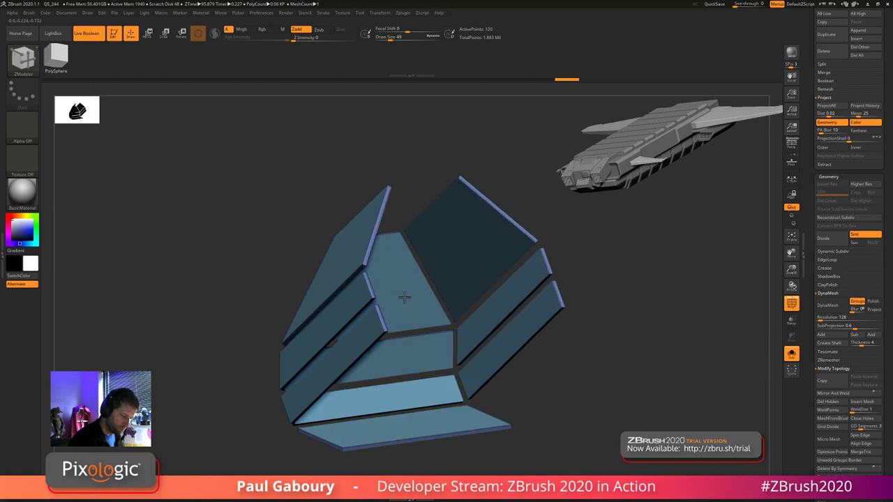
click(406, 296)
click(407, 296)
click(409, 296)
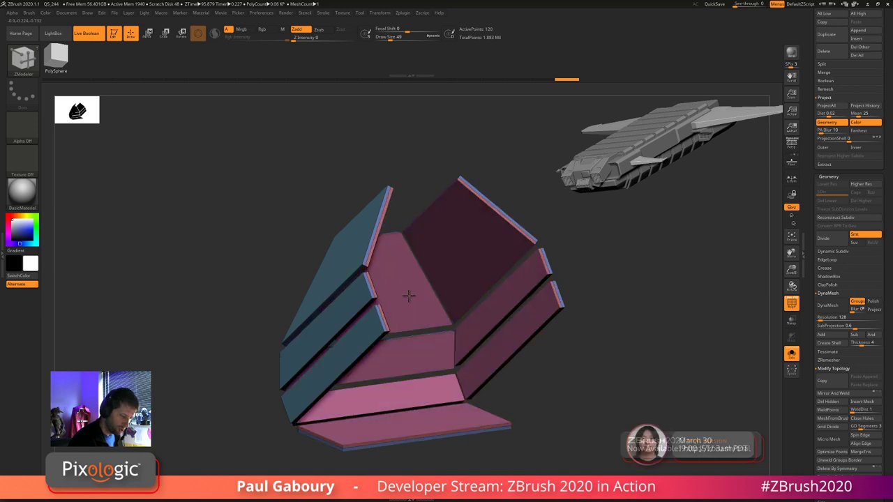
click(408, 296)
click(409, 296)
click(410, 296)
click(410, 296)
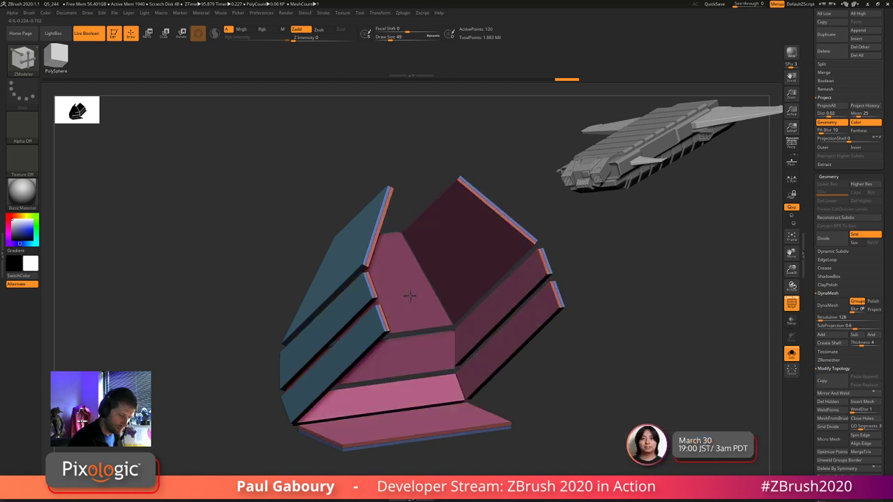
click(409, 296)
click(410, 296)
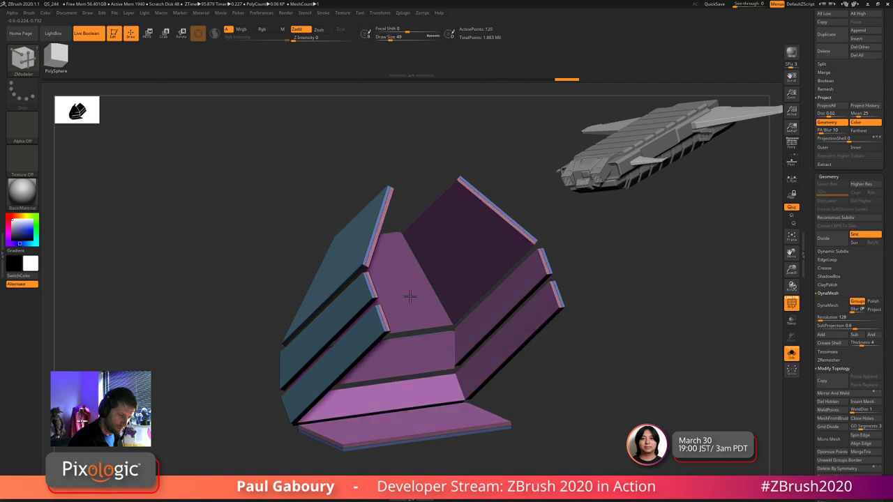
- Examine the thickened panels from several angles with the polygroup display off and on
mouse_move(606, 307)
ctrl+right_down()
mouse_move(610, 325)
mouse_move(565, 356)
mouse_move(591, 386)
ctrl+right_up()
drag(591, 386, 648, 374)
key(shift+f)
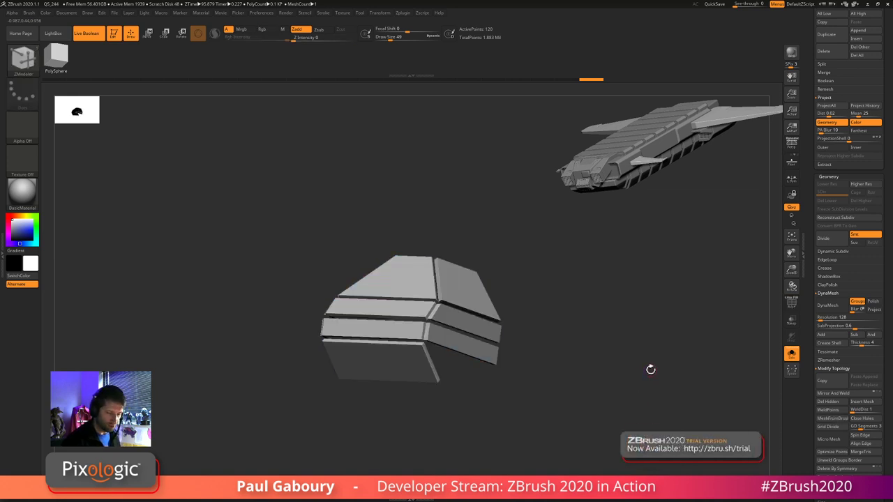
mouse_move(650, 370)
right_down()
mouse_move(510, 391)
mouse_move(612, 372)
mouse_move(626, 380)
right_up()
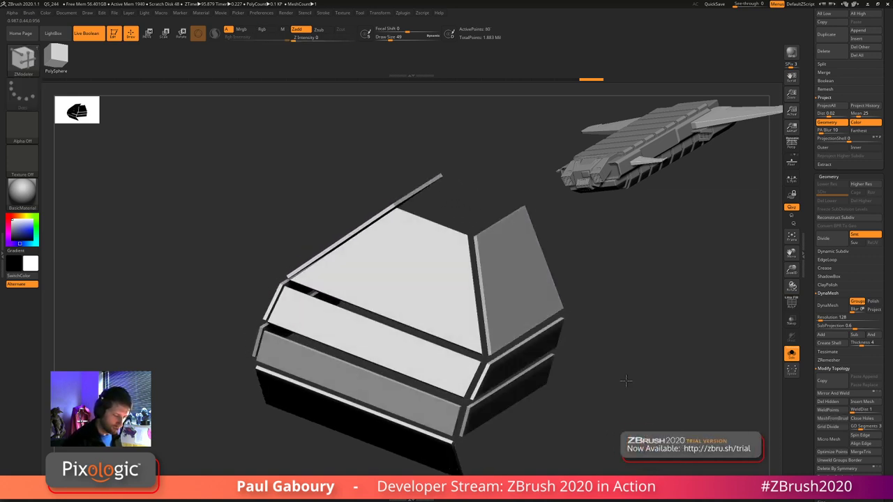
drag(625, 380, 530, 298)
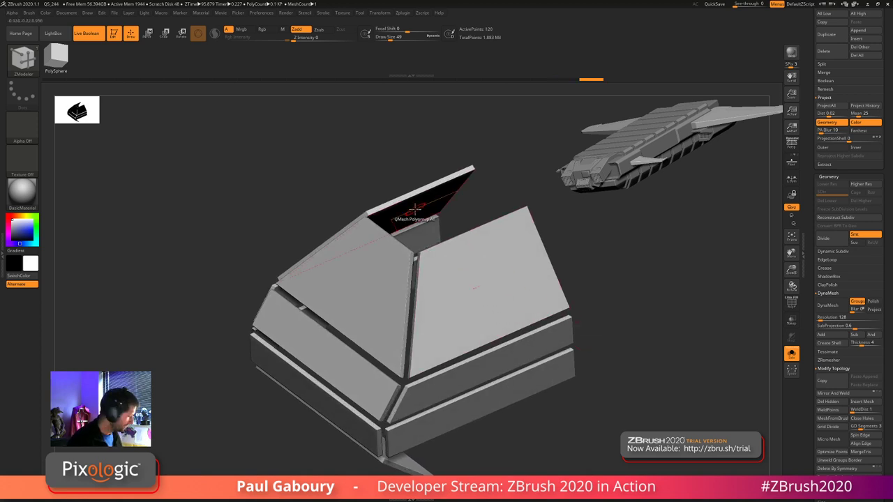
key(shift+f)
drag(633, 363, 637, 365)
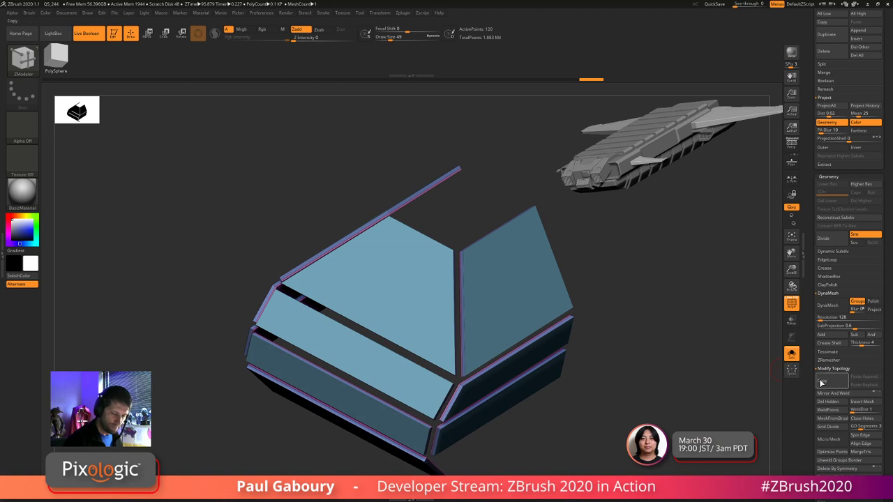
- Turn off solo display to view the panels fitted over the cockpit body, and return to the subtool list
click(791, 354)
ctrl+right_drag(642, 395, 614, 370)
right_drag(615, 370, 607, 351)
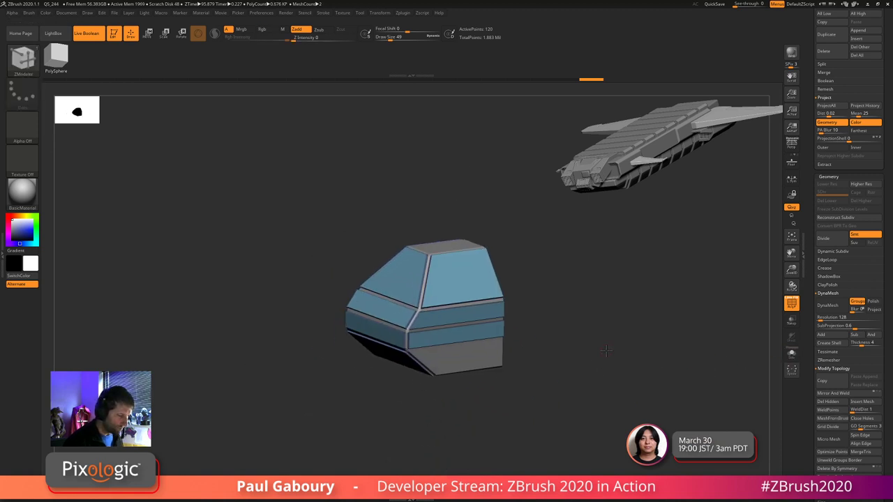
drag(810, 119, 818, 225)
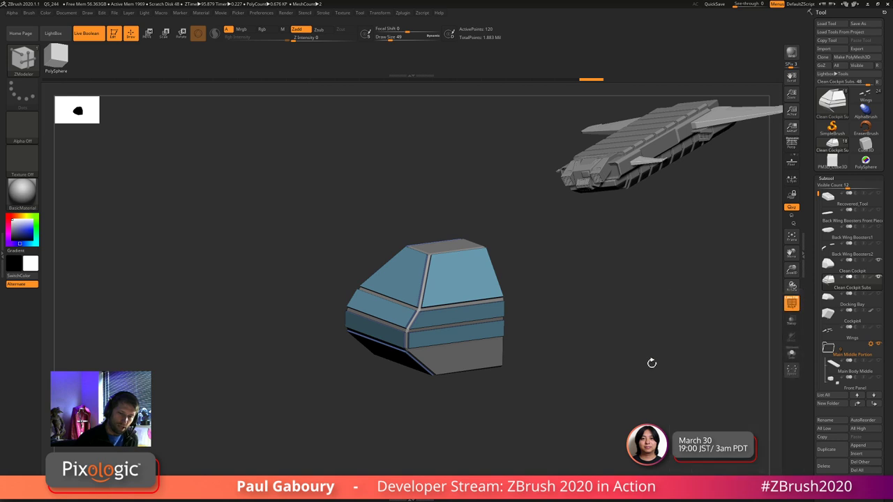
- Set the cockpit panels subtool to Boolean subtraction so the panels cut into the clean cockpit body
click(856, 278)
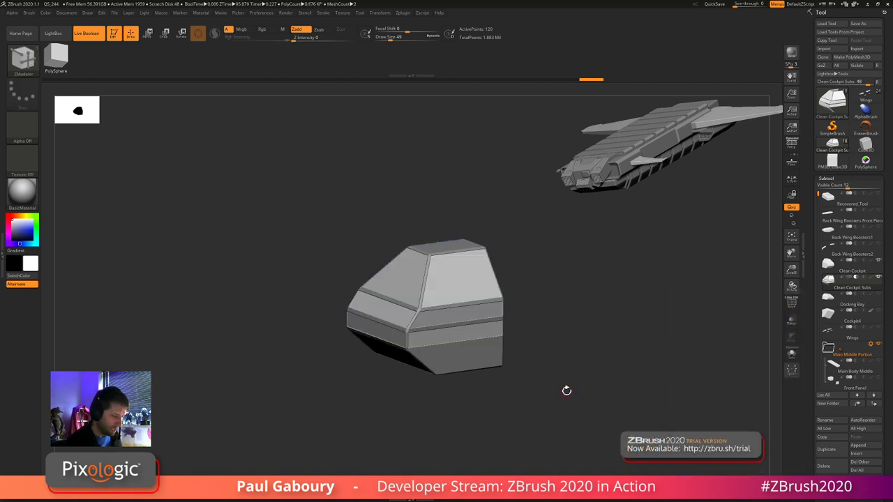
mouse_move(591, 384)
right_down()
mouse_move(596, 370)
mouse_move(586, 392)
mouse_move(598, 402)
right_up()
mouse_move(596, 401)
mouse_down()
mouse_move(616, 402)
mouse_move(617, 394)
mouse_up()
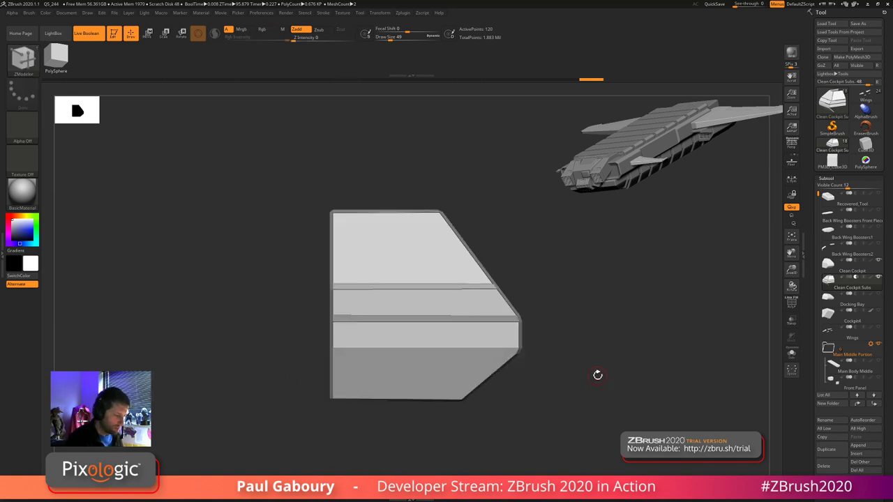
- Isolate the rear ends of the cockpit panels with a mask and move them forward, away from the cockpit's back edge
ctrl+drag(247, 187, 365, 453)
key(w)
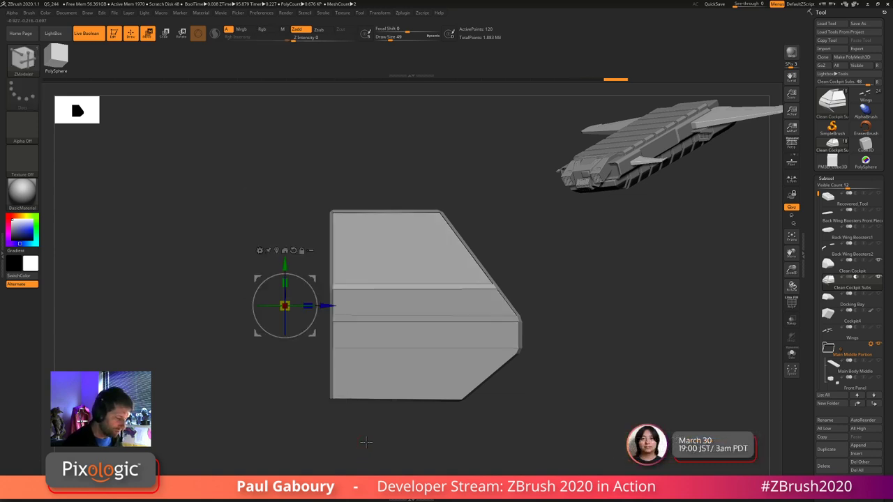
drag(324, 306, 359, 308)
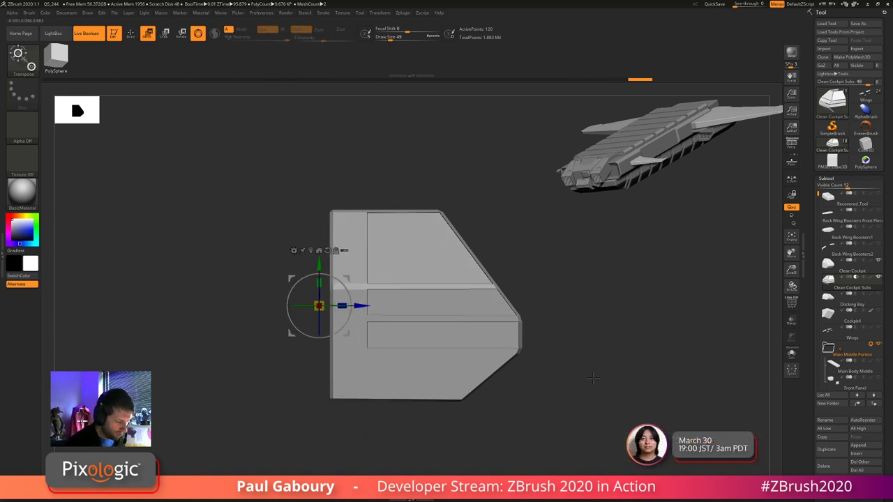
mouse_move(545, 395)
mouse_down()
mouse_move(571, 397)
mouse_move(557, 388)
mouse_up()
key(q)
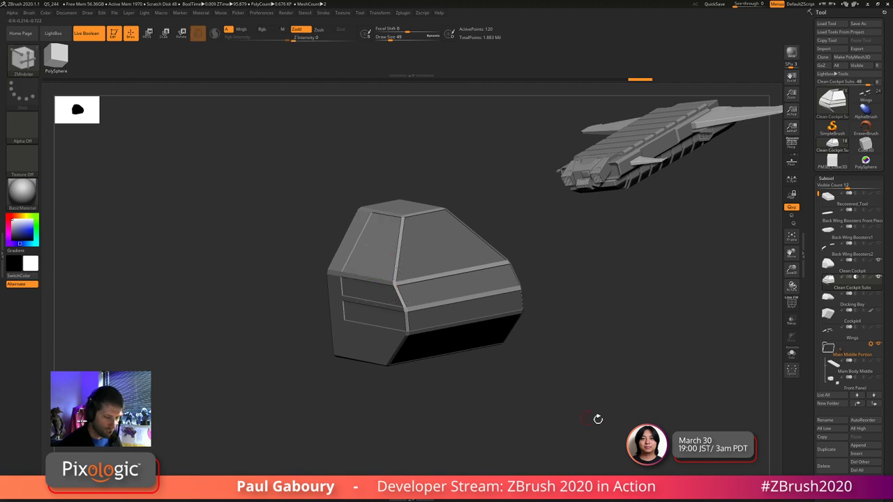
- Show all the ship's subtools and move the rear ends of the subtractive panels further forward along the hull
shift+click(879, 279)
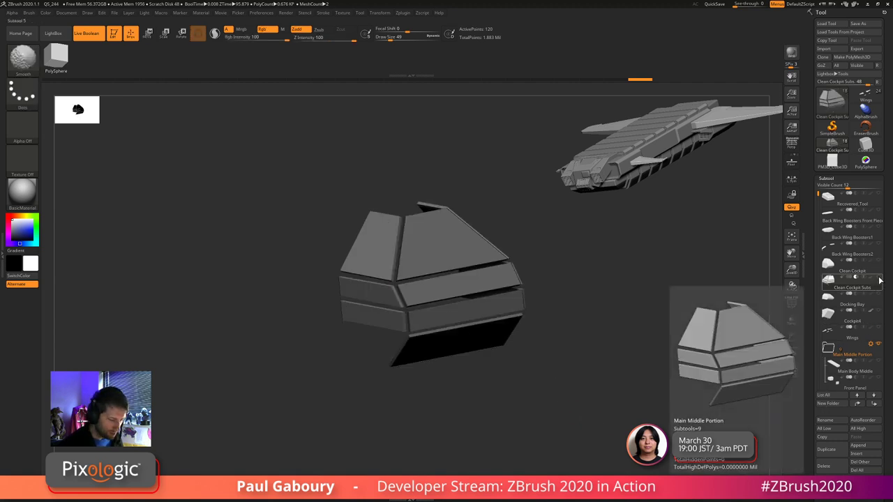
shift+click(878, 278)
drag(594, 399, 598, 386)
key(w)
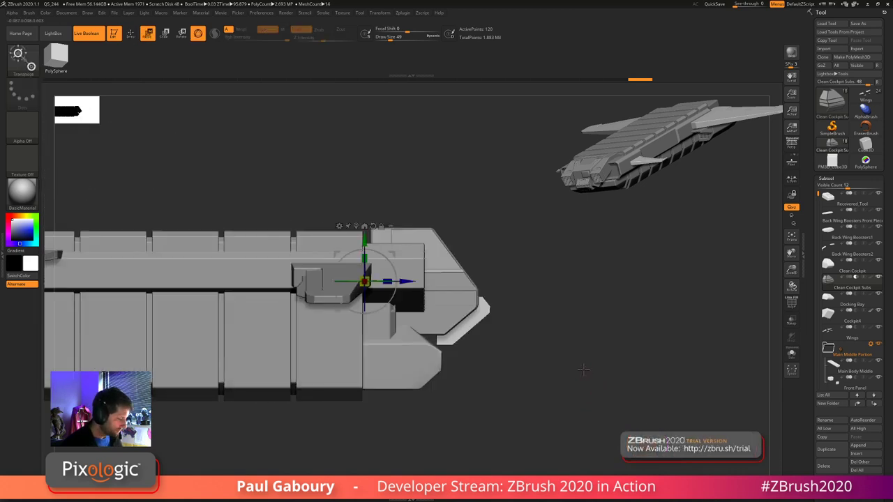
drag(405, 292, 440, 292)
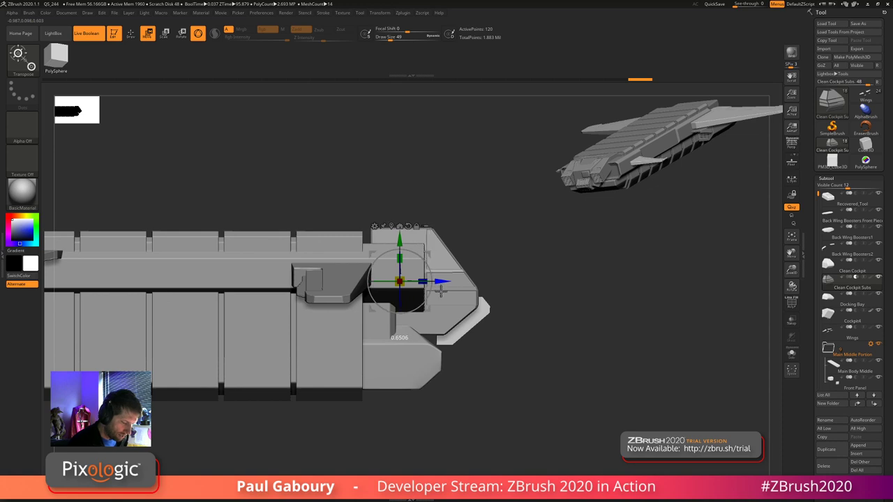
mouse_move(578, 389)
ctrl+right_down()
mouse_move(532, 401)
mouse_move(538, 360)
mouse_move(531, 363)
mouse_move(536, 400)
mouse_move(528, 395)
ctrl+right_up()
key(q)
ctrl+right_drag(468, 415, 589, 396)
drag(588, 396, 589, 400)
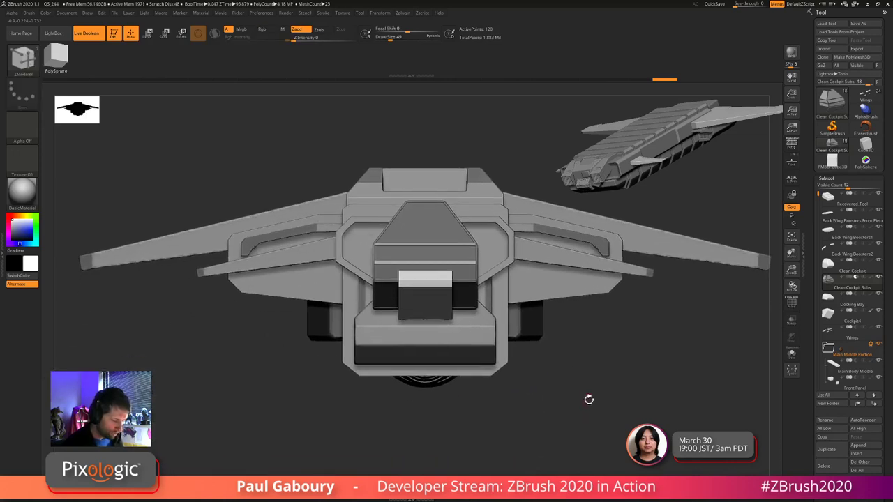
- Solo the panels with polygroups displayed, clear the mask, and mirror and weld them across the centre
click(793, 359)
ctrl+drag(574, 370, 582, 387)
alt+right_drag(541, 371, 560, 383)
key(shift+f)
mouse_move(475, 321)
right_down()
mouse_move(588, 365)
mouse_move(579, 384)
mouse_move(614, 401)
right_up()
mouse_move(872, 406)
mouse_down()
mouse_move(889, 379)
mouse_move(884, 325)
mouse_up()
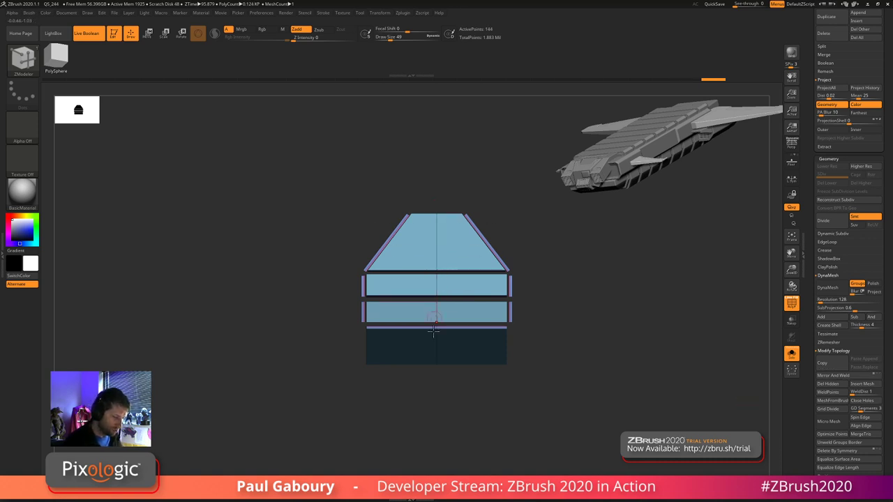
- Insert a mirrored pair of vertical edge loops on either side of the centre line in the lower front panel
key(space)
mouse_move(596, 372)
mouse_down()
mouse_move(611, 399)
mouse_move(650, 396)
mouse_move(594, 396)
mouse_up()
ctrl+right_drag(535, 365, 501, 353)
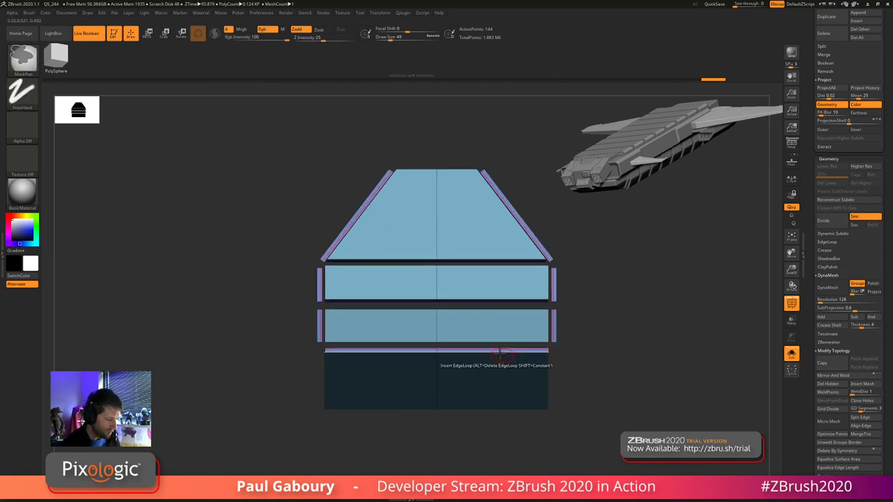
key(space)
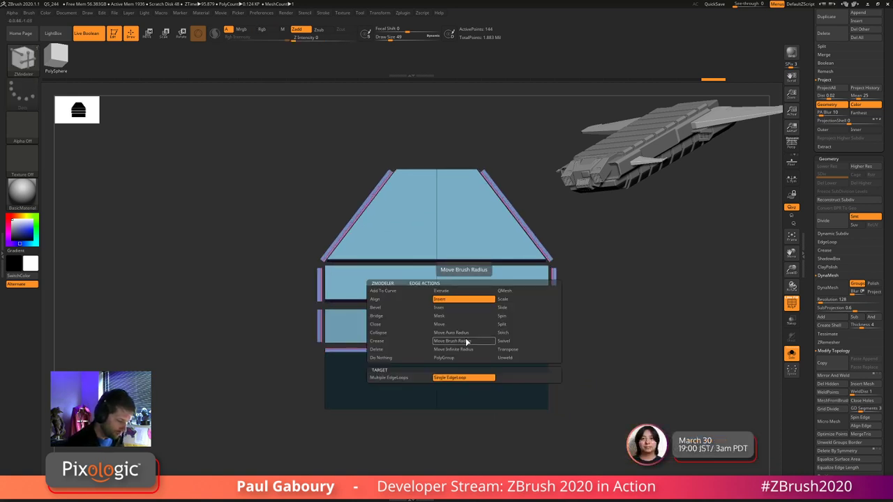
drag(465, 338, 475, 339)
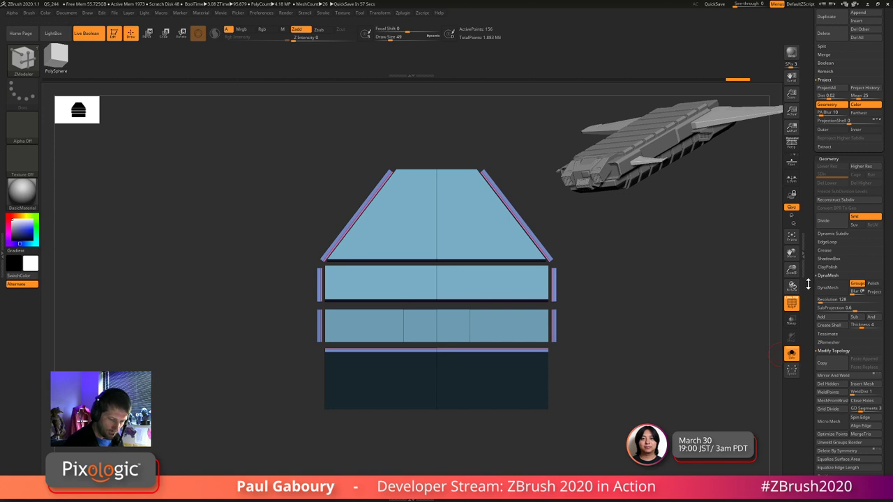
- Slide the complete vertical edge loops out to the nose block's width against the full ship, and insert a horizontal loop across the panel
click(799, 354)
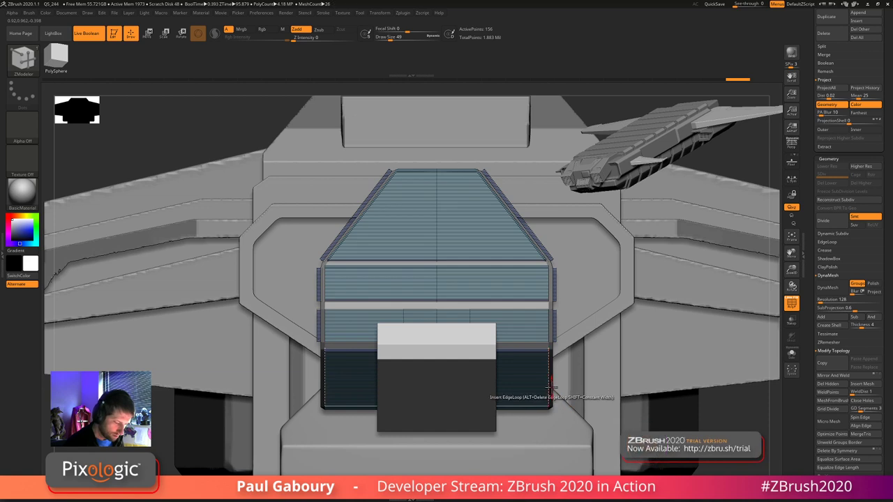
key(space)
click(520, 307)
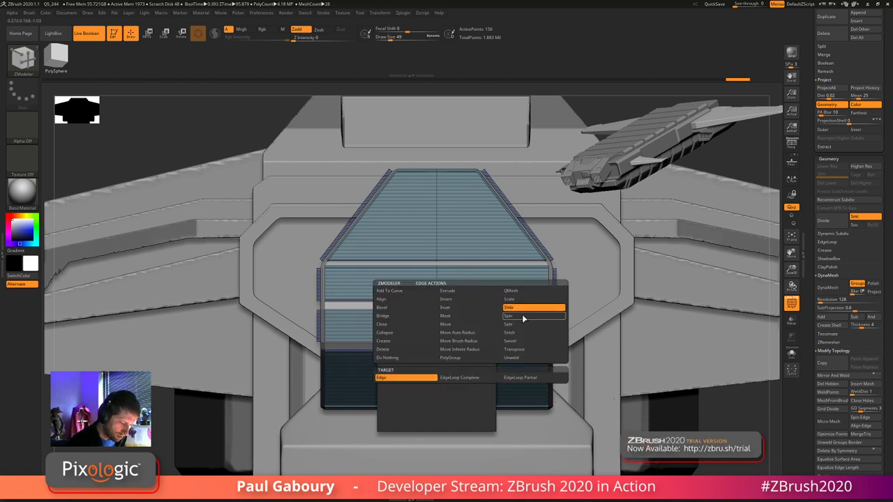
click(478, 378)
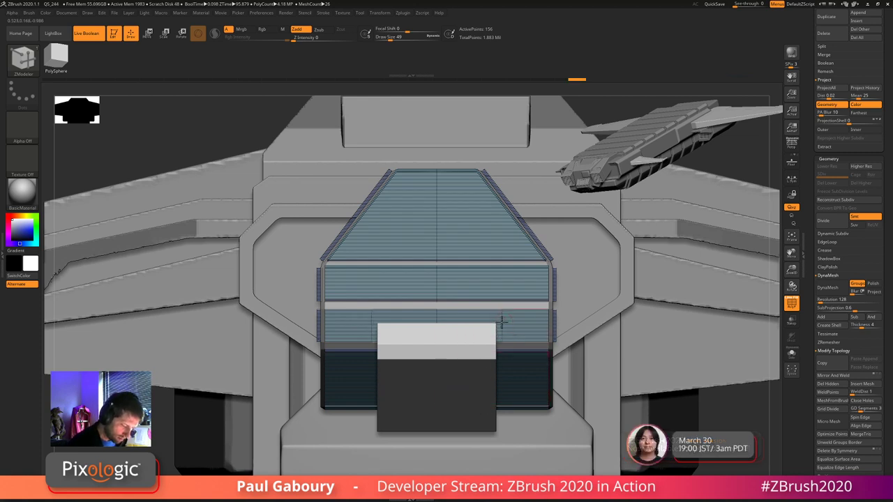
key(space)
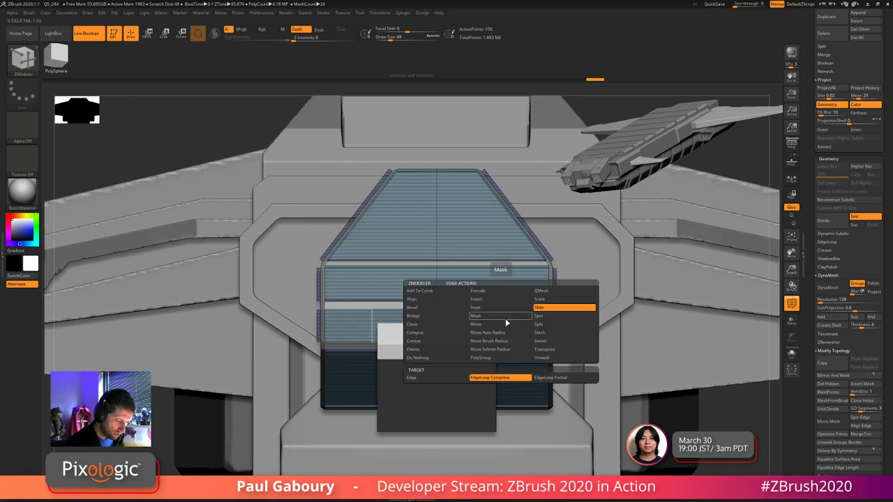
click(491, 315)
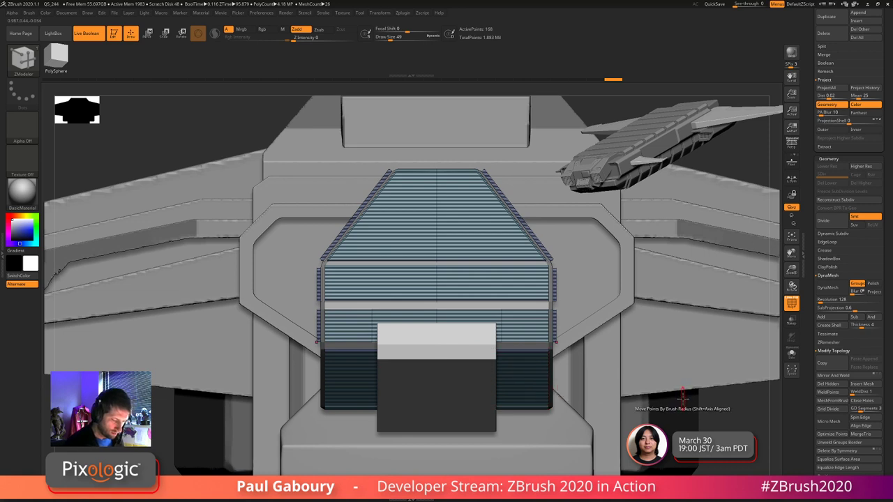
- Solo the panels and set the ZModeler polygon action to QMesh with A Single Poly as target
click(791, 354)
drag(489, 422, 515, 284)
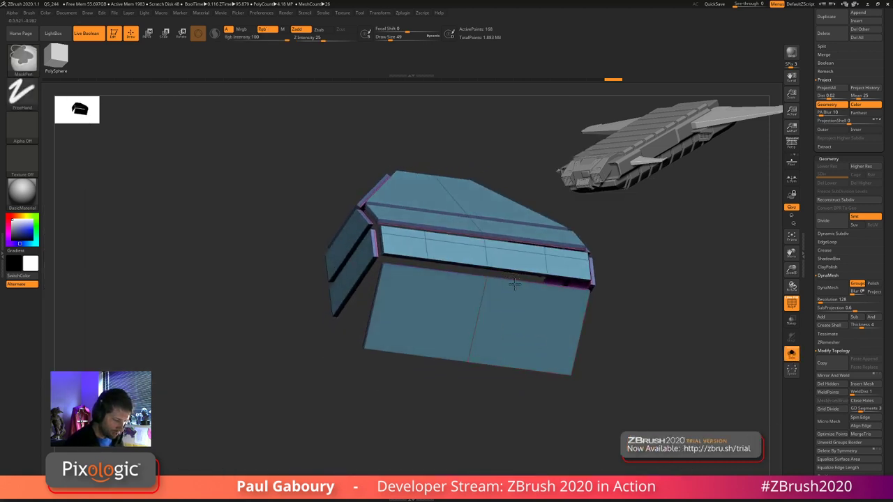
key(f)
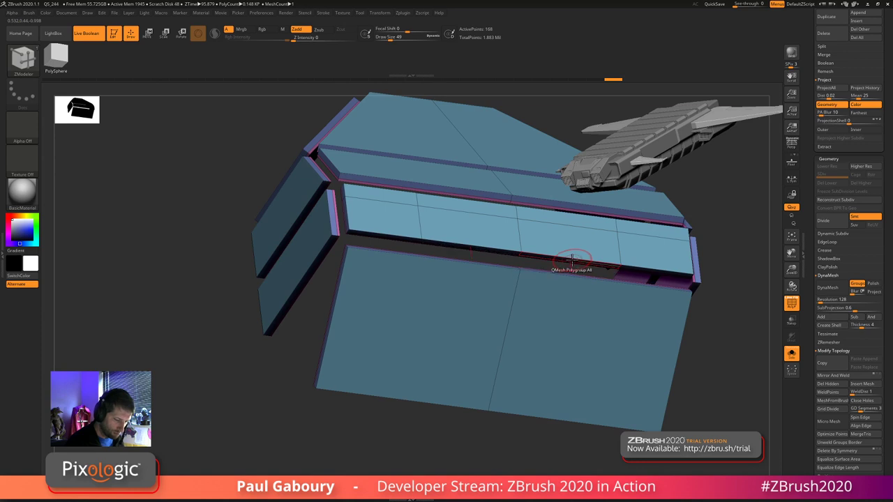
key(space)
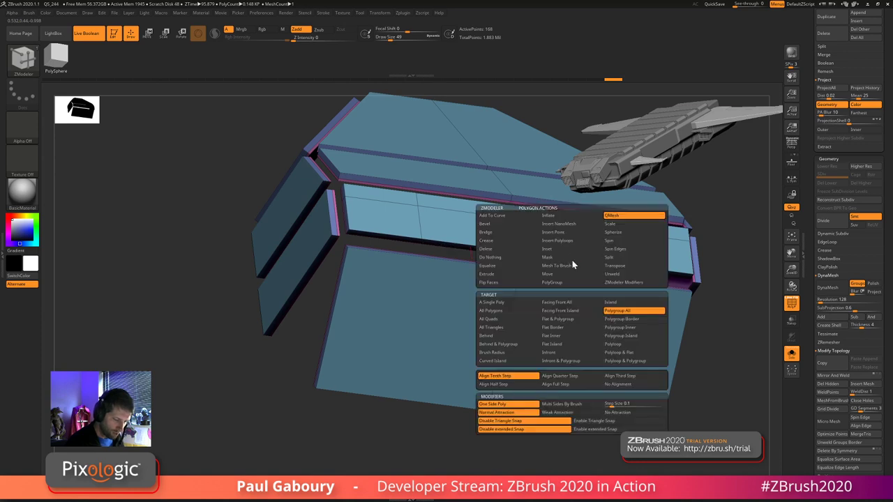
click(509, 305)
- Try to push the lower middle polygons of the lower front panel inward from the outer face with QMesh
drag(565, 260, 569, 222)
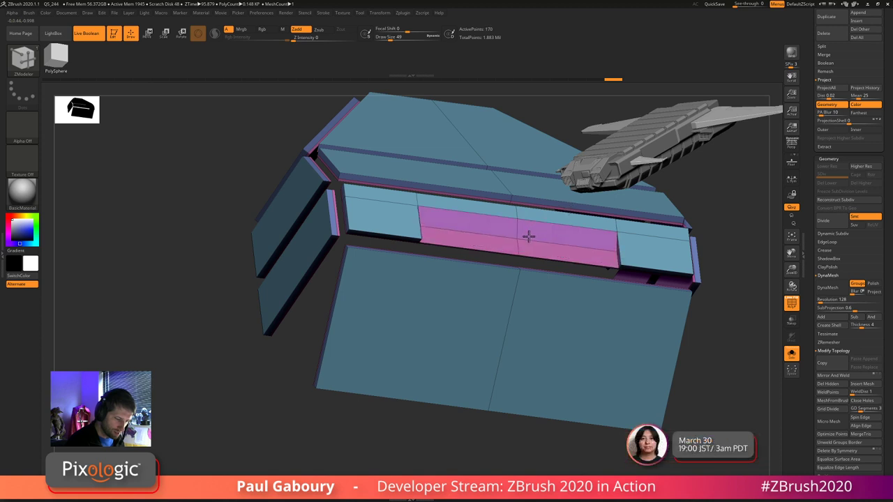
mouse_move(563, 241)
mouse_down()
mouse_move(557, 248)
mouse_move(564, 241)
mouse_up()
mouse_move(634, 307)
right_down()
mouse_move(660, 272)
mouse_move(614, 341)
right_up()
key(ctrl+z)
- Try to push the lower middle polygons from the panel's inner face with QMesh, comparing the result through undo and redo
mouse_move(586, 311)
right_down()
mouse_move(603, 258)
mouse_move(561, 293)
right_up()
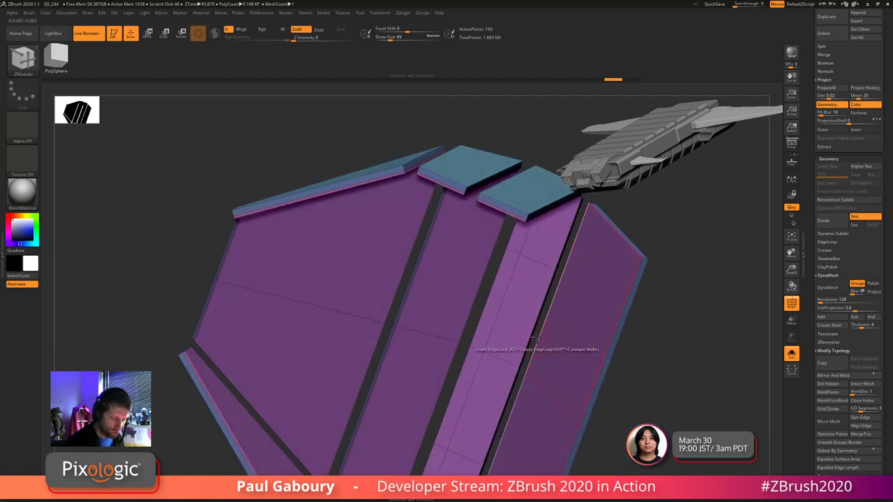
right_drag(540, 343, 578, 293)
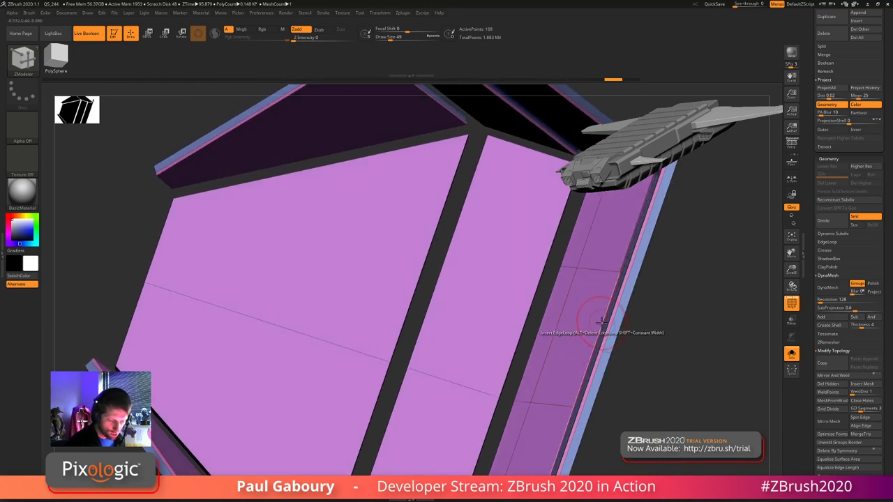
drag(600, 327, 556, 332)
key(ctrl+z)
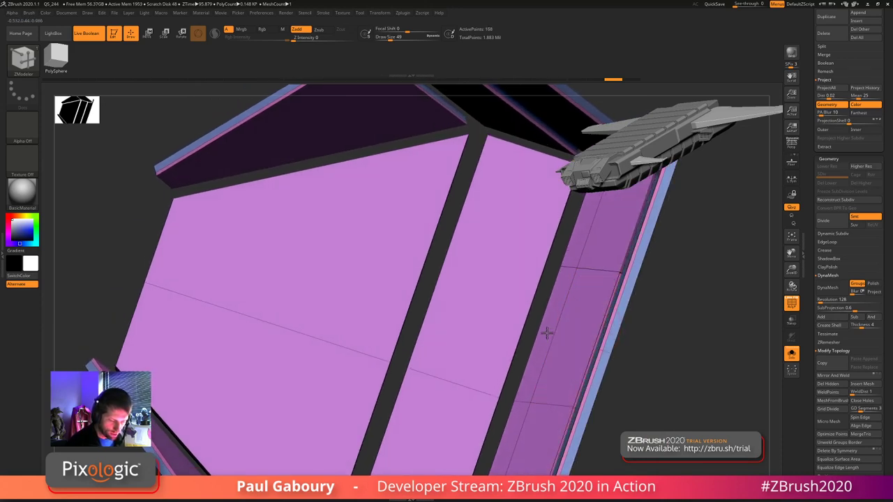
key(ctrl+shift+z)
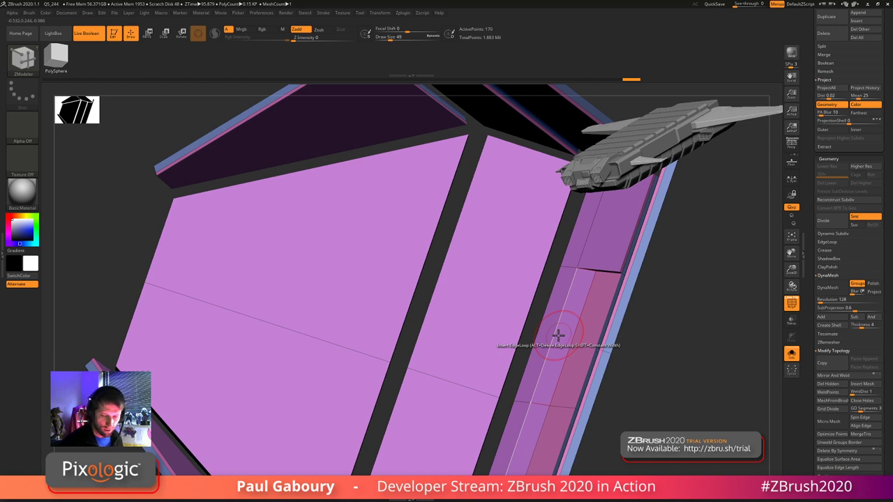
key(ctrl+z)
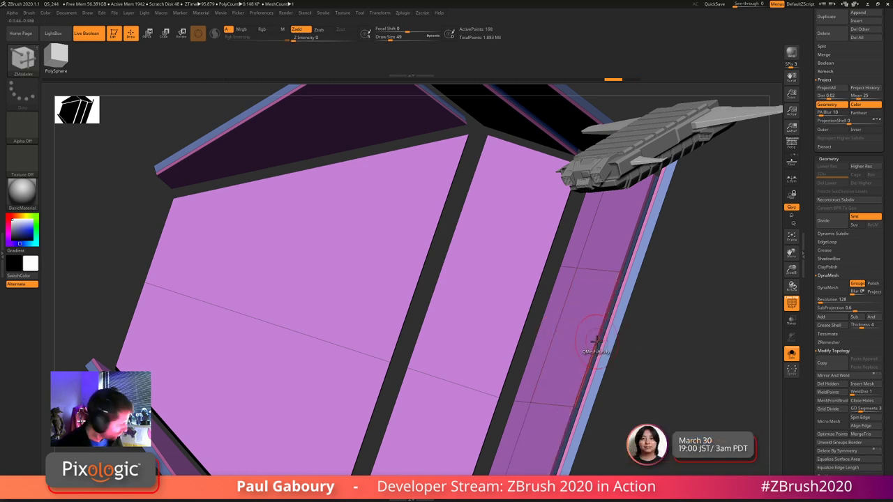
click(597, 341)
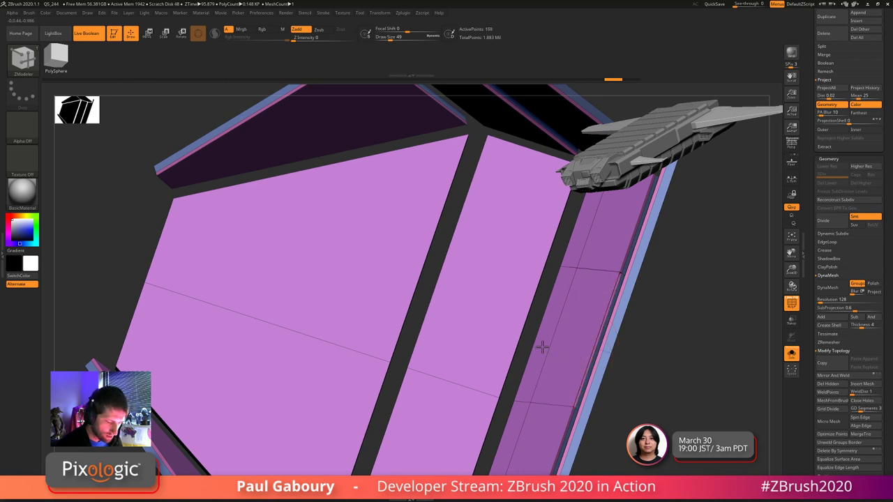
key(ctrl+z)
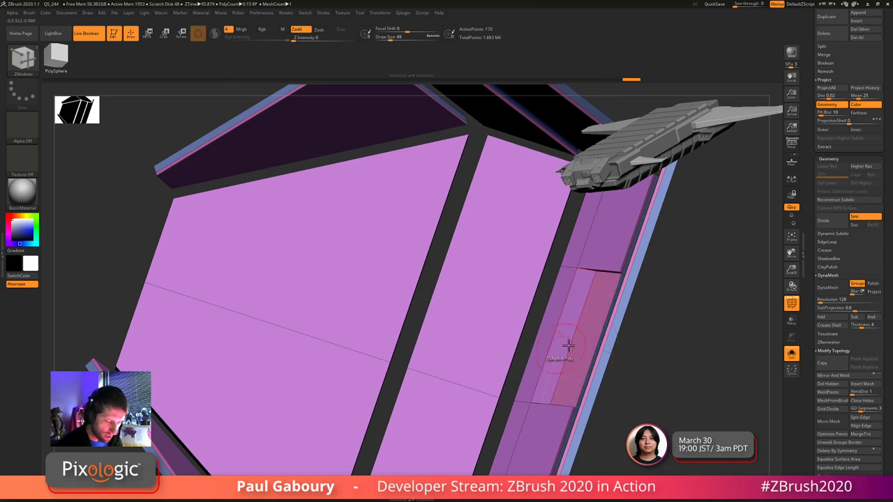
- Try to push the middle section of the panel's bottom edge upward with QMesh to open a notch
drag(695, 335, 687, 317)
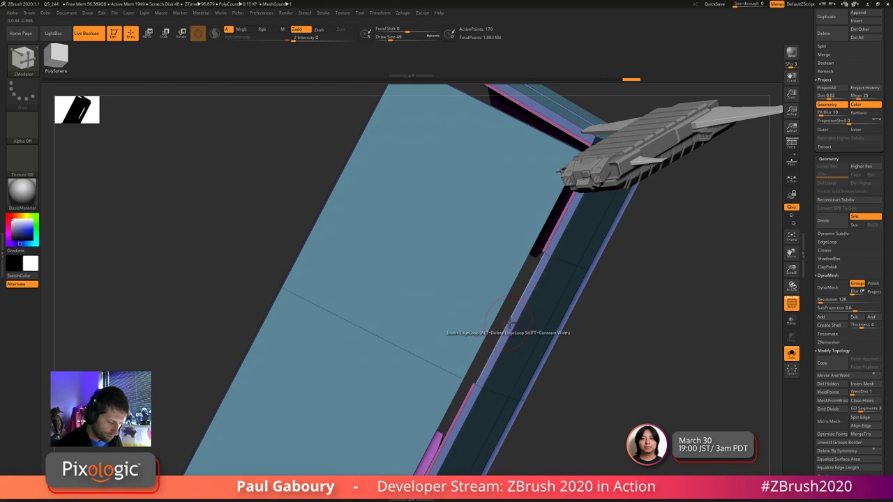
click(512, 327)
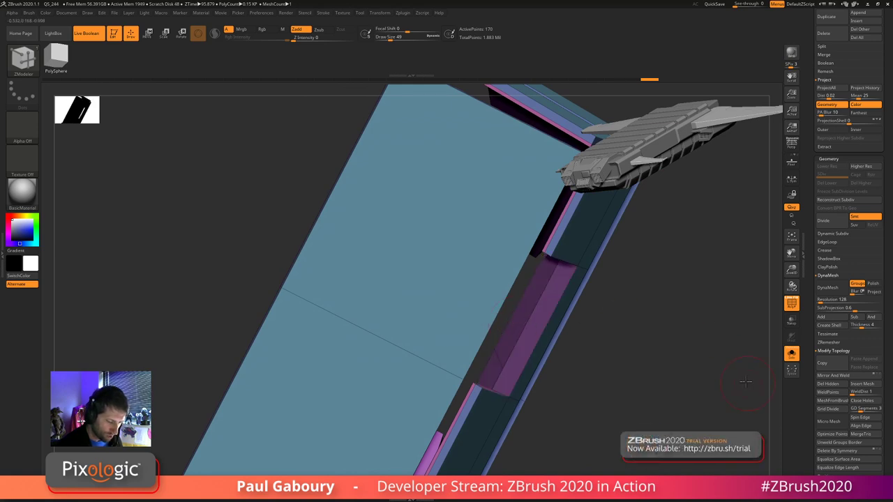
mouse_move(746, 381)
mouse_down()
mouse_move(700, 353)
mouse_move(687, 368)
mouse_move(712, 388)
mouse_up()
key(ctrl+z)
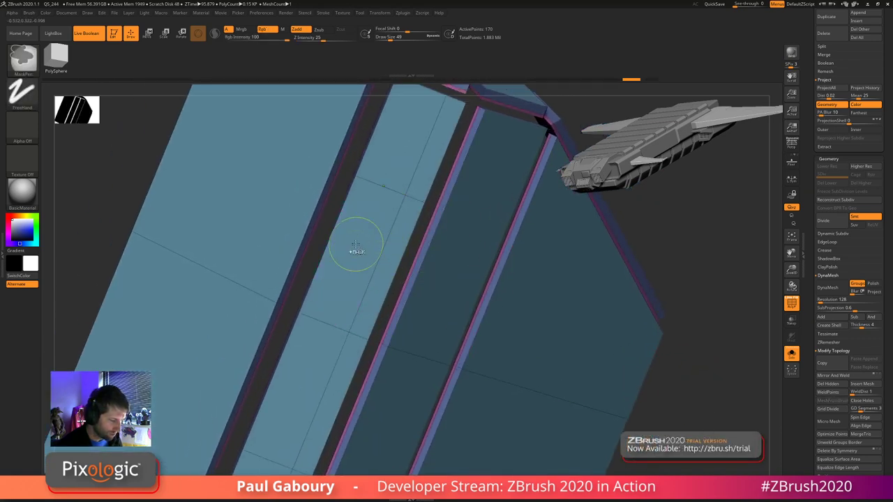
- Cut out the lower polygon beside the centre line of the lower front panel, and view it on the full ship without the polyframe
right_drag(356, 244, 370, 247)
right_drag(481, 270, 473, 261)
mouse_move(473, 262)
mouse_down()
mouse_move(449, 263)
mouse_move(470, 241)
mouse_move(520, 250)
mouse_up()
mouse_move(522, 250)
ctrl+right_down()
mouse_move(501, 240)
mouse_move(403, 293)
mouse_move(431, 301)
mouse_move(398, 291)
mouse_move(564, 277)
mouse_move(589, 349)
mouse_move(610, 376)
mouse_move(608, 356)
mouse_move(618, 389)
mouse_move(630, 385)
ctrl+right_up()
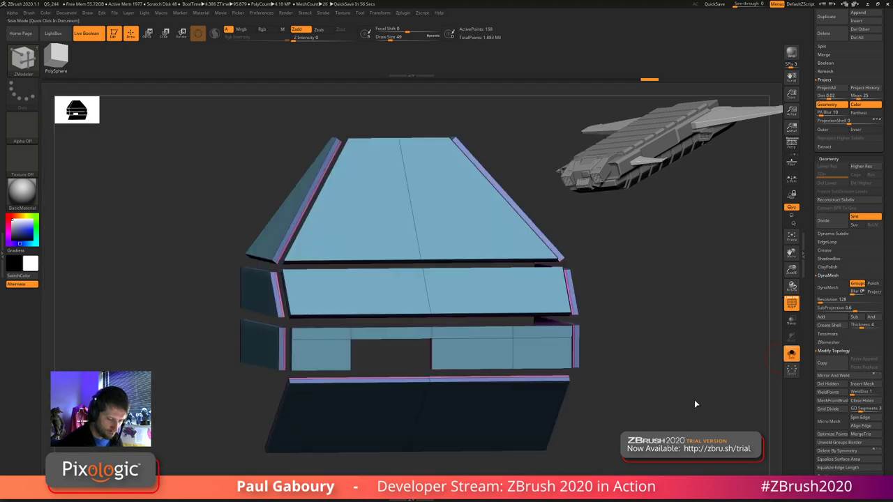
click(696, 404)
key(shift)
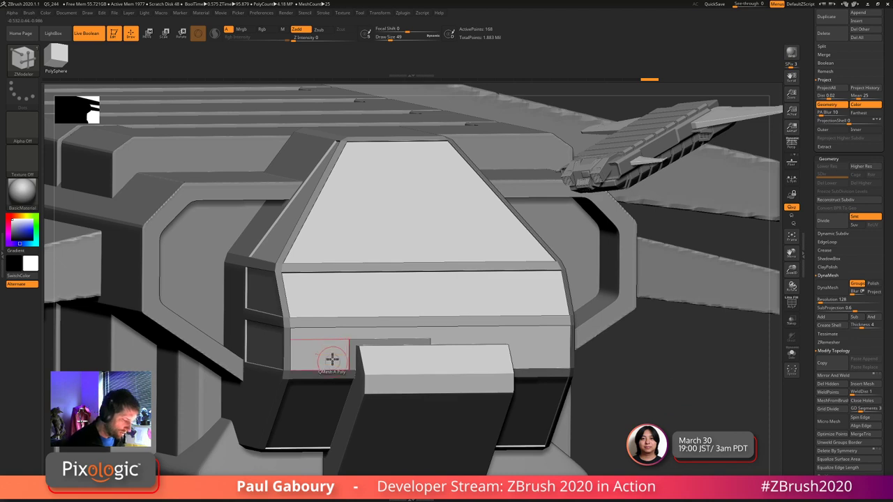
- Isolate the cockpit window panels with their polygroups shown, and delete the leftover vertical centre edge loops from the panels
mouse_move(646, 404)
mouse_down()
mouse_move(659, 407)
mouse_move(656, 399)
mouse_up()
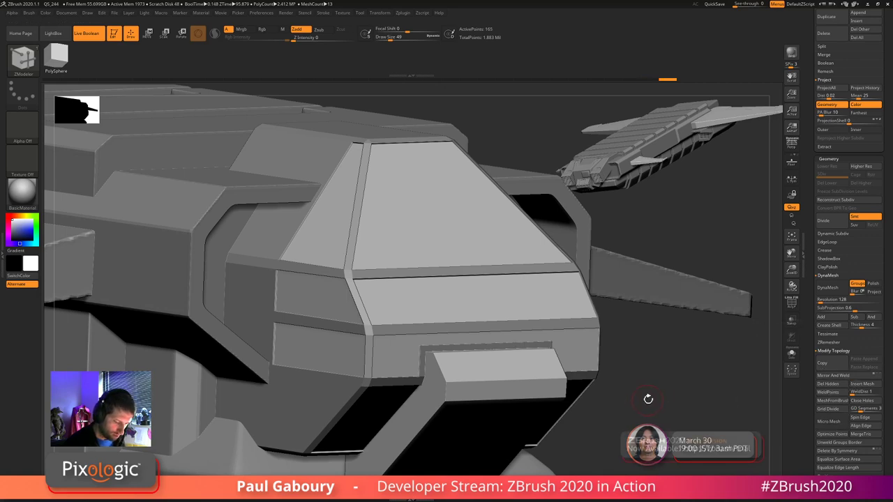
mouse_move(629, 376)
ctrl+right_down()
mouse_move(596, 345)
mouse_move(587, 372)
mouse_move(569, 371)
ctrl+right_up()
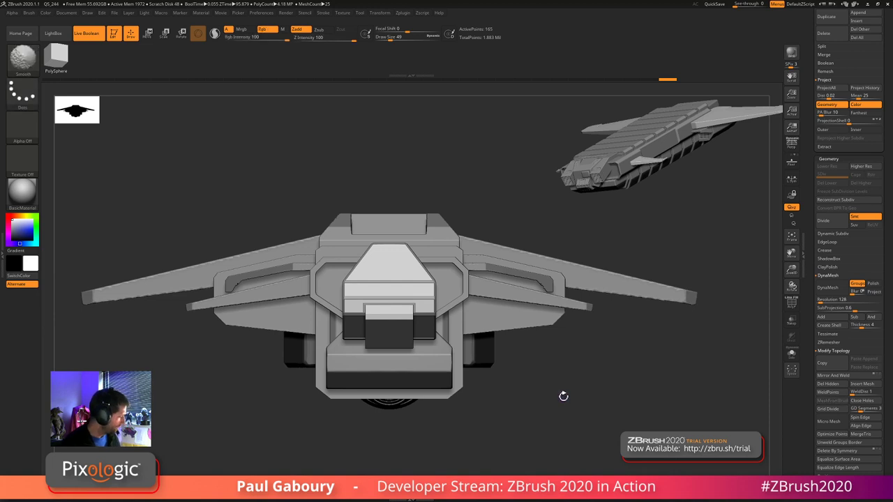
key(shift+f)
key(shift+f)
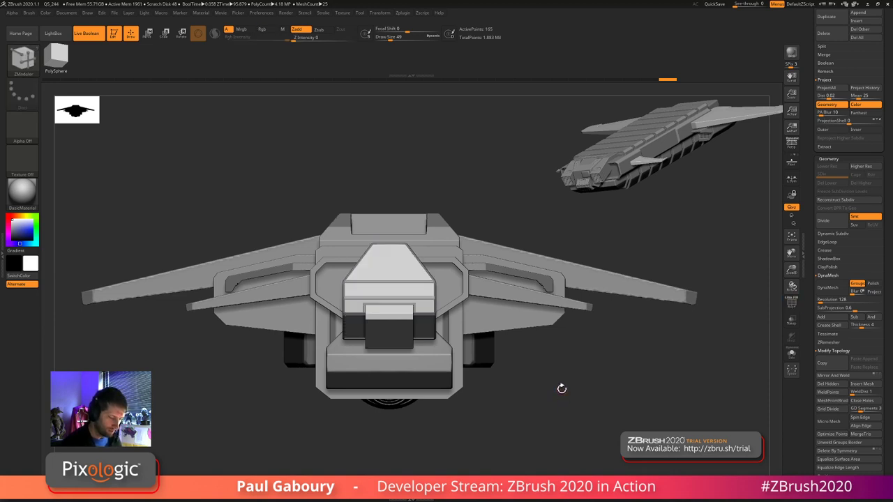
drag(559, 410, 513, 344)
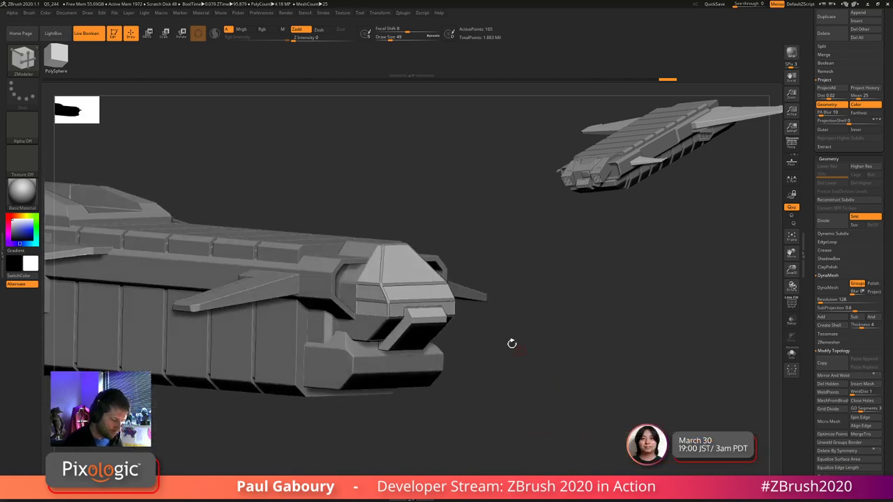
click(792, 356)
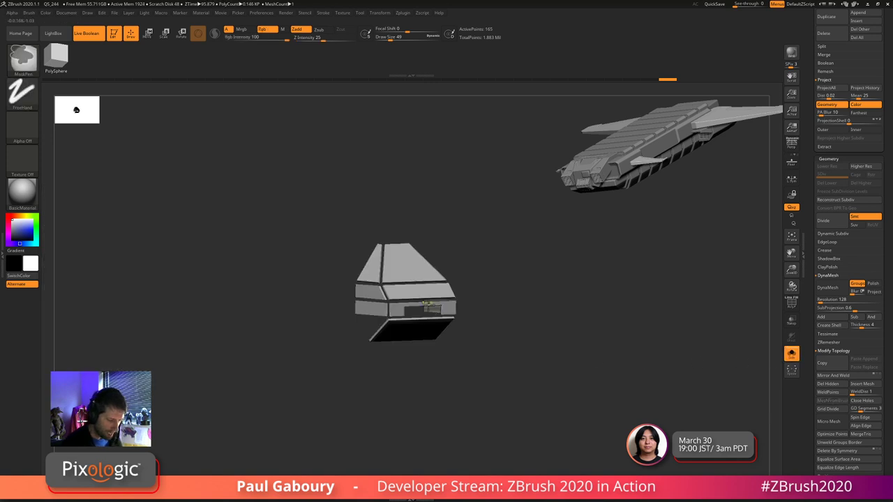
drag(614, 348, 615, 377)
key(shift+f)
mouse_move(616, 376)
ctrl+right_down()
mouse_move(614, 399)
mouse_move(614, 381)
ctrl+right_up()
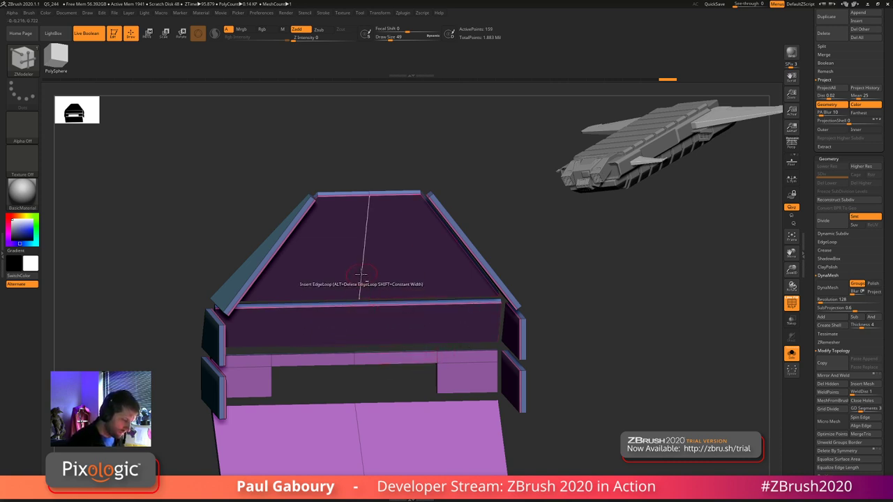
alt+click(355, 359)
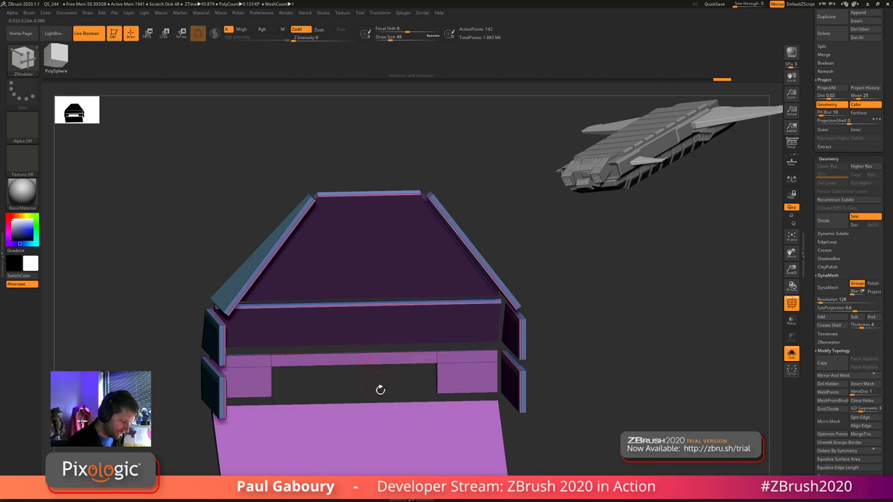
- Inset the large front window face with the ZModeler Inset polygon action, using A Single Poly and Inset Region
right_drag(395, 283, 391, 314)
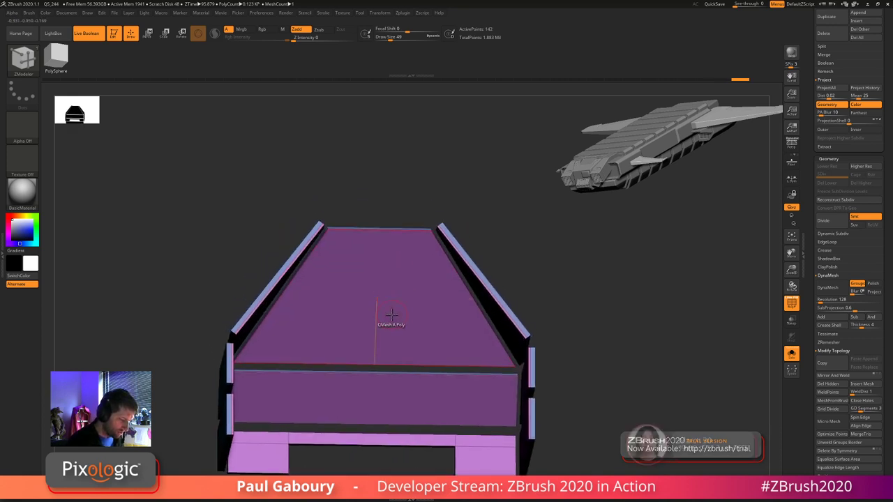
key(space)
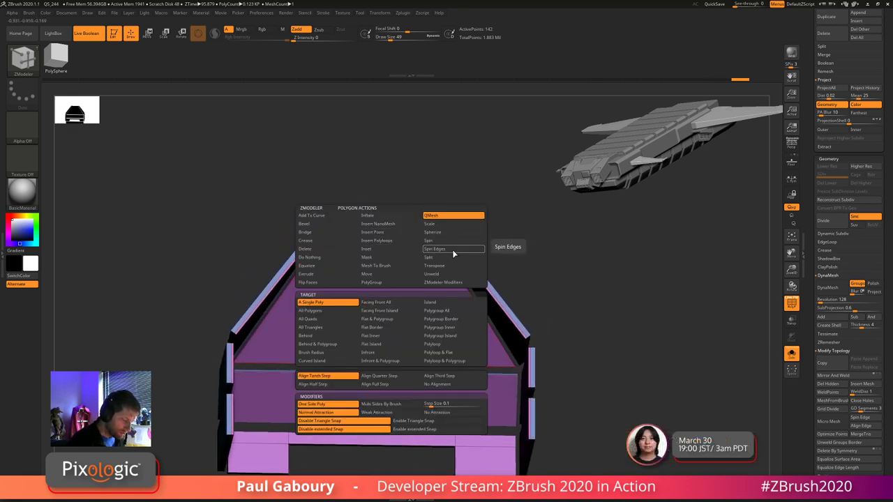
click(399, 251)
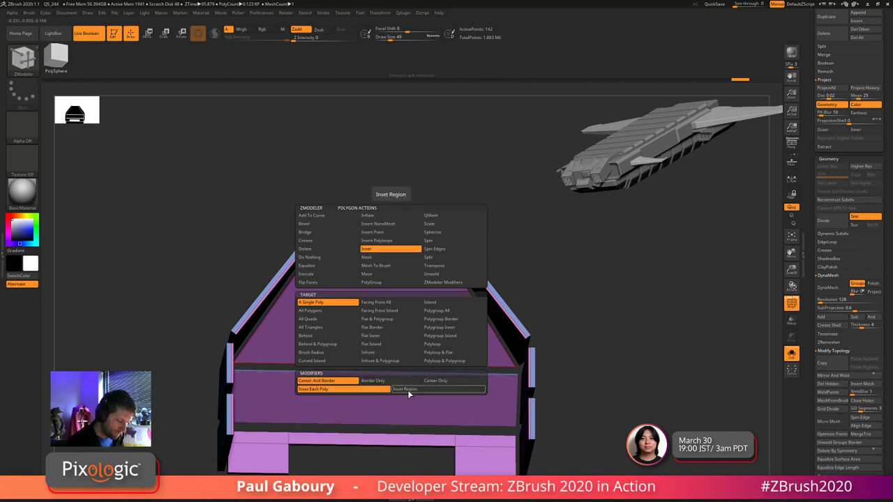
click(406, 389)
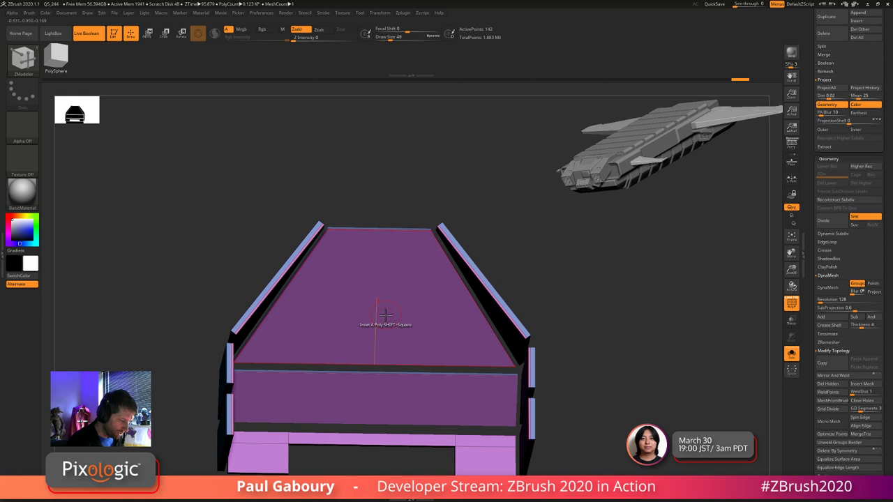
drag(387, 319, 369, 310)
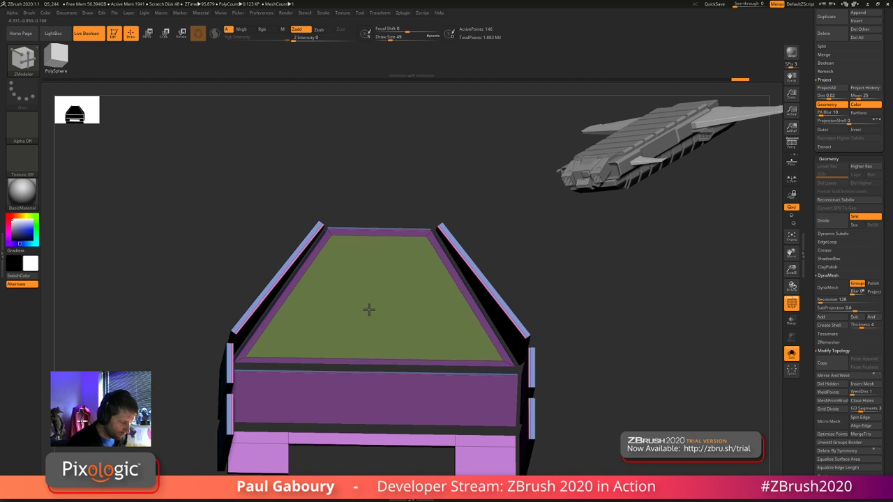
- Push the inset front window face inward with QMesh, and check the recess with the whole ship shown
right_drag(380, 307, 376, 312)
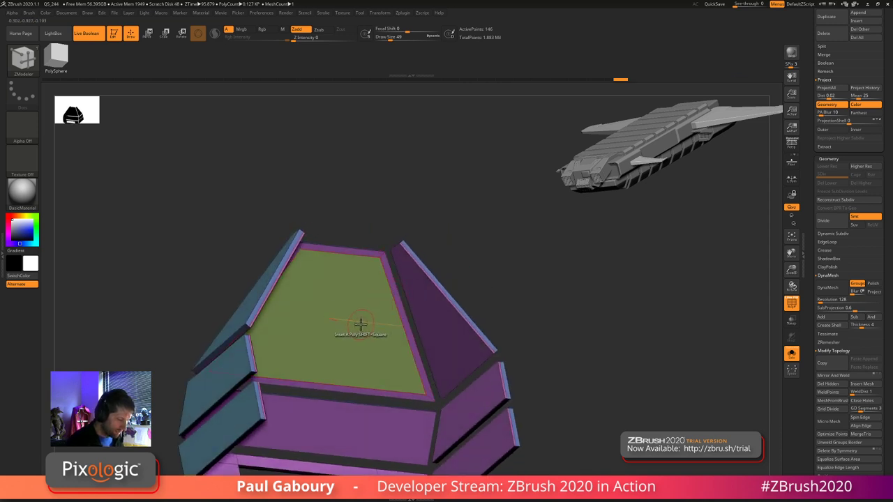
key(space)
click(415, 216)
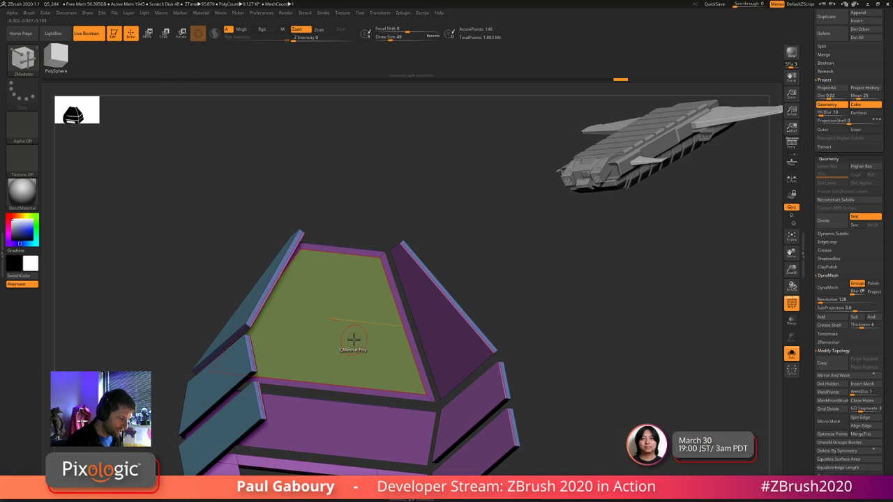
right_drag(353, 341, 335, 339)
drag(334, 339, 345, 337)
shift+right_drag(346, 332, 355, 391)
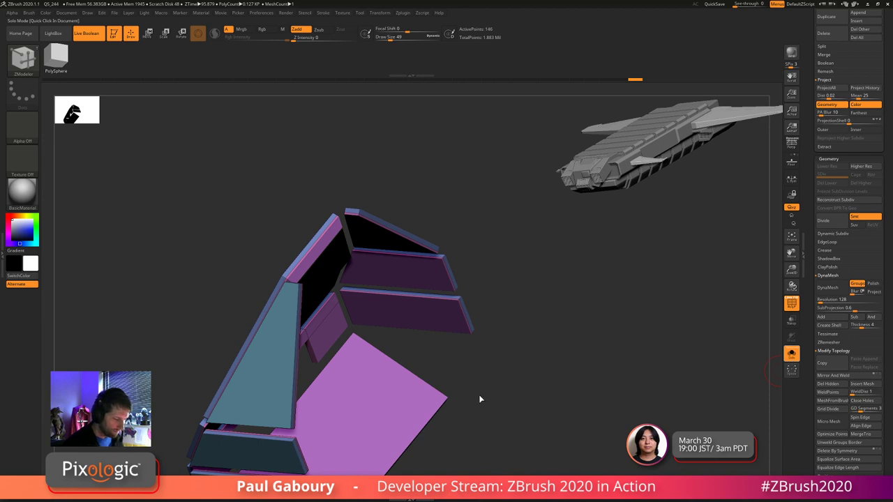
key(shift+f)
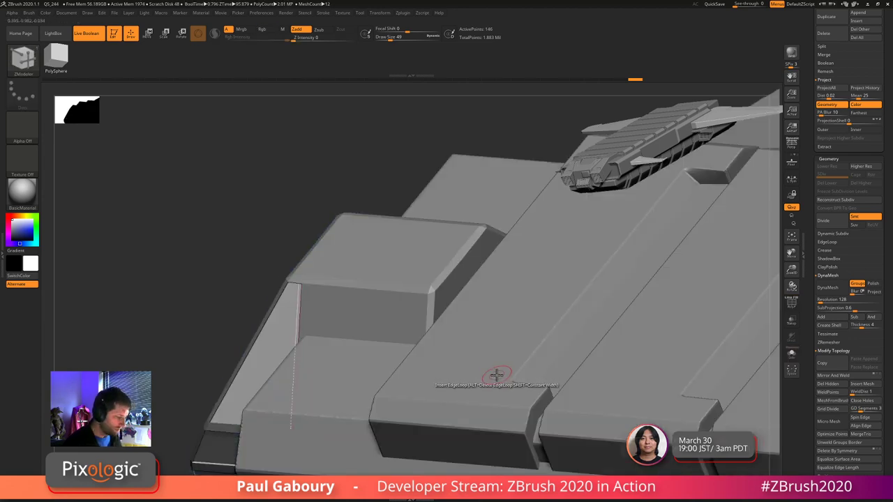
right_drag(365, 407, 428, 330)
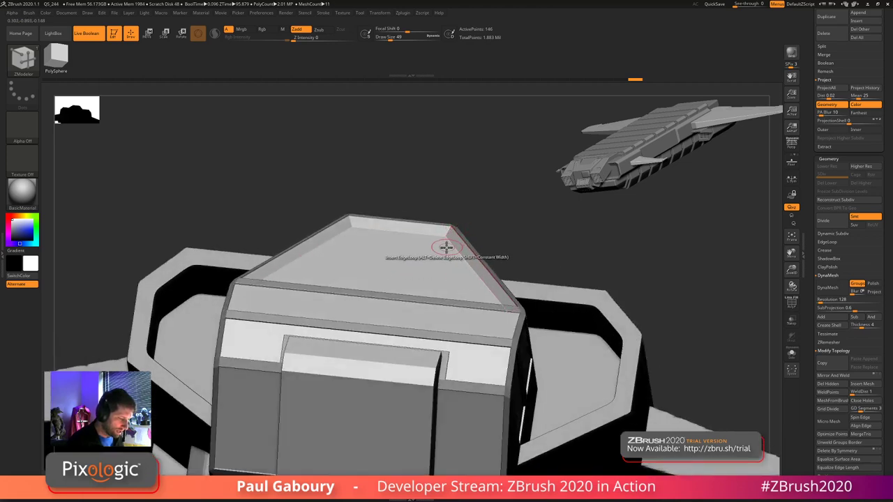
mouse_move(447, 248)
right_down()
mouse_move(462, 261)
mouse_move(670, 314)
mouse_move(676, 365)
mouse_move(608, 331)
mouse_move(577, 378)
mouse_move(604, 344)
mouse_move(601, 367)
mouse_move(588, 369)
mouse_move(565, 353)
right_up()
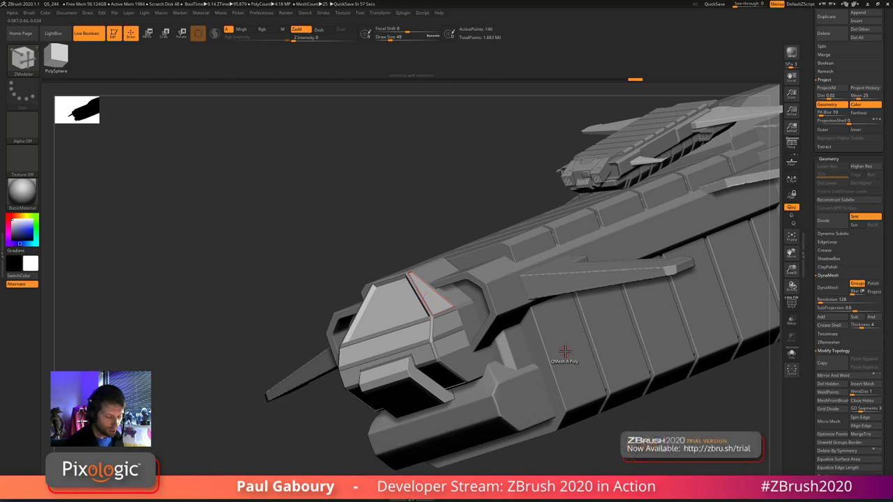
- Turn on Dynamic Subdiv for the window panels and set the QGrid coverage to 0.0266
key(ctrl)
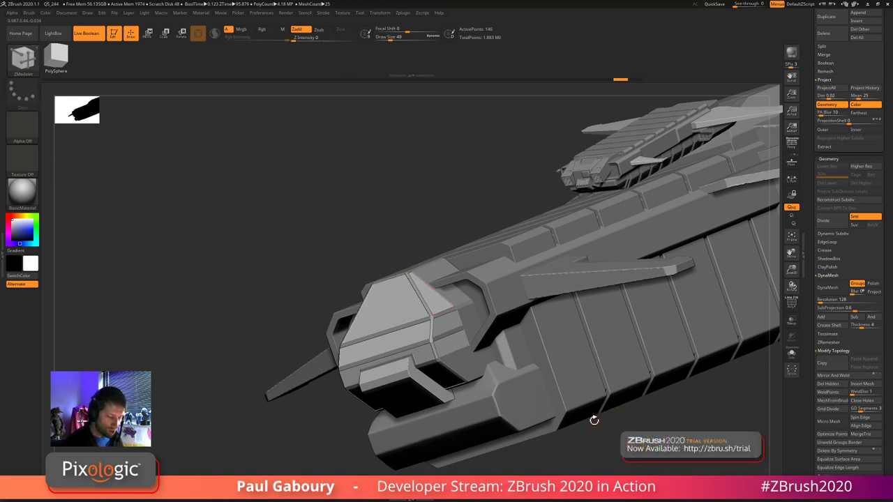
click(837, 235)
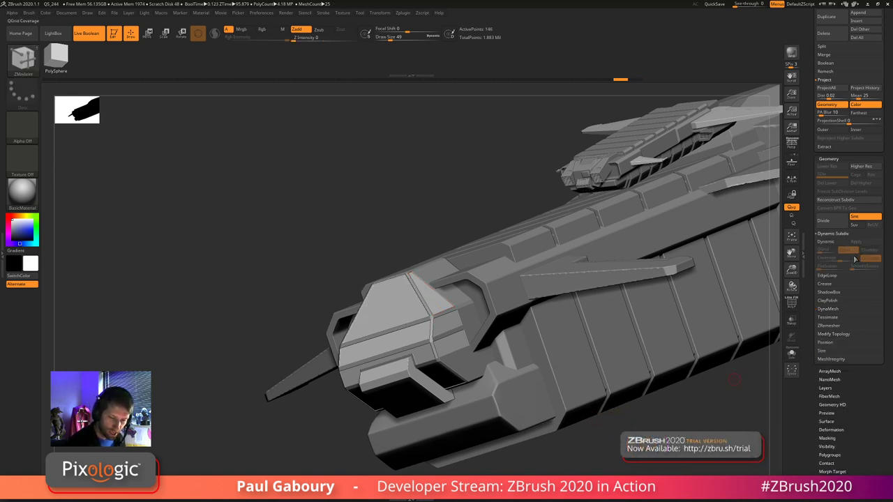
click(830, 243)
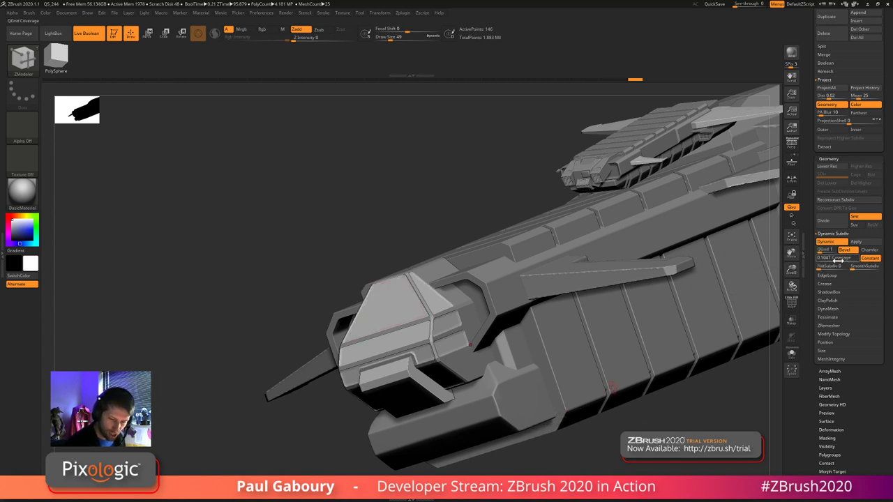
drag(837, 260, 851, 272)
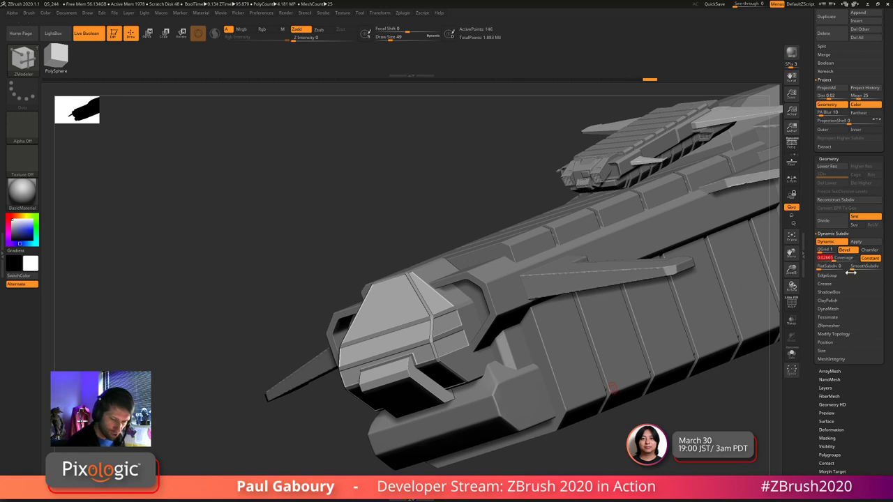
mouse_move(436, 318)
ctrl+right_down()
mouse_move(455, 345)
mouse_move(648, 368)
mouse_move(808, 338)
ctrl+right_up()
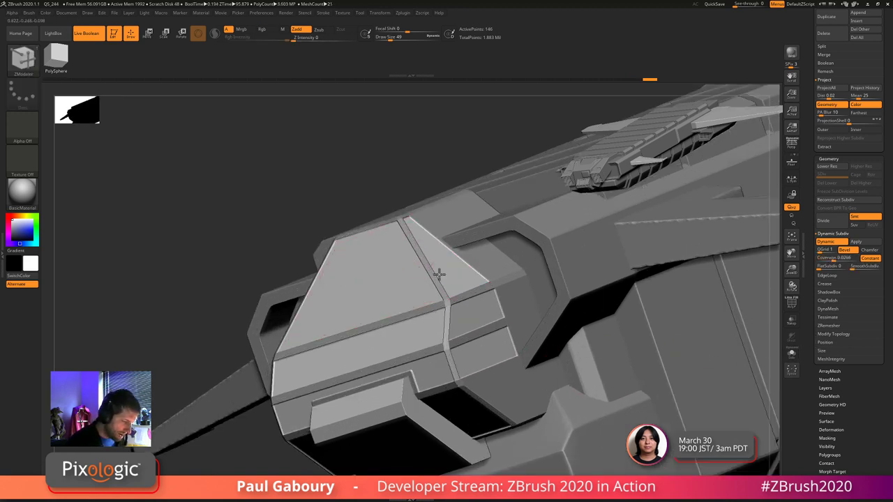
- Raise the QGrid coverage of the window panels' bevels to 0.0919
right_drag(454, 263, 472, 305)
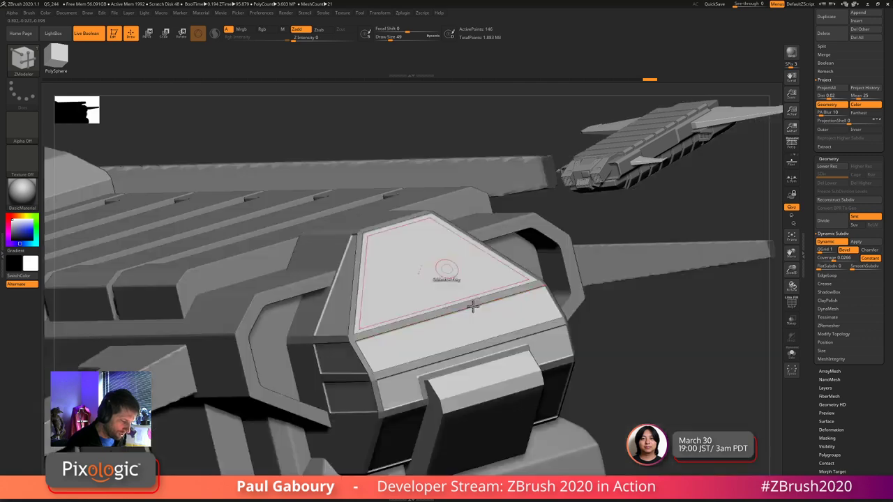
right_drag(454, 386, 416, 370)
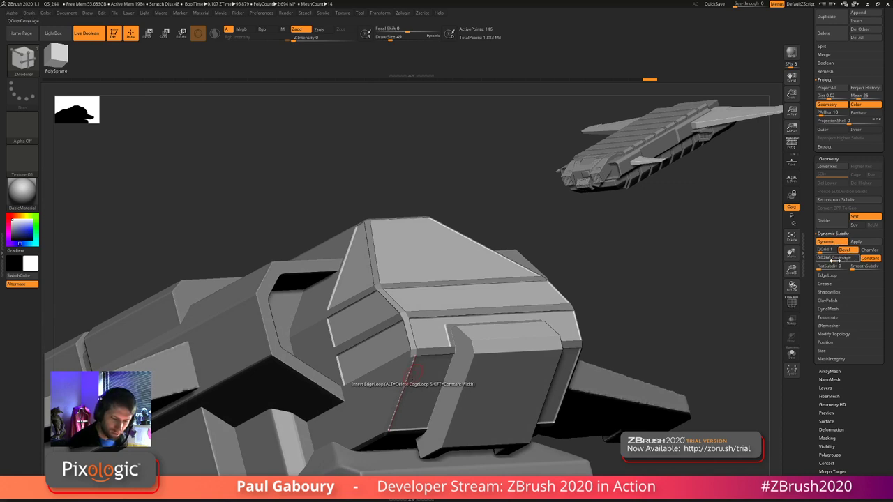
drag(835, 258, 855, 258)
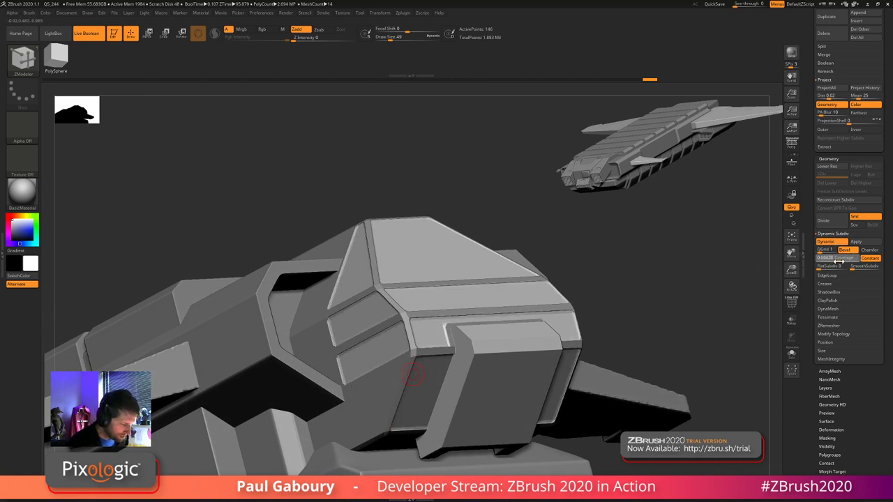
drag(837, 262, 835, 262)
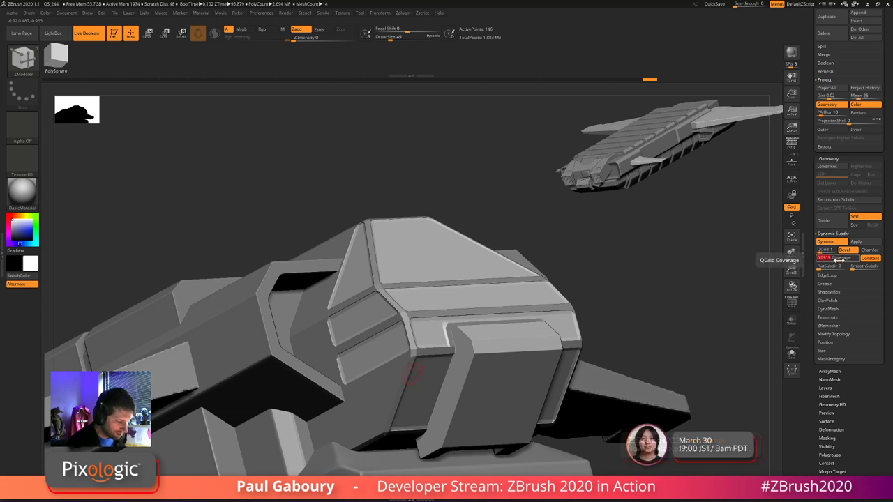
- Isolate the window panels with polygroups shown, turn dynamic subdivision off, and undo the front window inset
click(792, 355)
right_drag(529, 367, 507, 287)
key(shift+f)
key(shift+d)
key(d)
key(shift+d)
key(ctrl+z)
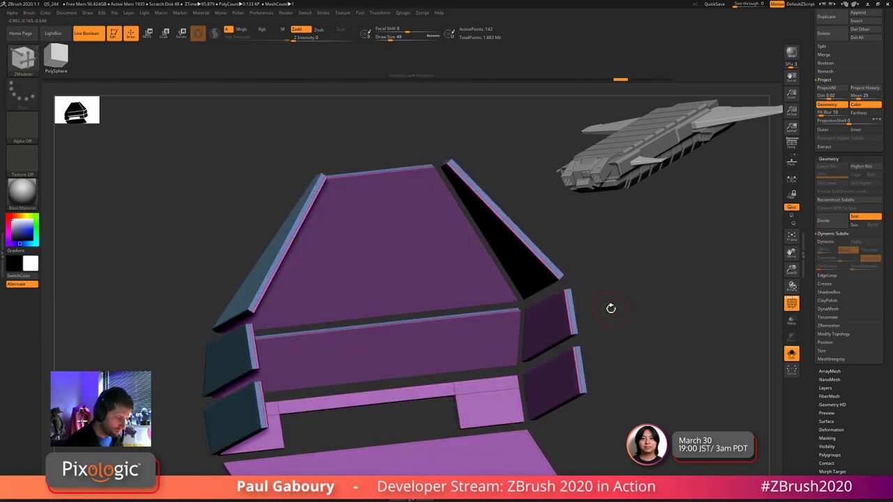
- Set the QMesh target to Polygroup All and slightly thicken all the cockpit window panels together
right_drag(612, 308, 624, 307)
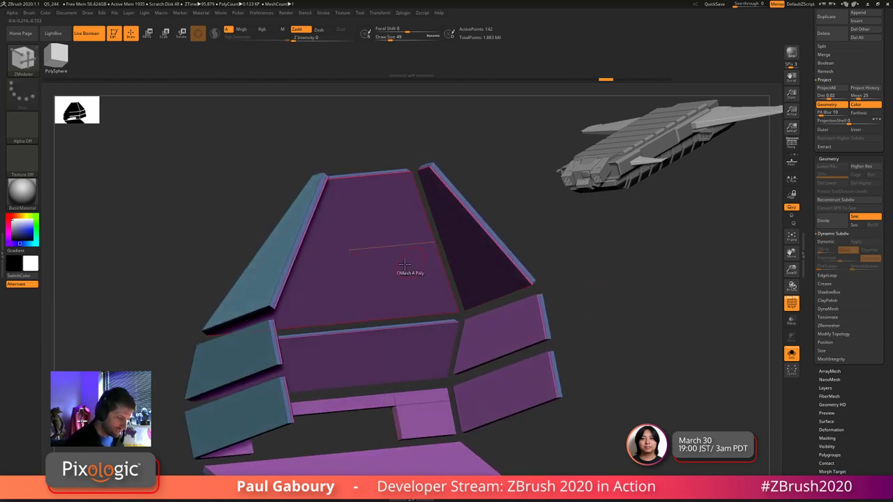
key(space)
click(433, 317)
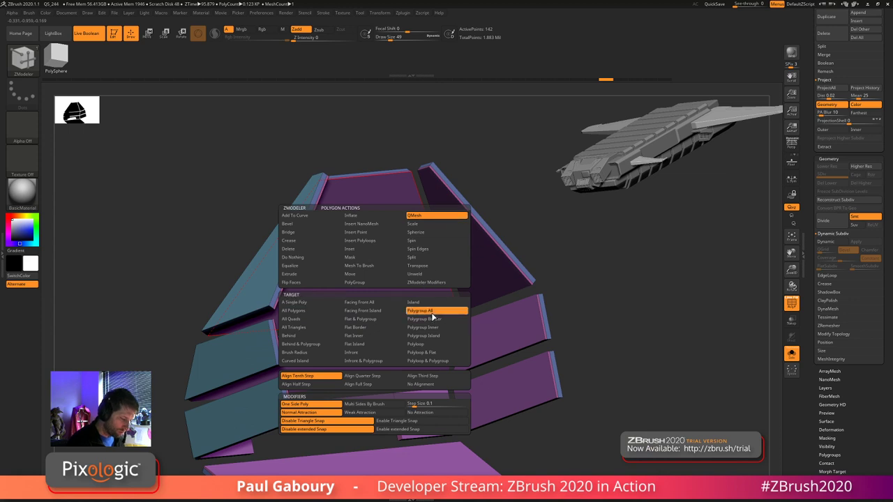
click(471, 260)
key(ctrl+z)
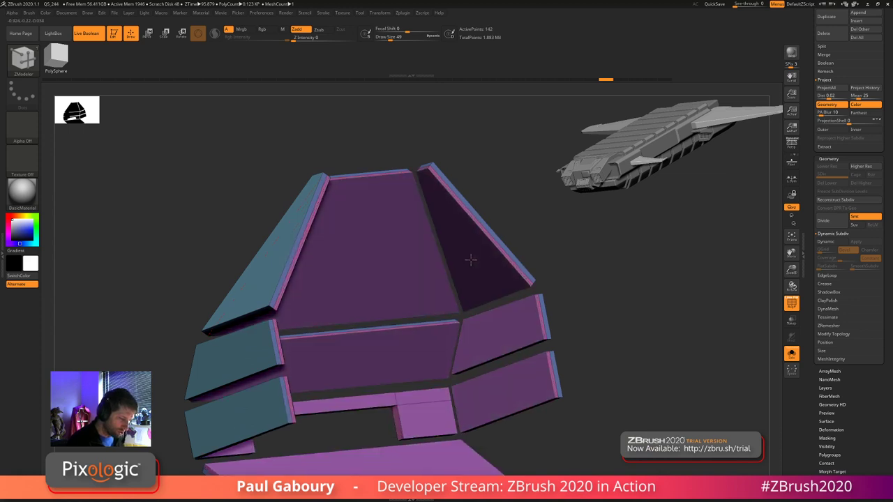
key(shift)
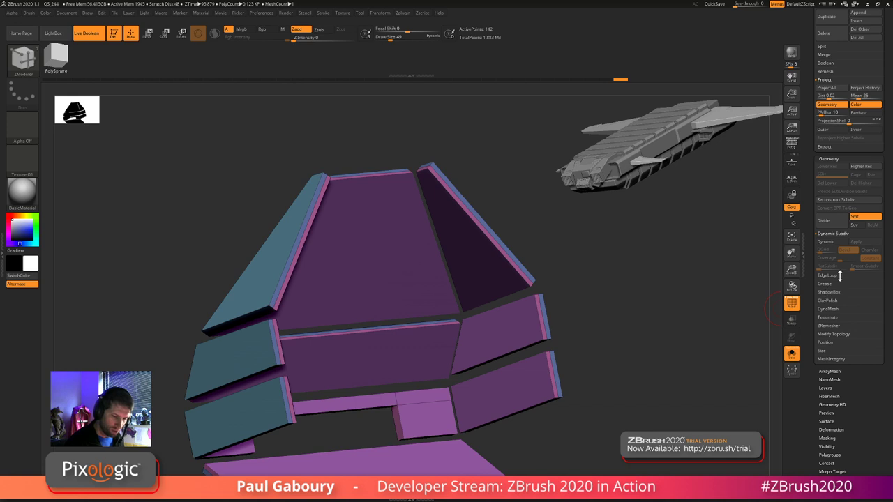
- Turn on Dynamic Subdiv for the window panels to bevel their edges, and show the whole ship again
click(826, 242)
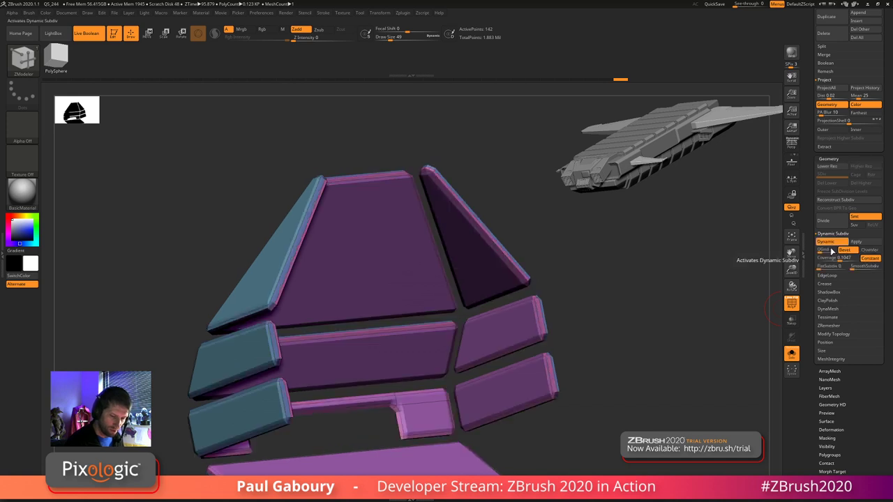
click(633, 342)
key(ctrl)
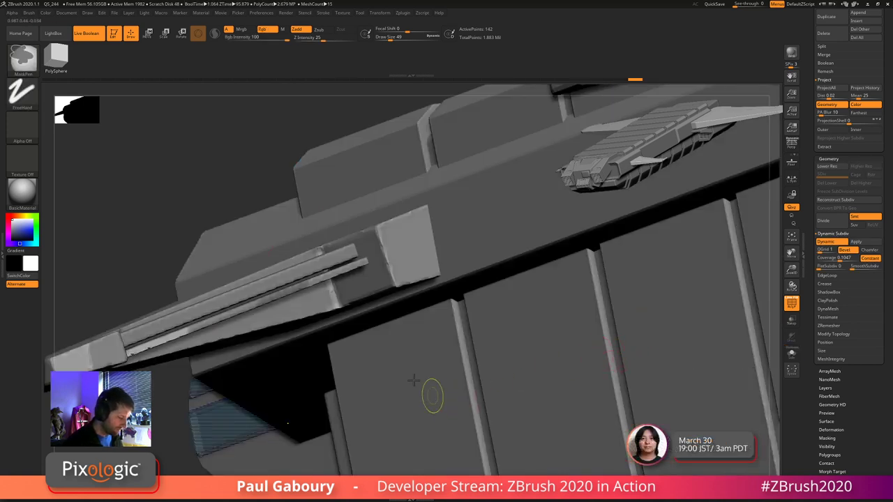
mouse_move(414, 380)
ctrl+right_down()
mouse_move(362, 338)
mouse_move(401, 344)
ctrl+right_up()
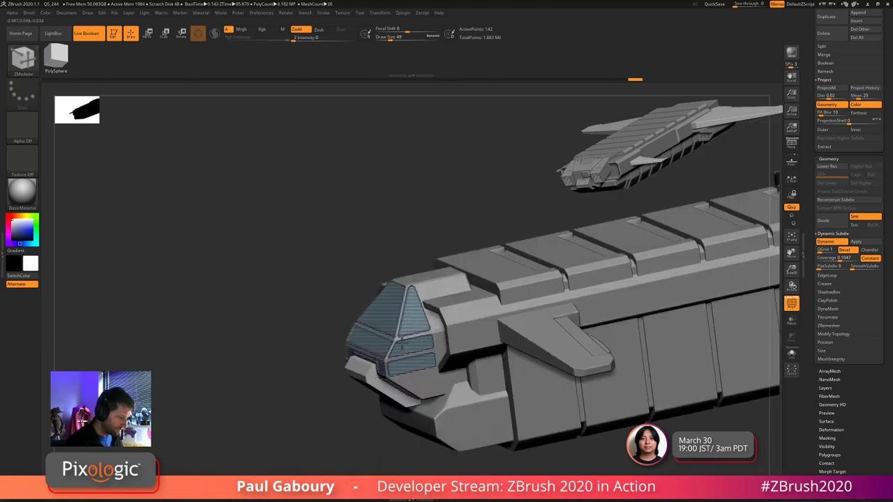
- Choose the SliceCurve brush and cut the cockpit window panels in side view with one vertical slice and two horizontal slices
drag(401, 342, 480, 397)
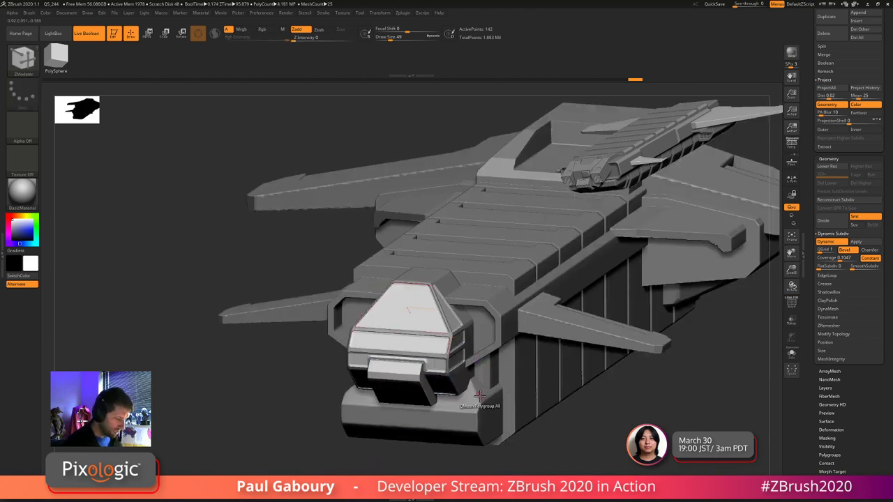
mouse_move(476, 396)
right_down()
mouse_move(453, 376)
mouse_move(478, 399)
mouse_move(462, 399)
right_up()
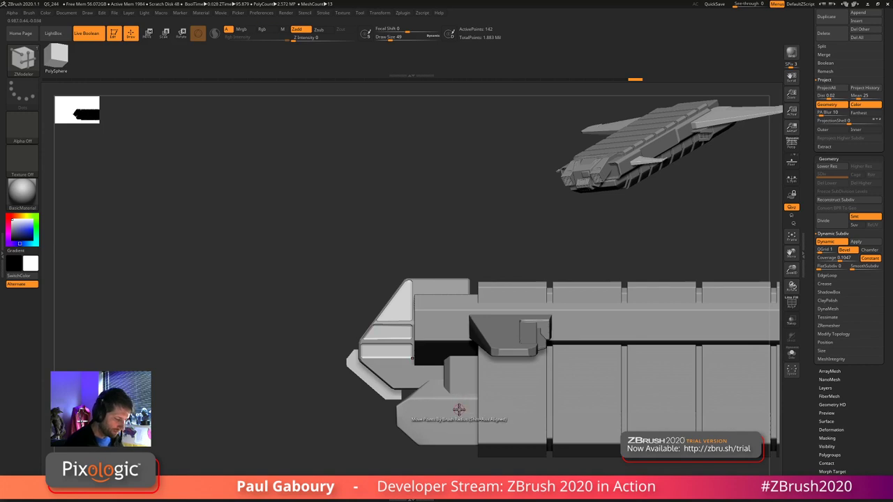
key(ctrl+shift)
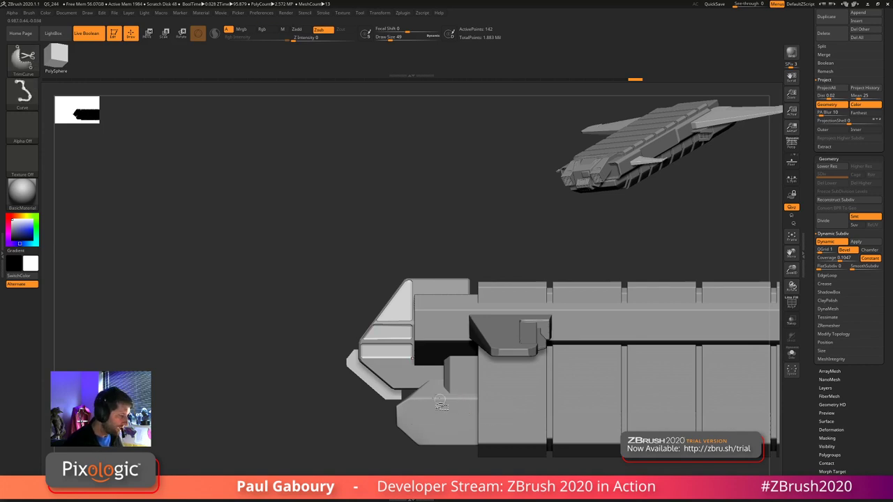
click(23, 59)
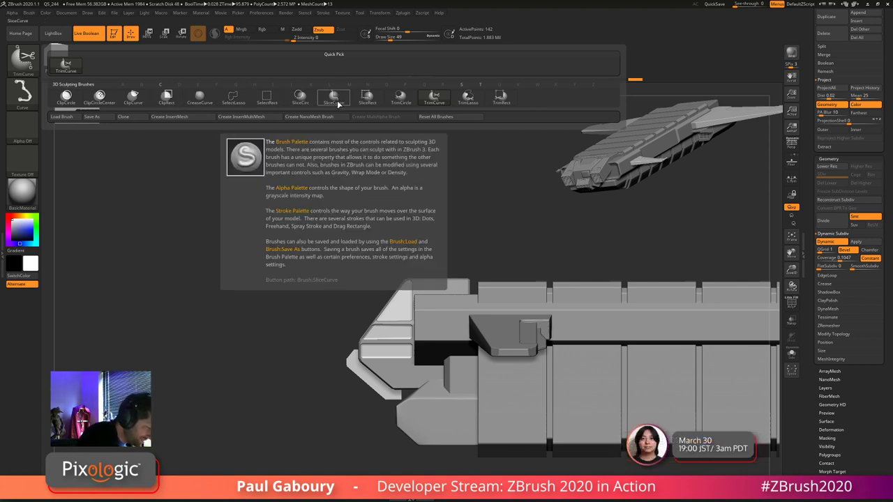
click(337, 104)
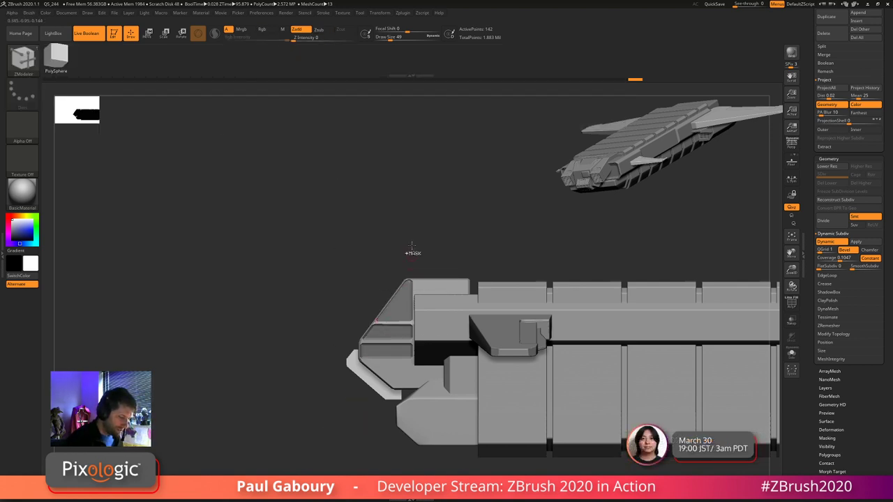
ctrl+shift+drag(406, 202, 401, 463)
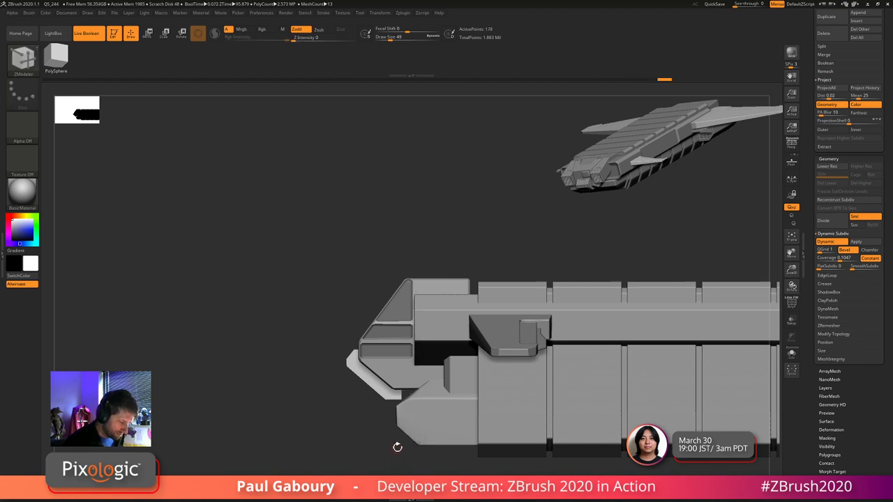
ctrl+shift+drag(256, 325, 617, 324)
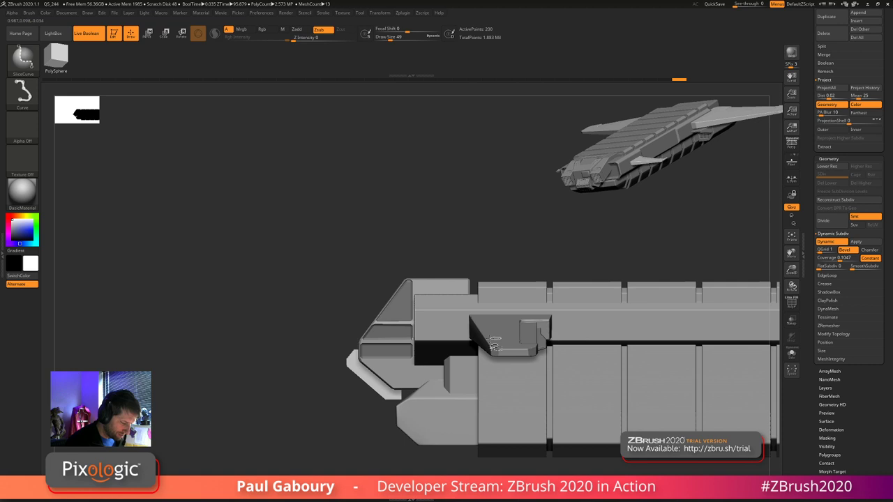
ctrl+shift+drag(294, 355, 586, 347)
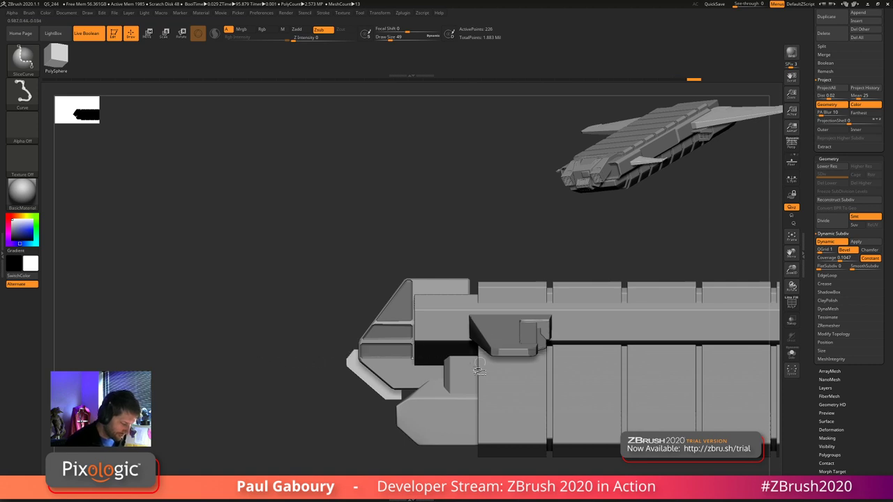
- Add two more horizontal slices across the upper cockpit window with the polygroup wireframe shown
mouse_move(258, 389)
mouse_down()
mouse_move(274, 395)
mouse_move(263, 407)
mouse_move(287, 418)
mouse_up()
key(shift+f)
ctrl+shift+drag(267, 308, 607, 299)
ctrl+shift+drag(266, 292, 589, 291)
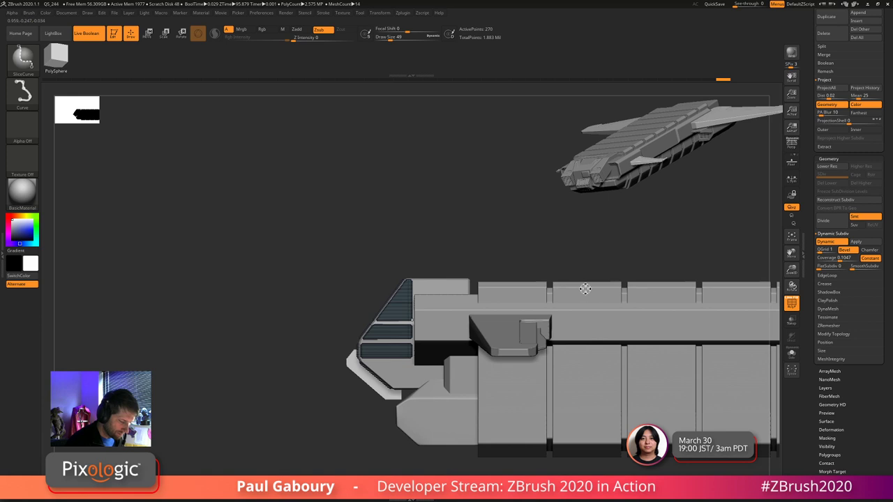
- Set the window panels' dynamic subdivision to QGrid 0 and SmoothSubdiv 3
mouse_move(339, 416)
mouse_down()
mouse_move(353, 423)
mouse_move(311, 435)
mouse_up()
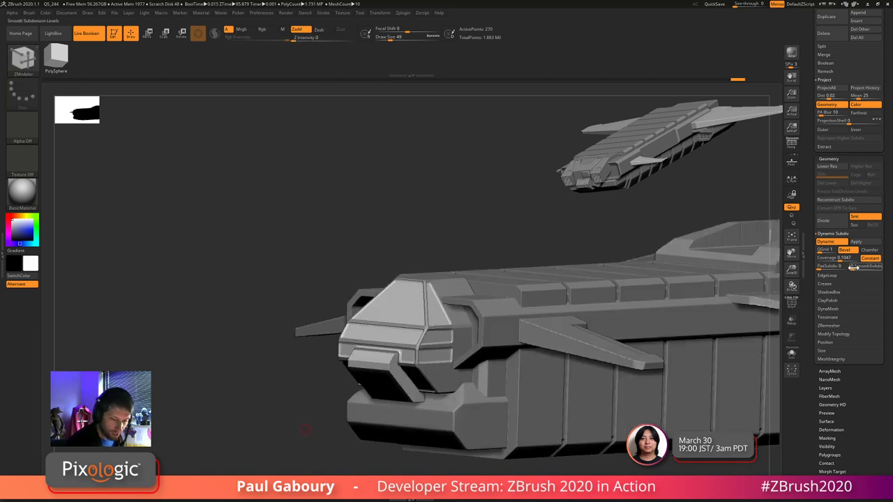
click(821, 249)
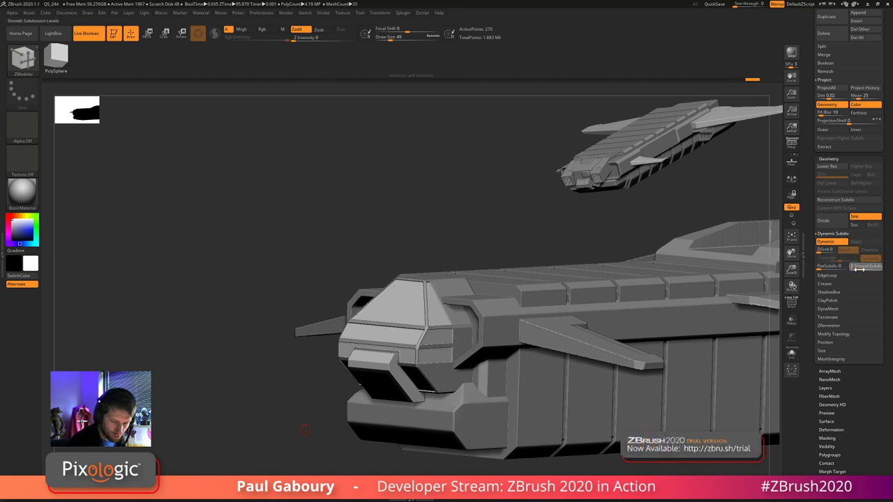
click(862, 269)
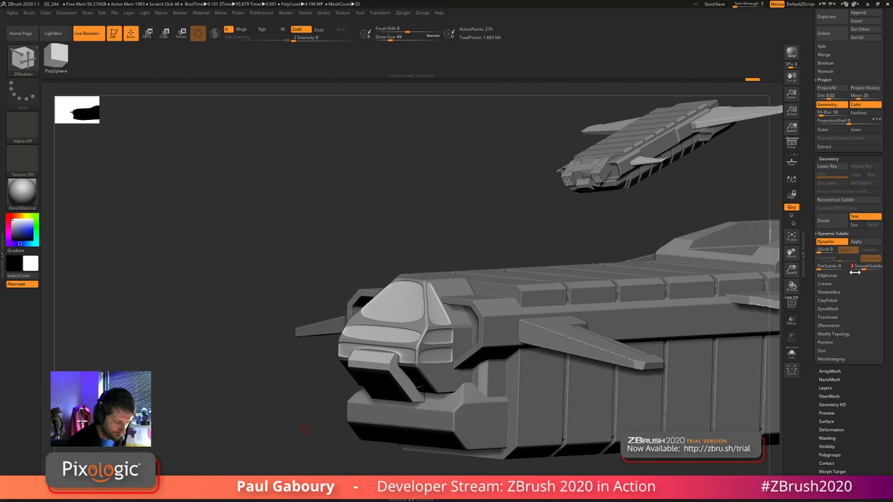
- Crease the window panels' edges with a tolerance of 15 and set the crease level to 2
click(827, 284)
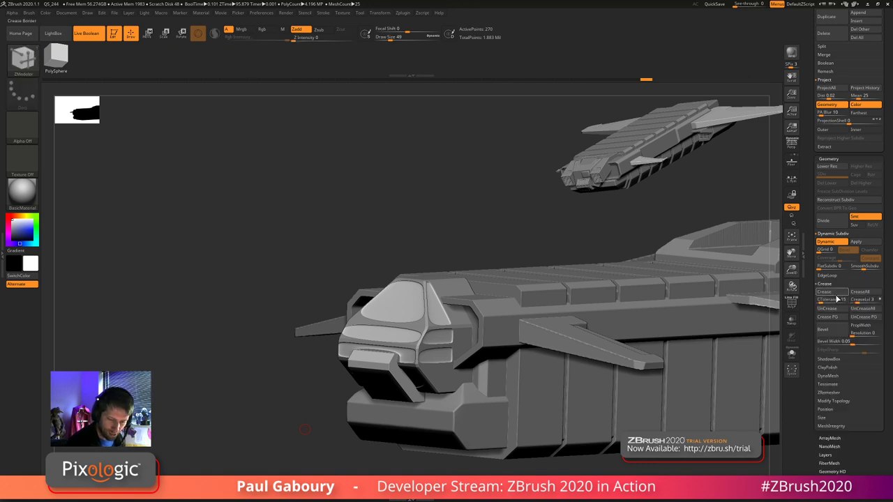
click(835, 292)
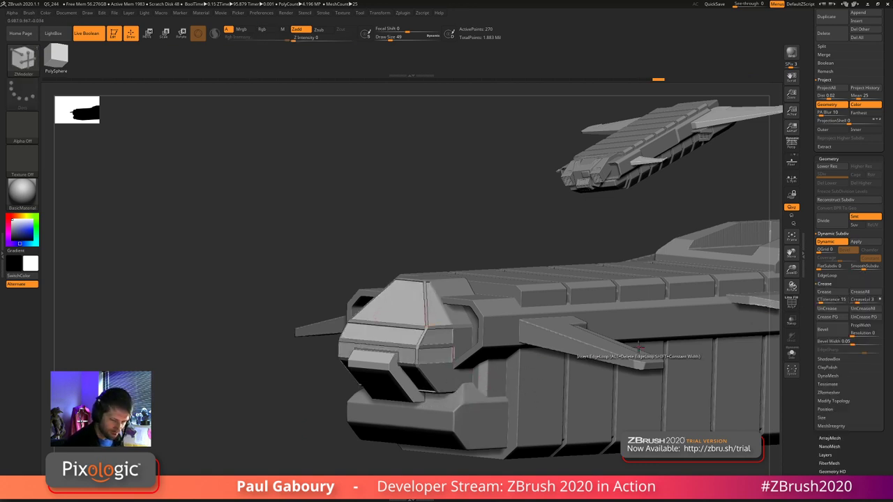
click(855, 302)
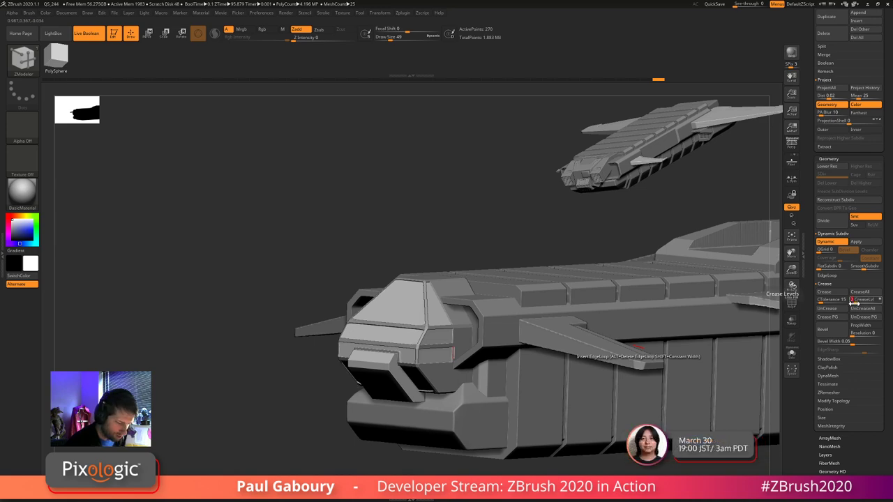
drag(321, 373, 489, 375)
right_drag(488, 375, 486, 368)
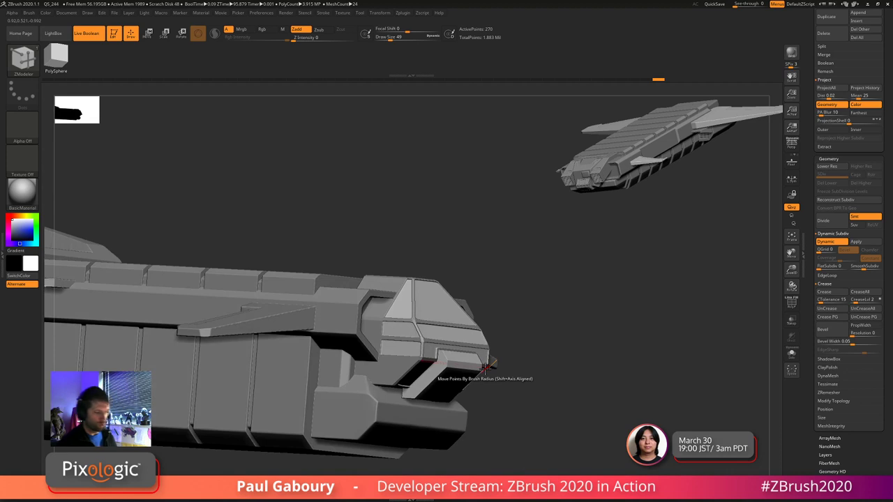
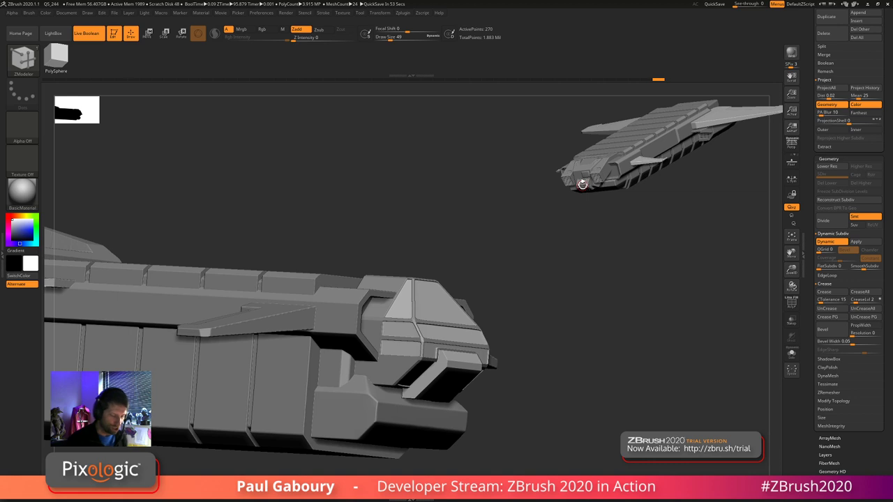
- Isolate the window panels with polygroups shown and frame them in a side view
key(shift)
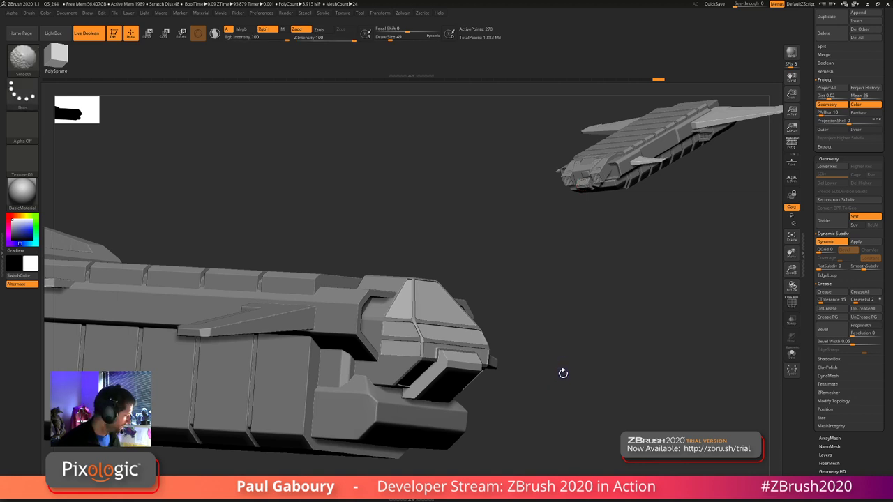
key(shift+f)
click(791, 354)
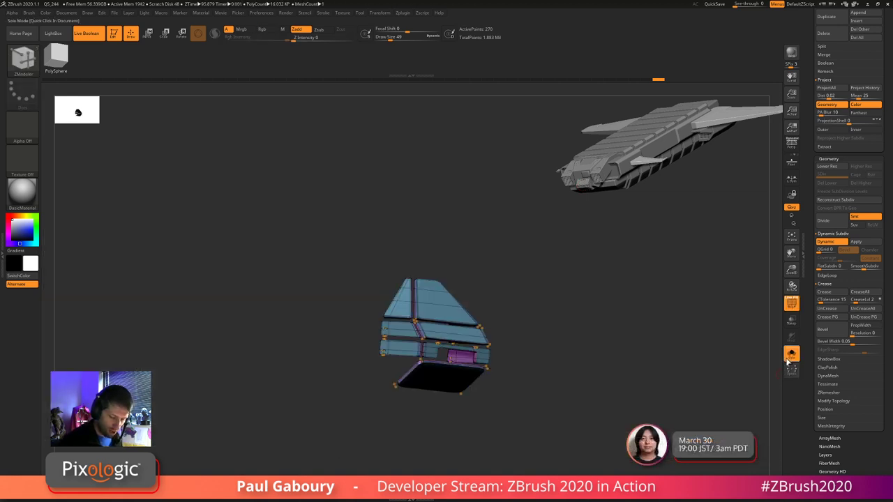
shift+drag(560, 381, 560, 398)
key(ctrl)
key(f)
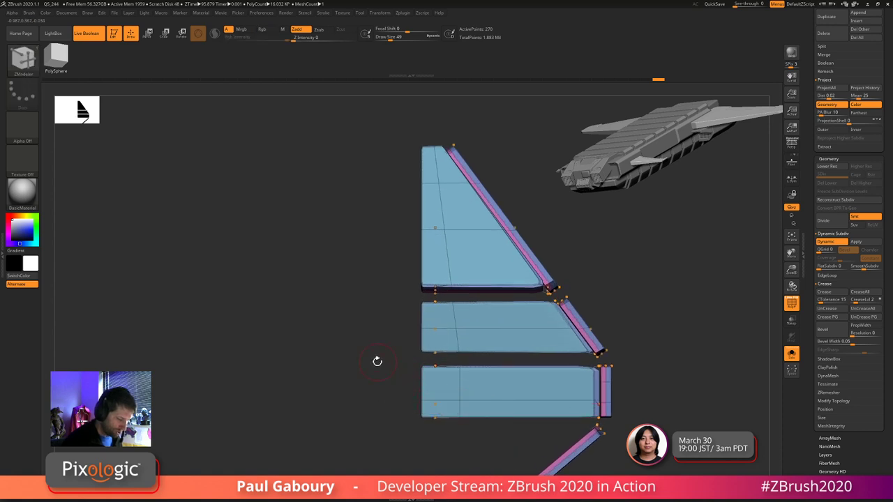
- Use masking to move the facing rear corners of the two lower side windows forward into diagonal cuts, and clear the mask
key(ctrl)
ctrl+alt+drag(415, 372, 491, 388)
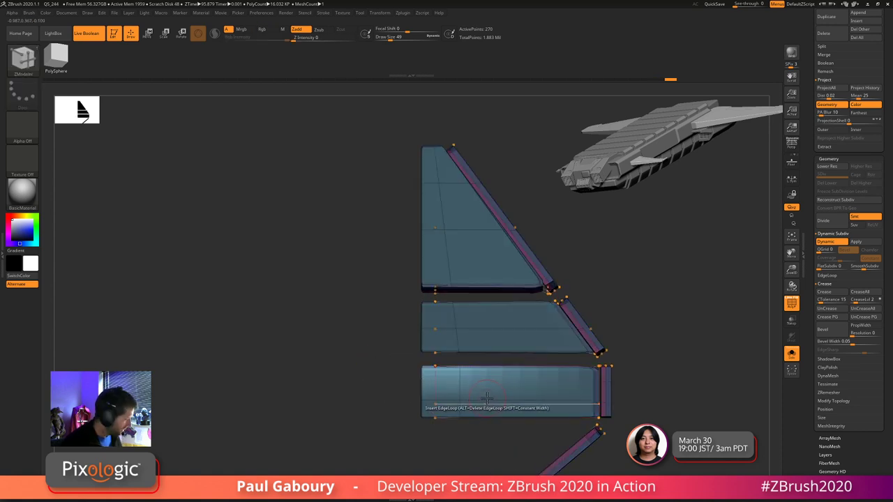
key(w)
ctrl+drag(369, 388, 381, 419)
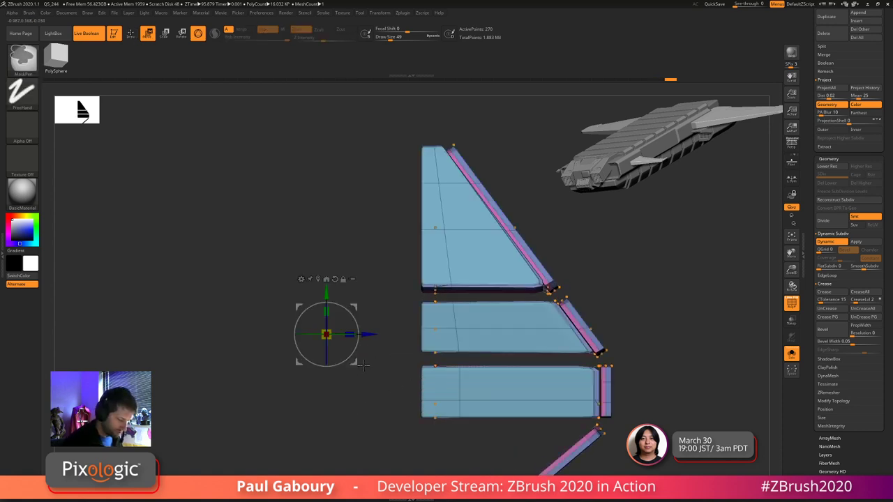
ctrl+alt+drag(376, 341, 491, 388)
drag(375, 340, 426, 340)
key(q)
ctrl+click(659, 380)
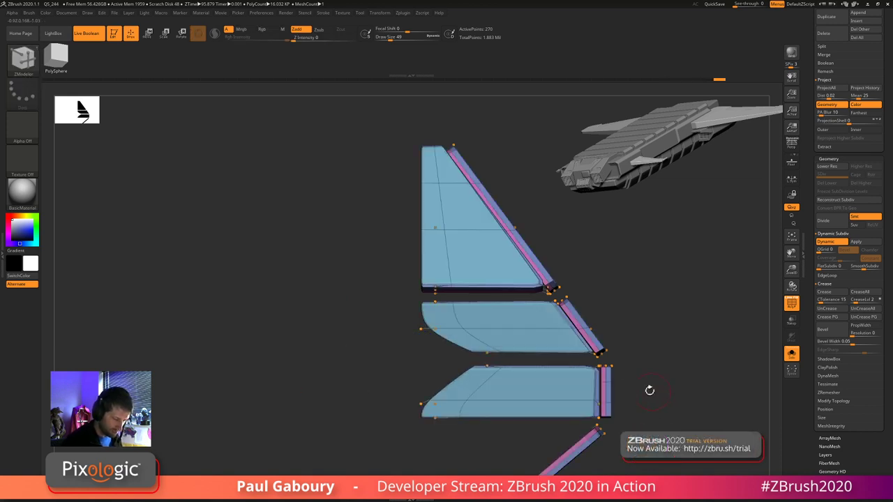
- Crease the slanted rear edges of the lower side windows with ZModeler, and show the whole ship again
key(space)
click(462, 341)
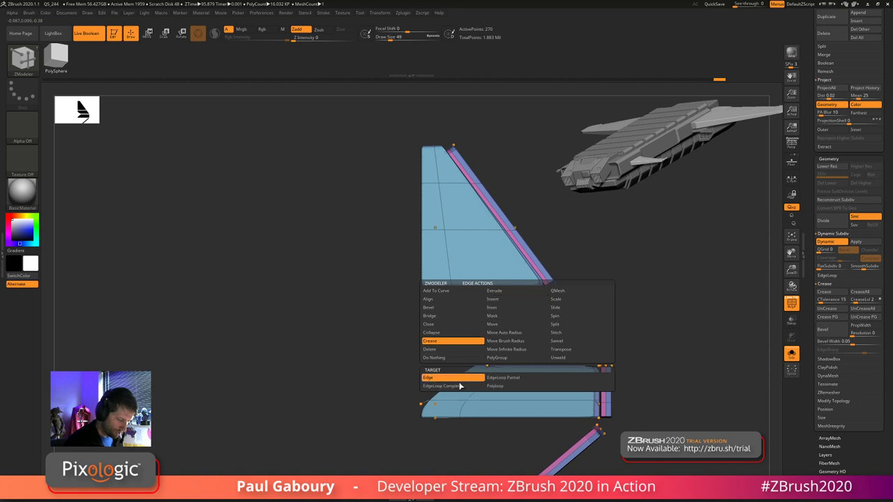
click(517, 398)
key(shift+f)
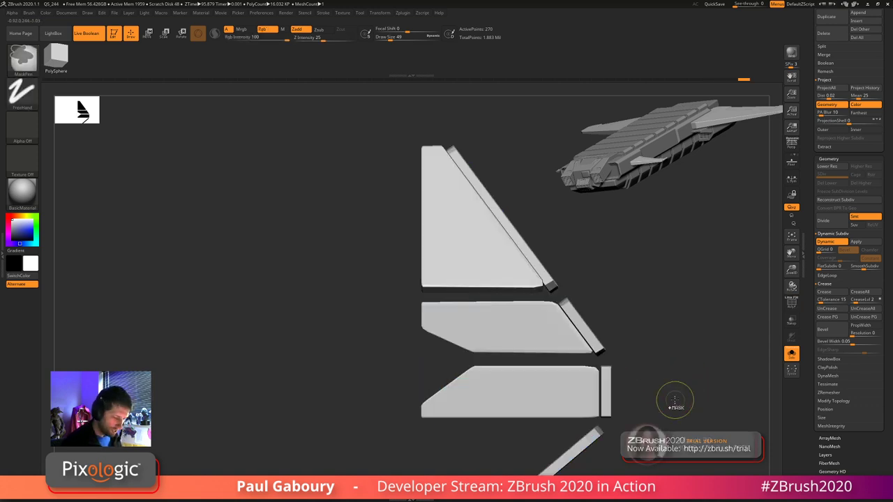
mouse_move(675, 400)
ctrl+right_down()
mouse_move(598, 377)
mouse_move(601, 353)
ctrl+right_up()
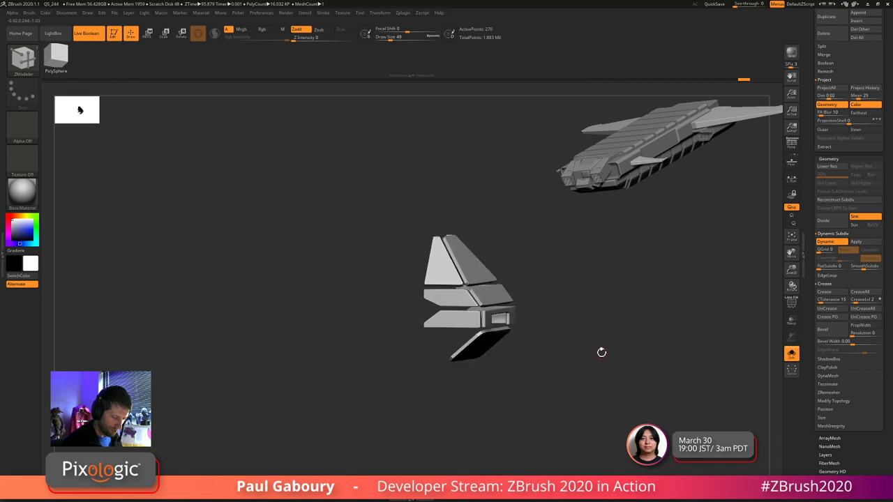
click(795, 368)
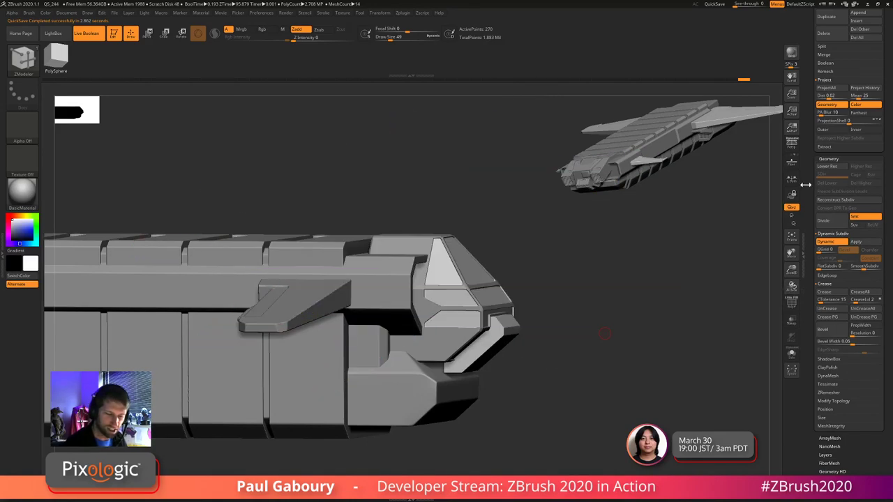
- Switch to the Cube3D primitive with the wireframe shown and convert it to a PolyMesh3D
scroll(820, 248, up, 10)
click(865, 145)
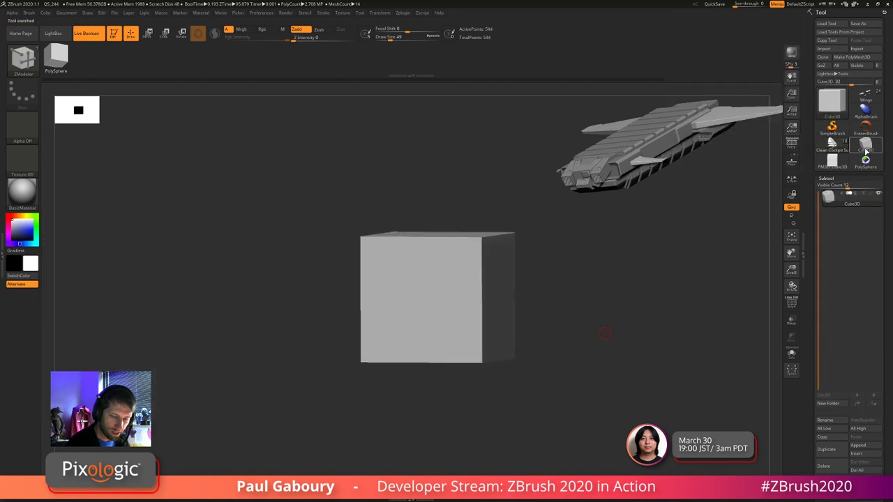
key(shift+f)
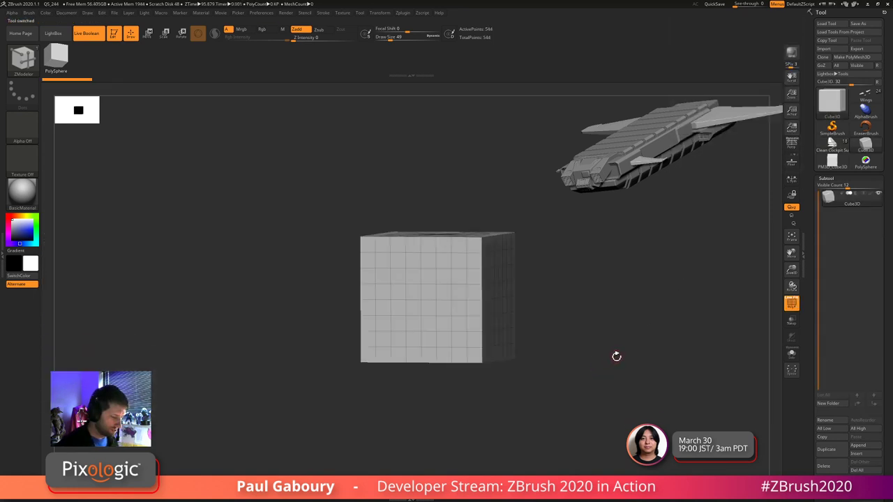
alt+drag(616, 356, 585, 374)
click(857, 59)
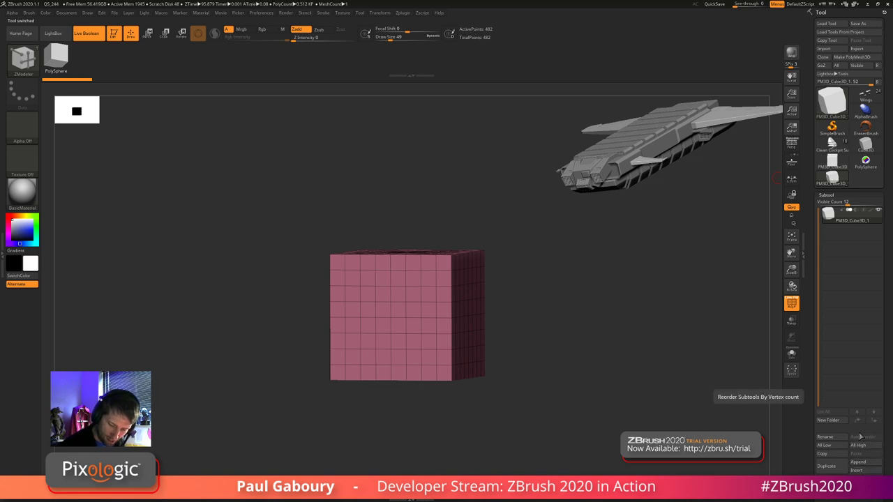
- Subdivide the cube three times
key(ctrl+d)
key(ctrl+d)
key(ctrl+d)
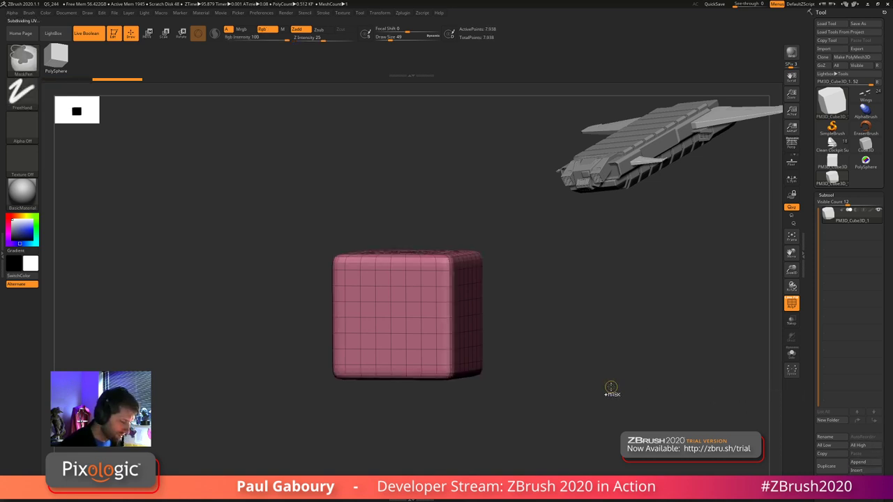
- Append a Sphere3D to the cube as a new subtool
drag(888, 452, 890, 403)
click(861, 341)
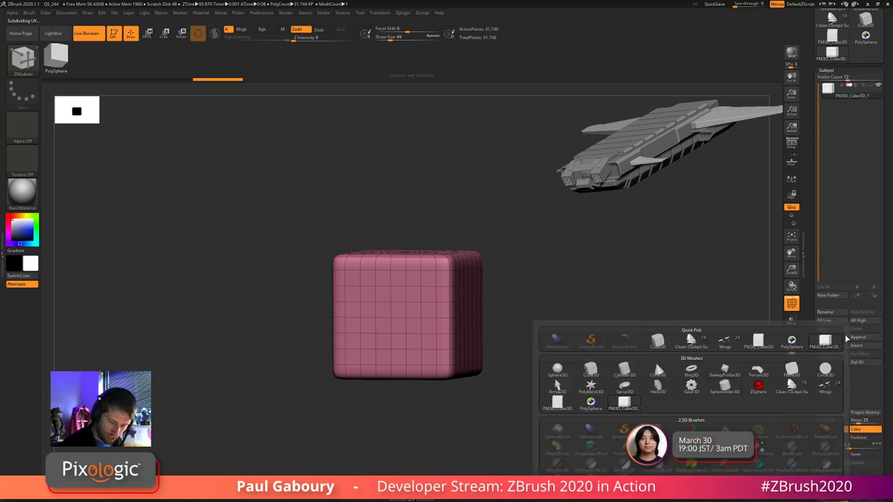
click(654, 361)
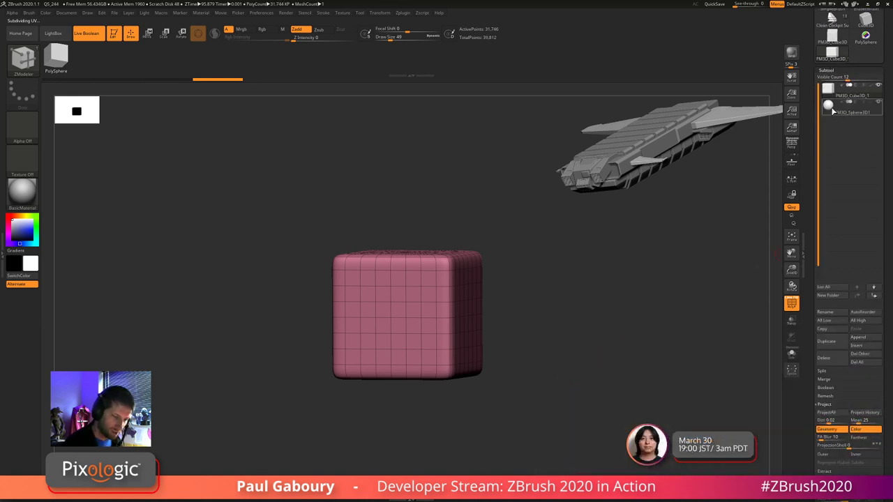
- Move the sphere up to the cube's top face and scale it down to about half its size
key(w)
drag(413, 318, 413, 241)
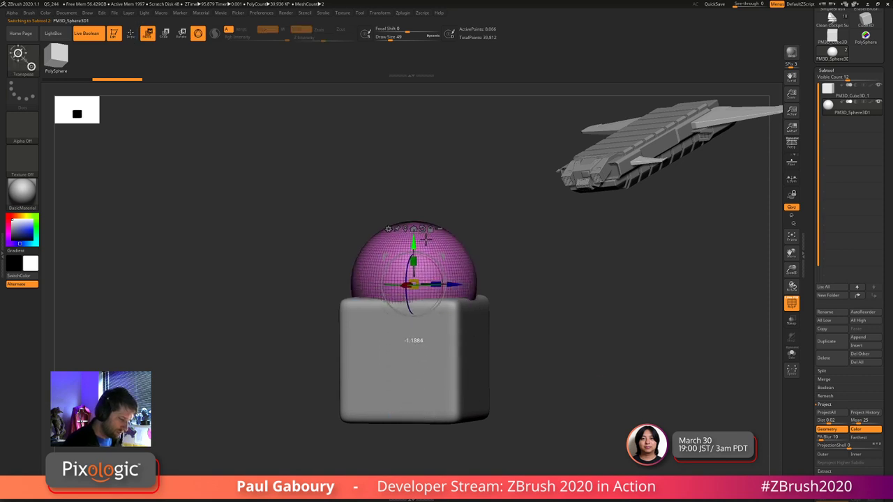
right_drag(413, 244, 413, 292)
drag(413, 294, 388, 295)
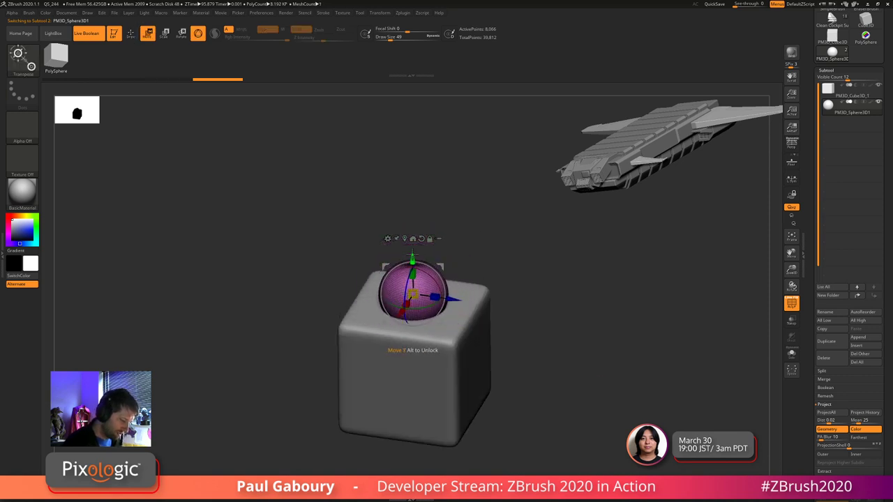
- Lower the sphere partway into the cube's top face, subdivide it once, and hide the wireframe
drag(413, 259, 412, 268)
key(ctrl+d)
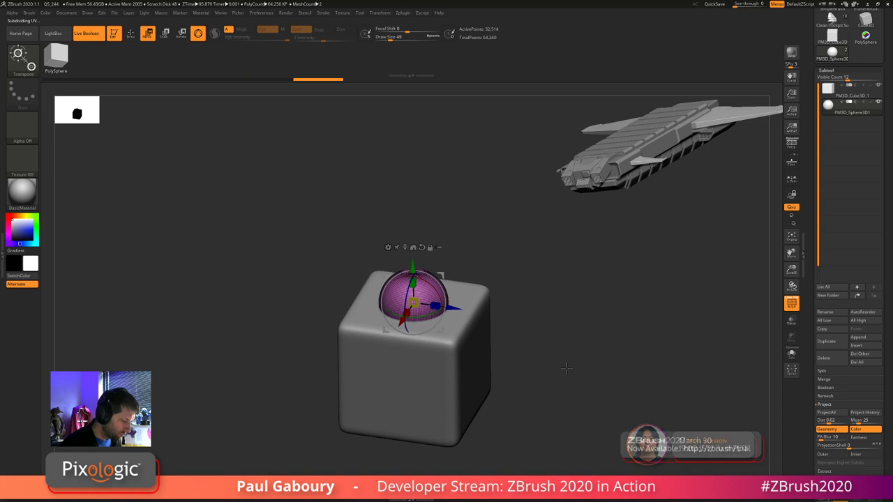
key(q)
key(shift+f)
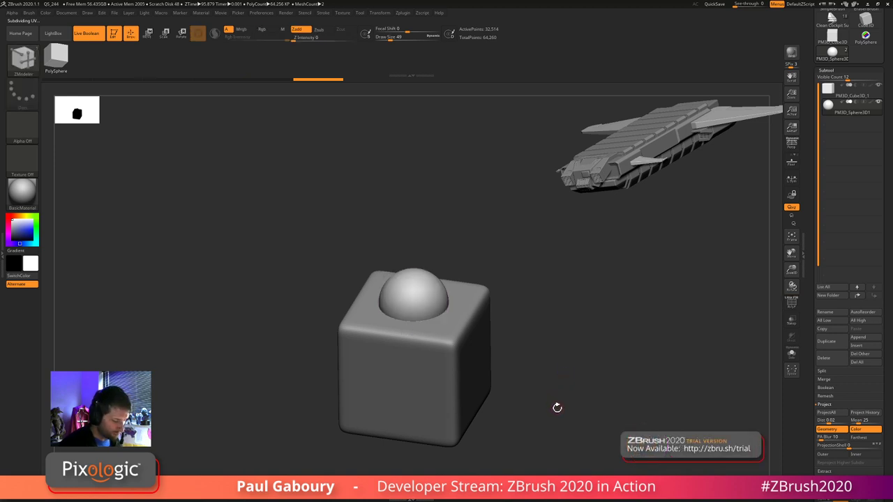
mouse_move(556, 406)
mouse_down()
mouse_move(573, 359)
mouse_move(565, 339)
mouse_up()
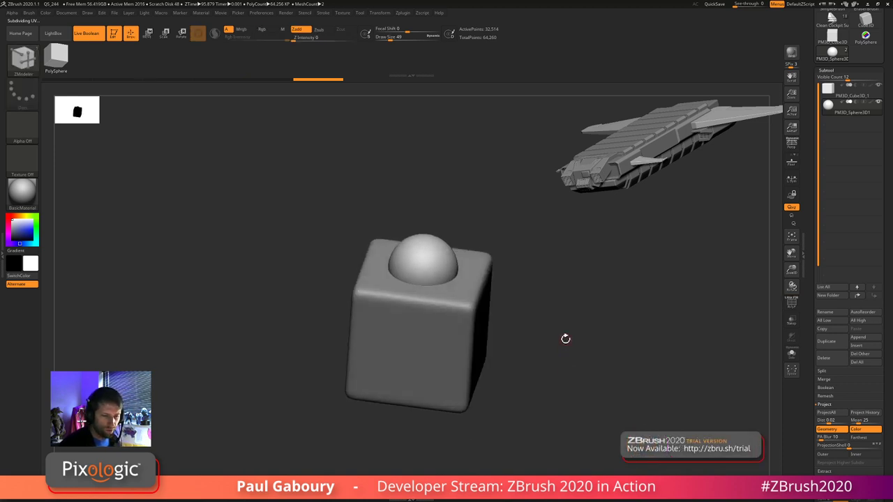
- Merge the cube subtool down with the sphere subtool, accepting that the operation cannot be undone
click(829, 109)
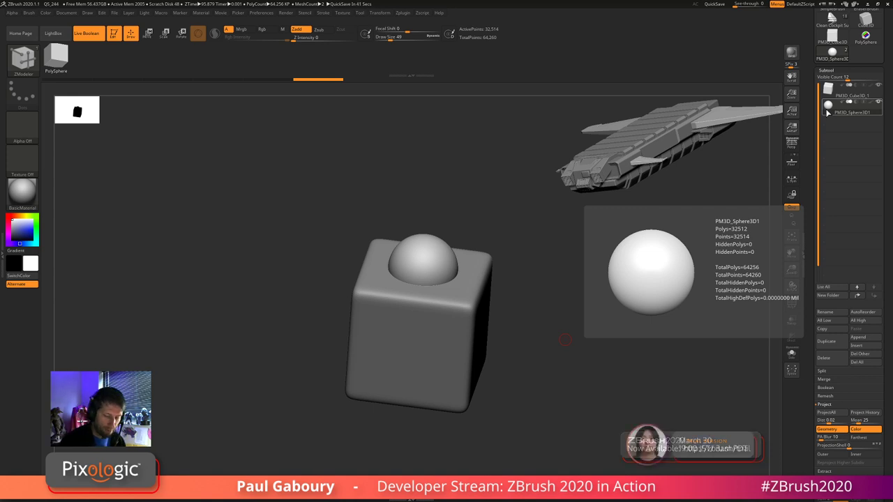
click(825, 379)
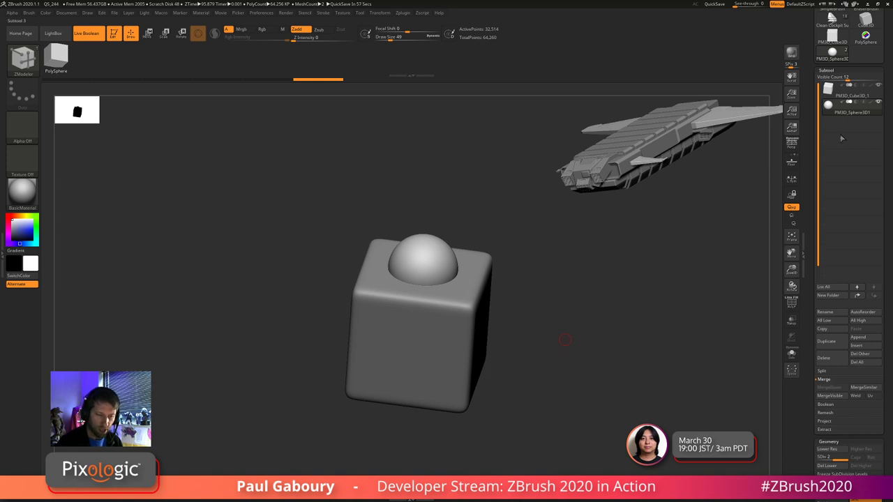
click(829, 97)
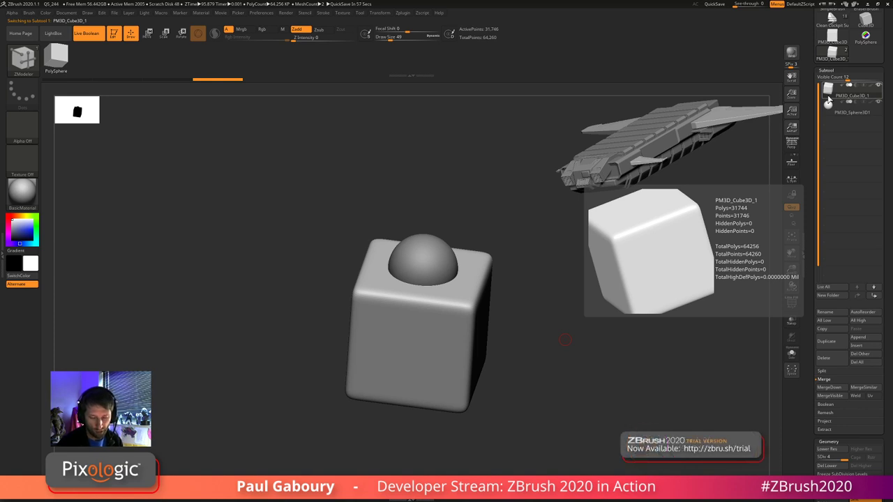
click(829, 387)
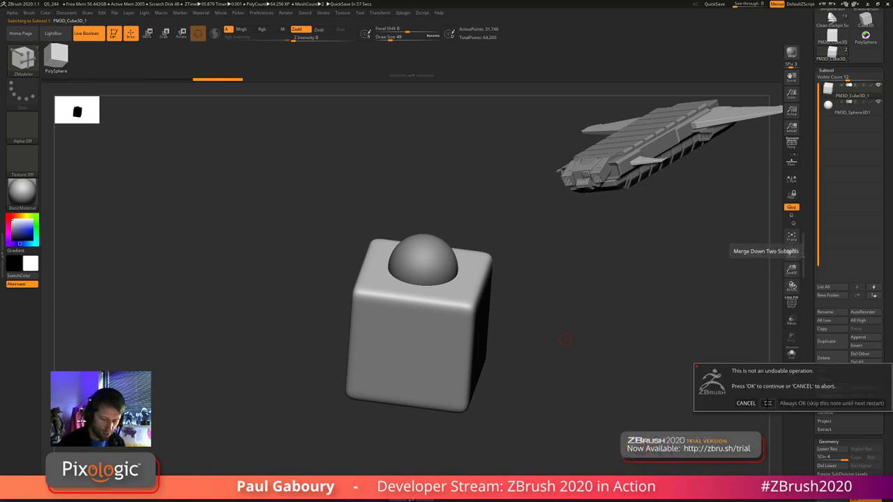
click(768, 403)
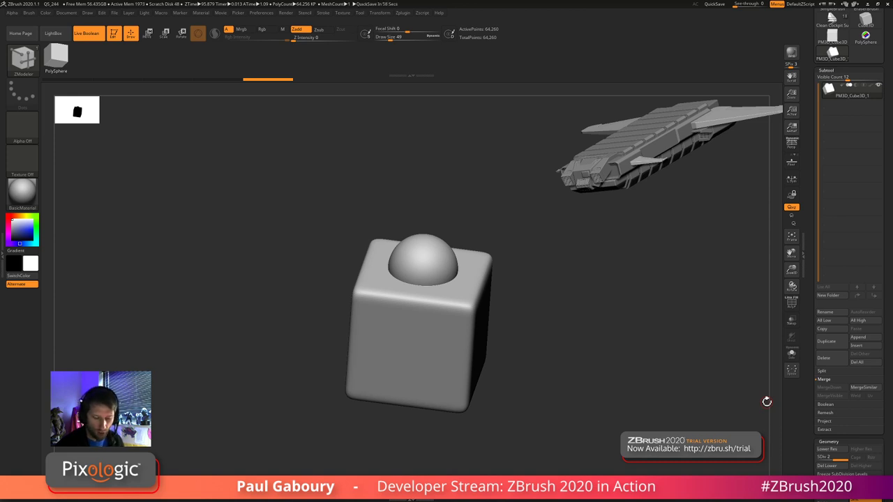
- Step back through the undo history and redo forward to the merged cube and sphere
scroll(837, 370, down, 5)
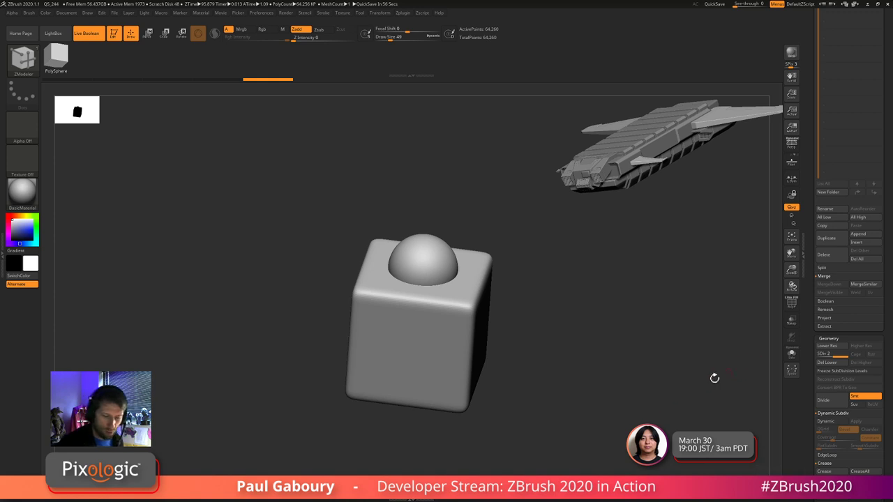
drag(887, 316, 887, 355)
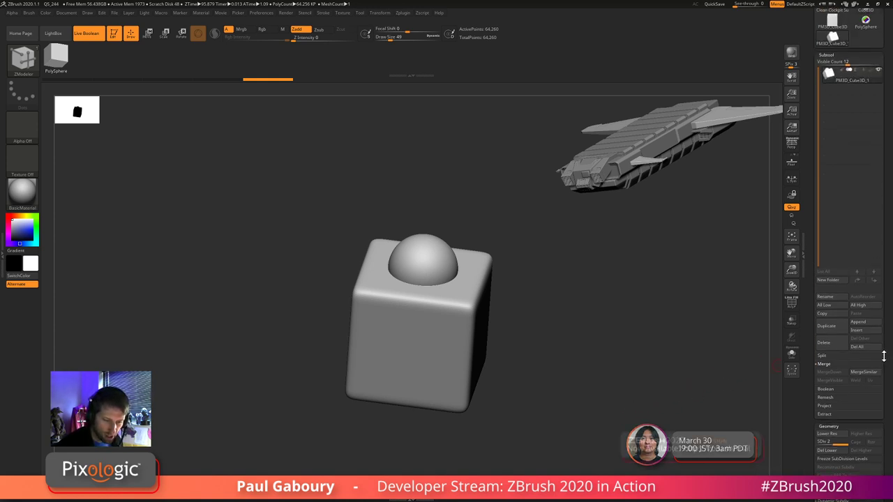
key(ctrl+z)
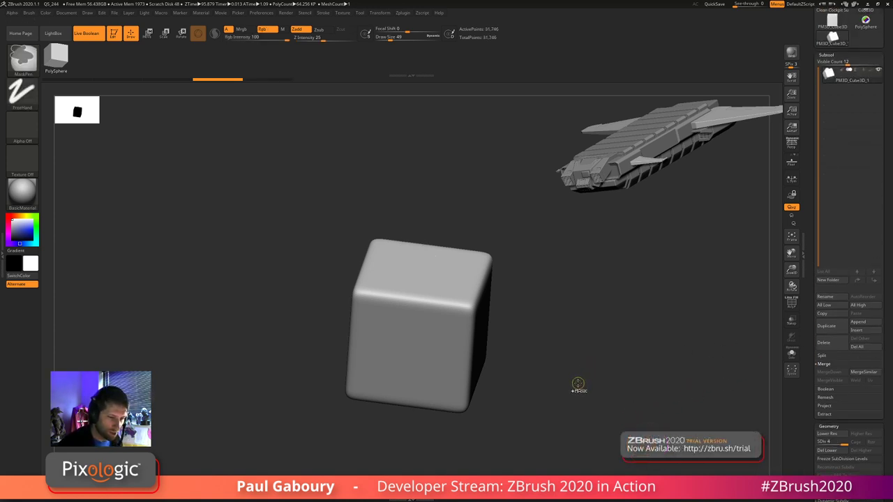
key(ctrl+shift+z)
key(ctrl+shift+z)
key(ctrl+shift+z)
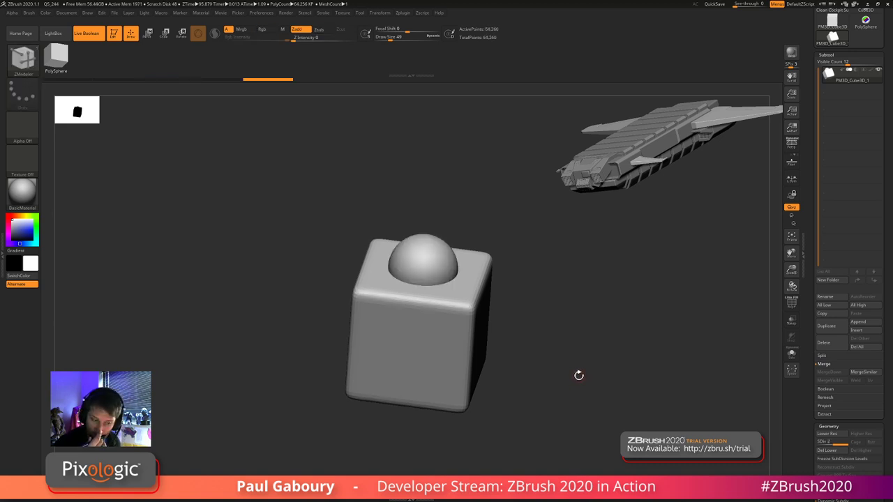
- Isolate the sphere, delete the higher subdivision level, and split the hidden cube into its own subtool
key(ctrl+shift+z)
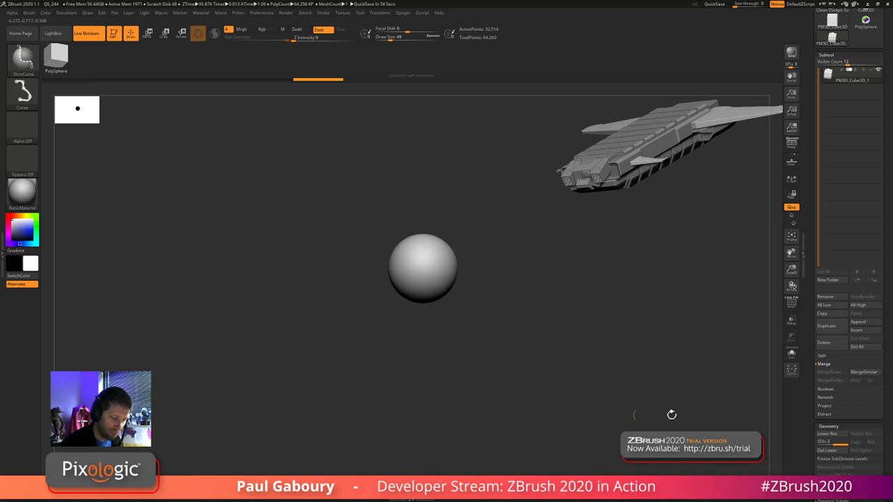
click(823, 355)
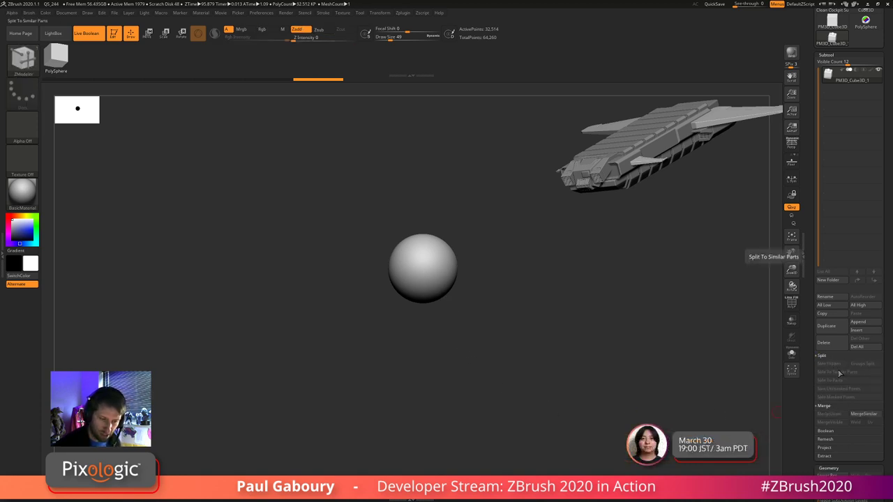
key(ctrl+shift+z)
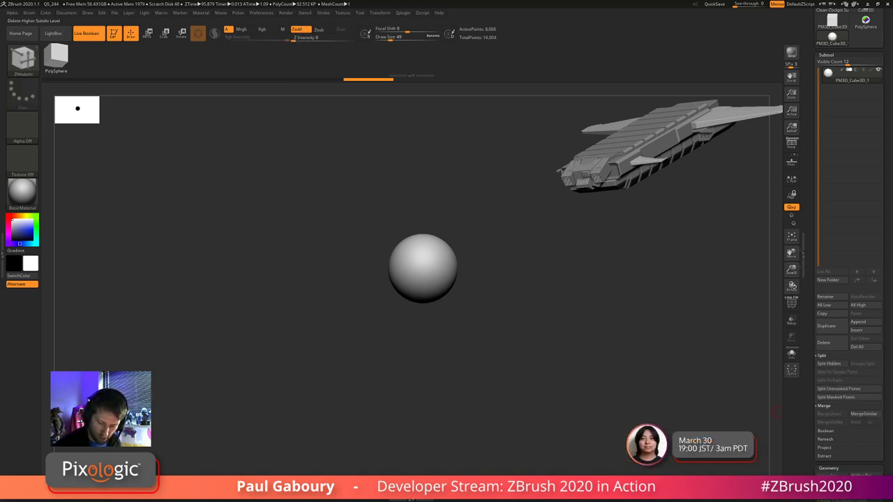
key(ctrl+shift+z)
key(ctrl+shift+z)
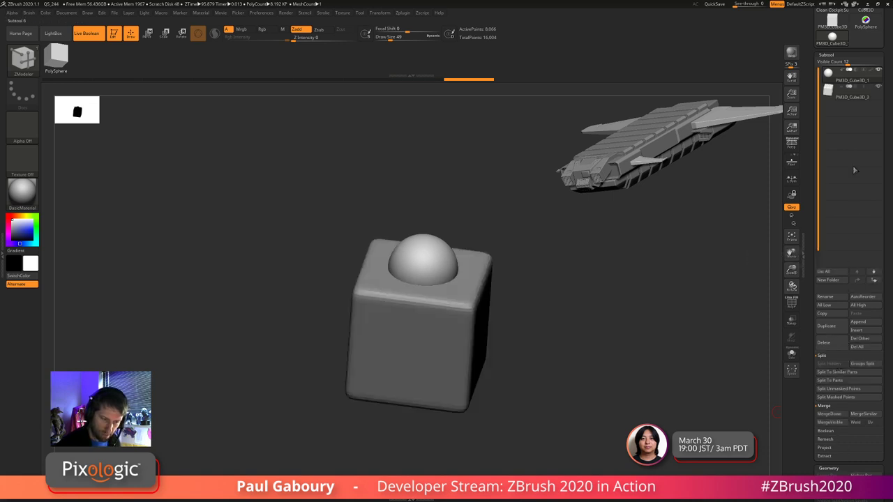
- Switch to the split-off cube subtool and subdivide it twice
drag(889, 398, 886, 366)
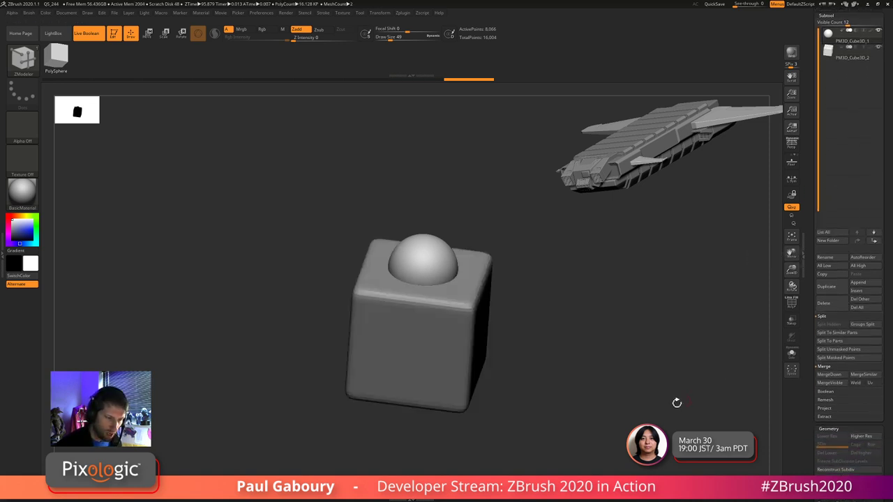
key(alt+Down)
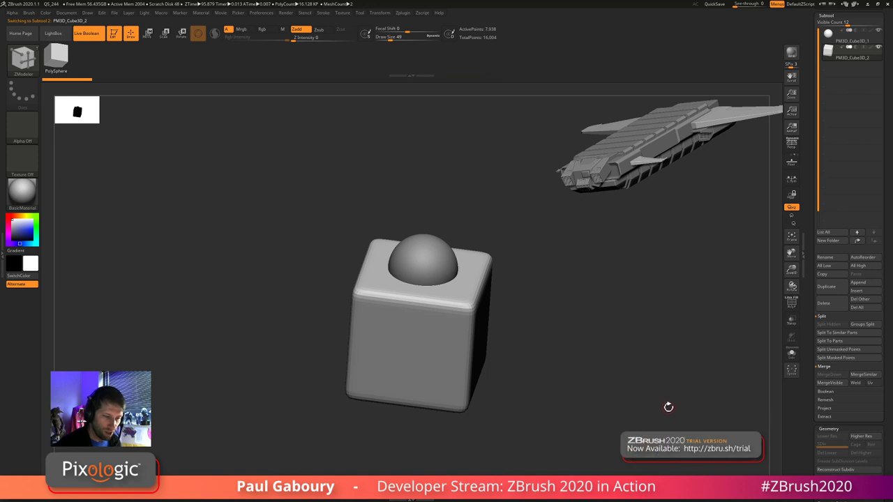
key(ctrl+d)
key(ctrl+d)
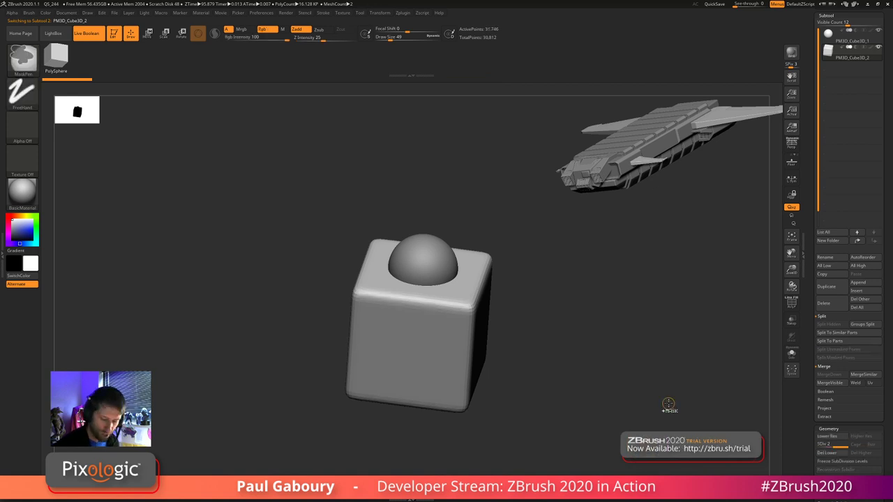
- Switch to the sphere subtool and subdivide it to level 3, comparing its subdivision levels with the cube's
key(alt+Up)
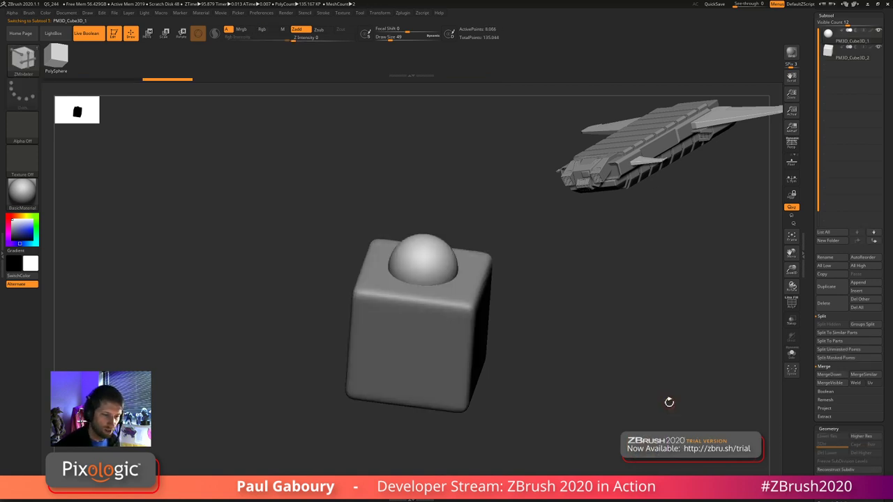
key(ctrl+d)
key(ctrl+d)
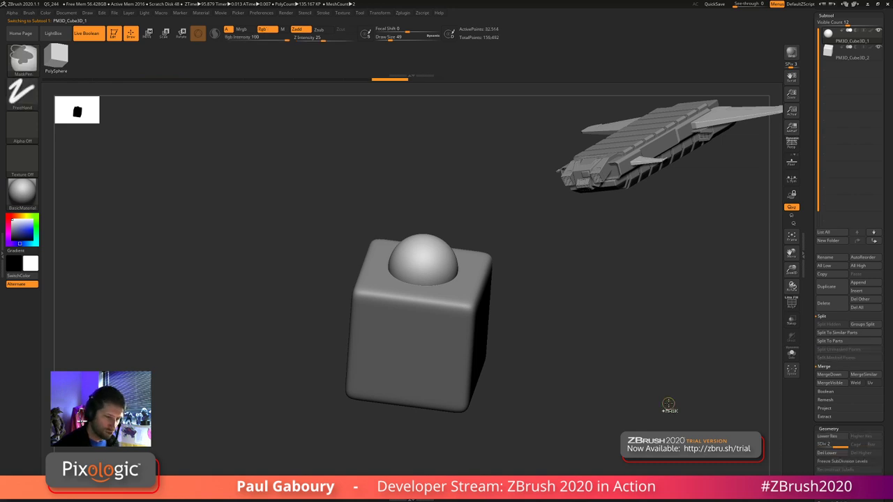
key(shift+d)
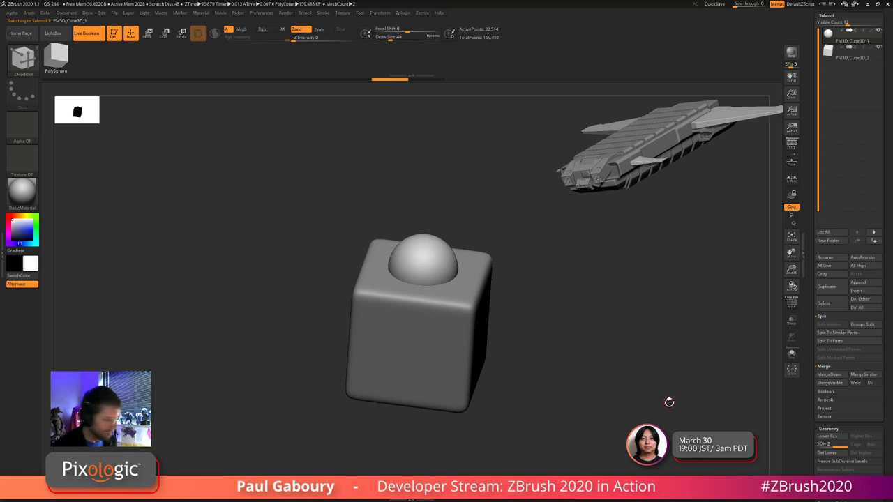
key(alt+Down)
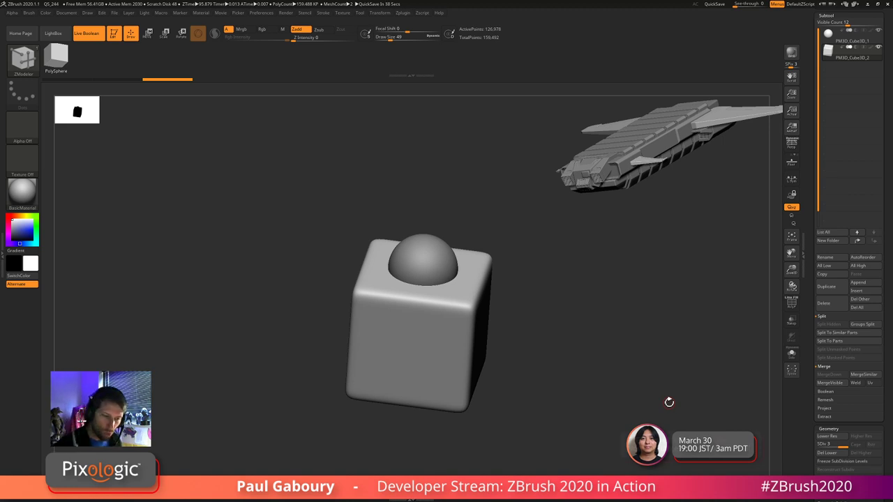
key(Up)
key(d)
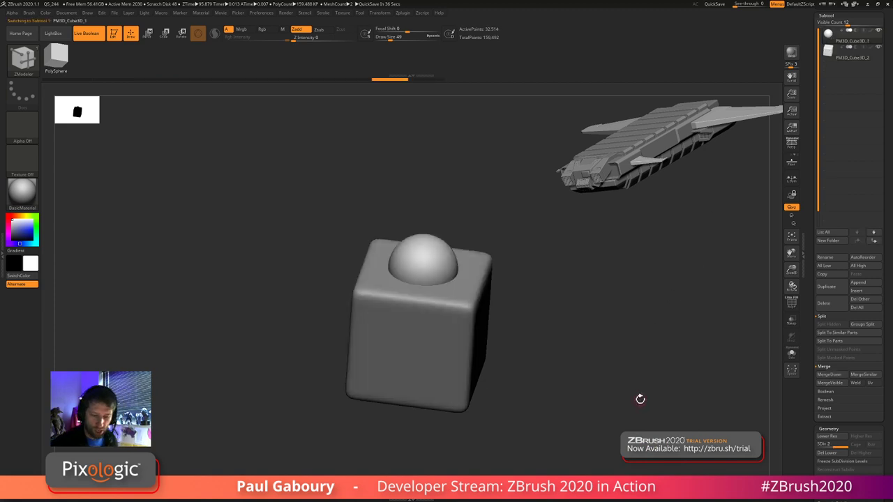
key(ctrl)
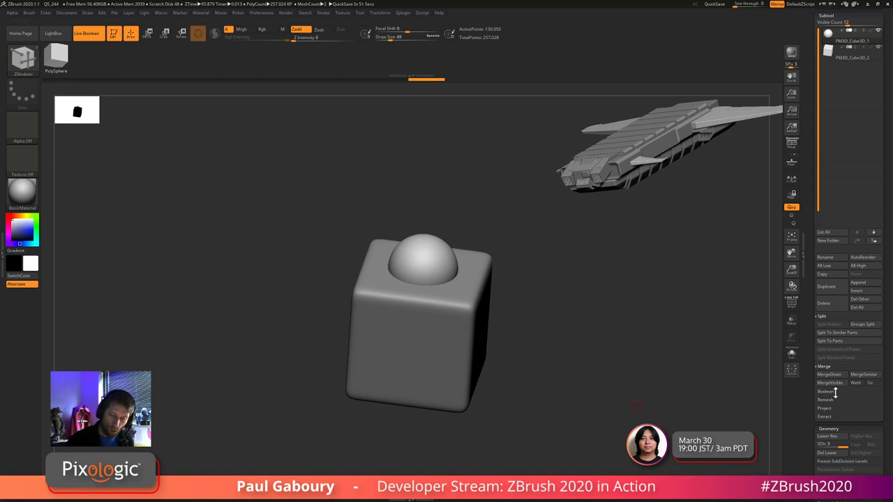
- Merge the sphere down with the cube and step through the merged mesh's subdivision levels, ending with the wireframe shown
click(829, 374)
click(766, 391)
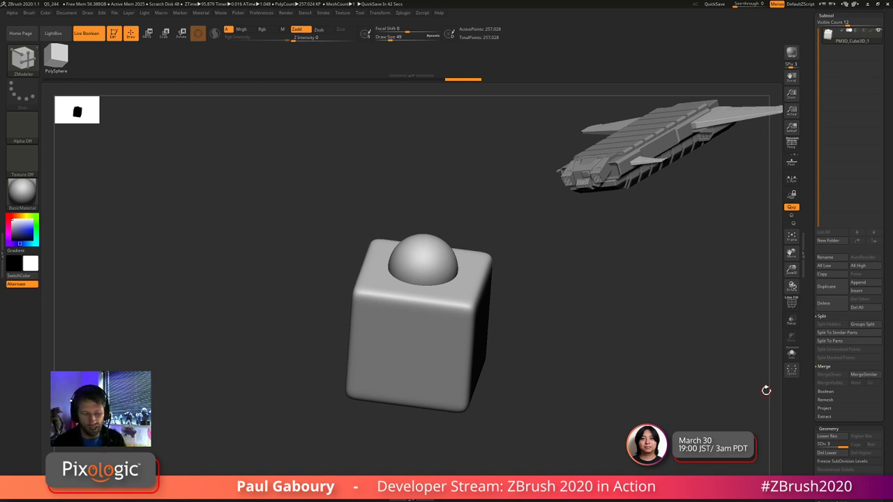
key(shift+d)
key(shift+d)
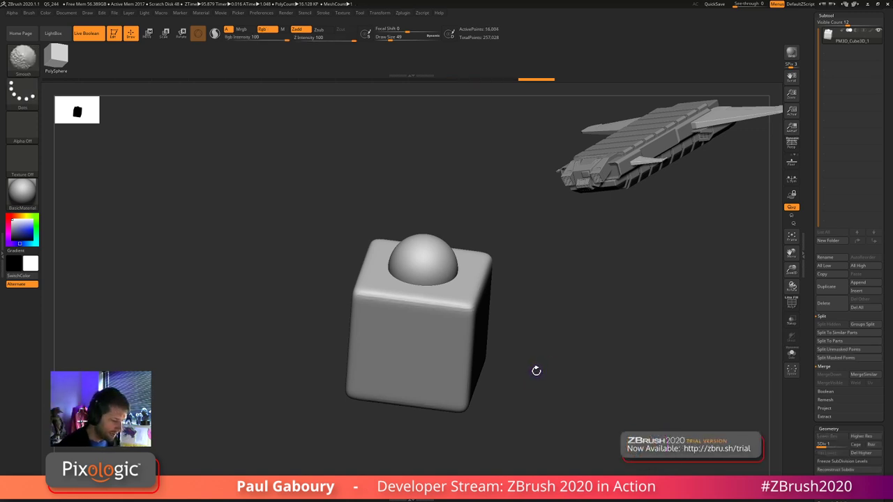
key(d)
key(d)
key(shift+f)
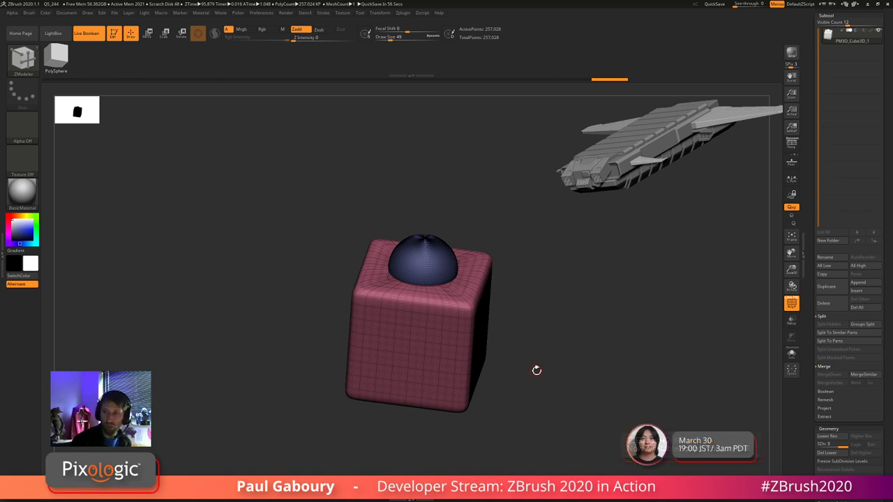
- Fuse the cube and sphere with Remesh By Union while subdivision levels are frozen, then unfreeze the levels
click(846, 461)
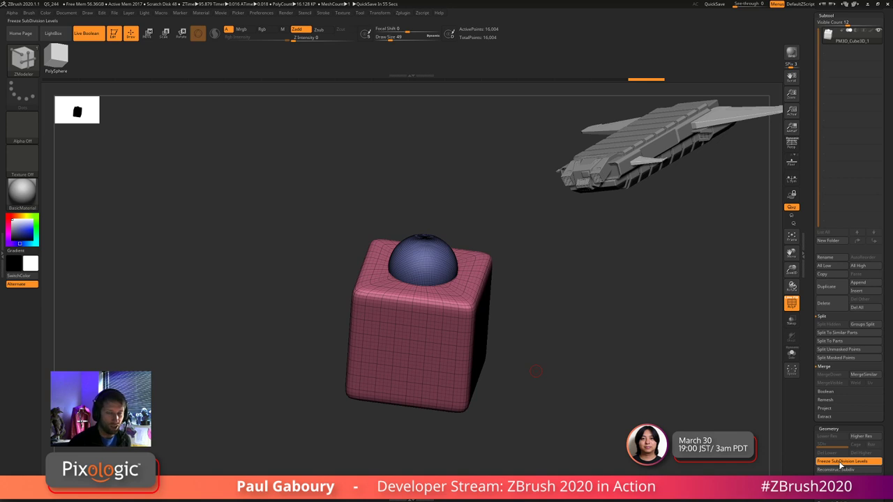
key(w)
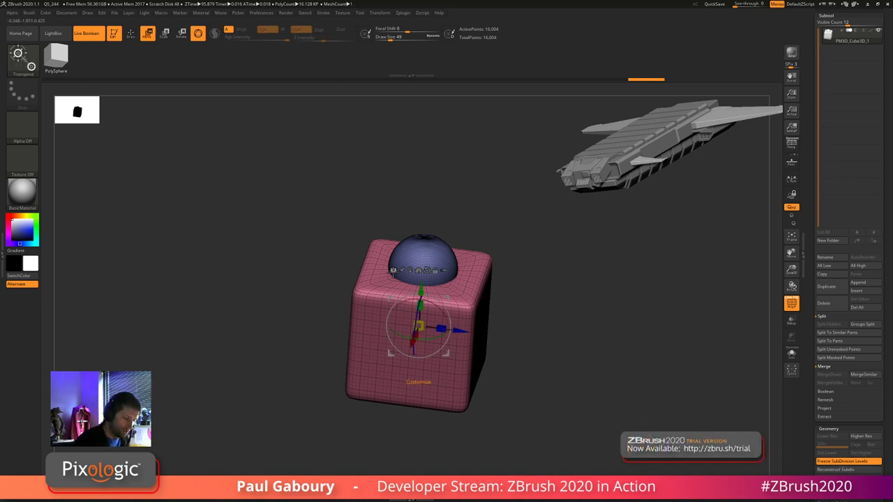
click(393, 270)
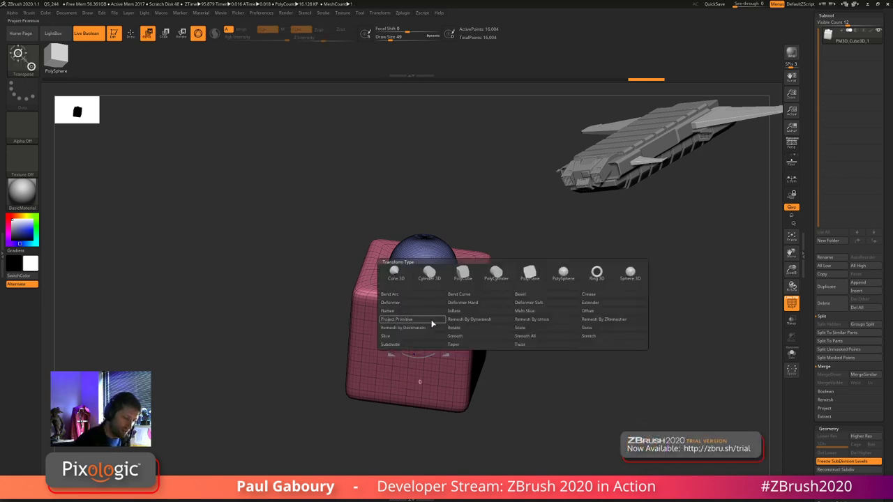
click(543, 320)
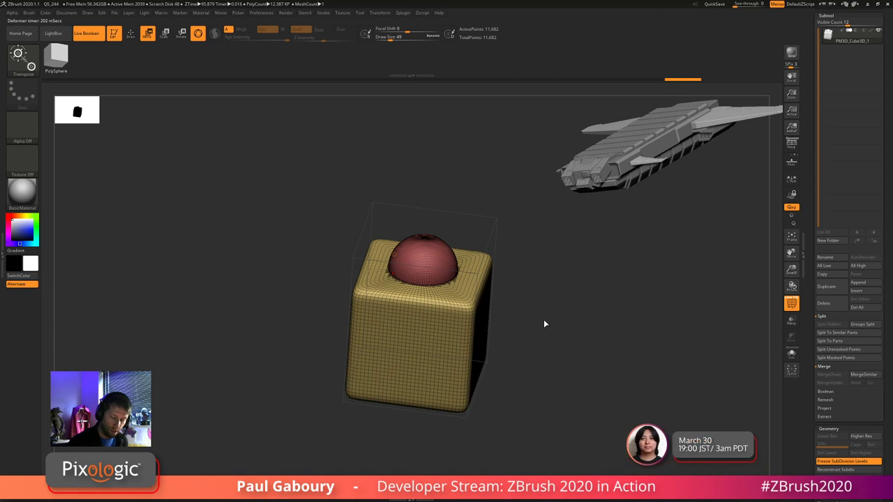
click(812, 462)
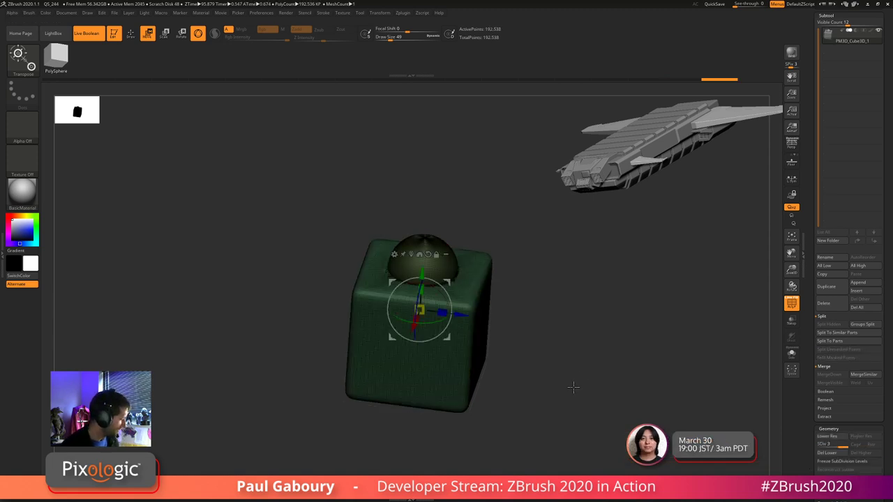
- Hide the wireframe, return to Draw mode, and inspect the fused mesh at its lower subdivision levels
key(shift+f)
key(q)
mouse_move(591, 397)
mouse_down()
mouse_move(598, 403)
mouse_move(586, 391)
mouse_move(589, 401)
mouse_move(594, 379)
mouse_up()
mouse_move(594, 379)
ctrl+right_down()
mouse_move(597, 398)
mouse_move(578, 397)
ctrl+right_up()
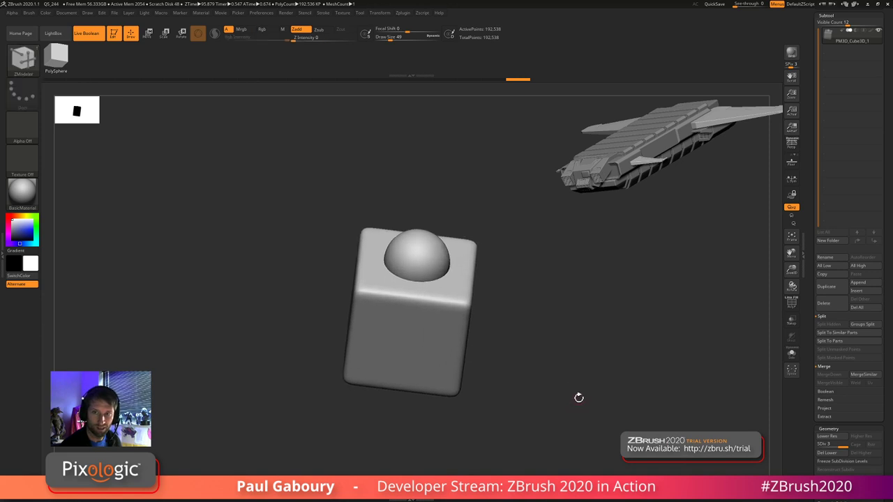
key(shift+d)
key(shift+d)
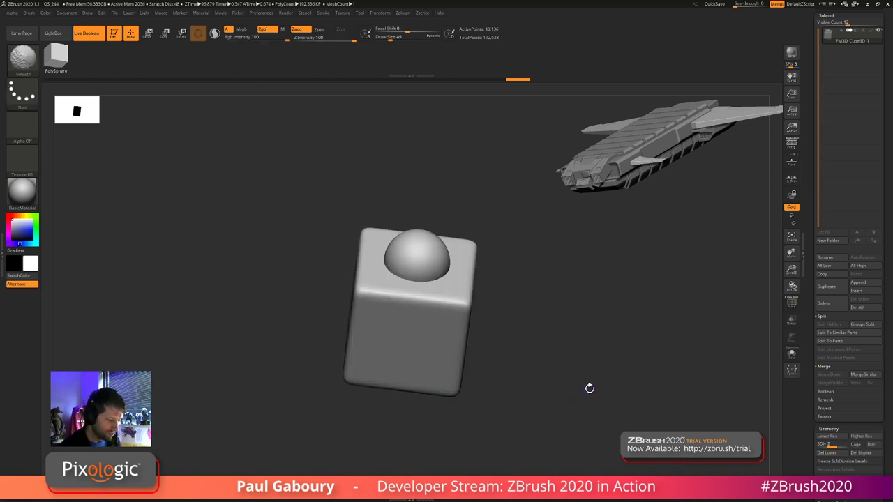
- Return the fused mesh to subdivision level 3 and smooth the sphere-cube seam with a draw size of 140
key(d)
key(d)
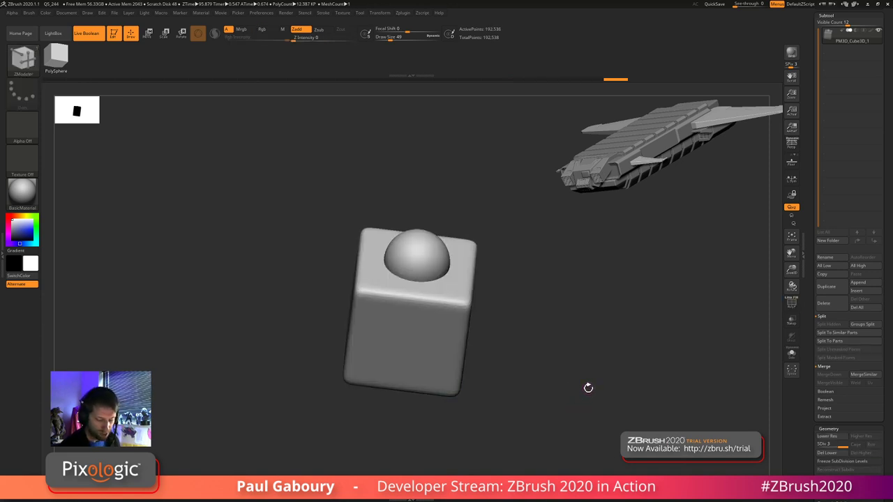
key(s)
drag(536, 388, 544, 388)
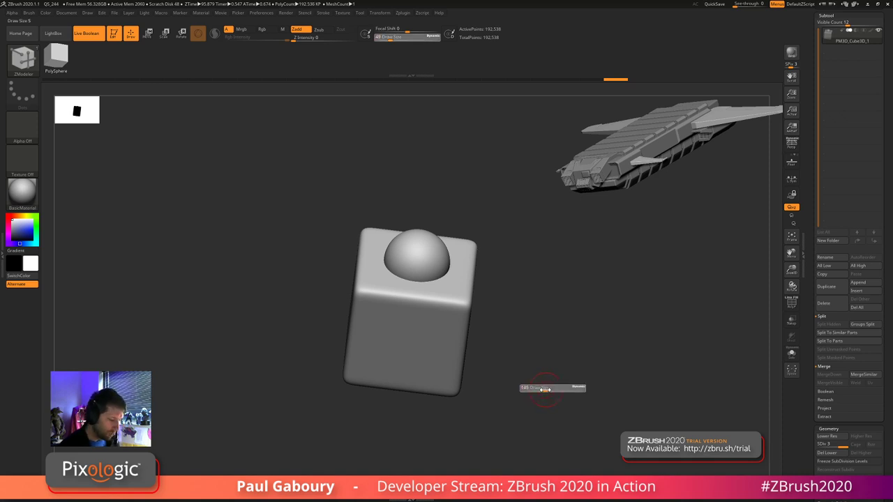
ctrl+right_drag(427, 279, 458, 279)
mouse_move(478, 246)
shift+mouse_down()
mouse_move(427, 257)
mouse_move(451, 258)
mouse_move(398, 255)
mouse_move(373, 233)
mouse_move(429, 254)
mouse_move(476, 240)
mouse_move(441, 257)
mouse_move(365, 233)
mouse_move(465, 251)
shift+mouse_up()
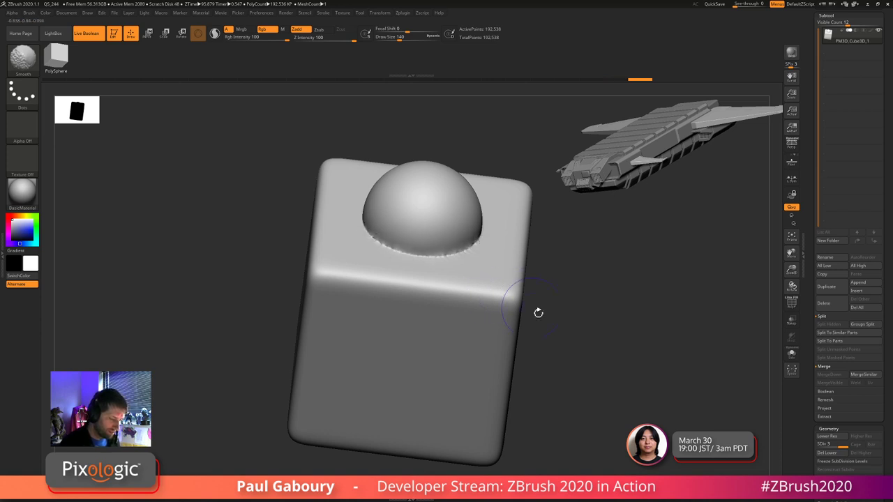
- Show the wireframe, check subdivision level 1, and undo back to the state where subdivision levels are frozen
key(shift+f)
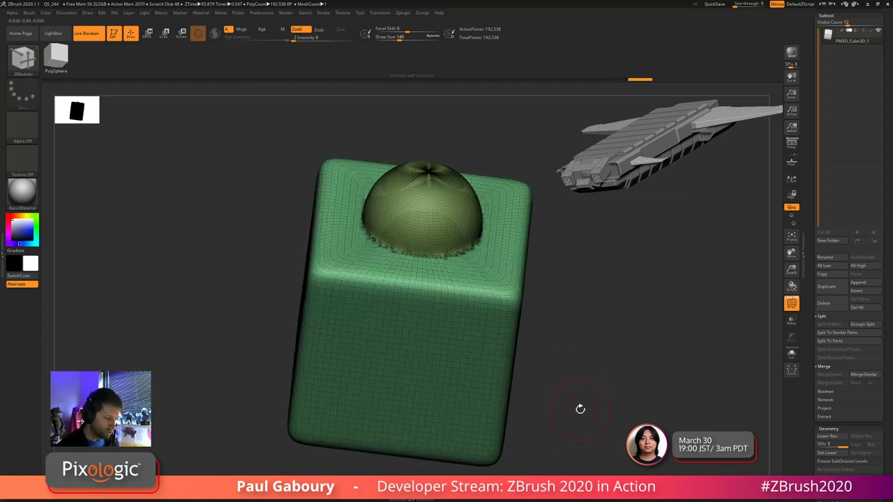
key(ctrl)
key(shift+d)
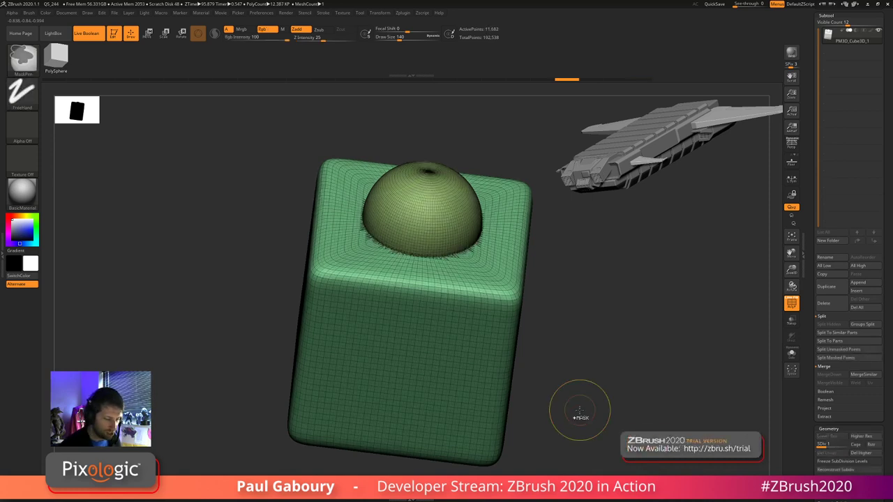
key(ctrl+z)
key(ctrl+z)
key(ctrl+z)
key(ctrl+z)
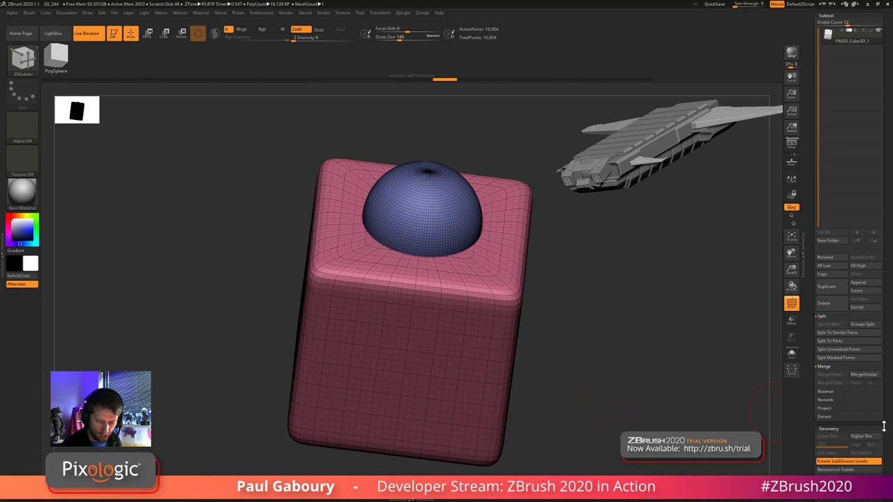
- Apply DynaMesh at resolution 128 to the frozen cube-and-sphere mesh and try unfreezing its subdivision levels
scroll(883, 369, down, 5)
drag(883, 368, 883, 290)
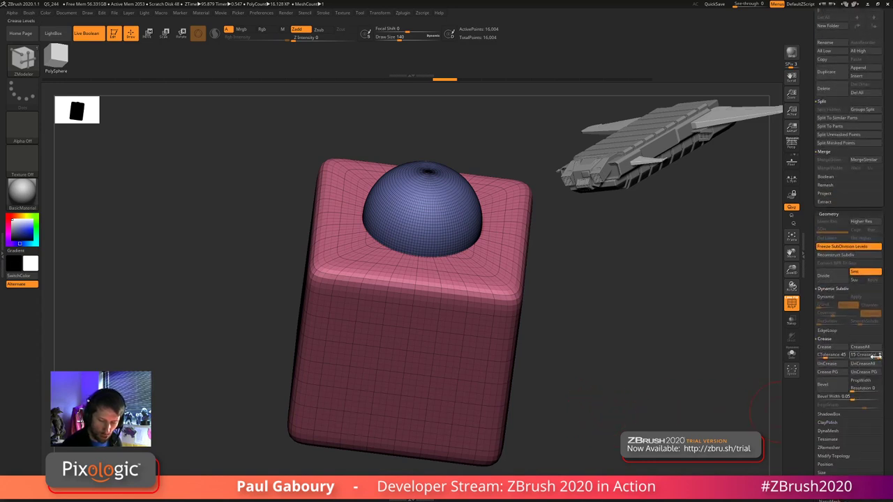
click(831, 288)
click(835, 305)
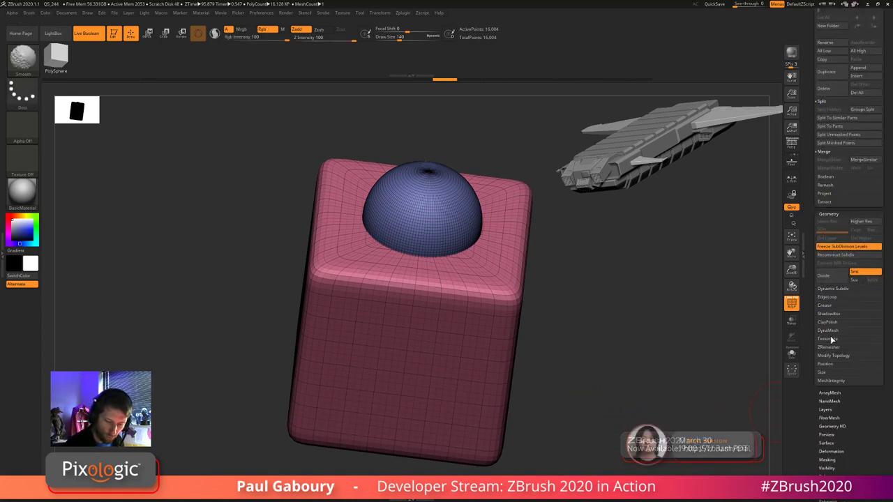
click(831, 331)
click(831, 342)
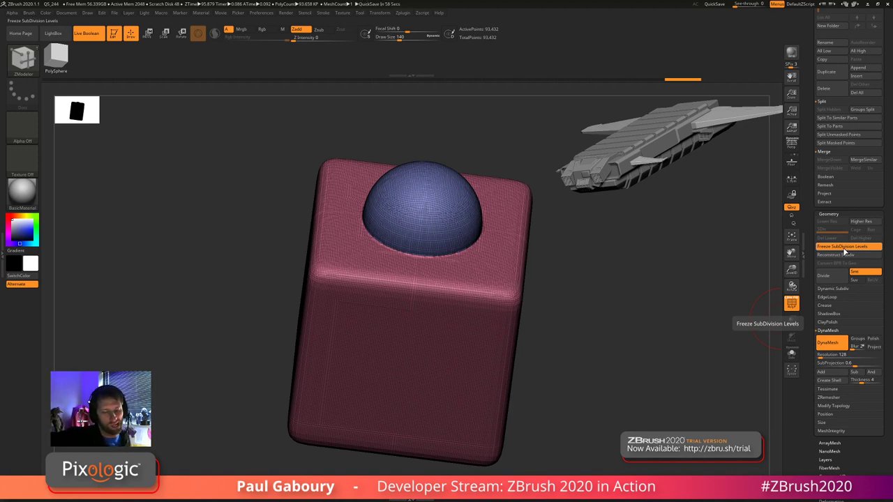
click(845, 250)
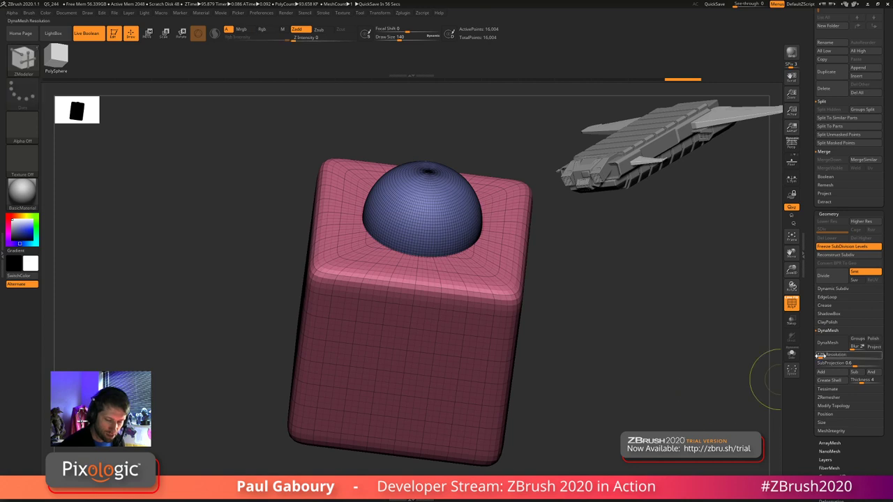
- Apply DynaMesh at resolution 264 to the frozen mesh, try unfreezing the subdivision levels, and undo the unfreezing
click(819, 358)
text(264)
key(Return)
click(830, 345)
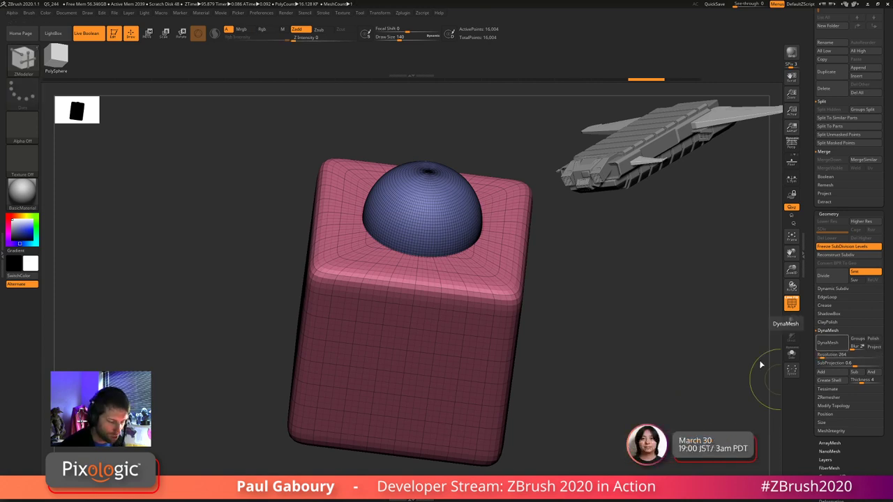
click(829, 343)
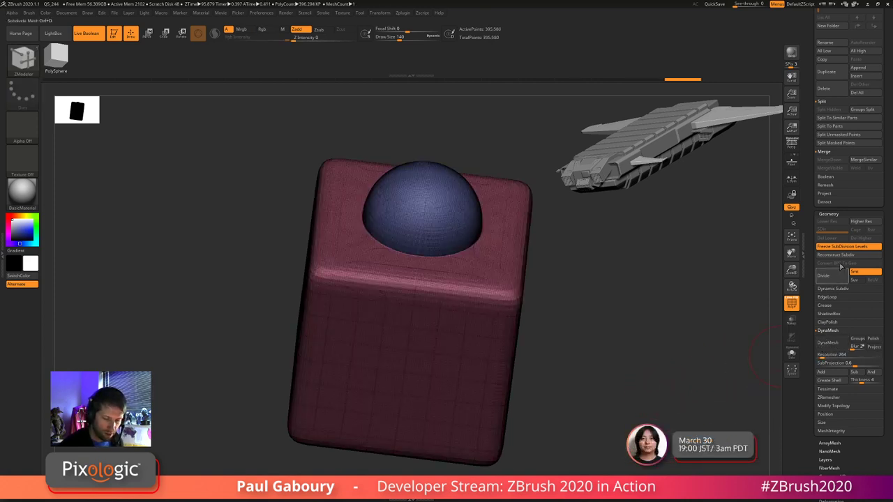
click(842, 249)
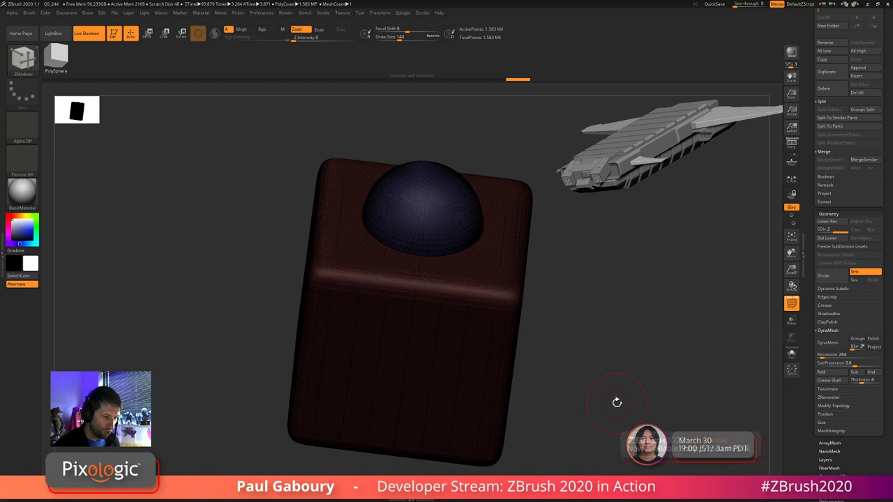
key(ctrl+z)
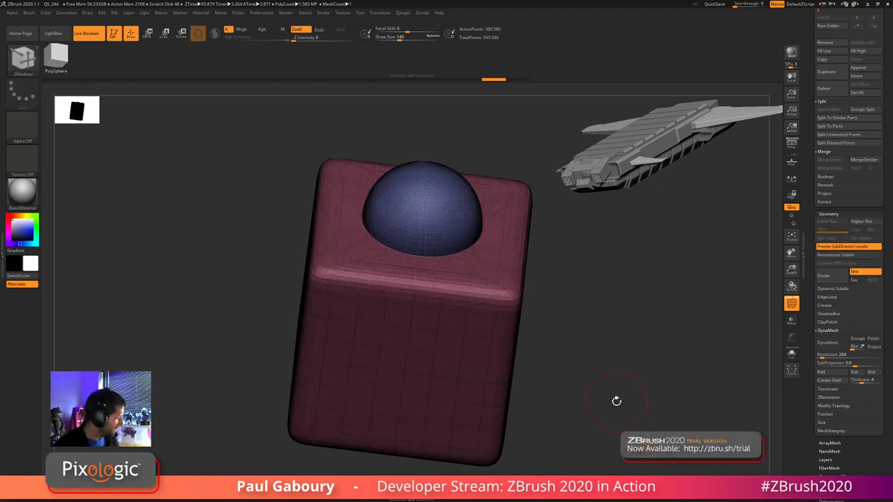
- Hide the wireframe, run ZRemesher with KeepGroups enabled, and unfreeze the subdivision levels
key(shift+f)
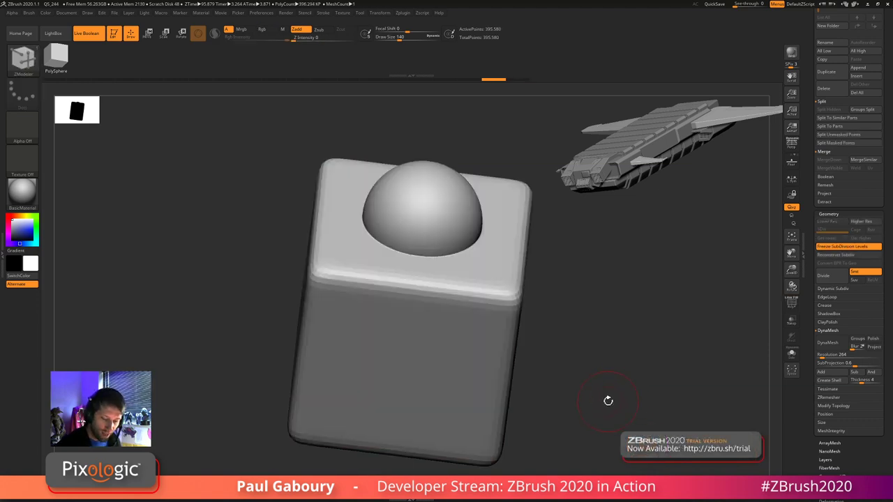
click(829, 330)
click(830, 347)
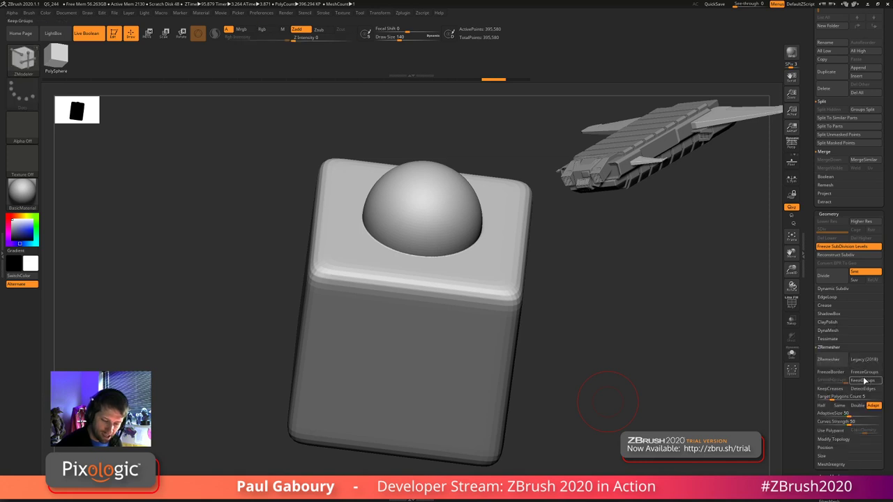
click(865, 381)
click(830, 360)
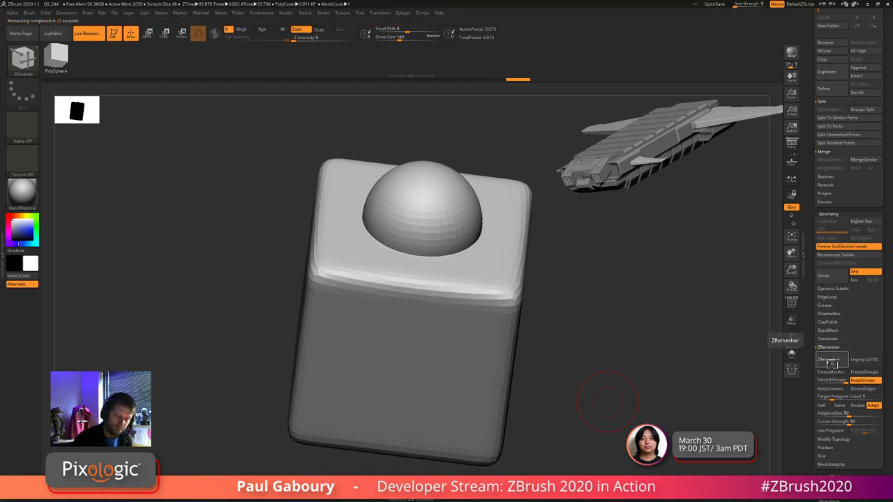
click(843, 247)
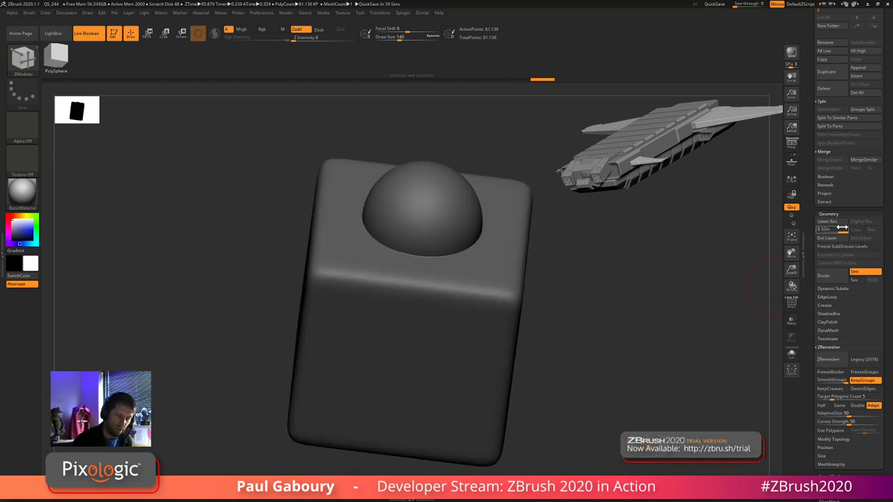
- Examine the remeshed cube and sphere in wireframe across subdivision levels 1 to 3, ending at level 3 with the wireframe hidden
key(shift+f)
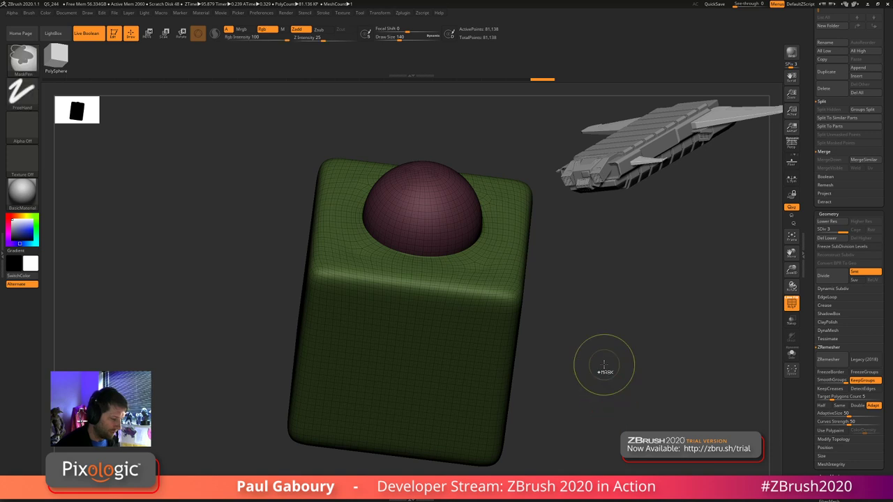
ctrl+drag(605, 366, 638, 429)
ctrl+right_drag(636, 422, 633, 384)
mouse_move(633, 384)
mouse_down()
mouse_move(608, 425)
mouse_move(626, 395)
mouse_up()
key(shift)
key(shift+d)
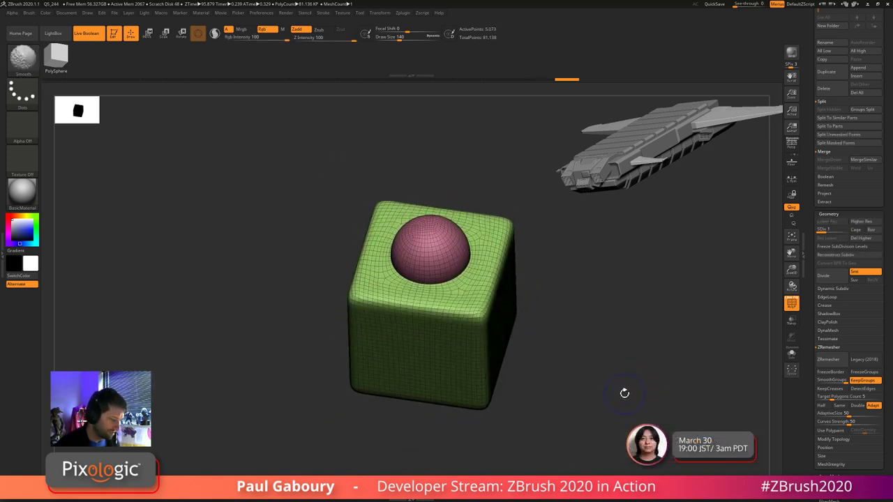
key(d)
key(shift+d)
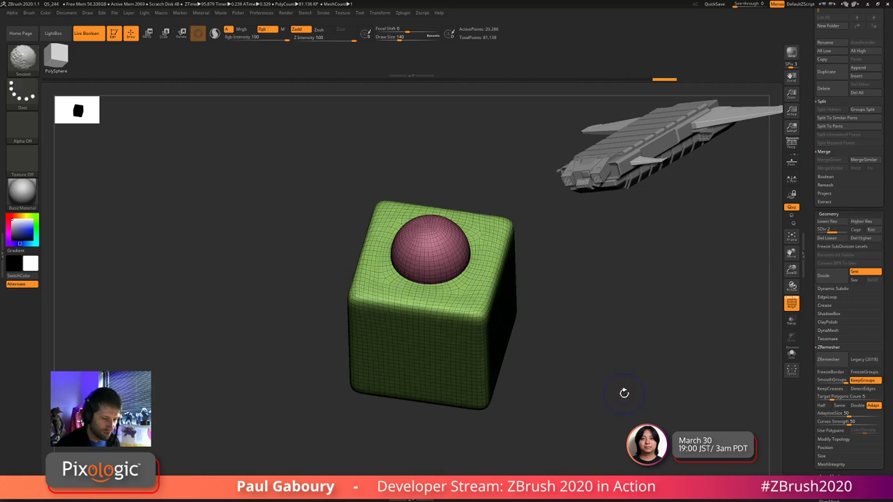
key(d)
key(d)
key(shift+f)
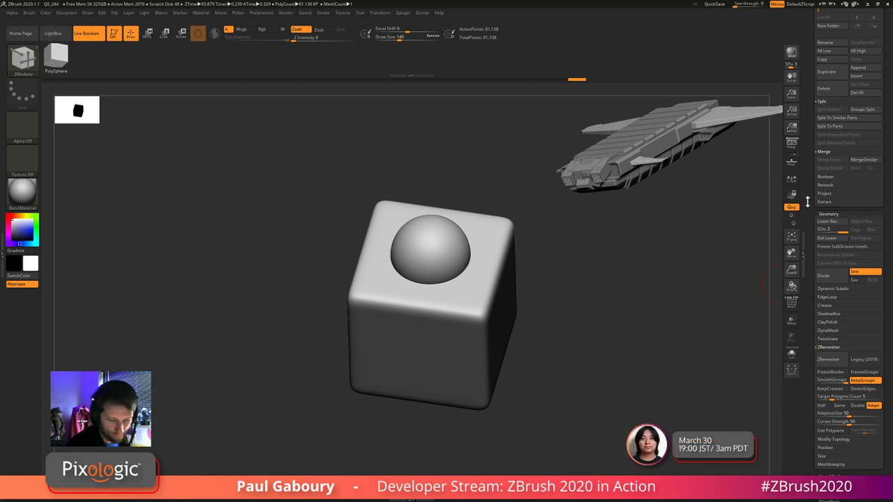
- Switch to the Clean Cockpit Subs tool and examine the ship's cockpit from the side
drag(809, 203, 812, 300)
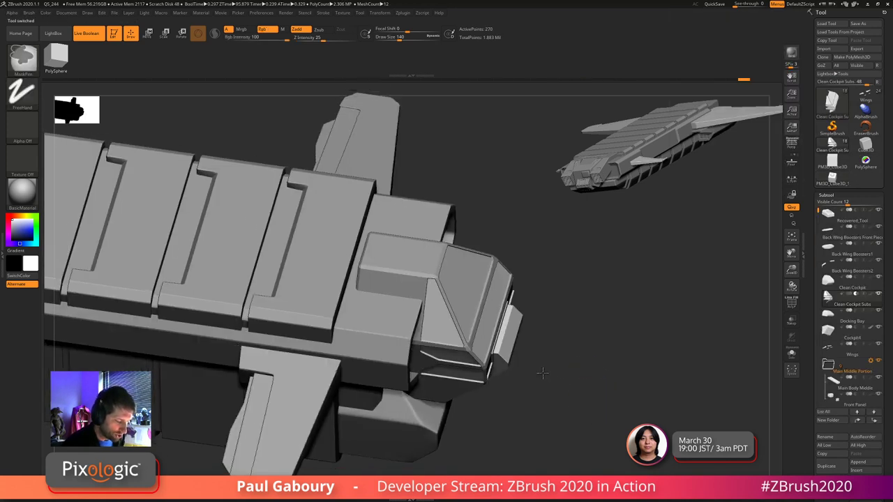
mouse_move(542, 374)
ctrl+right_down()
mouse_move(533, 363)
mouse_move(545, 366)
ctrl+right_up()
drag(545, 367, 500, 314)
ctrl+right_drag(501, 312, 591, 366)
mouse_move(590, 366)
mouse_down()
mouse_move(582, 379)
mouse_move(585, 371)
mouse_up()
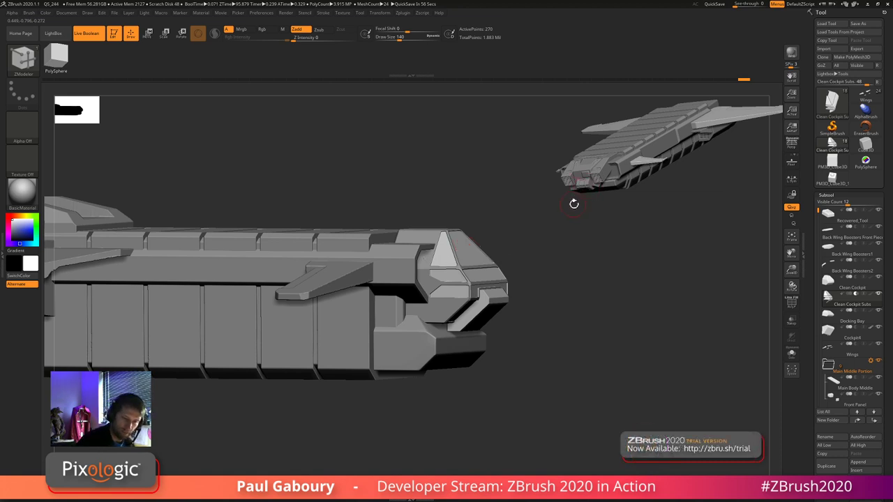
- Switch to the Wings tool and examine the nose vents, front hatch and cockpit panel details up close
click(867, 99)
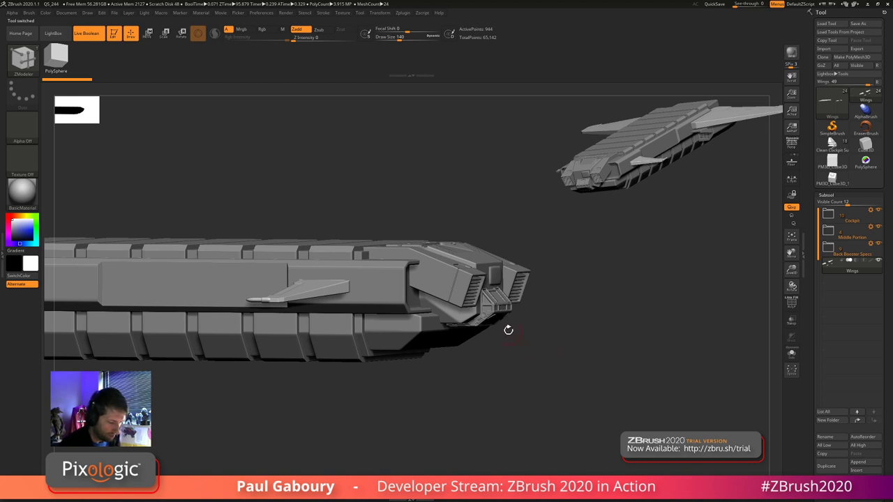
mouse_move(505, 323)
alt+right_down()
mouse_move(479, 303)
mouse_move(517, 352)
mouse_move(573, 393)
mouse_move(597, 398)
alt+right_up()
alt+right_drag(557, 376, 489, 325)
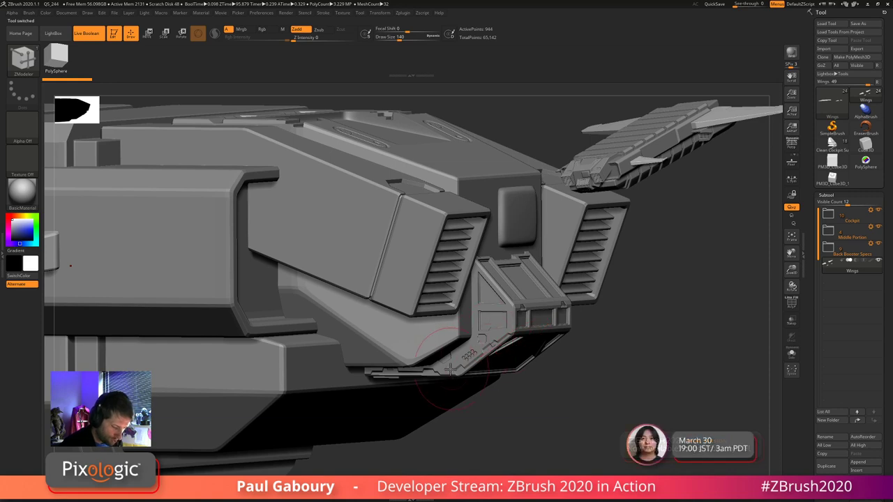
right_drag(551, 326, 534, 314)
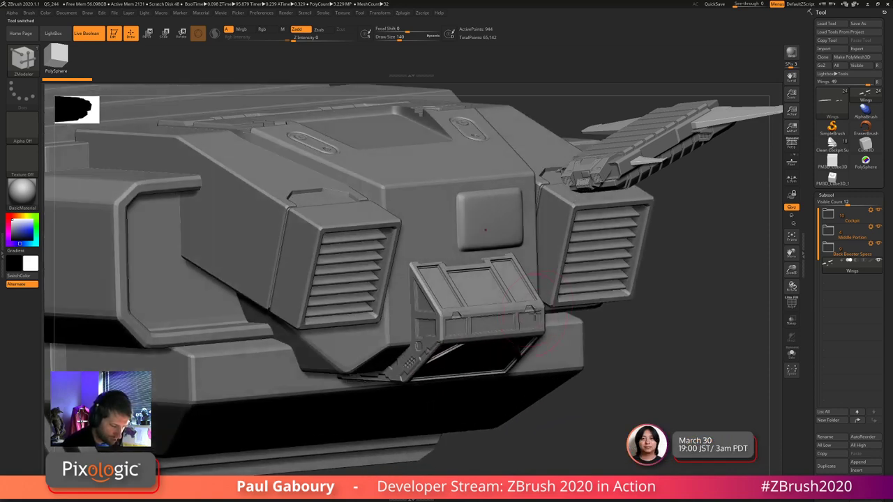
right_drag(622, 370, 619, 391)
right_drag(580, 397, 574, 367)
right_drag(503, 289, 496, 205)
right_drag(498, 256, 604, 361)
alt+right_drag(630, 397, 634, 423)
mouse_move(429, 148)
ctrl+right_down()
mouse_move(425, 125)
mouse_move(428, 143)
mouse_move(300, 197)
ctrl+right_up()
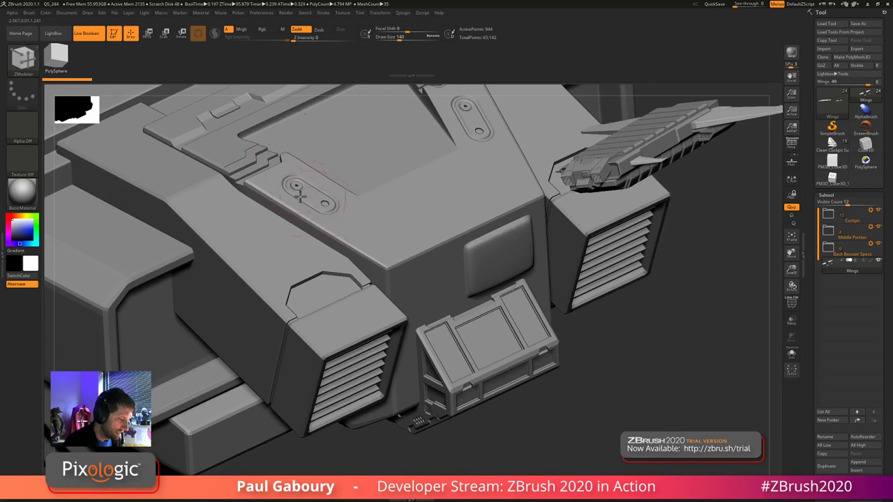
right_drag(493, 181, 651, 396)
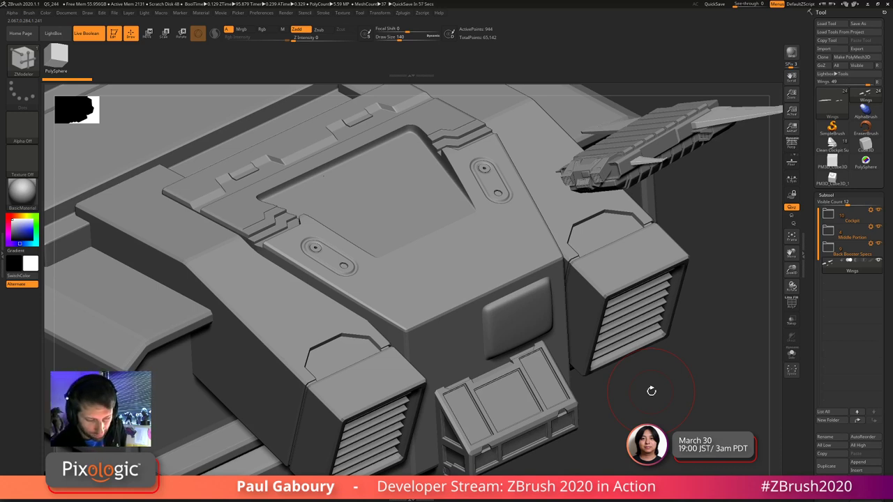
- Switch back to the Clean Cockpit Subs tool, bring the cockpit into view, and set the draw size to 41
click(831, 144)
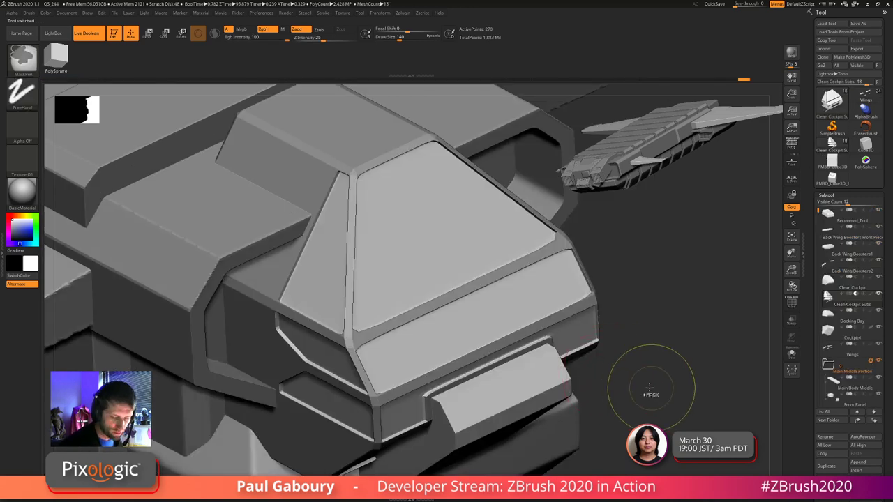
mouse_move(651, 389)
ctrl+right_down()
mouse_move(600, 353)
mouse_move(566, 379)
mouse_move(599, 367)
mouse_move(601, 343)
ctrl+right_up()
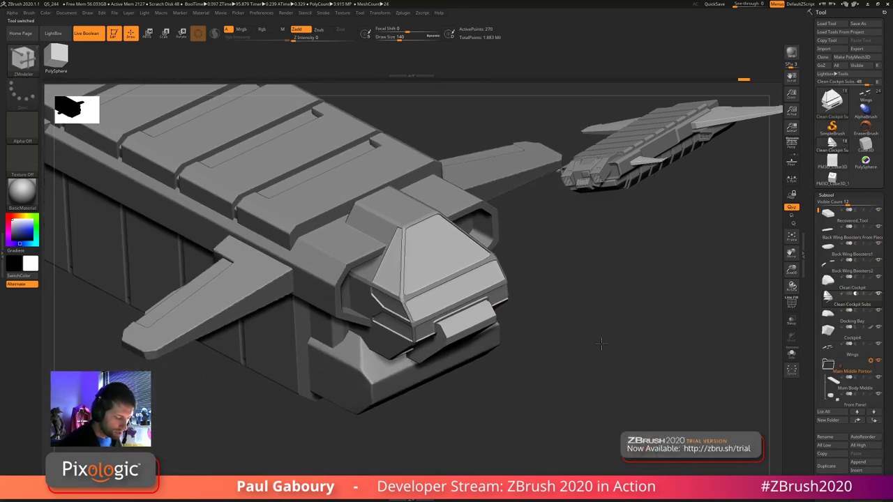
key(f)
key(s)
drag(603, 343, 592, 341)
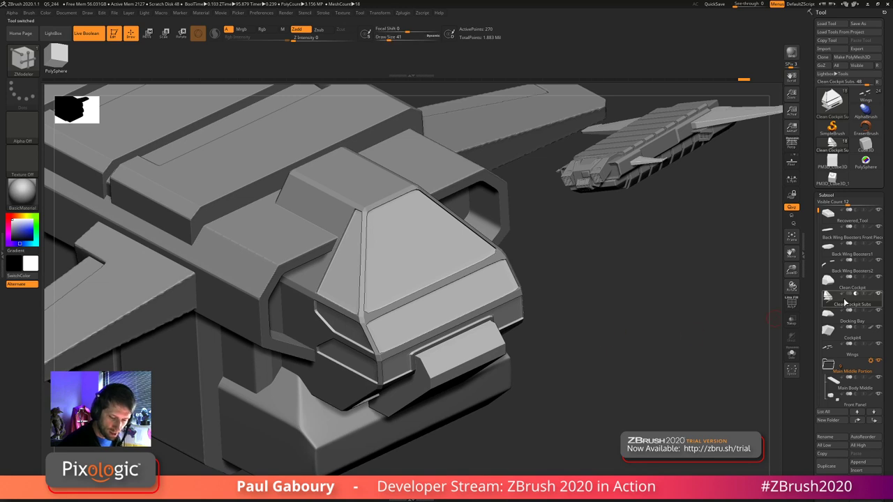
- Rename the Clean Cockpit Subs subtool as Windows Sub
click(838, 439)
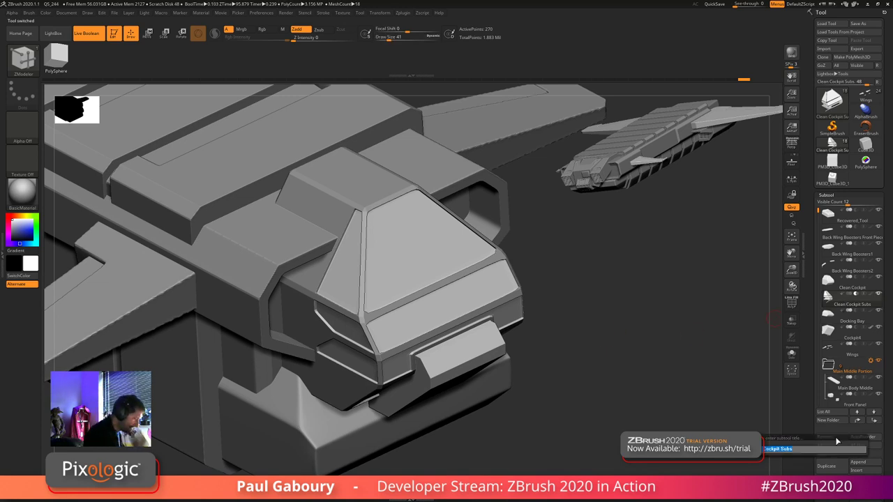
key(BackSpace)
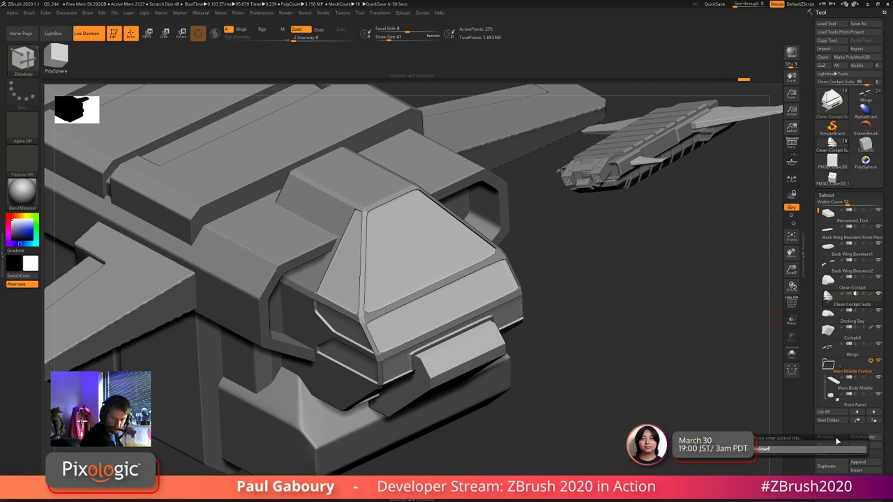
text(Windows Su)
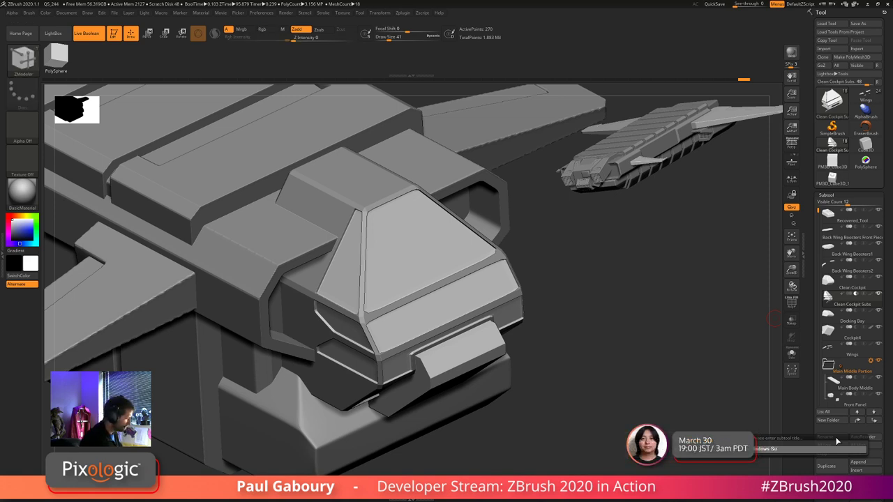
text(b)
key(Return)
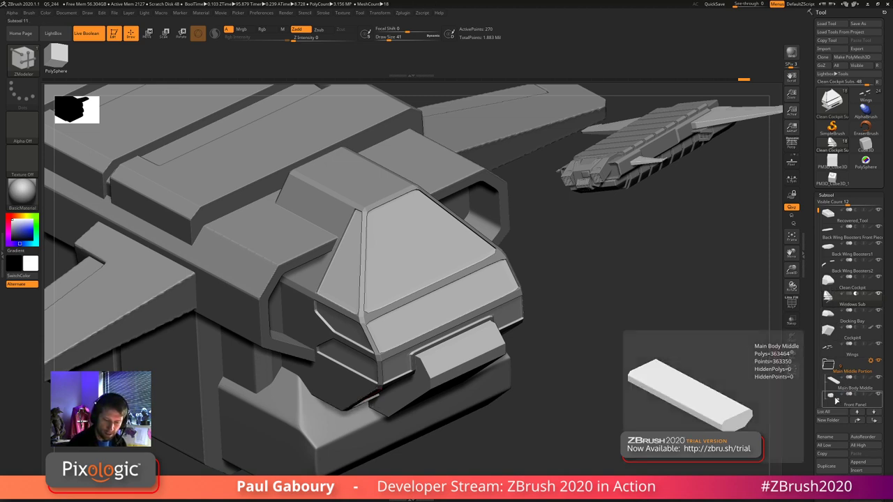
- Insert a Cube3D subtool below Windows Sub and scale it down until it is hidden inside the cockpit
drag(888, 409, 888, 383)
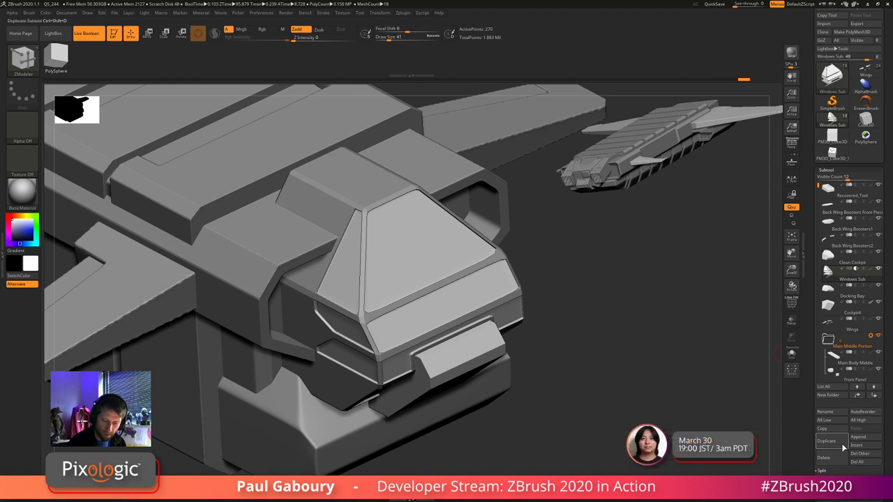
click(866, 446)
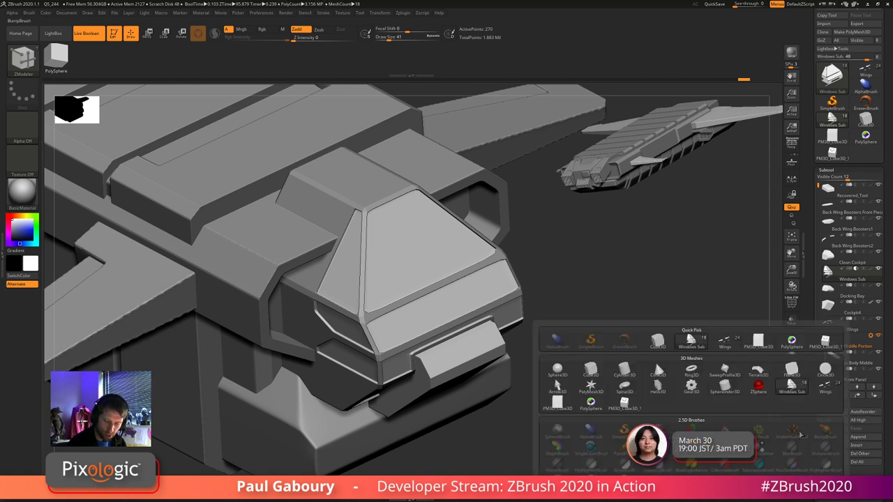
click(590, 374)
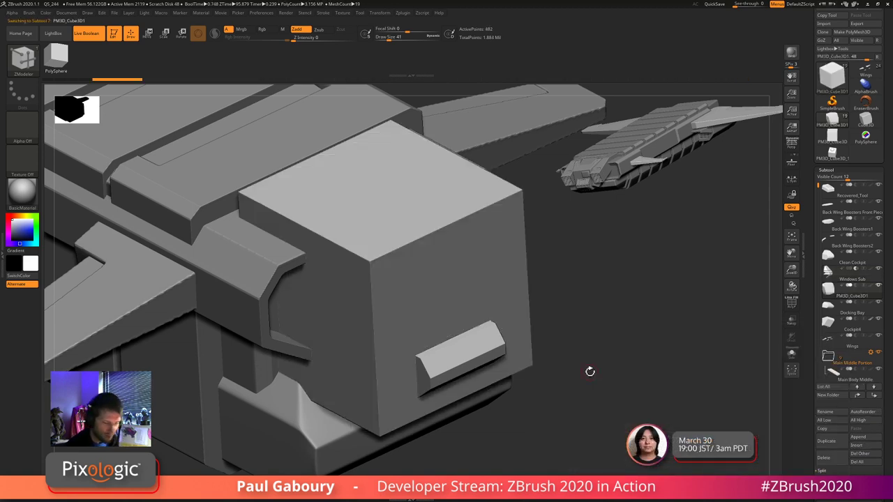
mouse_move(652, 406)
ctrl+right_down()
mouse_move(535, 361)
mouse_move(567, 386)
ctrl+right_up()
key(w)
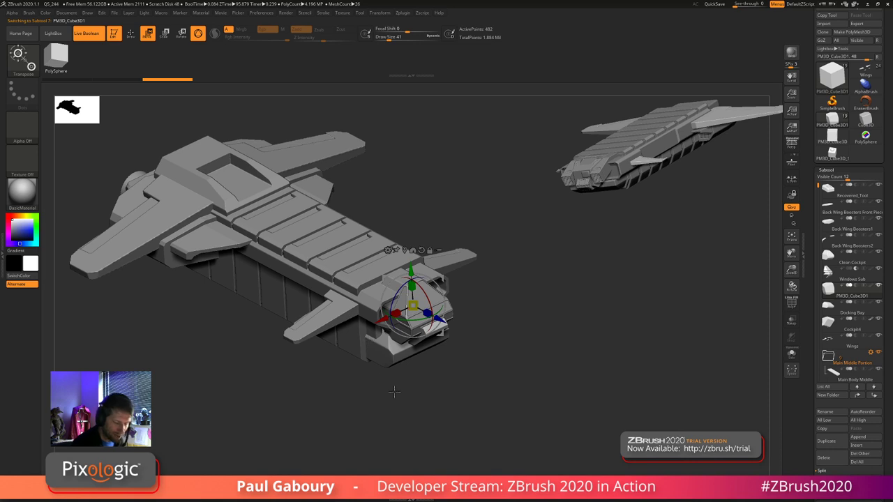
key(q)
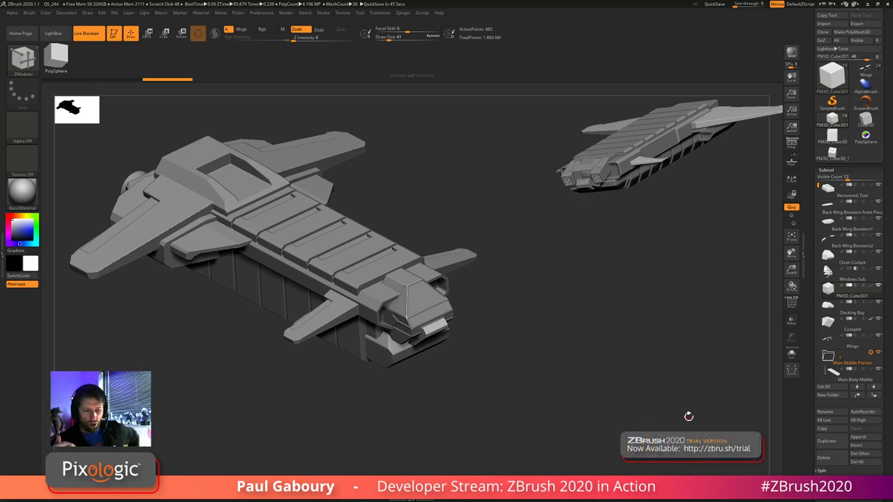
- With the inserted cube selected, activate the cockpit subtools for multi-transpose by enclosing the ship's nose in a side view
click(827, 269)
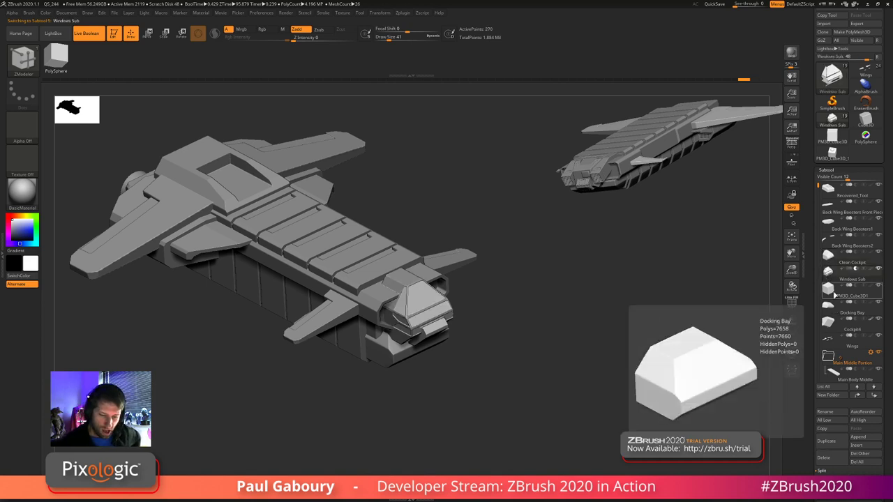
click(827, 293)
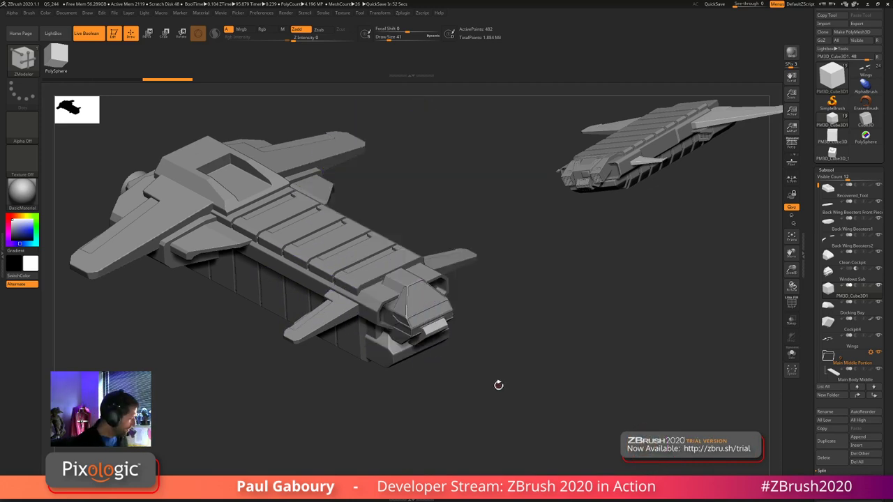
key(w)
right_drag(492, 396, 534, 340)
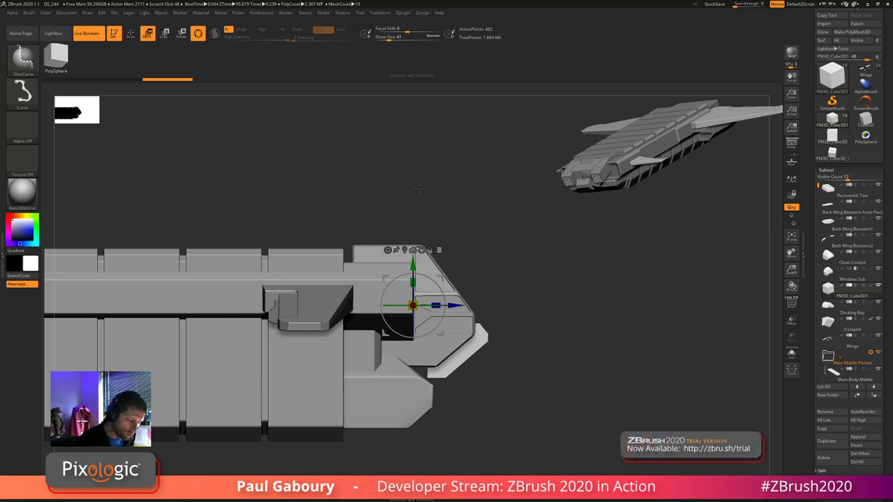
ctrl+shift+drag(423, 195, 505, 325)
mouse_move(575, 379)
mouse_down()
mouse_move(554, 397)
mouse_move(567, 374)
mouse_up()
ctrl+right_drag(577, 398, 564, 378)
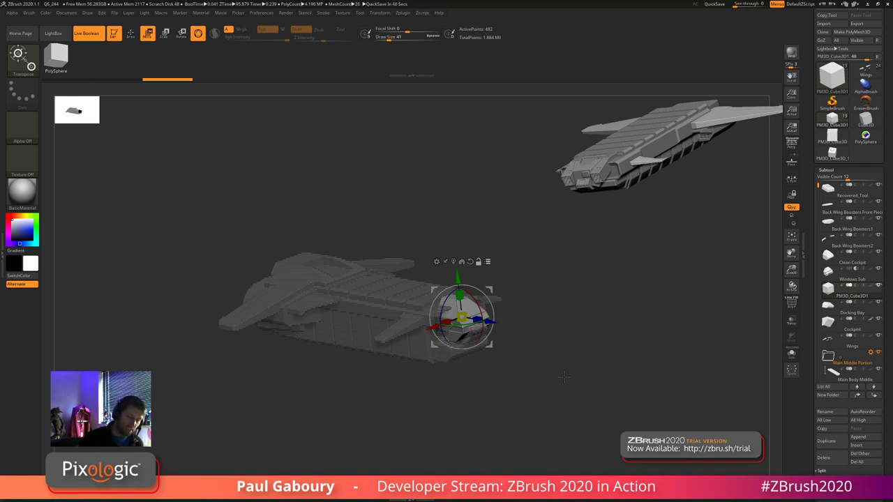
drag(489, 322, 583, 367)
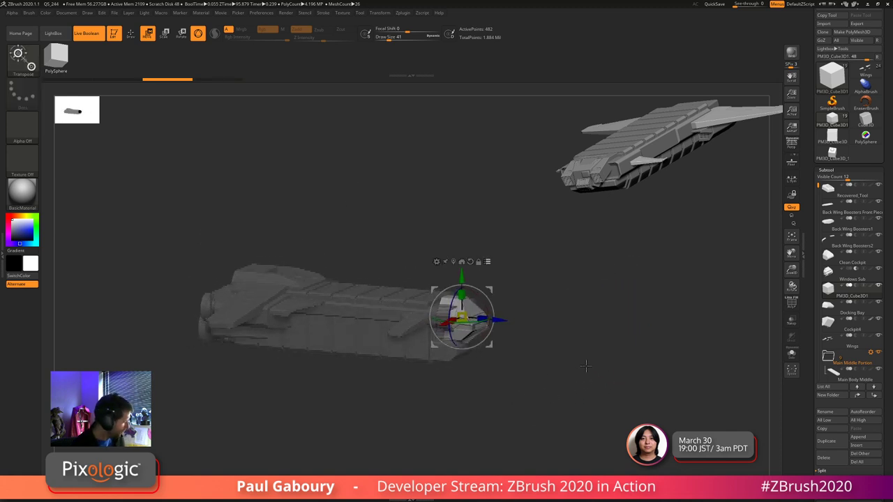
- Group the activated cockpit subtools in a new folder named Bridge, accepting the folder creation always until the next restart
key(ctrl+f)
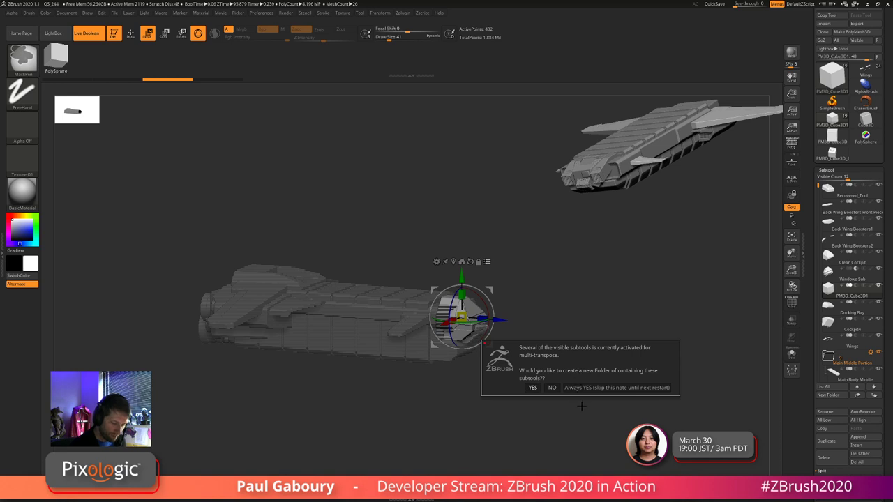
click(575, 388)
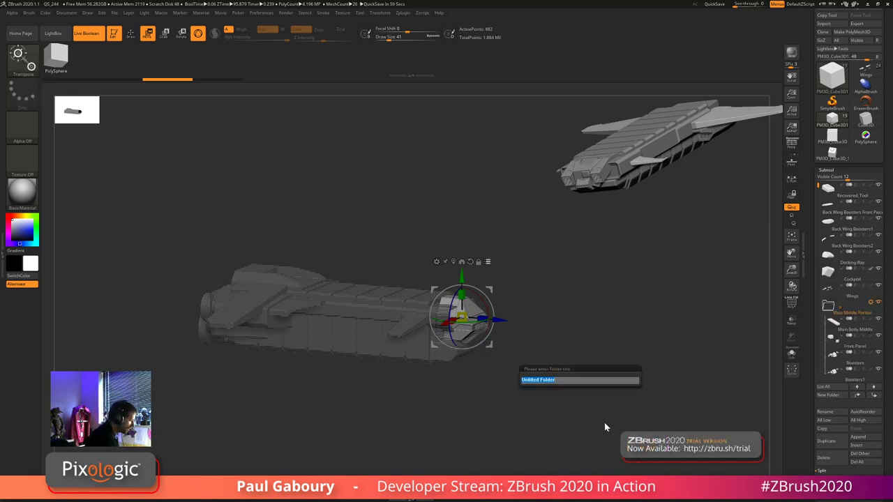
text(Bridge)
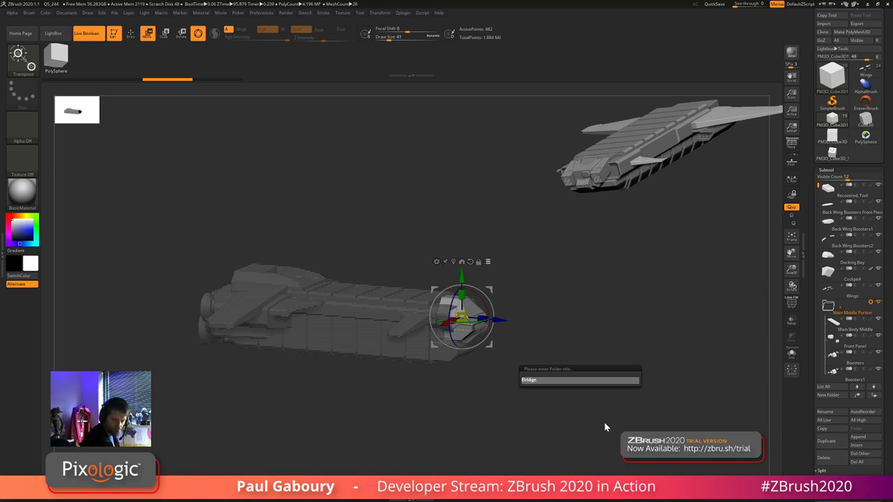
key(Return)
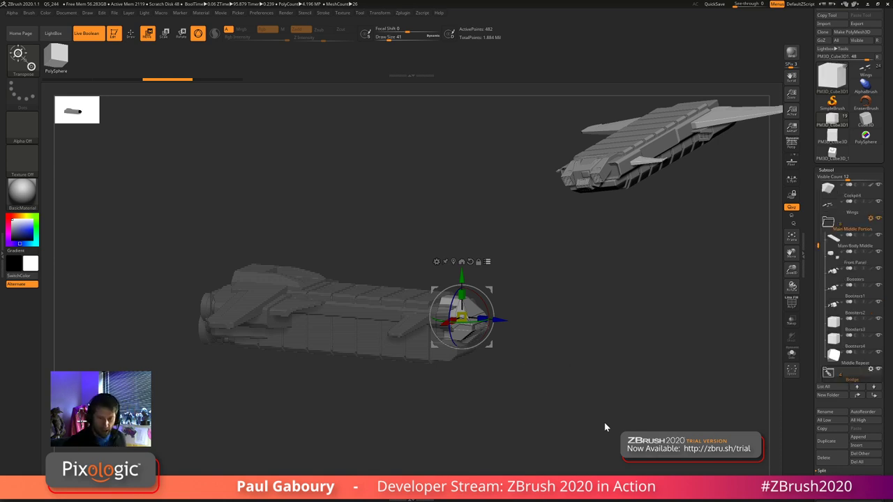
- Open the Bridge folder to review its subtools and switch off multi-subtool transposing
scroll(837, 314, down, 3)
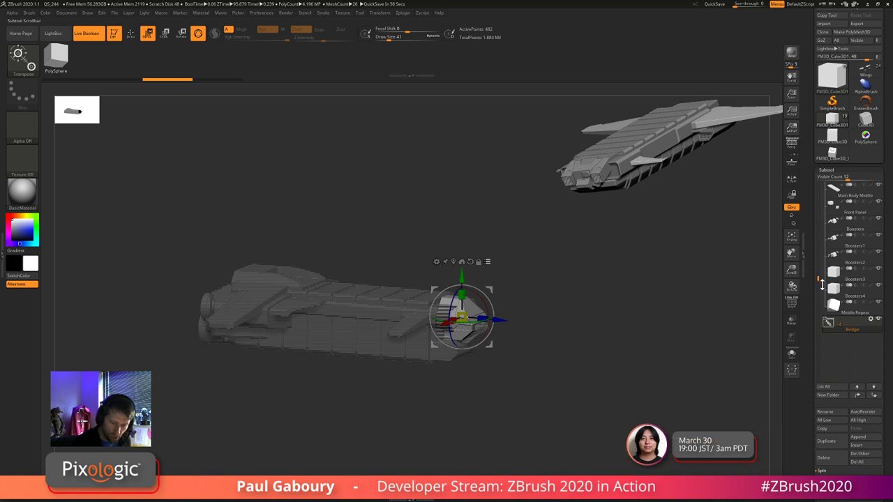
click(829, 326)
drag(818, 270, 819, 279)
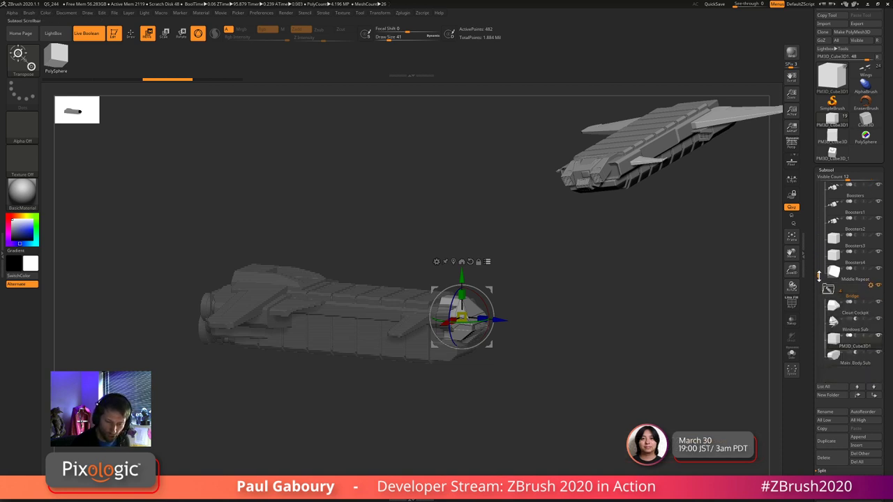
mouse_move(842, 365)
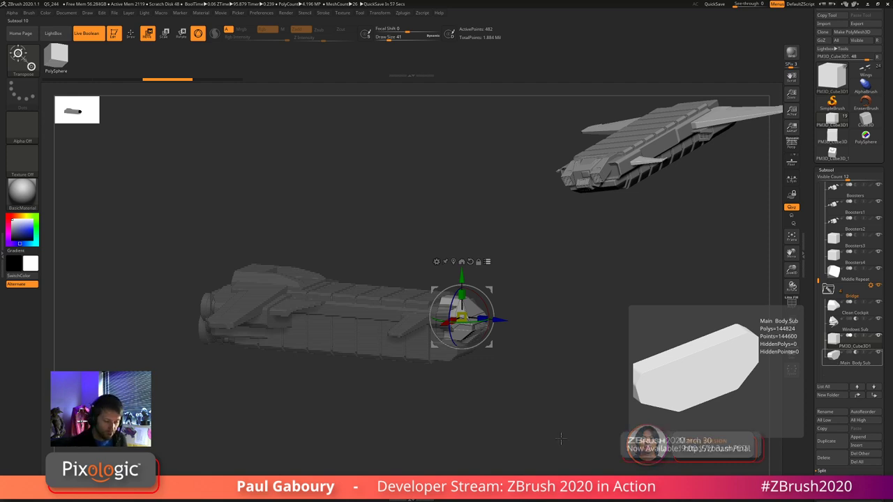
click(487, 261)
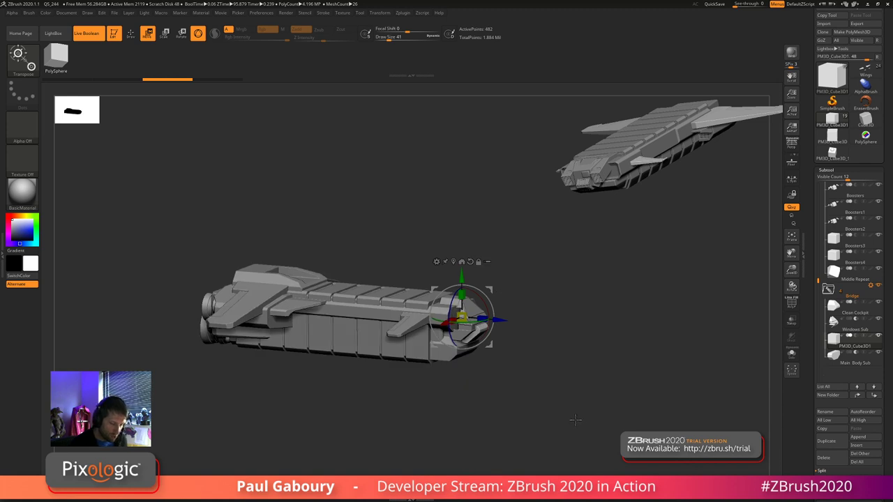
right_drag(584, 427, 578, 420)
key(q)
ctrl+right_drag(566, 372, 646, 394)
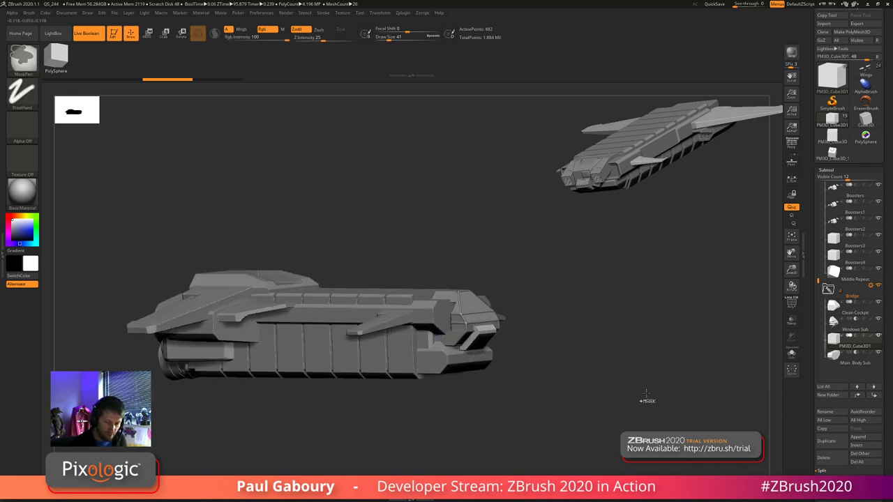
- Try Transpose Set on the Bridge folder's subtools, then switch multi-subtool transposing off again
click(871, 286)
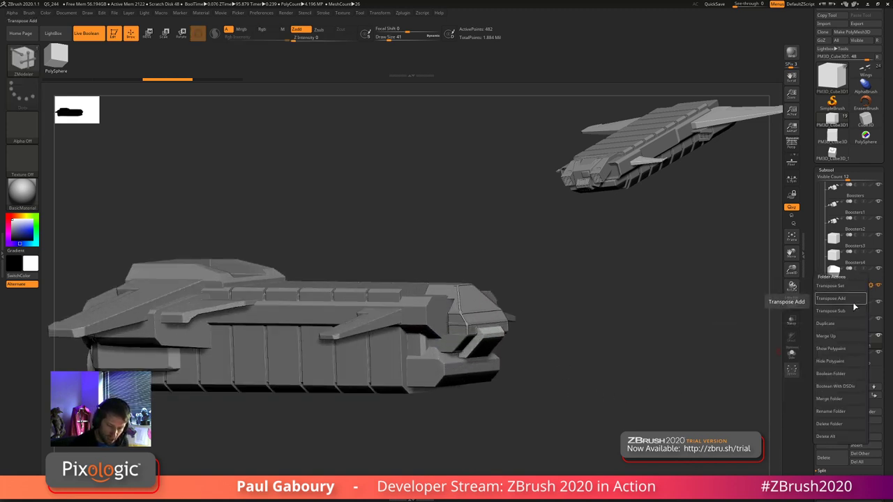
click(853, 298)
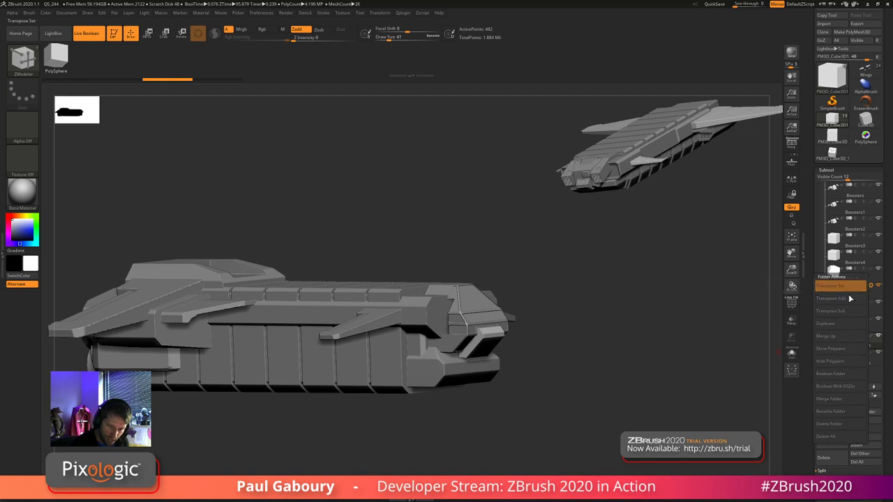
mouse_move(493, 317)
mouse_down()
mouse_move(626, 317)
mouse_move(493, 317)
mouse_up()
key(ctrl+z)
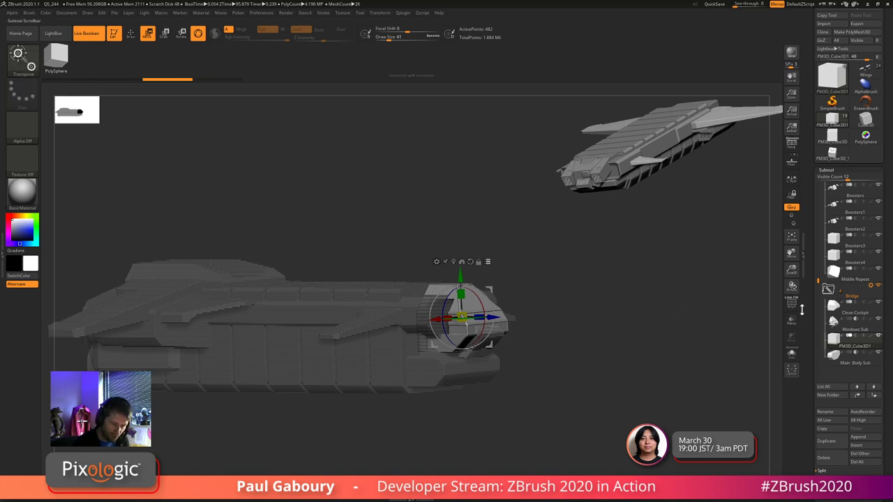
click(487, 262)
mouse_move(578, 399)
mouse_down()
mouse_move(578, 406)
mouse_move(582, 395)
mouse_up()
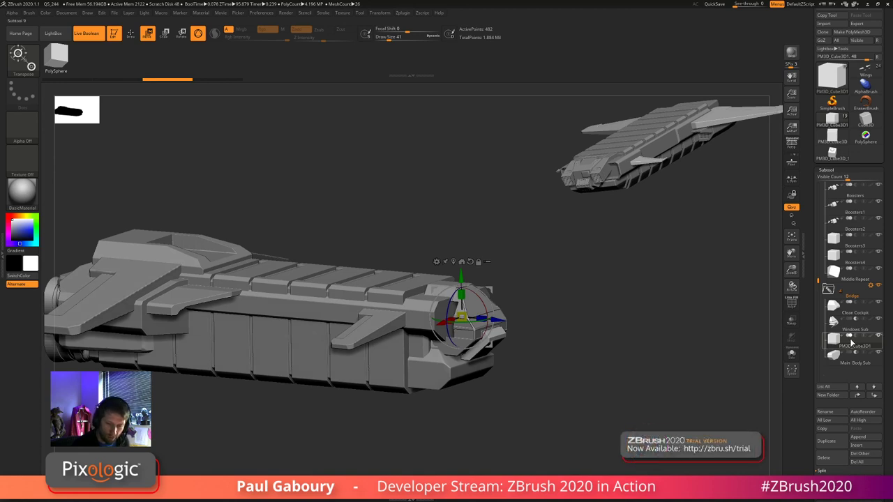
- Shrink the inserted cube further inside the cockpit and check it in Solo mode with the polyframe turned on
mouse_move(850, 347)
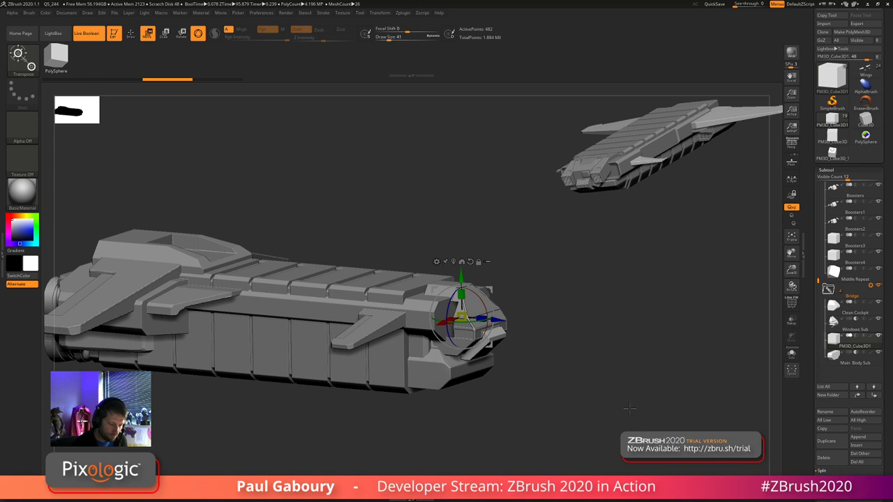
key(q)
key(w)
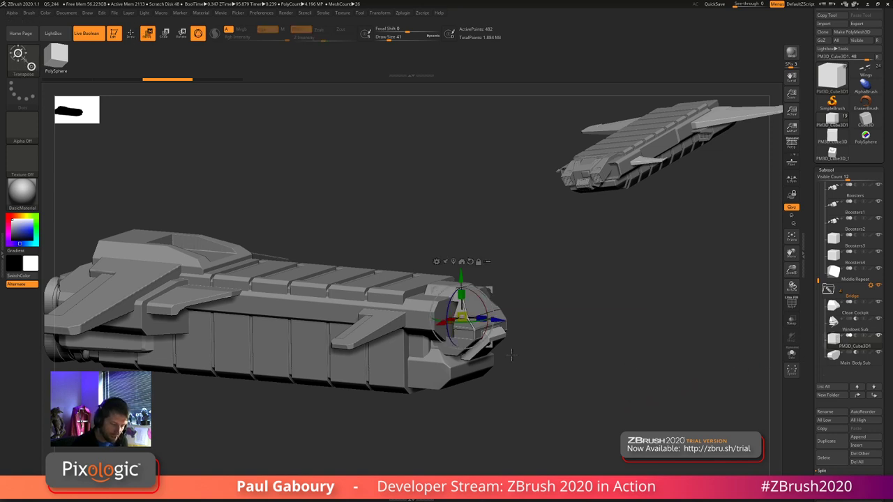
drag(449, 322, 461, 318)
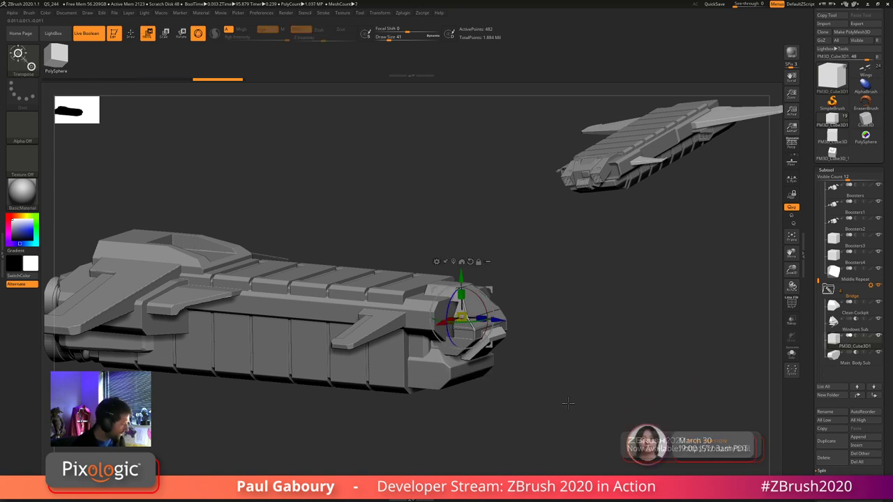
key(shift+f)
click(792, 354)
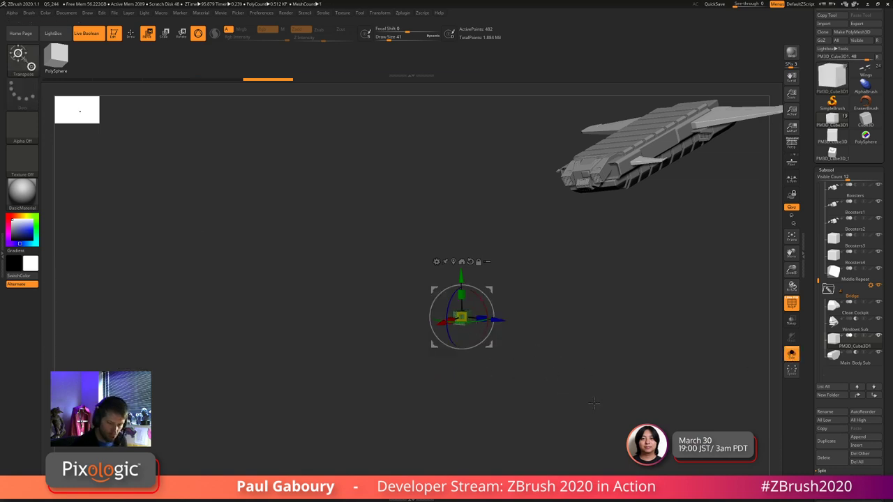
key(space)
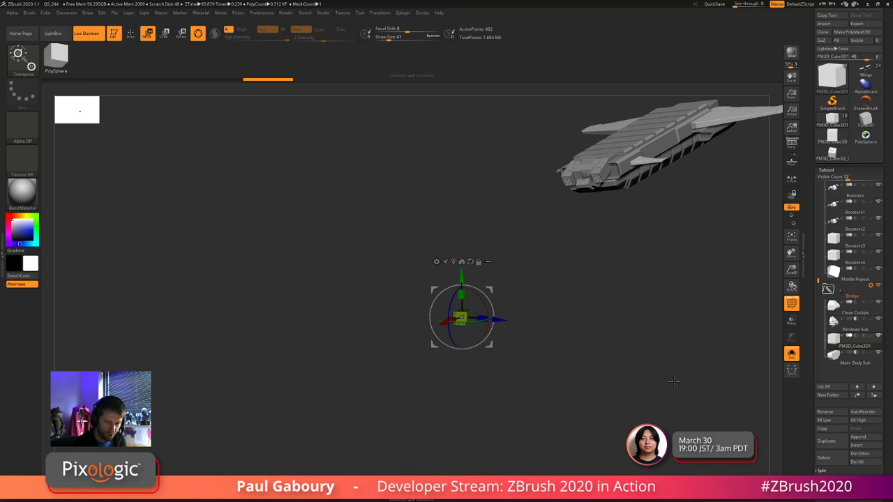
- Move the Main Body Sub subtool out of the Bridge folder to just below Boosters2 in the Main Middle Portion folder
click(834, 357)
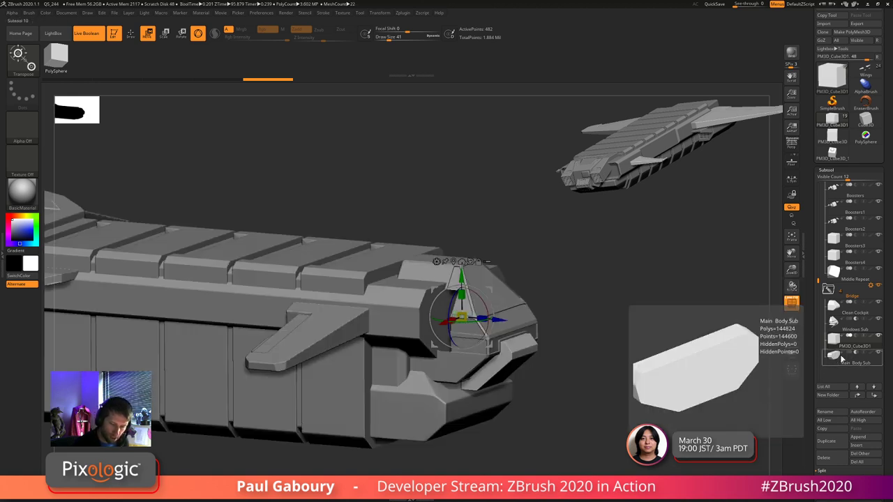
drag(833, 362, 849, 237)
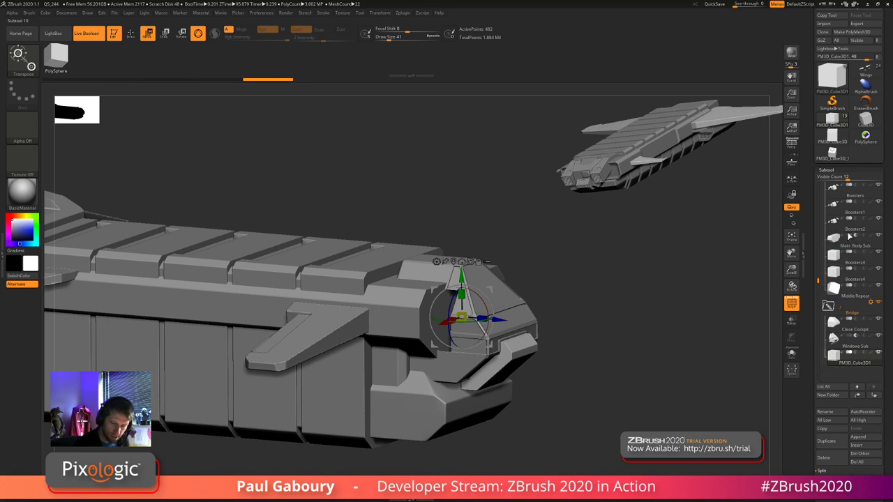
drag(639, 361, 643, 351)
key(q)
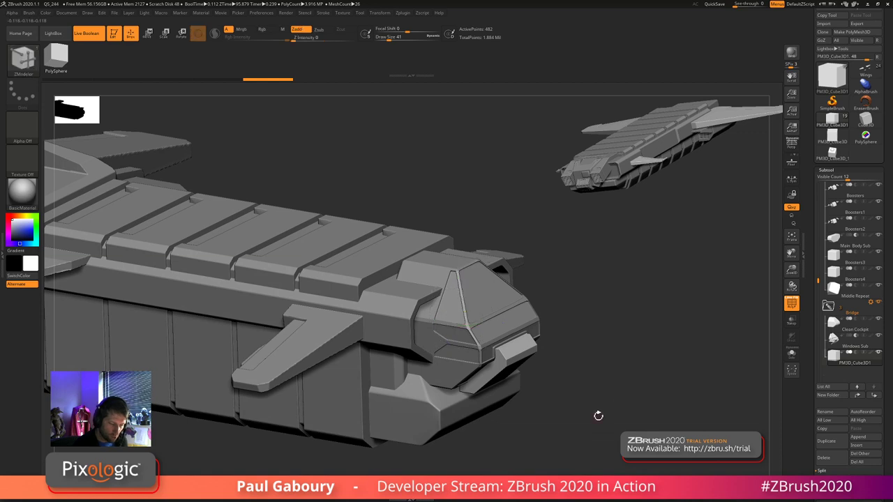
- Rename the cube subtool in the Bridge folder to Bridge Sub Details
drag(598, 414, 622, 394)
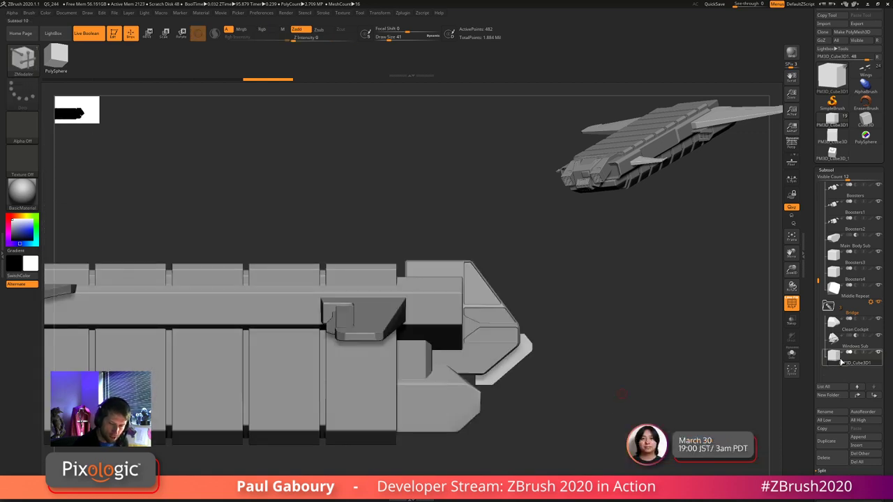
click(836, 412)
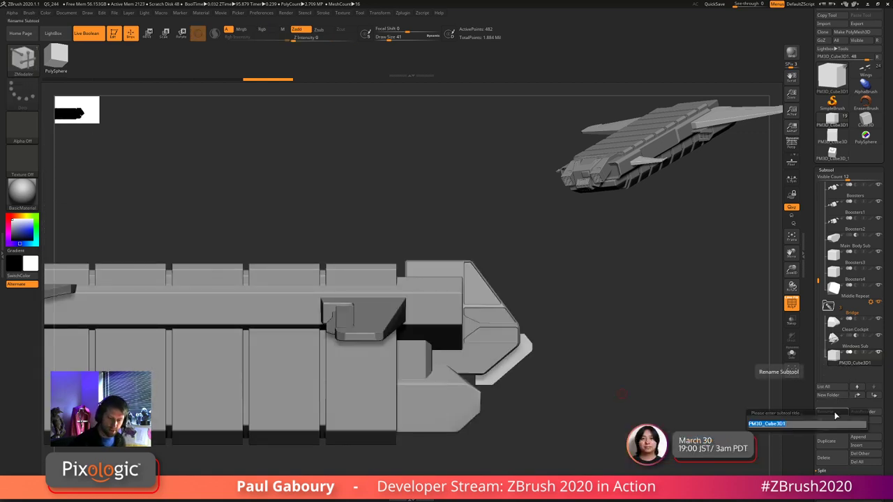
text(Bri)
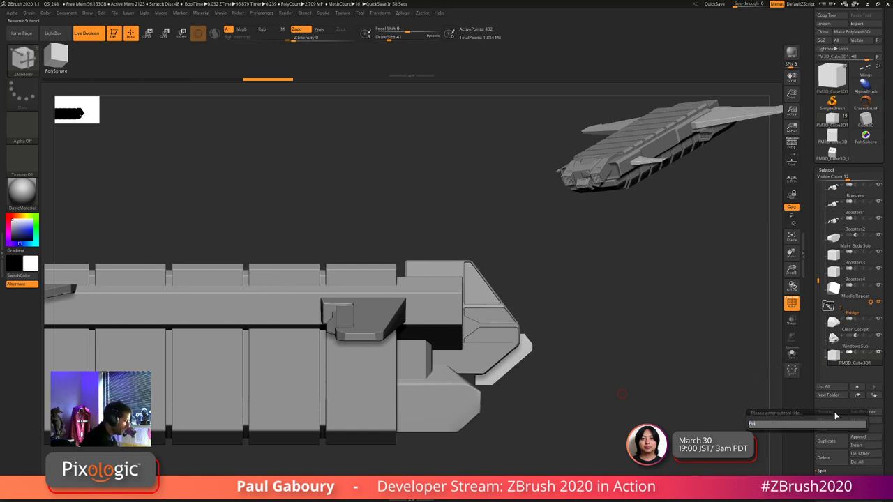
text(dge)
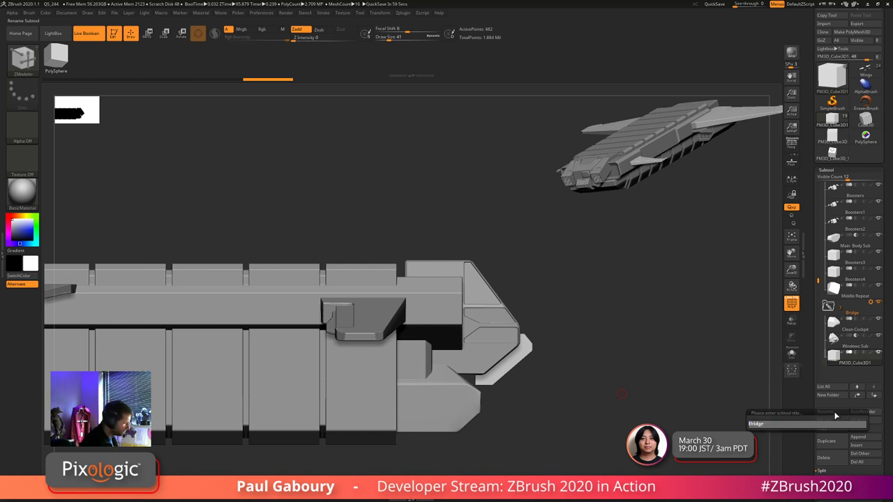
text( De)
key(BackSpace)
key(BackSpace)
key(BackSpace)
key(BackSpace)
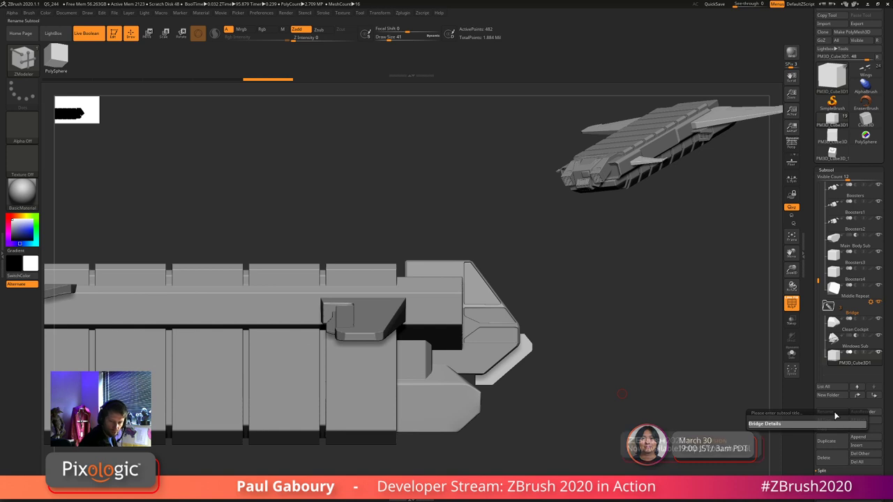
text(Sub Def)
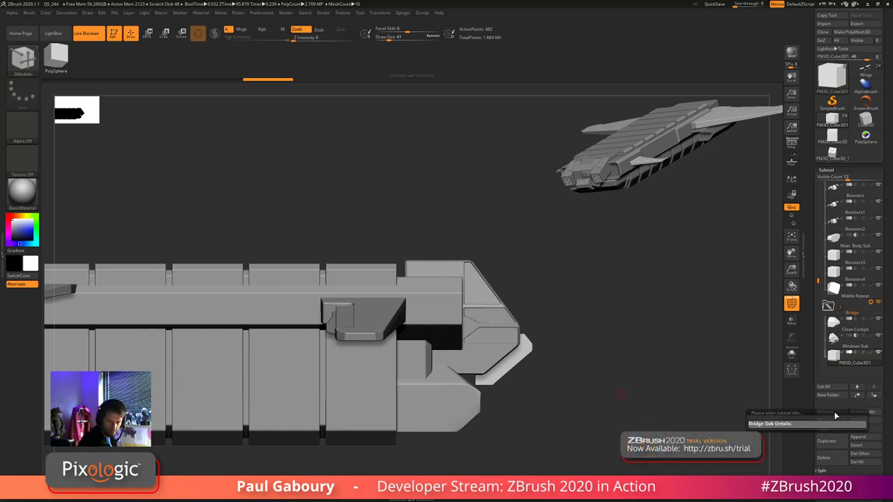
key(Return)
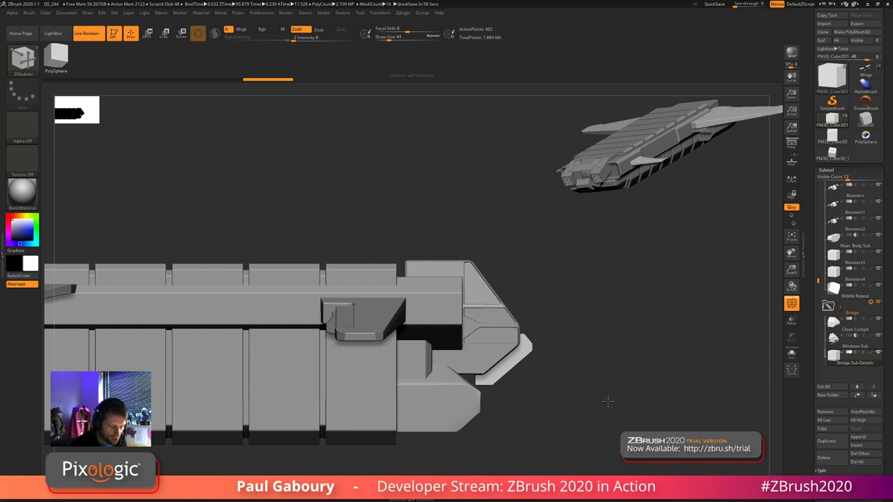
- Choose the IMM Boolean brush and insert a Blade01 along the slanted lower front edge of the cockpit's side
drag(608, 401, 606, 385)
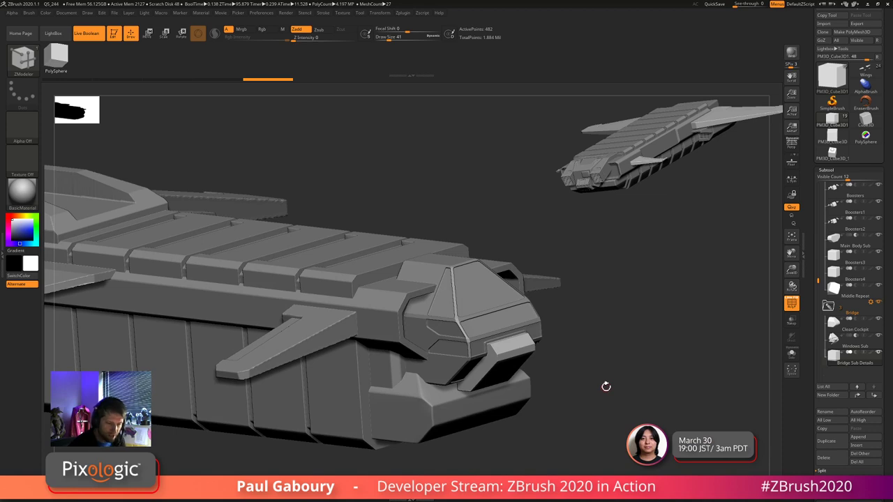
right_drag(452, 371, 444, 370)
key(b)
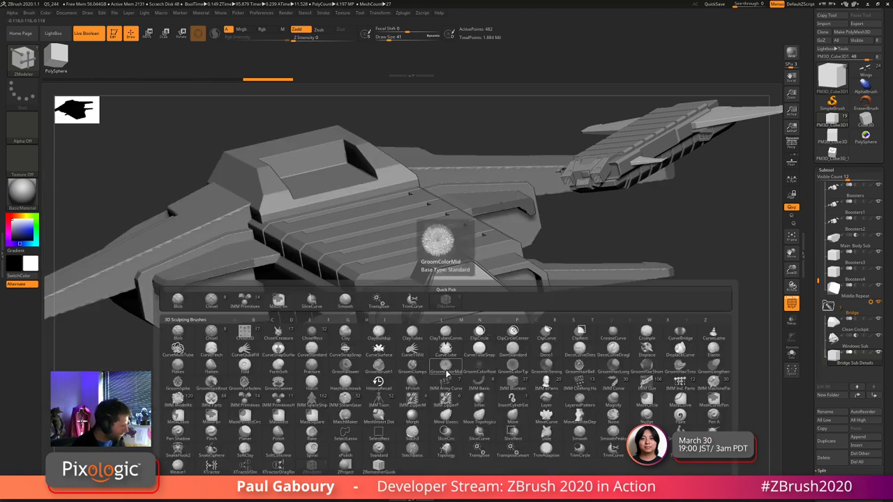
key(i)
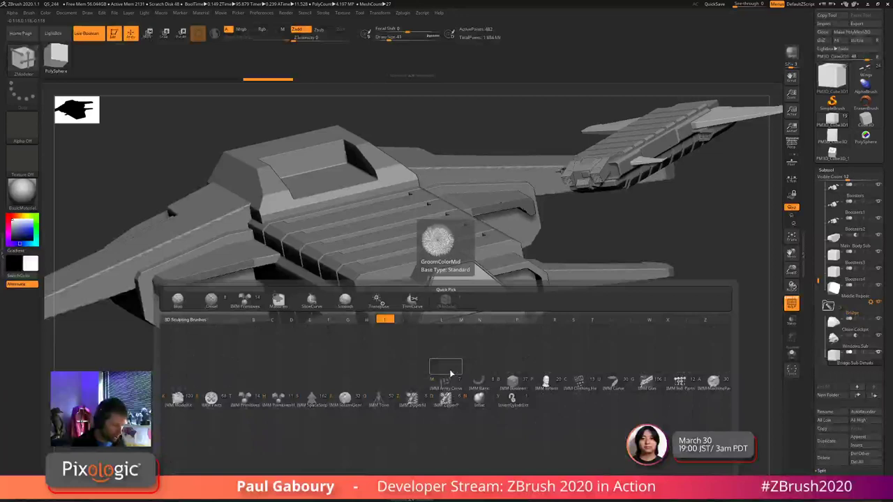
click(513, 385)
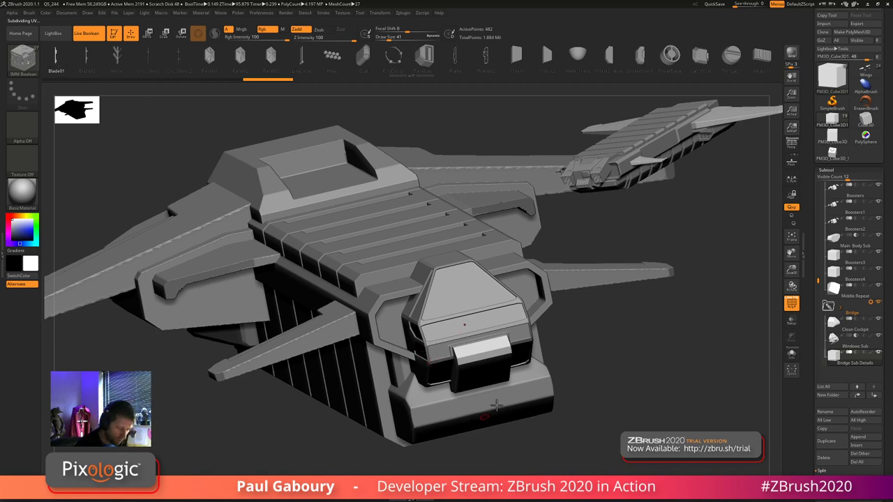
right_drag(500, 402, 507, 397)
ctrl+right_drag(493, 357, 509, 382)
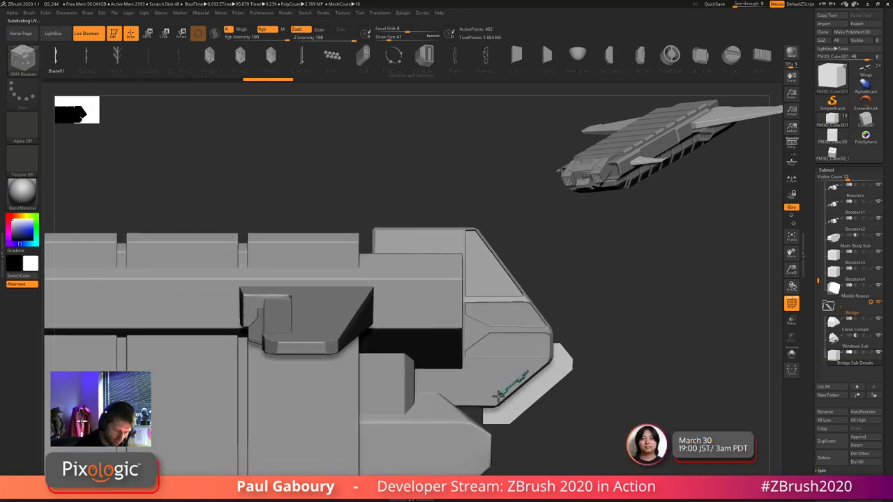
drag(492, 405, 491, 403)
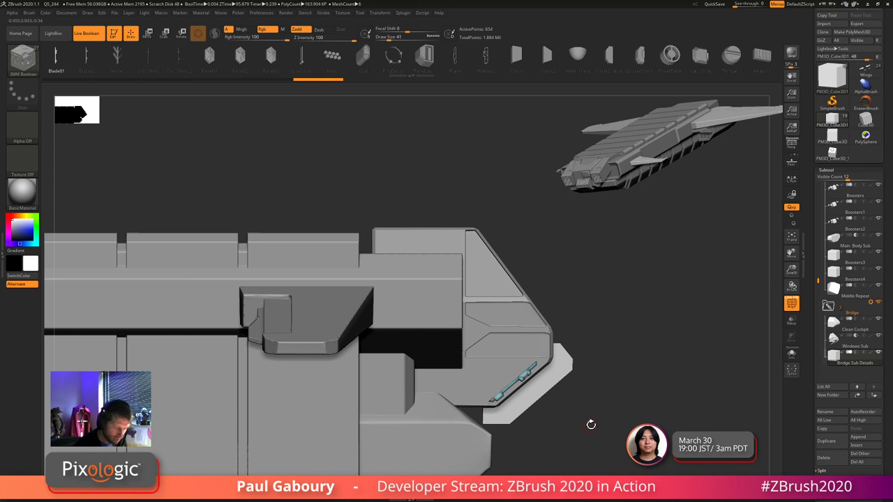
- Toggle the polyframe display and move the Blade01 insert outward onto the cockpit's slanted lower edge
key(shift+f)
ctrl+right_drag(586, 427, 605, 462)
key(w)
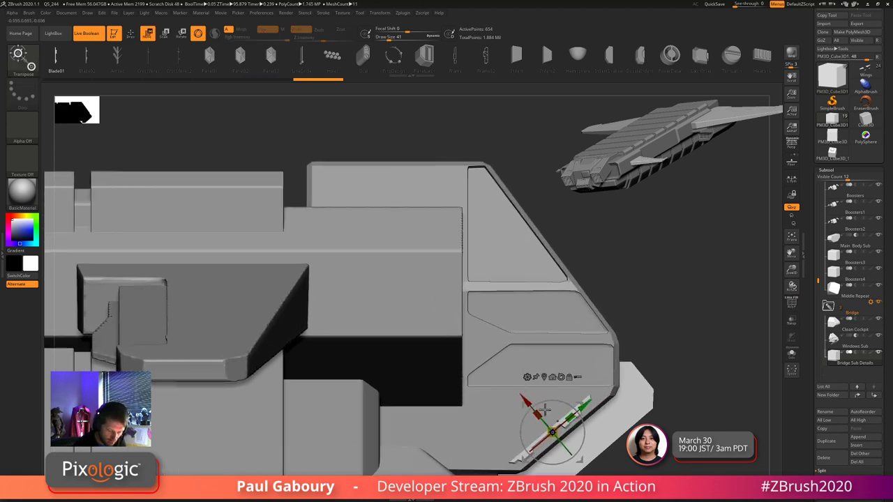
drag(526, 402, 533, 407)
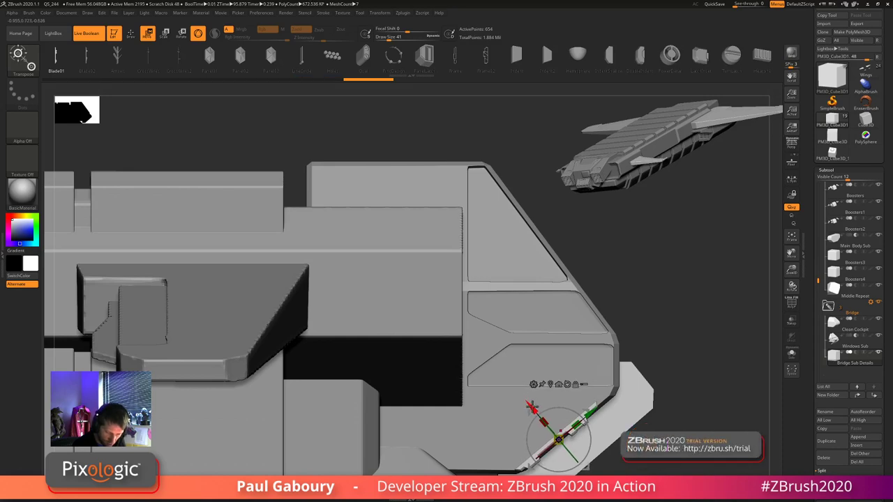
mouse_move(682, 470)
ctrl+right_down()
mouse_move(671, 436)
mouse_move(592, 435)
mouse_move(645, 440)
mouse_move(646, 460)
mouse_move(620, 426)
ctrl+right_up()
key(ctrl)
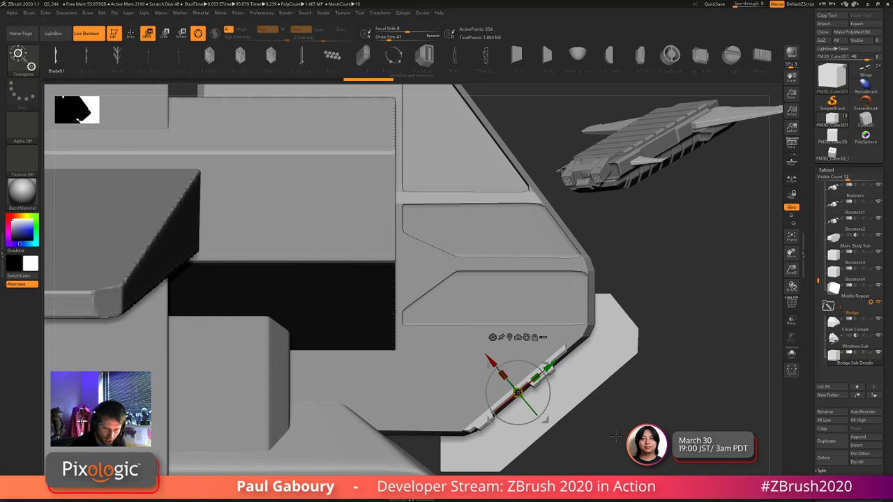
- Set Bridge Sub Details to subtraction, and flip and shift the Blade01 insert so it cuts into the cockpit's slanted edge
click(855, 358)
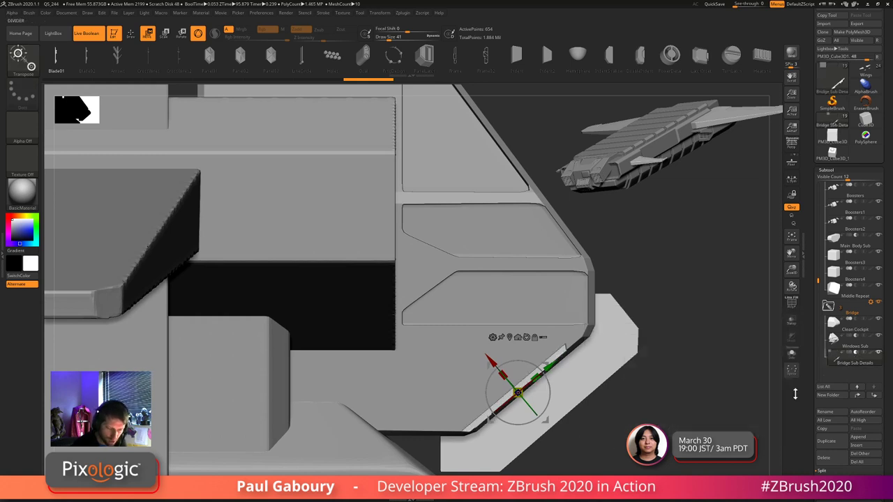
drag(493, 360, 493, 347)
mouse_move(609, 412)
ctrl+right_down()
mouse_move(608, 425)
mouse_move(600, 420)
ctrl+right_up()
drag(552, 412, 480, 377)
drag(529, 431, 528, 429)
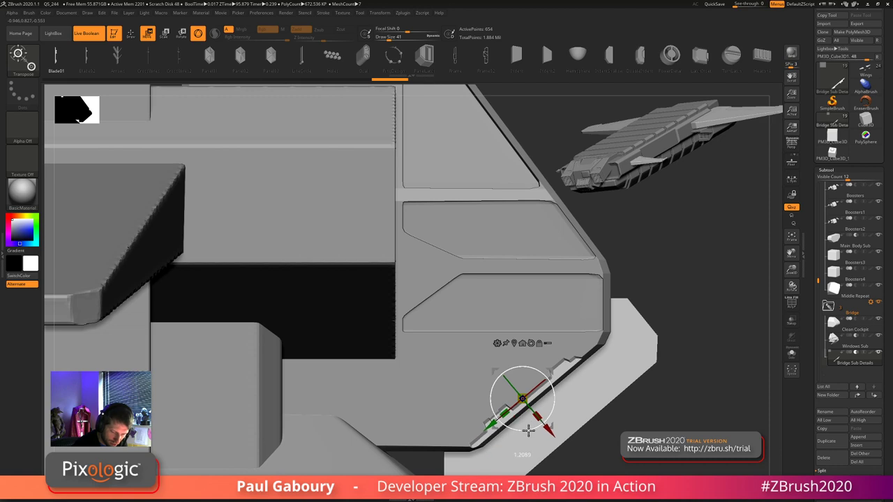
ctrl+right_drag(616, 428, 599, 437)
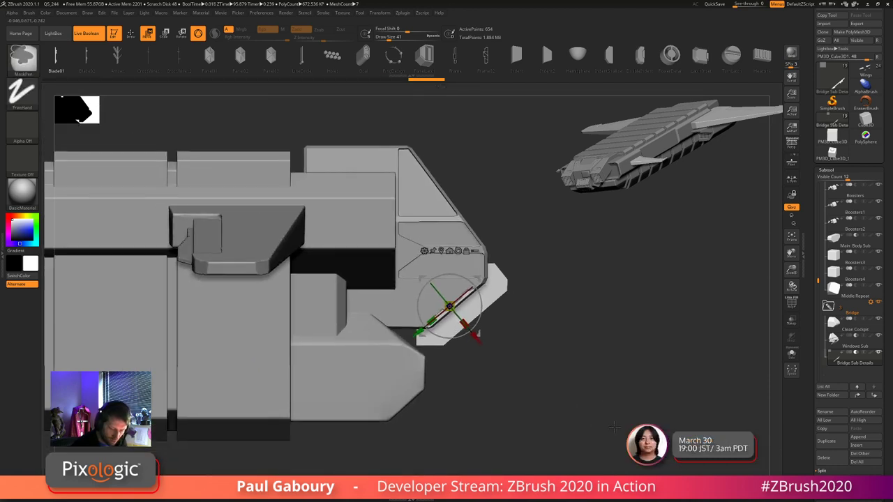
mouse_move(598, 437)
mouse_down()
mouse_move(577, 422)
mouse_move(592, 423)
mouse_move(584, 423)
mouse_move(607, 443)
mouse_up()
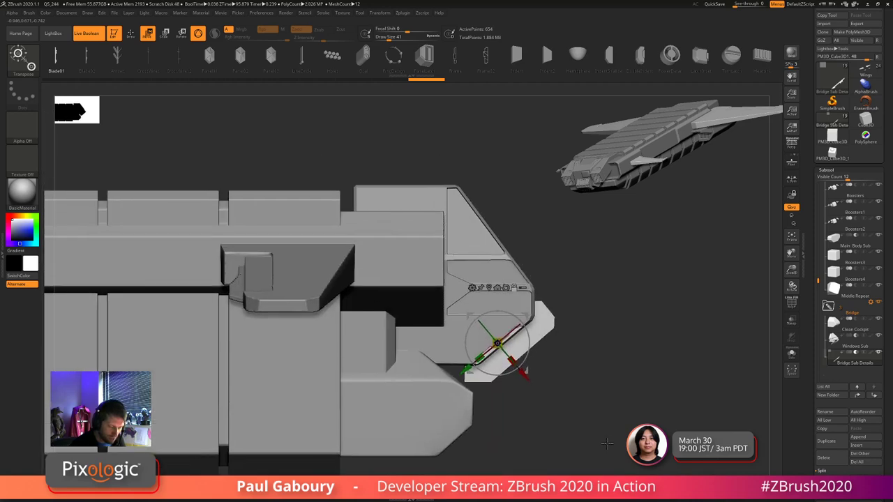
ctrl+right_drag(550, 397, 550, 412)
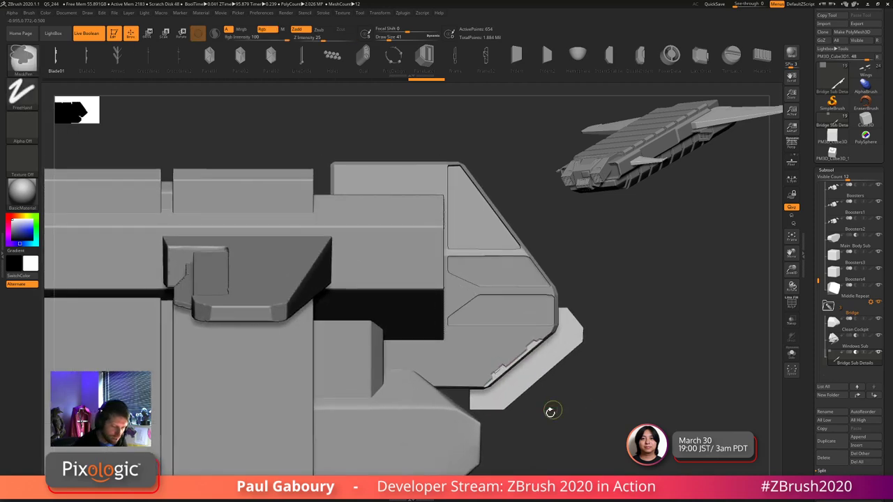
- Insert a Blade02 along the cockpit's horizontal bottom edge and move it down so it notches that edge
click(519, 306)
key(q)
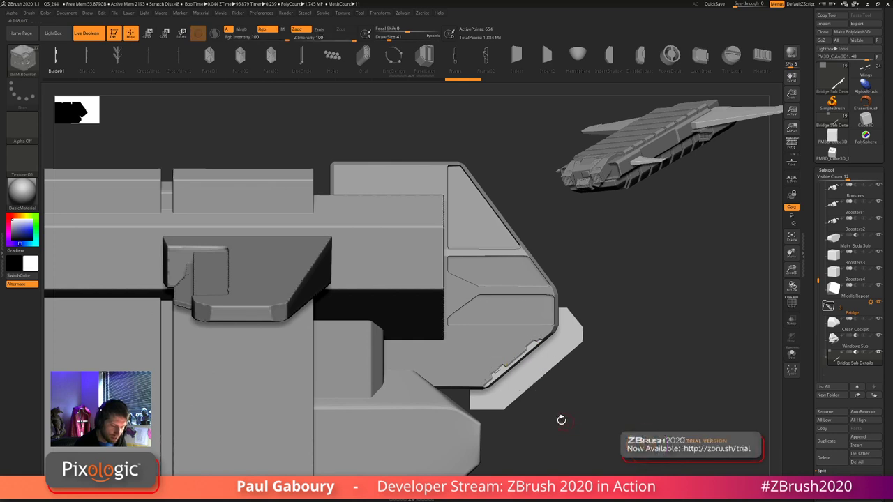
click(87, 60)
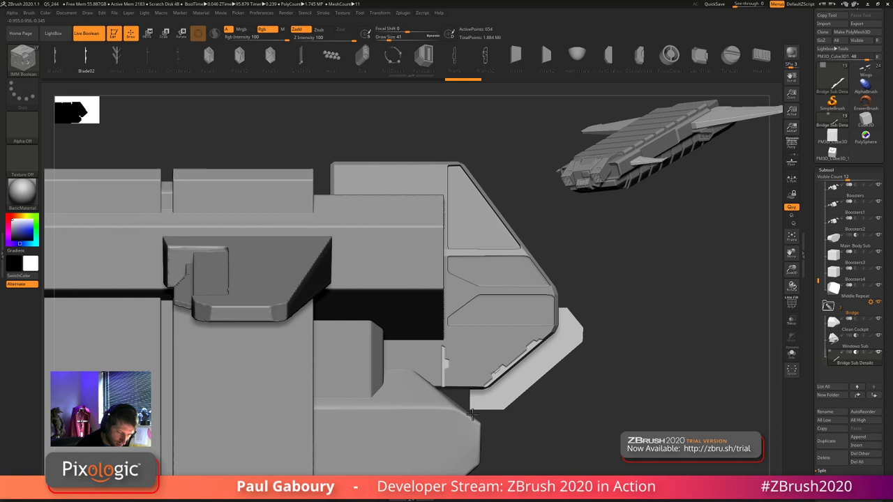
key(w)
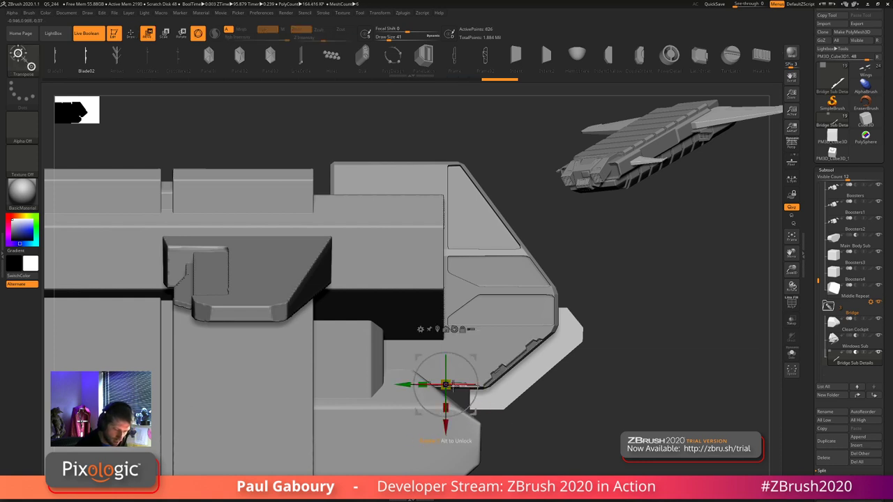
drag(444, 430, 447, 469)
key(q)
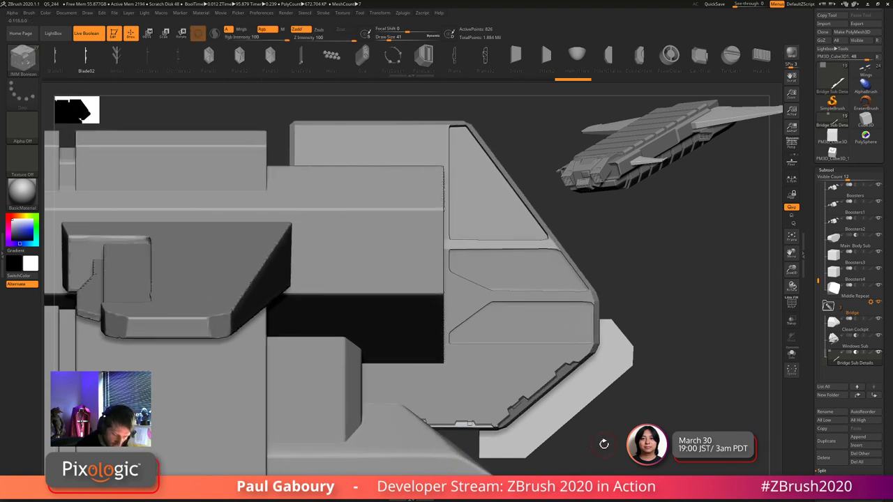
- Insert the Holes mesh on the cockpit's lower side panel, just above the slanted edge
ctrl+right_drag(604, 444, 553, 418)
mouse_move(552, 417)
alt+mouse_down()
mouse_move(563, 416)
mouse_move(562, 424)
mouse_move(492, 424)
mouse_move(563, 419)
alt+mouse_up()
mouse_move(531, 361)
mouse_down()
mouse_move(535, 379)
mouse_move(542, 374)
mouse_up()
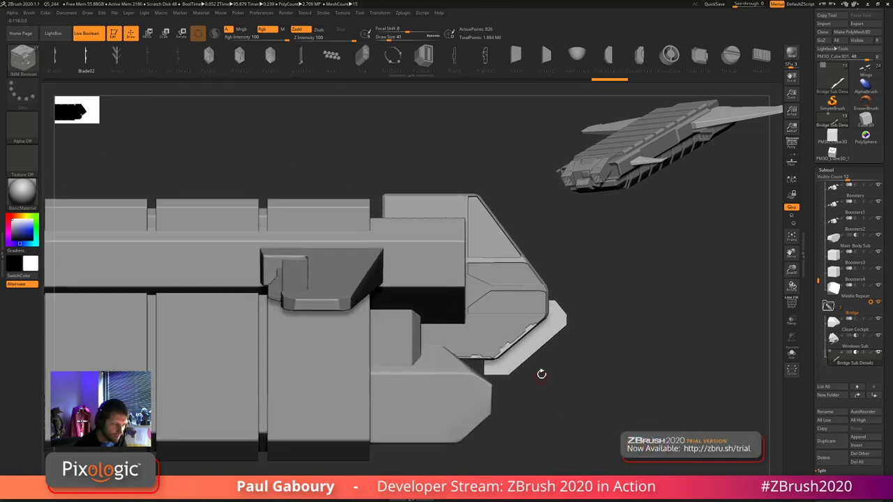
click(333, 62)
ctrl+right_drag(559, 369, 519, 340)
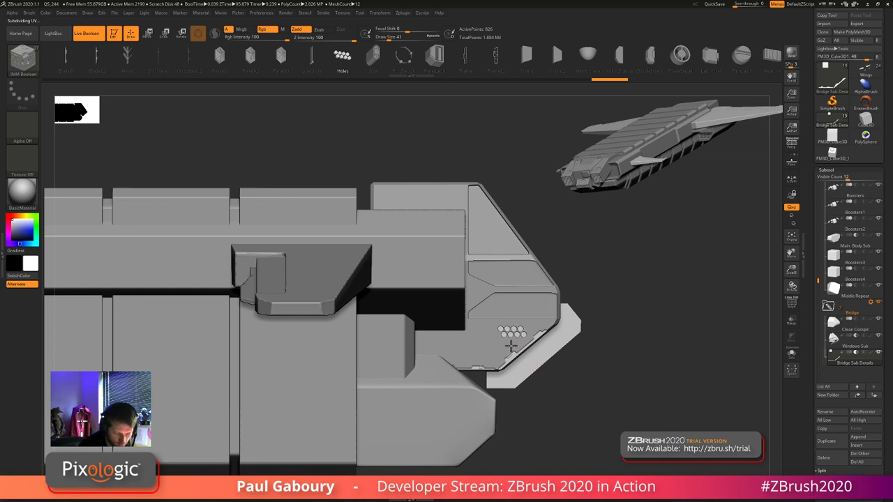
mouse_move(593, 425)
mouse_down()
mouse_move(563, 415)
mouse_move(585, 374)
mouse_up()
- Insert an Indent2 at the rear of the cockpit's lower side and adjust its position
click(556, 58)
mouse_move(508, 295)
ctrl+right_down()
mouse_move(492, 367)
mouse_move(464, 377)
mouse_move(448, 329)
ctrl+right_up()
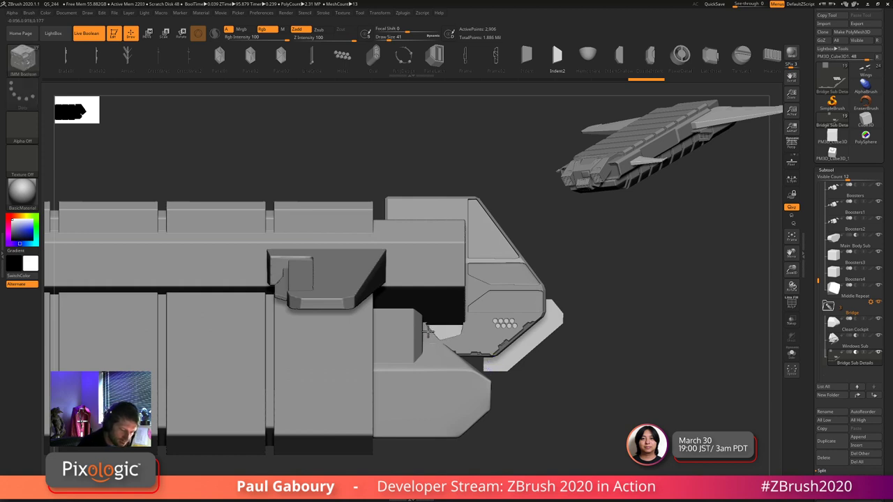
key(w)
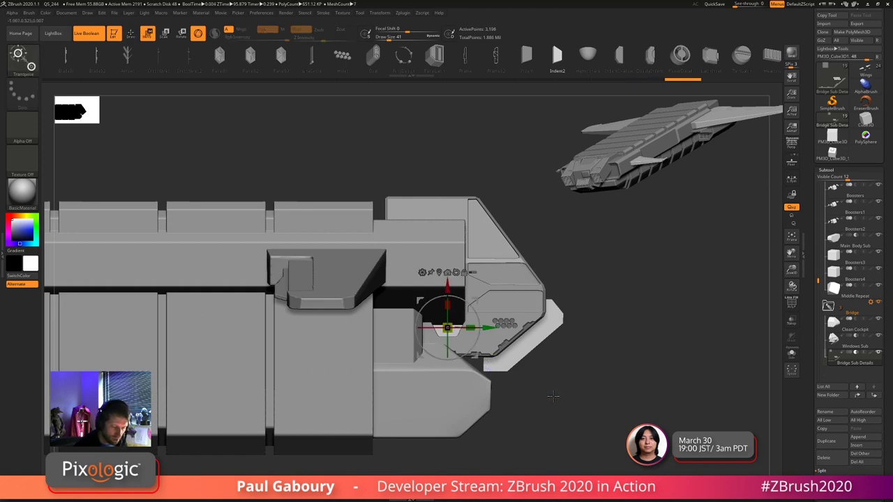
mouse_move(486, 328)
mouse_down()
mouse_move(520, 399)
mouse_move(475, 410)
mouse_move(486, 420)
mouse_up()
key(q)
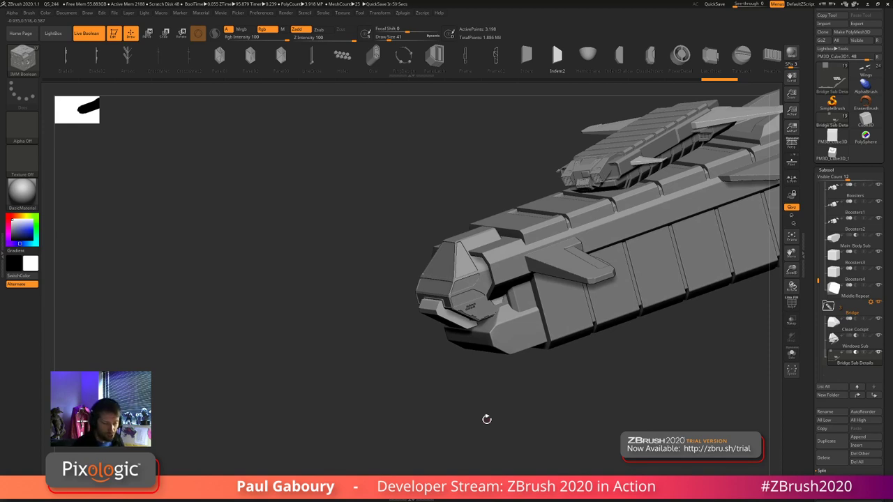
- Insert mirrored DoubleIndent cuts on the cockpit's front face below the main window and move them down about 0.08
shift+drag(539, 400, 552, 395)
ctrl+right_drag(552, 395, 581, 403)
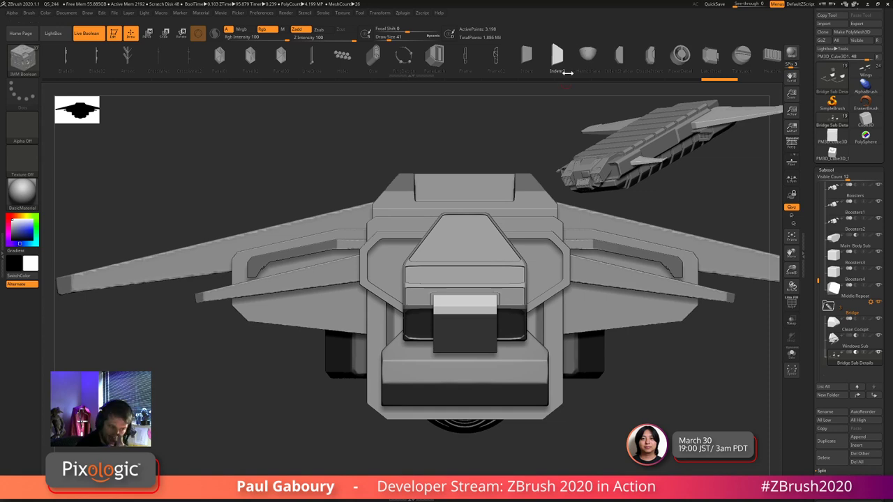
click(649, 56)
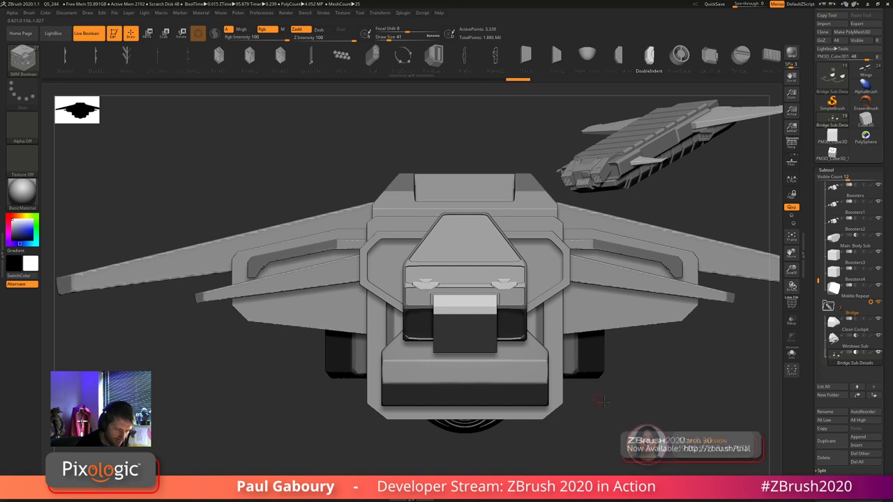
drag(598, 395, 615, 401)
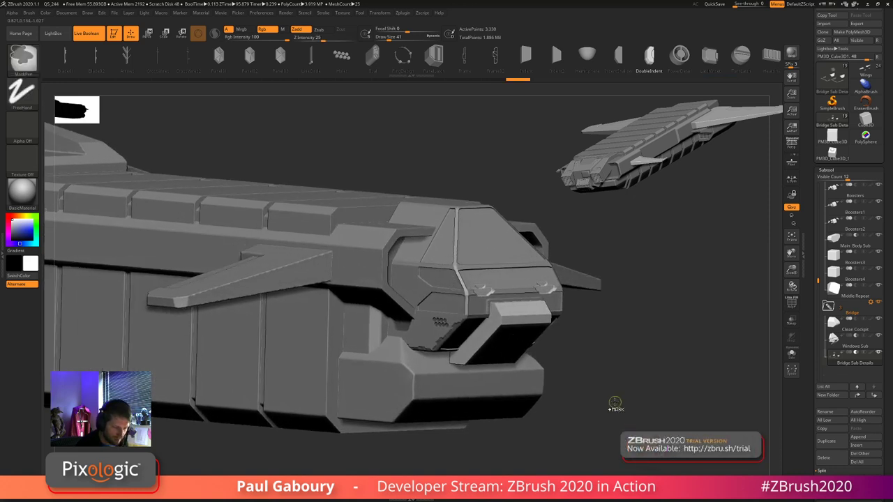
key(w)
drag(546, 329, 545, 338)
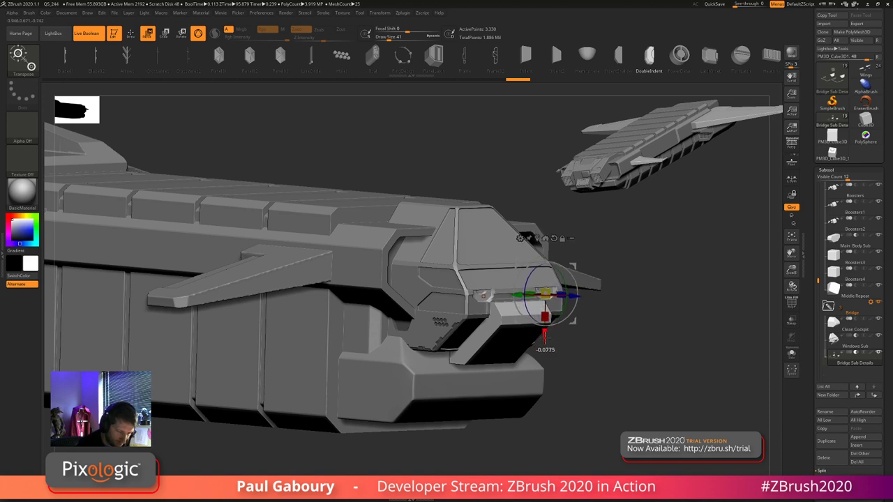
ctrl+right_drag(602, 375, 604, 391)
key(q)
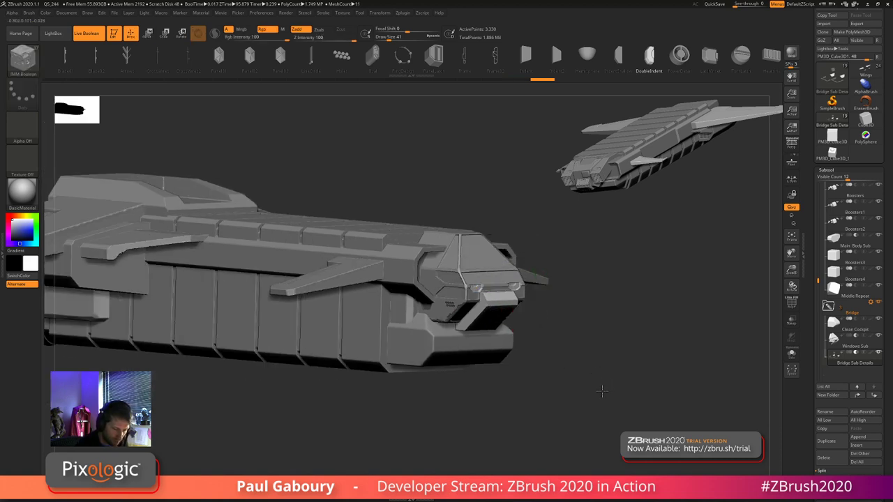
- Insert a centred IndentShallow cut on the cockpit's flat roof, just behind the front windows
mouse_move(605, 390)
mouse_down()
mouse_move(593, 388)
mouse_move(592, 377)
mouse_move(614, 384)
mouse_up()
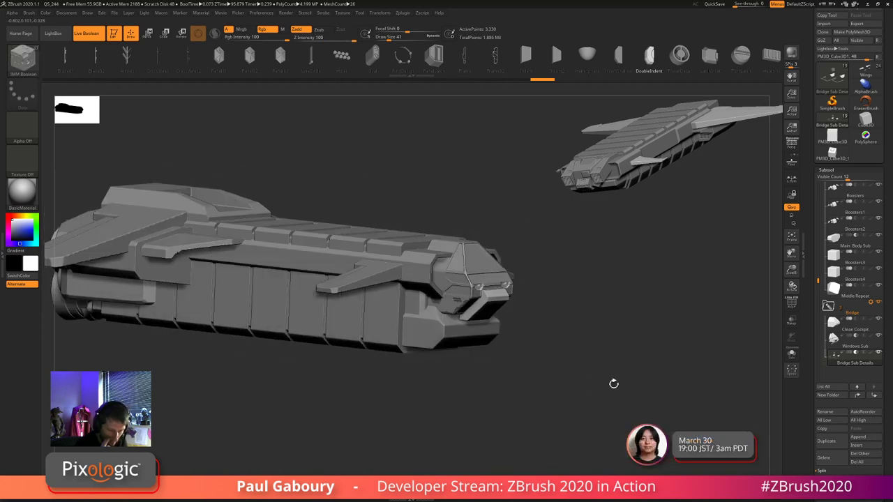
drag(571, 359, 562, 410)
shift+drag(573, 375, 528, 414)
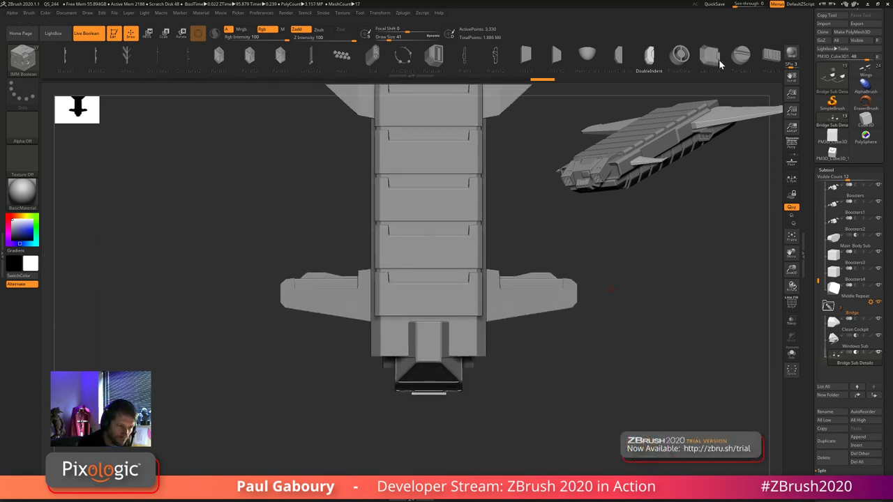
click(620, 64)
ctrl+right_drag(479, 288, 433, 313)
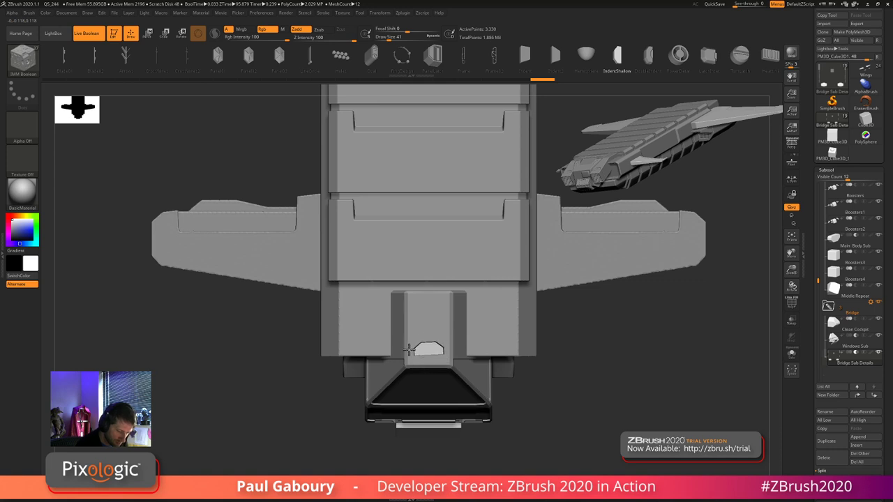
key(w)
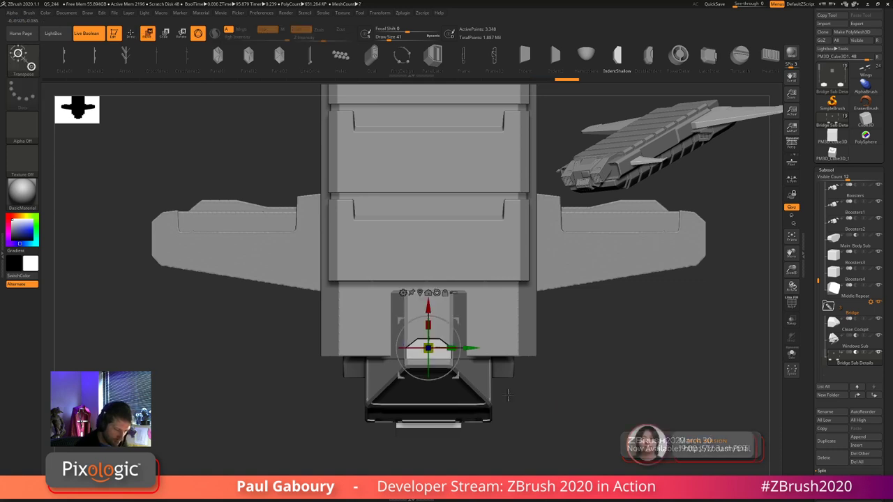
- Move the IndentShallow cut back to the roof's rear edge and stretch it into a long recess between the side walls
drag(427, 305, 428, 250)
ctrl+right_drag(591, 393, 578, 446)
drag(508, 318, 511, 327)
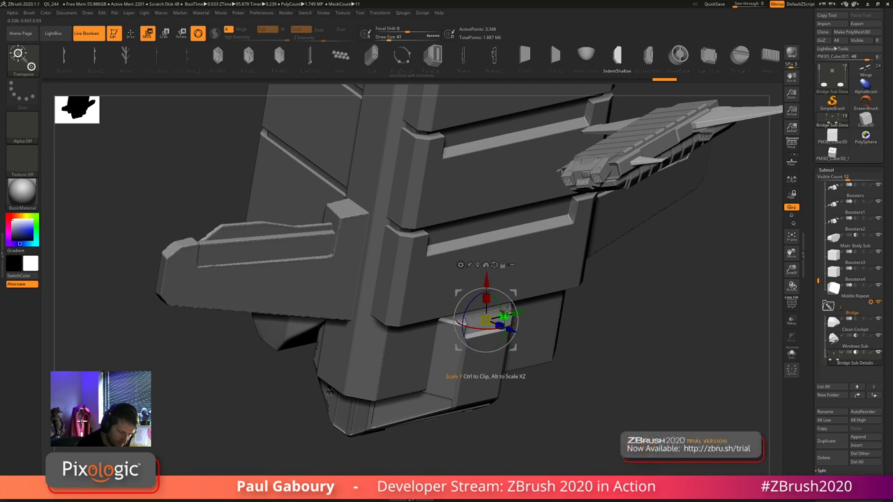
drag(487, 298, 506, 189)
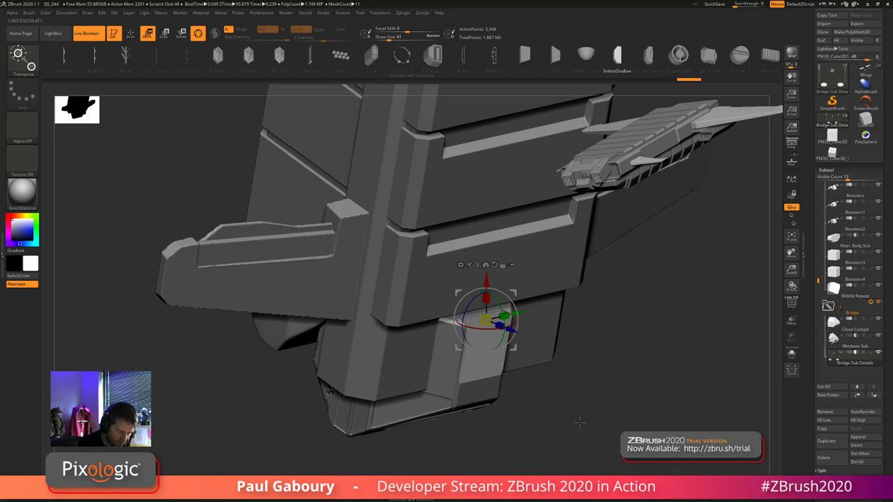
drag(579, 423, 567, 393)
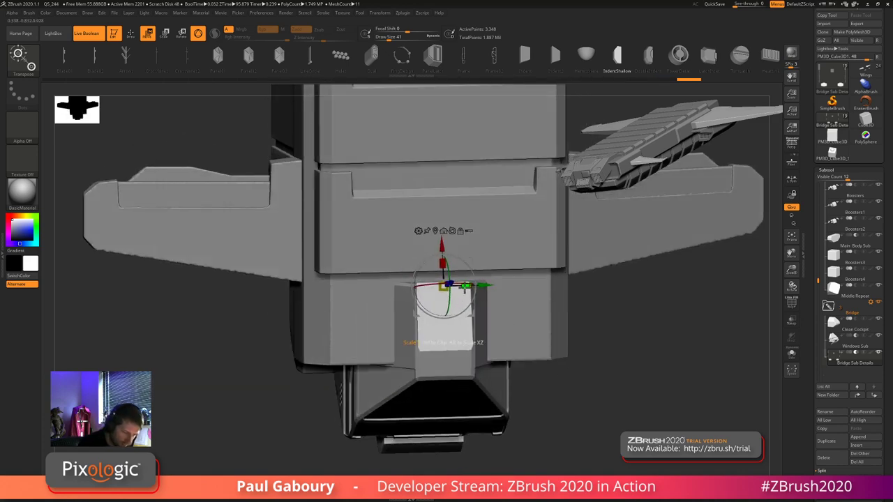
key(q)
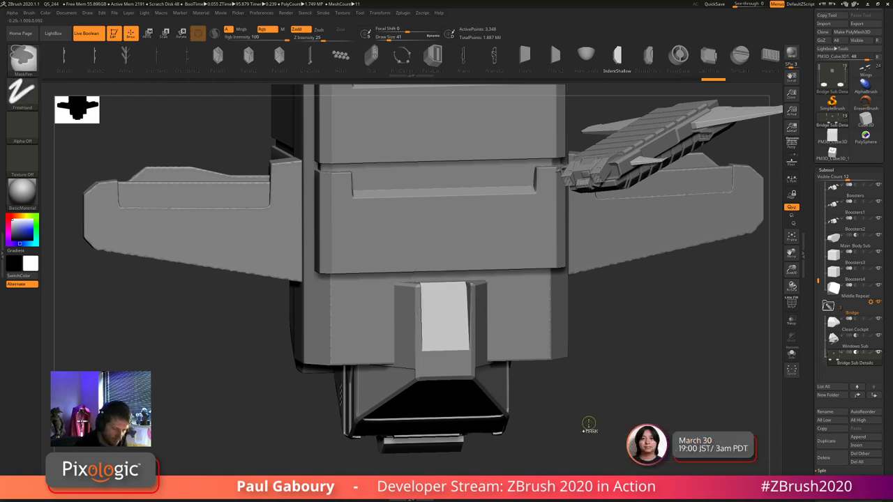
mouse_move(589, 424)
mouse_down()
mouse_move(515, 440)
mouse_move(543, 416)
mouse_move(573, 433)
mouse_move(549, 446)
mouse_move(558, 437)
mouse_move(534, 422)
mouse_move(541, 417)
mouse_up()
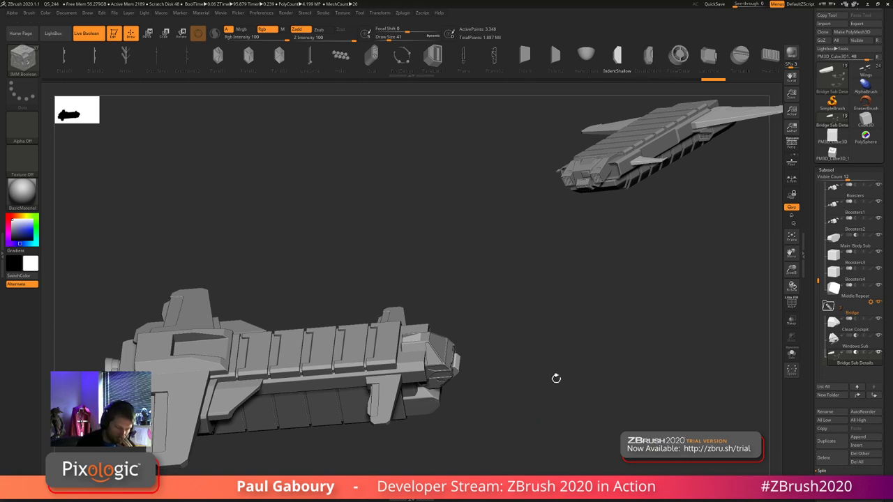
drag(543, 400, 551, 386)
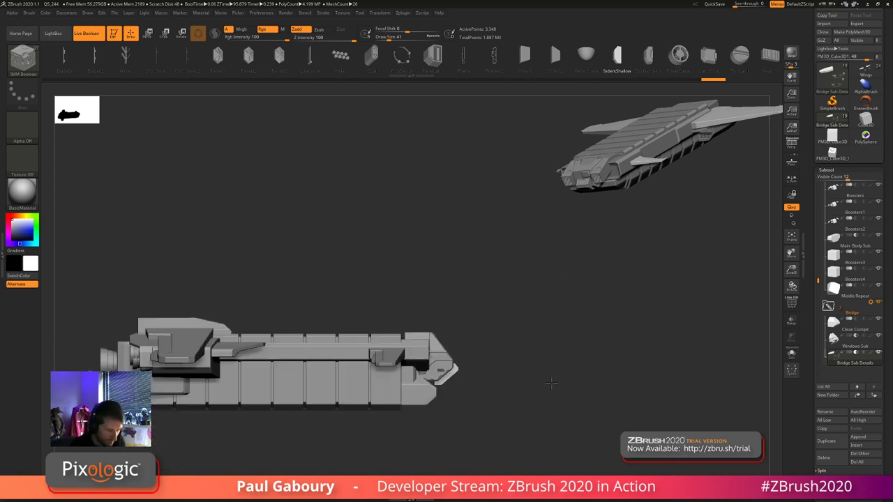
drag(507, 412, 534, 423)
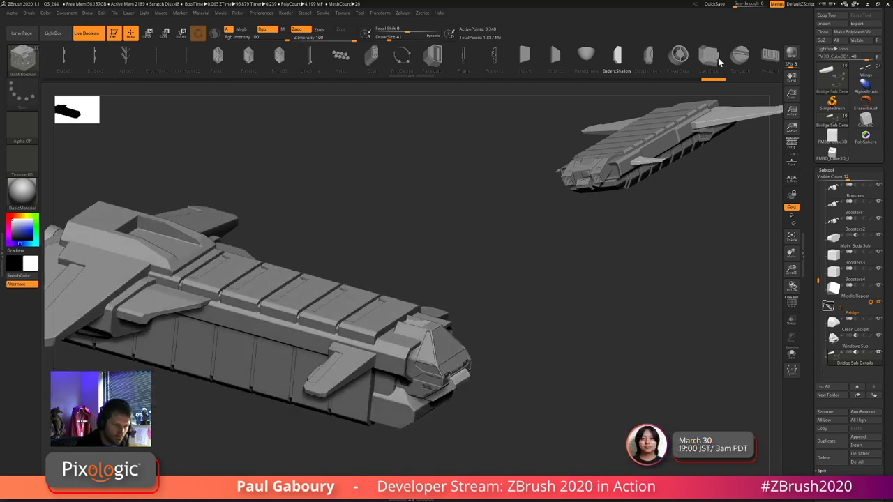
- Insert a mirrored PowerDetail on the cockpit's upper rear side panel and move it closer to the panel's rear corner
ctrl+right_drag(448, 348, 394, 314)
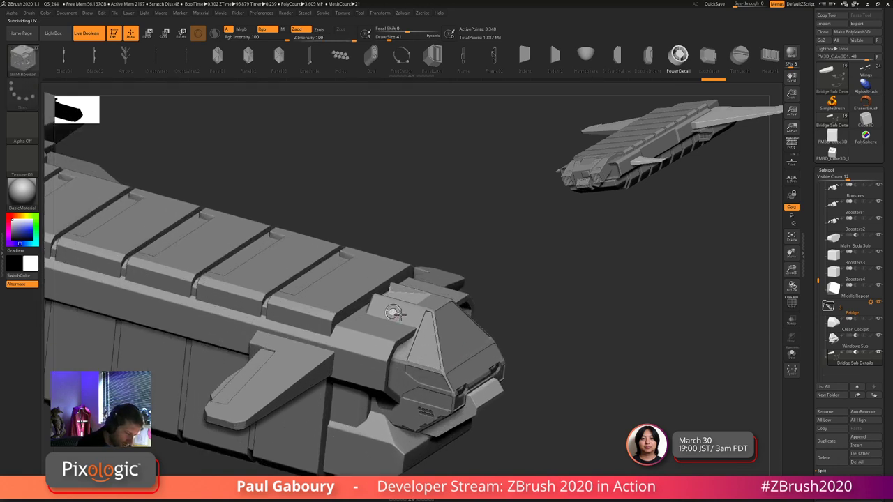
key(w)
shift+drag(534, 382, 544, 375)
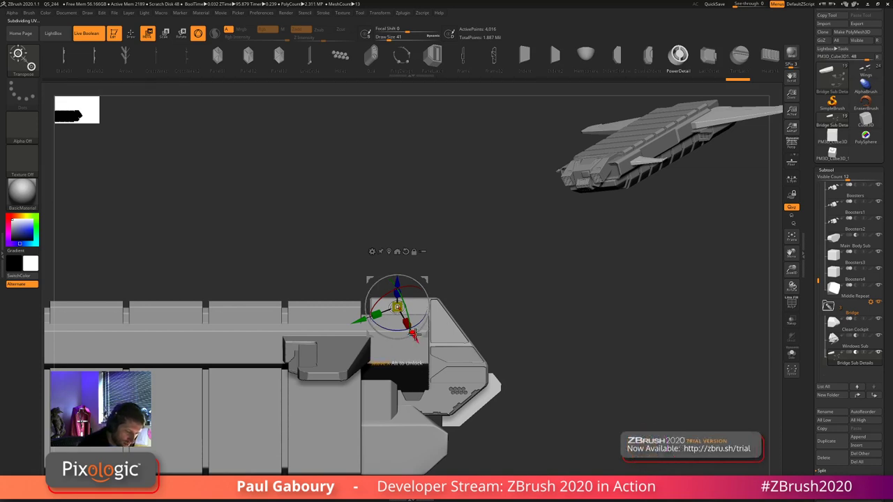
drag(357, 321, 346, 324)
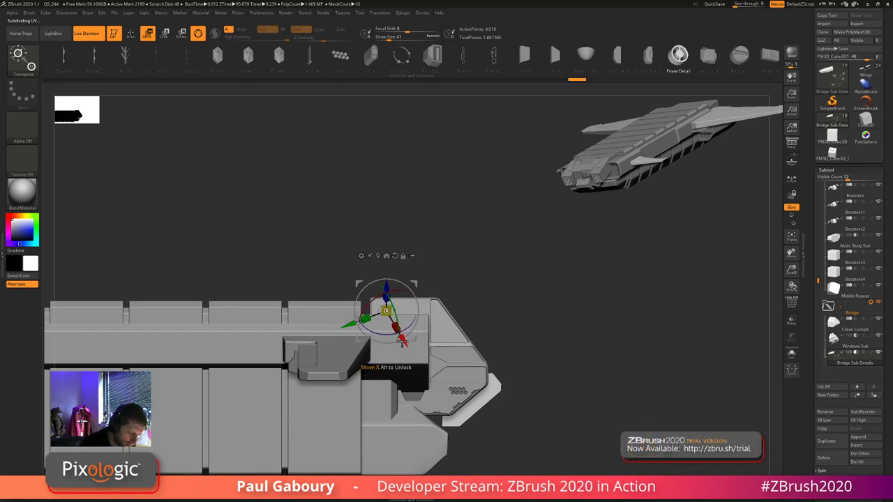
drag(402, 341, 401, 337)
key(q)
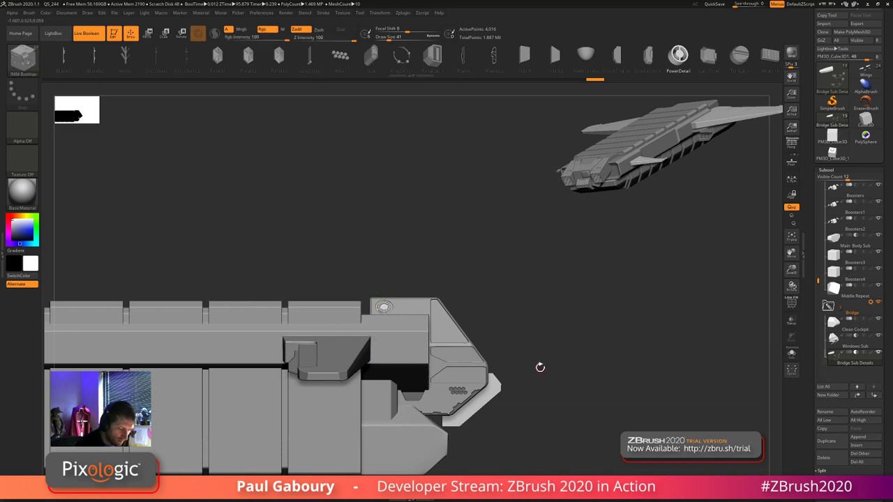
mouse_move(557, 367)
ctrl+right_down()
mouse_move(526, 347)
mouse_move(484, 403)
mouse_move(503, 395)
ctrl+right_up()
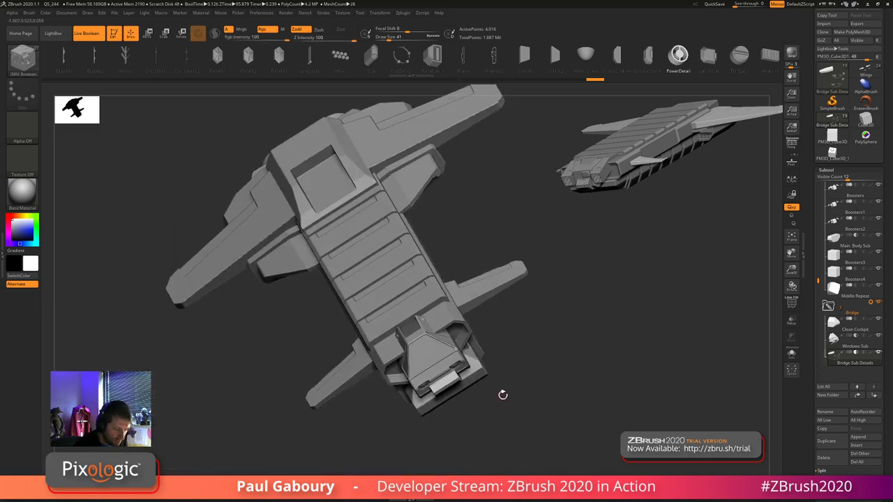
- Try the PanelLatch, RingDesign, Oval and LatchInset meshes in place of the PowerDetail insert
key(w)
key(ctrl+z)
key(ctrl+z)
key(ctrl+z)
key(ctrl+z)
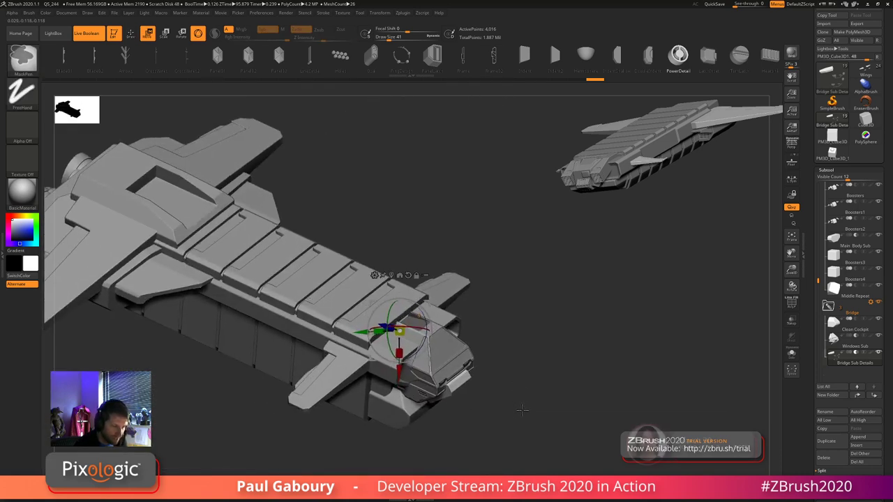
click(437, 61)
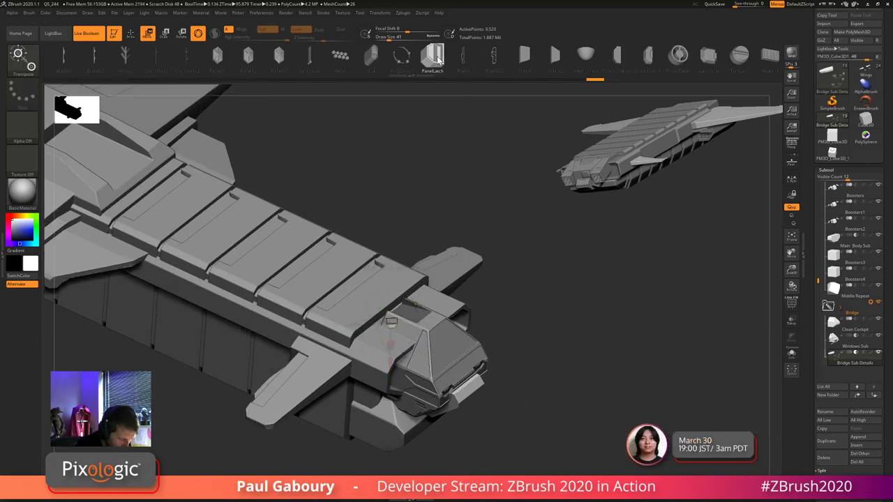
click(409, 62)
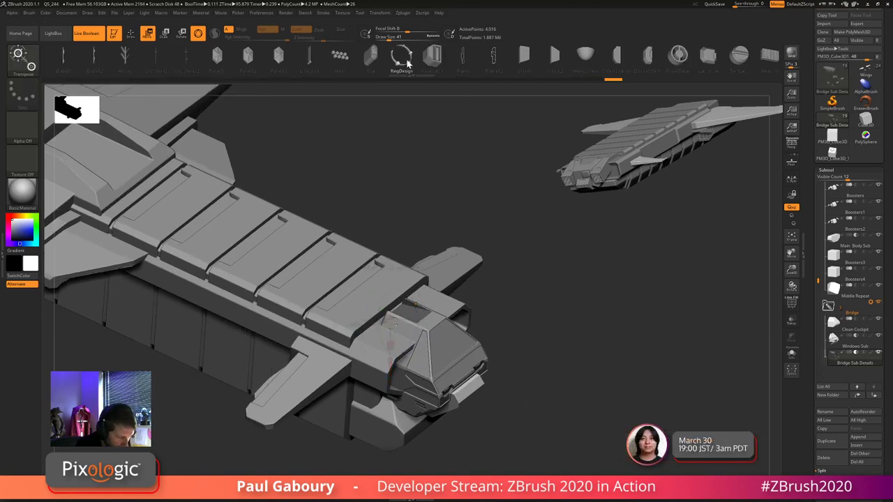
click(376, 58)
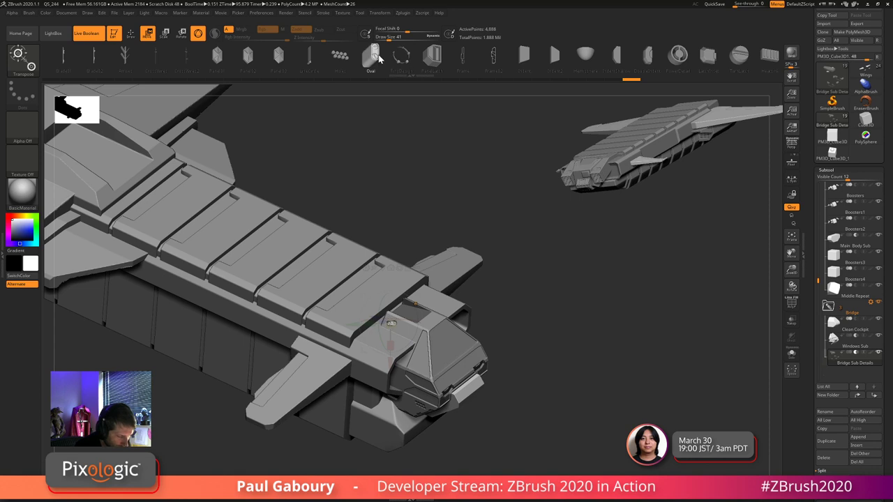
click(708, 61)
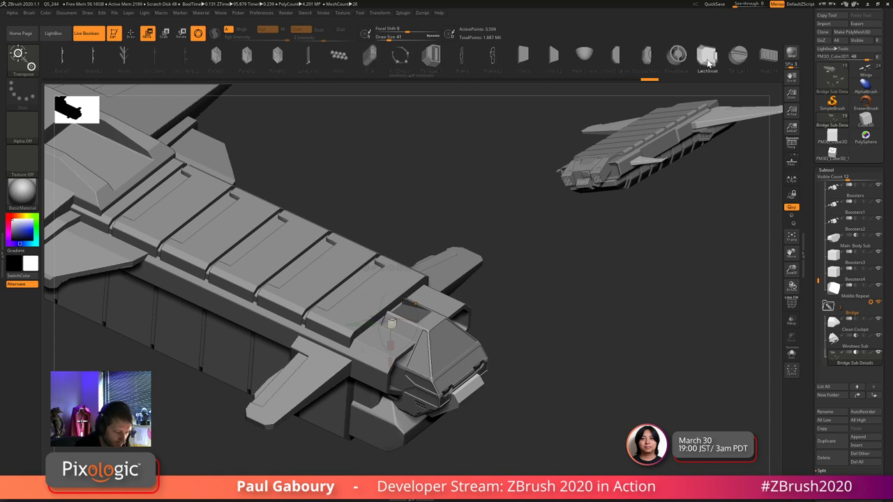
click(738, 60)
- Try the EdgeBar and EdgePart meshes in place of the insert at the cockpit's upper rear corner
drag(614, 60, 522, 69)
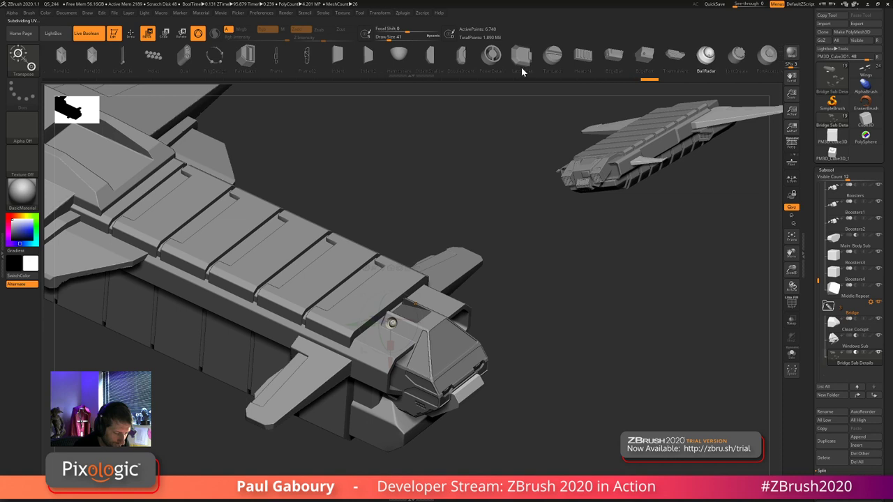
click(603, 57)
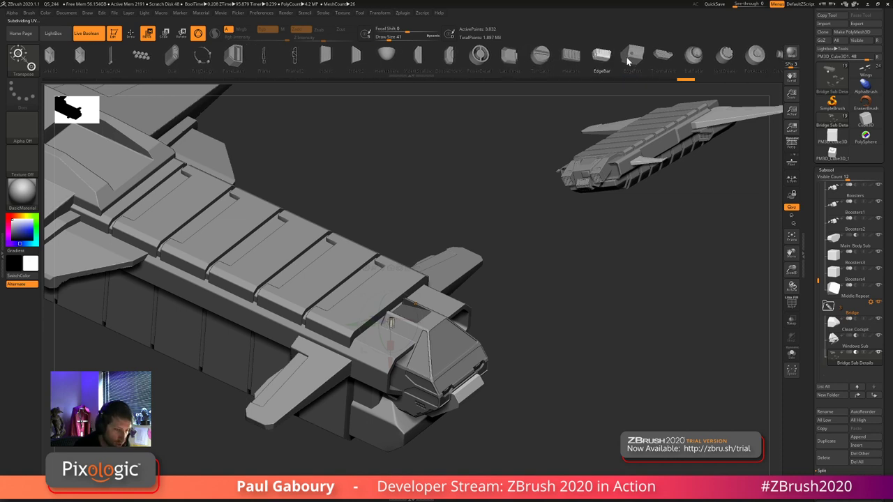
click(633, 60)
mouse_move(603, 307)
ctrl+right_down()
mouse_move(604, 335)
mouse_move(621, 297)
ctrl+right_up()
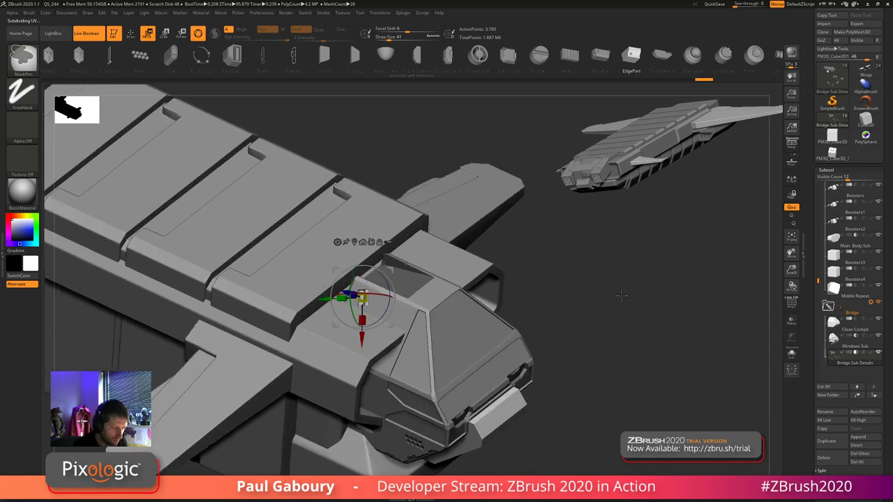
ctrl+right_drag(603, 250, 607, 288)
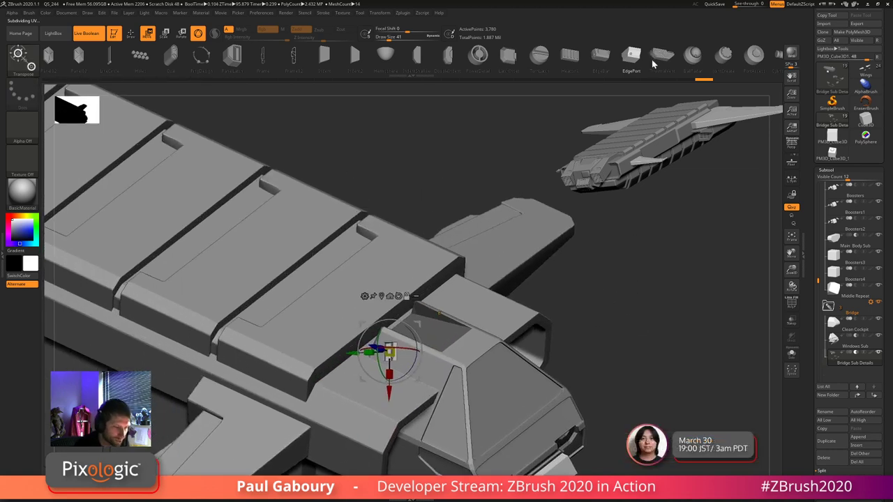
- Swap the insert for ThermaVent, rotate it about 115 degrees, enlarge it and position it along the cockpit's upper side edge
click(662, 59)
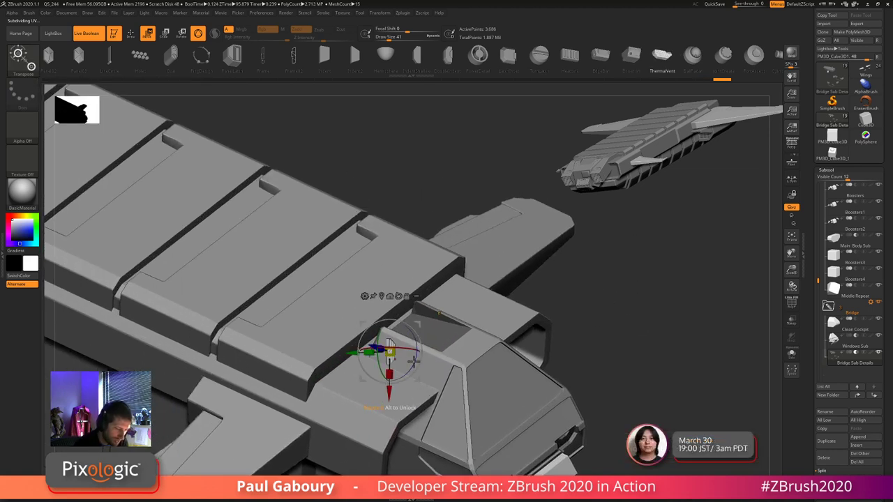
drag(413, 361, 355, 387)
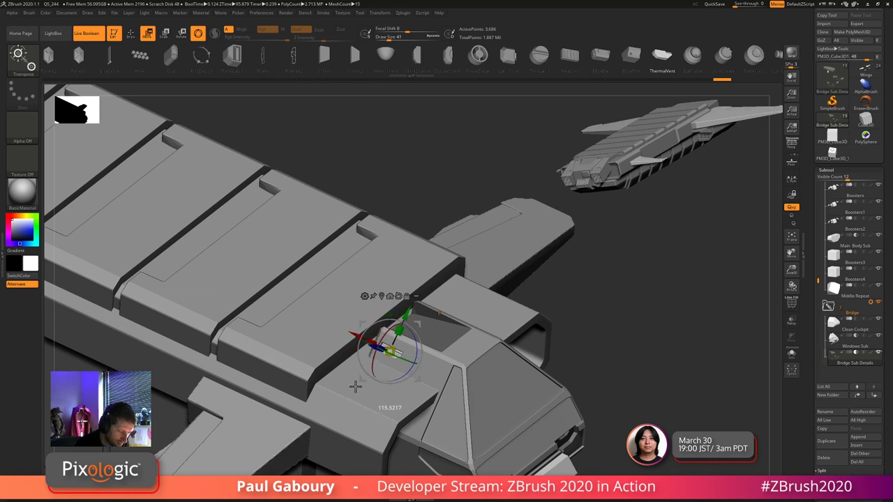
drag(408, 315, 411, 305)
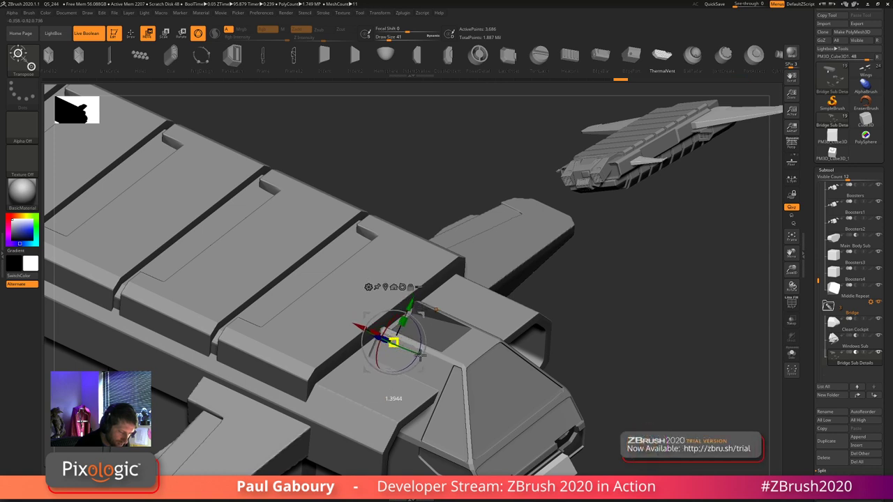
drag(379, 338, 383, 339)
drag(415, 308, 420, 297)
key(q)
mouse_move(526, 307)
ctrl+right_down()
mouse_move(550, 399)
mouse_move(517, 412)
ctrl+right_up()
drag(517, 412, 528, 361)
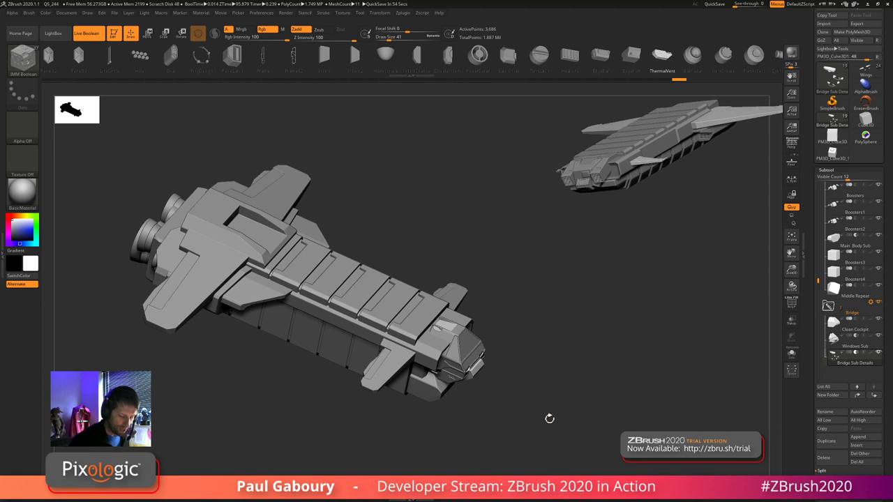
- Switch to the Wings ship tool, examine its cockpit from the front and below, and select the Large Cockpit subtool
mouse_move(534, 402)
mouse_down()
mouse_move(544, 421)
mouse_move(547, 408)
mouse_up()
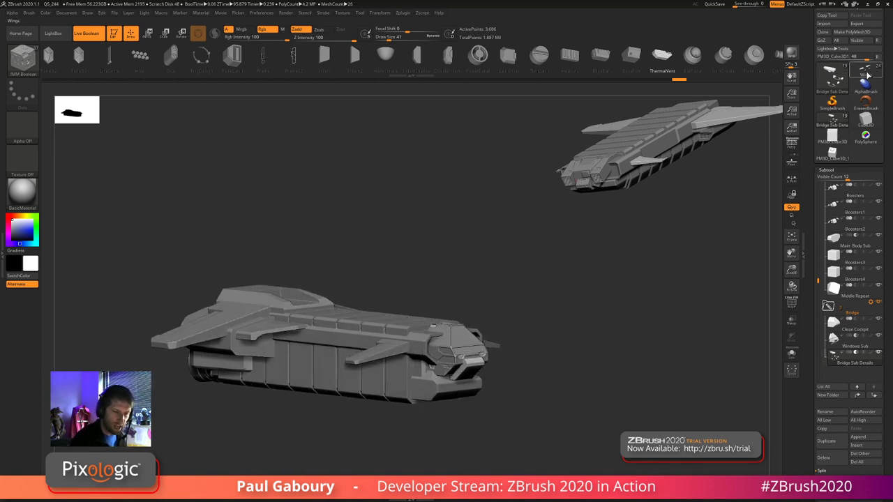
click(867, 75)
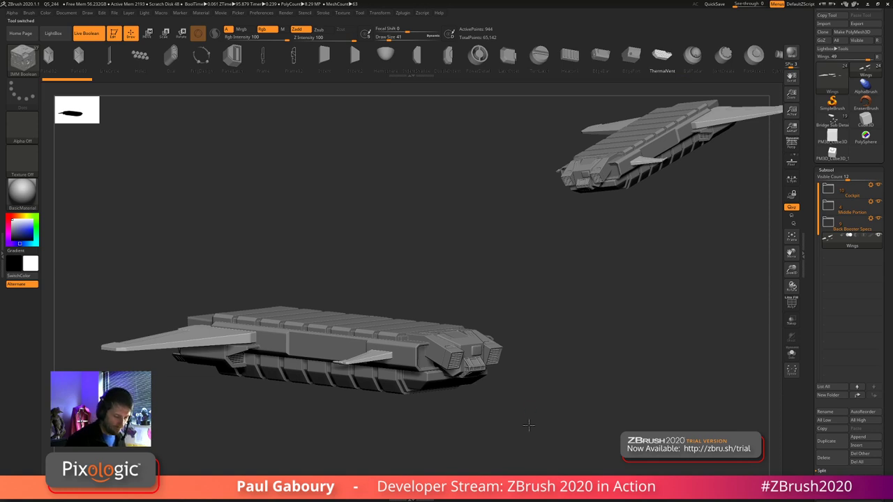
drag(528, 425, 541, 444)
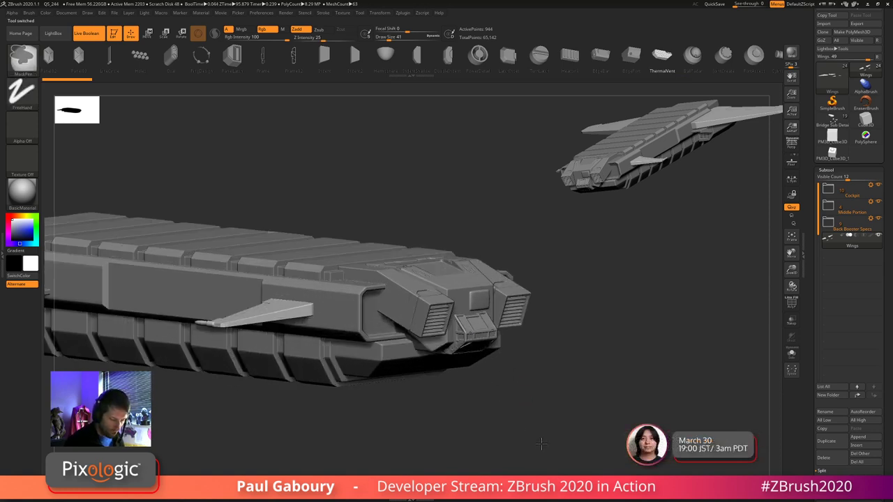
ctrl+right_drag(542, 443, 515, 410)
right_drag(492, 359, 483, 338)
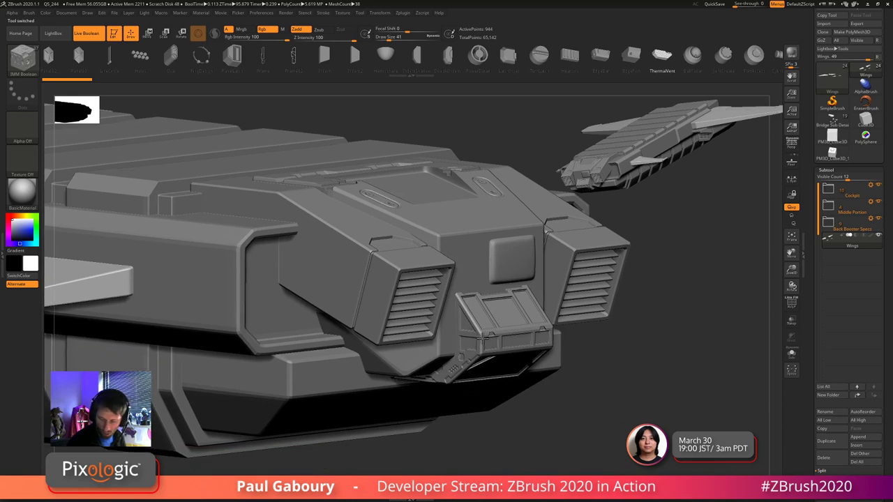
drag(483, 337, 488, 305)
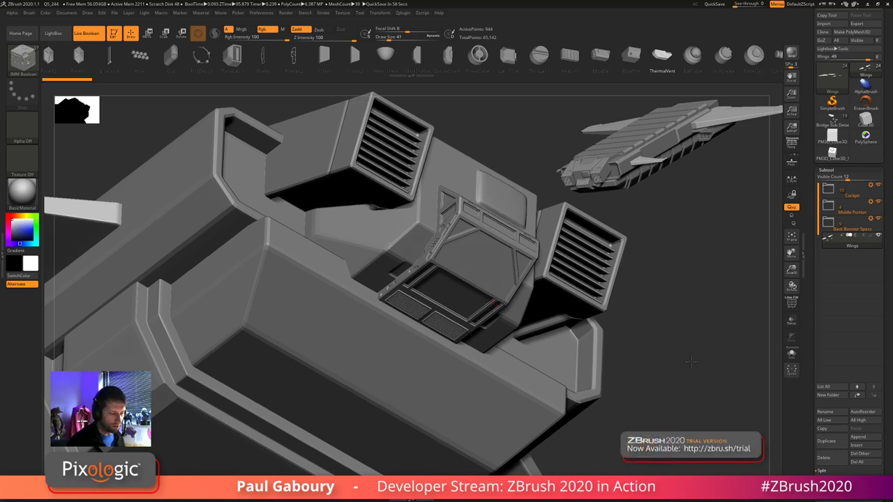
drag(702, 339, 310, 223)
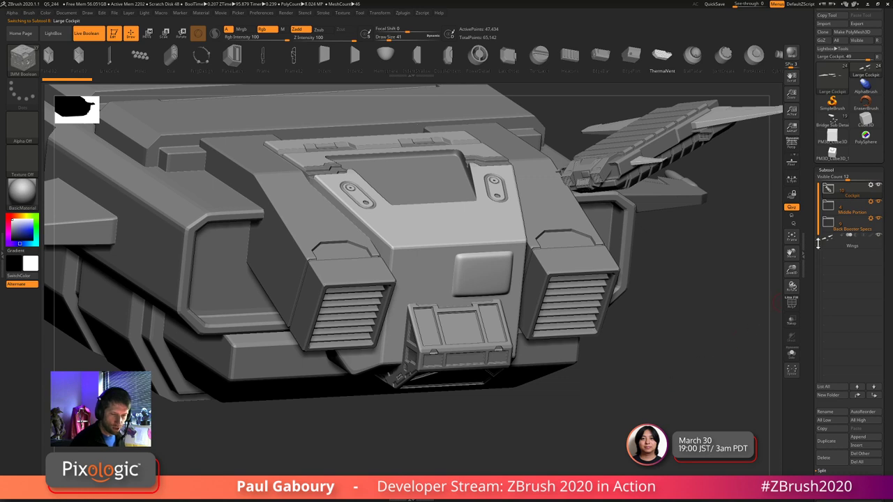
- Expand the Cockpit folder, select the cockpit Subs subtool and choose the PanelLatch insert mesh with the cockpit seen from the front
click(827, 188)
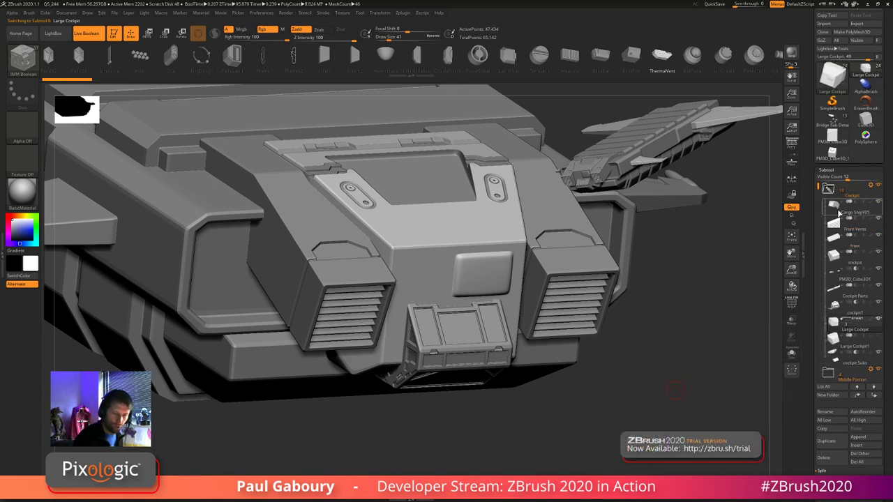
mouse_move(842, 327)
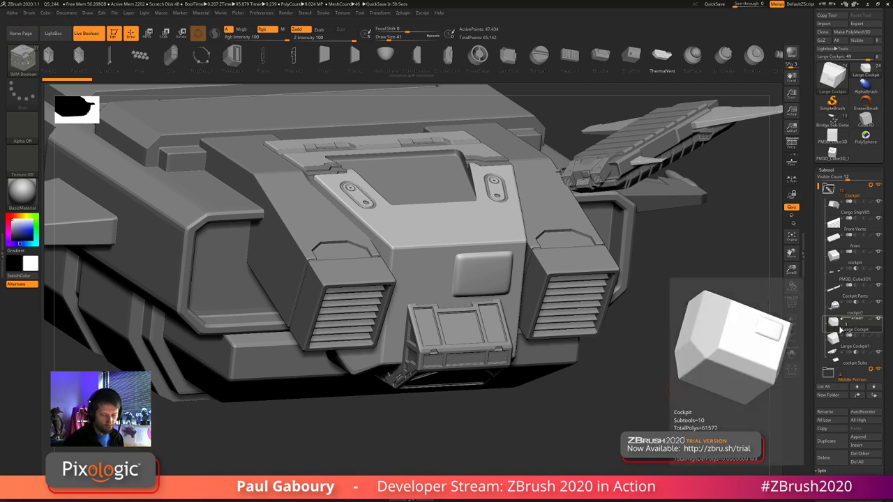
click(833, 361)
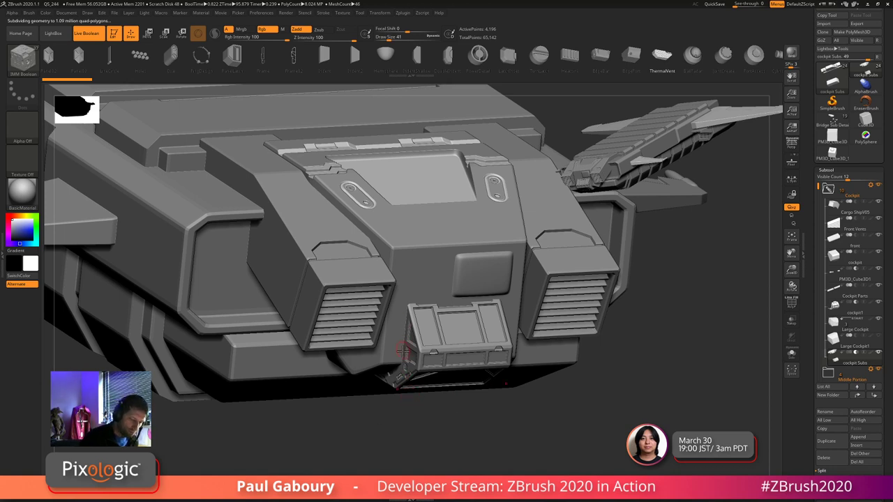
click(232, 61)
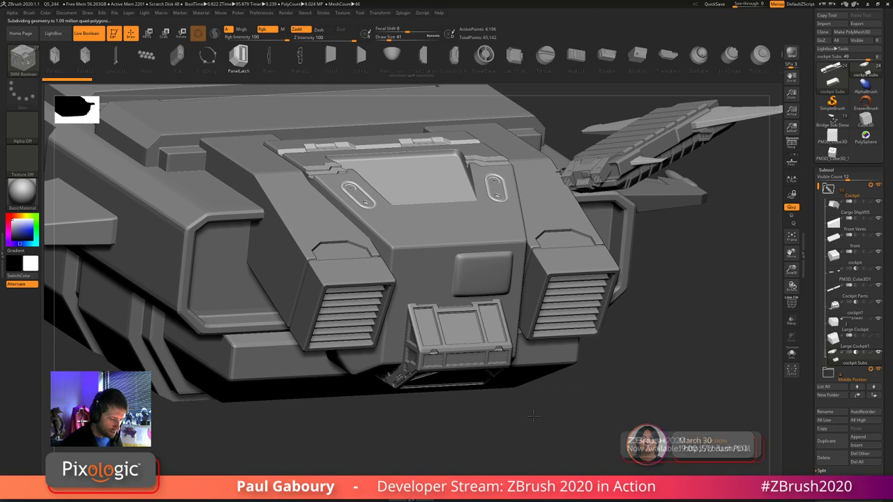
drag(529, 434, 535, 420)
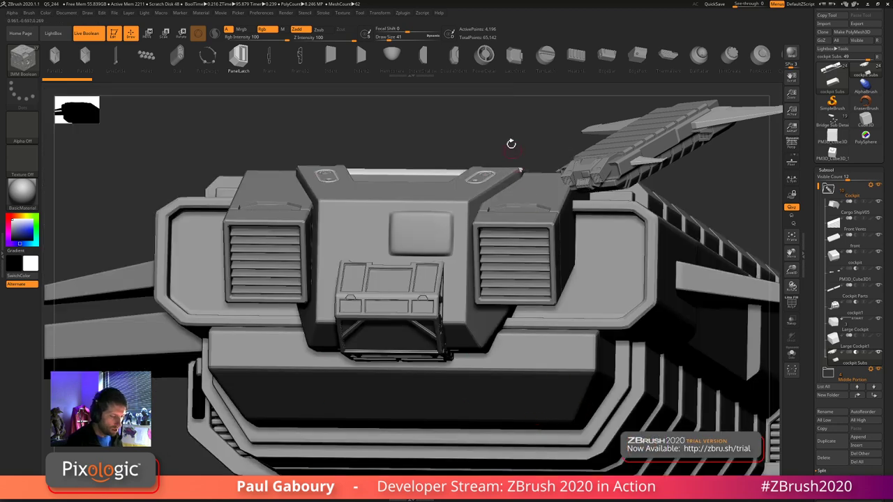
drag(514, 146, 516, 147)
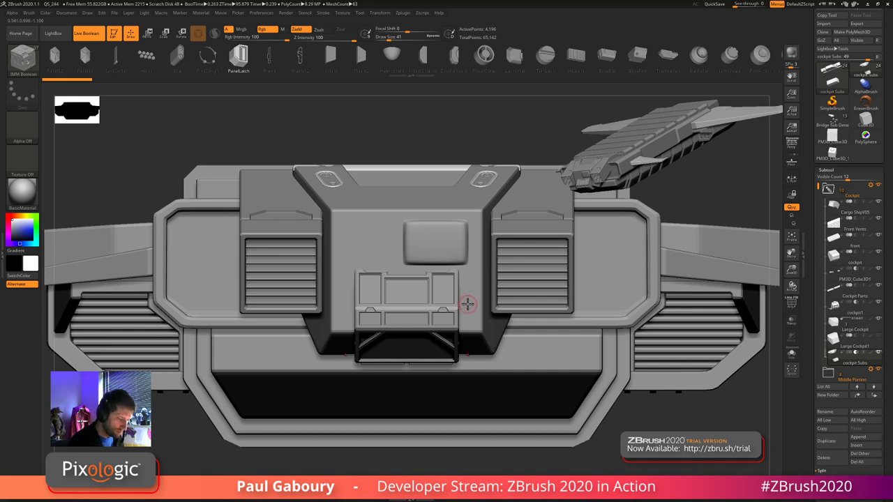
drag(467, 306, 467, 318)
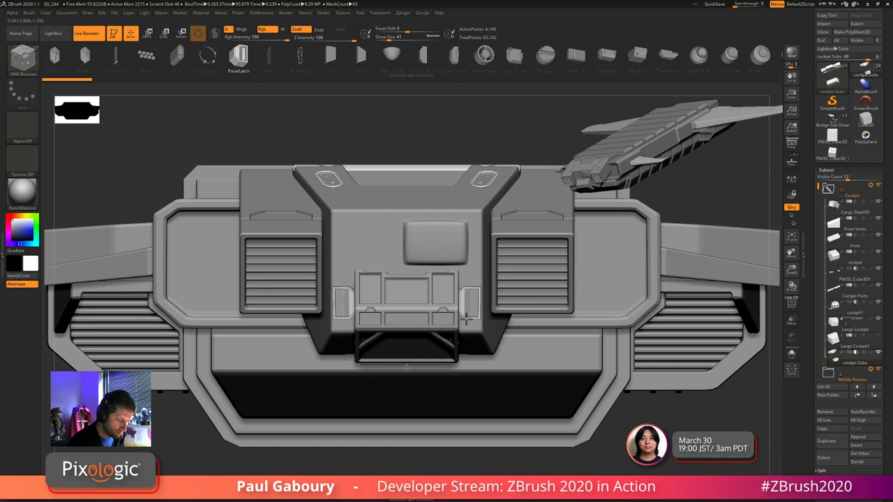
key(ctrl+z)
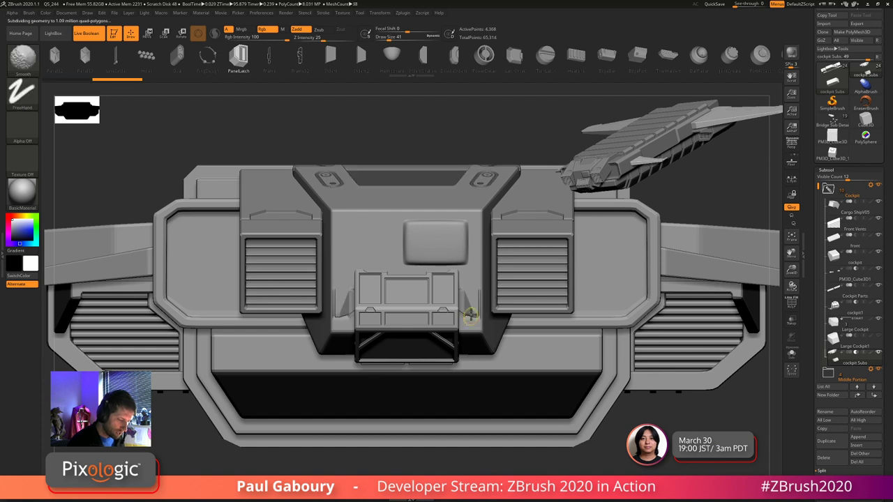
key(w)
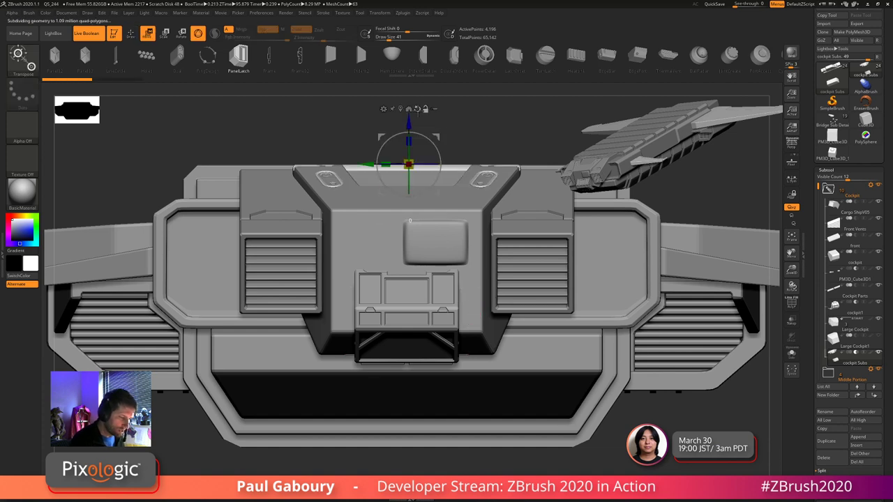
key(q)
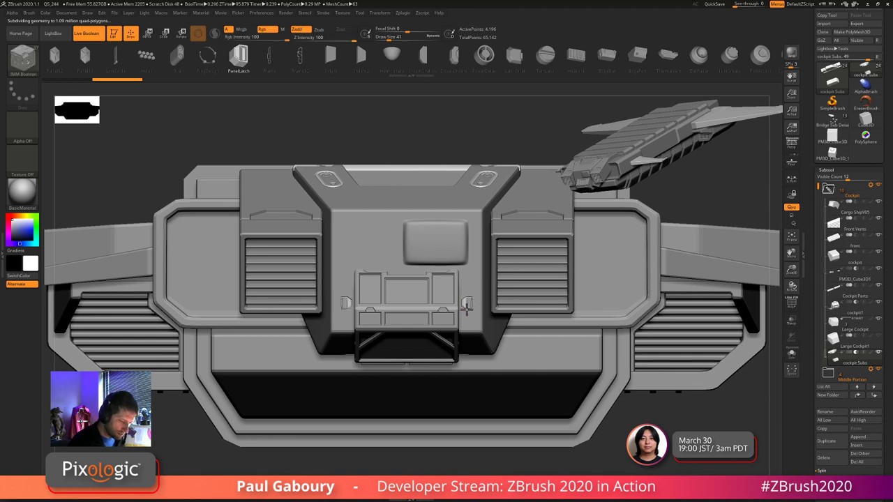
- Insert a mirrored PanelLatch cut beside the hatch on the cockpit's nose and adjust its position against the front face
drag(466, 307, 467, 319)
key(w)
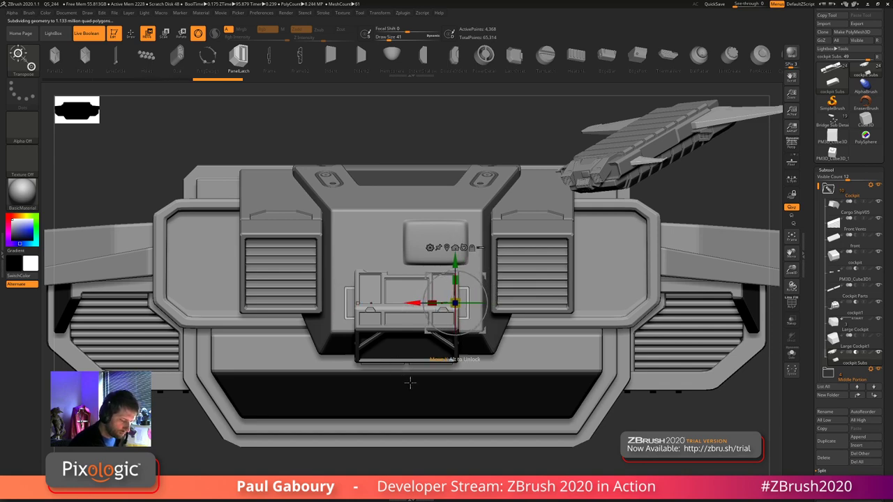
drag(410, 379, 414, 385)
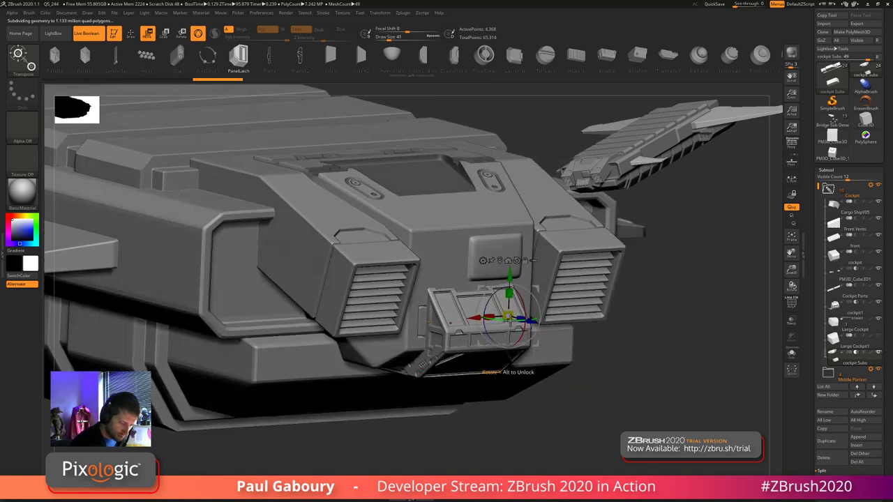
mouse_move(511, 321)
alt+mouse_down()
mouse_move(489, 320)
mouse_move(520, 322)
alt+mouse_up()
drag(601, 388, 540, 351)
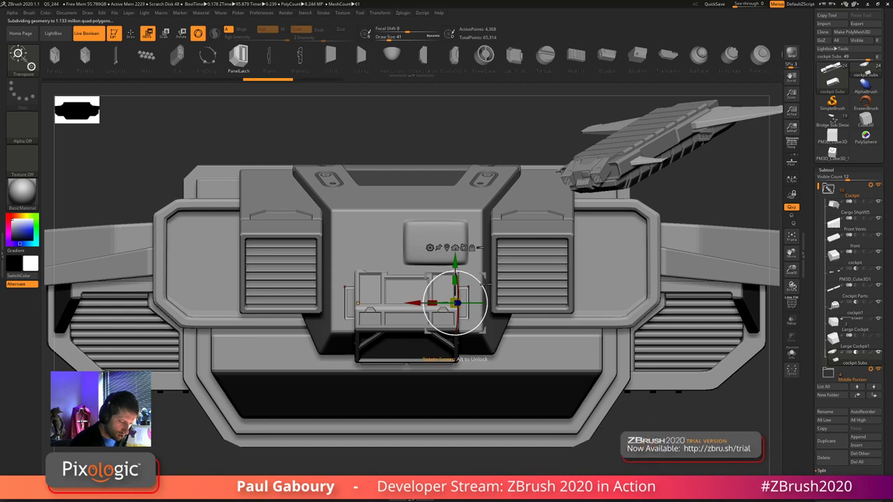
- Rotate the latch insert beside the nose hatch about 180 degrees, adjust its fit in the surface and check it on the whole ship
drag(486, 312, 417, 258)
right_drag(533, 379, 541, 379)
drag(541, 378, 488, 365)
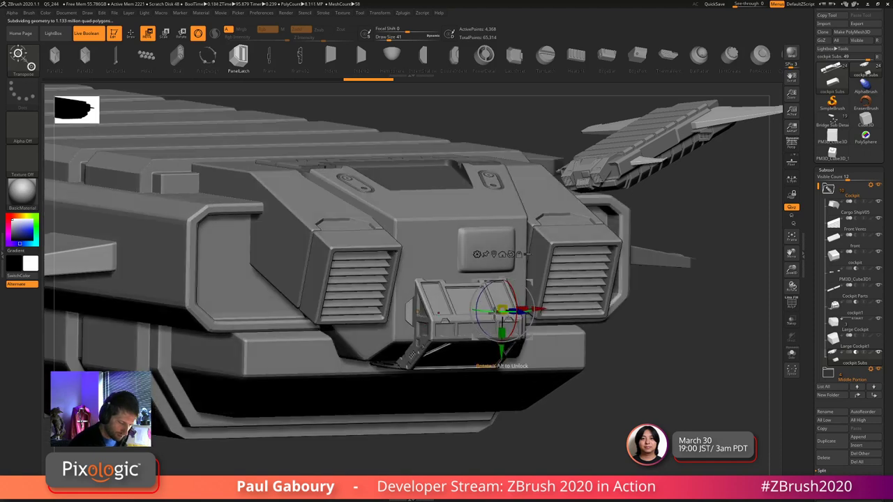
drag(487, 315, 476, 309)
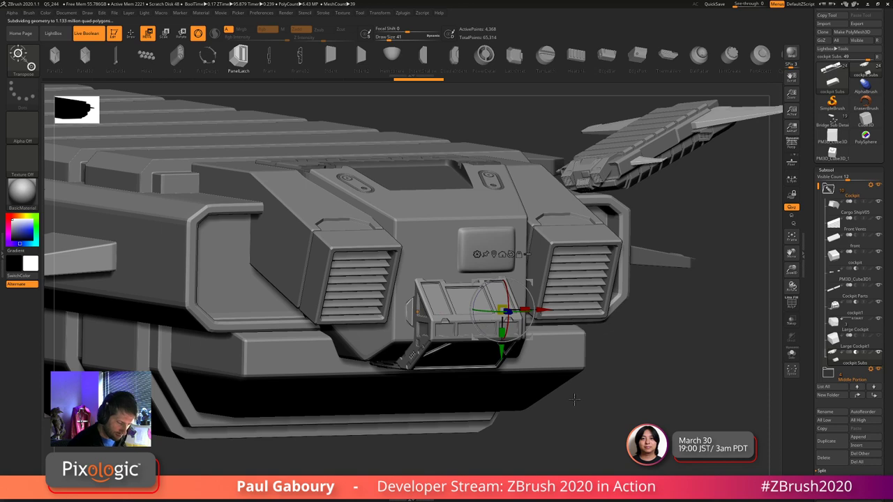
key(q)
mouse_move(599, 421)
ctrl+right_down()
mouse_move(531, 364)
mouse_move(535, 381)
mouse_move(510, 385)
mouse_move(534, 376)
ctrl+right_up()
drag(533, 377, 546, 396)
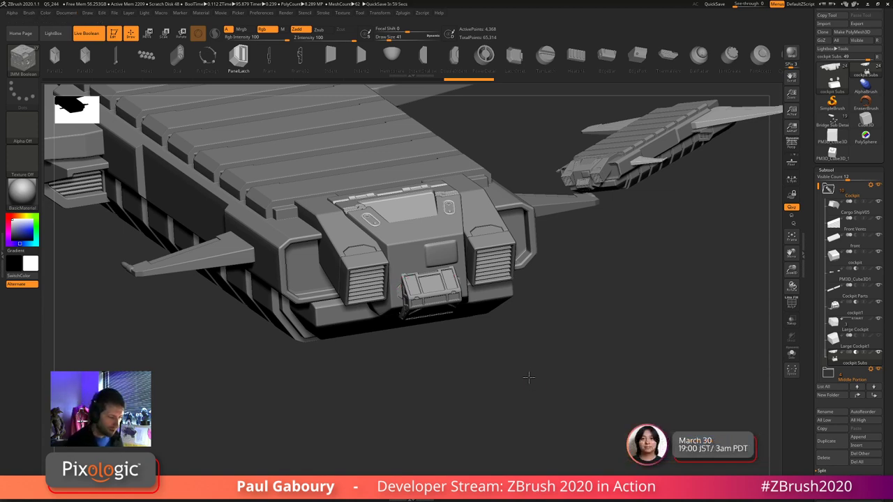
drag(531, 377, 530, 374)
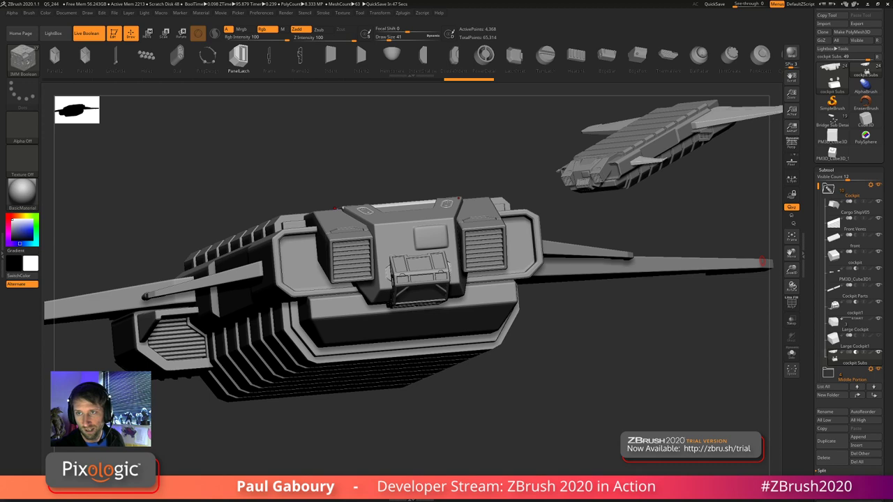
- Switch to the browser's Google Images results for "prometheus ship" and examine the hull detail in several large and annotated images
drag(892, 28, 459, 34)
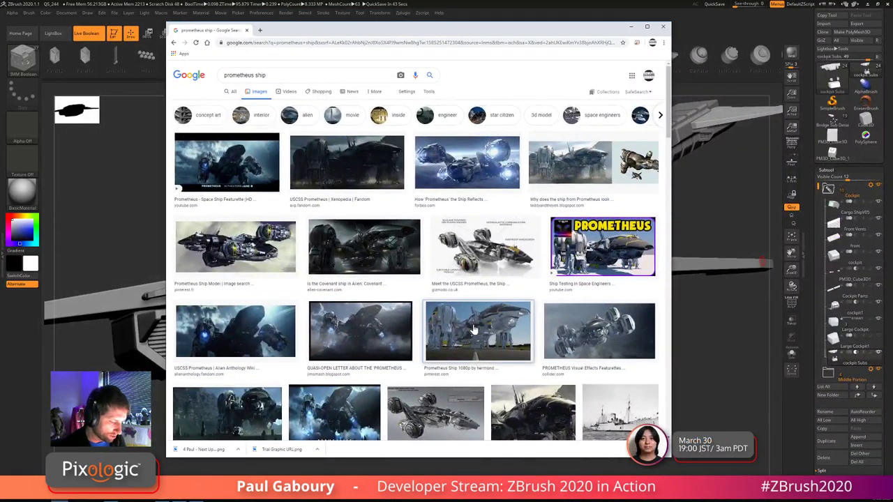
click(470, 356)
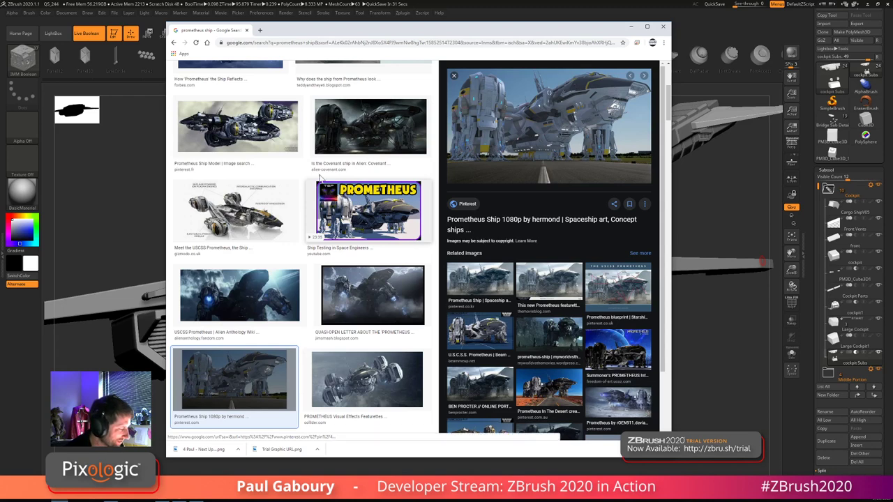
click(237, 127)
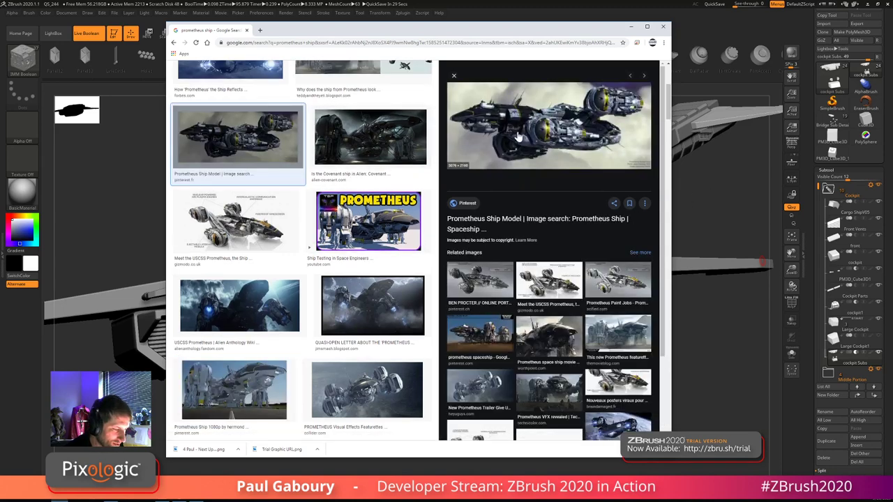
click(259, 223)
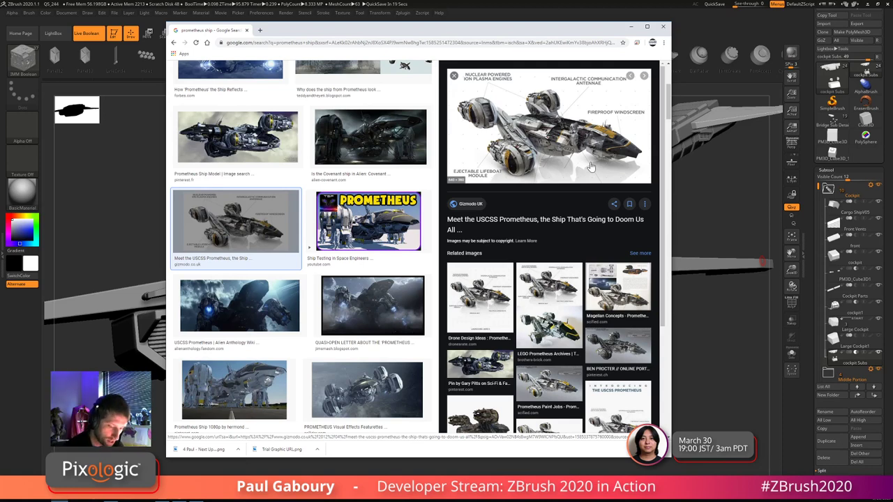
click(621, 349)
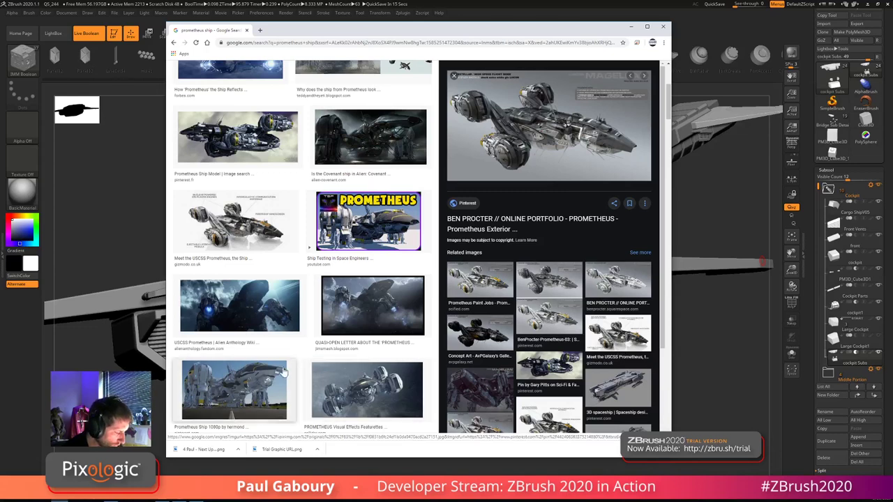
click(358, 395)
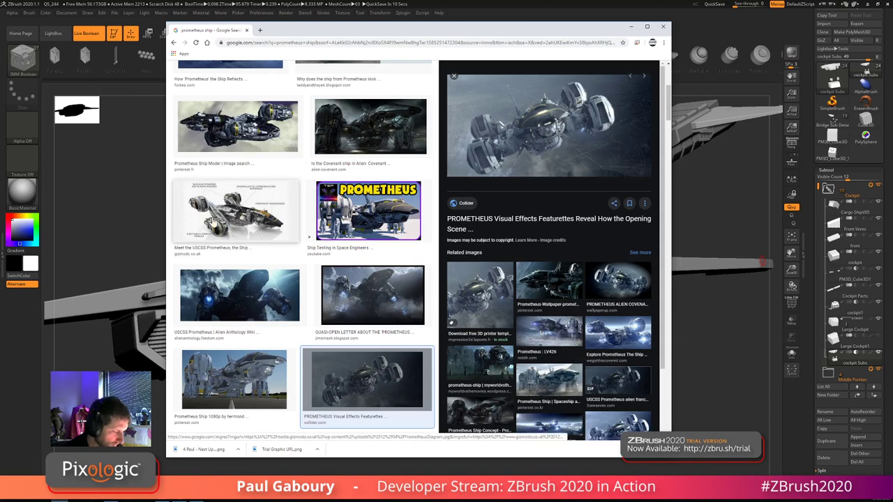
scroll(305, 243, down, 1)
scroll(347, 261, down, 3)
scroll(282, 219, up, 2)
click(244, 112)
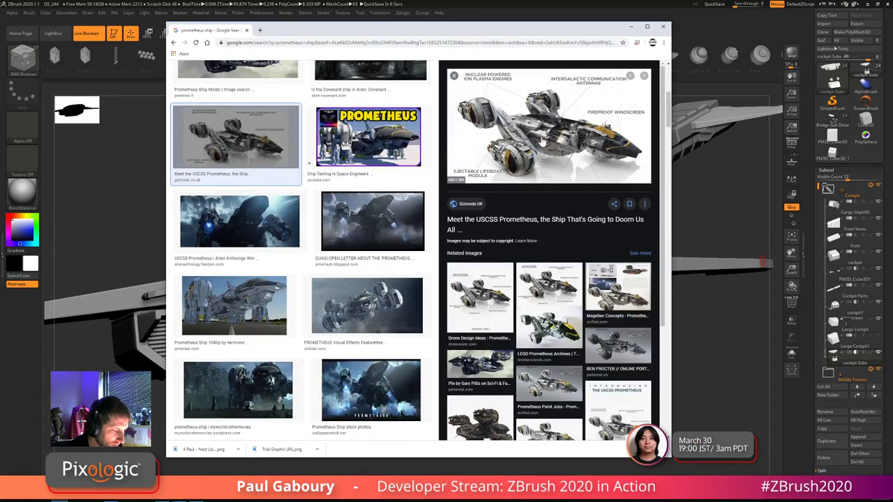
scroll(300, 272, down, 4)
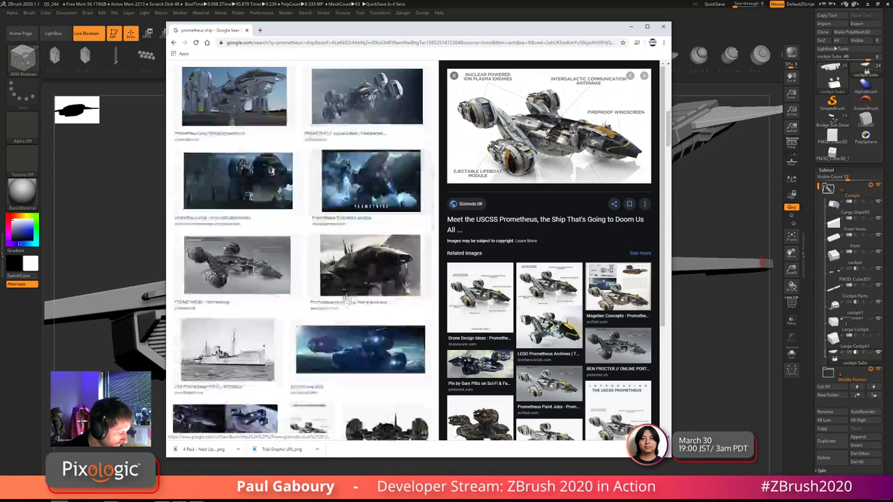
click(241, 264)
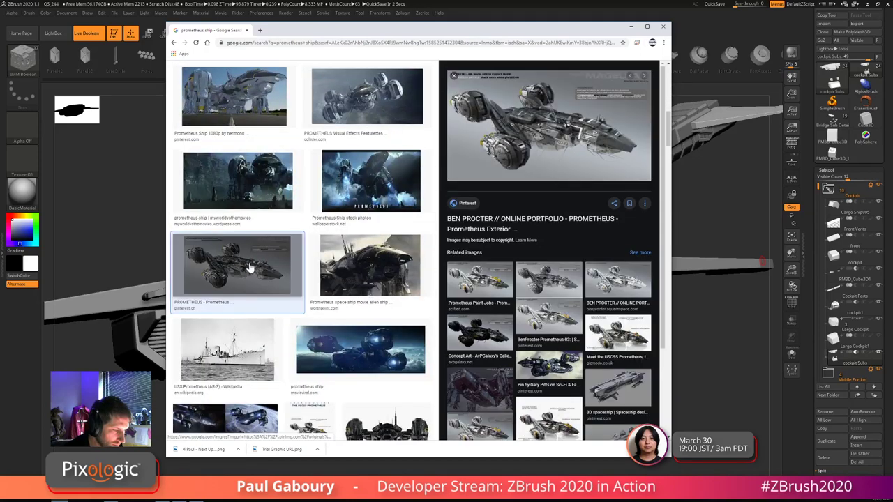
- Open the Prometheus exterior render on Pinterest and examine it and a lighter variant through visual search
click(580, 140)
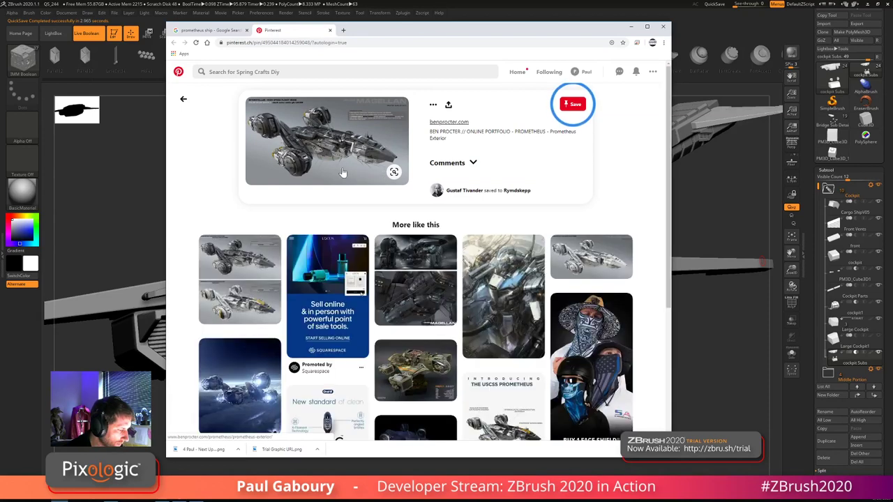
click(393, 172)
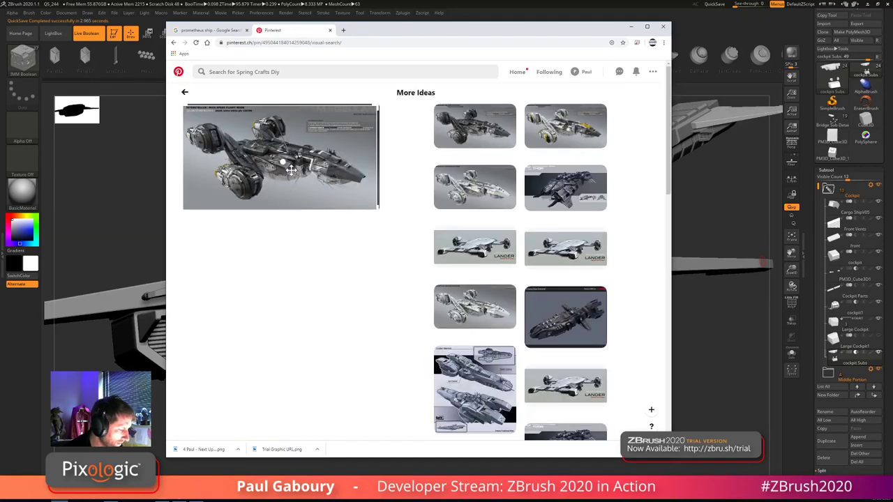
click(485, 195)
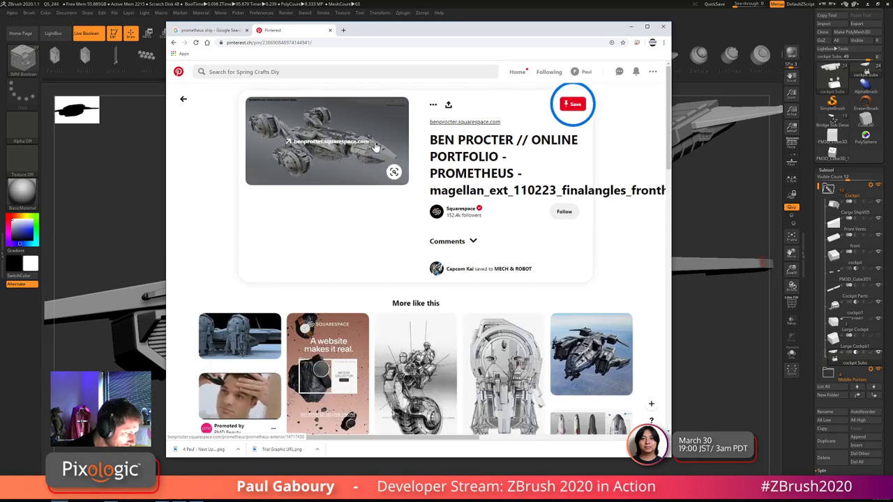
click(394, 173)
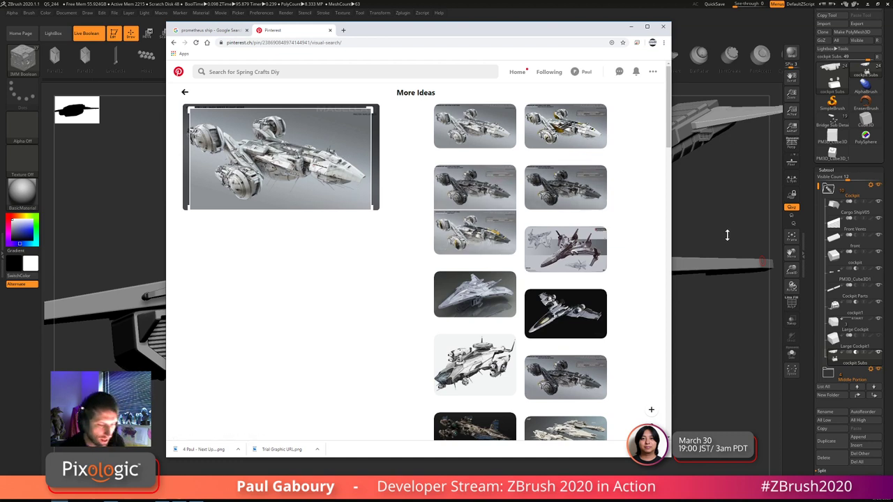
- Return to ZBrush, switch to the Bridge Sub Details ship tool and examine its bridge from the front and above
click(676, 348)
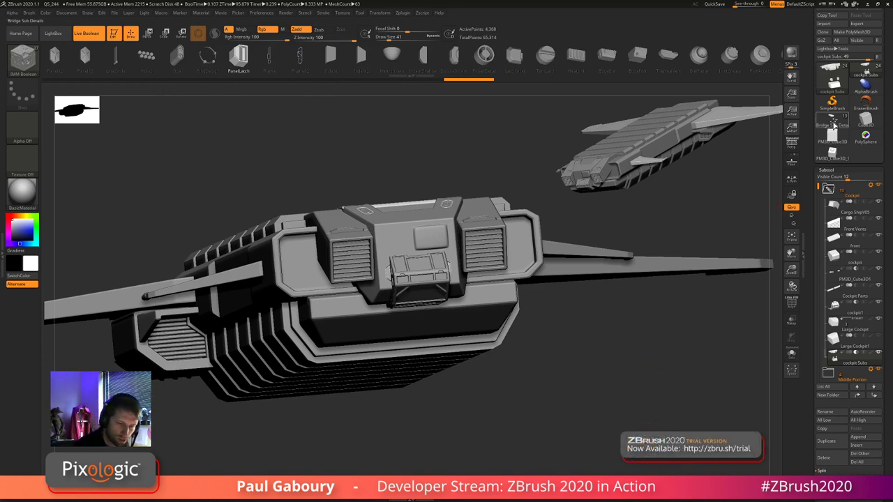
click(832, 122)
drag(590, 376, 555, 372)
alt+right_drag(554, 372, 556, 452)
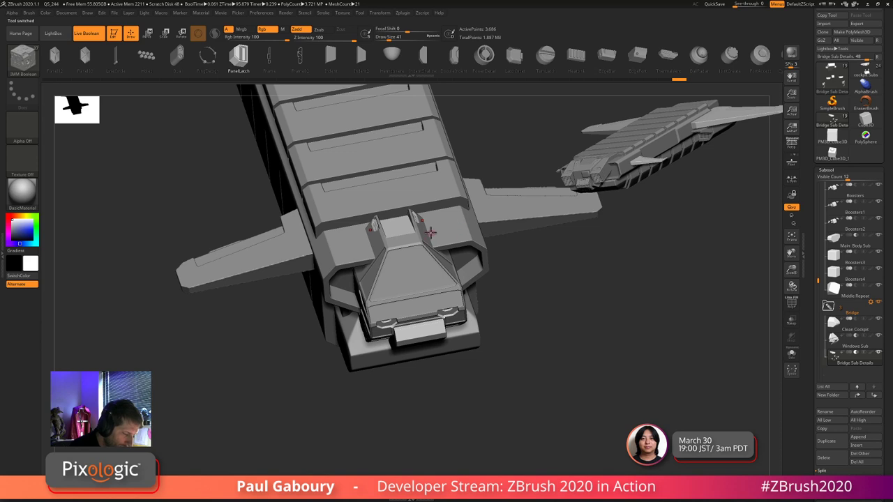
right_drag(430, 233, 415, 236)
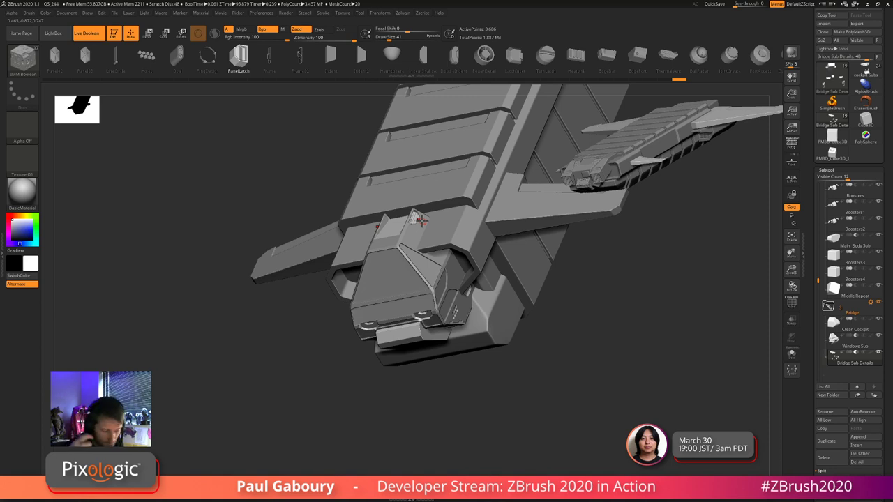
key(shift)
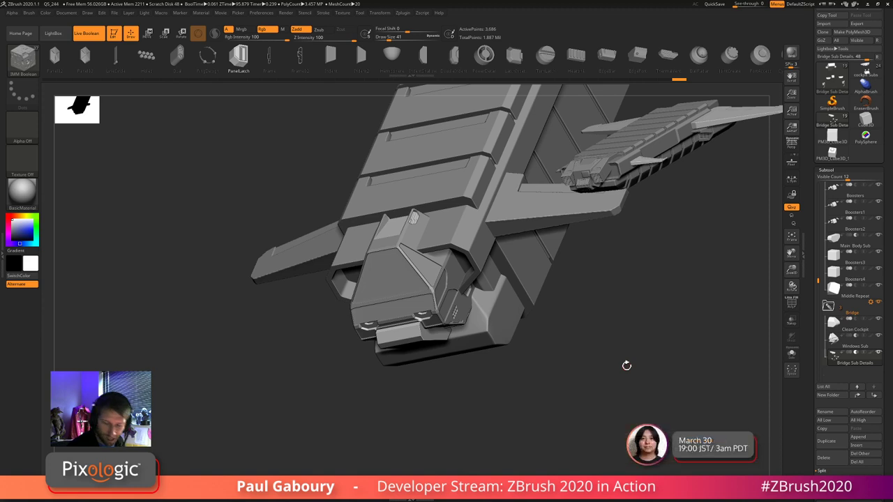
- Select the Clean Cockpit subtool in the Bridge folder and duplicate it
click(834, 325)
key(ctrl+shift+d)
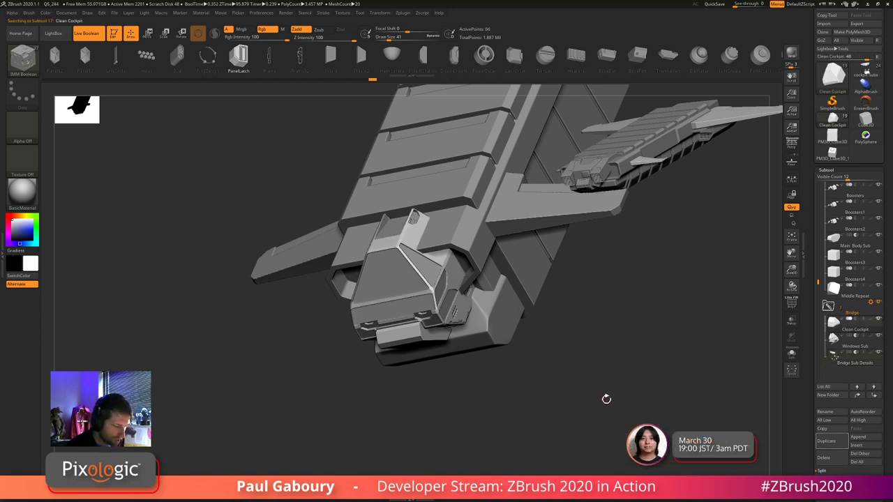
- Duplicate the Clean Cockpit subtool and apply Dynamic Subdiv to the copy
key(shift+f)
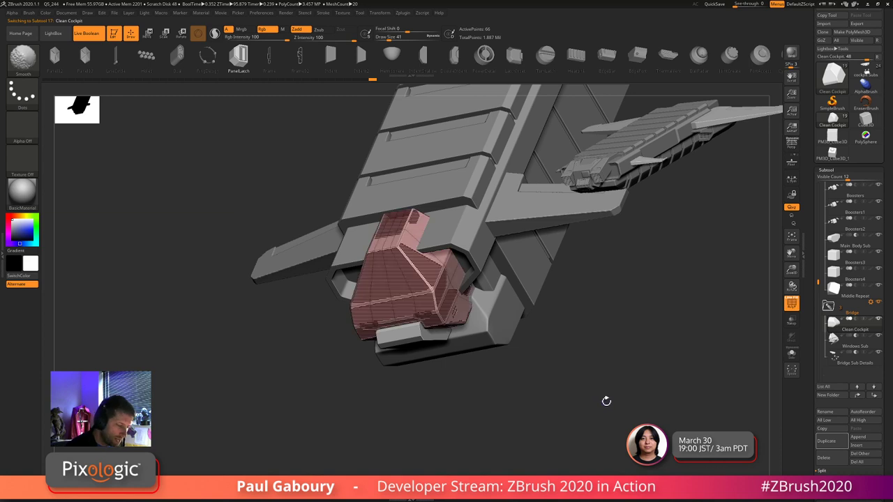
key(shift+f)
key(shift+f)
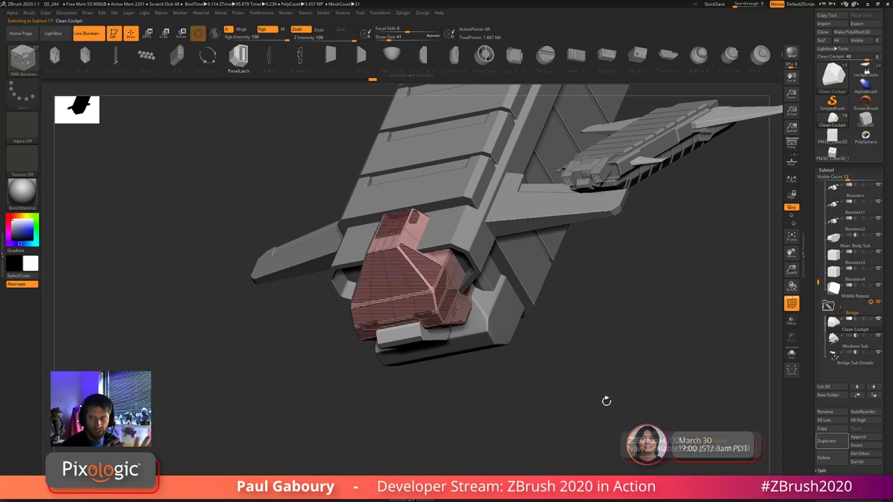
click(826, 442)
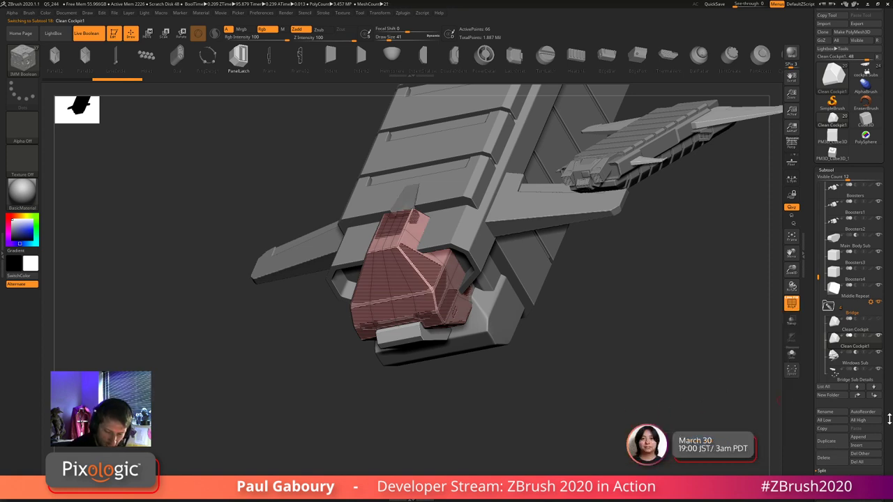
scroll(889, 419, down, 8)
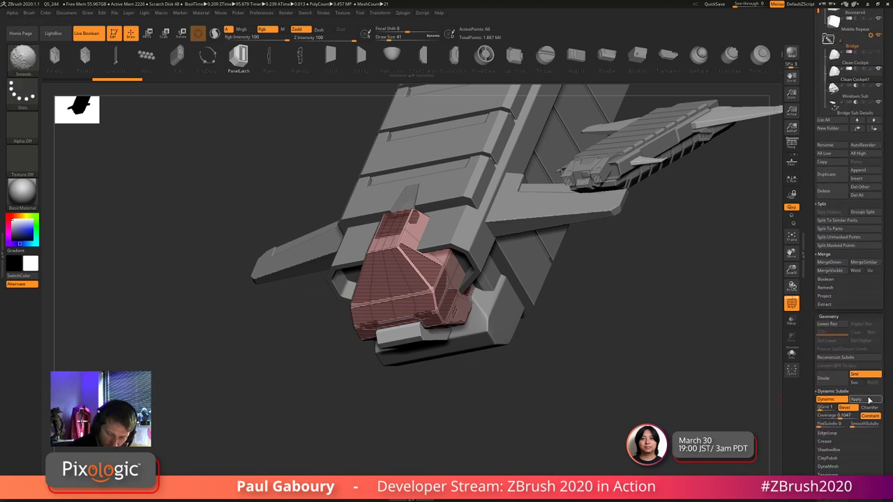
click(869, 400)
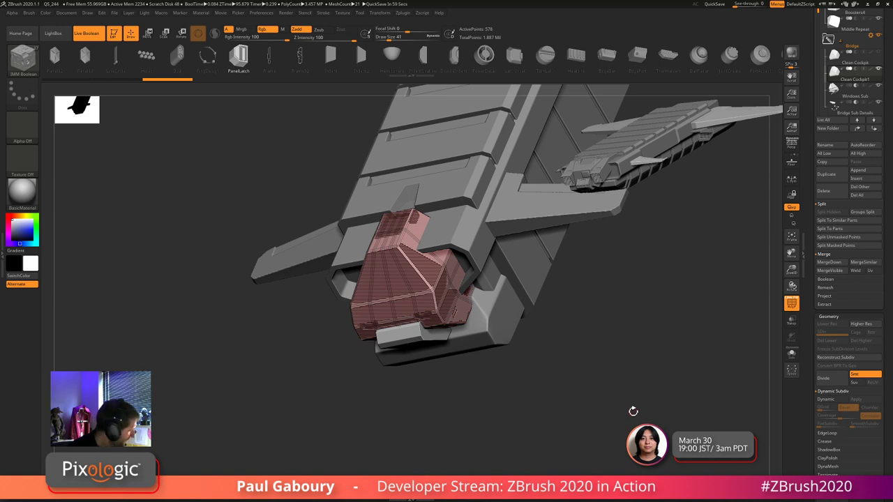
key(shift+f)
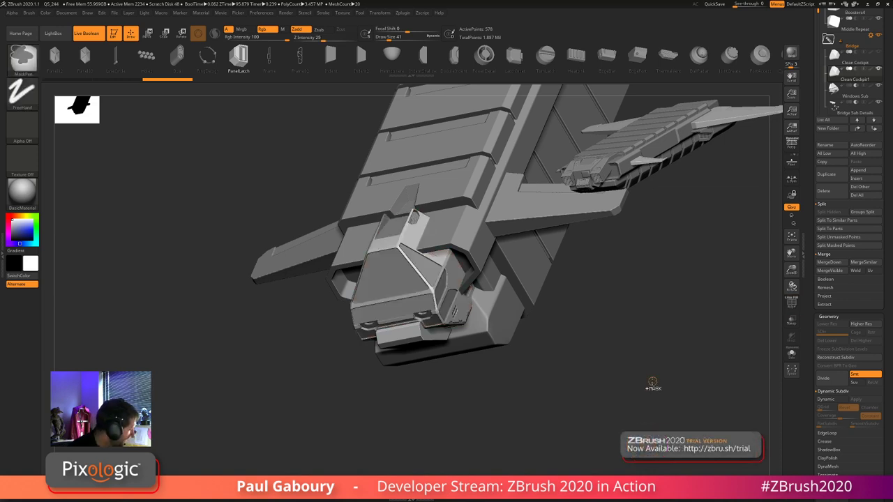
- Divide the cockpit copy up to subdivision level 4 and delete its lower levels
key(ctrl+d)
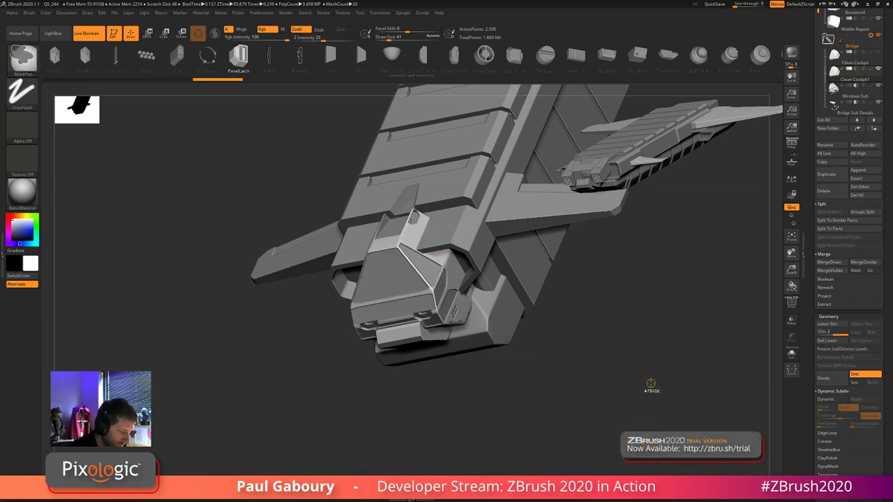
key(ctrl+shift+z)
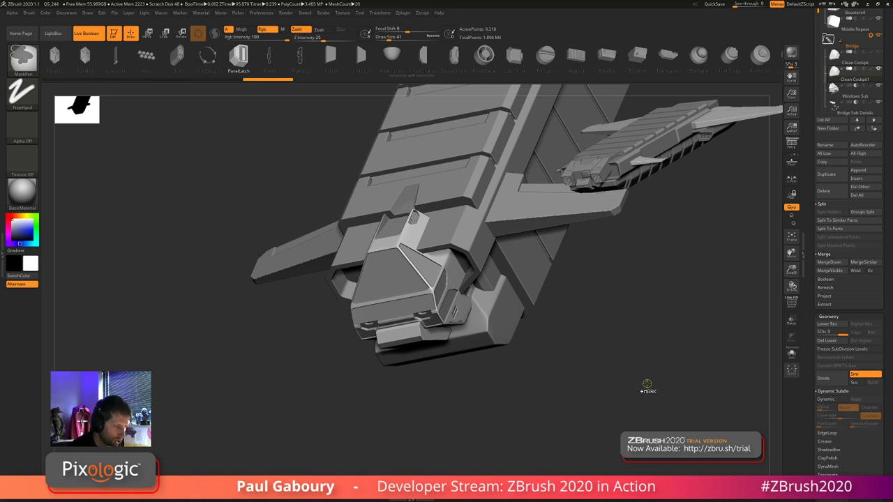
key(ctrl+shift+z)
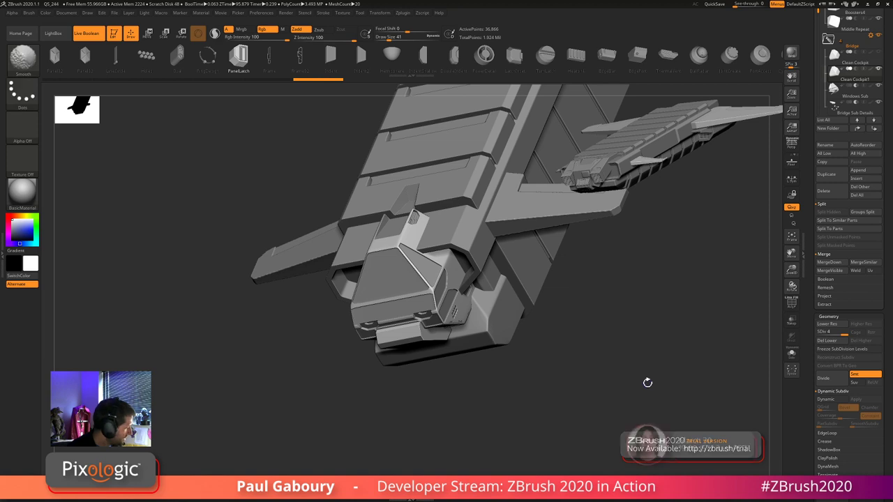
key(shift+f)
key(shift+f)
key(shift+f)
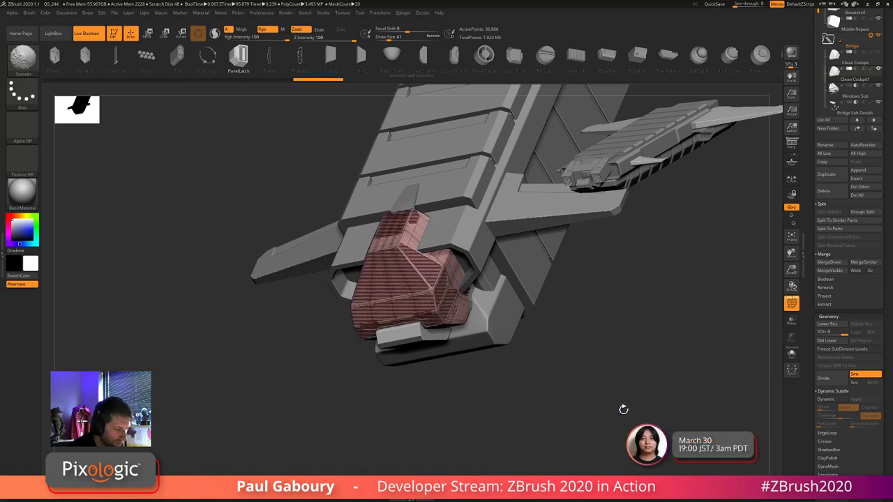
key(ctrl+d)
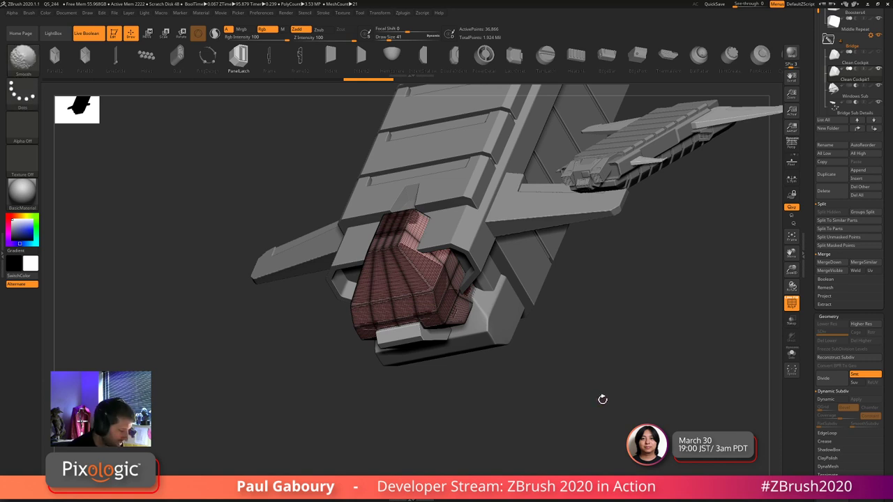
- Examine the dense cockpit copy up close, isolated in Solo mode, and show the rest of the ship again
key(shift+f)
key(shift+f)
mouse_move(532, 332)
ctrl+right_down()
mouse_move(498, 339)
mouse_move(466, 307)
mouse_move(400, 271)
ctrl+right_up()
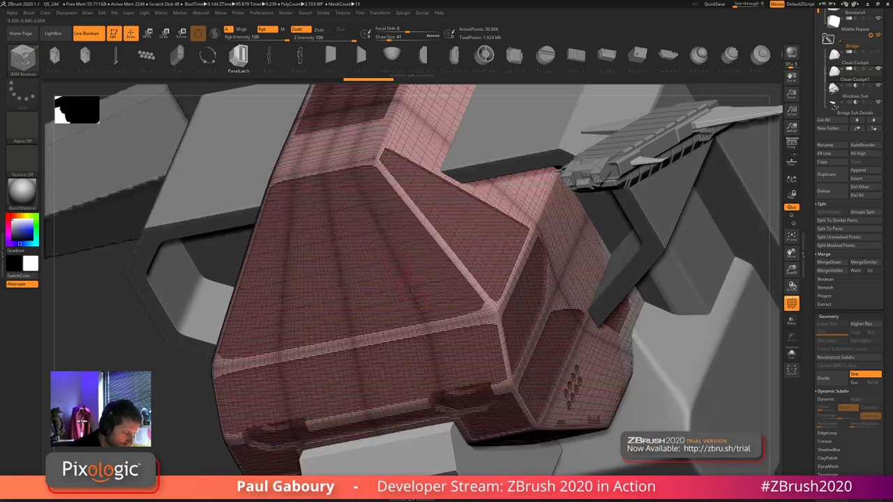
ctrl+right_drag(667, 367, 585, 318)
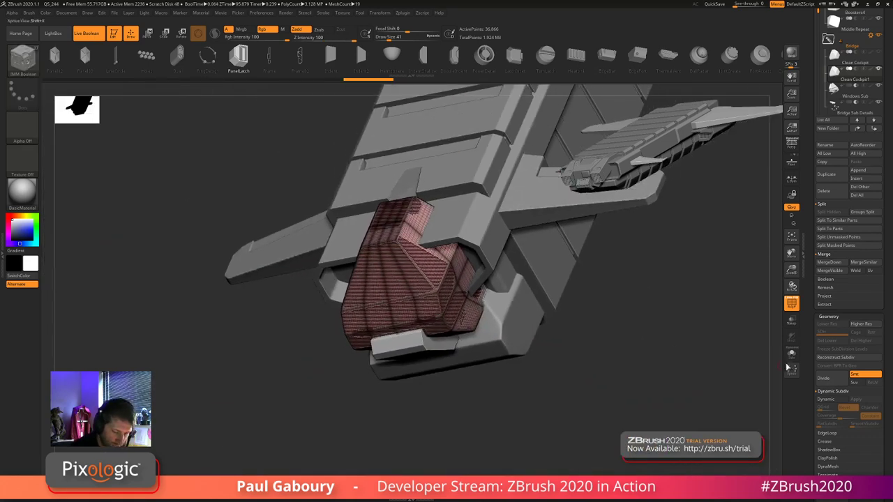
click(791, 354)
drag(603, 402, 626, 373)
key(shift+f)
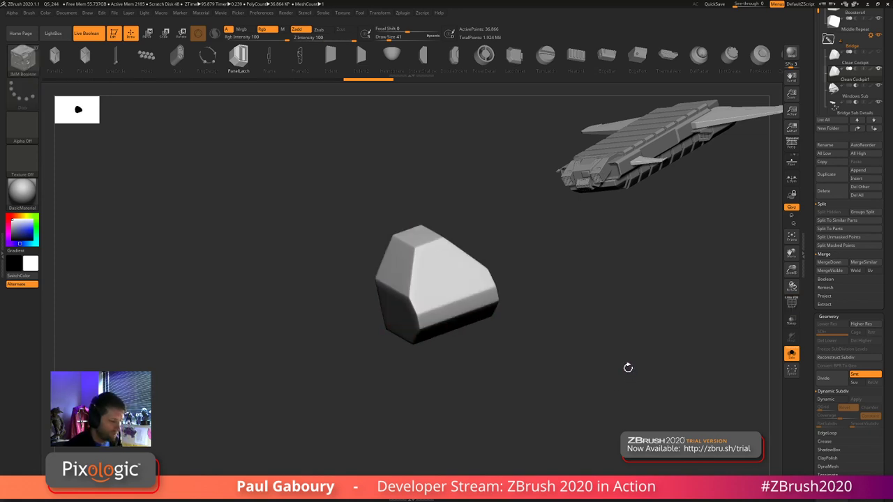
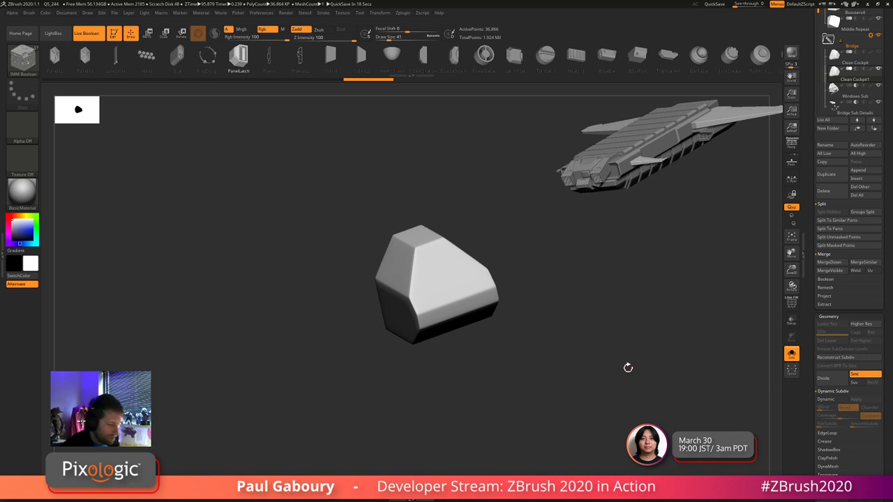
right_drag(560, 381, 593, 390)
alt+right_drag(593, 390, 562, 412)
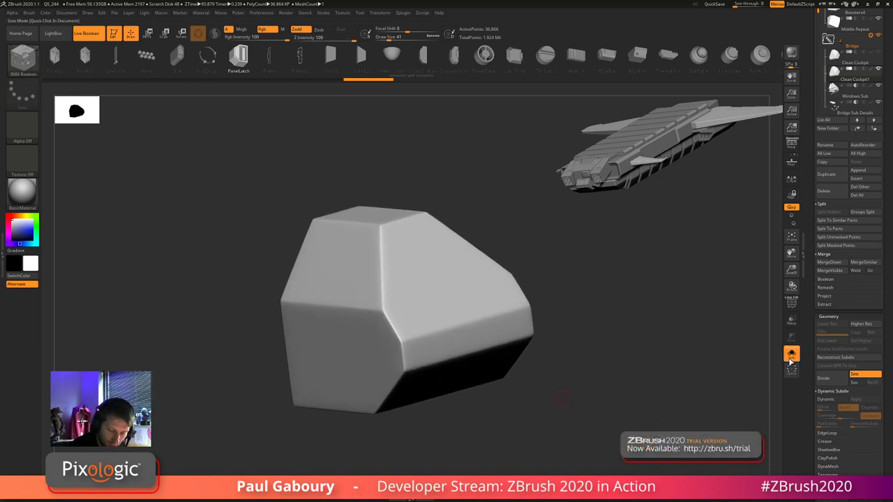
click(607, 402)
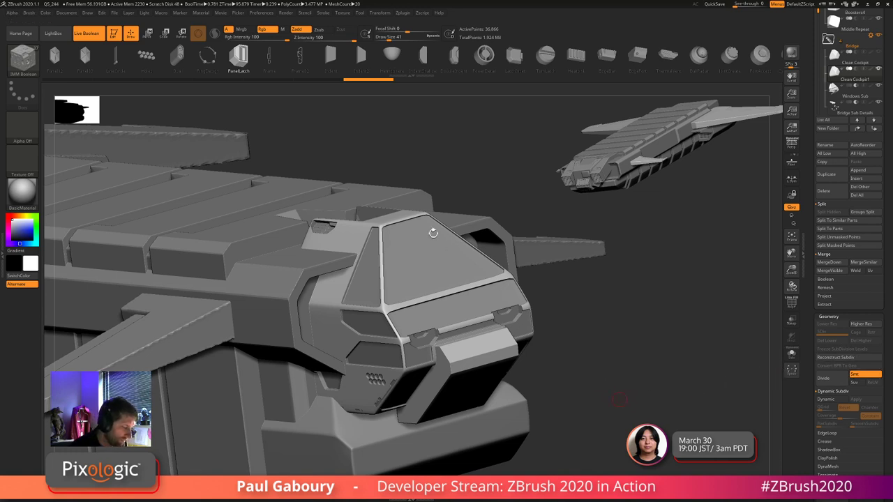
- Center the gizmo on the cockpit copy's unmasked mesh and start the Project Primitive deformer
key(w)
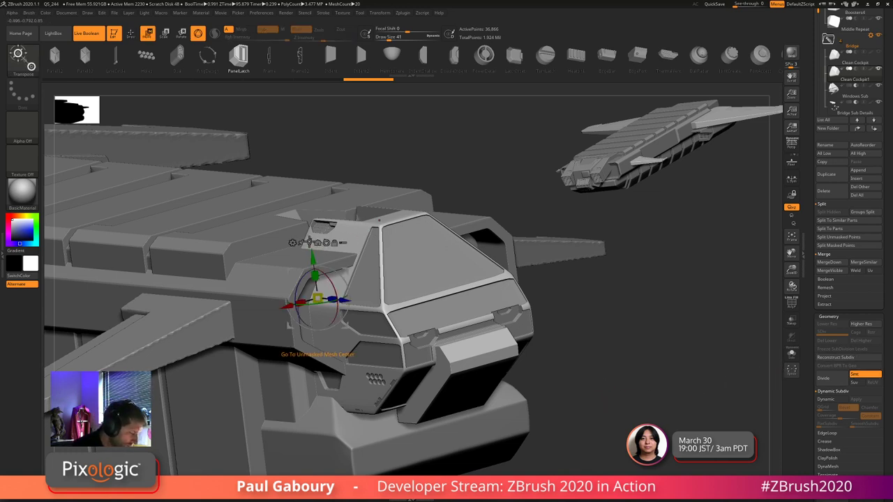
click(395, 227)
click(424, 250)
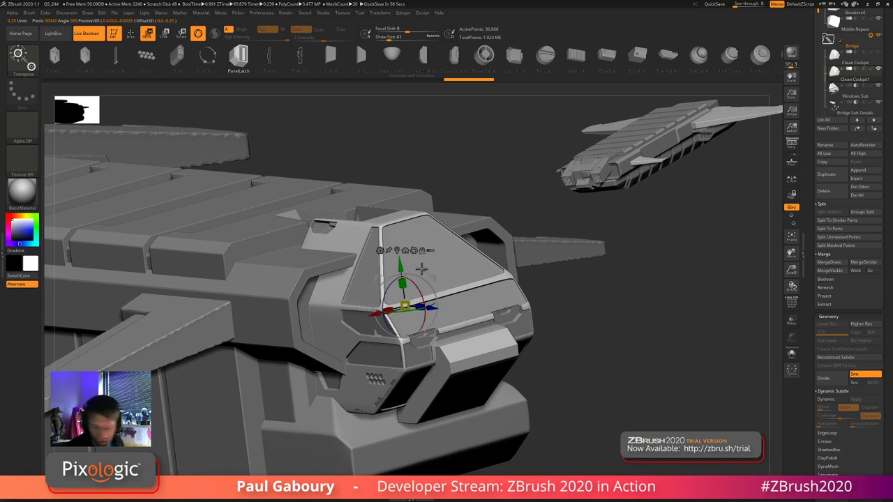
click(380, 250)
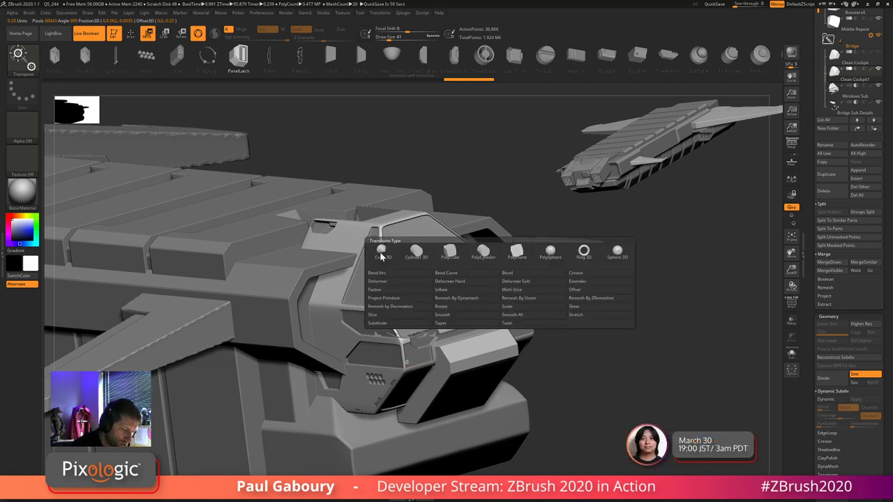
click(404, 297)
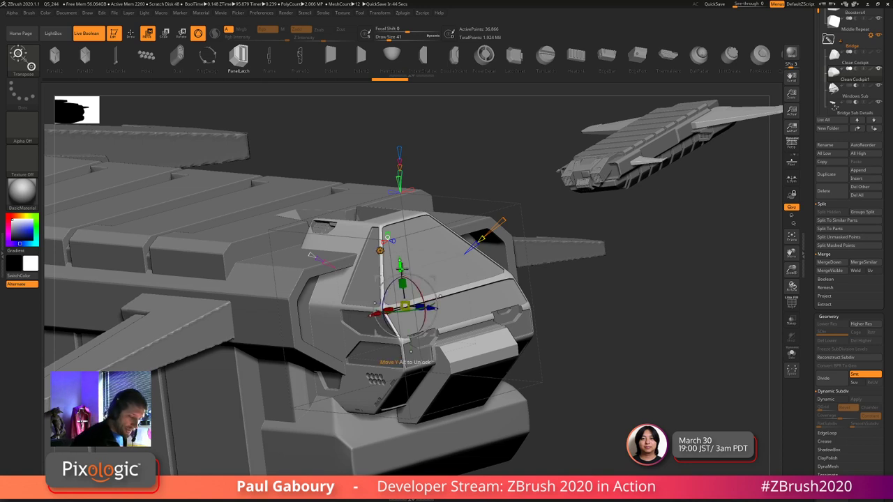
- Raise the projected sphere to the cockpit roof, shift it to one side and mirror it across the ship
ctrl+drag(402, 256, 394, 192)
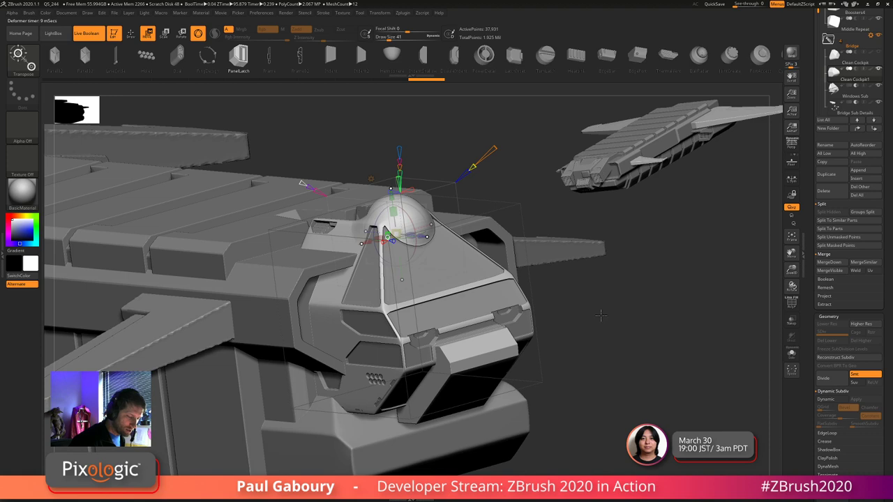
drag(590, 340, 595, 337)
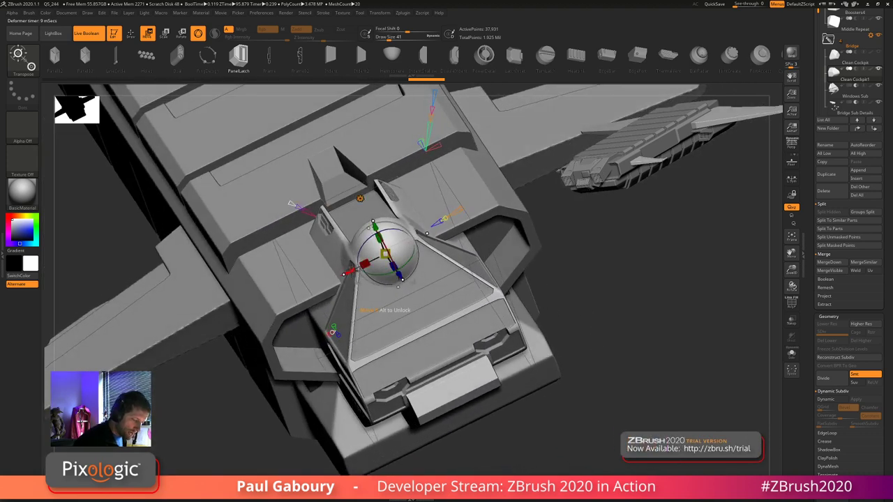
drag(351, 272, 314, 288)
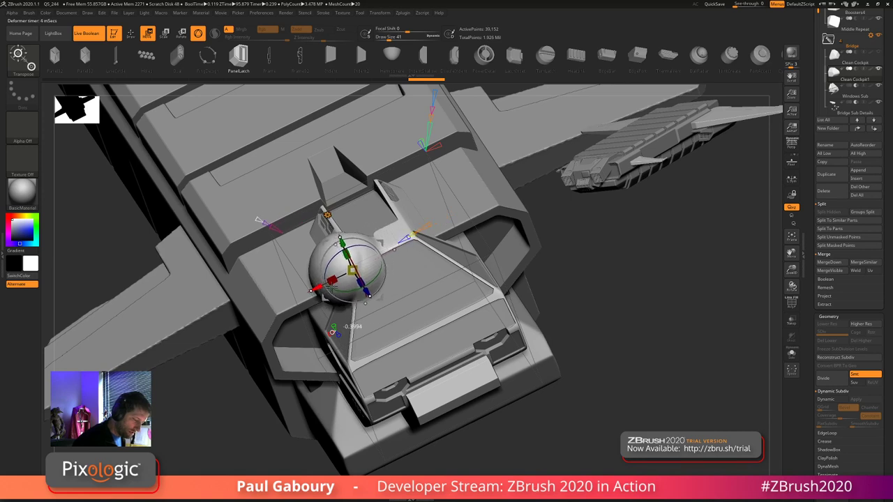
click(330, 333)
drag(606, 356, 606, 376)
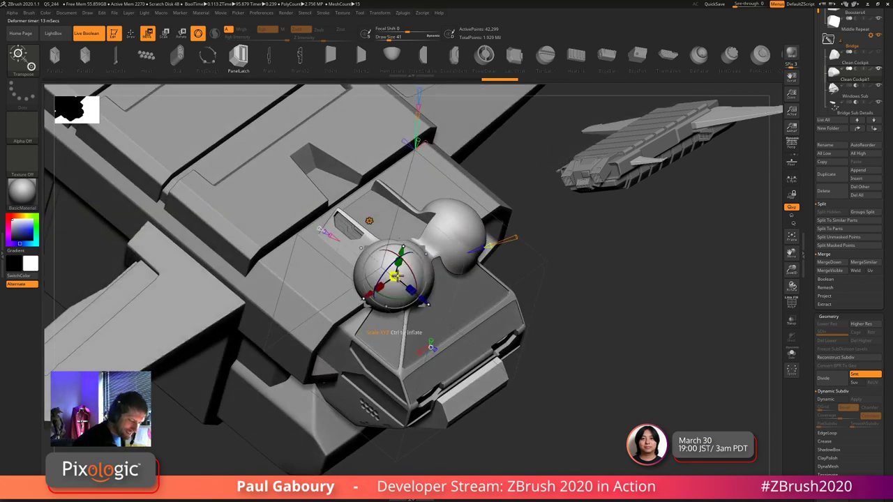
- Scale the mirrored spheres down to small bumps on the cockpit's side faces and check how their topology blends in
drag(395, 277, 378, 259)
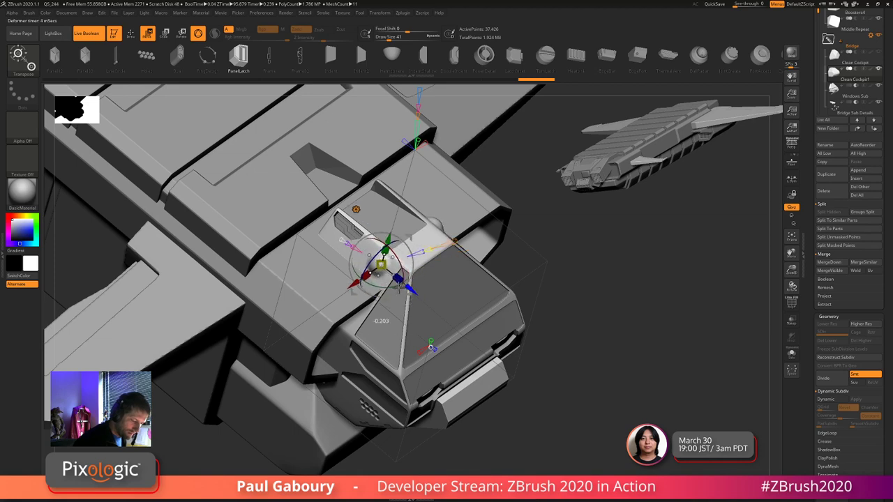
drag(592, 369, 643, 377)
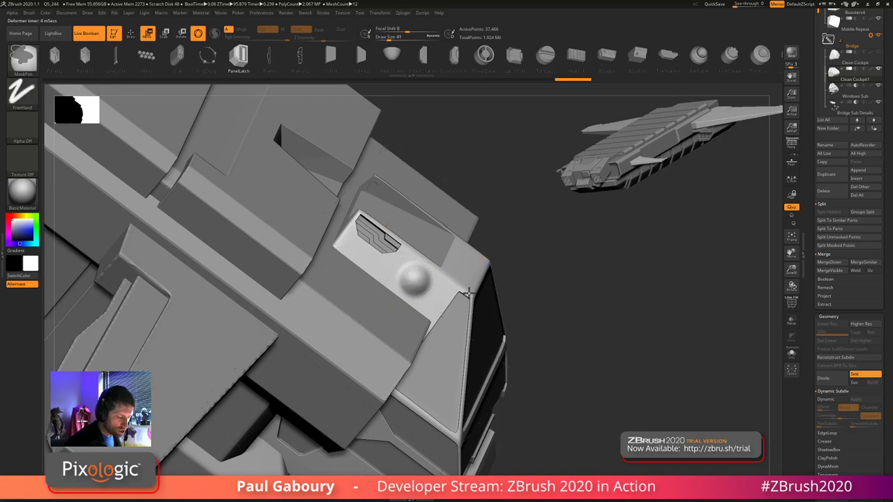
mouse_move(480, 292)
ctrl+right_down()
mouse_move(477, 305)
mouse_move(540, 289)
ctrl+right_up()
drag(539, 288, 495, 305)
ctrl+right_drag(496, 306, 498, 304)
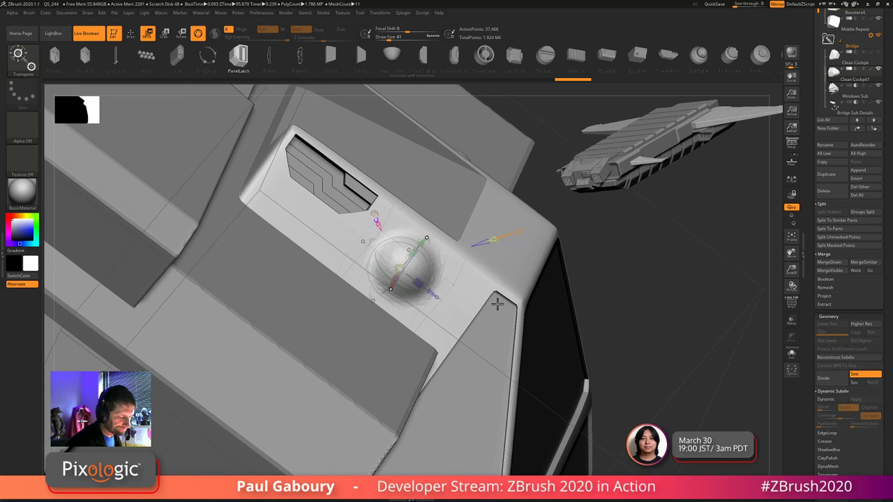
key(shift+f)
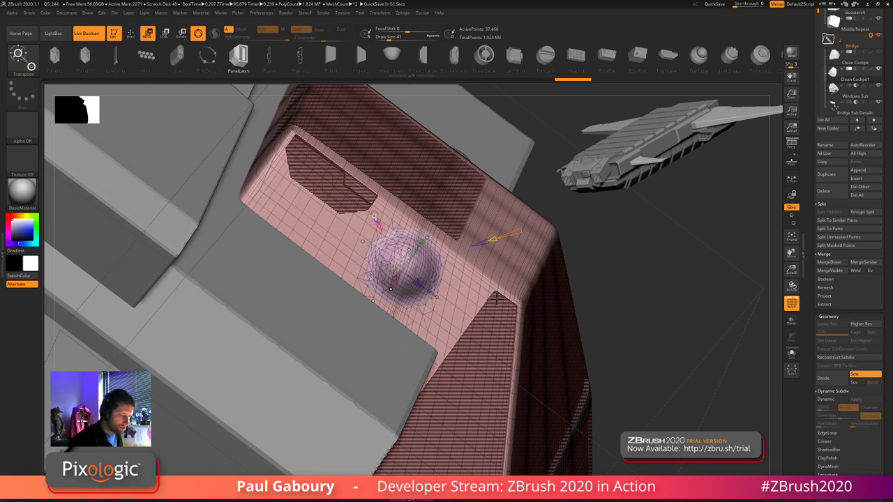
key(shift+f)
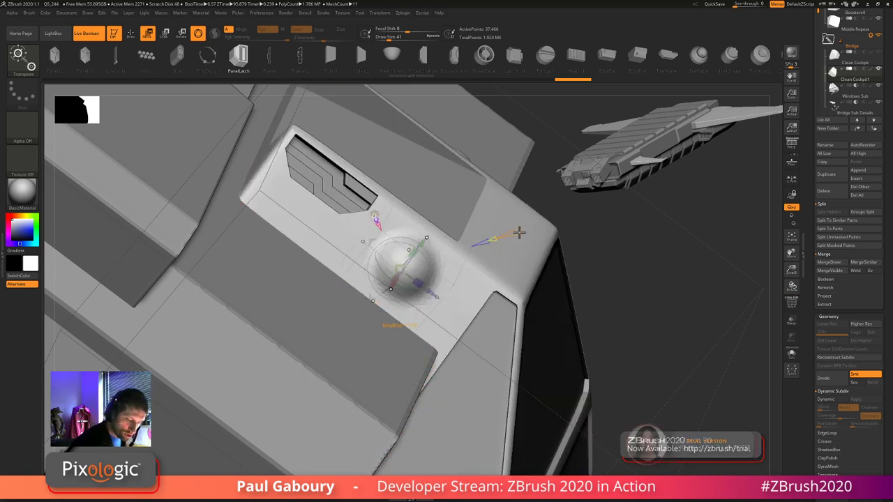
- Adjust the projected primitive's shape modifier back and forth, turning the round side bumps into square-edged blocks
drag(520, 231, 551, 224)
right_drag(531, 358, 502, 353)
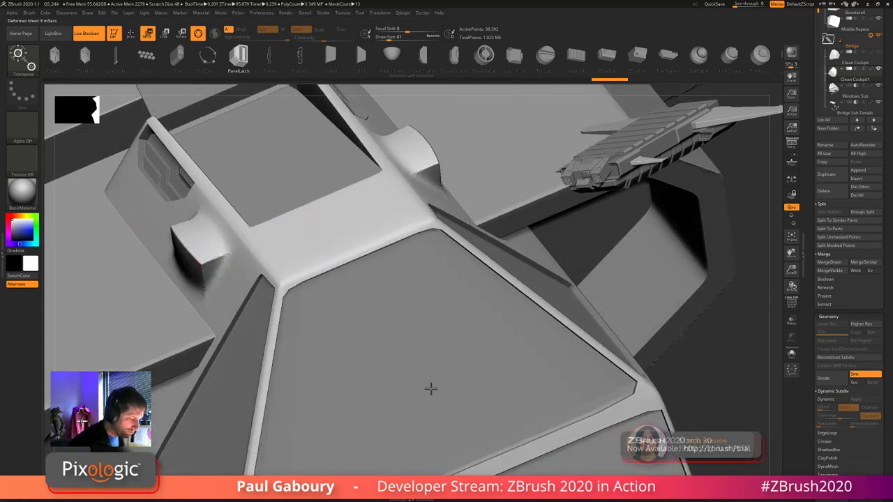
alt+right_drag(430, 389, 499, 419)
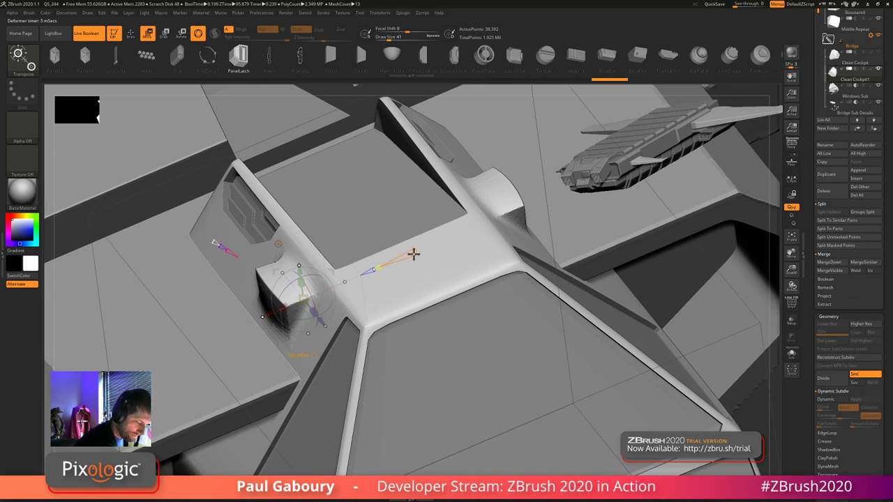
drag(409, 257, 396, 264)
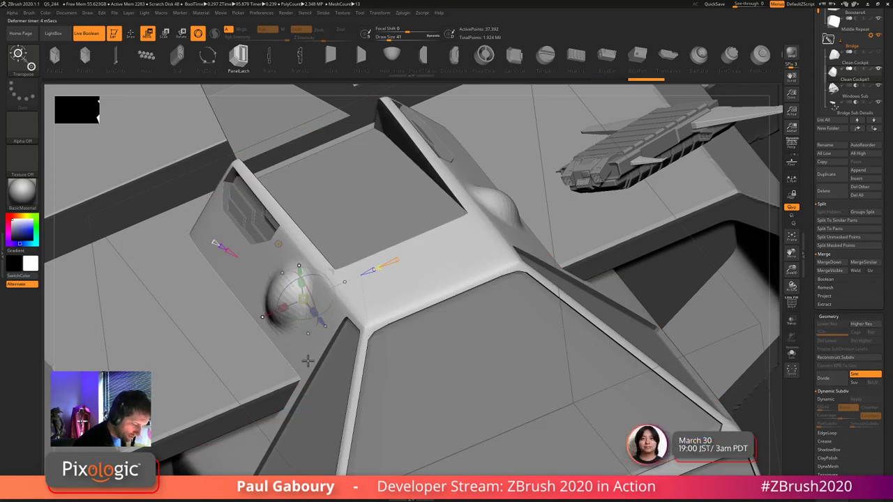
key(shift+f)
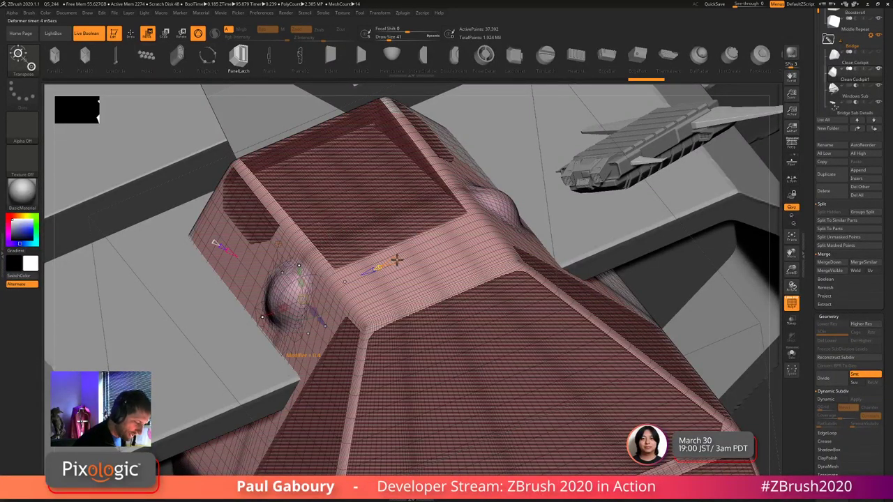
drag(397, 260, 409, 253)
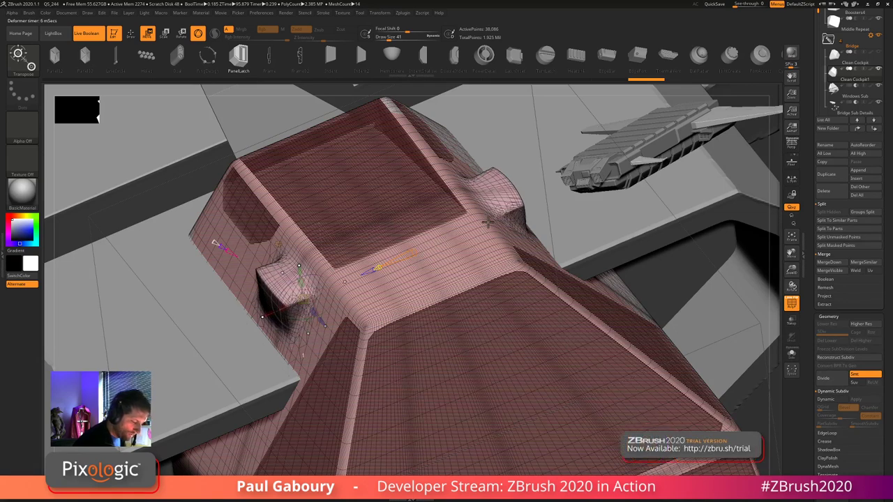
- Turn the square side blocks back into soft round bumps and stretch them lengthwise along the cockpit's side faces
drag(379, 266, 377, 272)
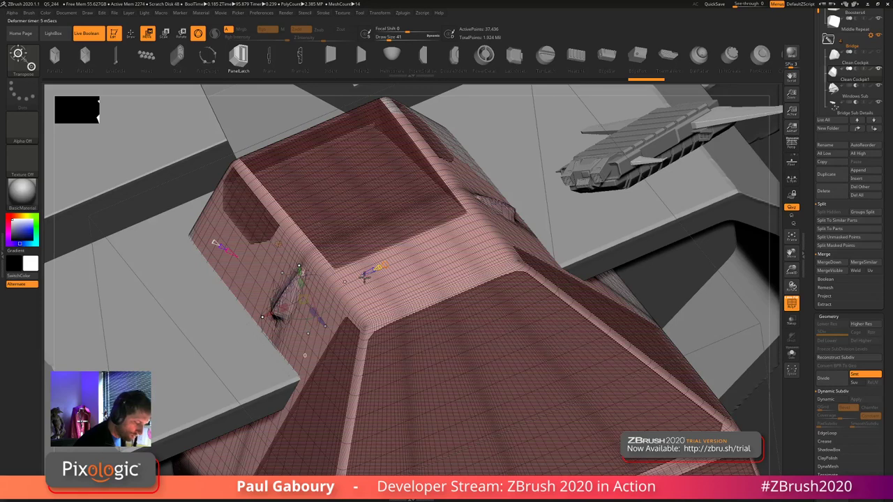
mouse_move(413, 257)
mouse_down()
mouse_move(425, 253)
mouse_move(395, 266)
mouse_move(403, 260)
mouse_up()
right_drag(401, 303, 414, 308)
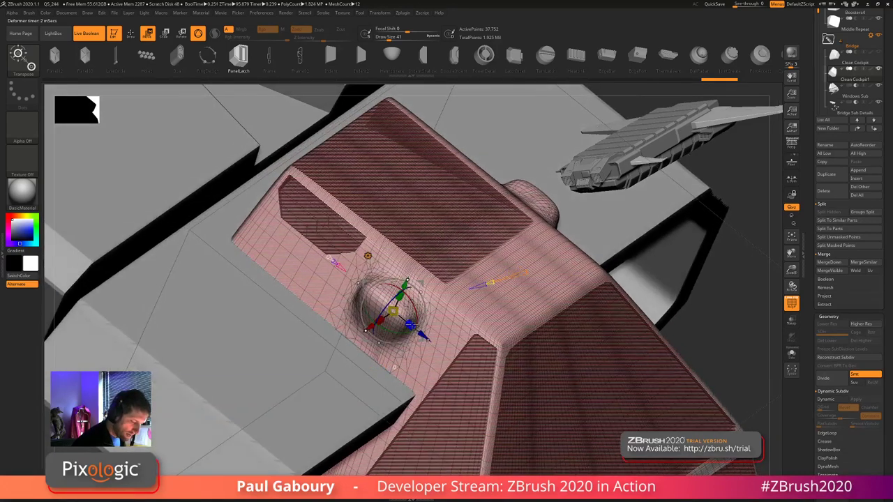
drag(423, 335, 430, 339)
drag(401, 294, 406, 284)
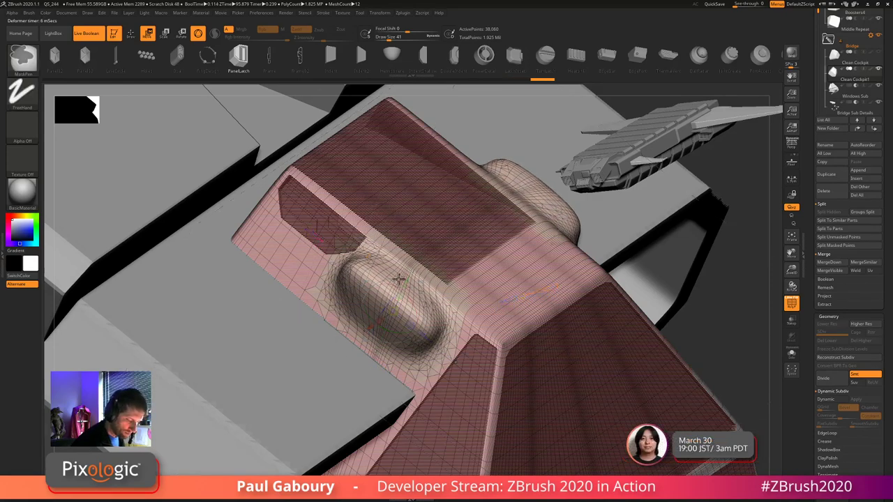
- Hide the wireframe and examine the stretched side bumps against the rest of the ship
mouse_move(399, 280)
ctrl+right_down()
mouse_move(504, 340)
mouse_move(482, 322)
mouse_move(515, 298)
mouse_move(451, 216)
mouse_move(441, 221)
ctrl+right_up()
key(ctrl+z)
key(shift+f)
key(ctrl+z)
key(ctrl+z)
key(ctrl+z)
key(ctrl+z)
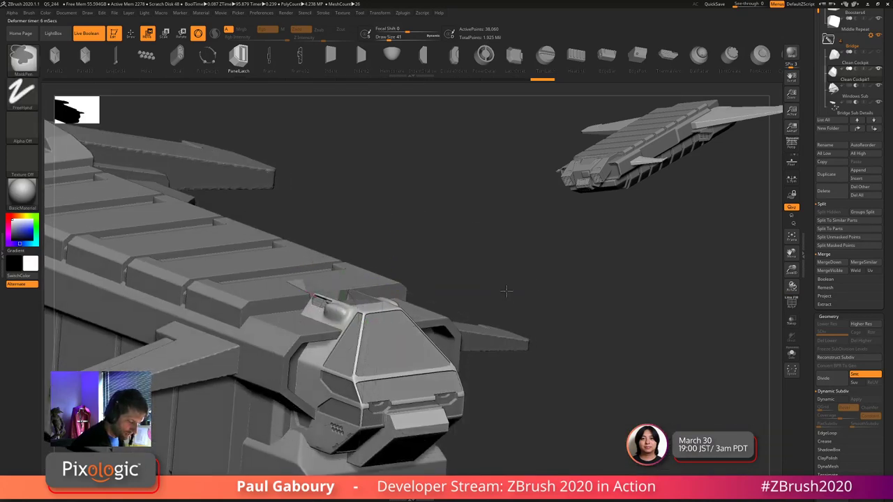
key(ctrl+z)
key(ctrl+z)
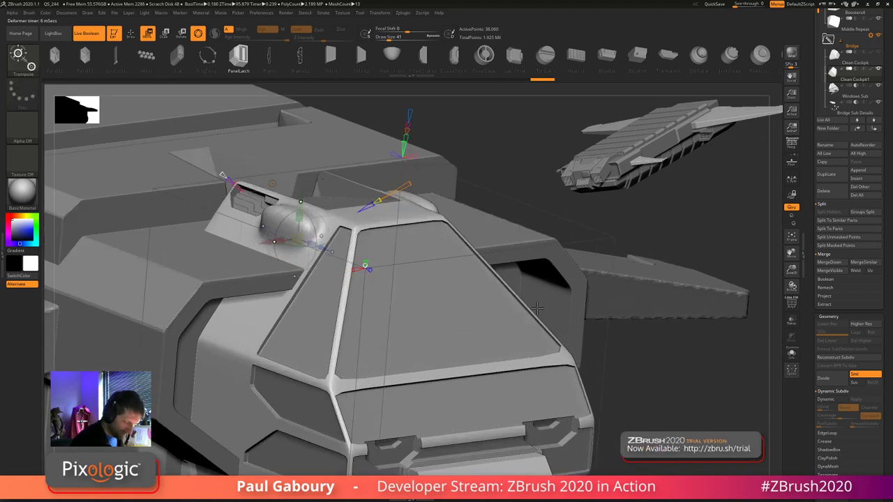
key(ctrl+z)
key(ctrl+z)
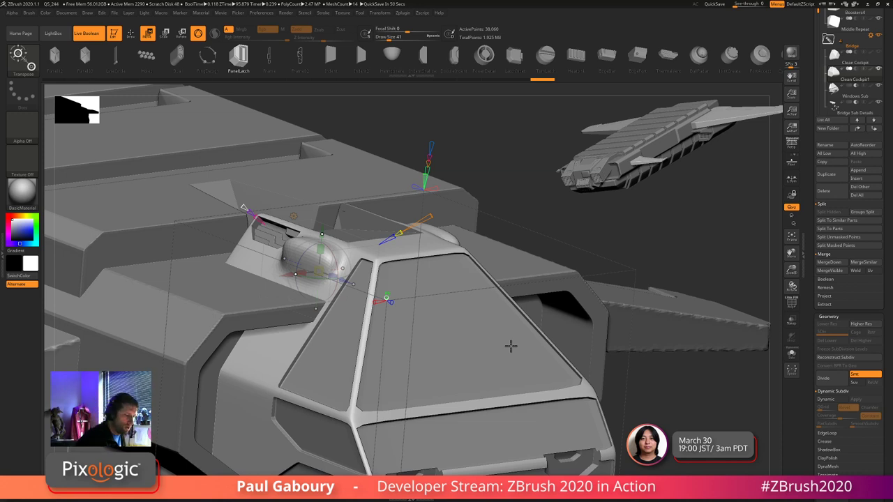
- Scale the projected side bumps down slightly in length and reduce their blend so they stand out crisply from the cockpit
click(293, 216)
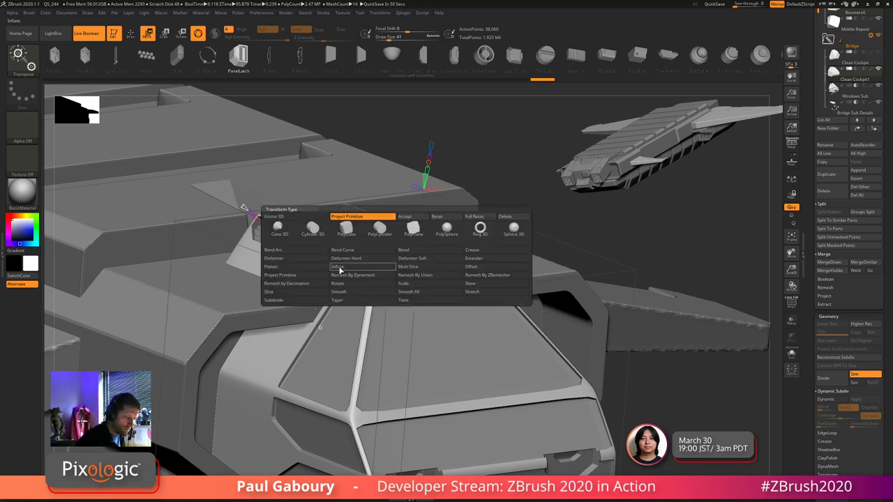
click(376, 221)
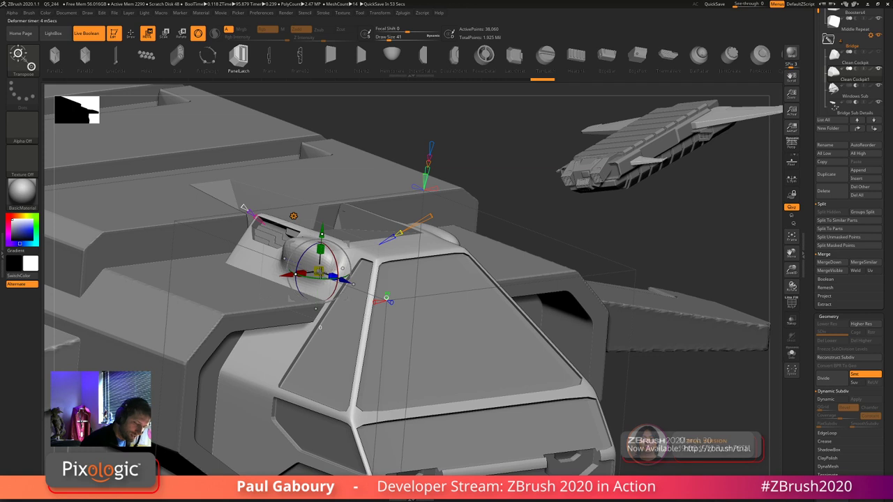
drag(334, 276, 321, 249)
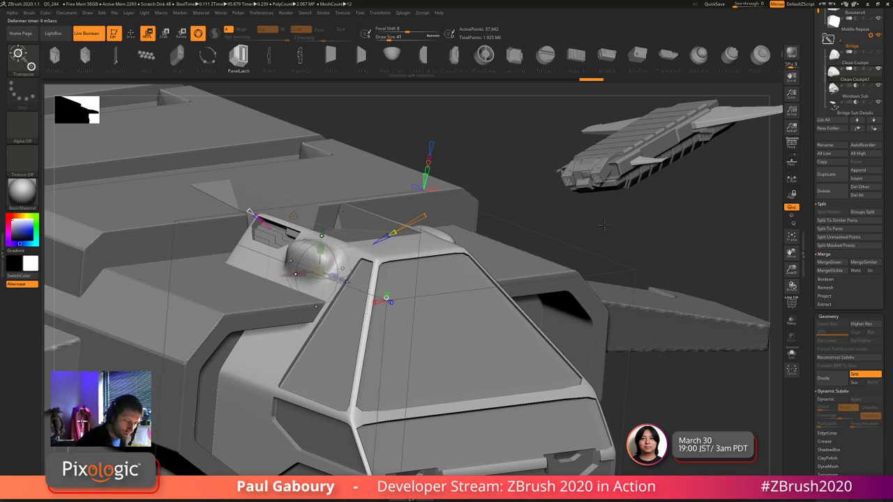
drag(607, 227, 571, 290)
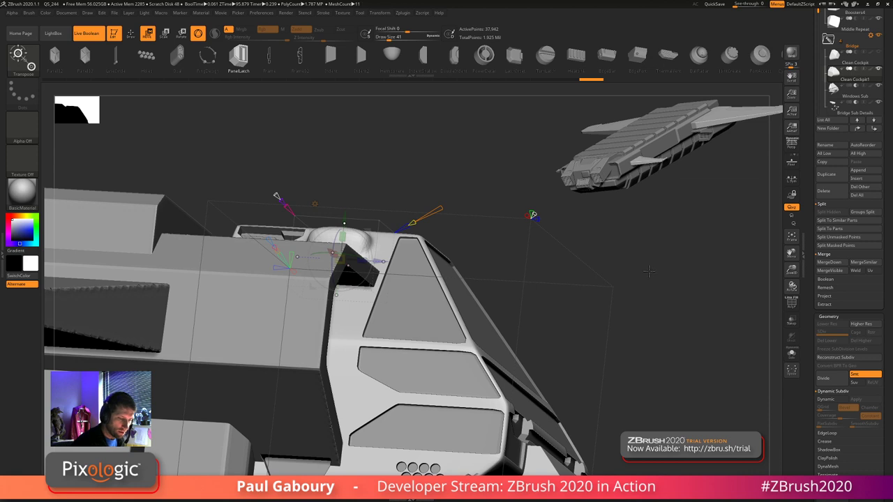
drag(649, 272, 651, 301)
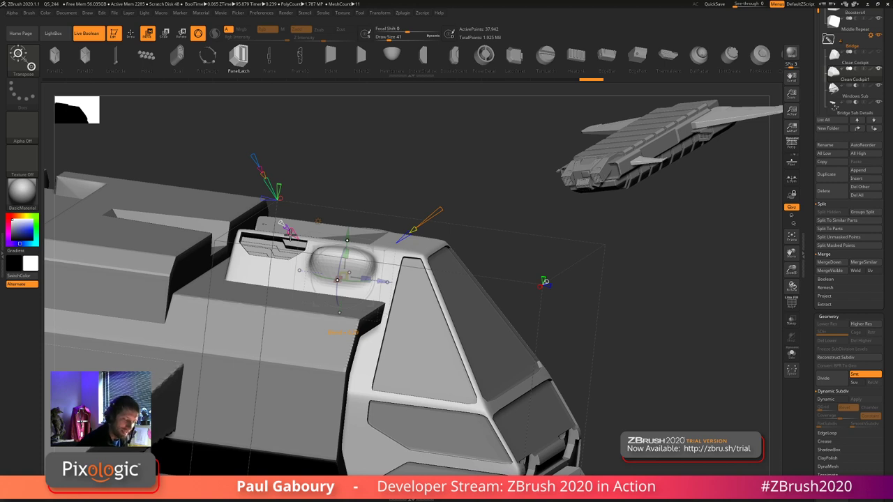
mouse_move(290, 234)
mouse_down()
mouse_move(285, 227)
mouse_move(304, 245)
mouse_up()
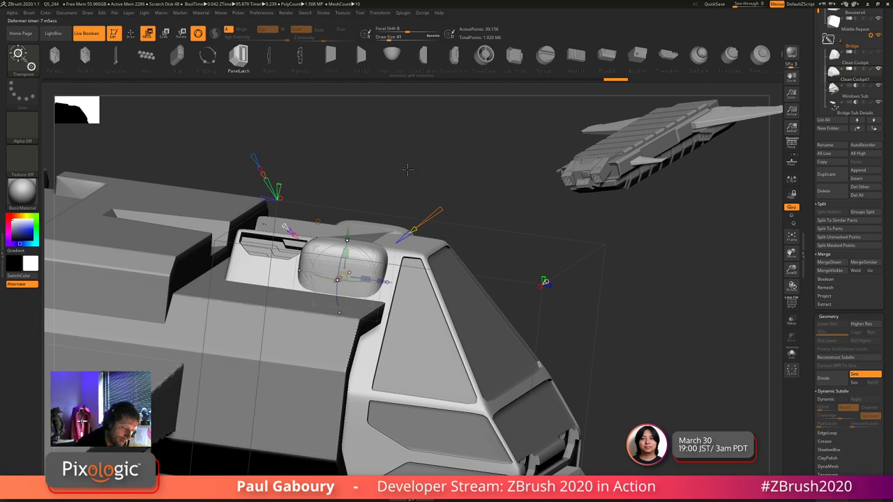
drag(406, 164, 396, 169)
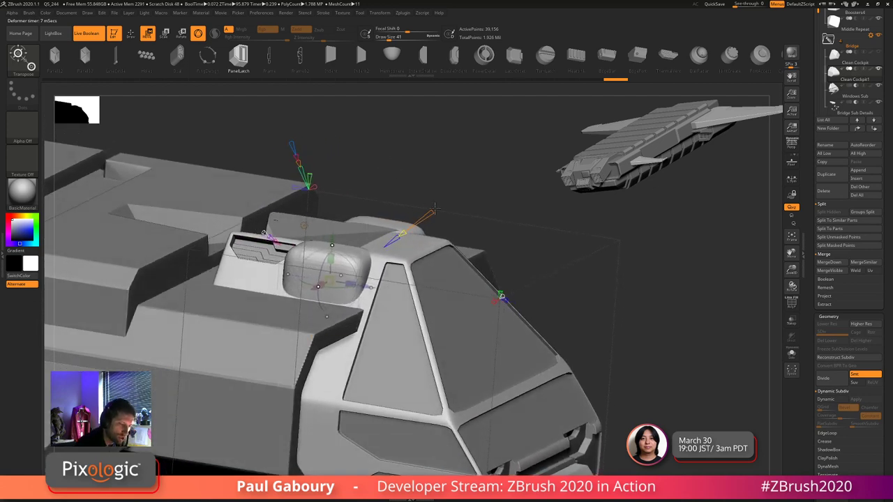
- Change the projected bumps into sharp-edged boxes and shift them slightly forward along the cockpit's upper sides
mouse_move(432, 211)
mouse_down()
mouse_move(485, 178)
mouse_move(502, 158)
mouse_move(503, 150)
mouse_move(491, 153)
mouse_up()
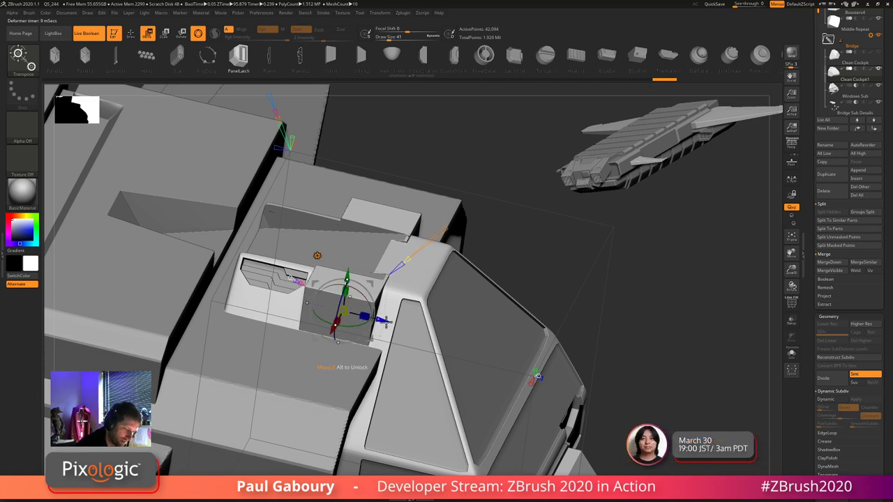
drag(387, 321, 394, 323)
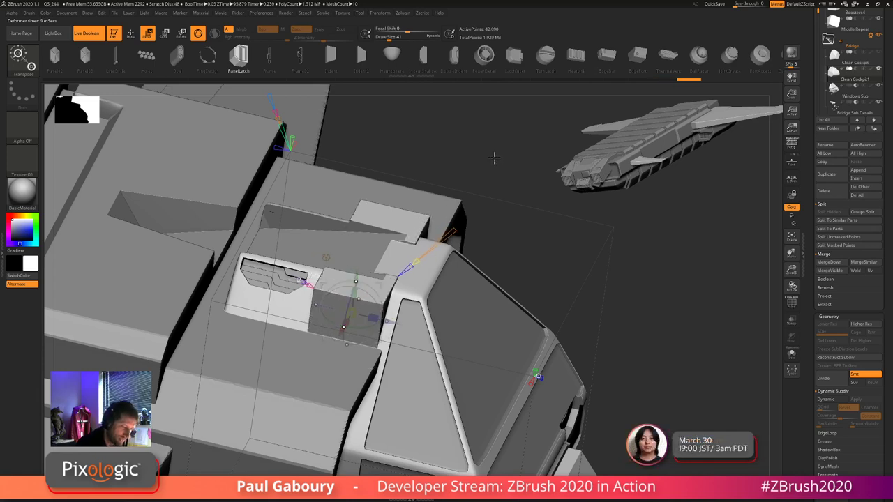
drag(501, 168, 501, 142)
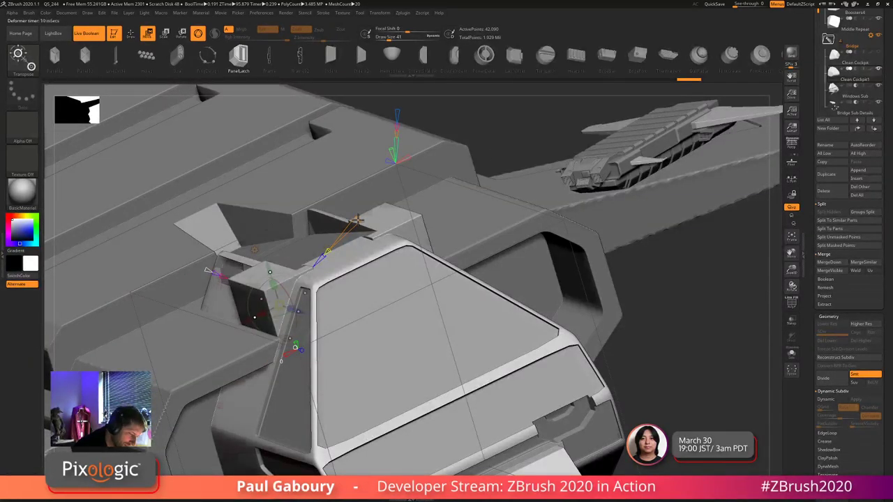
- Soften the edges of the projected boxes slightly, checking how their topology follows the cockpit mesh
key(shift+f)
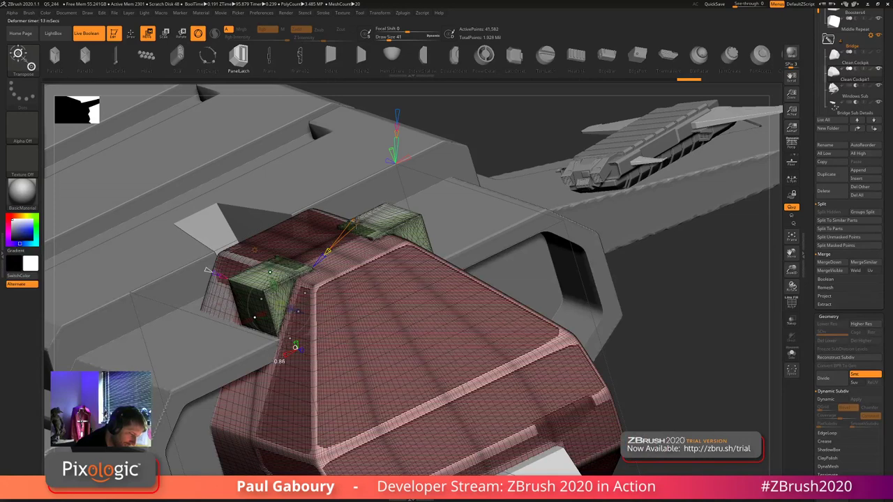
key(shift+f)
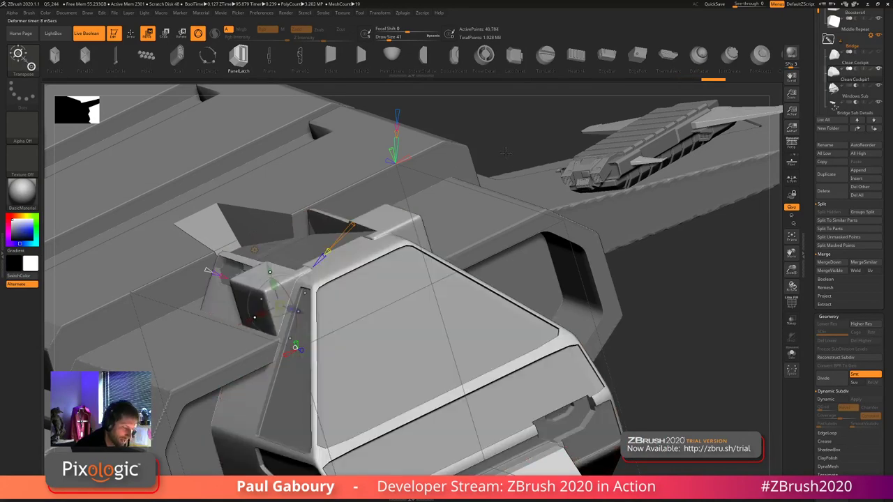
drag(504, 154, 469, 179)
drag(322, 268, 322, 263)
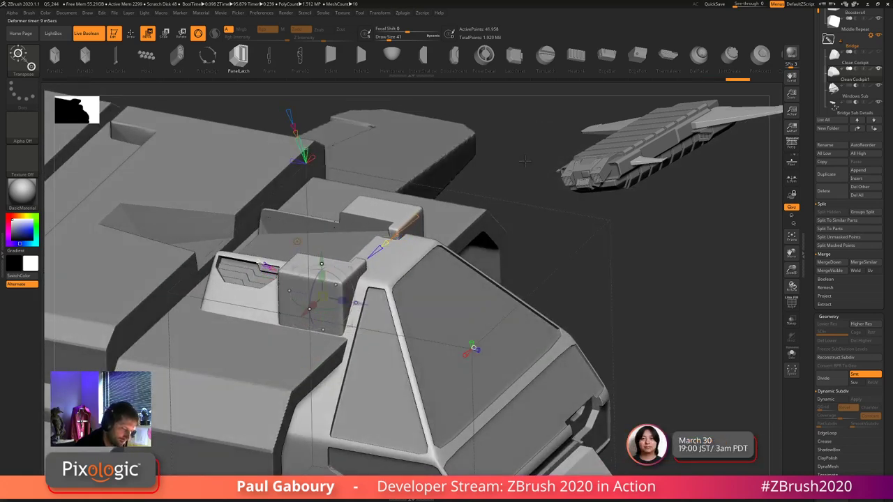
mouse_move(530, 159)
mouse_down()
mouse_move(506, 148)
mouse_move(537, 156)
mouse_up()
- Isolate the cockpit copy, soften the blend around the projected boxes and adjust their TessRate
click(792, 355)
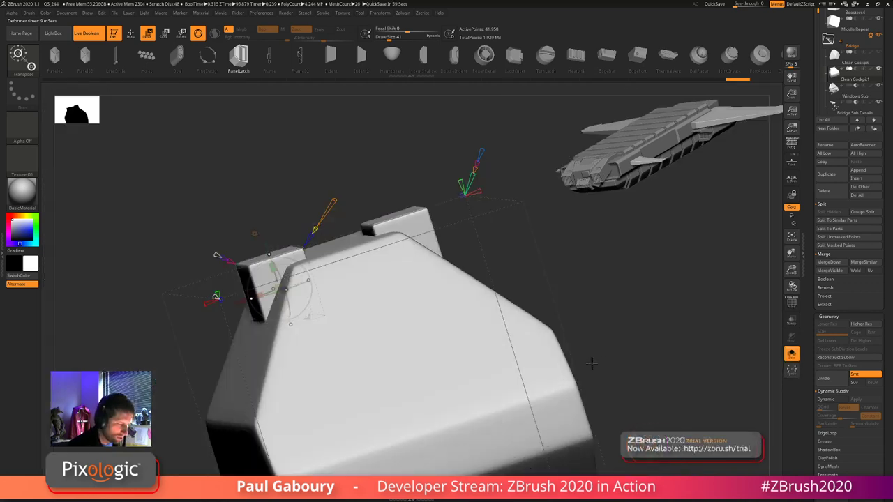
mouse_move(591, 363)
mouse_down()
mouse_move(652, 342)
mouse_move(625, 379)
mouse_move(602, 364)
mouse_move(600, 349)
mouse_up()
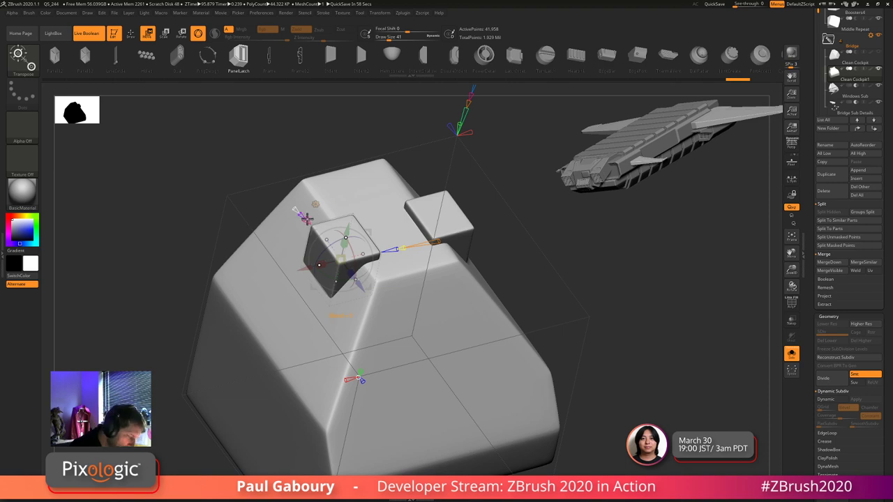
mouse_move(308, 219)
mouse_down()
mouse_move(296, 209)
mouse_move(308, 221)
mouse_move(305, 204)
mouse_up()
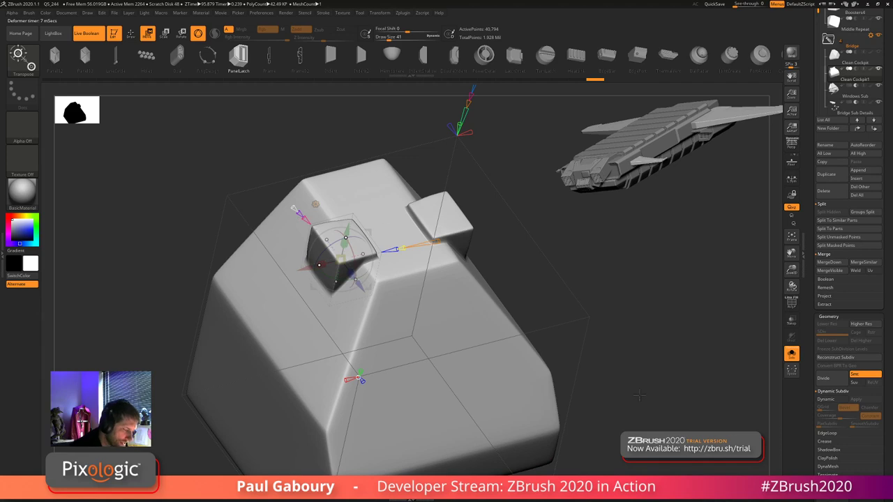
drag(640, 395, 644, 374)
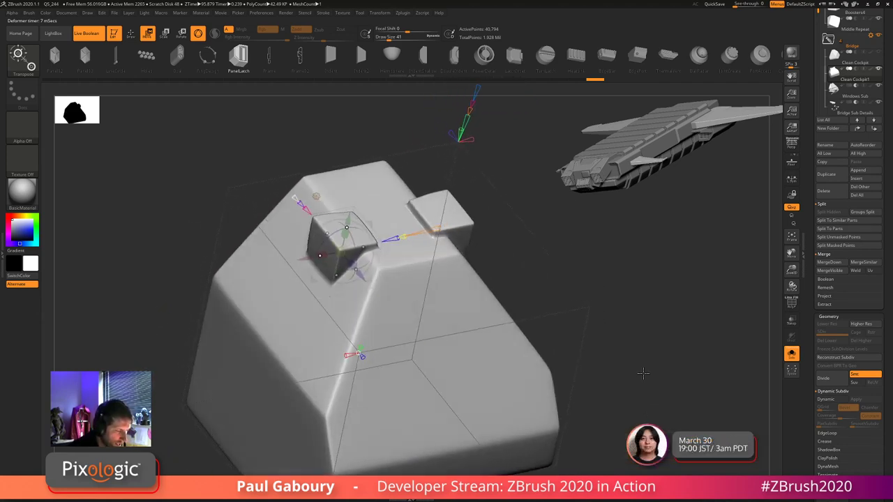
mouse_move(329, 230)
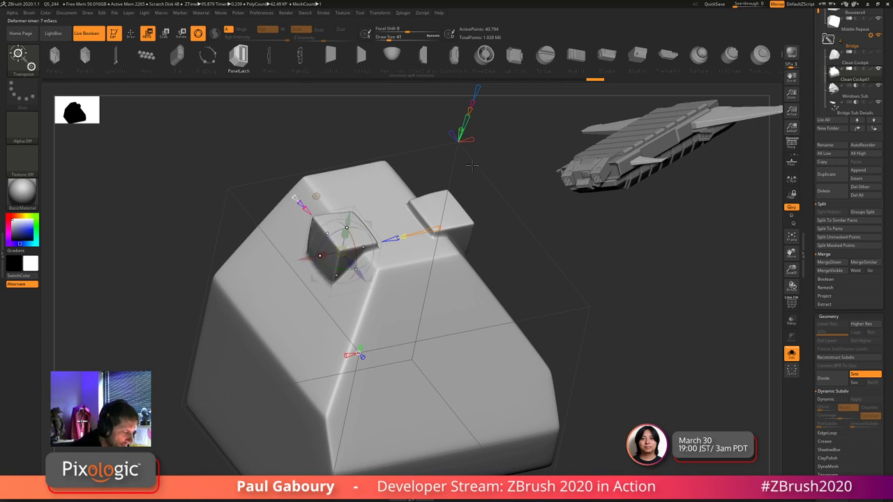
drag(472, 165, 416, 138)
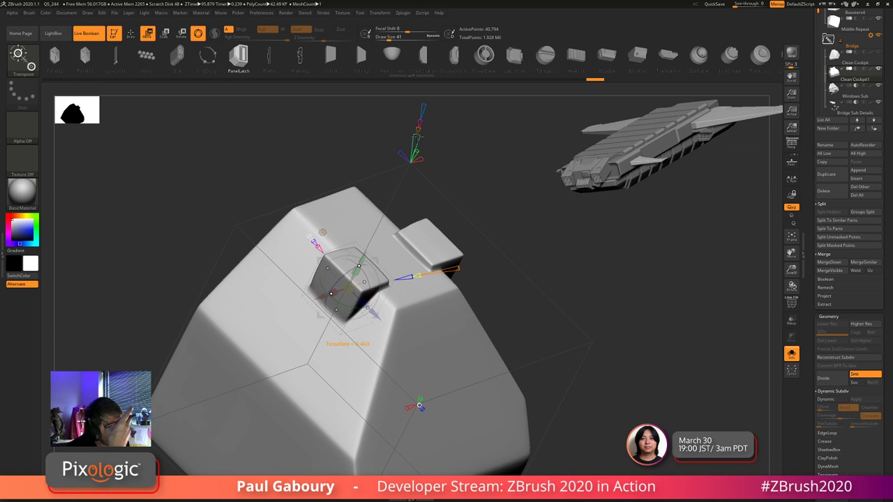
mouse_move(418, 132)
mouse_down()
mouse_move(414, 144)
mouse_move(418, 132)
mouse_up()
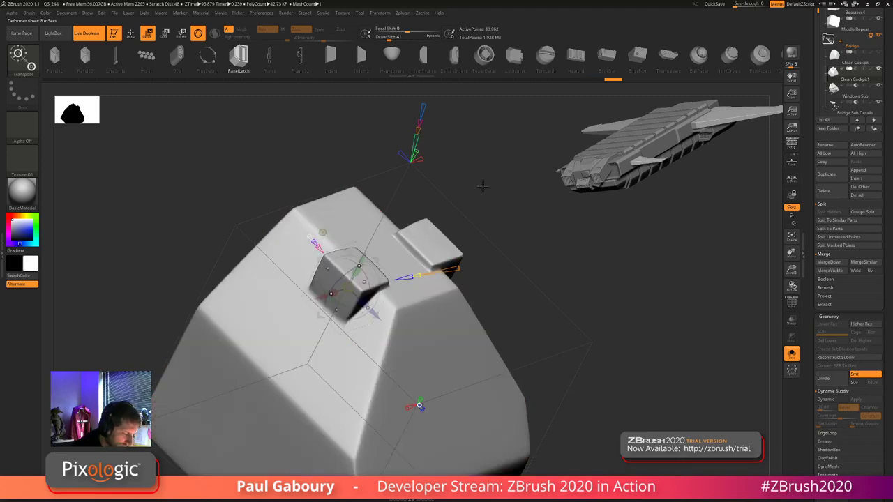
- Reduce the projected boxes' blend so they meet the cockpit surface sharply, and inspect the transition from several angles
drag(483, 186, 500, 203)
drag(559, 235, 544, 223)
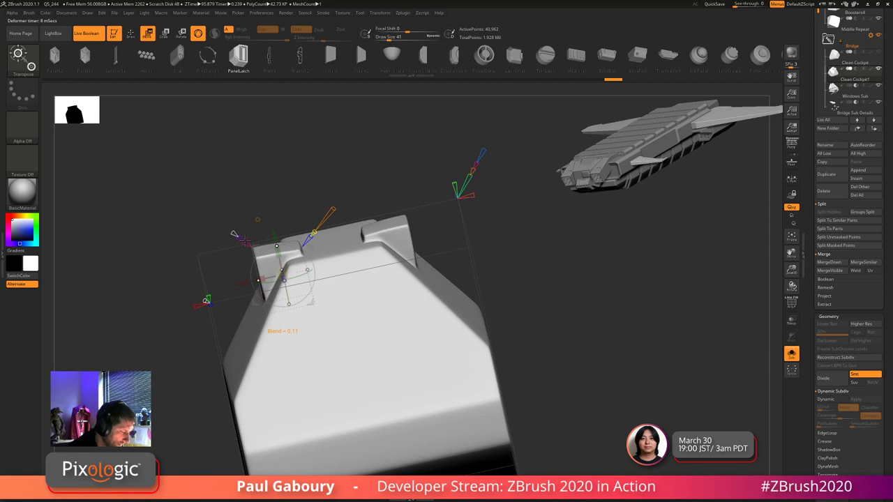
drag(245, 241, 238, 235)
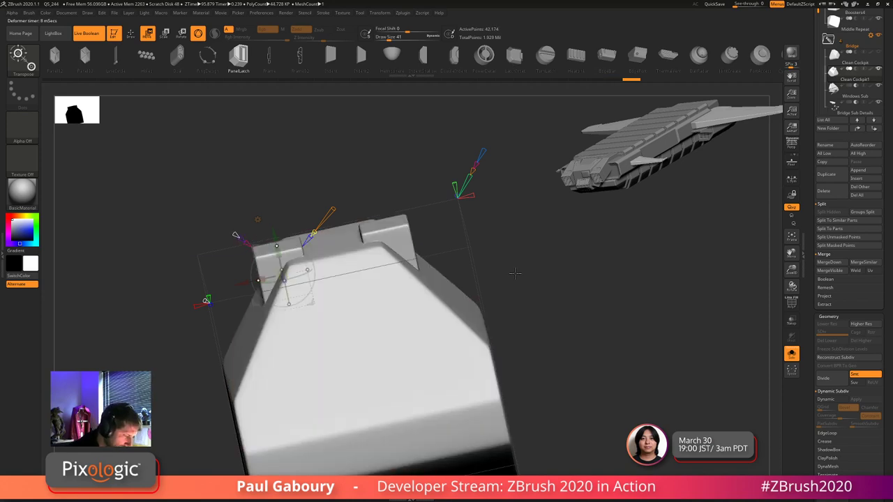
drag(514, 274, 511, 254)
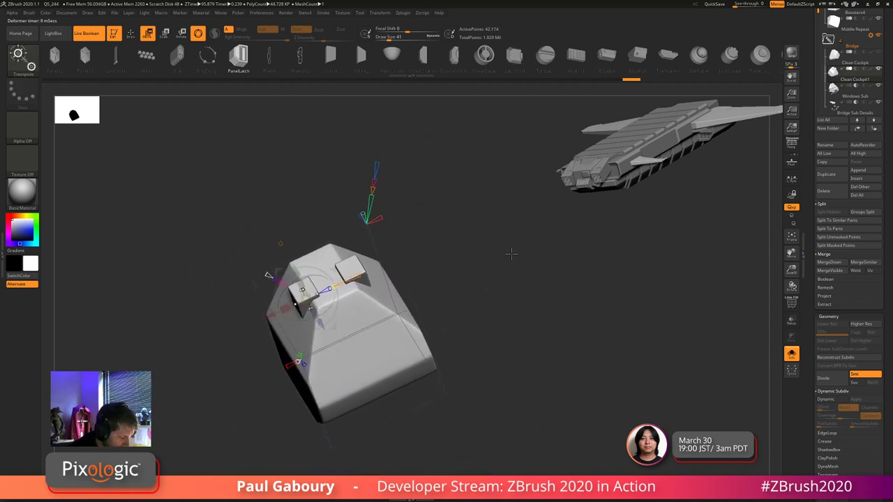
right_drag(511, 254, 529, 280)
drag(531, 276, 526, 259)
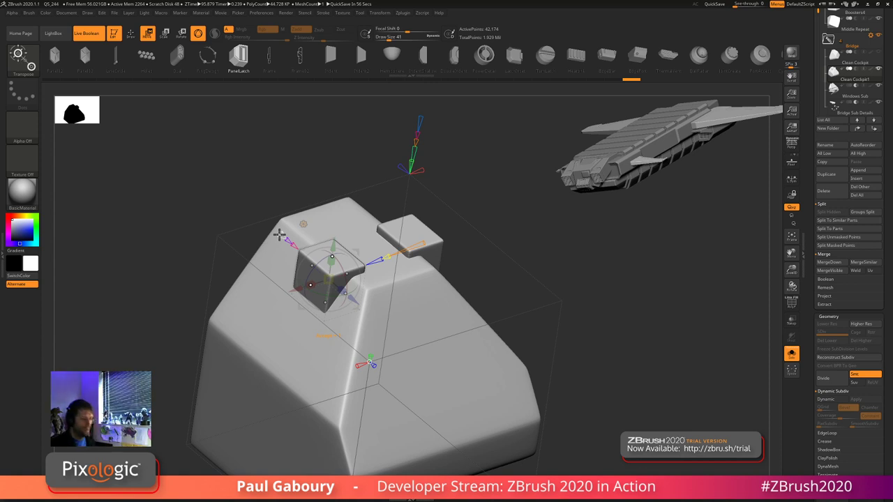
key(shift+f)
key(shift+f)
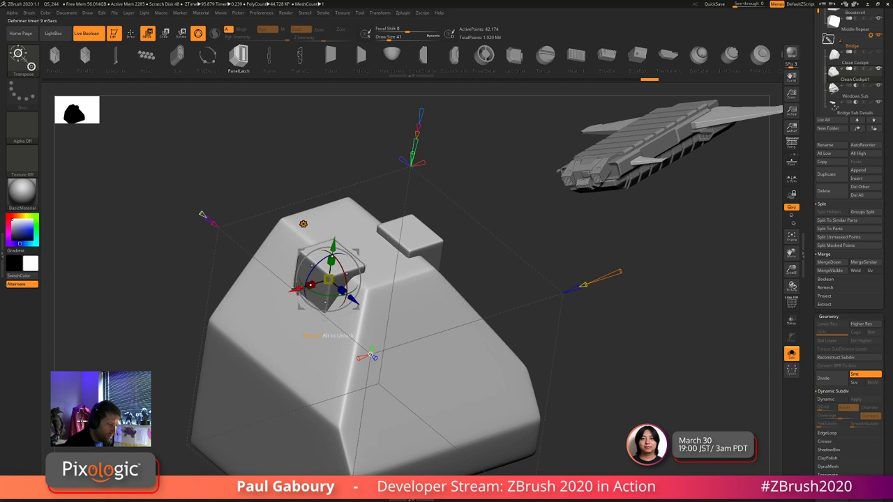
- Shift the projected primitive outward across the cockpit's upper side and reshape it to carve a recess into the side box
drag(328, 304, 274, 310)
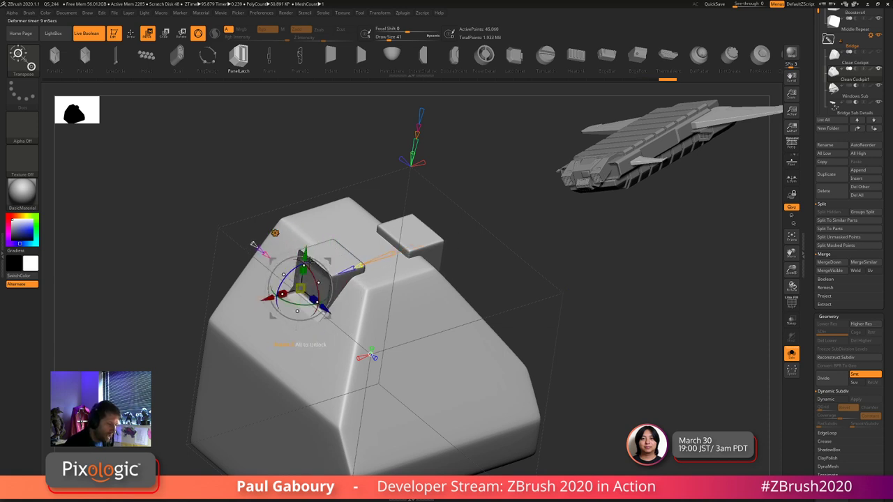
drag(312, 263, 330, 261)
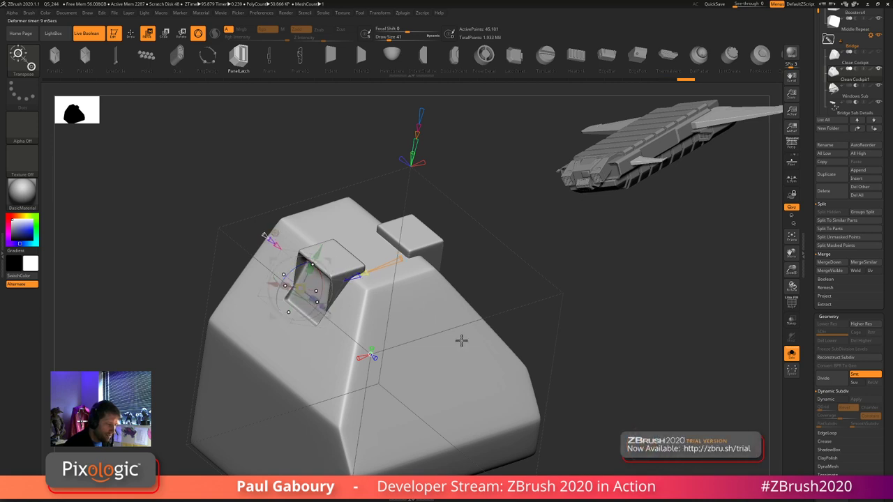
drag(463, 339, 446, 426)
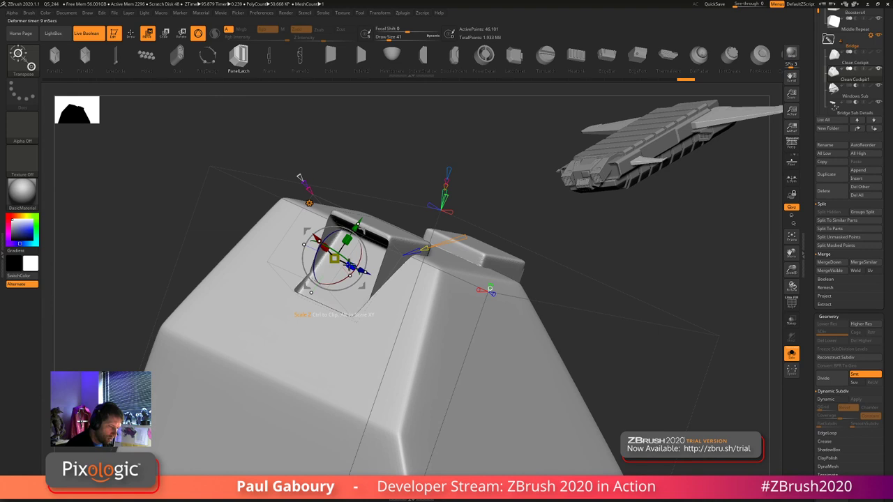
- Resize the projected primitive in depth and width to fit the recess in the cockpit's side box, and leave the transform mode
drag(349, 266, 339, 261)
ctrl+right_drag(512, 365, 477, 381)
drag(431, 366, 434, 370)
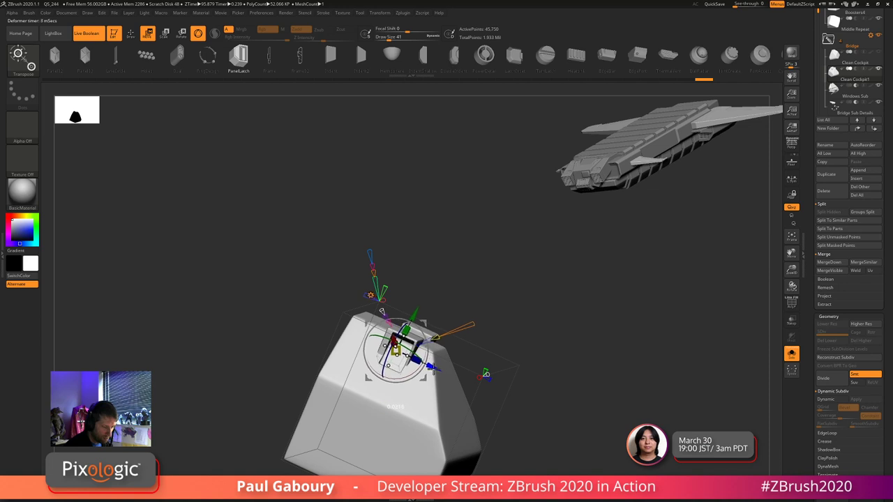
ctrl+right_drag(411, 370, 419, 337)
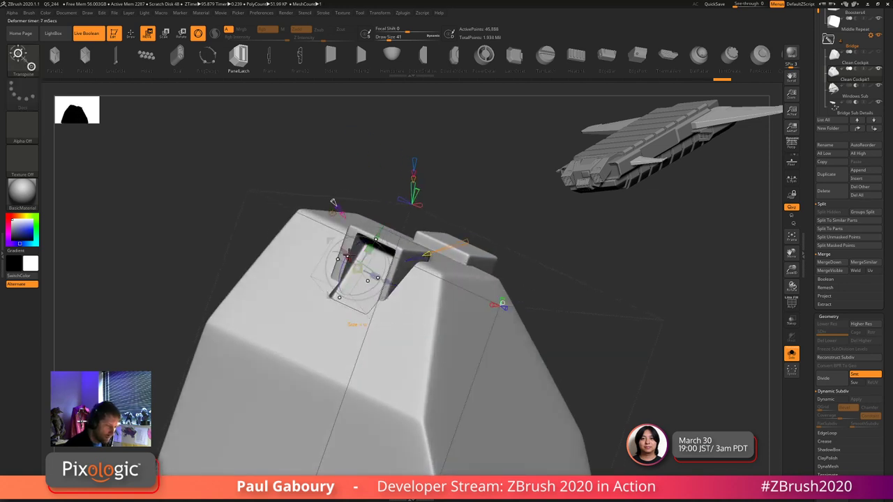
drag(348, 256, 344, 251)
ctrl+right_drag(472, 356, 507, 383)
key(q)
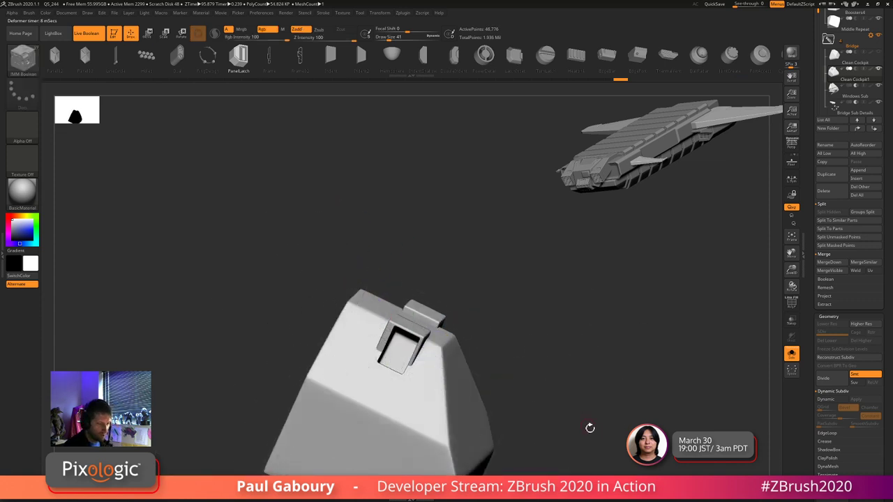
- Bring back the whole ship and lower the cockpit's projected primitive slightly to suit the surrounding hull
drag(590, 428, 542, 388)
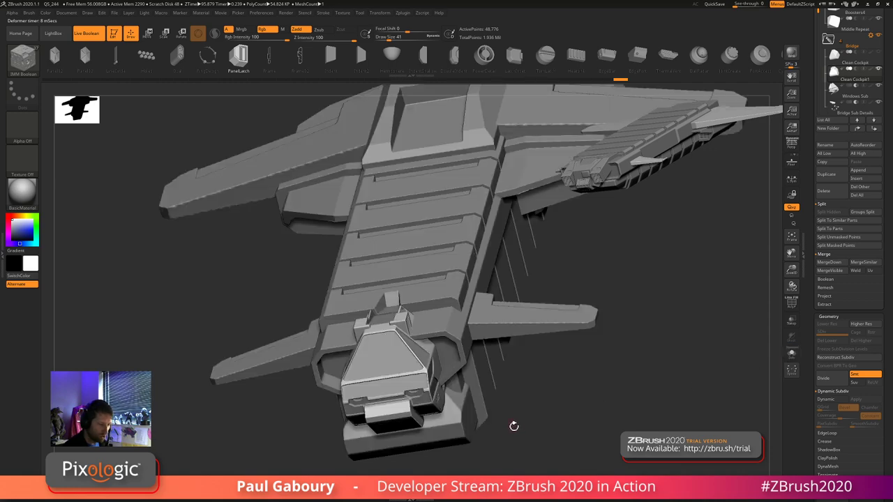
drag(537, 422, 552, 408)
key(Right)
key(Right)
key(Right)
key(Right)
key(Right)
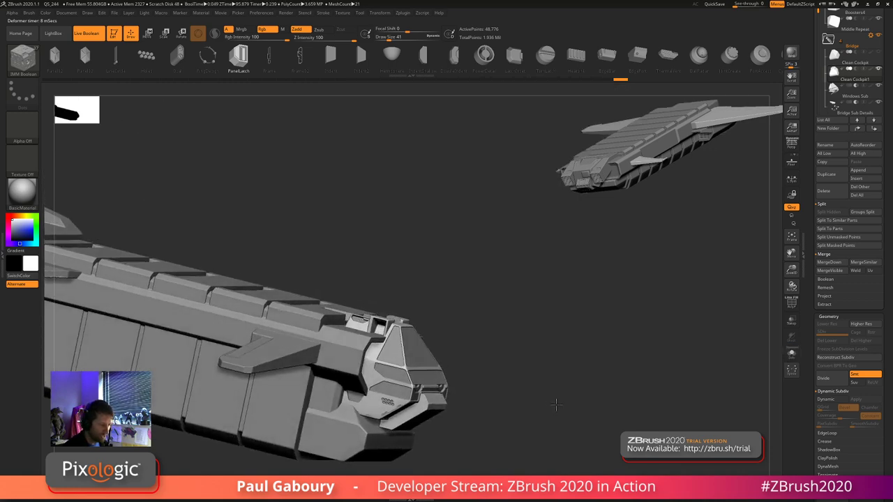
key(w)
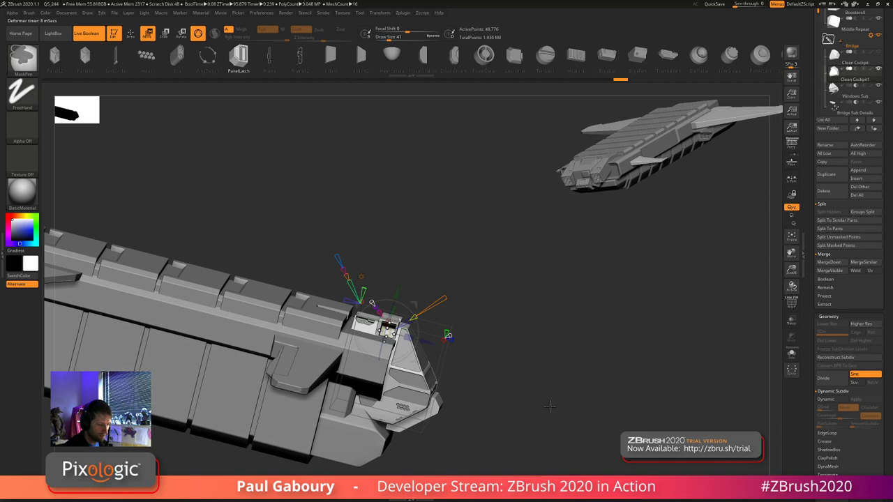
ctrl+right_drag(544, 408, 548, 387)
drag(417, 287, 410, 312)
ctrl+right_drag(535, 379, 528, 398)
key(q)
mouse_move(540, 391)
mouse_down()
mouse_move(548, 392)
mouse_move(524, 400)
mouse_move(546, 435)
mouse_move(511, 442)
mouse_move(514, 460)
mouse_move(542, 461)
mouse_move(565, 426)
mouse_up()
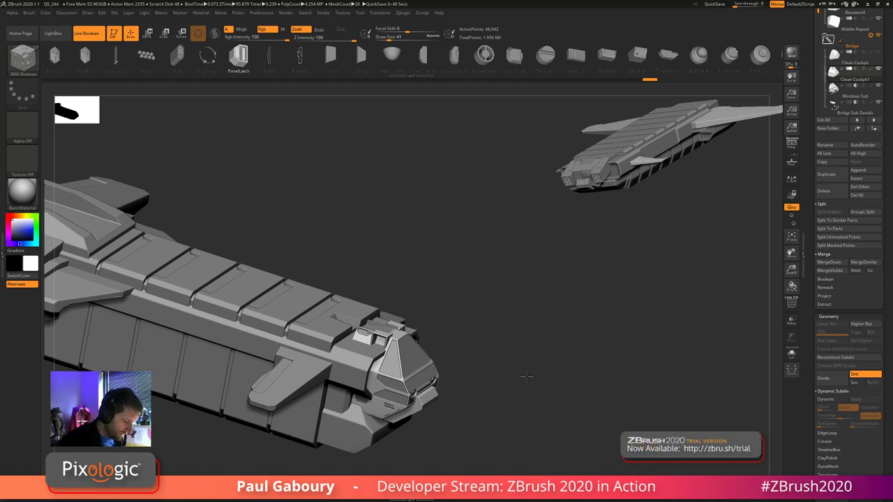
- Select the Main Body Middle subtool and examine its polygroups and topology in isolation and against the whole ship
alt+drag(526, 377, 521, 360)
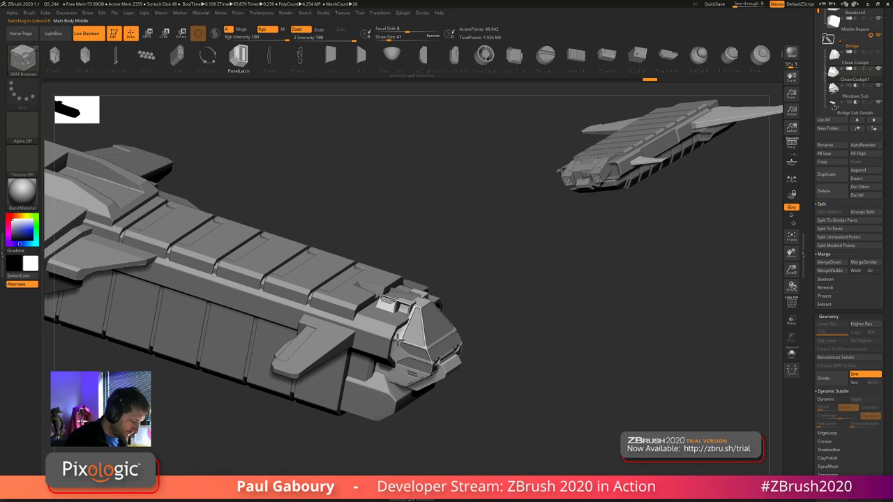
alt+click(398, 341)
key(shift+f)
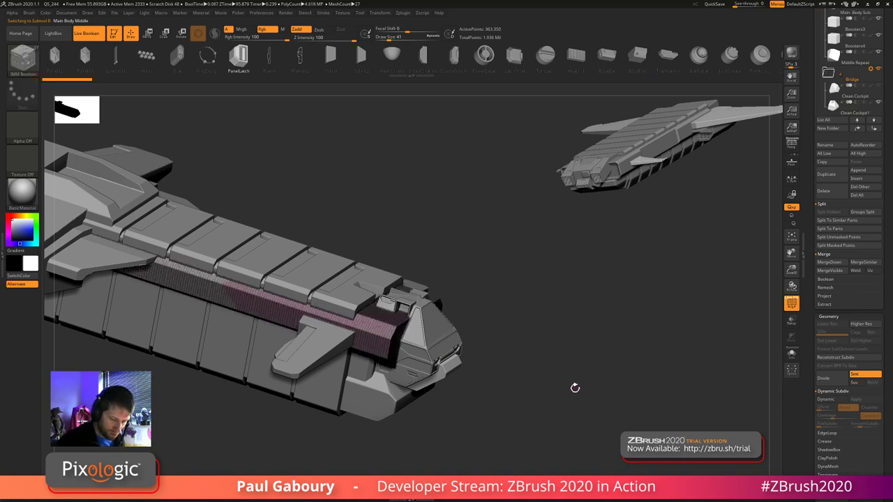
click(792, 354)
drag(660, 370, 574, 381)
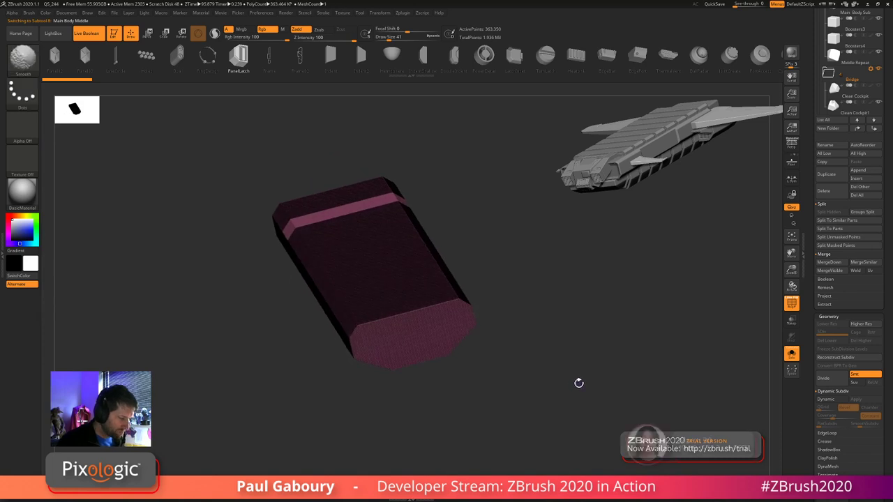
key(shift+f)
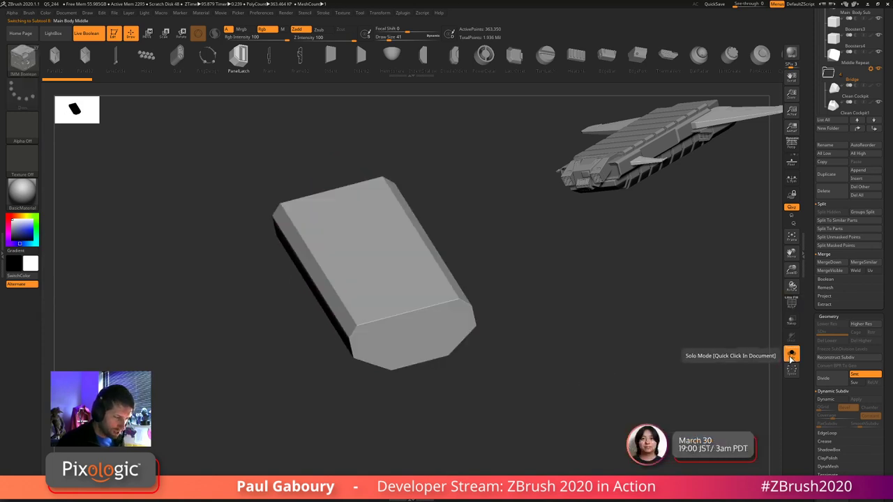
click(792, 357)
drag(558, 405, 592, 397)
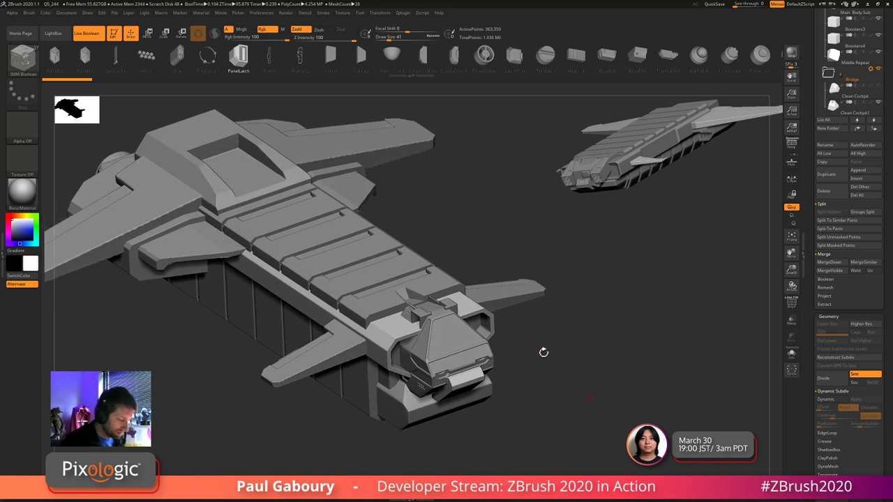
ctrl+right_drag(405, 339, 418, 340)
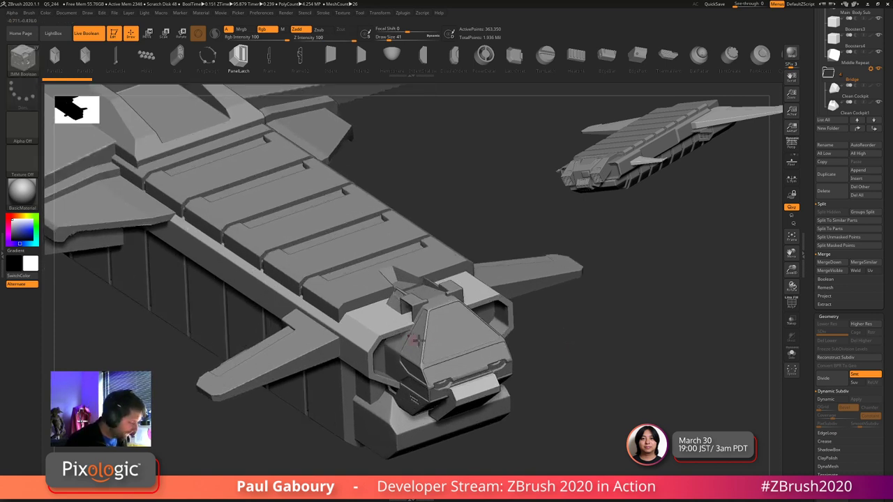
- Isolate the middle body, centre the gizmo on it and apply the Project Primitive deformer
click(793, 356)
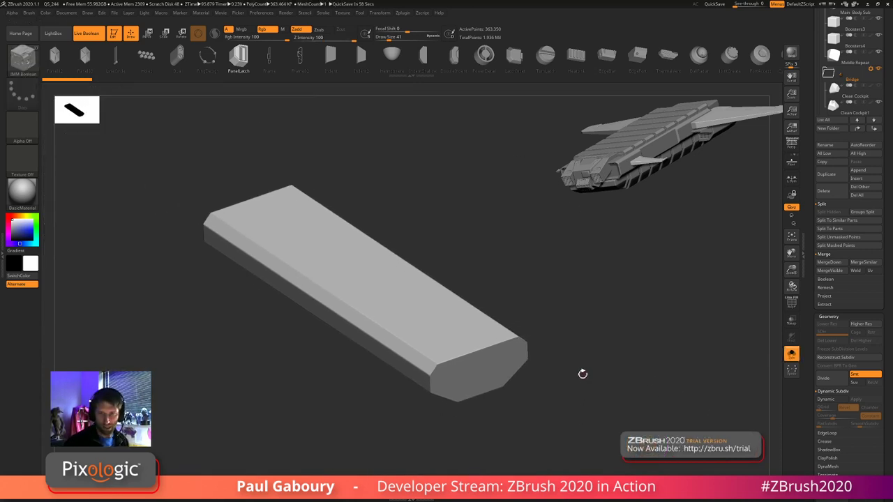
key(w)
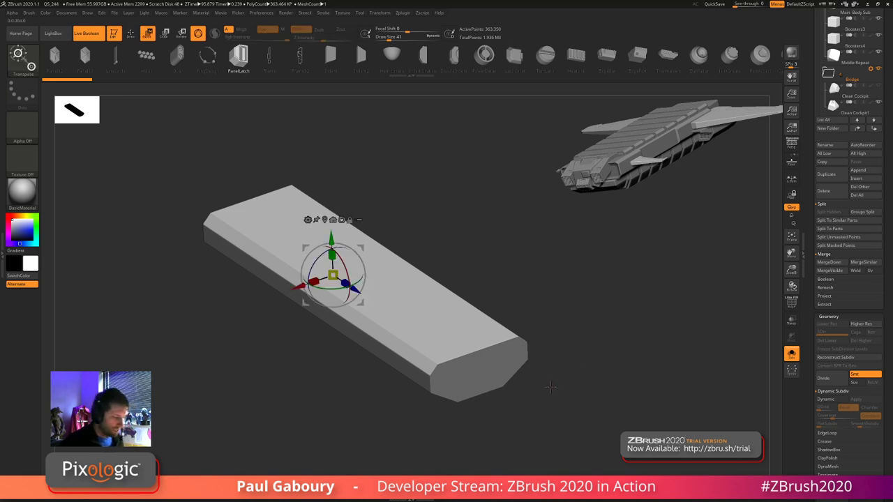
click(326, 222)
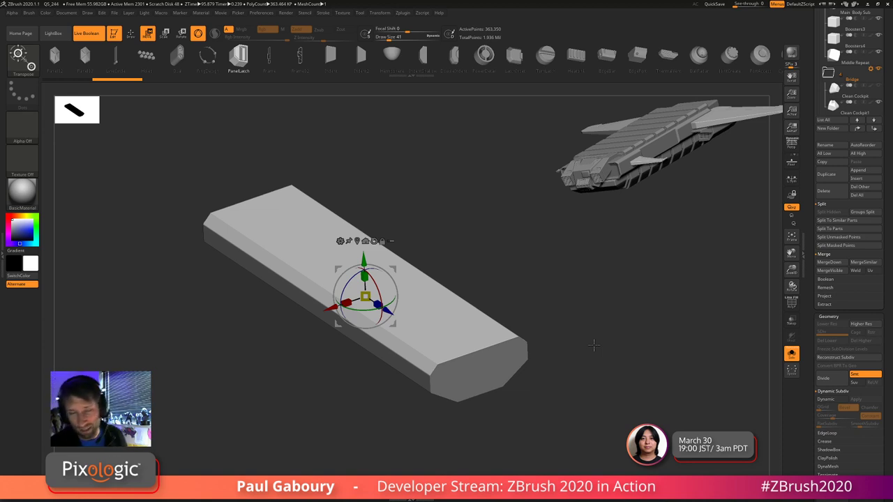
drag(595, 386, 593, 376)
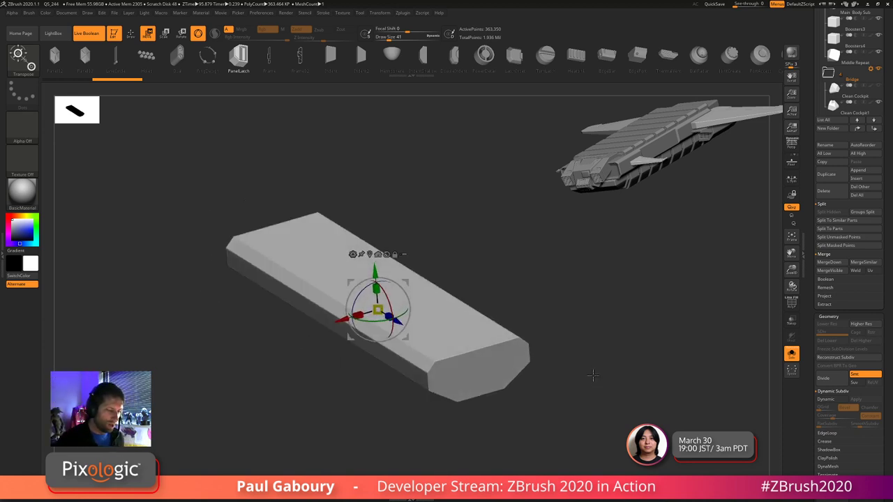
drag(560, 405, 625, 365)
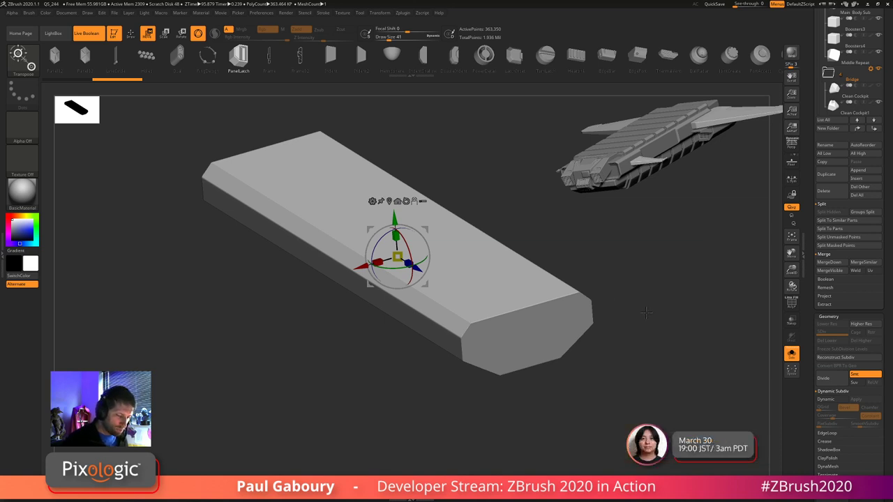
drag(646, 309, 625, 346)
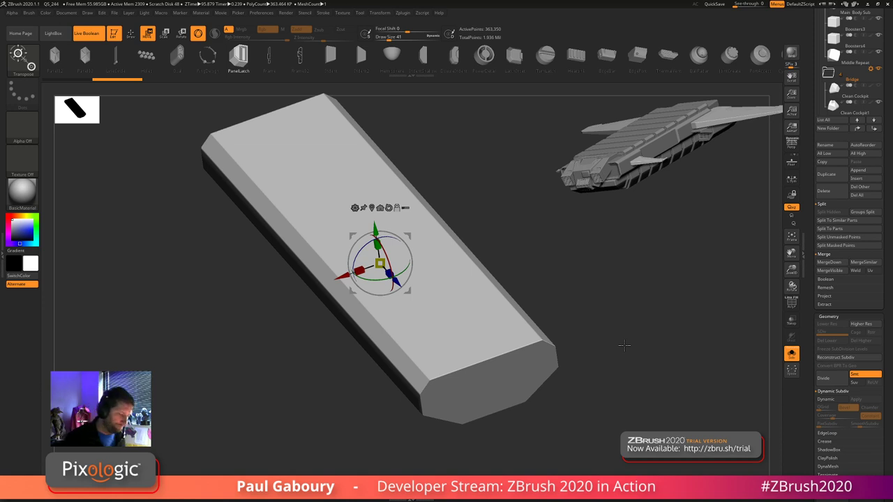
click(355, 207)
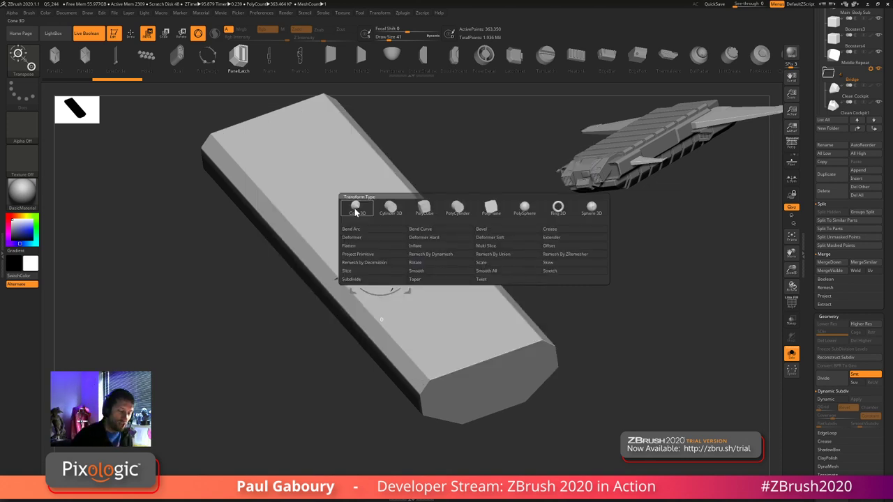
click(382, 254)
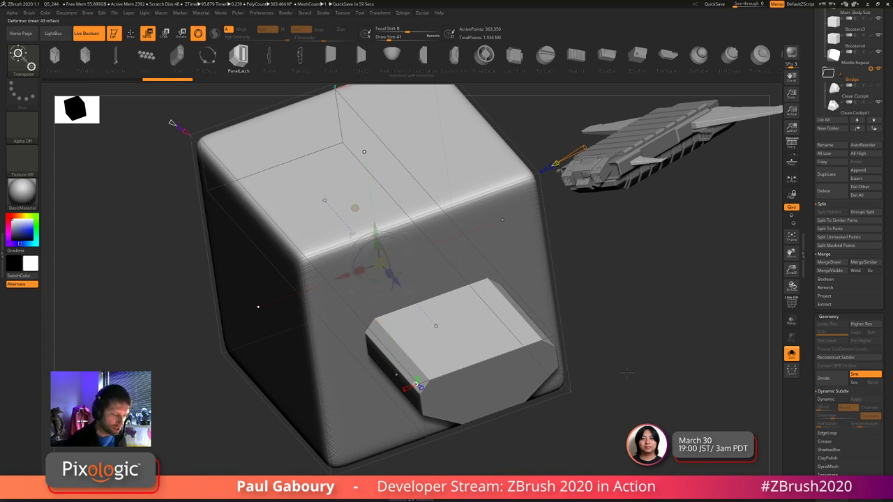
- Raise the projected cube so only its lower part overlaps the top of the middle body
mouse_move(627, 369)
ctrl+right_down()
mouse_move(551, 339)
mouse_move(544, 315)
mouse_move(528, 382)
mouse_move(494, 405)
mouse_move(543, 405)
mouse_move(540, 391)
mouse_move(541, 408)
mouse_move(579, 392)
mouse_move(573, 425)
mouse_move(552, 381)
ctrl+right_up()
key(shift+f)
key(shift+f)
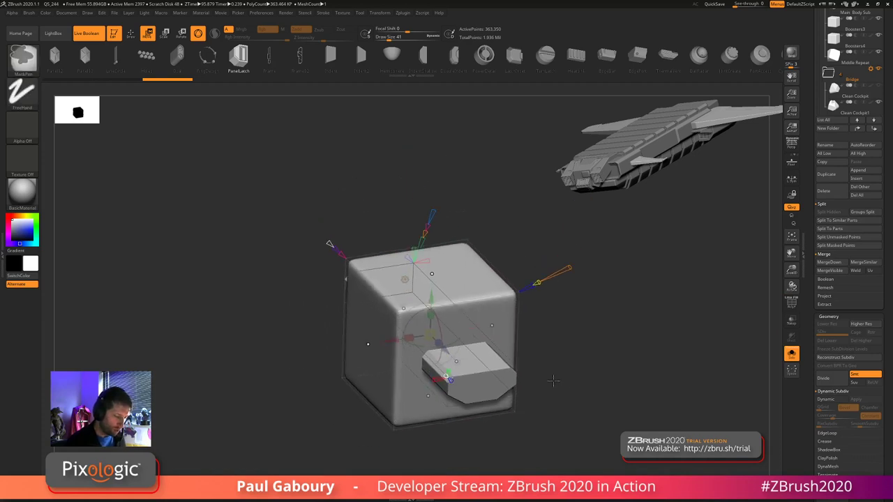
drag(431, 299, 434, 225)
right_drag(548, 359, 588, 390)
drag(588, 389, 598, 360)
alt+right_drag(598, 360, 616, 355)
- Change the cube's projection to cut a recess into the top of the middle body, and check it from the side
drag(378, 225, 370, 243)
ctrl+right_drag(547, 372, 587, 408)
drag(586, 408, 572, 396)
shift+right_drag(438, 399, 500, 355)
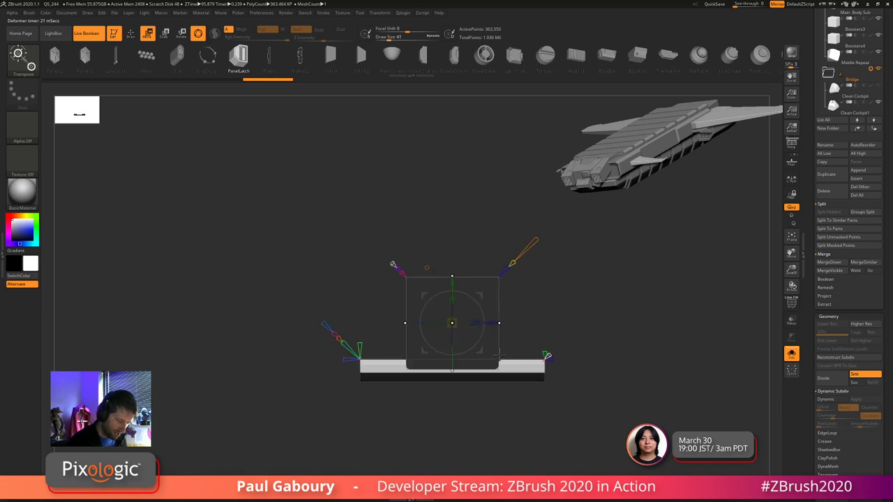
mouse_move(408, 369)
ctrl+right_down()
mouse_move(422, 389)
mouse_move(380, 366)
ctrl+right_up()
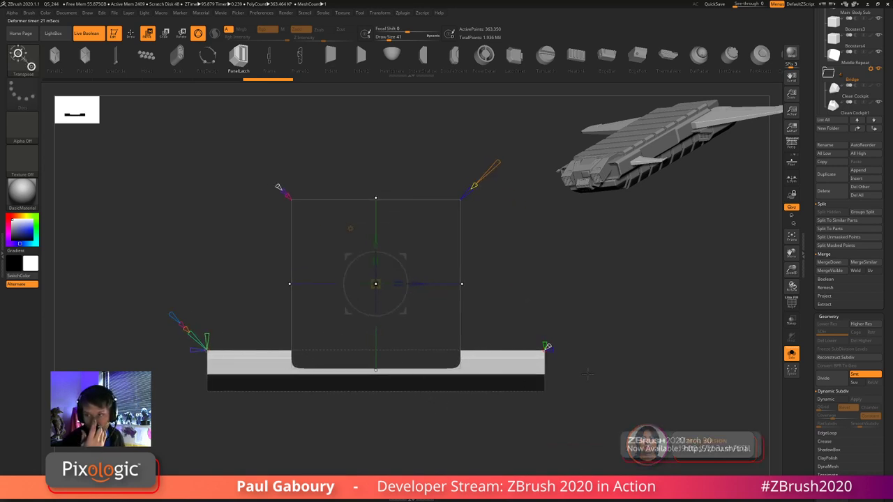
drag(633, 349, 615, 347)
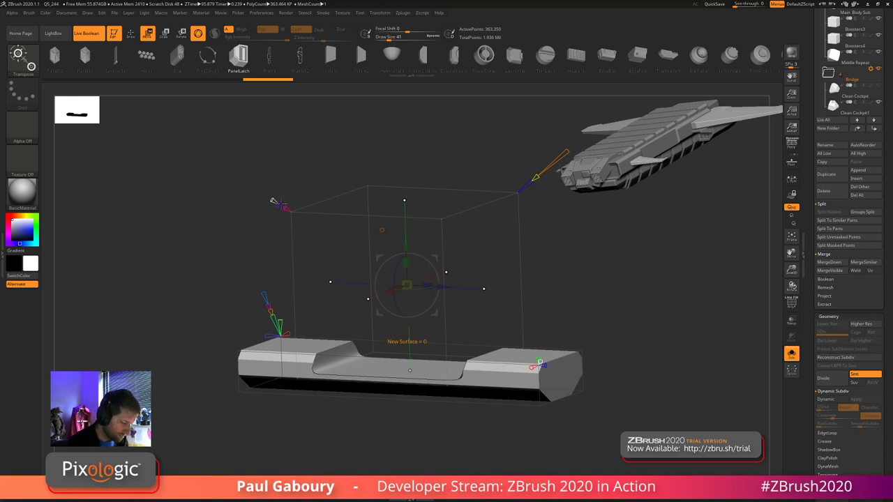
- Turn on New Surface for the projected cube, show its polyframe and lift it clear of the middle body
click(279, 204)
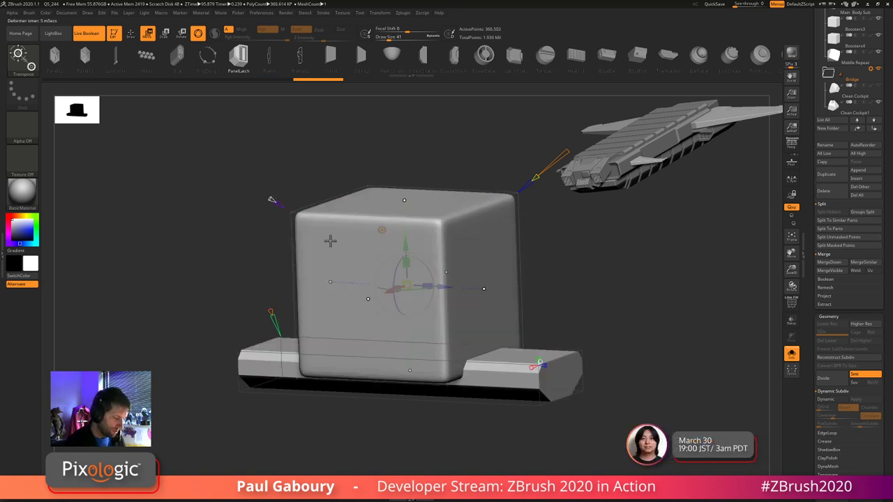
drag(586, 454, 588, 431)
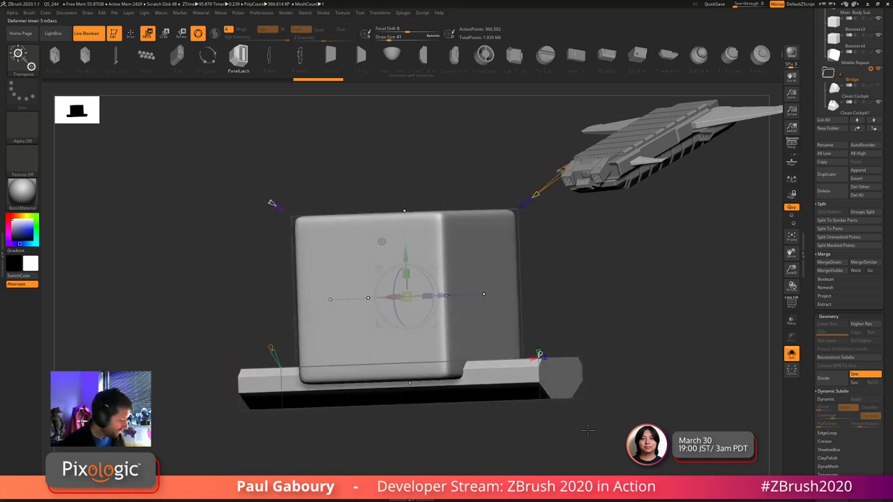
key(shift+f)
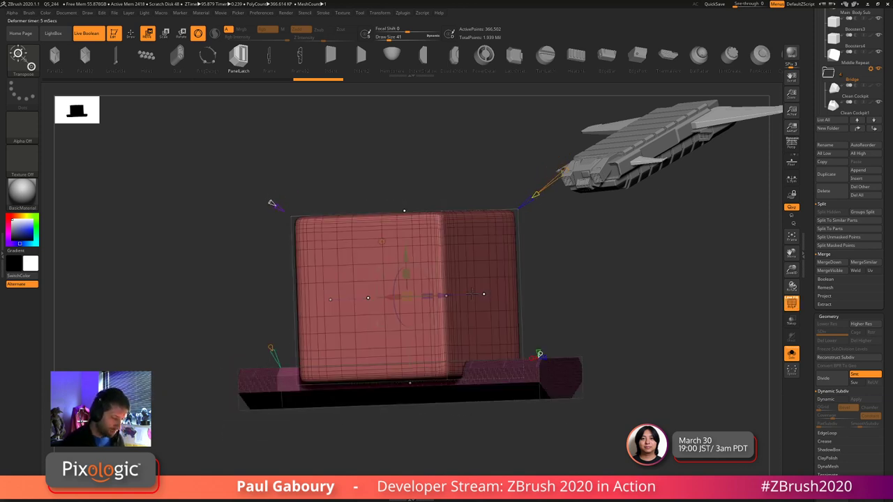
drag(406, 259, 439, 222)
right_drag(636, 376, 598, 413)
ctrl+right_drag(598, 413, 573, 390)
key(w)
drag(572, 389, 600, 373)
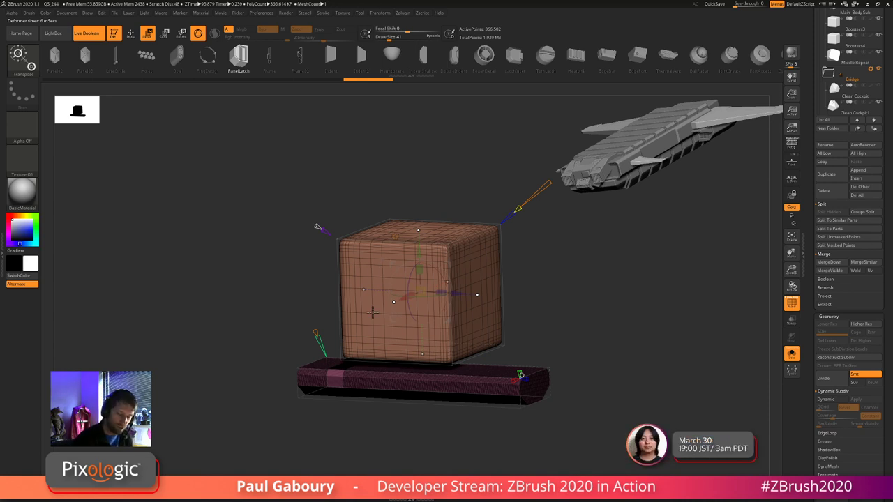
- Shrink the cube primitive to a small block and move it up well above the slab
drag(420, 292, 396, 303)
drag(583, 356, 586, 333)
right_drag(432, 302, 394, 282)
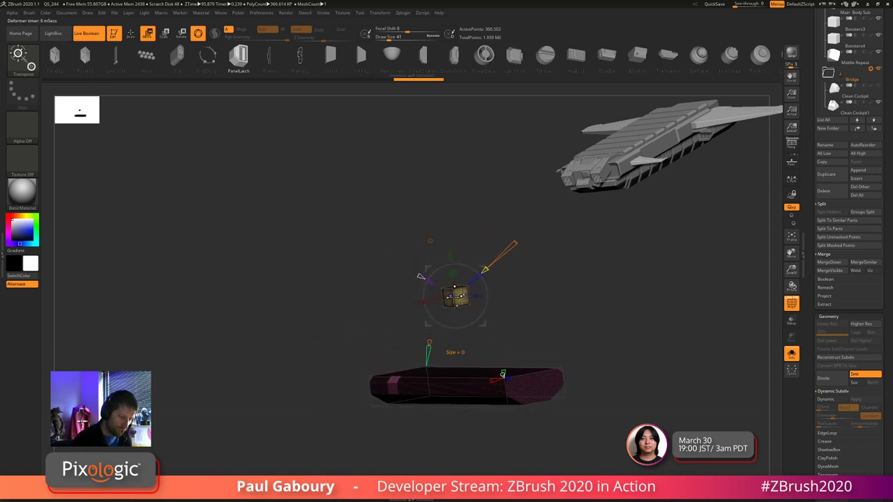
drag(451, 257, 440, 173)
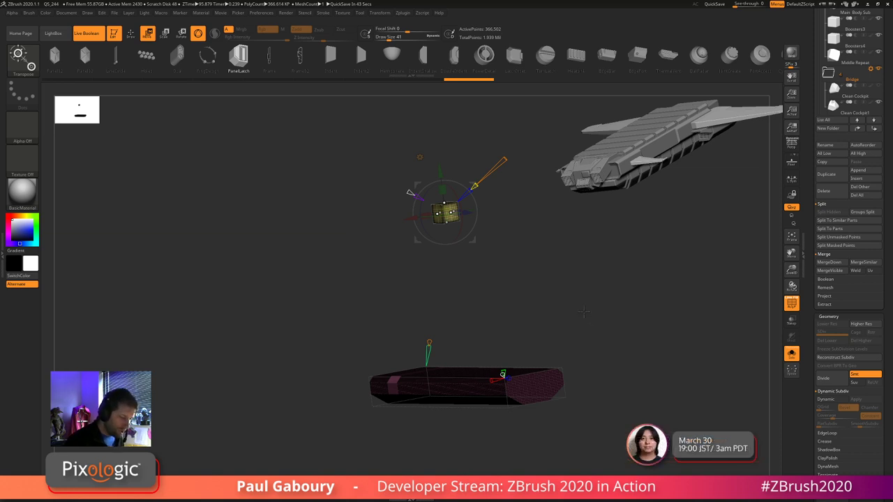
- Set the small cube primitive's New Surface value to 0 so that it projects onto the slab's existing surface
drag(409, 199, 415, 197)
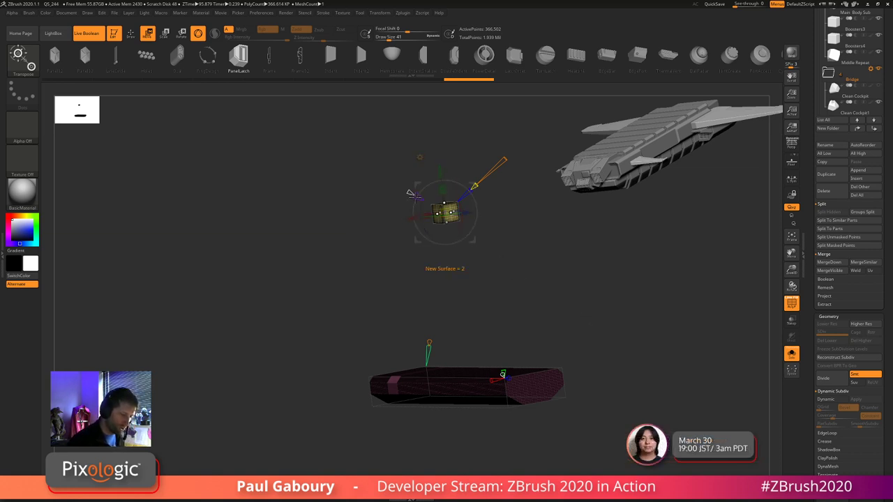
ctrl+right_drag(489, 293, 530, 302)
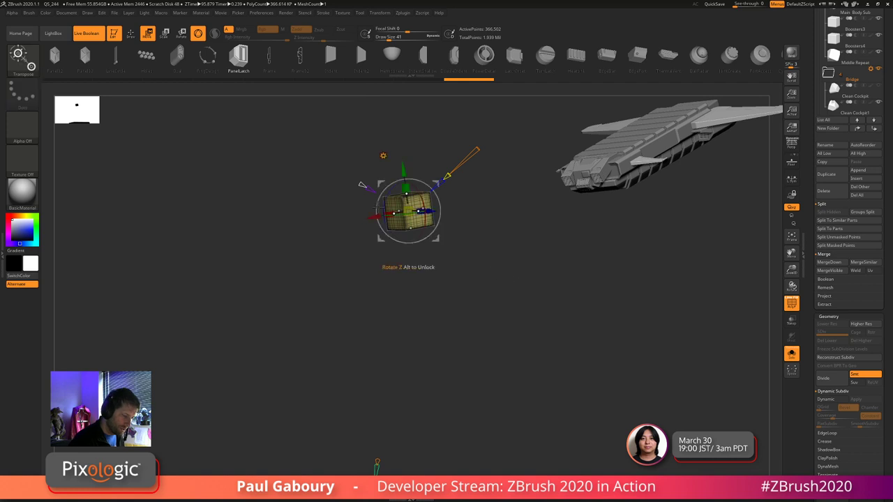
drag(362, 186, 364, 186)
right_drag(505, 282, 470, 261)
right_click(471, 256)
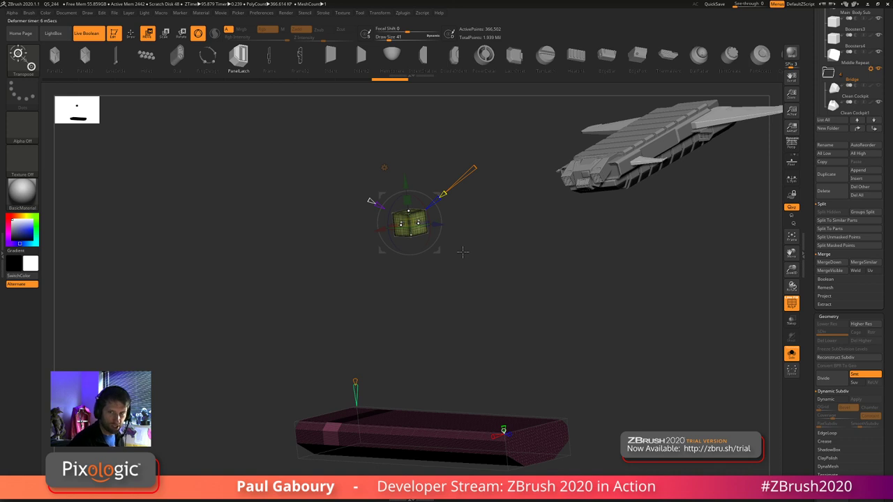
drag(379, 204, 387, 209)
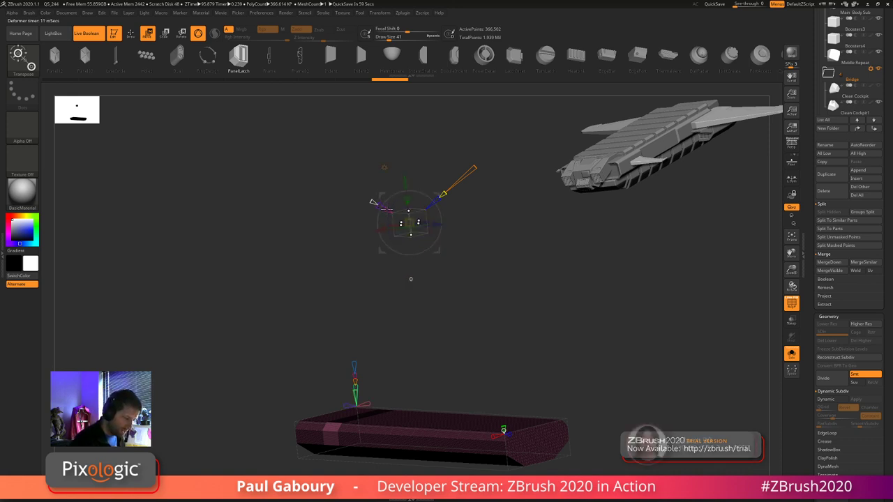
- Lower the primitive along Y until it meets the slab's top surface, and hide the polygroup wireframe display
right_drag(492, 340, 515, 319)
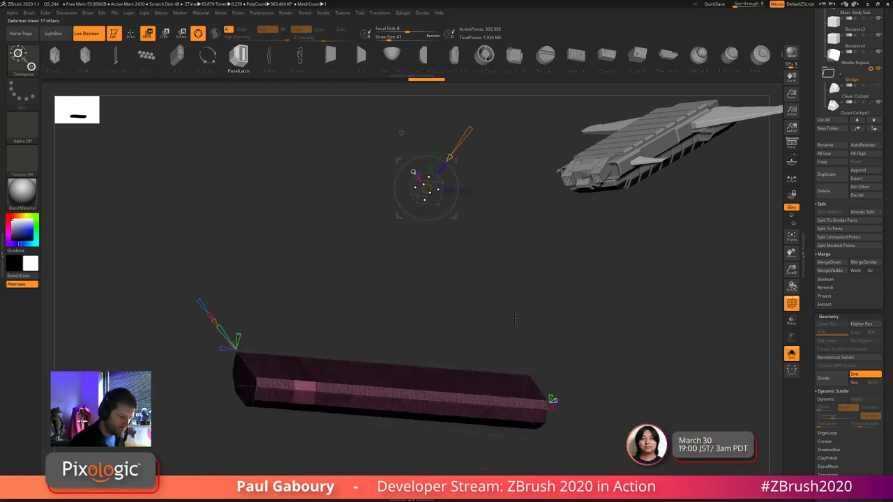
drag(514, 318, 500, 294)
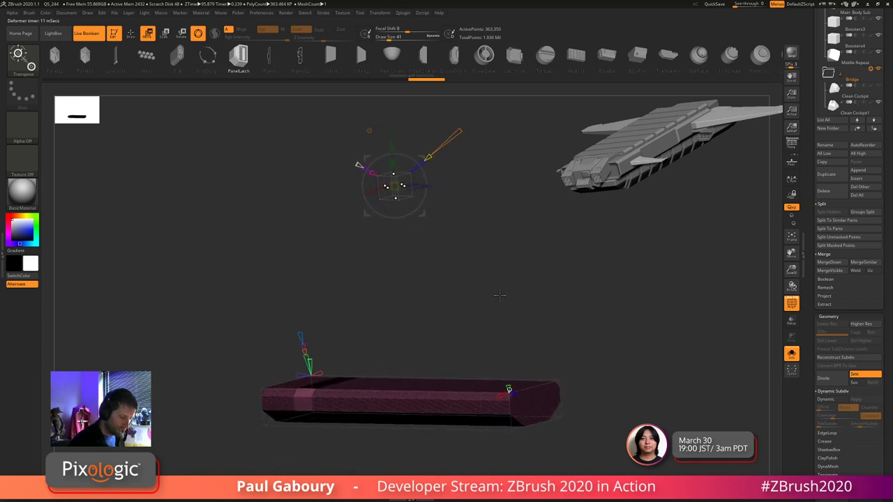
alt+drag(376, 455, 370, 417)
alt+drag(419, 279, 420, 337)
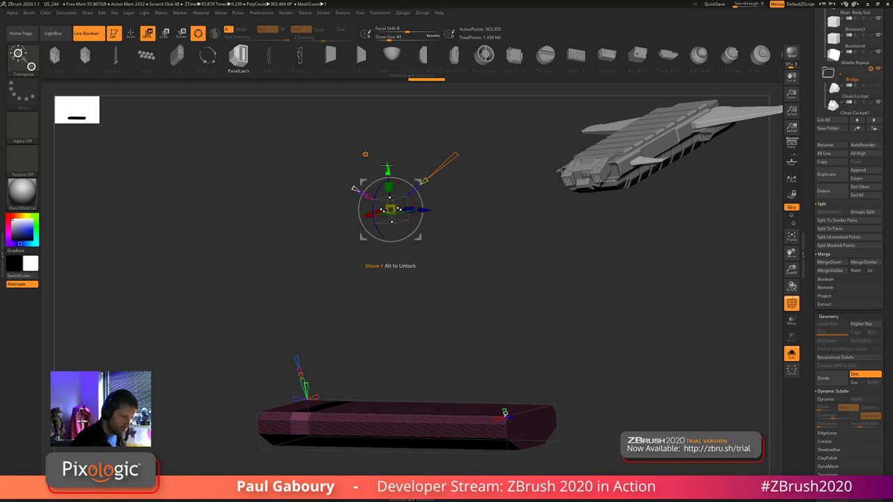
drag(389, 170, 404, 345)
alt+drag(485, 351, 462, 271)
ctrl+right_drag(462, 271, 346, 260)
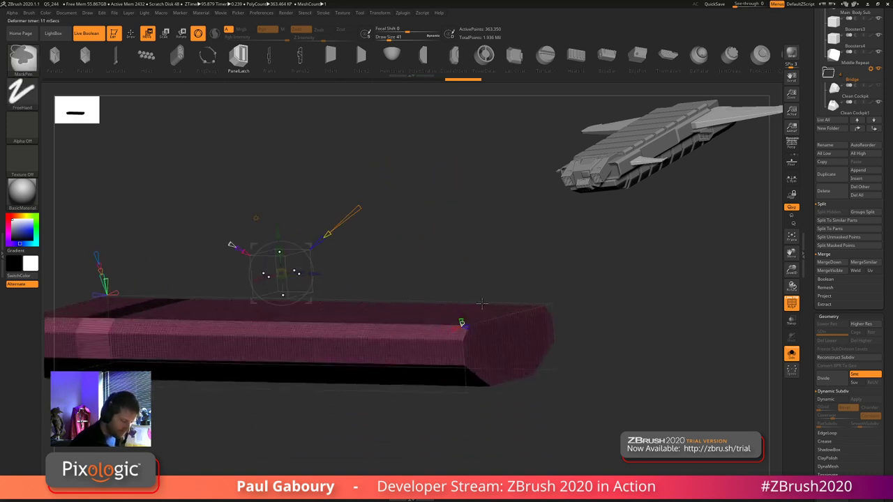
drag(278, 230, 279, 260)
alt+drag(407, 239, 466, 233)
key(shift+f)
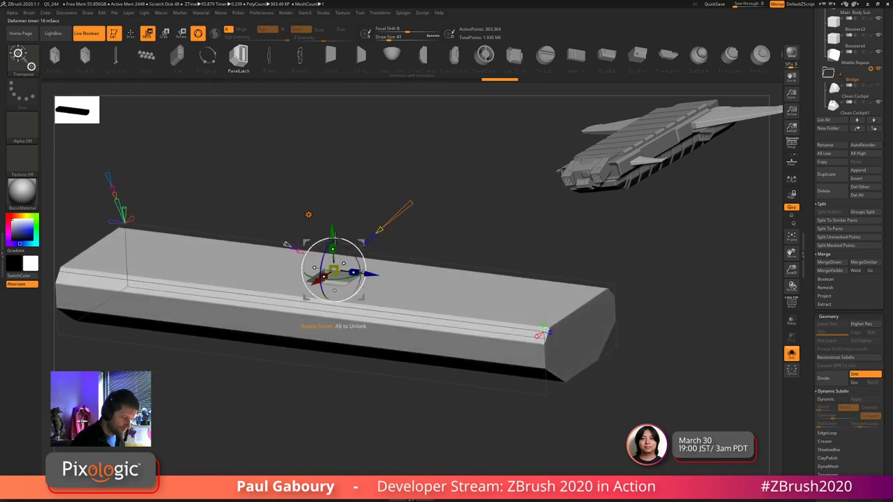
- Sink the primitive slightly further along Y to raise a rectangular block from the slab's top surface
drag(333, 231, 332, 247)
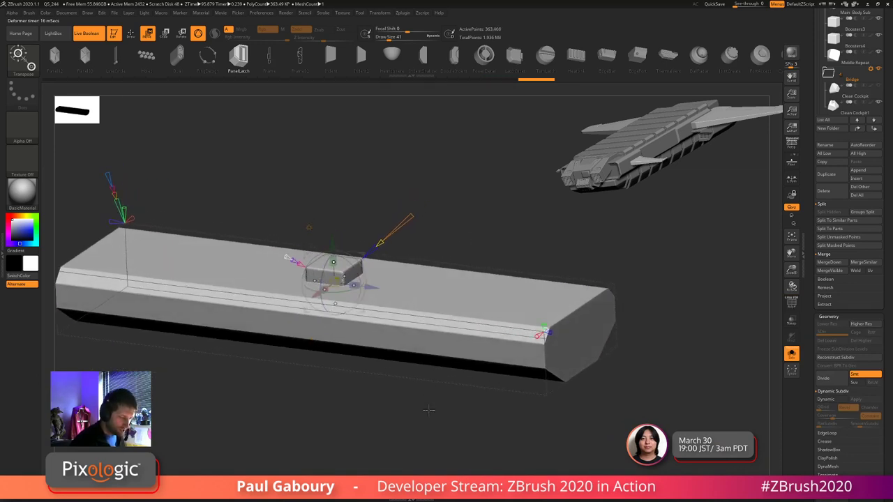
ctrl+right_drag(431, 409, 402, 420)
drag(401, 420, 420, 421)
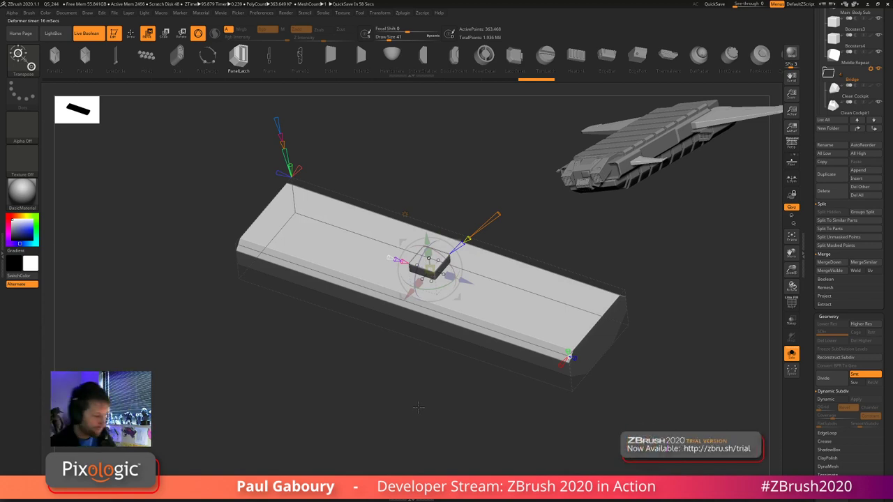
drag(419, 407, 537, 388)
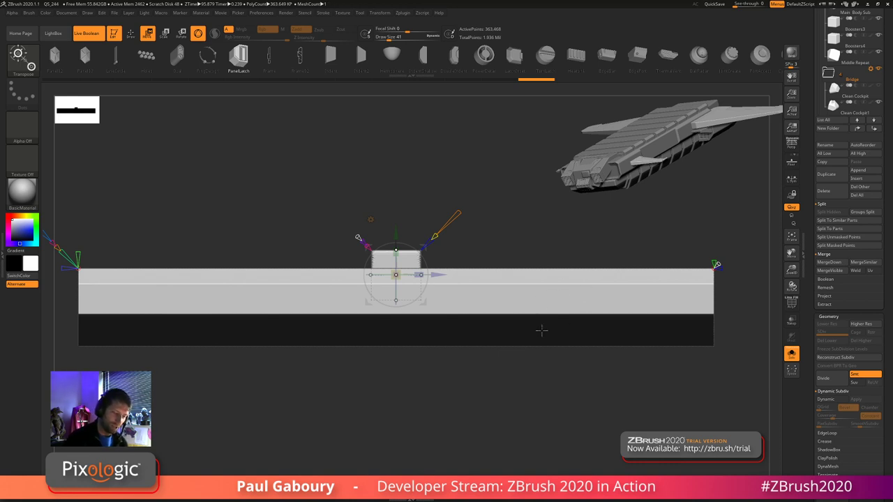
- Try moving the primitive up and down through the slab's top surface to alternate between a recess and a raised block
drag(396, 234, 396, 224)
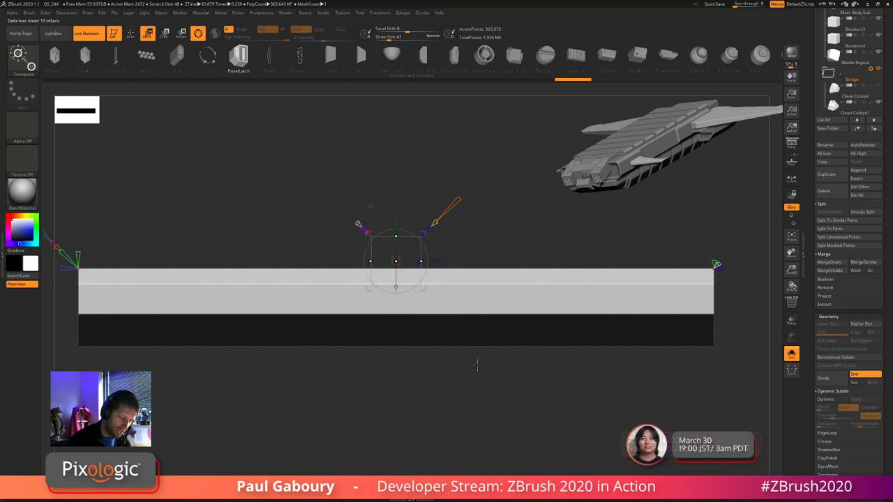
drag(479, 365, 456, 326)
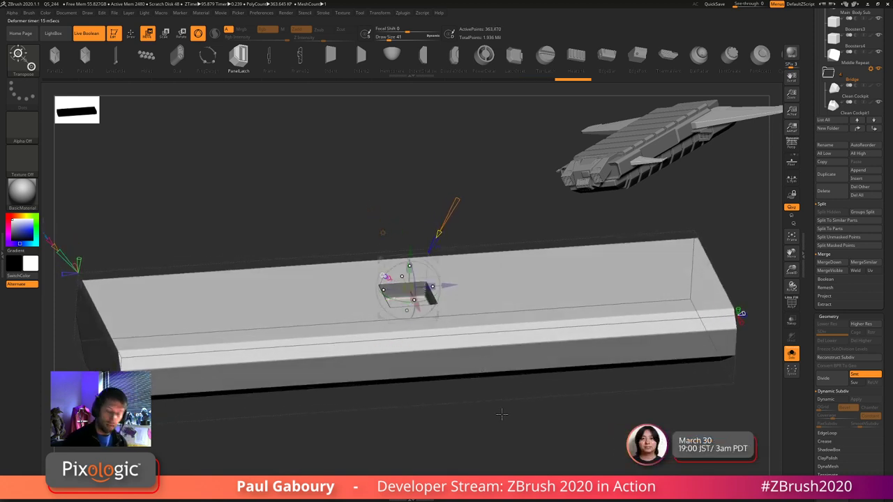
drag(410, 251, 411, 261)
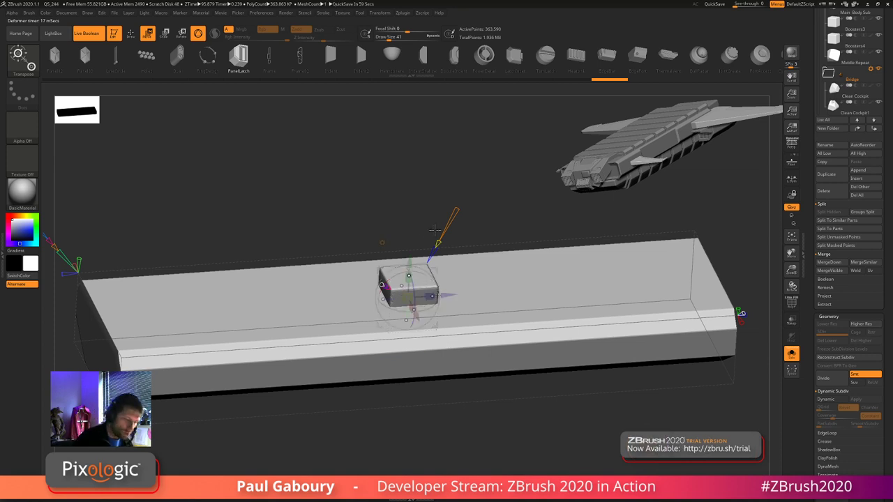
ctrl+drag(409, 262, 410, 250)
drag(409, 286, 408, 281)
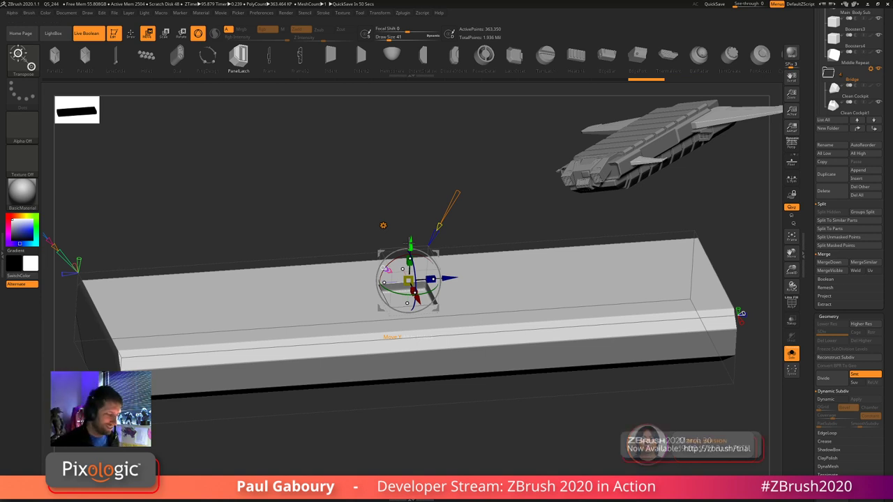
- Lower the primitive along Y again to form a raised block on the slab's top surface
drag(410, 244, 410, 263)
drag(502, 402, 503, 419)
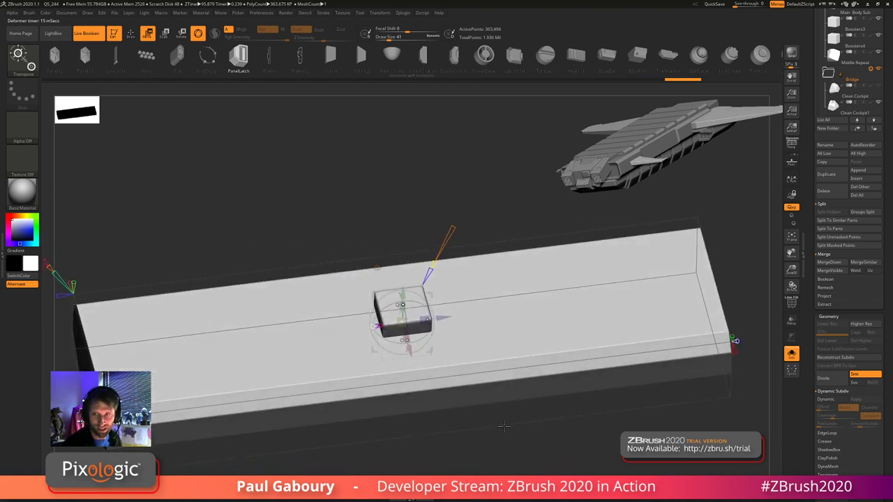
ctrl+right_drag(504, 426, 467, 400)
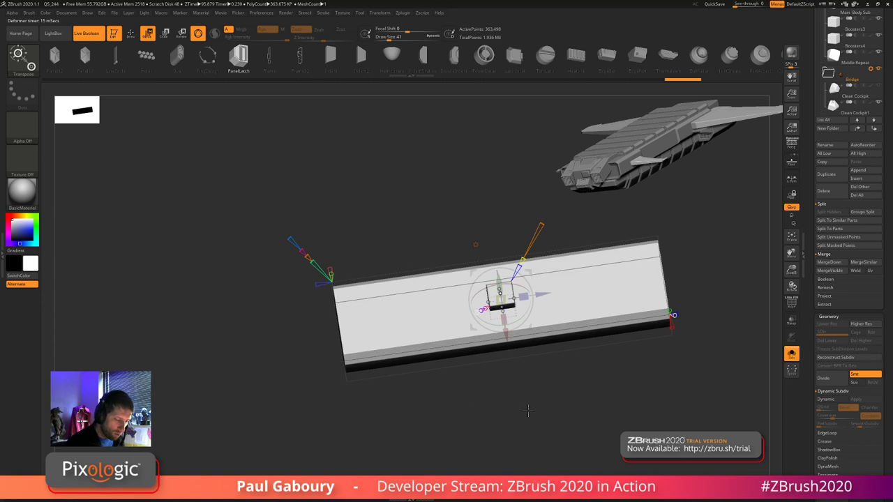
drag(528, 412, 593, 393)
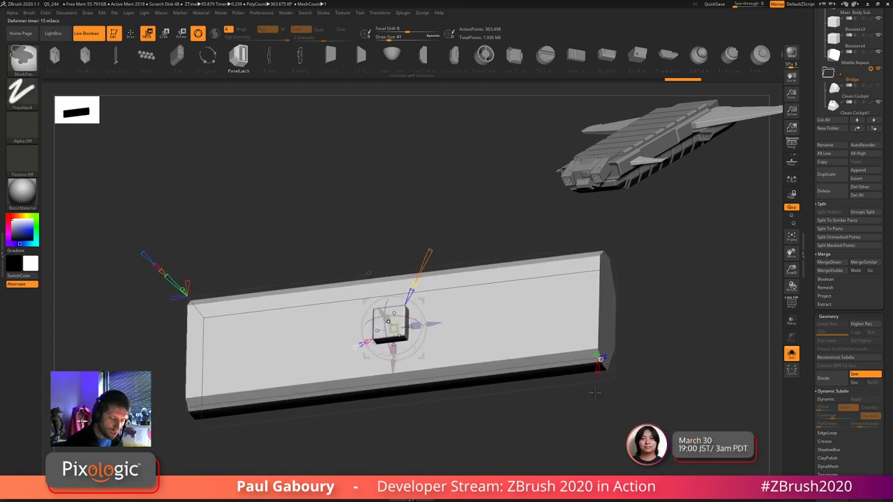
- Check the raised block in the context of the whole ship, then isolate the slab and inspect its polygroups
click(792, 356)
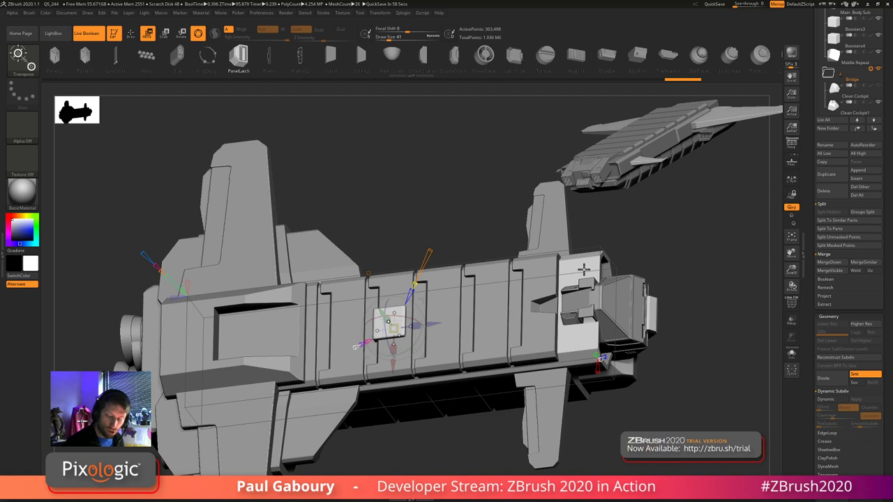
click(792, 355)
shift+drag(482, 408, 485, 425)
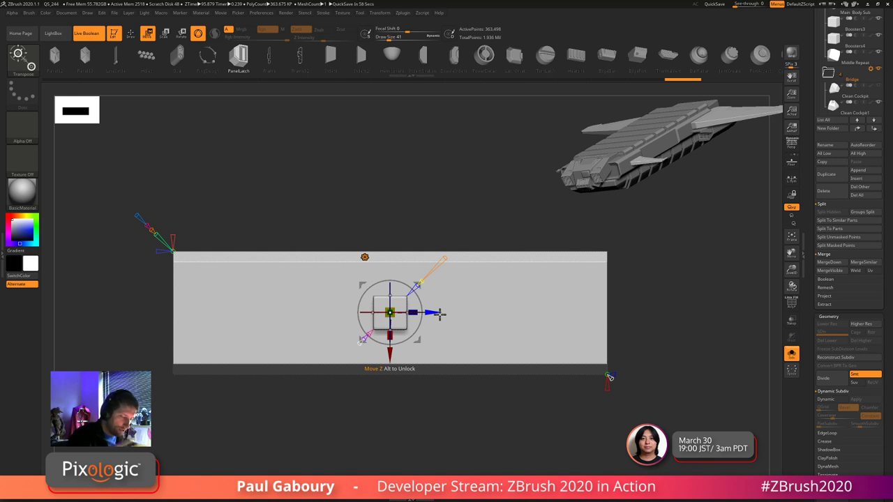
drag(618, 428, 632, 365)
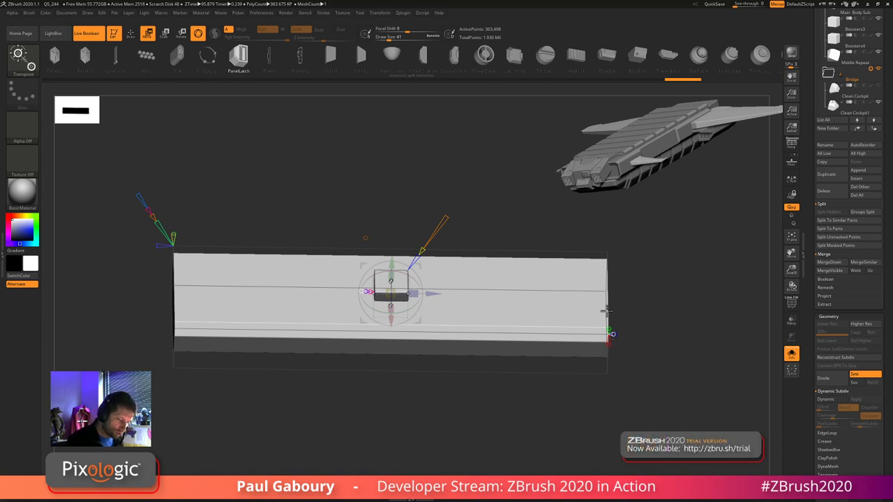
mouse_move(622, 380)
mouse_down()
mouse_move(630, 382)
mouse_move(627, 367)
mouse_up()
click(627, 367)
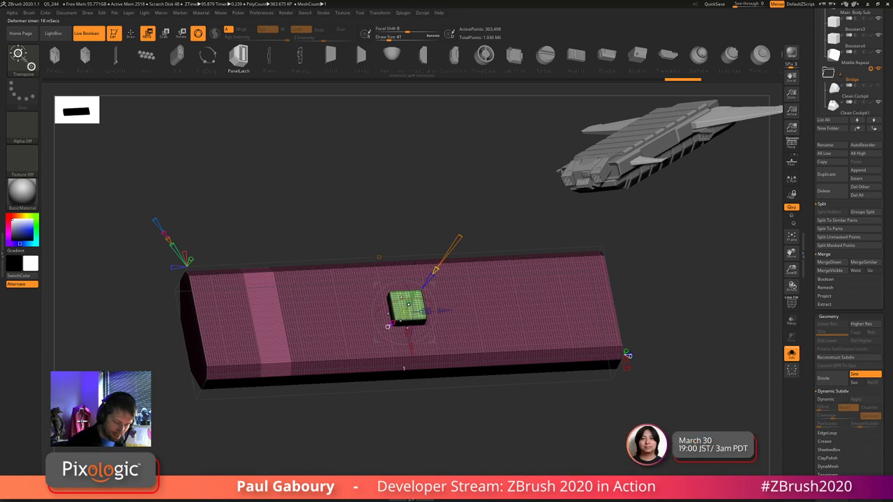
key(shift+f)
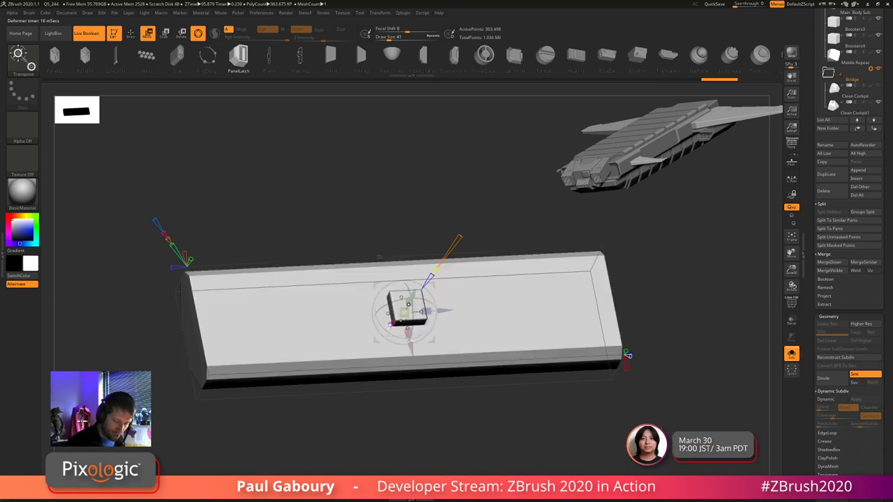
- Move the block off the centreline along X for a mirrored pair, then shift the pair along Z to the slab's front end
shift+drag(545, 403, 534, 414)
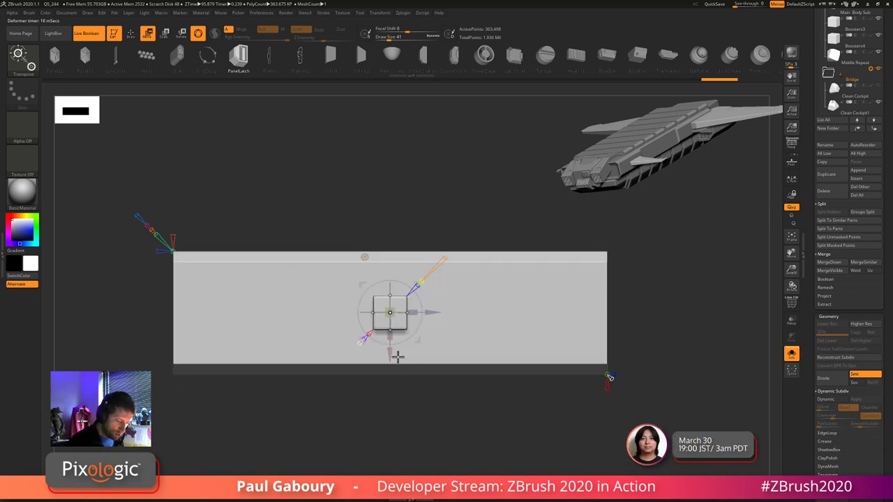
drag(390, 353, 393, 372)
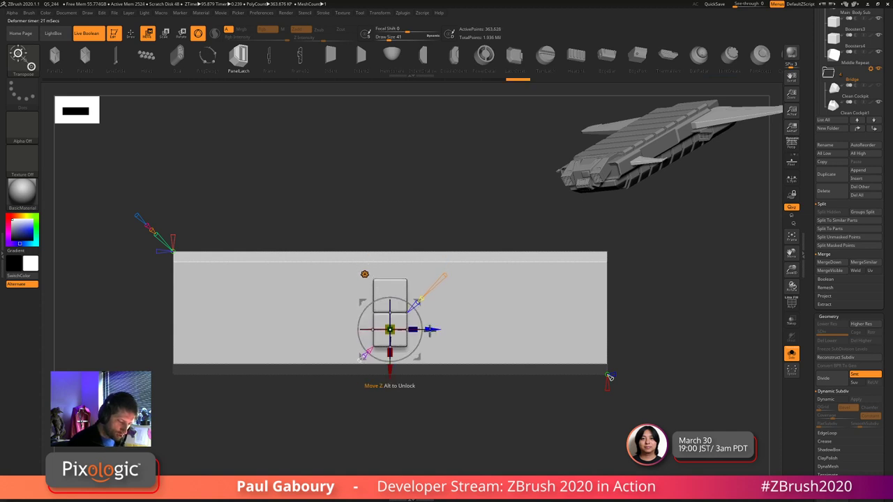
drag(432, 330, 616, 332)
drag(576, 370, 576, 378)
right_drag(638, 408, 674, 341)
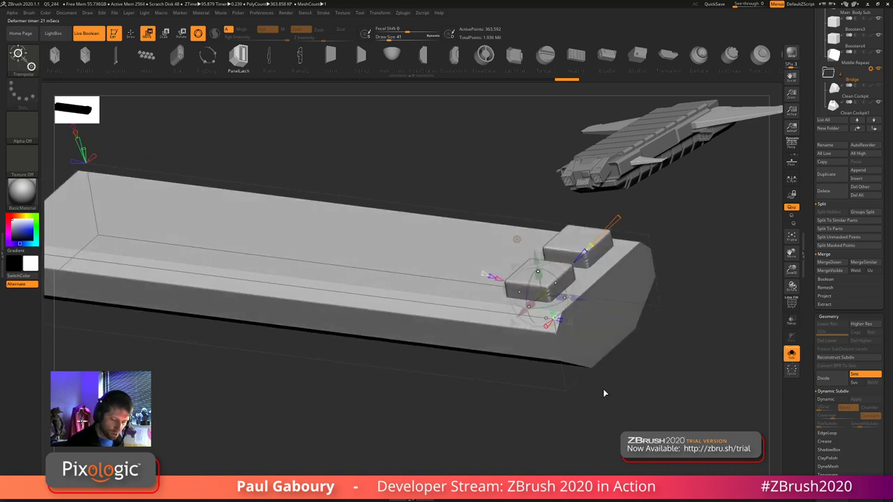
- Show the whole ship and move the mirrored blocks lower and slightly further outward beside the cockpit
key(shift+s)
drag(536, 256, 537, 268)
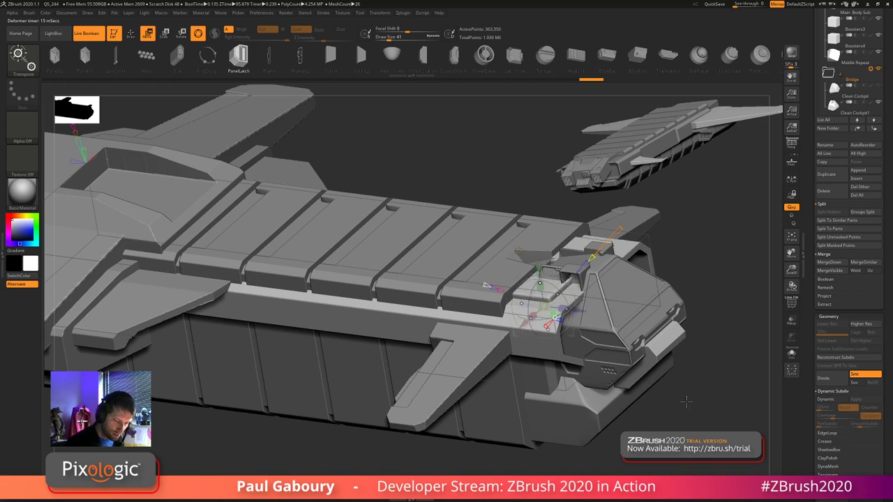
drag(682, 412, 568, 360)
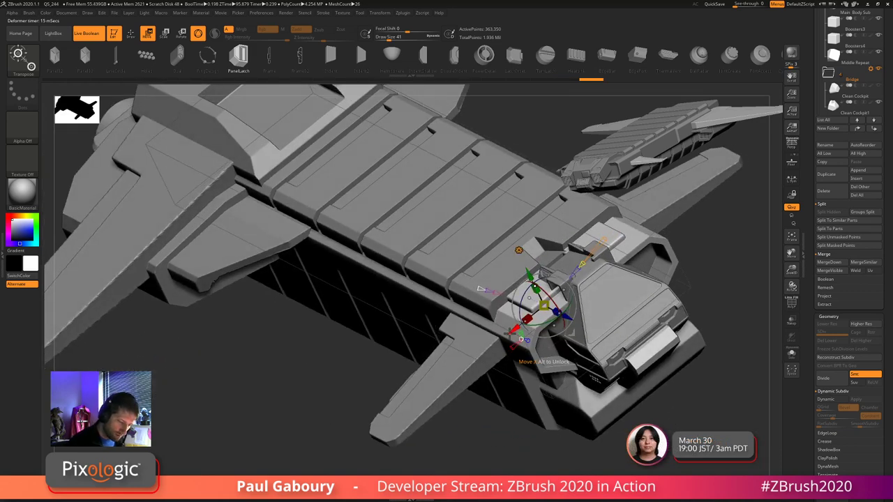
mouse_move(516, 332)
mouse_down()
mouse_move(503, 337)
mouse_move(511, 336)
mouse_up()
ctrl+right_drag(727, 396, 664, 386)
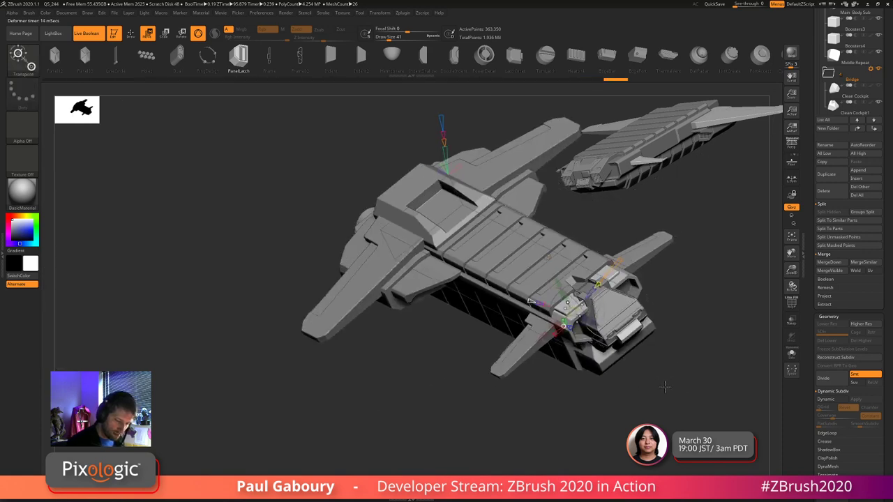
- Shift the mirrored blocks rearward along Z by about 0.12 and return to Draw mode
mouse_move(664, 387)
mouse_down()
mouse_move(681, 367)
mouse_move(683, 402)
mouse_move(668, 386)
mouse_move(686, 393)
mouse_move(682, 414)
mouse_move(589, 400)
mouse_move(602, 401)
mouse_up()
key(q)
right_drag(602, 402, 605, 408)
drag(604, 408, 612, 419)
key(w)
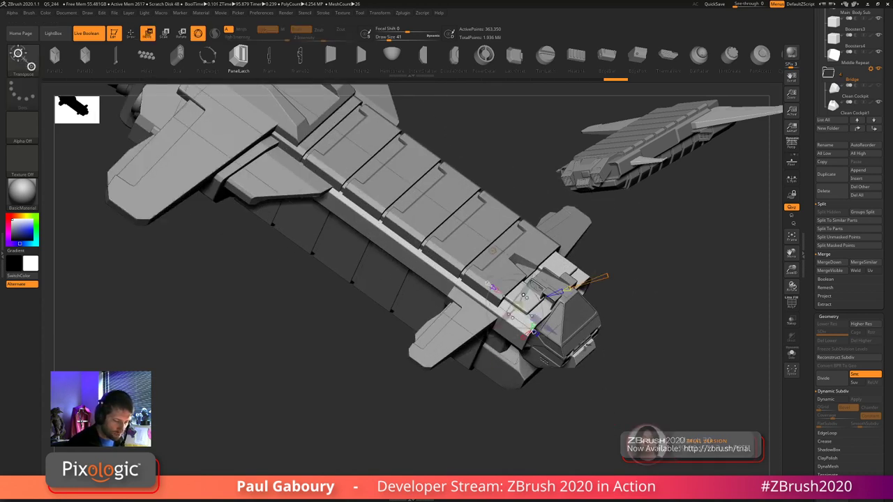
drag(548, 328, 544, 326)
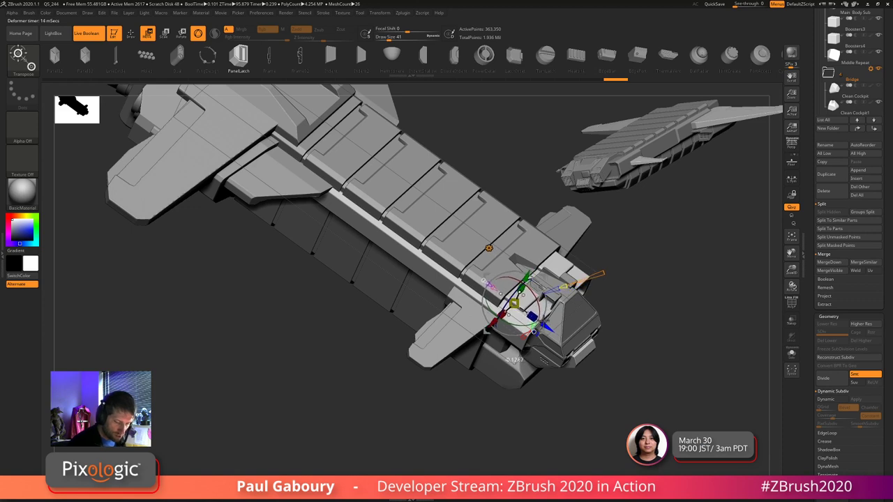
key(q)
mouse_move(644, 379)
mouse_down()
mouse_move(570, 385)
mouse_move(596, 390)
mouse_move(604, 372)
mouse_move(627, 397)
mouse_move(620, 414)
mouse_up()
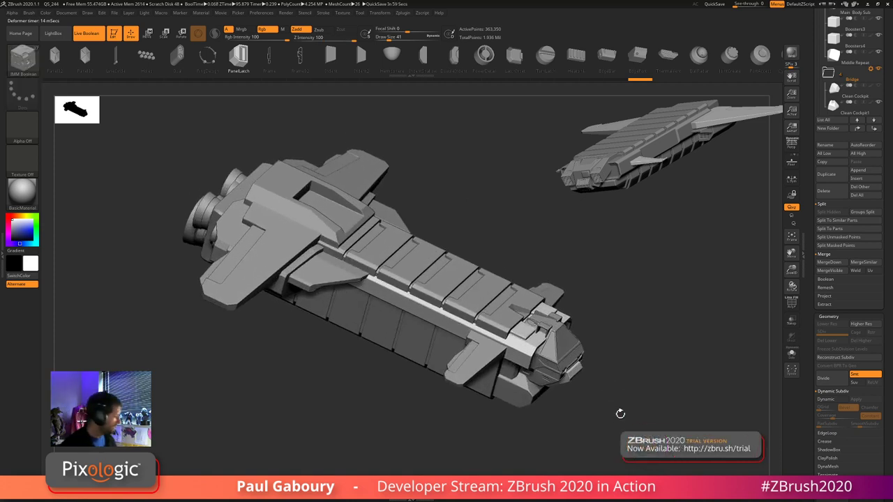
- Reposition the mirrored blocks along Z at the slab's rear edge and accept them as the first primitive pair
key(w)
drag(520, 391, 491, 381)
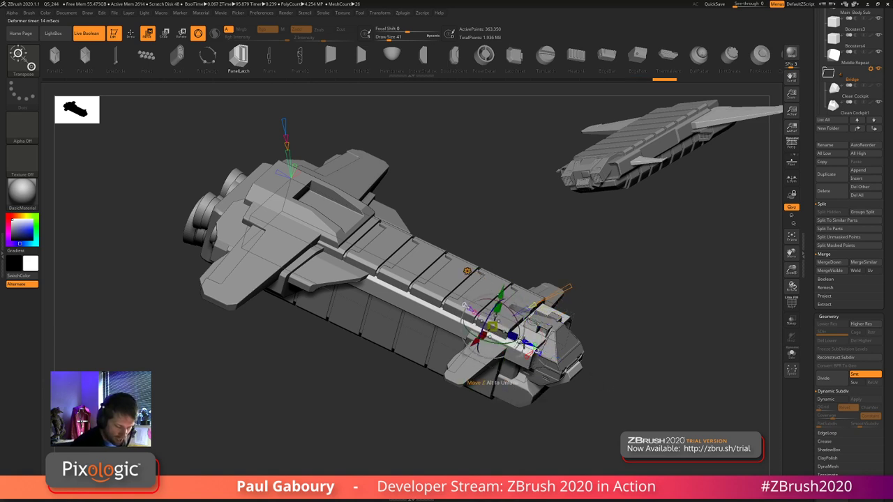
drag(525, 342, 536, 349)
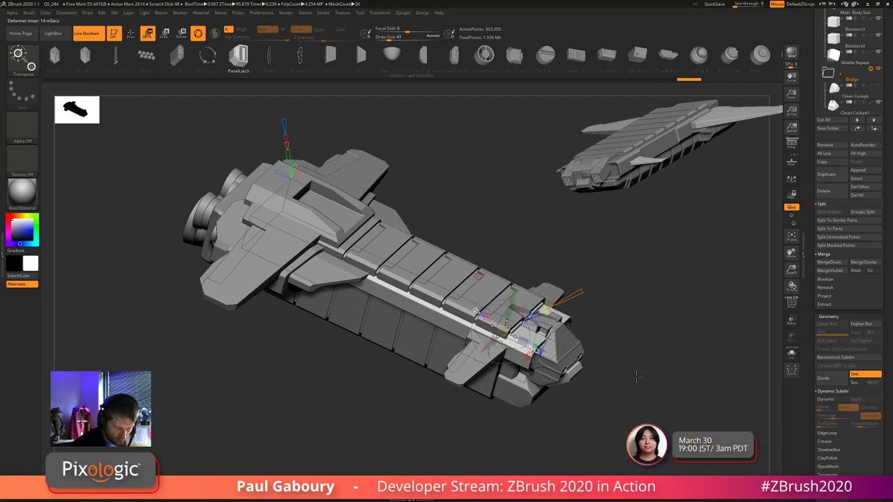
mouse_move(636, 376)
mouse_down()
mouse_move(614, 389)
mouse_move(622, 387)
mouse_move(639, 435)
mouse_up()
alt+drag(469, 293, 453, 284)
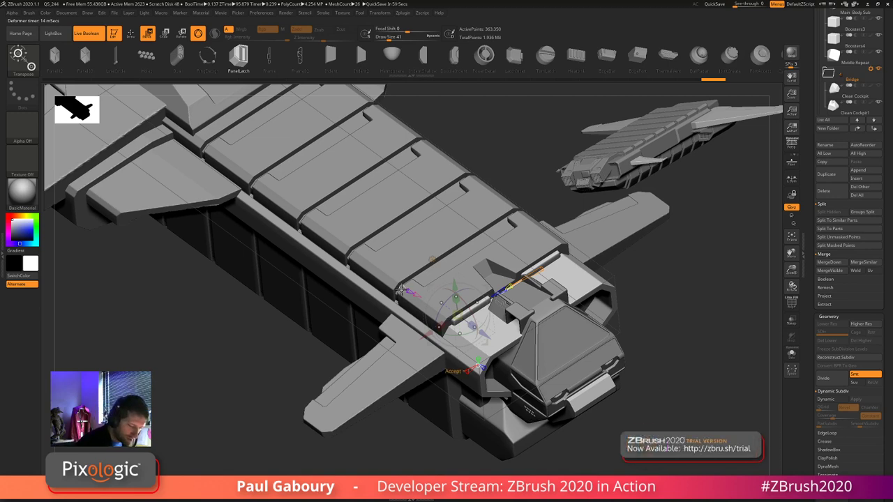
key(ctrl+shift+z)
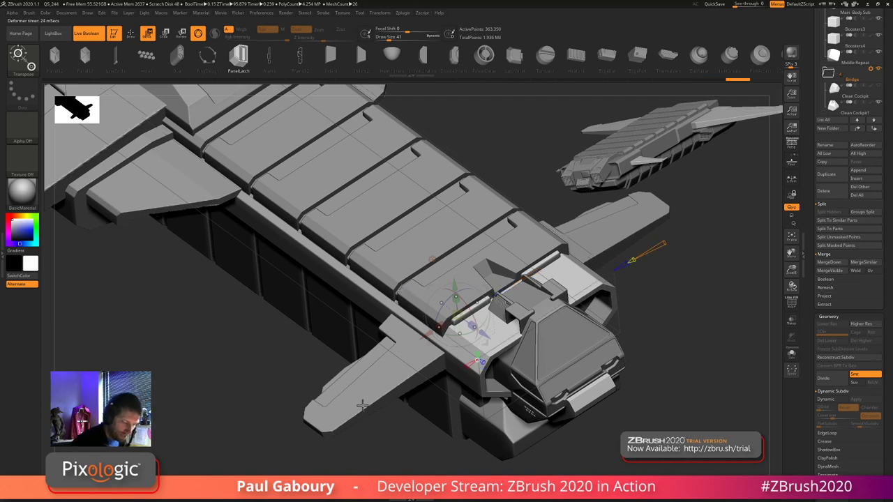
- Move the new primitive pair forward along Z on the slab, adjust its height in Y, narrow it slightly in X, and return to Draw mode
drag(487, 335, 508, 347)
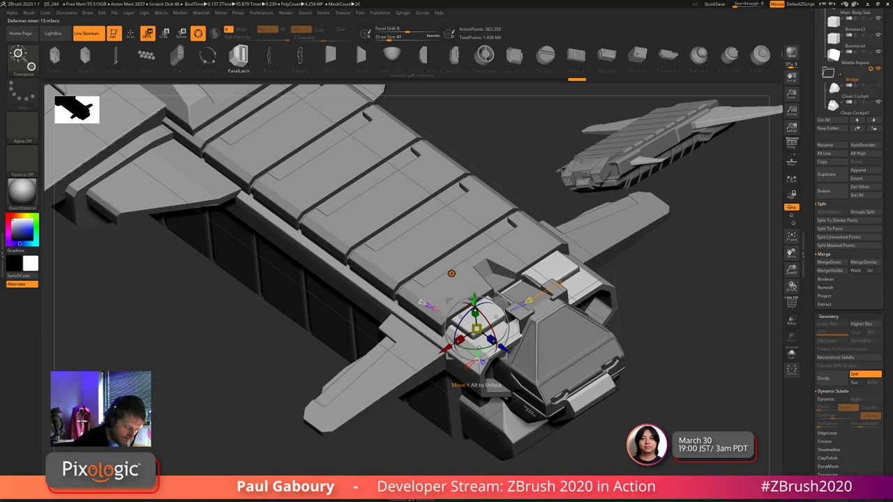
drag(474, 302, 474, 302)
drag(462, 341, 469, 338)
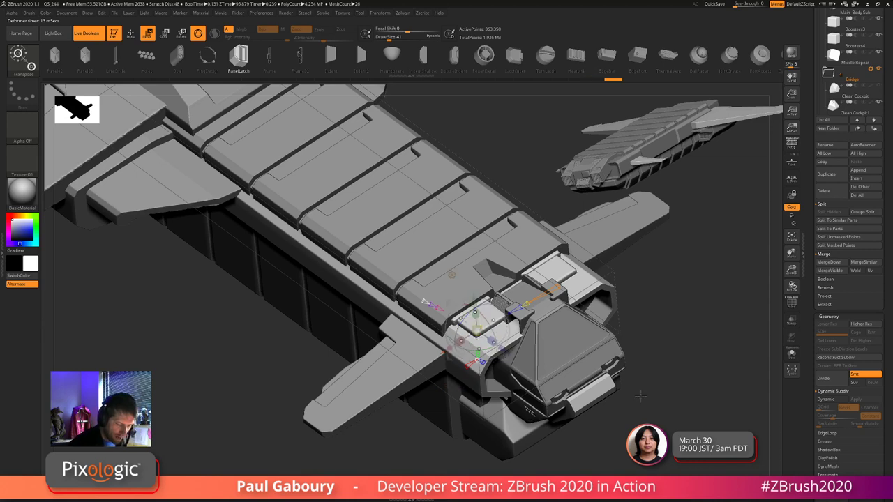
key(q)
mouse_move(647, 392)
alt+mouse_down()
mouse_move(620, 379)
mouse_move(602, 408)
mouse_move(626, 404)
mouse_move(635, 378)
mouse_move(619, 383)
alt+mouse_up()
mouse_move(608, 398)
ctrl+right_down()
mouse_move(633, 429)
mouse_move(633, 417)
ctrl+right_up()
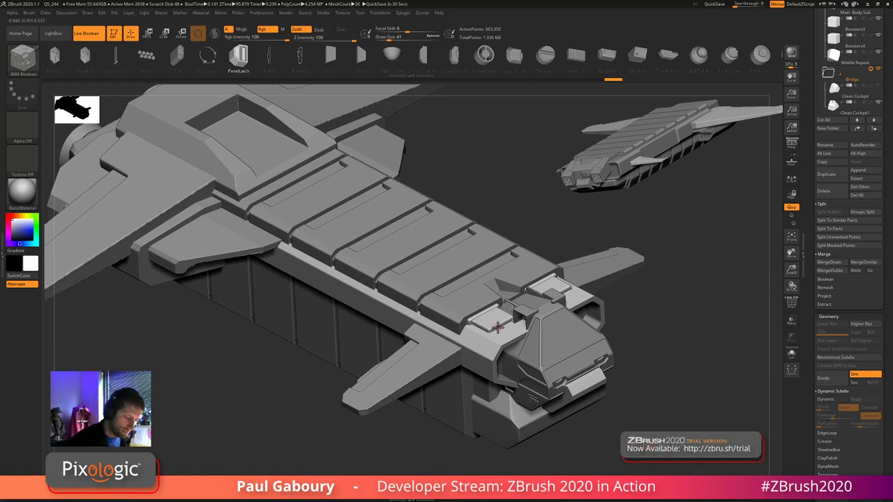
- Accept the block pair, then move a new primitive inward and forward to notch the blocks beside the cockpit and flatten it in Y
key(w)
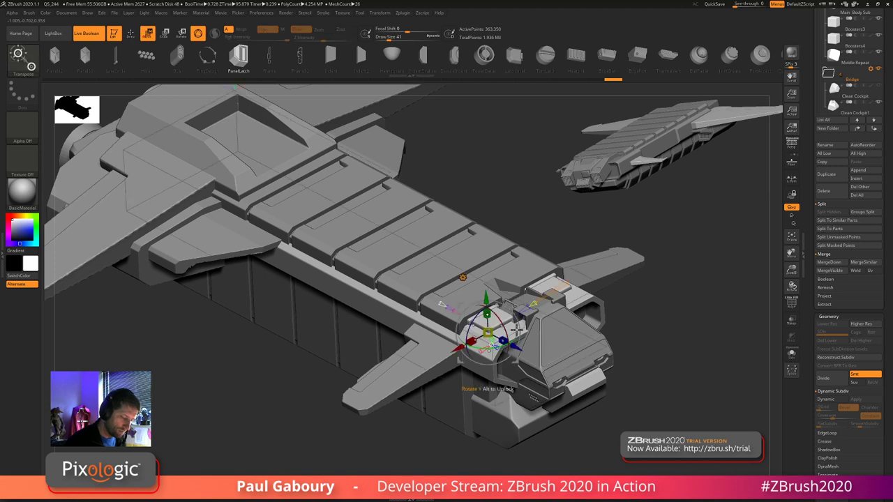
click(440, 305)
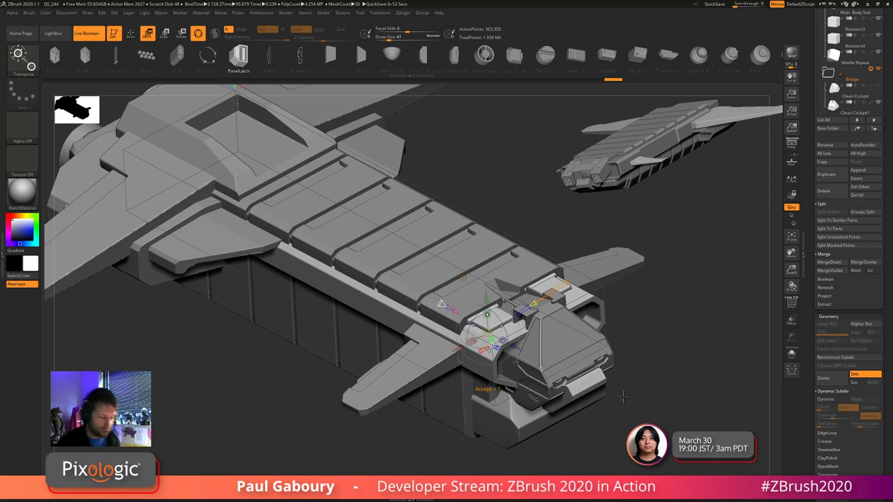
drag(439, 305, 485, 267)
drag(472, 314, 535, 334)
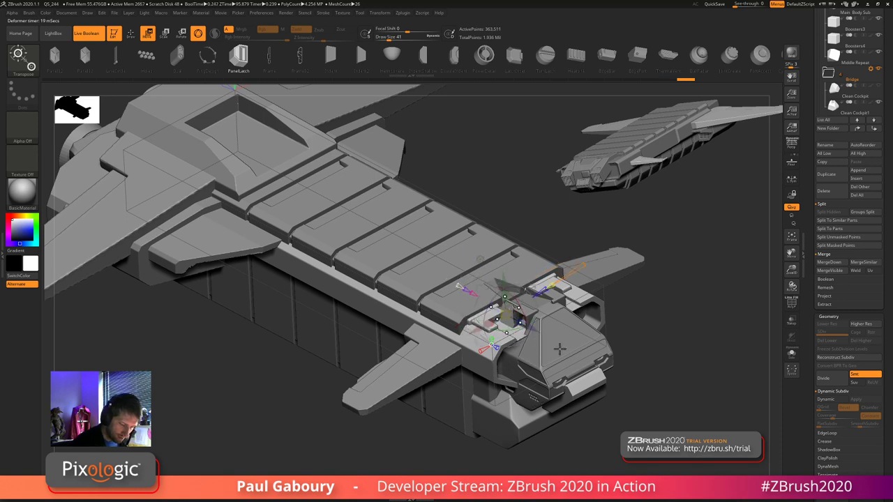
drag(505, 296, 506, 304)
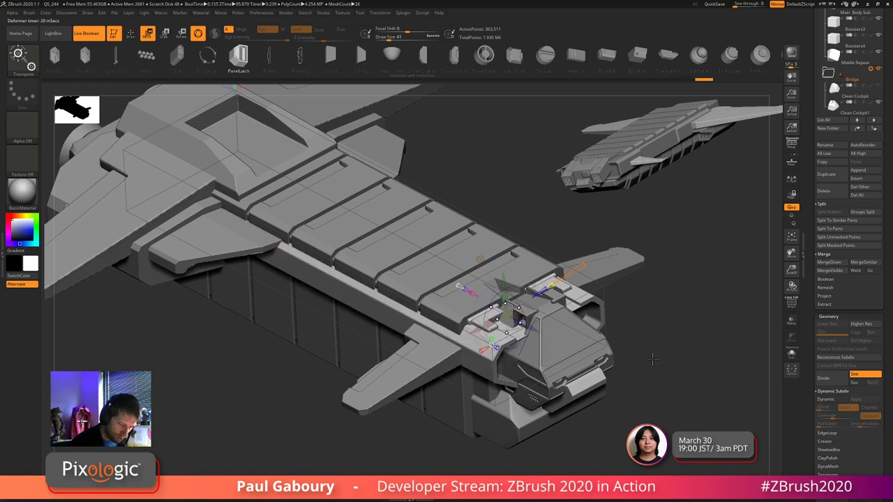
- Shift the notching primitive along Y by about 0.08 and return to Draw mode with the whole ship in view
drag(643, 360, 645, 358)
drag(490, 278, 487, 269)
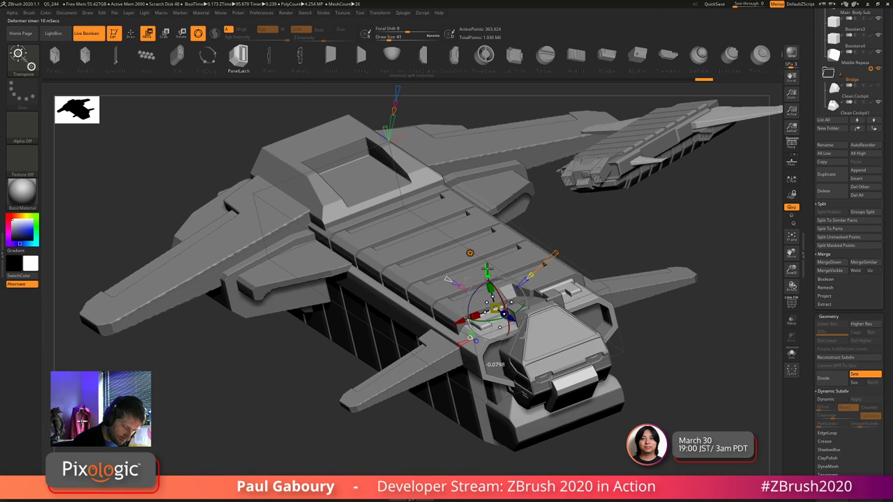
drag(648, 386, 654, 390)
key(q)
mouse_move(651, 395)
ctrl+right_down()
mouse_move(622, 379)
mouse_move(610, 413)
ctrl+right_up()
drag(610, 412, 627, 385)
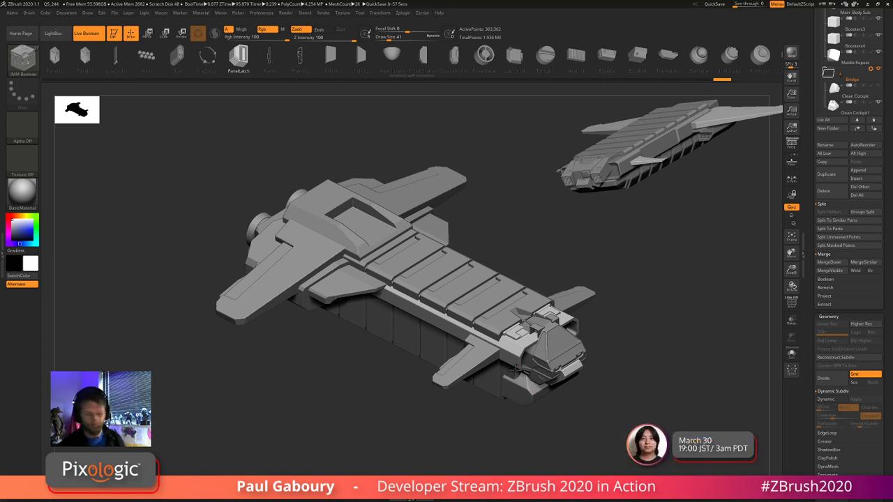
ctrl+right_drag(597, 413, 605, 406)
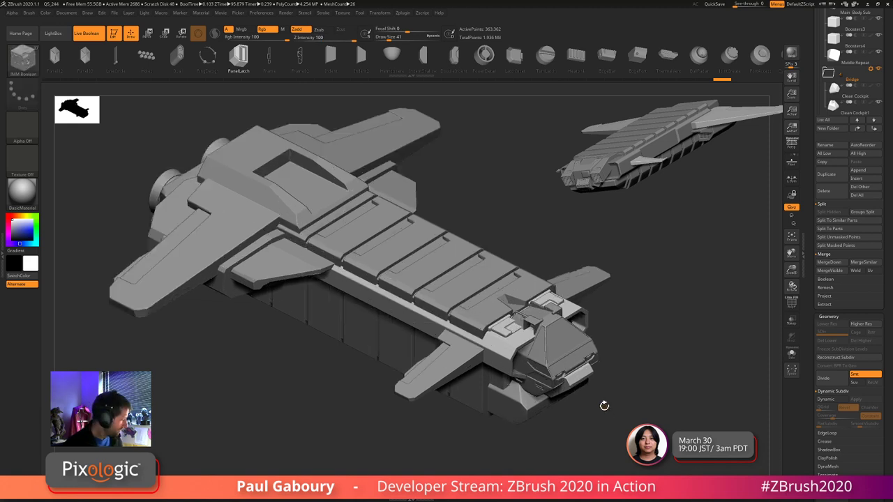
- Accept the notched blocks on the slab and move the next primitive forward along Z toward the cockpit
key(w)
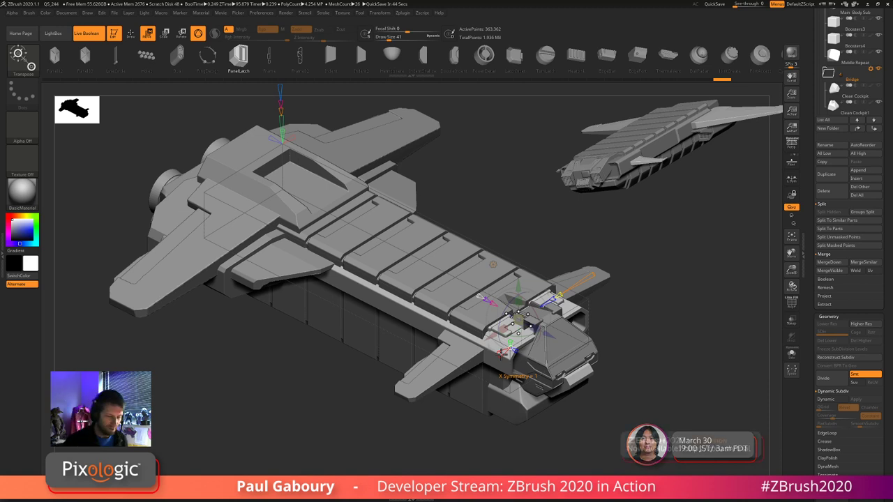
key(ctrl)
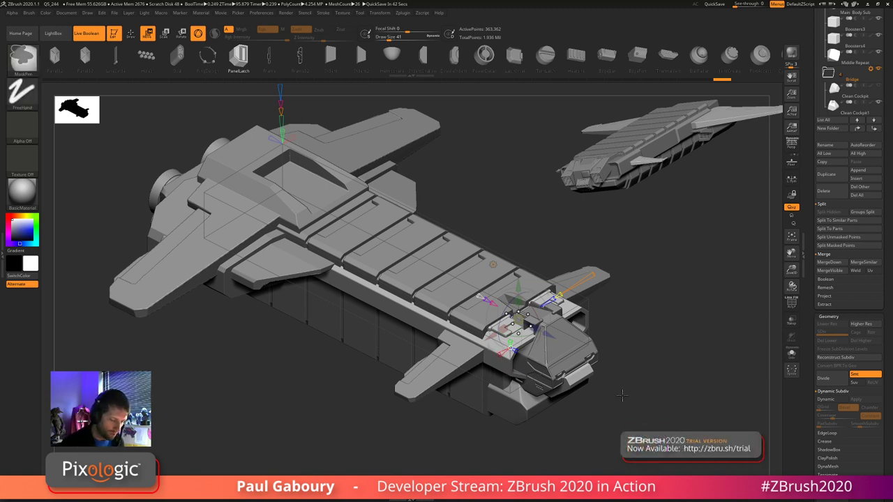
ctrl+right_drag(637, 414, 636, 409)
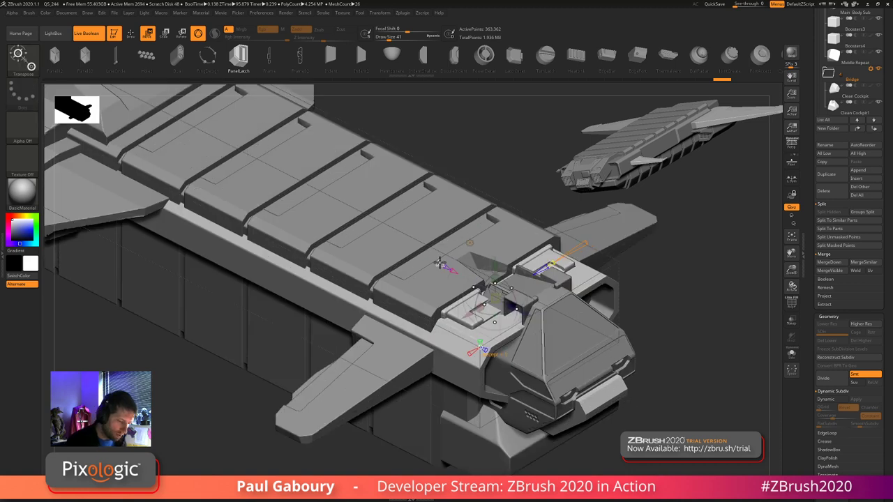
drag(440, 263, 313, 187)
key(shift+f)
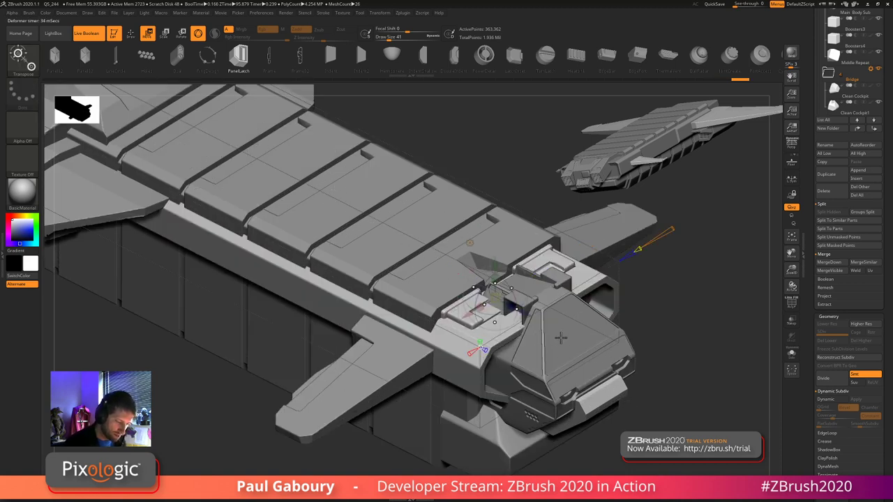
click(481, 347)
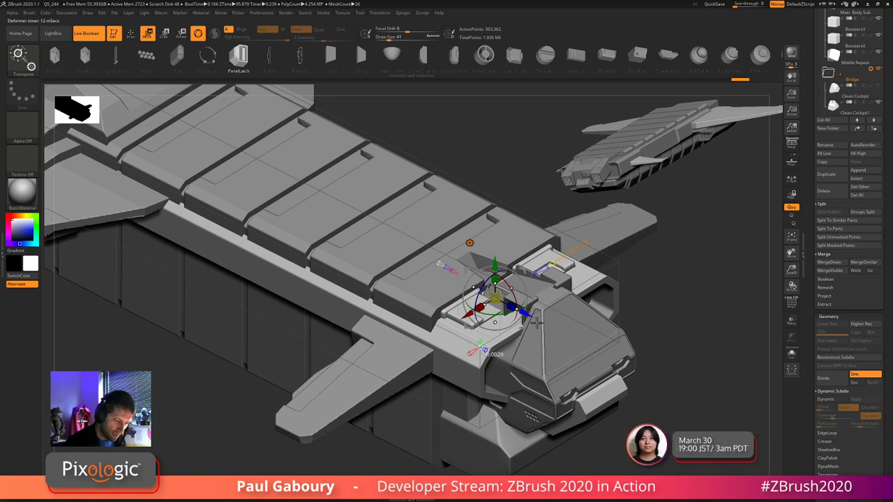
drag(528, 315, 553, 328)
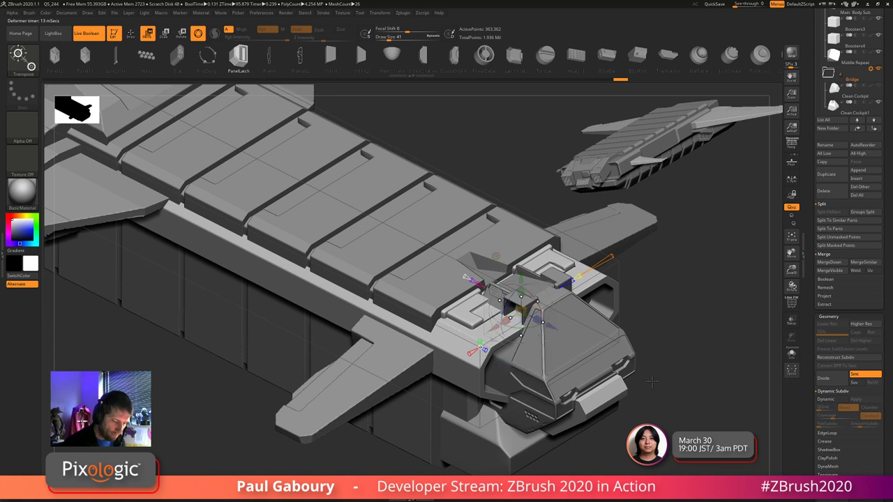
drag(663, 385, 668, 384)
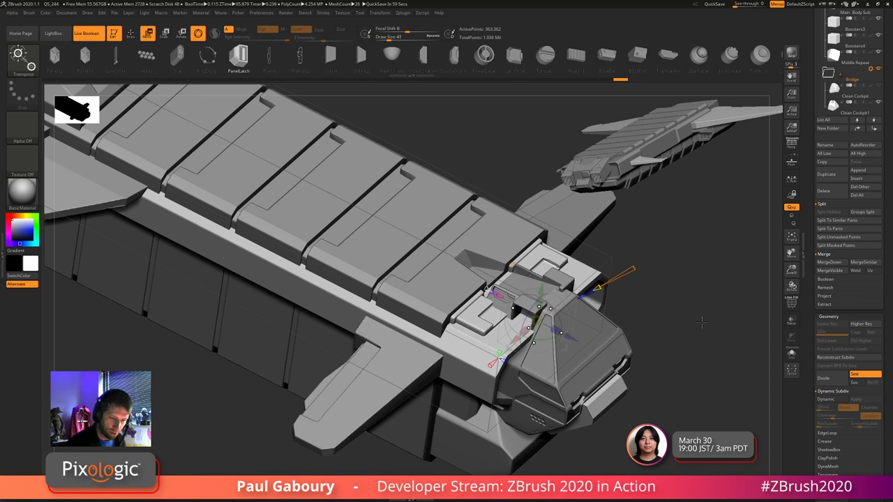
- Switch to the PM3D_Cube3D_1 test model and display its polyframe
drag(805, 160, 812, 256)
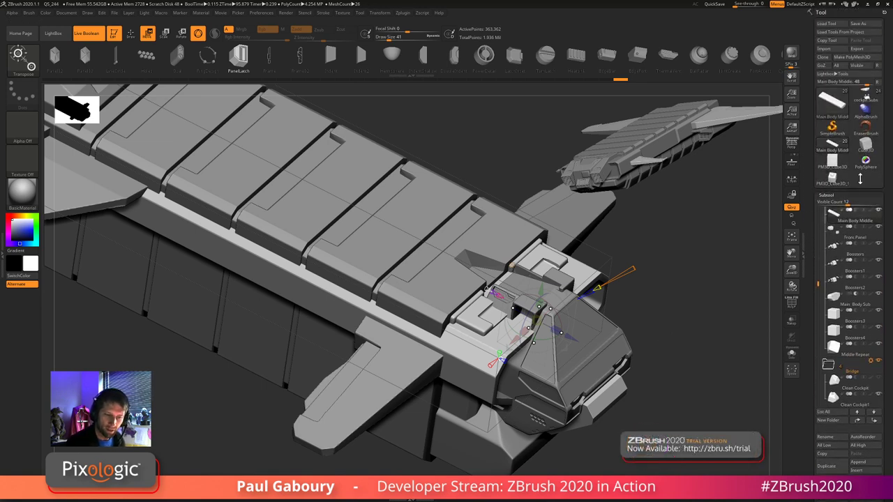
click(832, 176)
drag(646, 367, 596, 347)
key(shift+f)
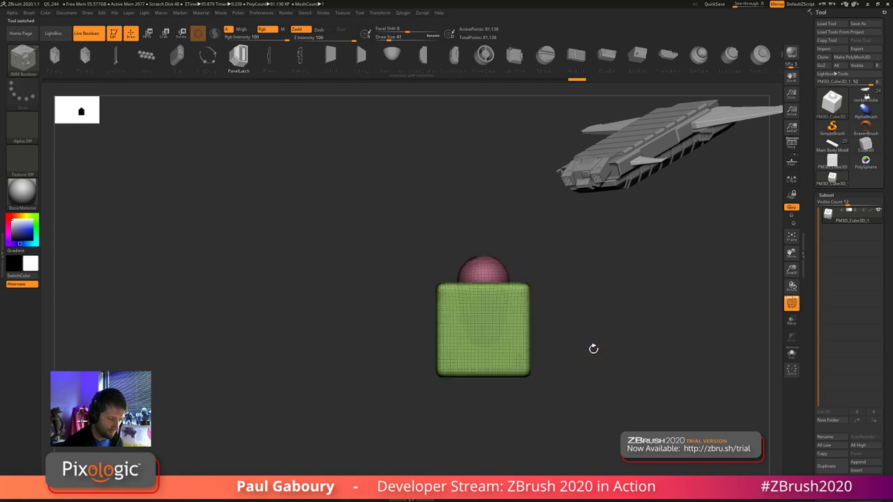
- Delete the test cube's lower subdivision levels and start the Project Primitive deformer on it
key(w)
drag(880, 438, 884, 376)
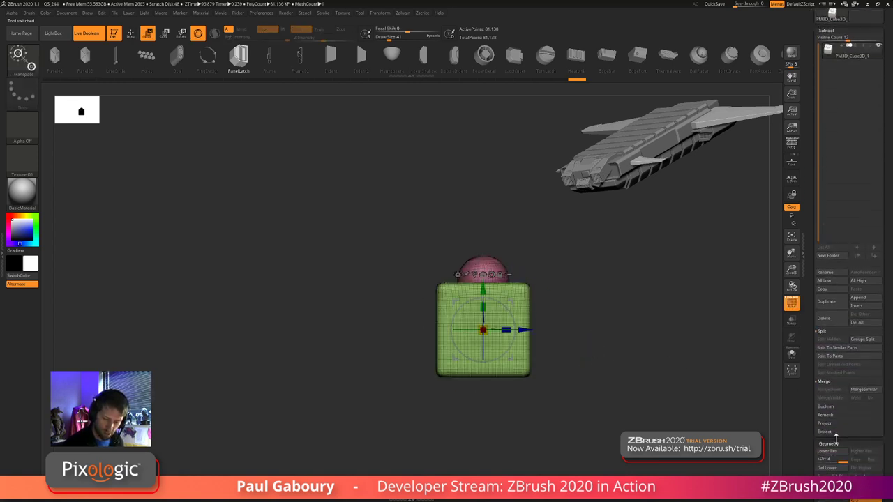
click(834, 468)
ctrl+right_drag(564, 374, 578, 383)
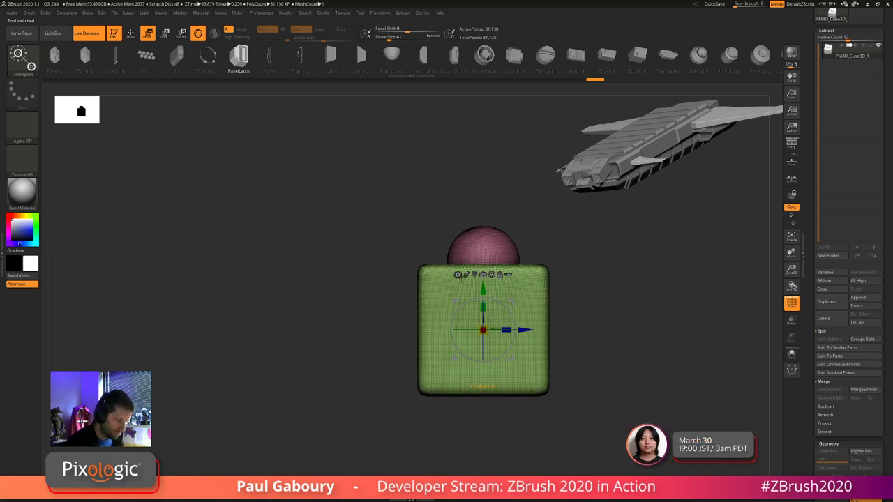
click(458, 274)
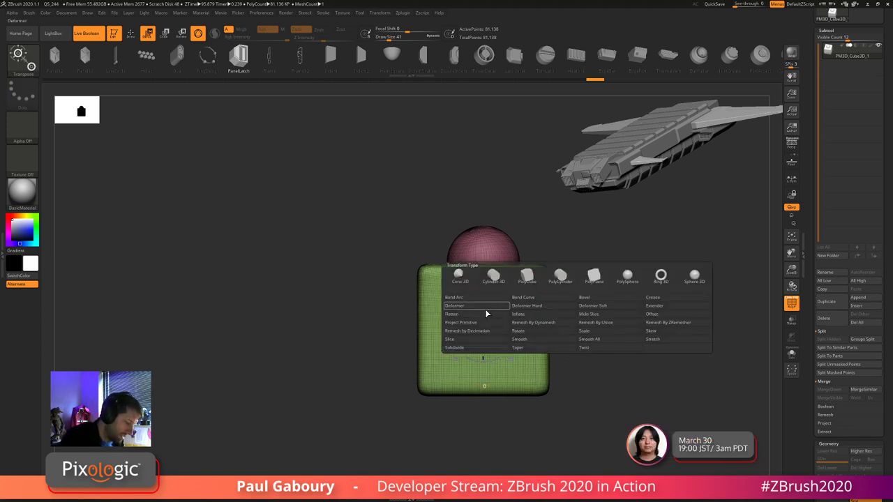
click(487, 322)
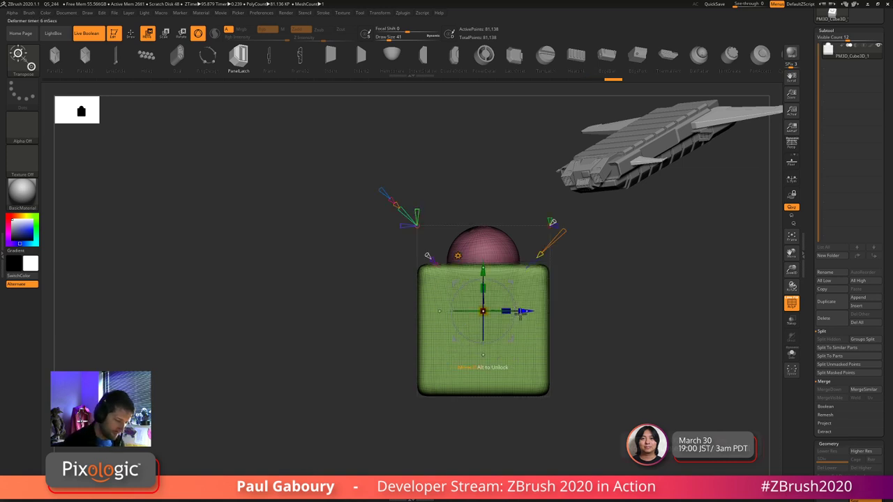
- Move the projected primitive along Z to the cube's side face, lower it in Y, and reshape it into a faceted diamond
drag(522, 312, 580, 318)
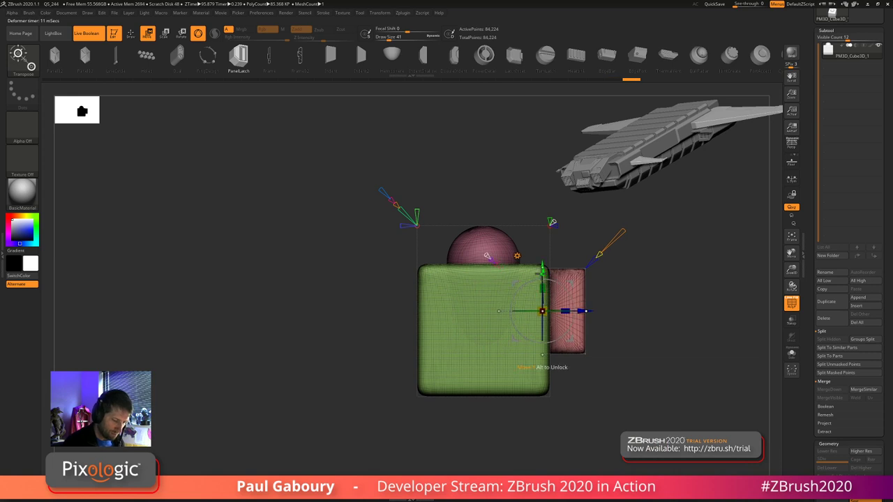
drag(542, 275, 542, 297)
right_drag(673, 259, 636, 258)
drag(627, 234, 602, 256)
mouse_move(646, 356)
right_down()
mouse_move(618, 362)
mouse_move(634, 351)
mouse_move(636, 361)
right_up()
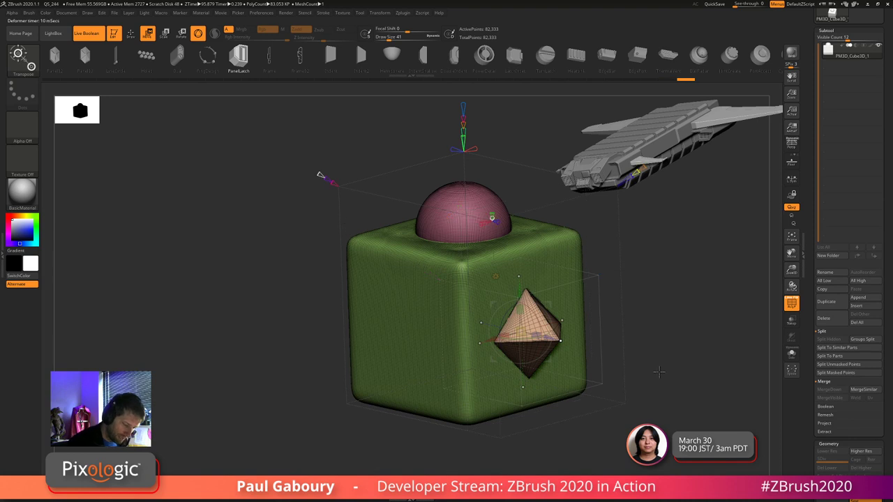
- Try to carve a recess into the diamond's tip by moving another primitive outward along Z, and inspect it without the polyframe
right_drag(660, 372, 647, 369)
drag(573, 350, 623, 360)
key(shift+f)
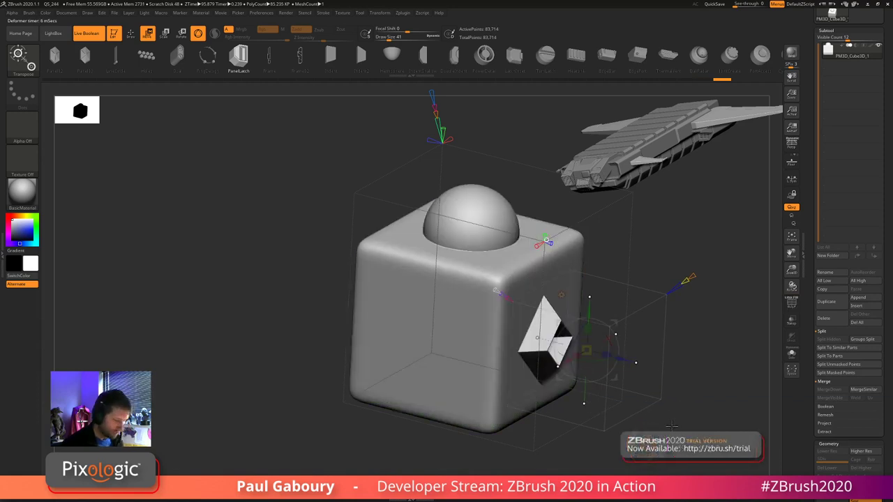
right_drag(679, 406, 654, 405)
key(q)
drag(653, 405, 662, 409)
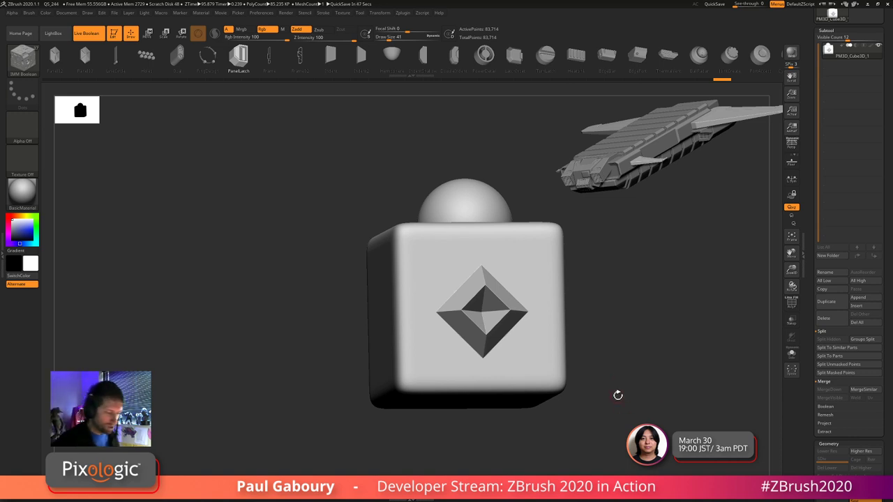
drag(611, 363, 623, 378)
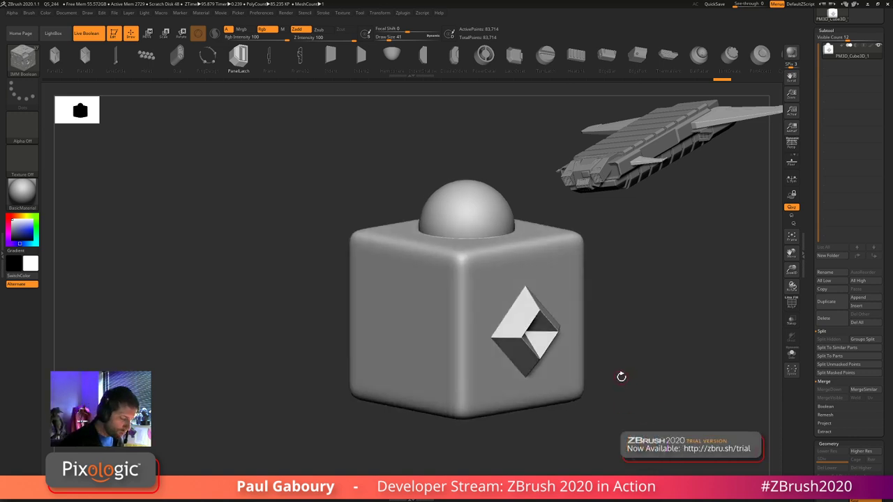
- Reset the Project Primitive deformer to discard the recess in the diamond on the cube's side
key(w)
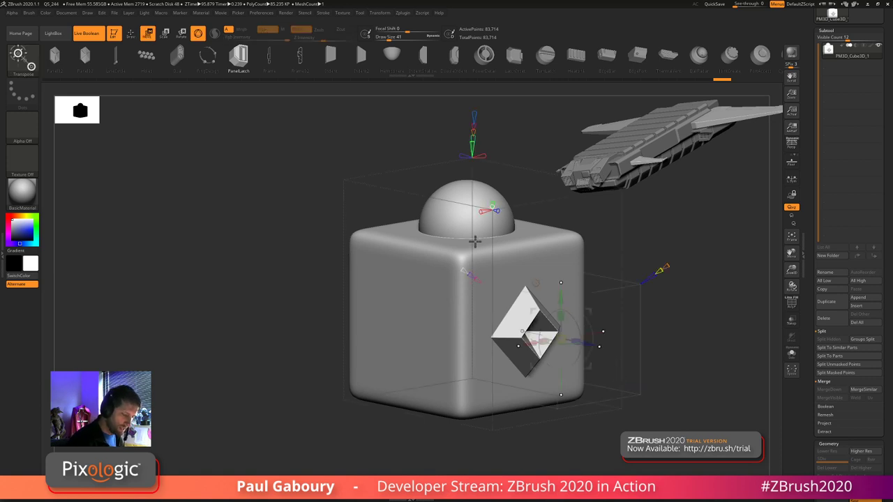
drag(656, 264, 691, 291)
click(548, 300)
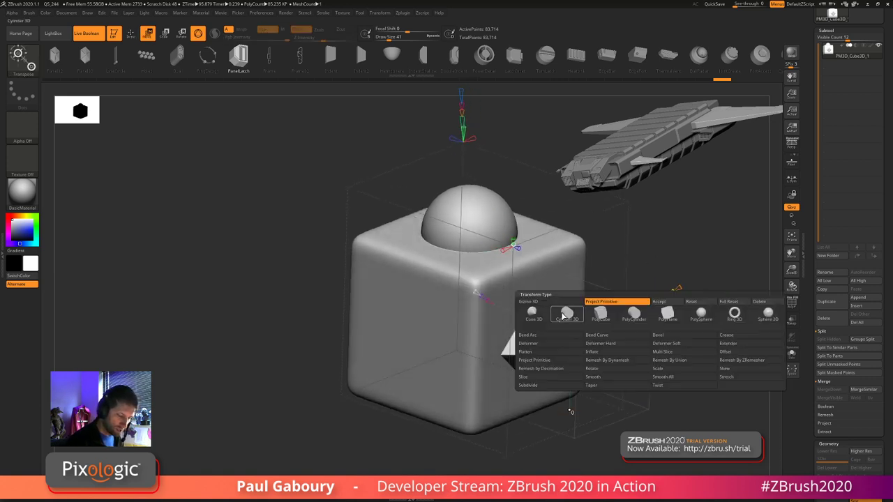
click(694, 302)
ctrl+right_drag(678, 310, 652, 318)
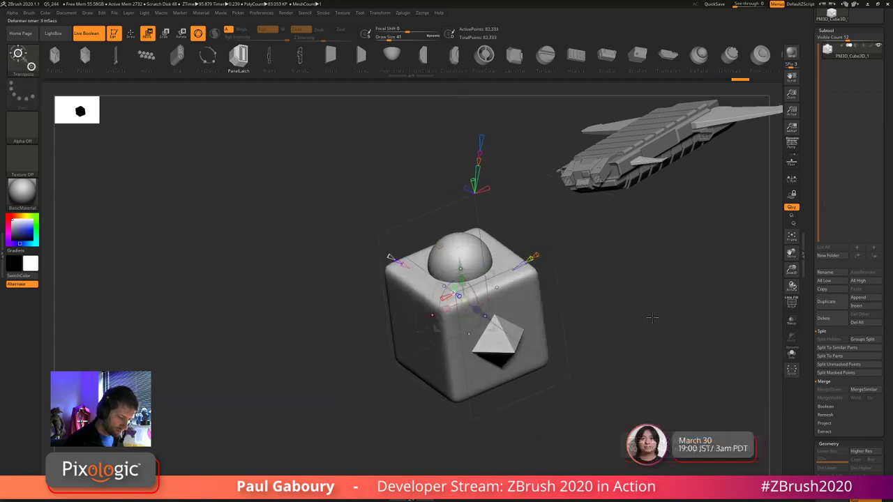
- Place the projected primitive on the cube's adjacent plain side face as a faceted diamond with primitive type 1
ctrl+drag(428, 316, 410, 405)
ctrl+right_drag(572, 342, 651, 325)
mouse_move(550, 262)
mouse_down()
mouse_move(585, 243)
mouse_move(544, 266)
mouse_up()
key(shift+f)
key(shift+f)
key(shift+f)
key(shift+f)
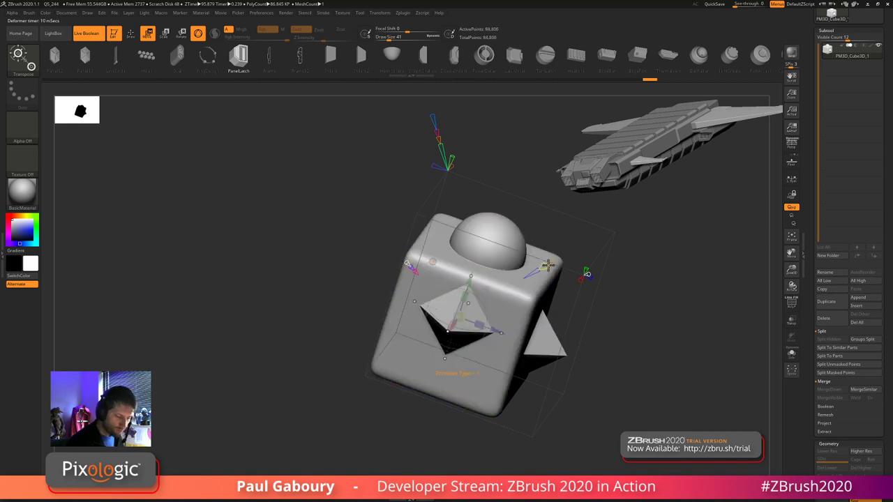
right_drag(645, 301, 657, 320)
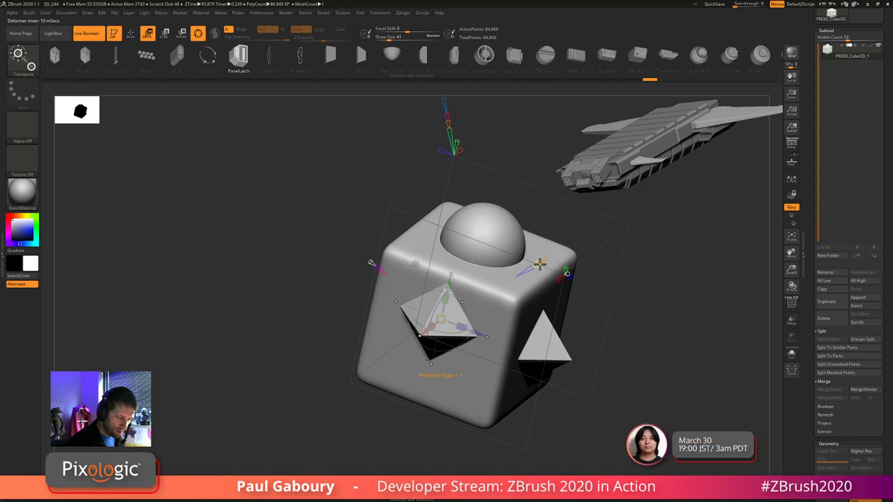
- Change the new diamond into a cone shape, then adjust its modifier to 0.3 to form a rounded block
mouse_move(538, 263)
mouse_down()
mouse_move(546, 261)
mouse_move(533, 270)
mouse_up()
mouse_move(488, 340)
right_down()
mouse_move(528, 342)
mouse_move(502, 341)
right_up()
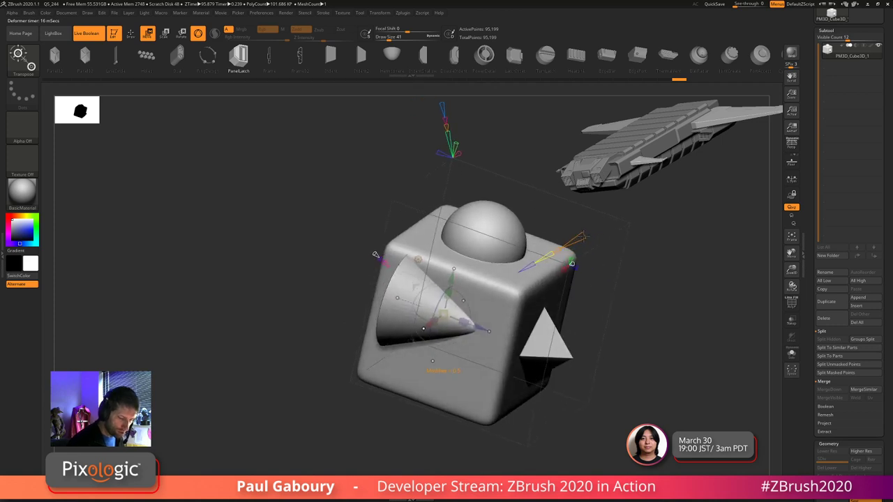
key(shift+f)
mouse_move(583, 237)
mouse_down()
mouse_move(565, 246)
mouse_move(593, 231)
mouse_up()
key(shift+f)
key(shift+f)
key(shift+f)
key(shift+f)
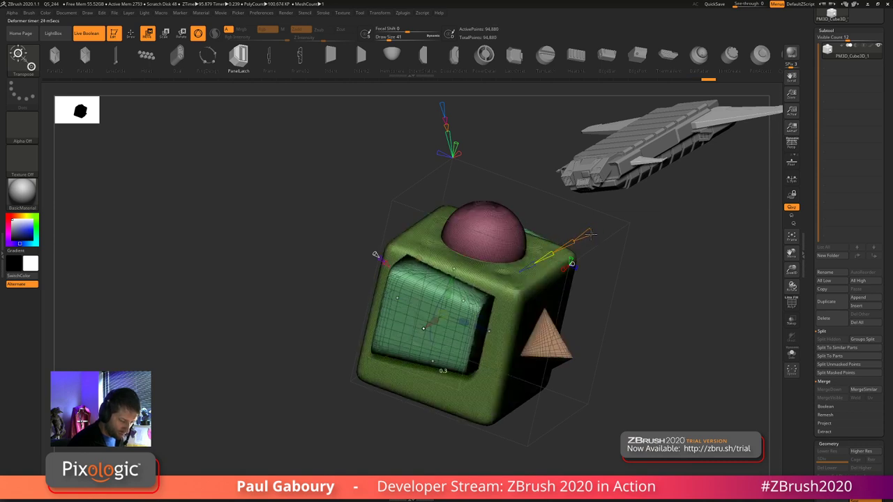
- Reshape the projected block into an extended solid protruding from the cube's side by adjusting its primitive modifier
drag(597, 229, 577, 239)
drag(726, 377, 553, 240)
drag(640, 303, 568, 225)
key(shift+f)
key(shift+f)
key(shift+f)
key(shift+f)
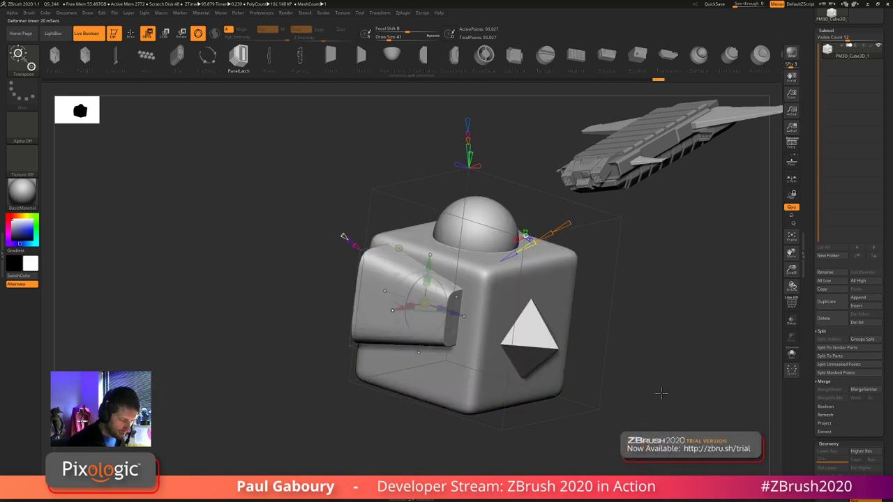
- Set the primitive type to 2 for a rounded cube, and flatten it into a wide bar midway down the face
mouse_move(661, 394)
mouse_down()
mouse_move(645, 393)
mouse_move(687, 390)
mouse_move(659, 396)
mouse_move(671, 401)
mouse_up()
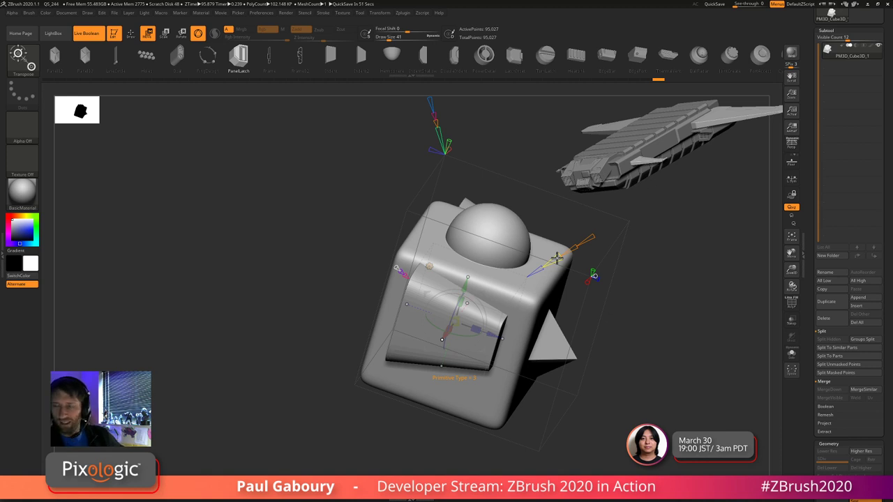
drag(561, 259, 558, 262)
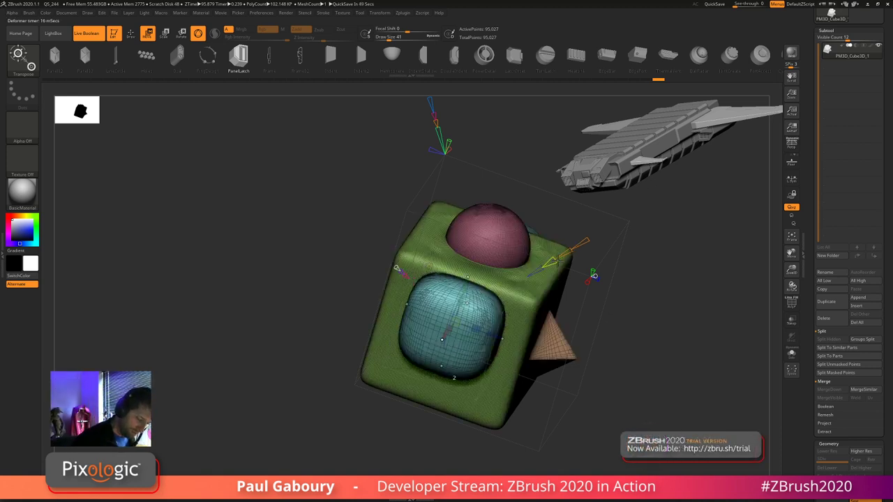
mouse_move(640, 391)
mouse_down()
mouse_move(614, 383)
mouse_move(639, 375)
mouse_up()
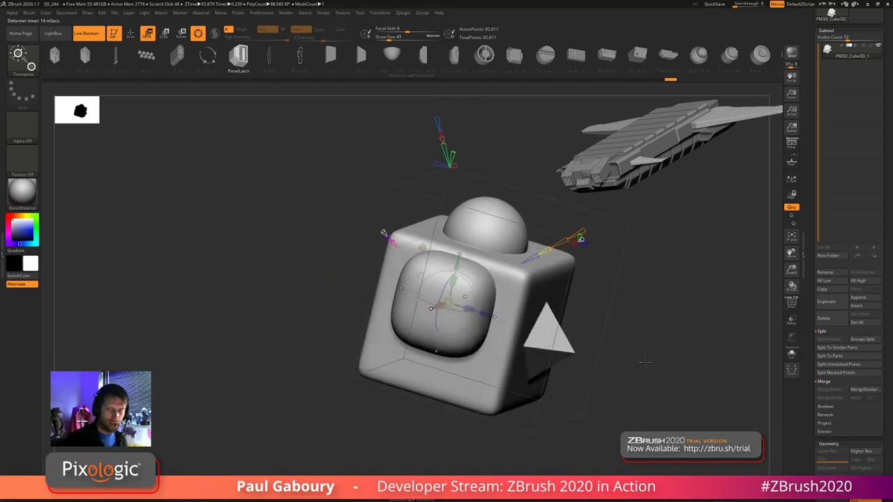
drag(621, 328, 639, 311)
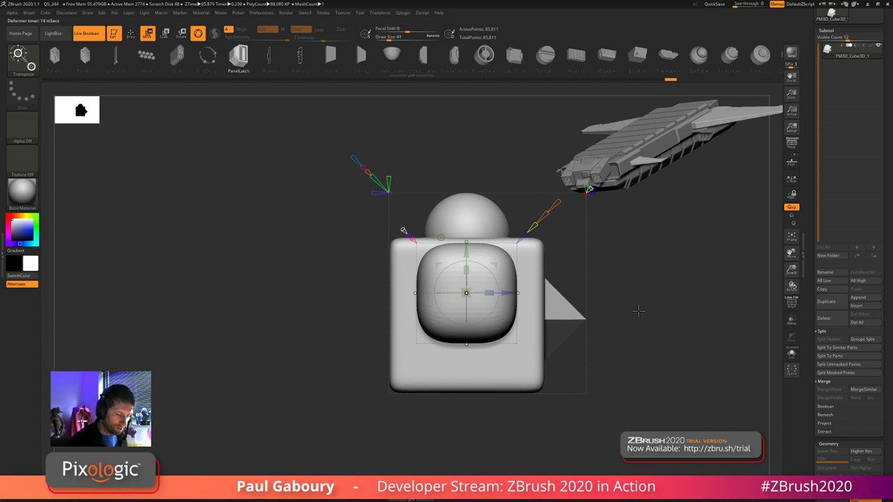
drag(472, 296, 531, 313)
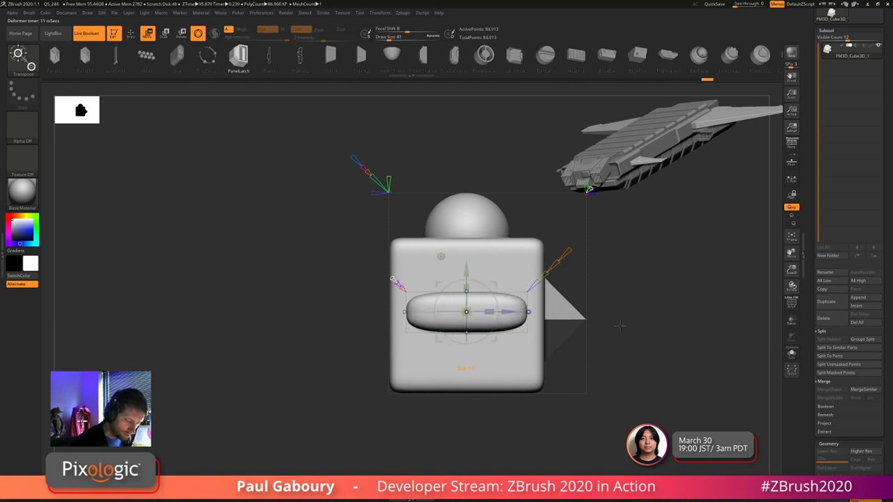
- Raise the wide bar's modifier to about 0.22 to square off its rounded ends
drag(623, 325, 642, 350)
key(shift+f)
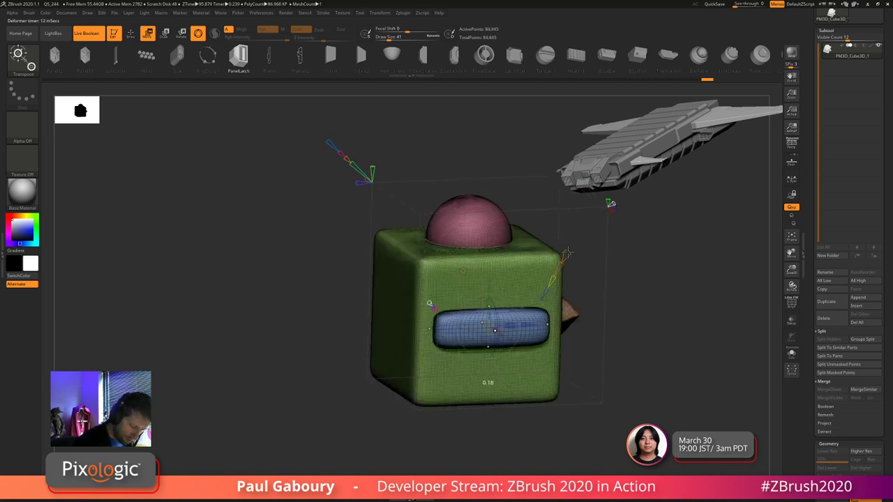
key(shift+f)
mouse_move(579, 356)
mouse_down()
mouse_move(606, 343)
mouse_move(615, 353)
mouse_up()
key(w)
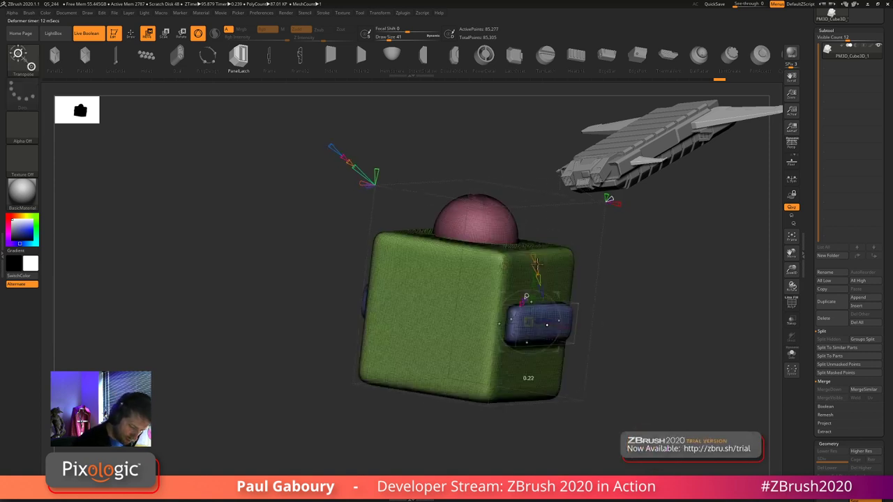
key(shift+f)
drag(536, 269, 535, 267)
key(shift+f)
- Set the Blend between the wide bar and the cube's face to 0.08
drag(644, 336, 613, 339)
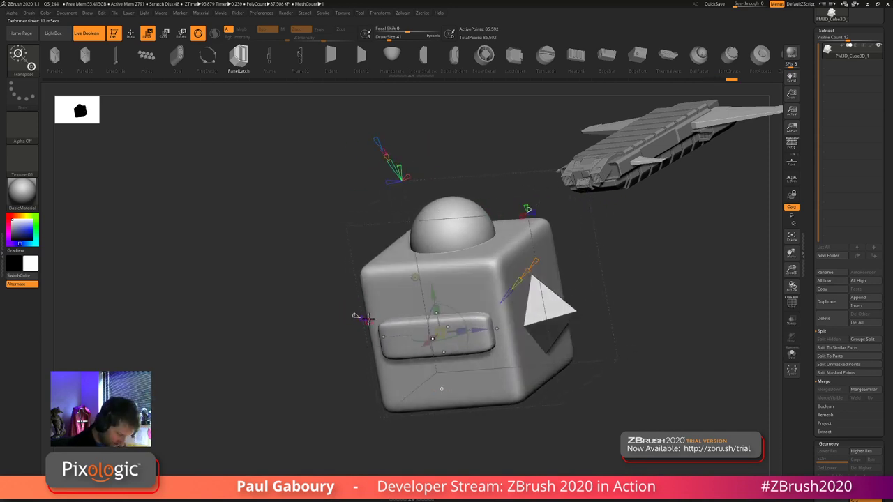
key(shift+f)
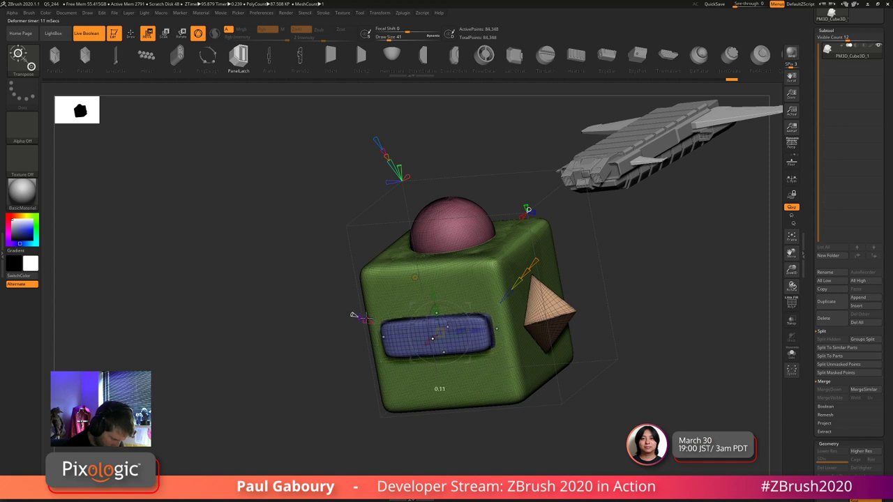
drag(353, 316, 355, 317)
key(shift+f)
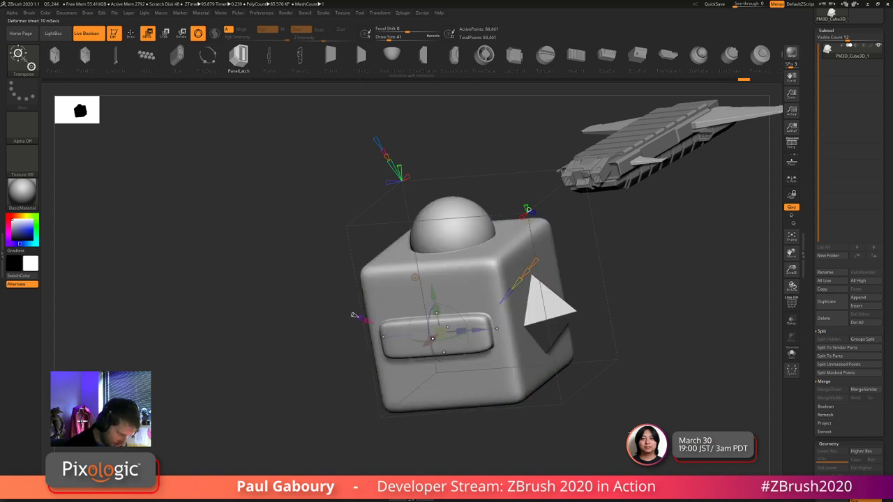
drag(586, 328, 630, 355)
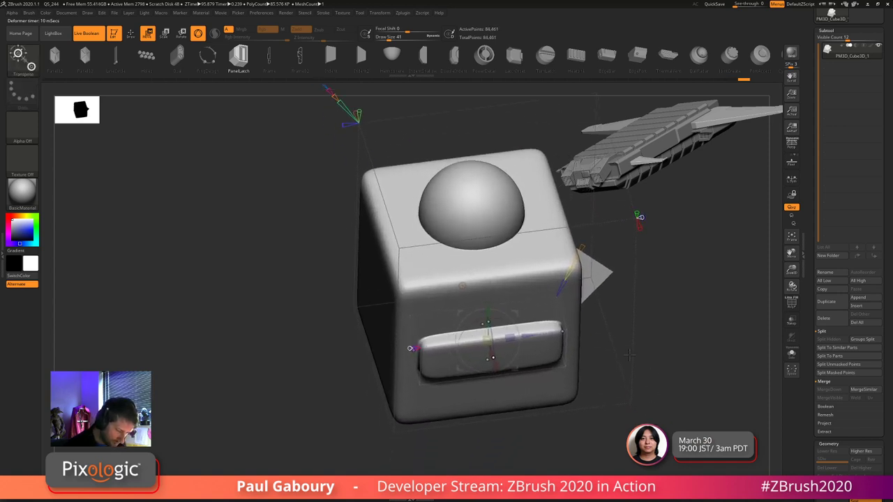
- Give the wide bar a sharper-edged profile by changing its primitive shape and adjusting its modifier
drag(576, 274, 578, 254)
key(shift+f)
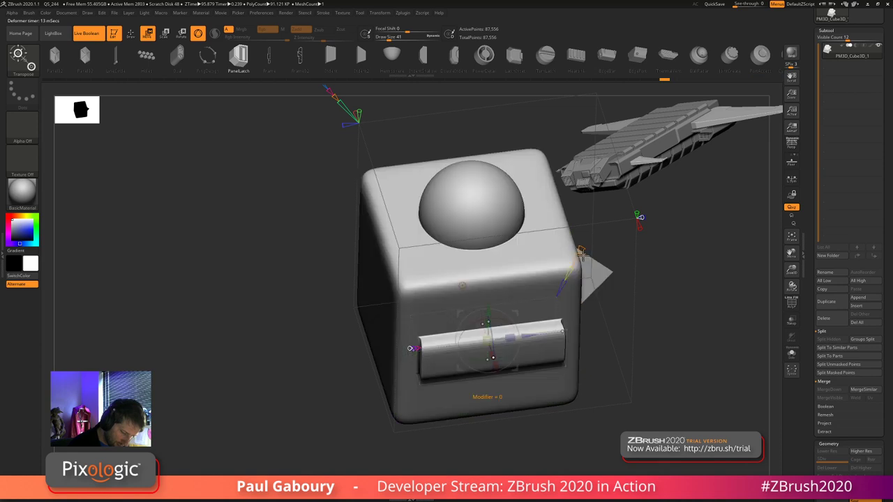
drag(626, 419, 675, 412)
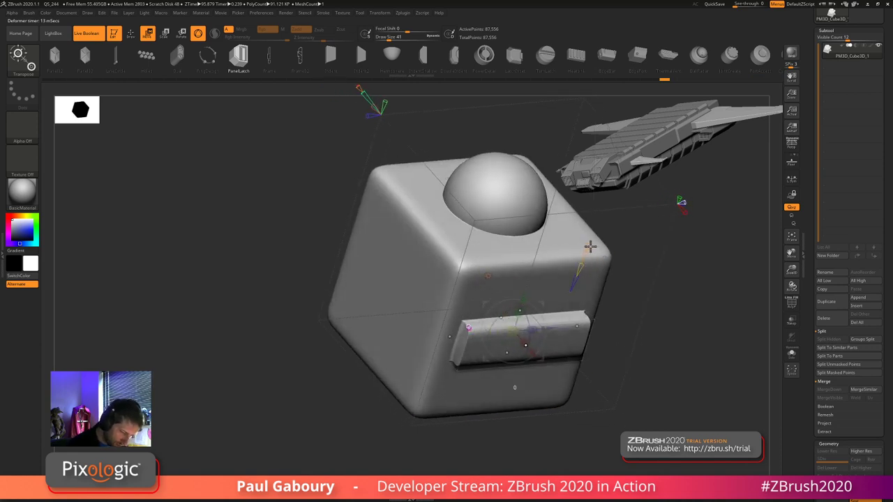
key(shift+f)
key(shift+f)
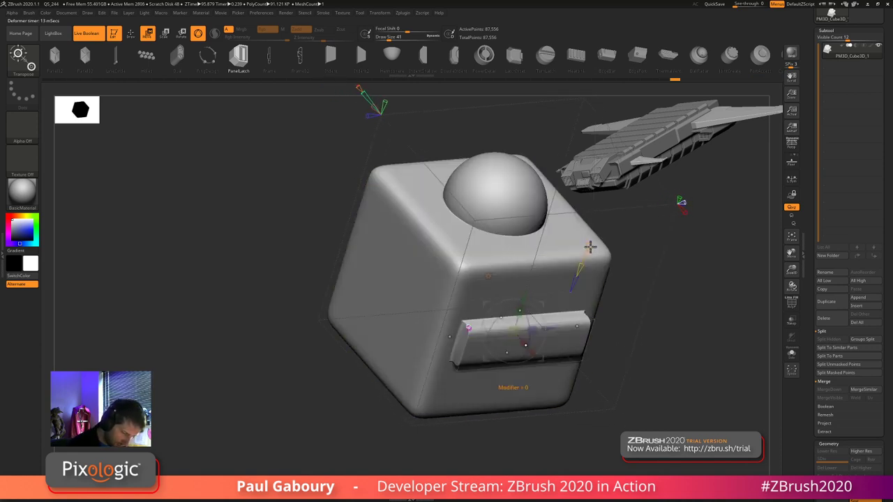
key(shift+f)
drag(590, 247, 591, 244)
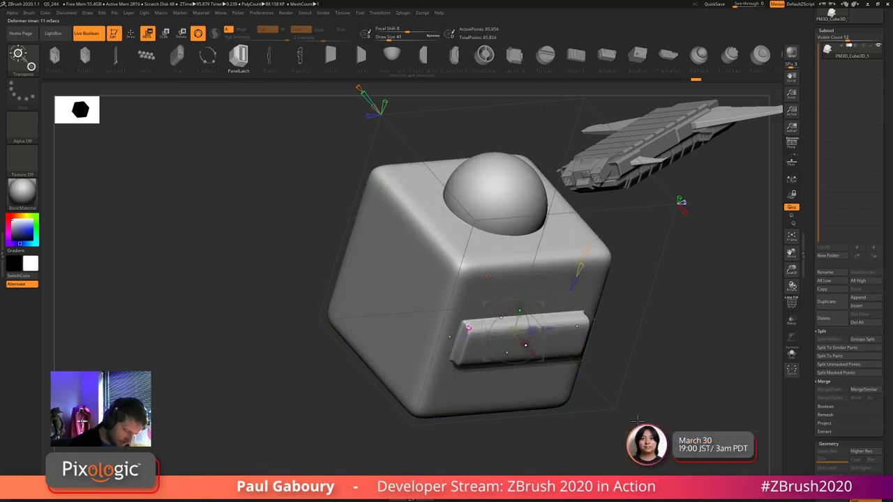
- Stretch the bar in Y into a tall raised panel covering most of the cube's side face
mouse_move(656, 349)
right_down()
mouse_move(606, 328)
mouse_move(607, 402)
right_up()
key(q)
drag(608, 411, 588, 395)
key(w)
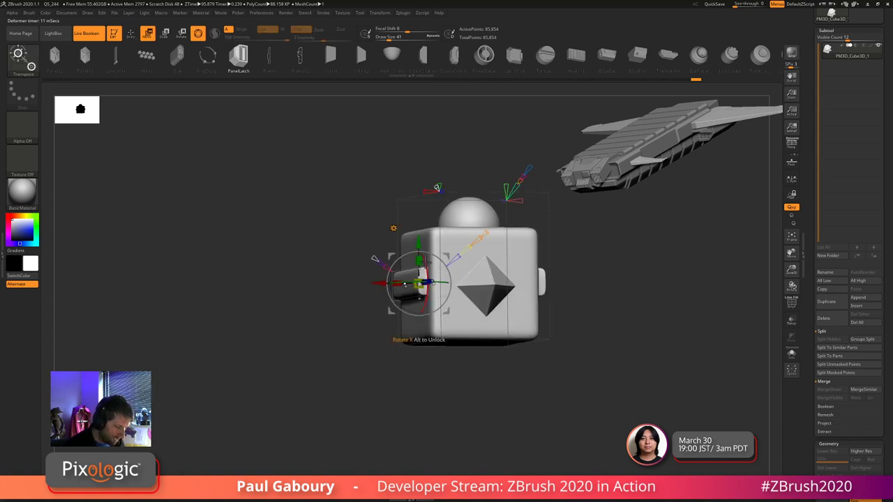
drag(419, 262, 421, 242)
key(q)
mouse_move(605, 404)
right_down()
mouse_move(646, 389)
mouse_move(648, 412)
right_up()
right_drag(648, 411, 663, 373)
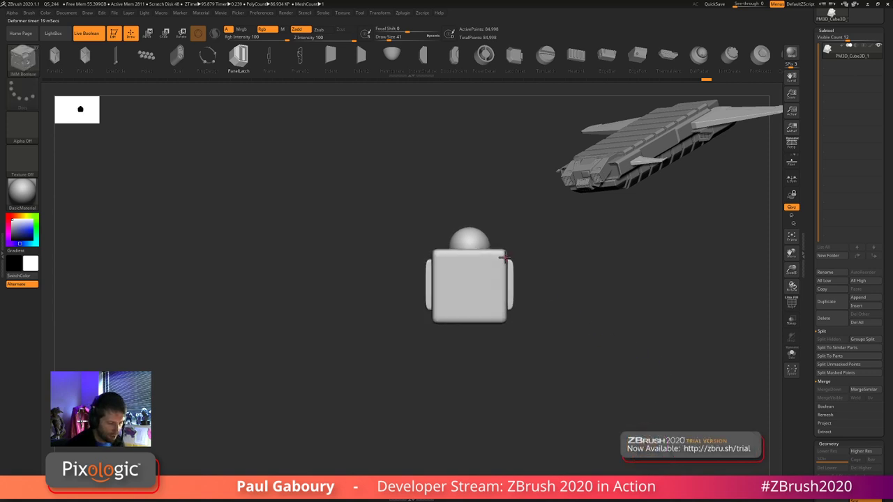
- Fine-tune the Blend of the tall side panel and inspect the cube without the deformer handles
drag(543, 337, 576, 403)
key(w)
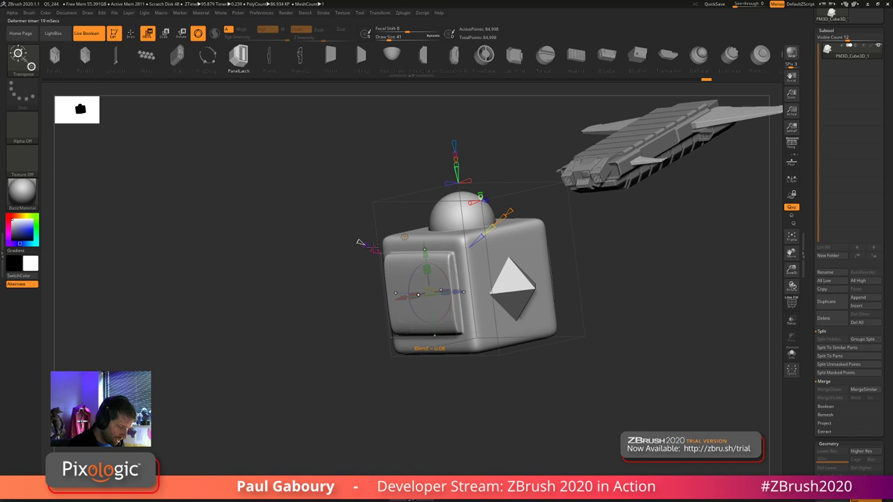
drag(372, 248, 373, 249)
mouse_move(609, 409)
mouse_down()
mouse_move(592, 415)
mouse_move(636, 389)
mouse_move(651, 404)
mouse_move(587, 400)
mouse_move(600, 432)
mouse_move(640, 360)
mouse_move(595, 389)
mouse_move(609, 373)
mouse_move(616, 388)
mouse_up()
key(q)
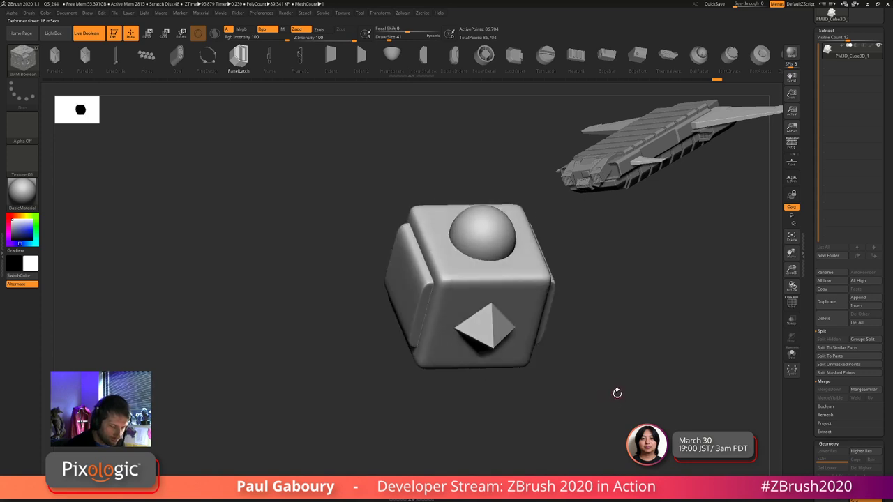
- Switch from the test cube back to the Main Body Middle tool and bring up its deformer in a straight-down view
drag(806, 128, 811, 232)
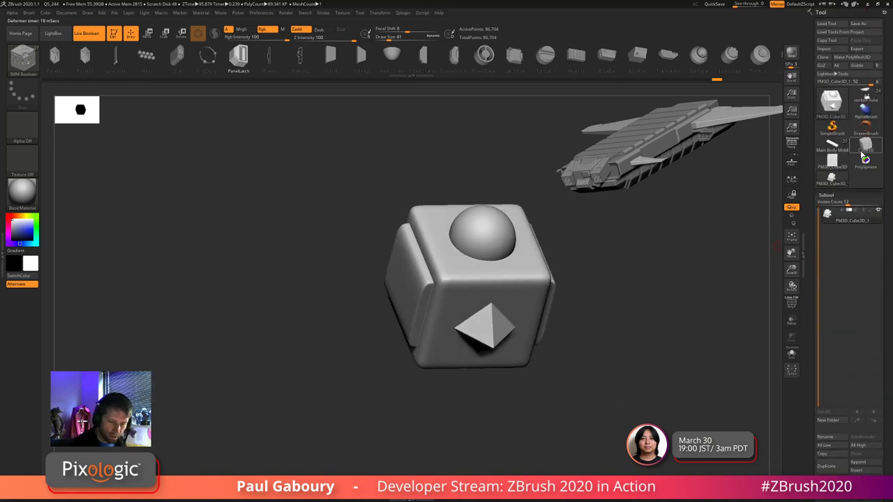
mouse_move(834, 183)
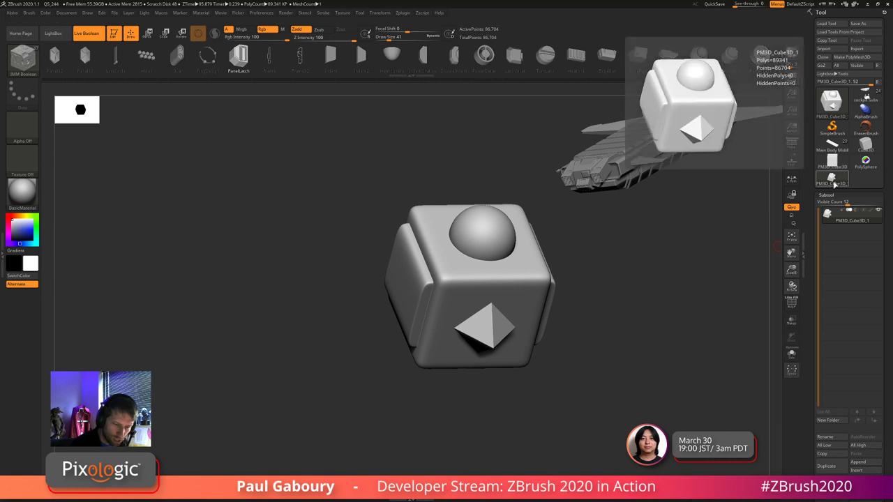
click(832, 144)
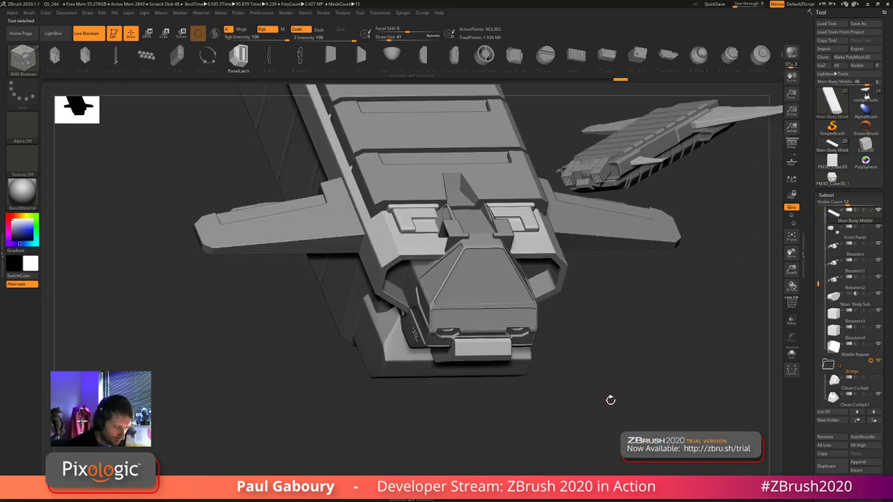
key(w)
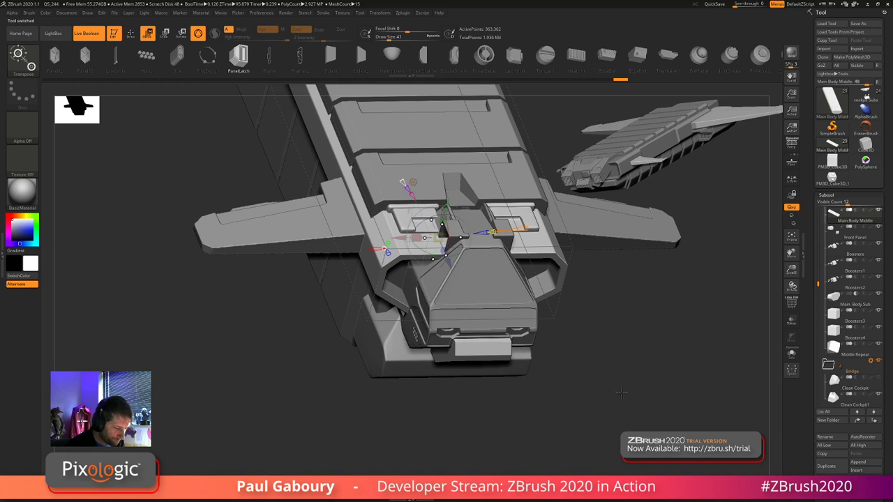
drag(622, 393, 623, 424)
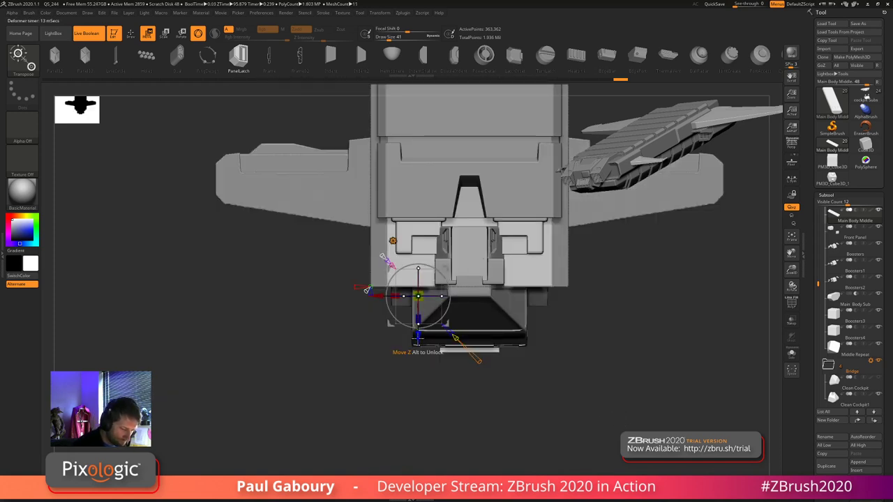
- Shift the hull's projected primitive along Z, then fully reset the Project Primitive deformer
alt+drag(418, 338, 419, 312)
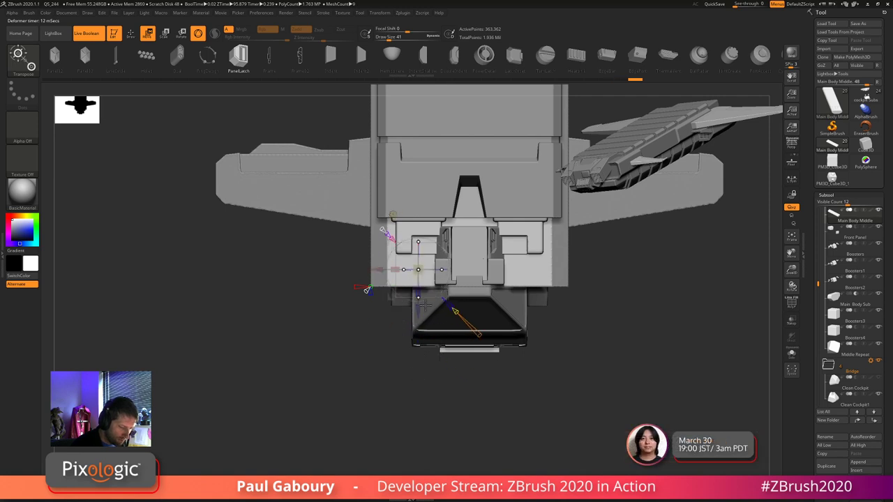
click(393, 214)
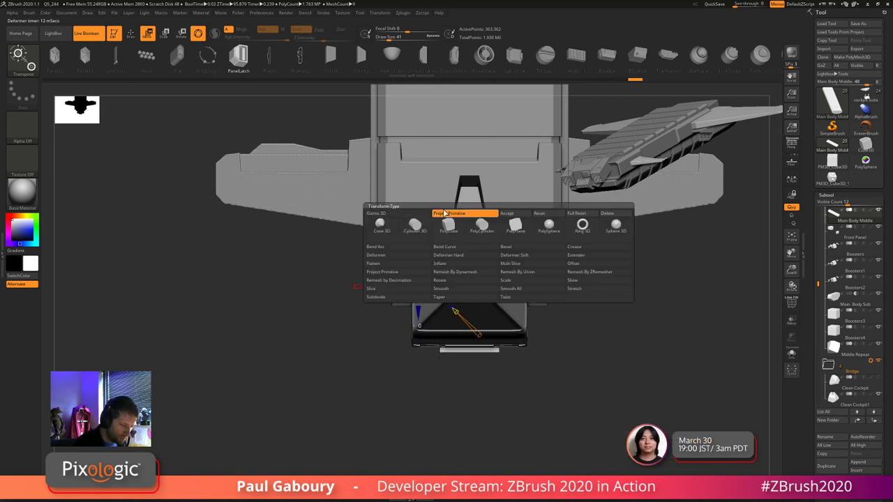
click(582, 216)
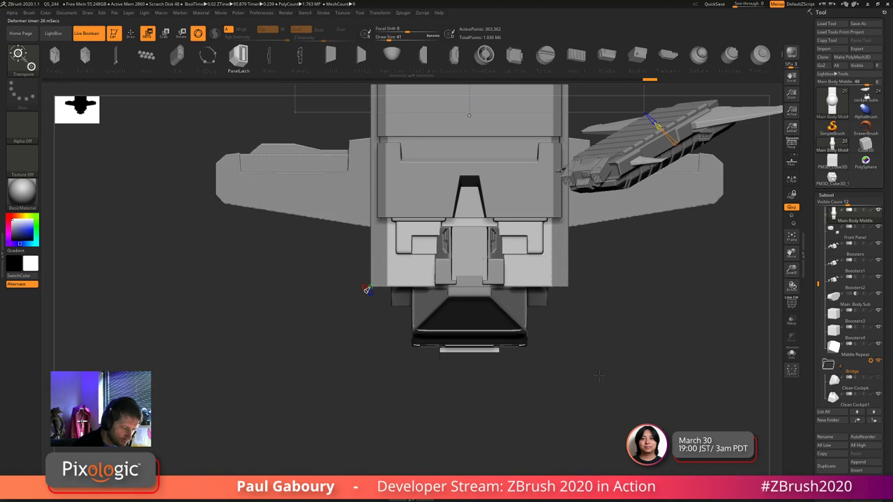
- Move the projected sphere along Z onto the hull's nose just behind the cockpit and shrink it to a small size
alt+drag(600, 376, 591, 408)
mouse_move(590, 408)
ctrl+right_down()
mouse_move(548, 380)
mouse_move(598, 393)
ctrl+right_up()
drag(598, 393, 572, 389)
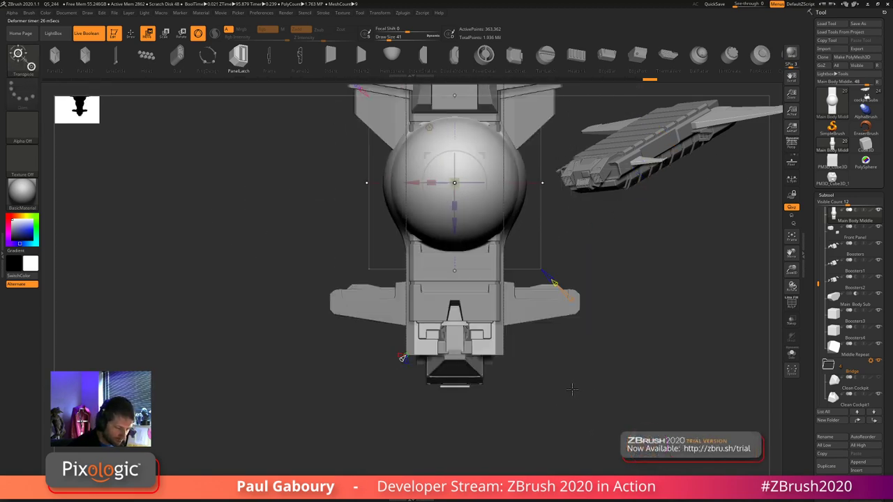
drag(458, 224, 473, 383)
drag(555, 447, 496, 388)
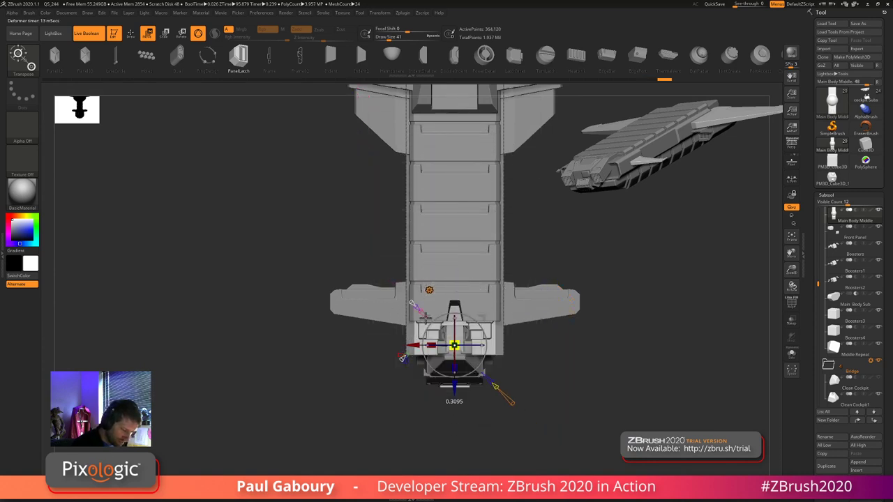
- Shift the small sphere along X away from the centreline so mirrored domes sit on both sides of the hull behind the cockpit
right_drag(537, 451, 558, 457)
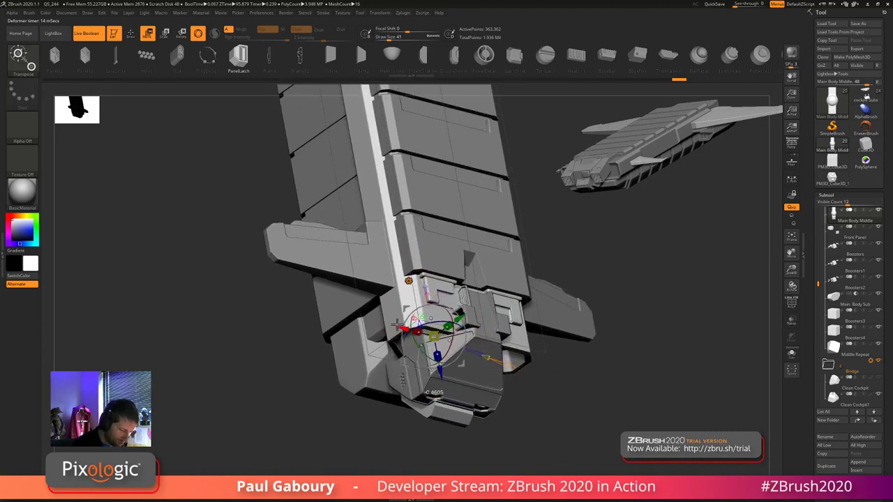
drag(397, 324, 385, 321)
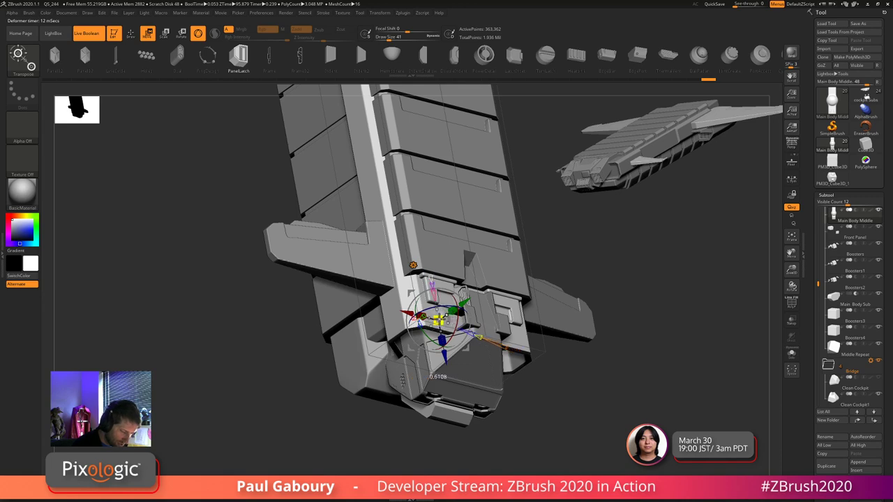
right_drag(582, 379, 508, 387)
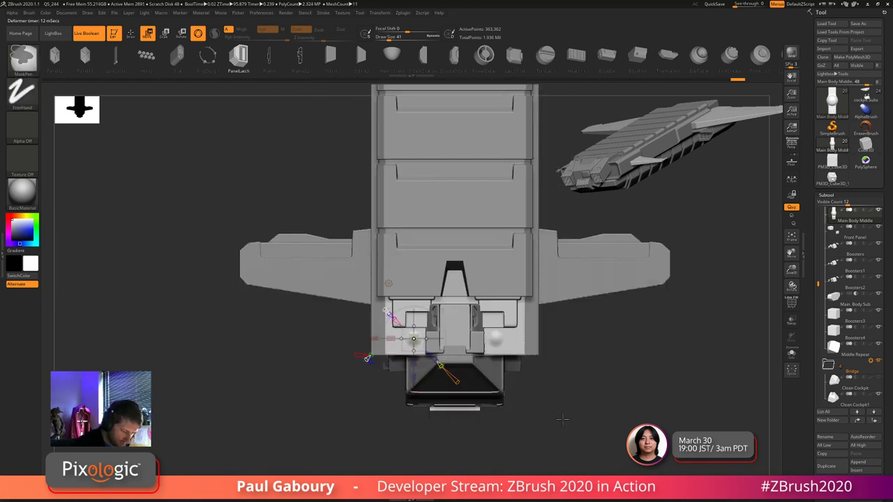
ctrl+right_drag(564, 419, 590, 453)
drag(344, 326, 332, 326)
right_drag(358, 429, 397, 368)
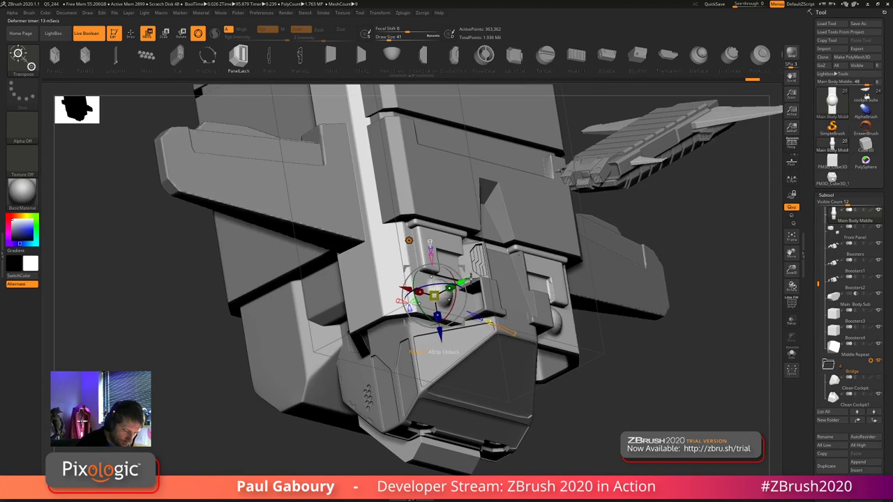
- Inspect the mirrored domes behind the cockpit from several angles, with and without the deformer handles
ctrl+right_drag(614, 356, 576, 414)
key(q)
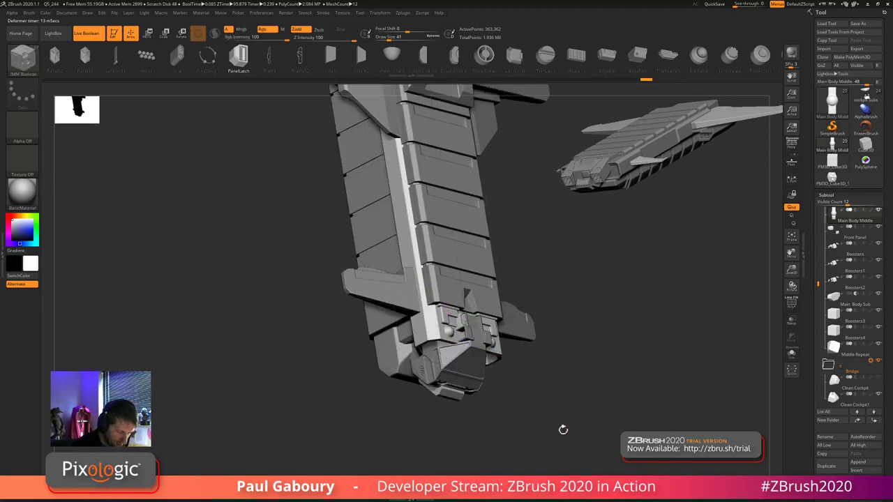
mouse_move(563, 430)
mouse_down()
mouse_move(532, 433)
mouse_move(562, 422)
mouse_up()
ctrl+right_drag(511, 412, 579, 416)
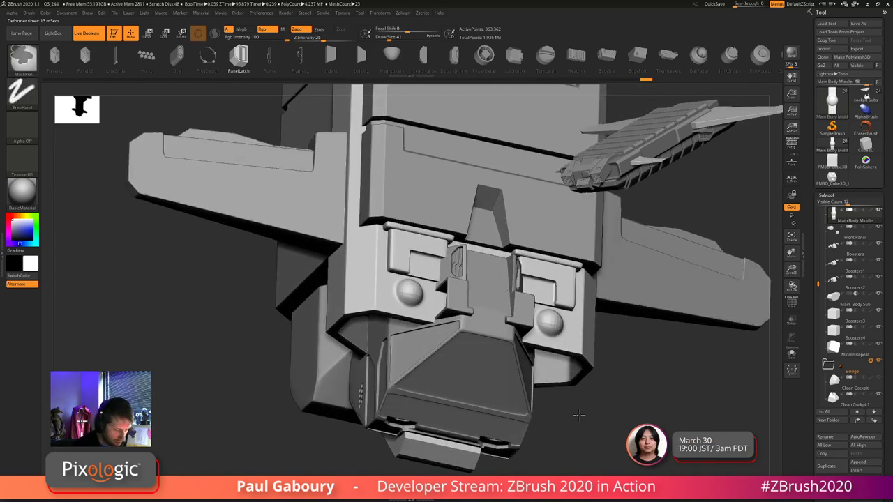
drag(579, 415, 604, 402)
key(w)
alt+right_drag(625, 351, 604, 425)
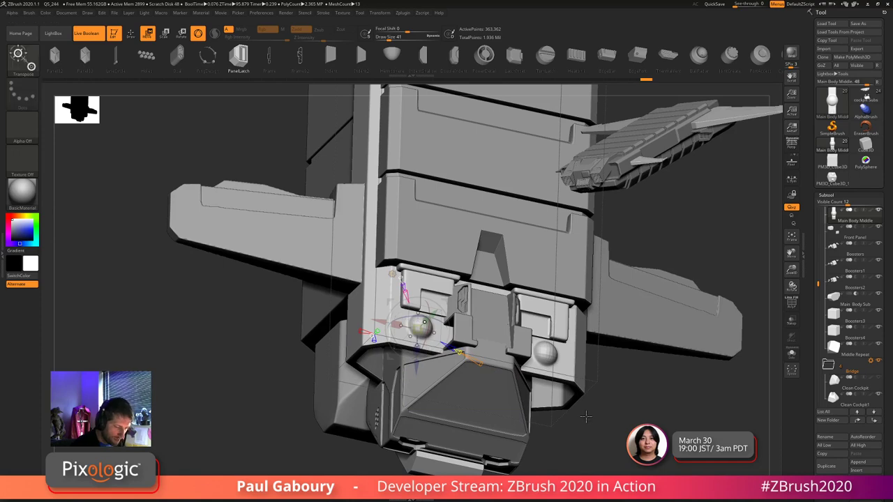
drag(602, 441, 609, 427)
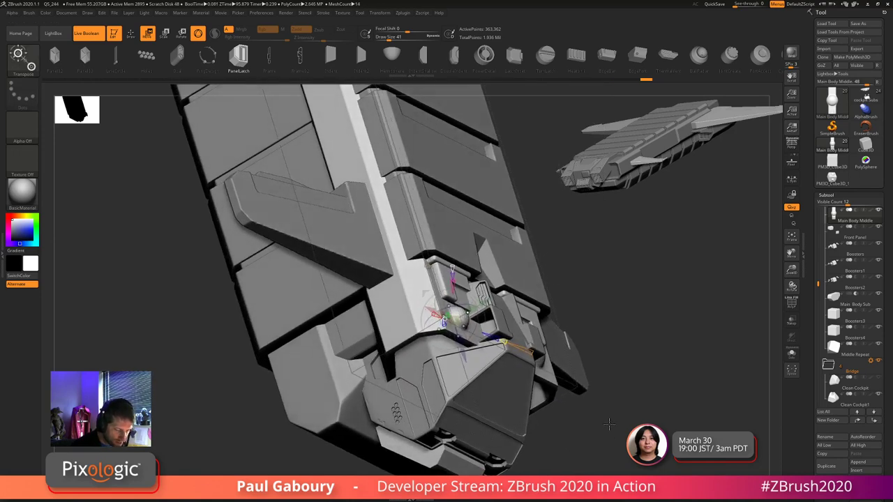
ctrl+right_drag(616, 353, 602, 338)
alt+right_drag(504, 186, 499, 224)
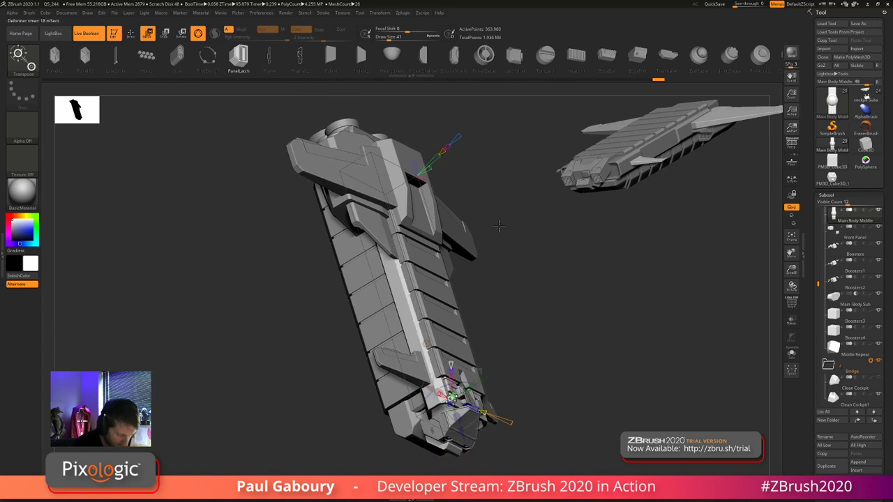
mouse_move(593, 385)
right_down()
mouse_move(534, 405)
mouse_move(569, 478)
mouse_move(561, 450)
right_up()
key(q)
drag(560, 453, 551, 430)
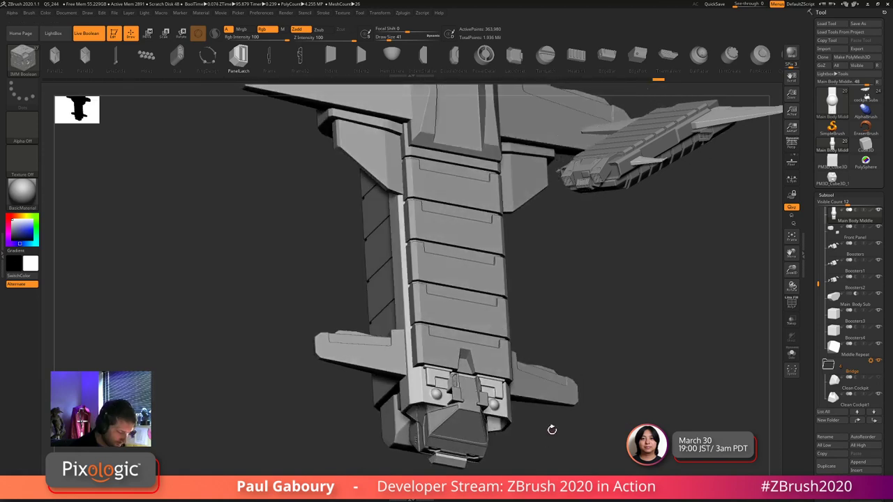
key(w)
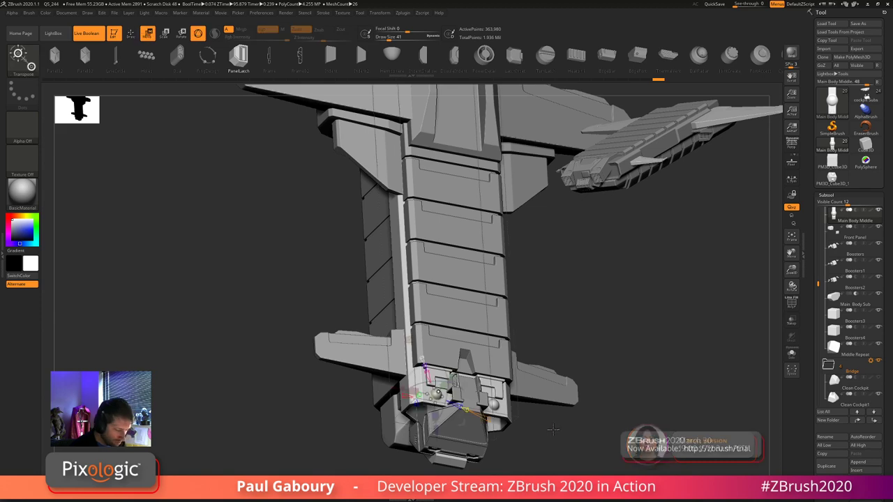
drag(553, 427, 561, 424)
alt+right_drag(561, 424, 574, 389)
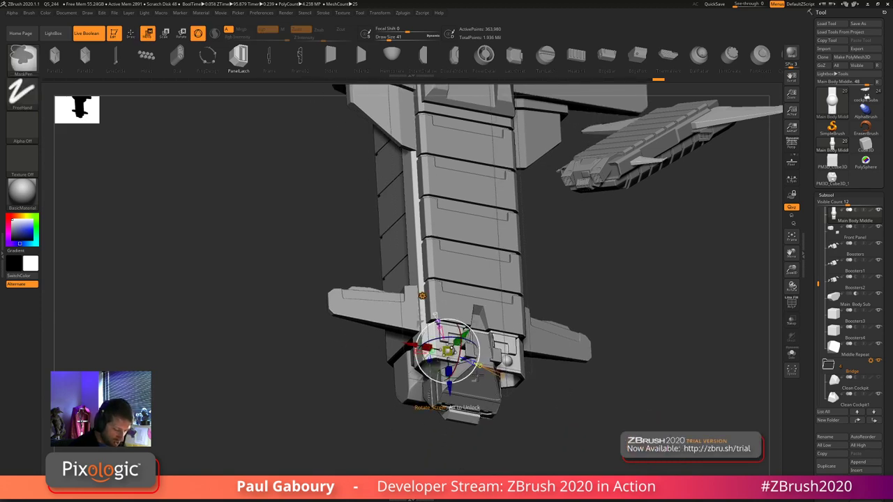
ctrl+right_drag(480, 371, 516, 373)
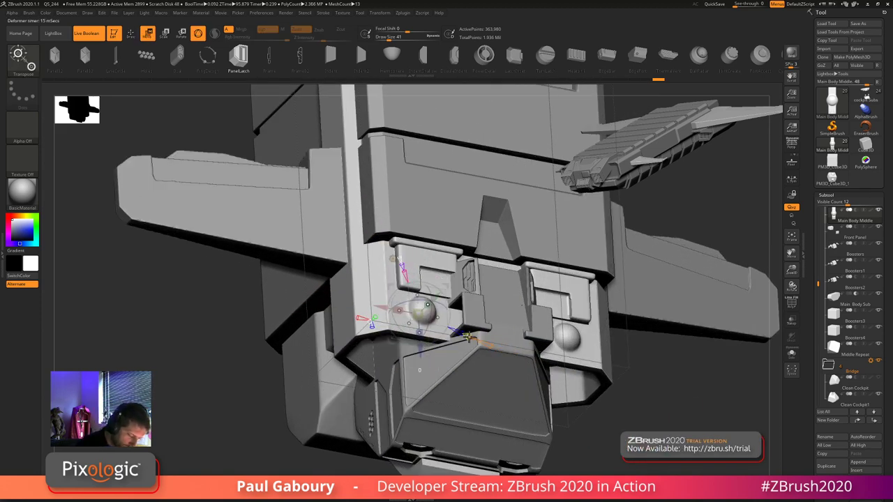
- Reshape the domes into rounded square pads with the deformer cones and adjust their height along Y
drag(466, 336, 473, 339)
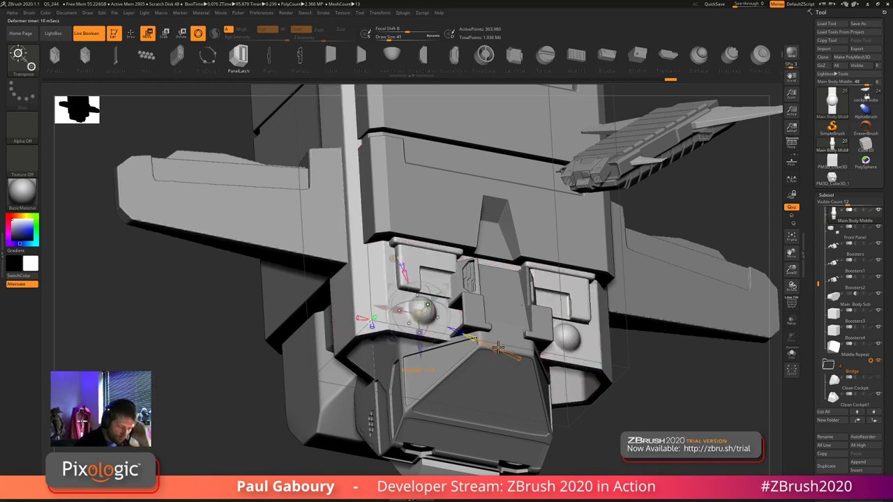
mouse_move(498, 347)
mouse_down()
mouse_move(488, 344)
mouse_move(501, 347)
mouse_up()
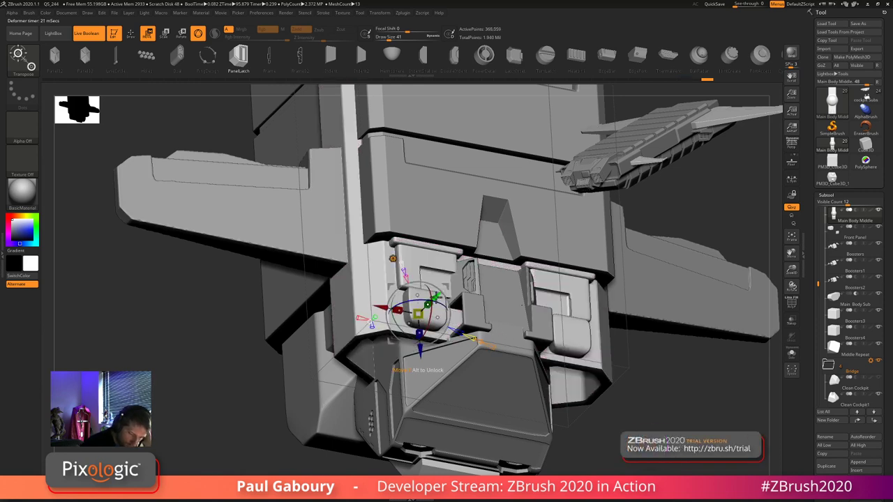
drag(443, 289, 430, 302)
right_drag(480, 392, 438, 357)
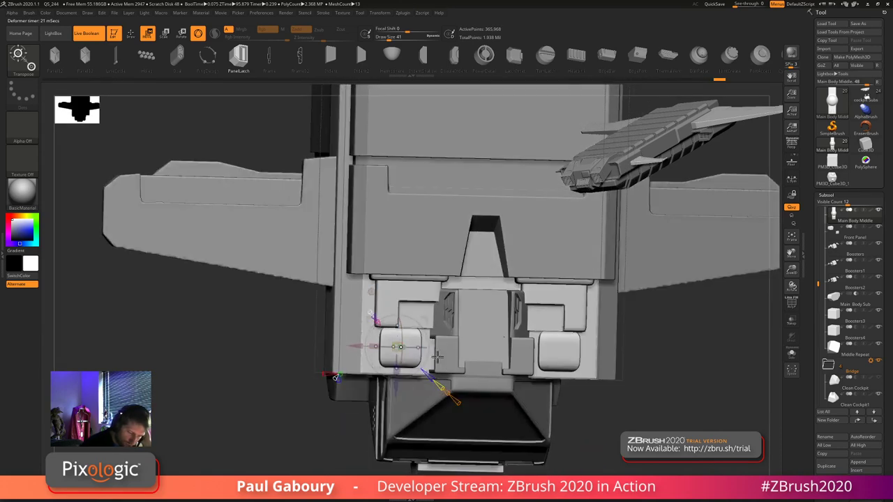
- Flatten the square pads in Z and widen them in X into long horizontal bars
drag(454, 401, 454, 395)
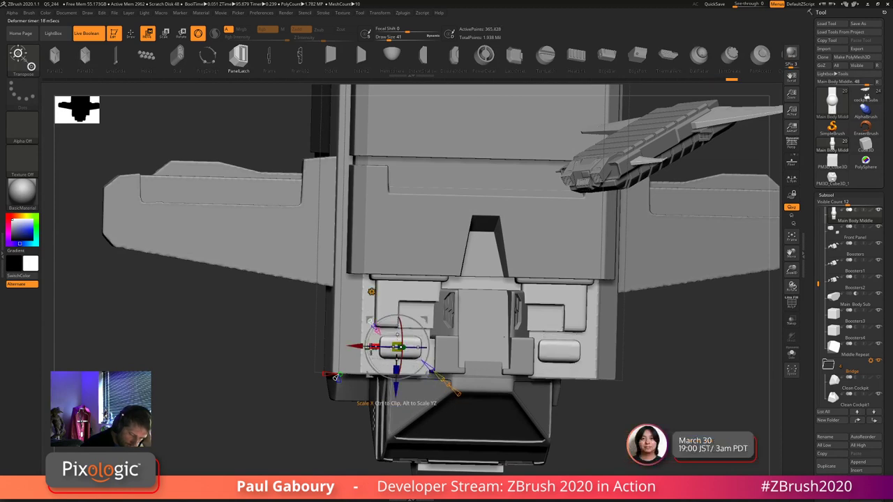
drag(367, 346, 354, 346)
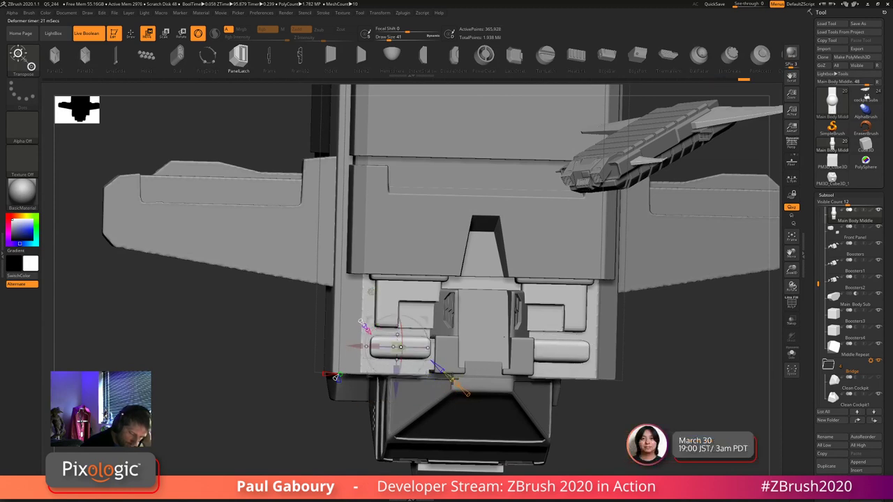
right_drag(454, 379, 451, 365)
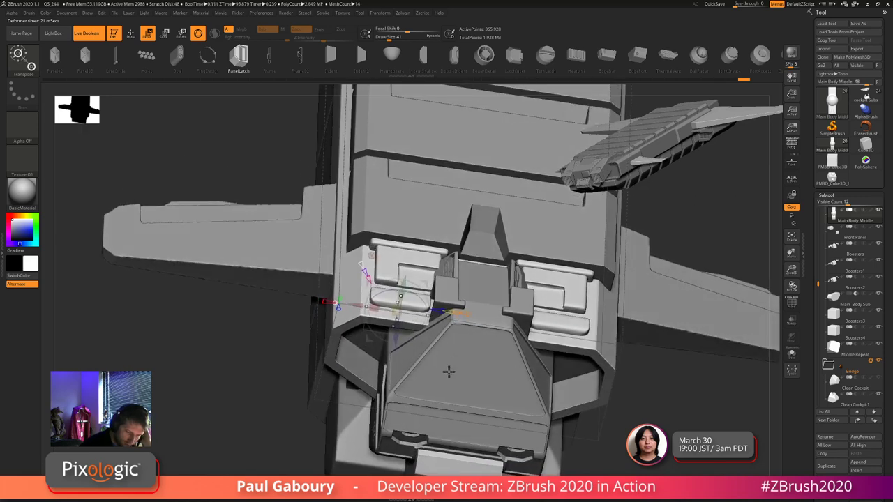
- Round the bars into smooth capsules with the deformer cones, then scale them up in Z to thicken them
drag(461, 313, 465, 318)
right_drag(454, 337, 495, 323)
drag(510, 321, 508, 325)
right_drag(517, 395, 425, 368)
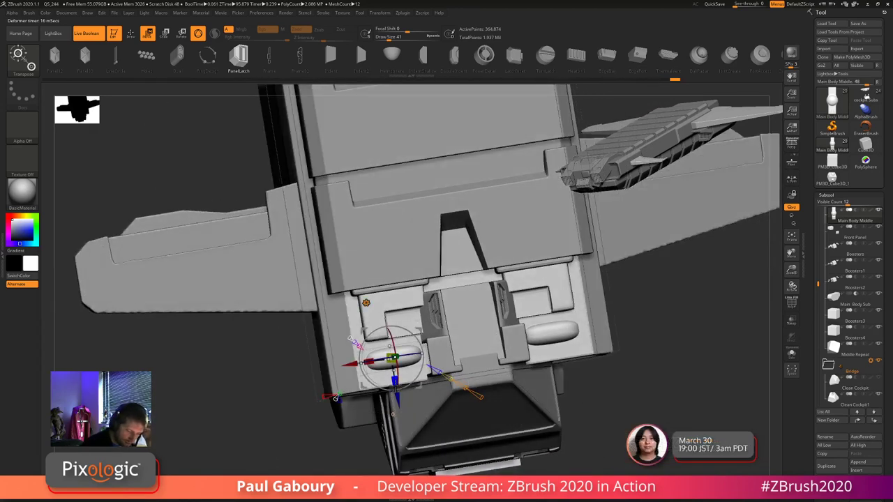
drag(395, 377, 395, 388)
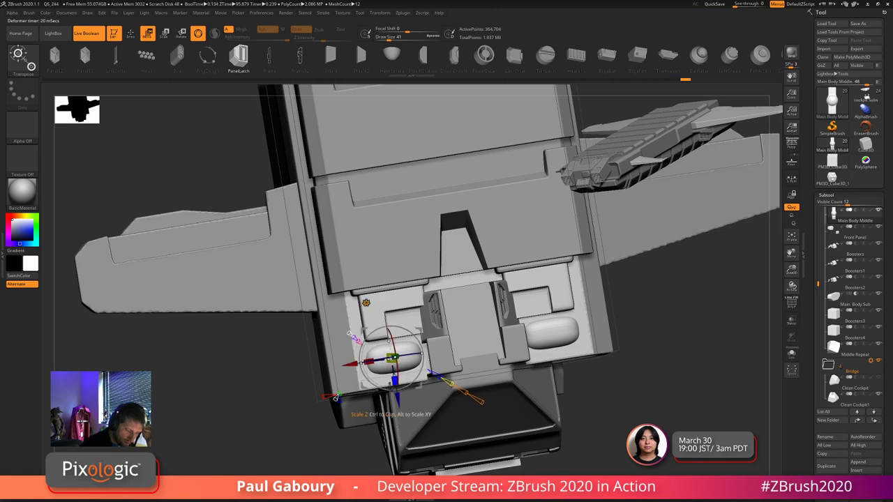
- Clip the cockpit-side edge of the capsule flat along Z and check the cut with the polyframe
drag(599, 413, 624, 398)
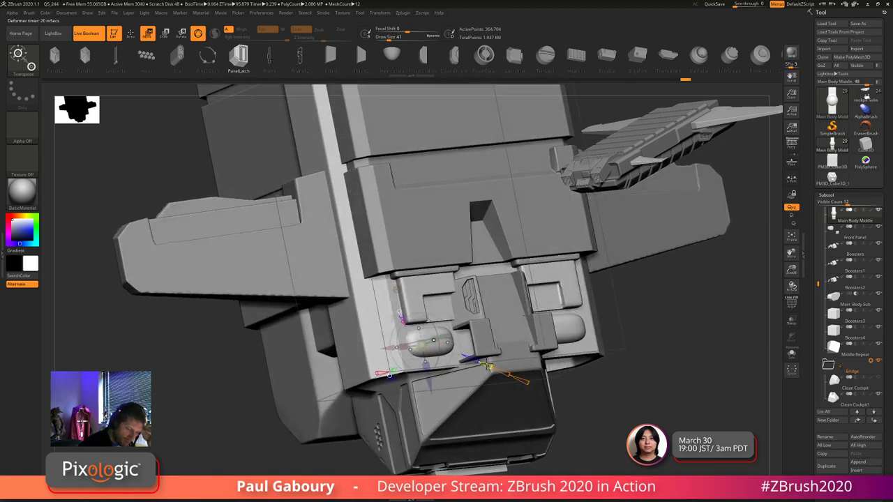
right_drag(436, 354, 462, 347)
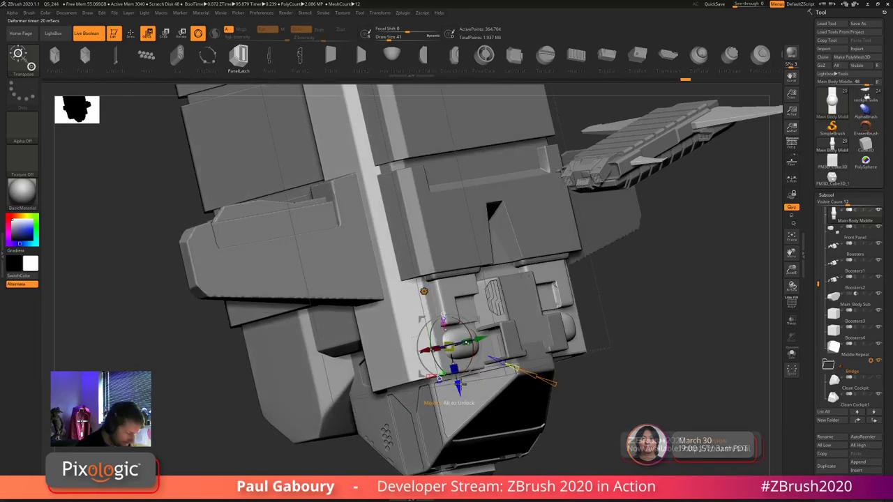
mouse_move(471, 379)
ctrl+right_down()
mouse_move(475, 407)
mouse_move(508, 456)
ctrl+right_up()
ctrl+click(443, 362)
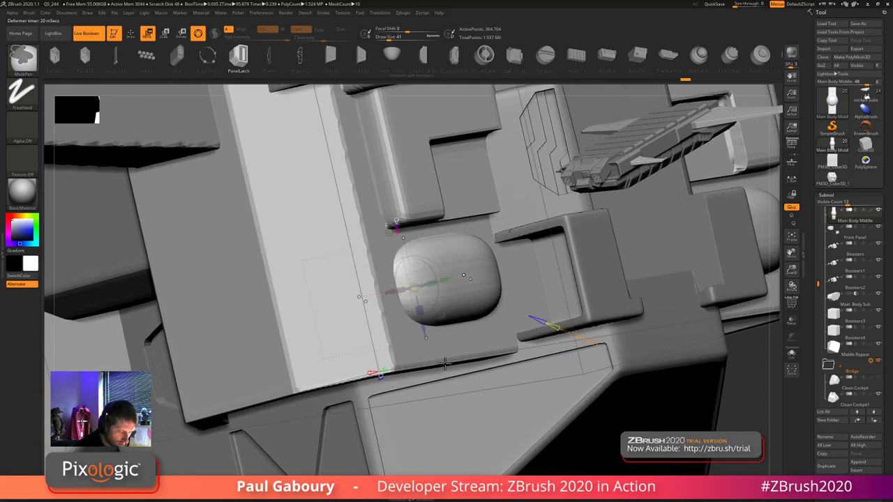
ctrl+right_drag(444, 362, 445, 345)
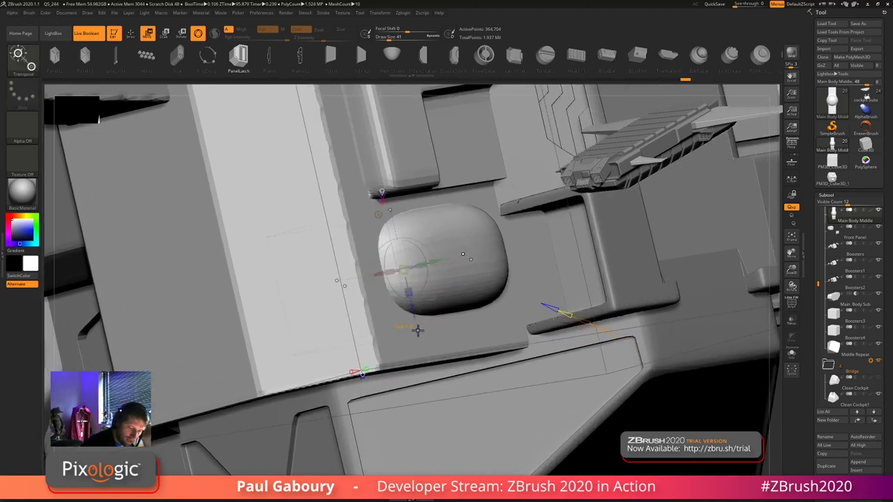
drag(418, 331, 400, 285)
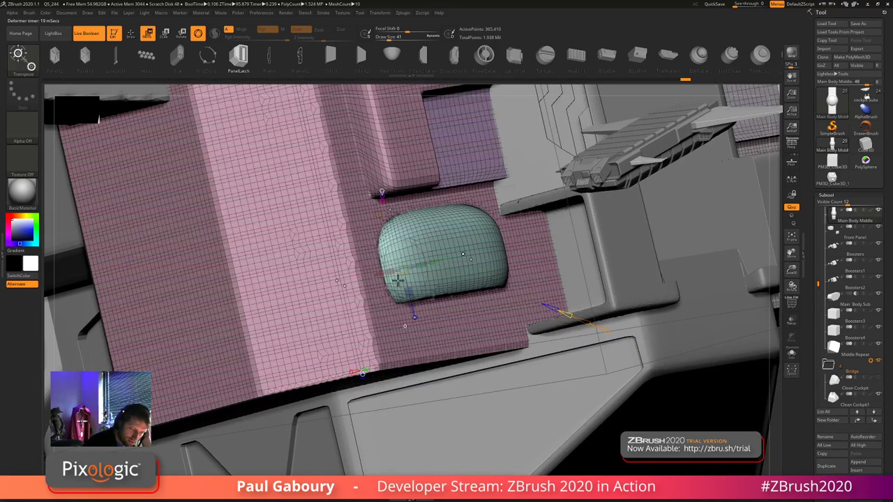
key(shift+f)
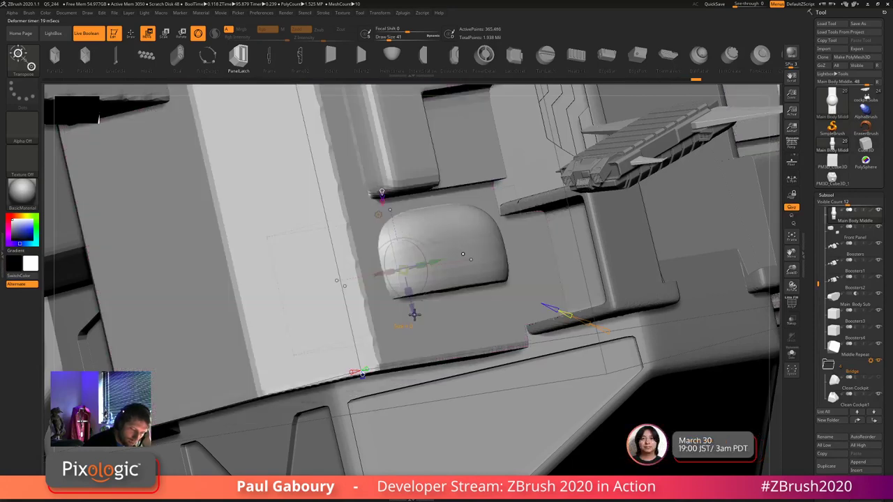
- Try clipping the capsule further along Z into a half dome, check its polyframe, and undo that clip
key(shift+f)
drag(414, 314, 412, 299)
key(shift+f)
key(shift+f)
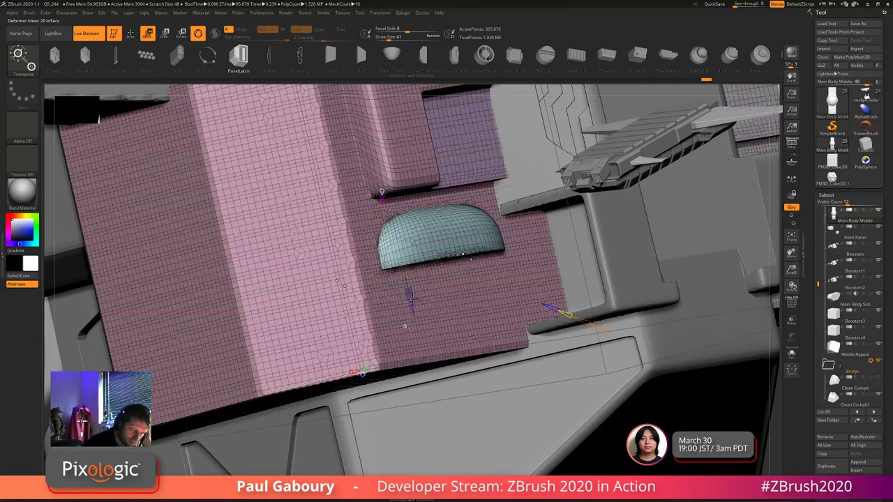
key(ctrl+z)
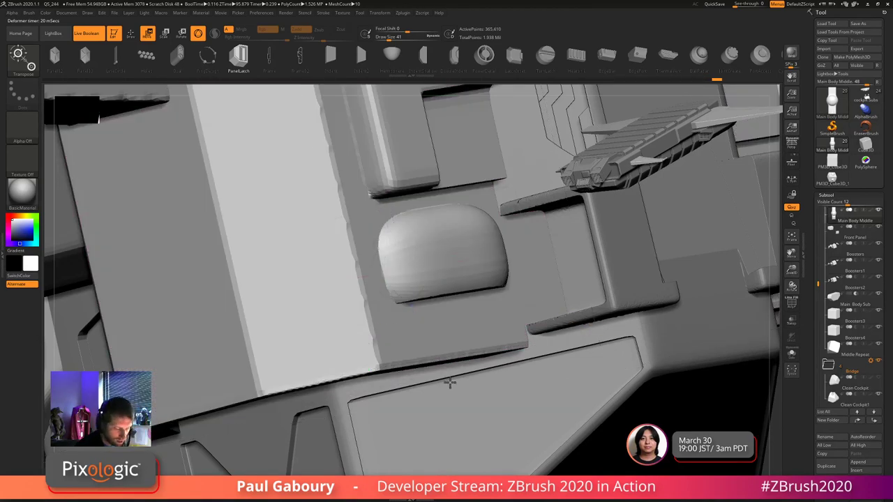
- Clip the capsules along Z into half domes from a front view and inspect them without the deformer handles
right_drag(448, 384, 441, 384)
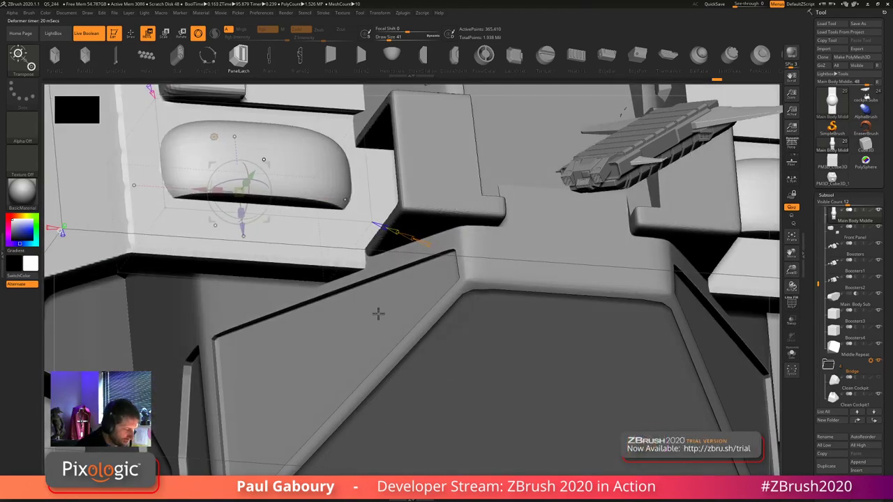
key(shift+f)
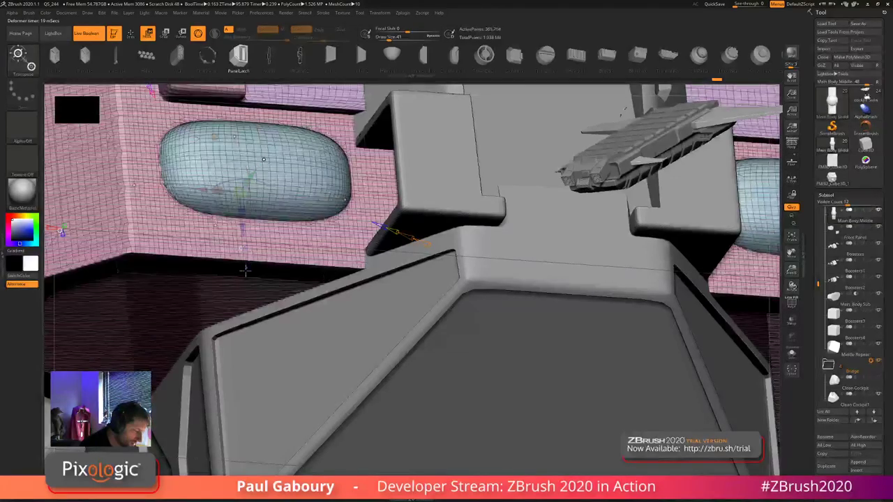
mouse_move(247, 220)
mouse_down()
mouse_move(247, 208)
mouse_move(242, 228)
mouse_up()
key(shift+f)
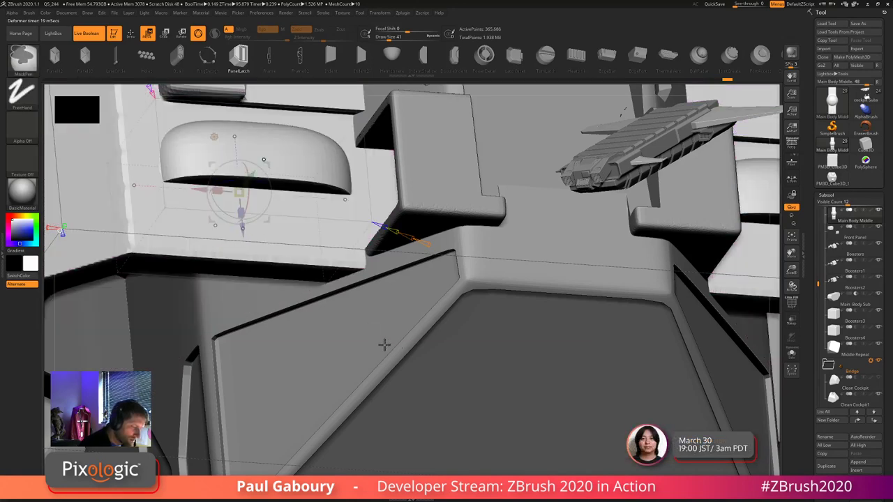
ctrl+right_drag(311, 311, 270, 288)
ctrl+right_drag(365, 379, 365, 383)
key(q)
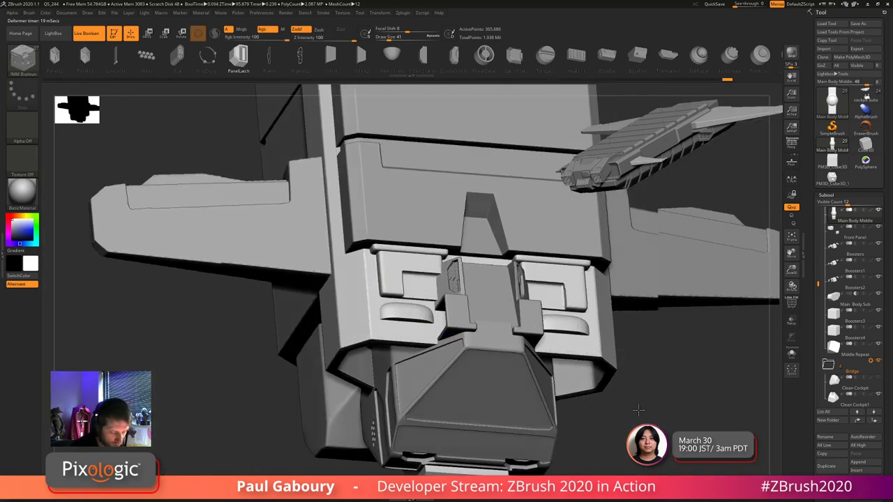
- Cut rounded recesses into the mirrored half domes with the deformer, adjust their position, and inspect the result on the whole ship
mouse_move(644, 423)
mouse_down()
mouse_move(639, 396)
mouse_move(649, 427)
mouse_up()
key(w)
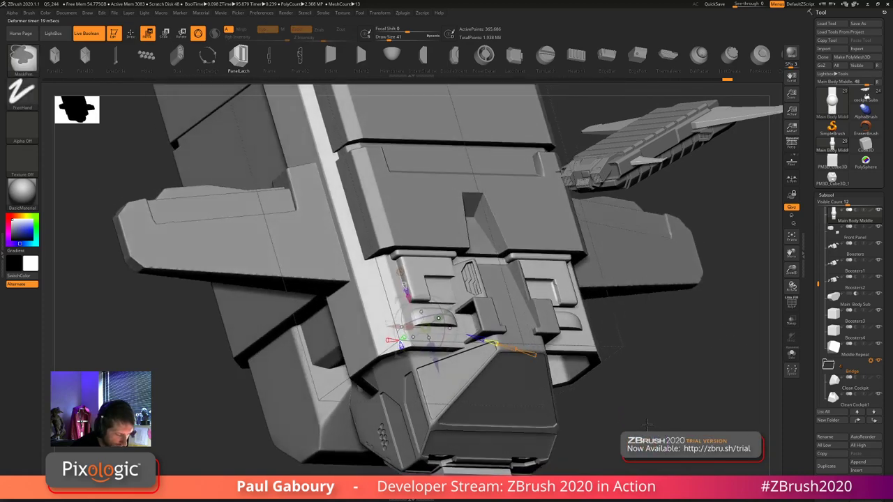
ctrl+right_drag(649, 427, 647, 416)
drag(646, 416, 646, 418)
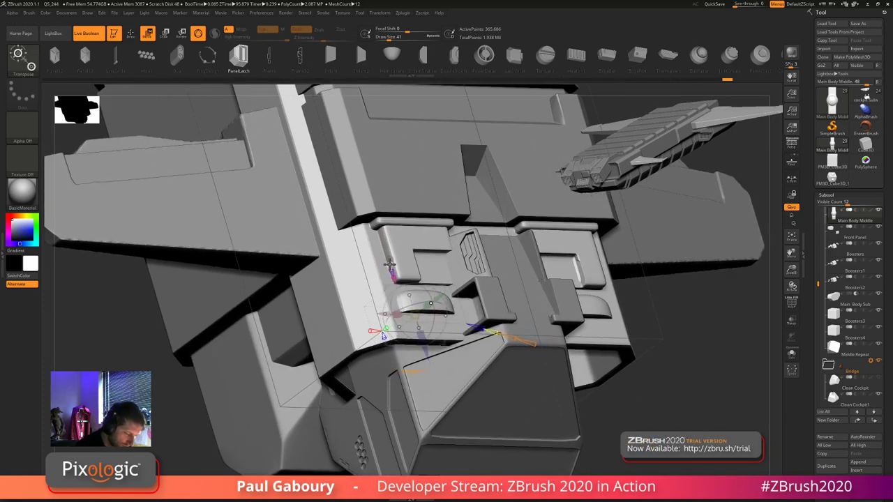
drag(389, 264, 364, 202)
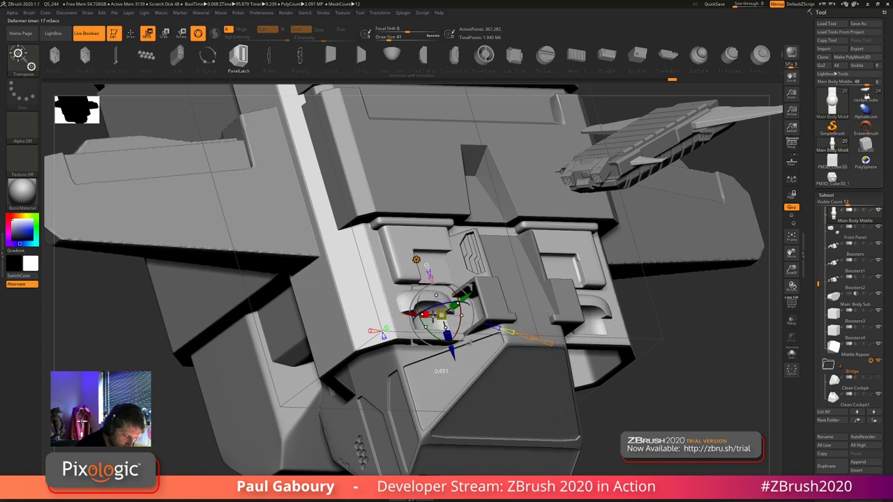
right_drag(459, 373, 397, 337)
drag(397, 337, 438, 375)
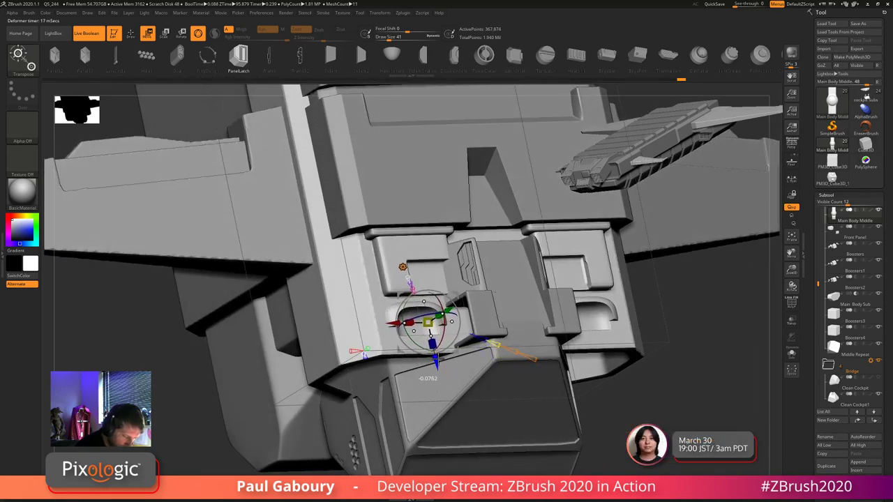
drag(439, 358, 438, 357)
mouse_move(670, 408)
ctrl+right_down()
mouse_move(572, 345)
mouse_move(579, 413)
mouse_move(572, 401)
mouse_move(578, 406)
ctrl+right_up()
drag(577, 405, 599, 411)
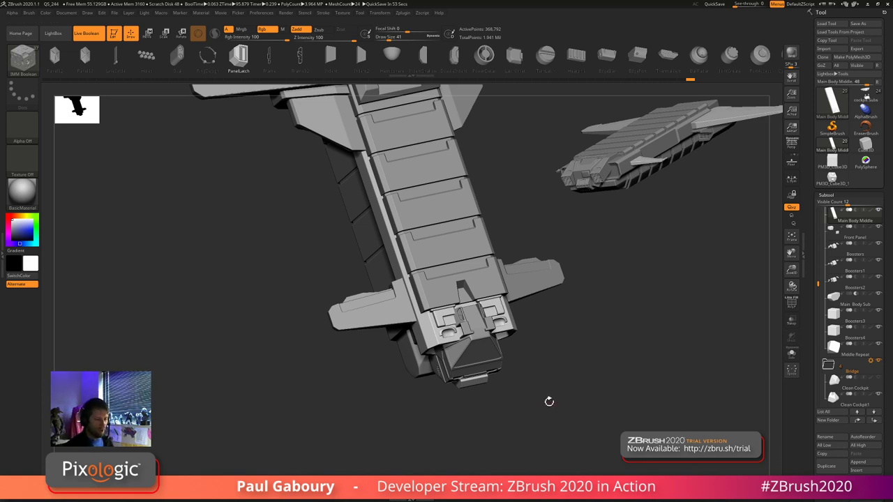
mouse_move(549, 401)
mouse_down()
mouse_move(542, 414)
mouse_move(555, 391)
mouse_up()
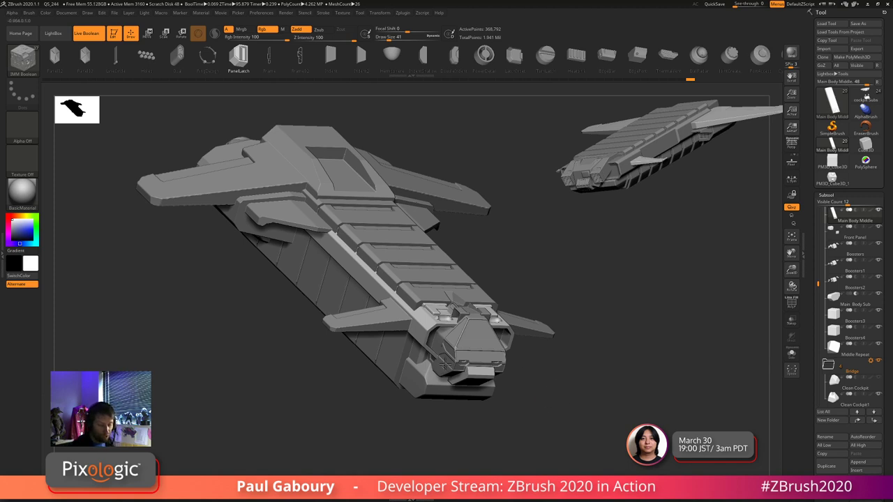
drag(546, 418, 558, 389)
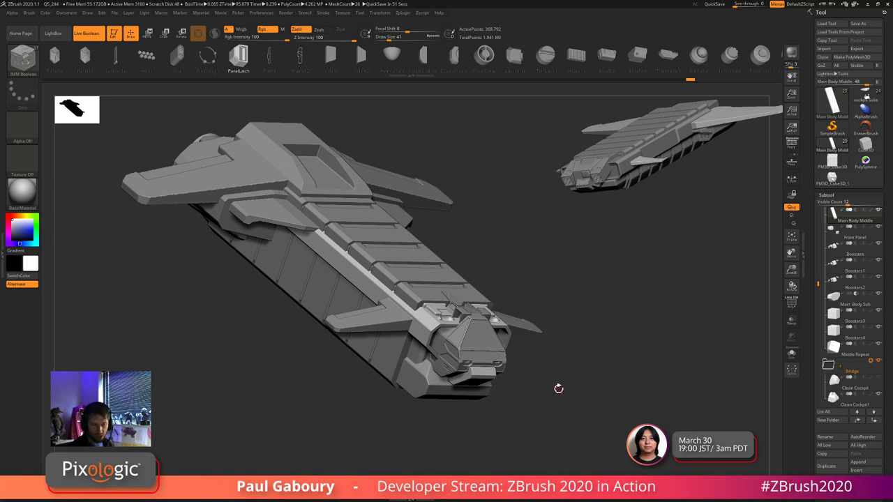
- Switch to a new 3D sphere, show its polyframe, and apply the Project Primitive deformer
click(832, 101)
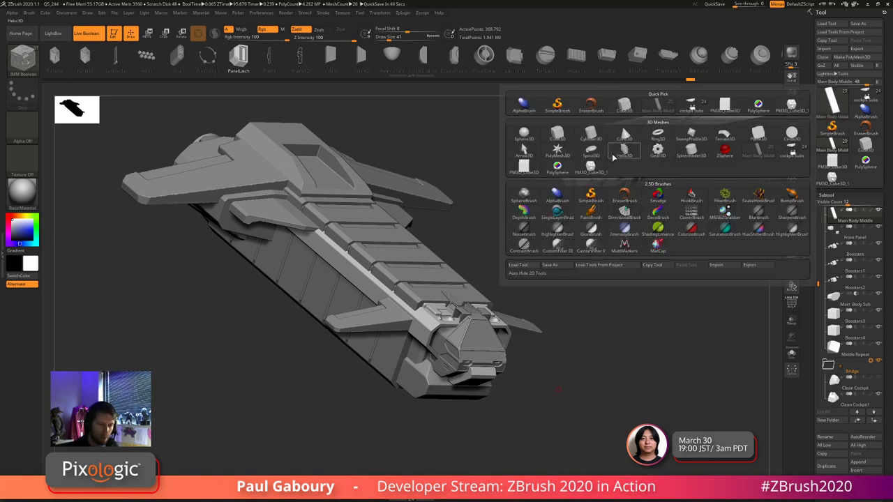
click(523, 133)
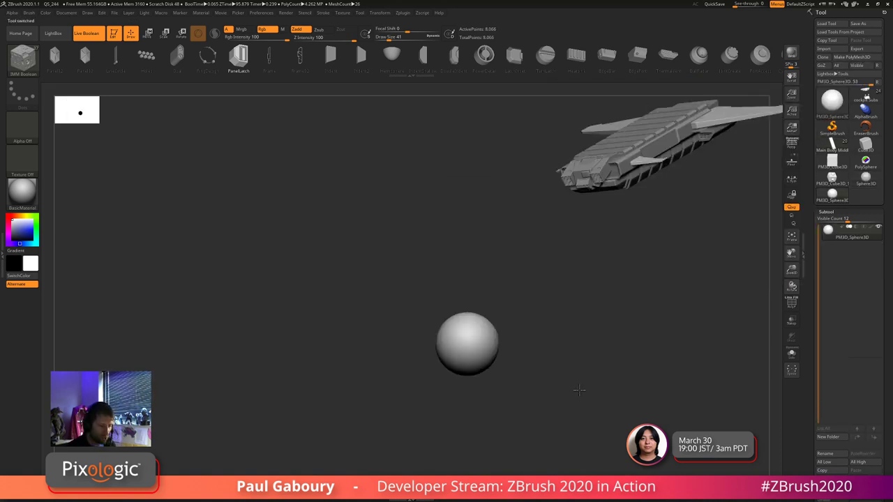
alt+right_drag(580, 381, 528, 377)
key(shift+f)
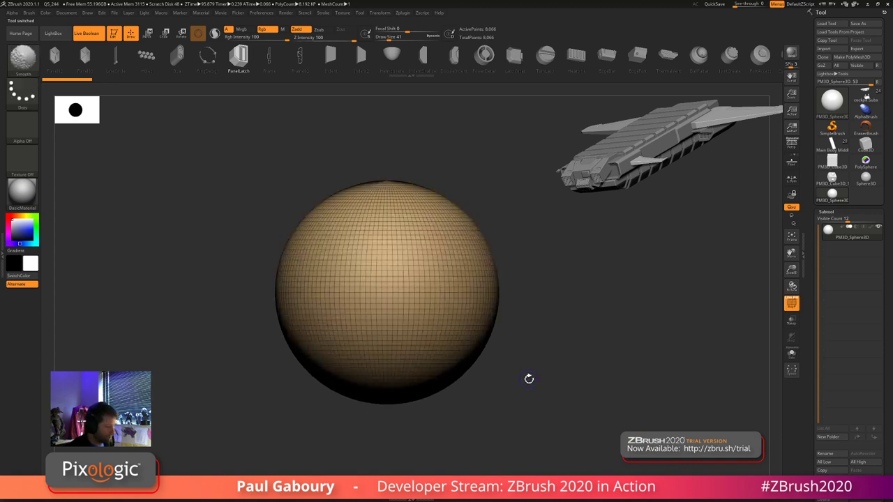
key(w)
click(361, 237)
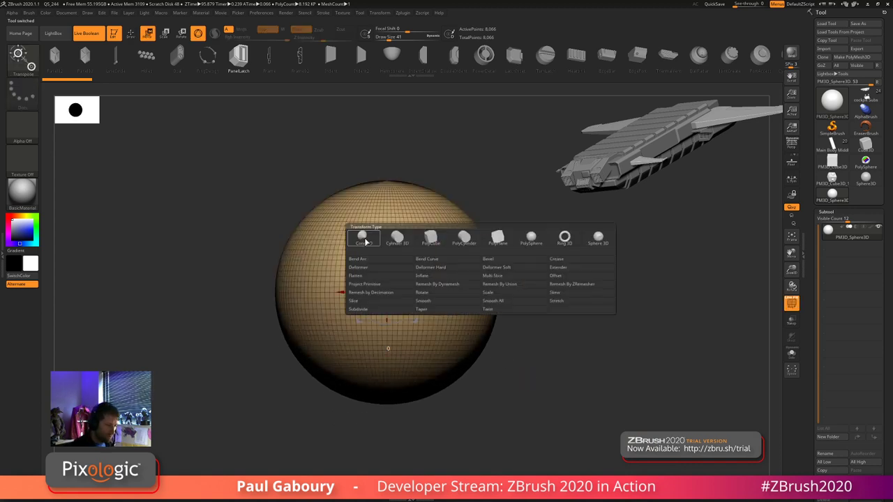
click(401, 284)
- Raise the projected primitive to the top of the sphere and repeat it radially as large rounded bumps
drag(501, 395, 530, 395)
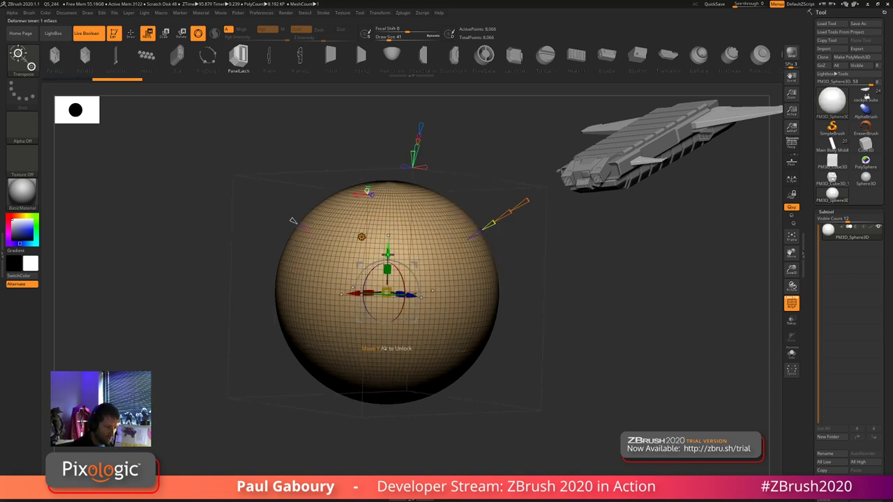
drag(387, 253, 393, 164)
alt+drag(572, 272, 573, 312)
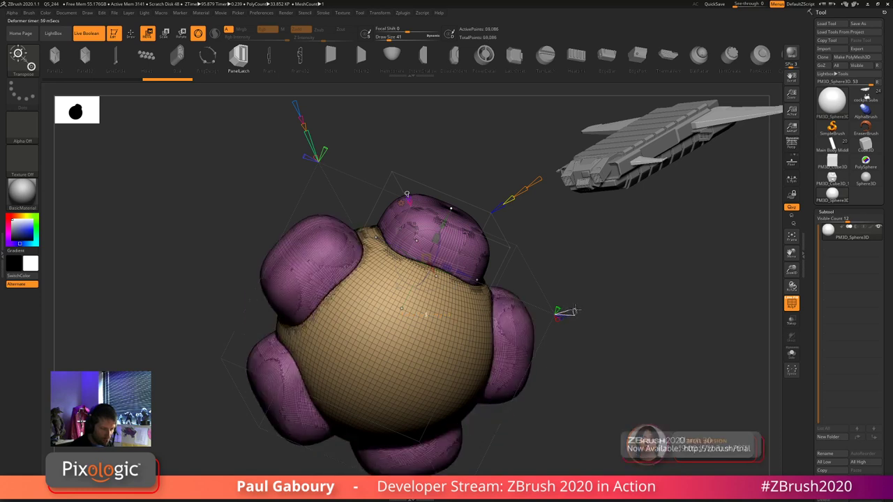
ctrl+right_drag(615, 390, 540, 418)
drag(539, 418, 604, 388)
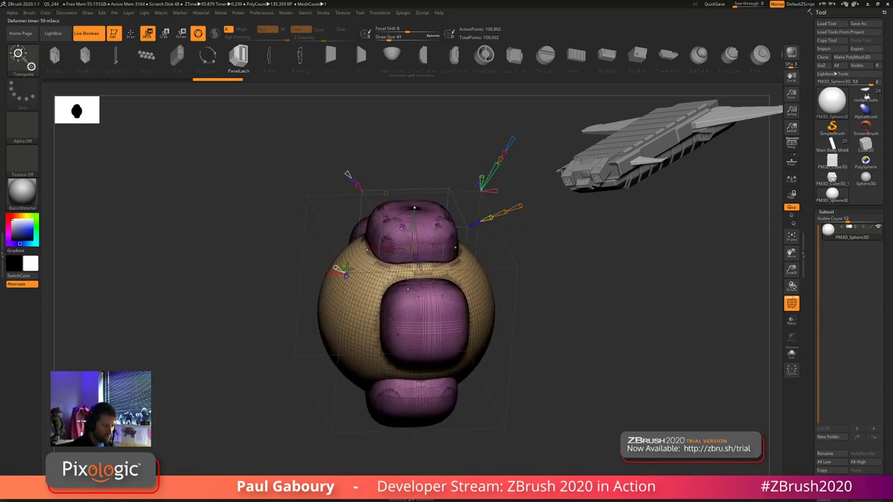
- Adjust the deformer's repeat cones to reduce the large bumps to a single one on top of the sphere
drag(345, 254, 347, 237)
drag(331, 273, 353, 273)
drag(430, 312, 502, 354)
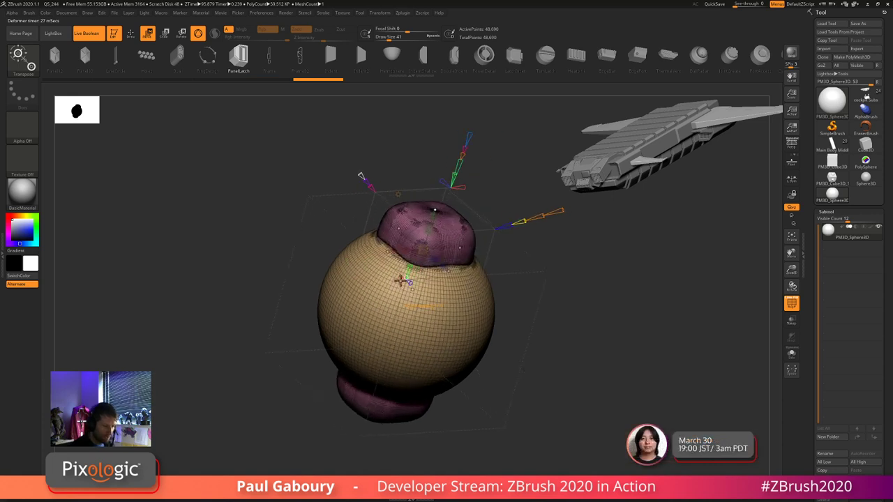
key(ctrl+z)
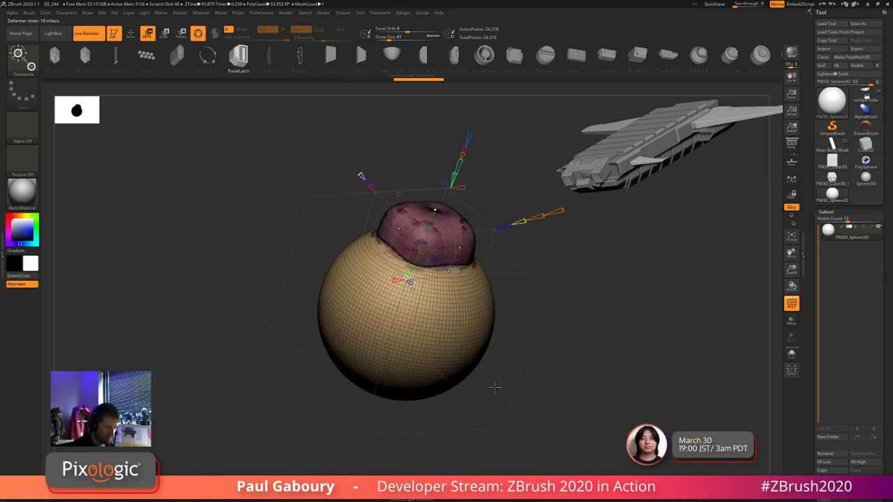
drag(432, 297, 546, 351)
- Shrink the projected bump, repeat it more densely around the sphere, and check the result without the polyframe
drag(604, 406, 587, 381)
drag(448, 269, 440, 251)
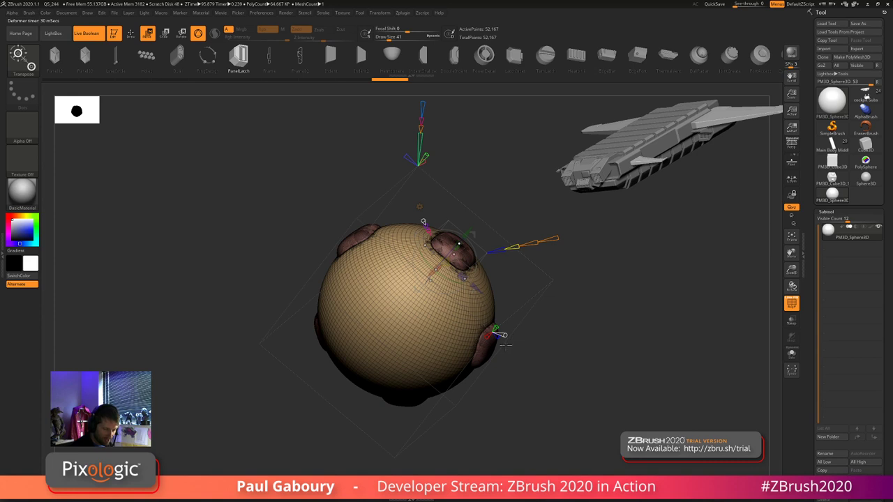
drag(503, 335, 561, 355)
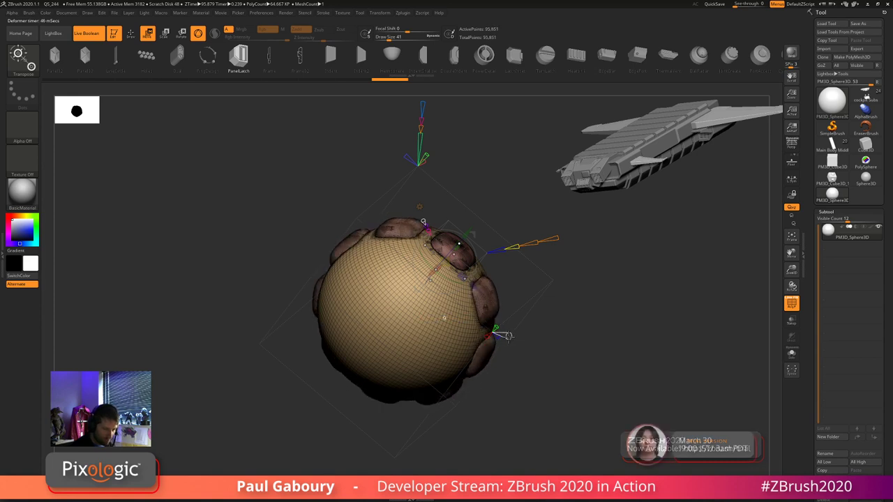
key(shift+f)
ctrl+right_drag(568, 381, 575, 401)
drag(574, 400, 587, 389)
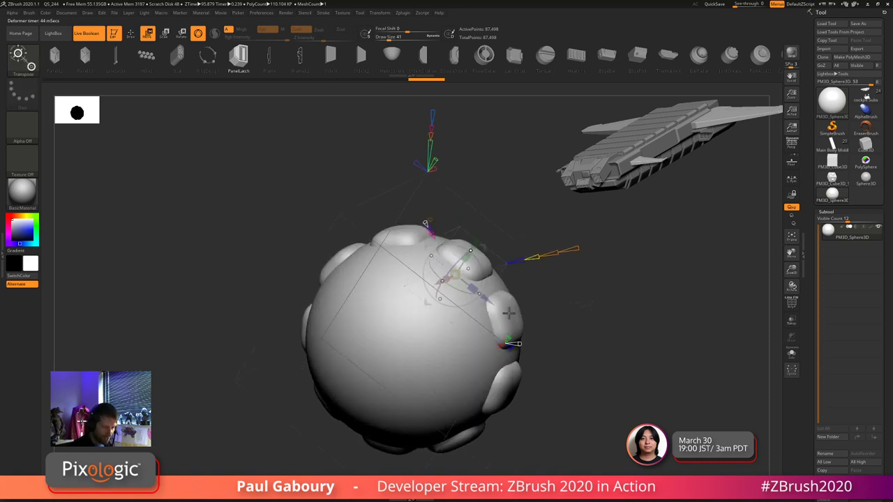
alt+right_drag(560, 296, 562, 337)
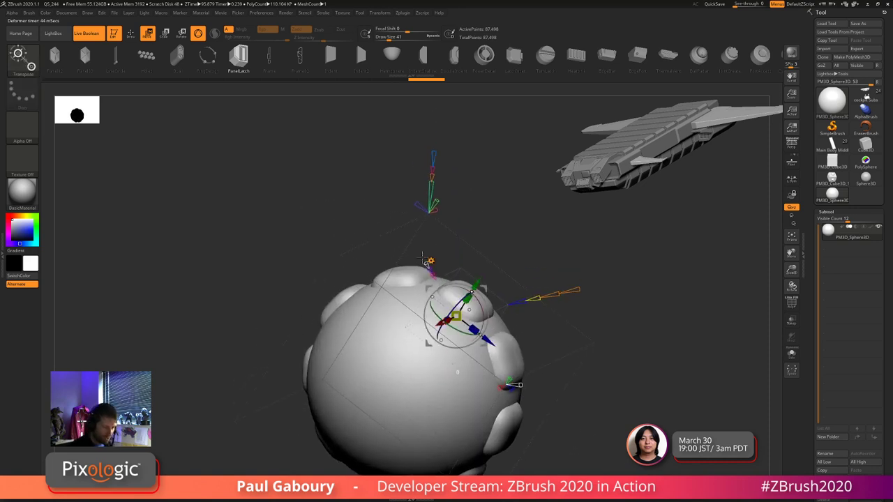
- Carve a rounded pocket into each repeated bump with a smaller primitive raised above the surface, and inspect the sphere
click(428, 261)
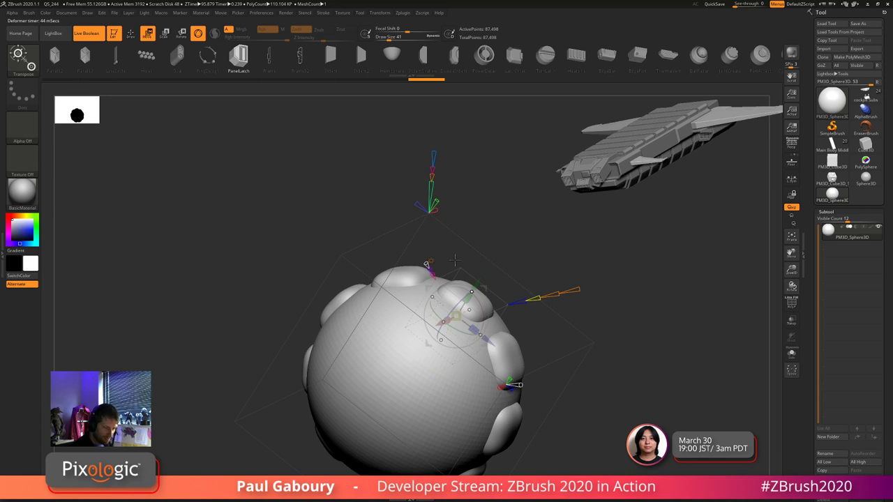
right_drag(433, 260, 379, 247)
drag(379, 247, 328, 187)
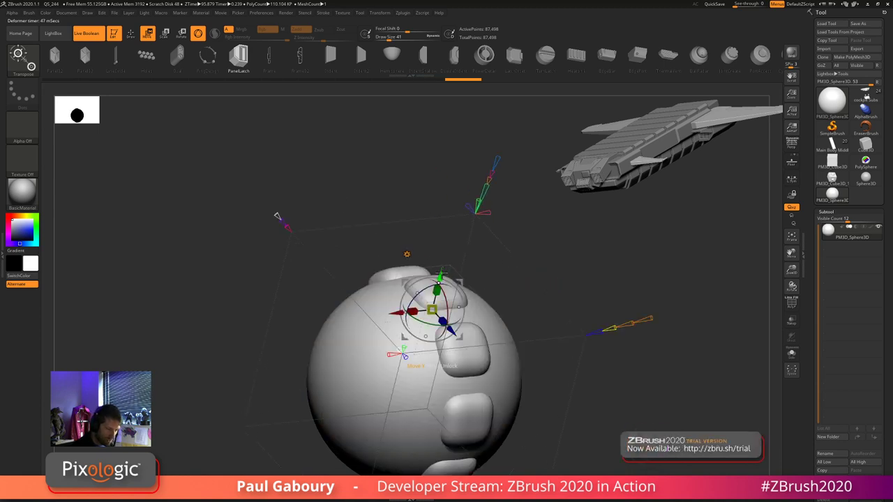
drag(439, 270, 450, 231)
drag(393, 215, 402, 230)
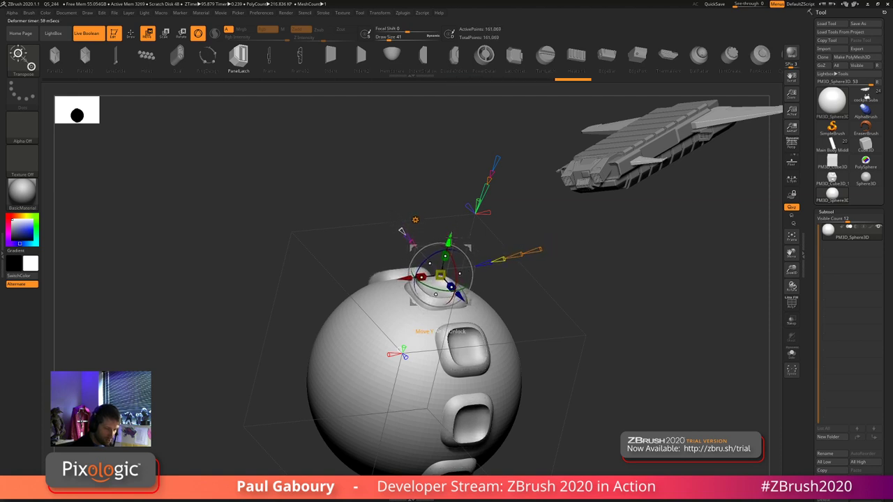
key(q)
mouse_move(593, 407)
alt+mouse_down()
mouse_move(526, 439)
mouse_move(499, 433)
mouse_move(532, 408)
alt+mouse_up()
right_drag(531, 409, 571, 388)
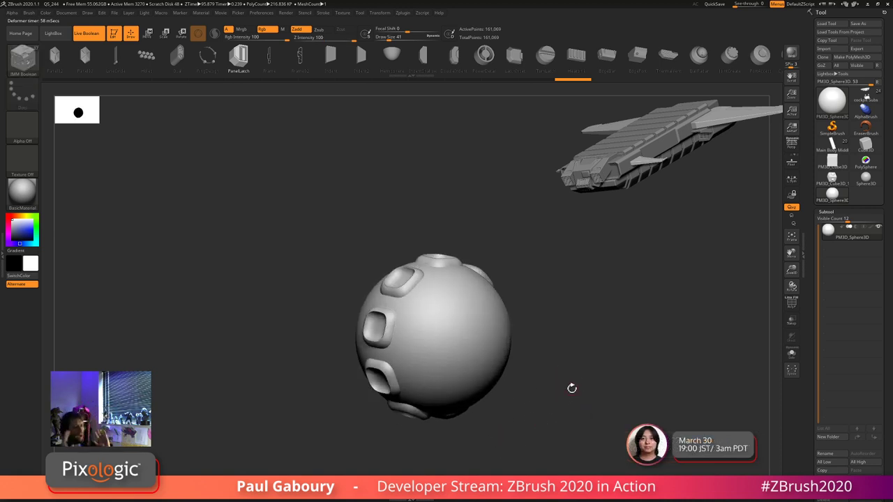
- Stretch the pocket primitive along X by about 1.46 and narrow it along Z into a slot
key(w)
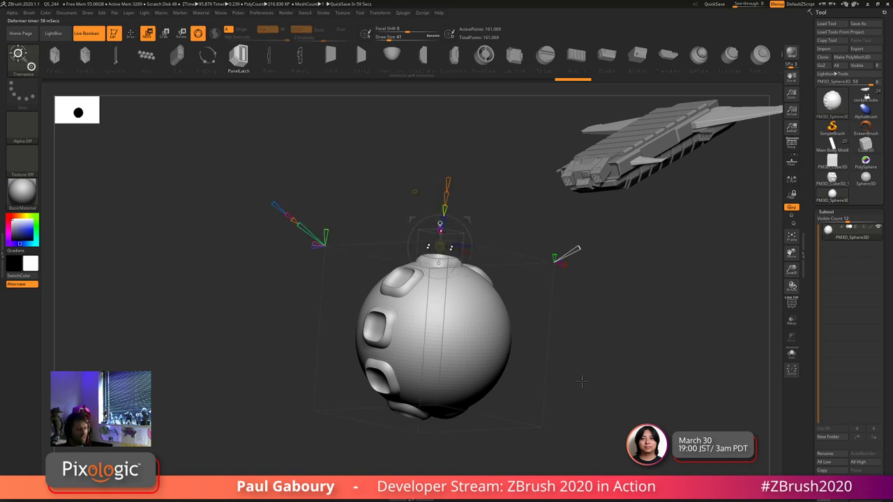
right_drag(582, 381, 478, 260)
ctrl+right_drag(479, 260, 492, 275)
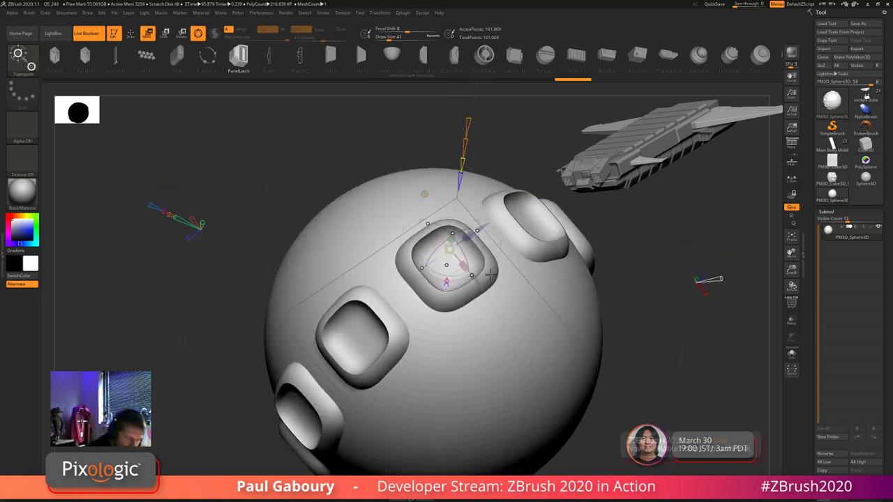
drag(492, 276, 471, 274)
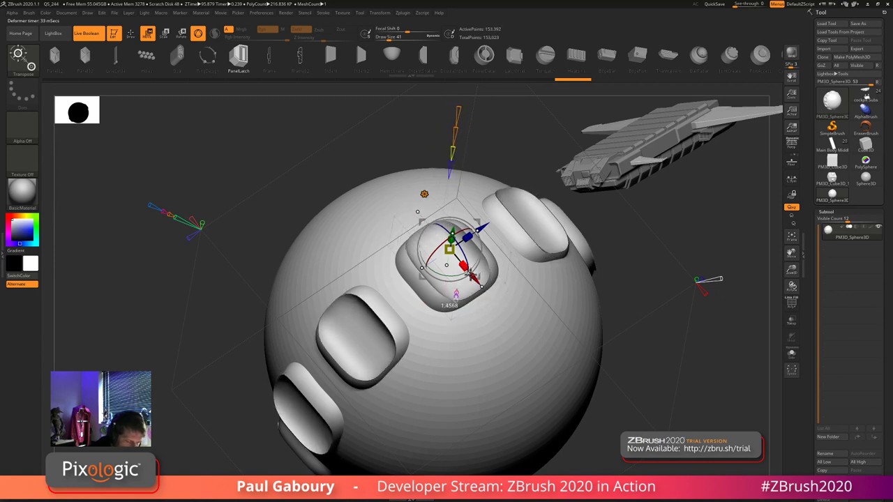
drag(466, 238, 457, 245)
drag(487, 371, 474, 360)
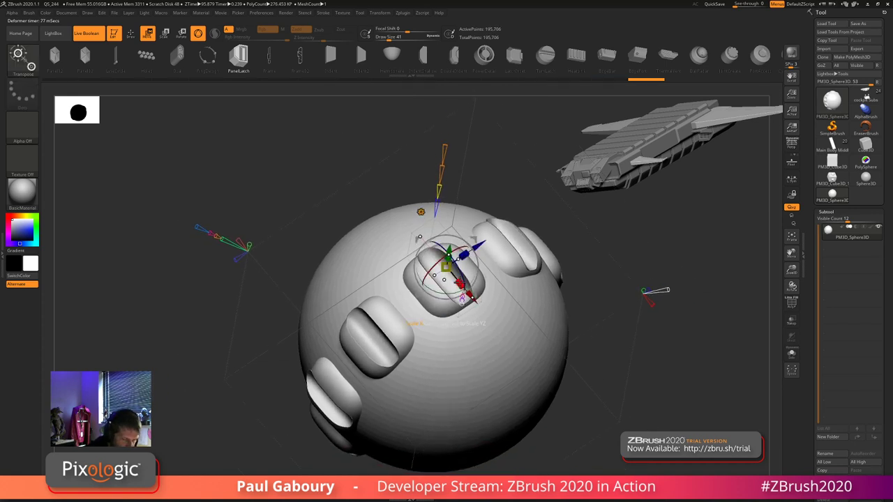
ctrl+right_drag(459, 285, 610, 351)
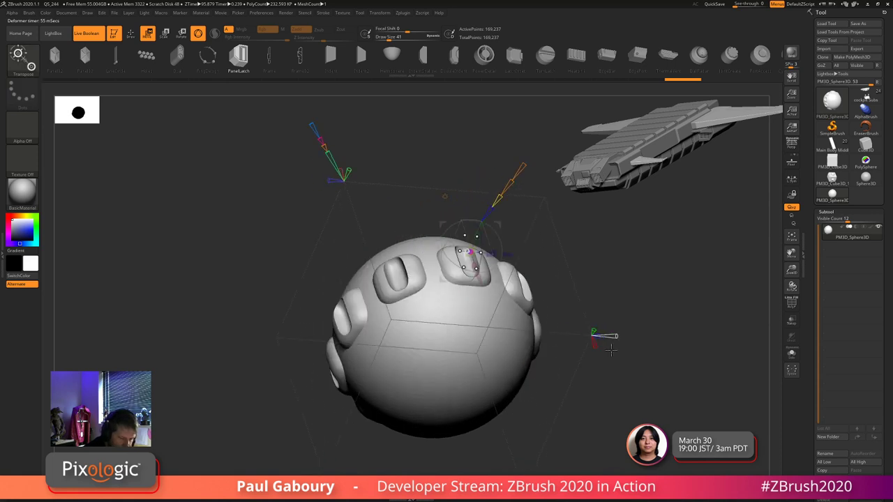
- Increase the radial repeat to form a denser ring of slotted bumps and inspect it without the deformer handles
drag(617, 337, 631, 336)
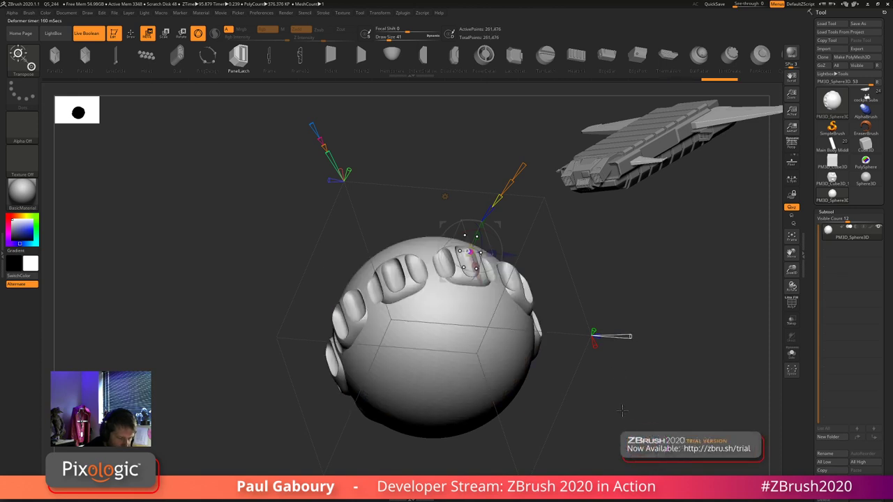
key(q)
mouse_move(622, 416)
ctrl+right_down()
mouse_move(565, 379)
mouse_move(509, 403)
mouse_move(524, 438)
ctrl+right_up()
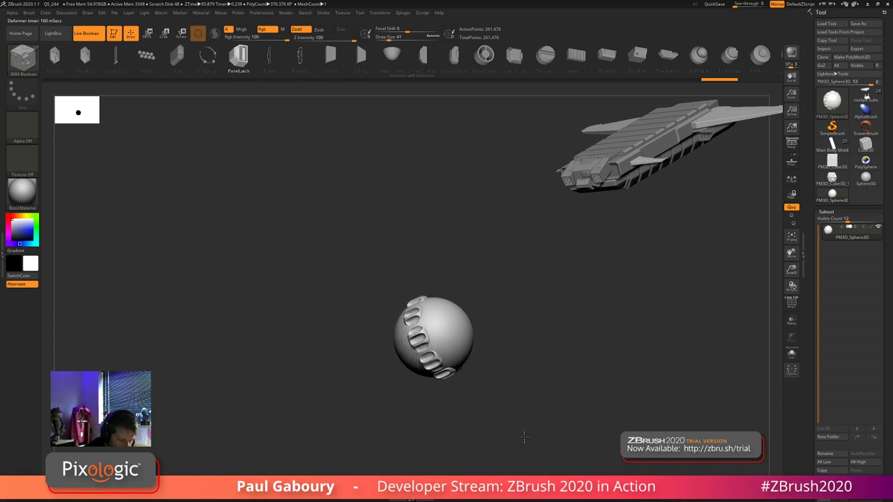
drag(524, 437, 549, 388)
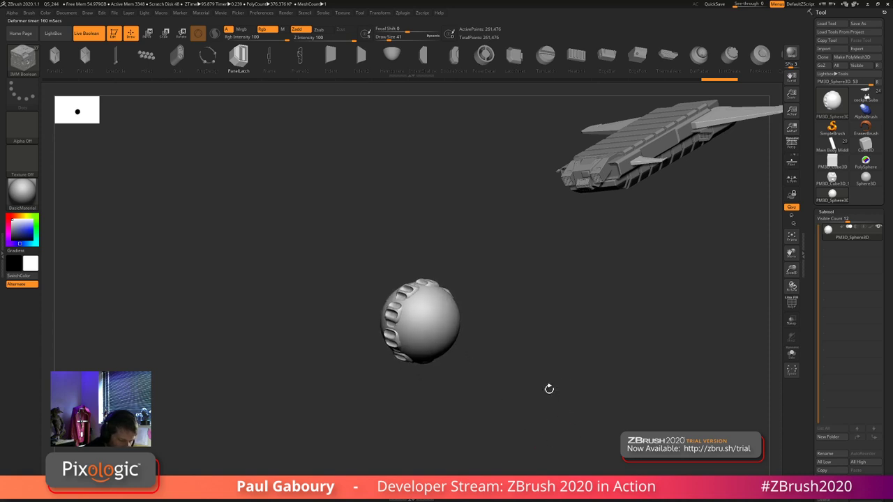
mouse_move(549, 389)
ctrl+right_down()
mouse_move(556, 380)
mouse_move(597, 391)
ctrl+right_up()
- Fully reset the Project Primitive deformer to keep the slotted bumps and start a fresh primitive at the sphere's center
key(w)
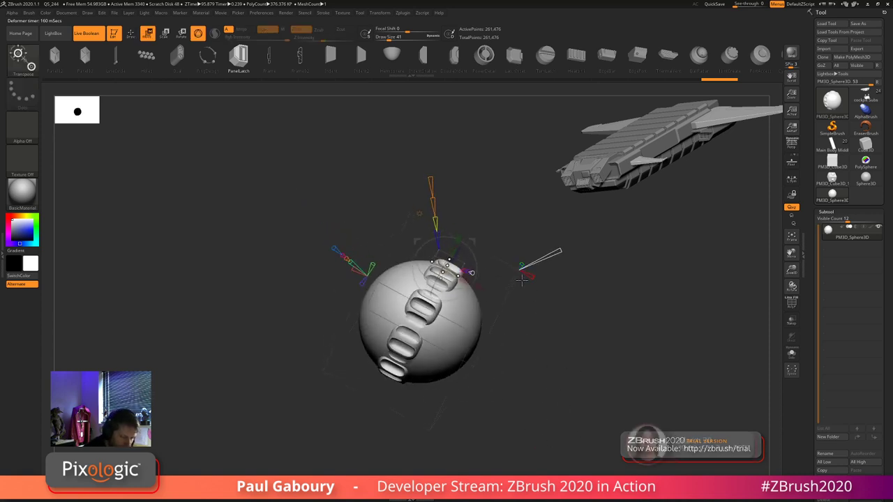
drag(515, 300, 541, 331)
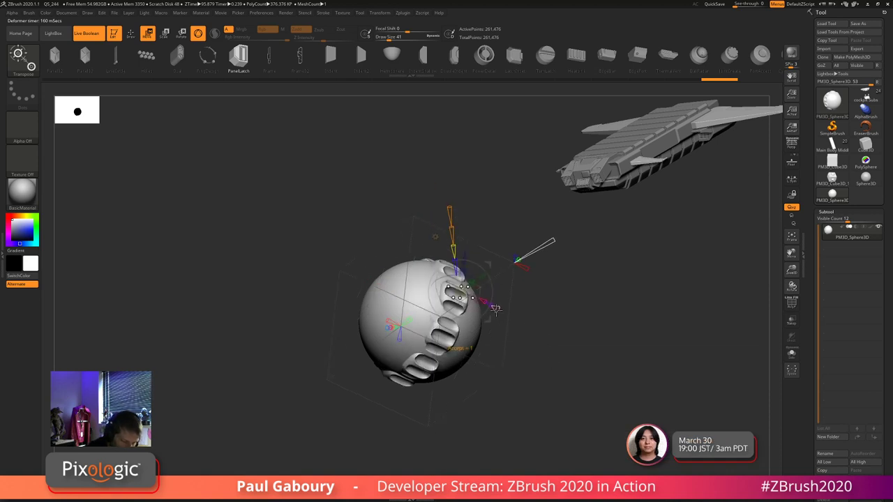
key(shift+f)
key(shift+f)
drag(598, 387, 559, 341)
click(394, 194)
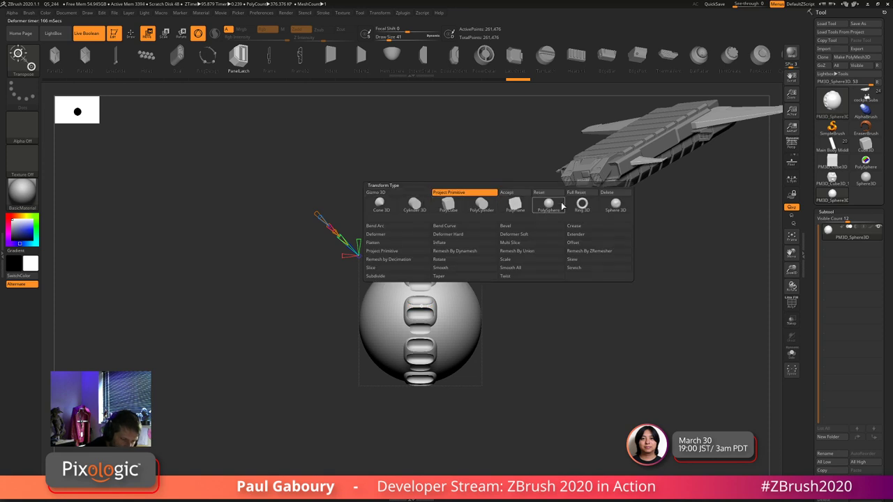
click(579, 193)
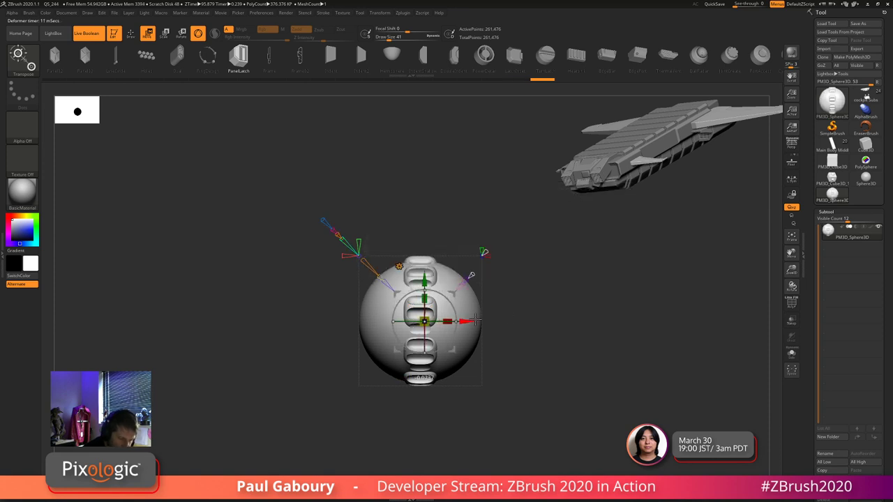
- Move the primitive along X past the sphere's side and enlarge it to carve a wide round socket
drag(528, 318, 518, 321)
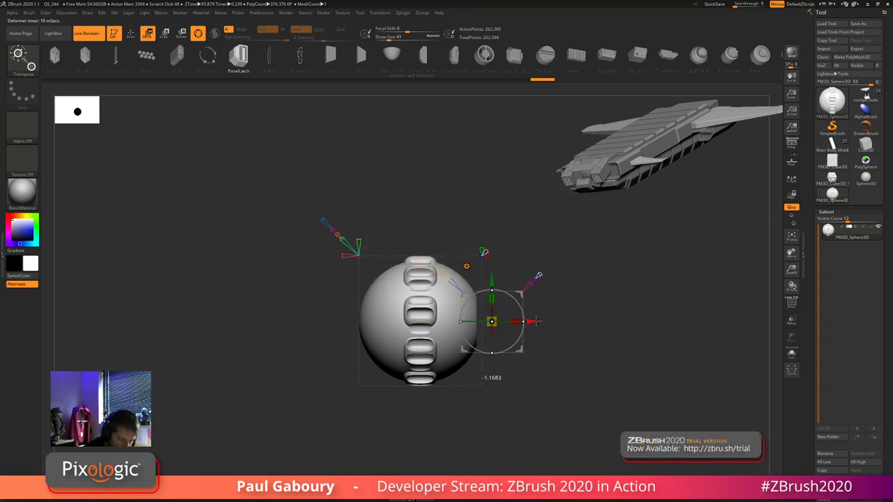
mouse_move(536, 307)
right_down()
mouse_move(505, 249)
mouse_move(548, 211)
right_up()
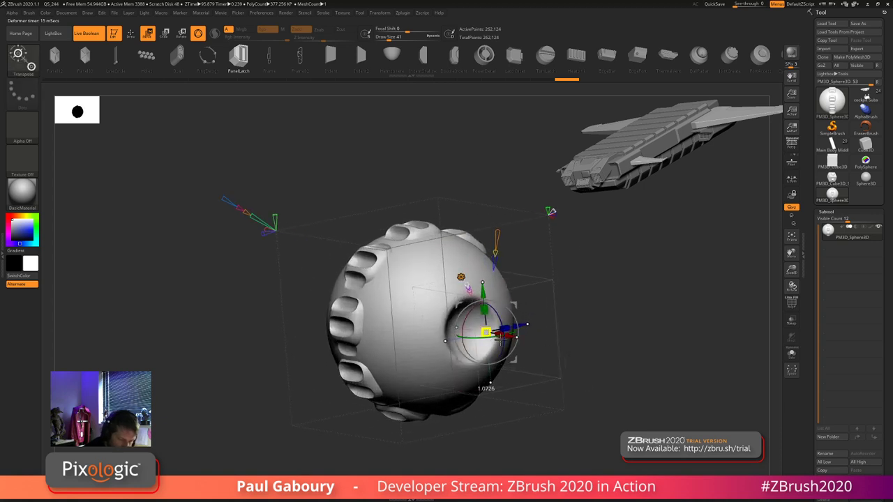
mouse_move(523, 360)
mouse_down()
mouse_move(522, 340)
mouse_move(524, 354)
mouse_up()
mouse_move(602, 405)
ctrl+right_down()
mouse_move(600, 361)
mouse_move(620, 419)
mouse_move(650, 431)
ctrl+right_up()
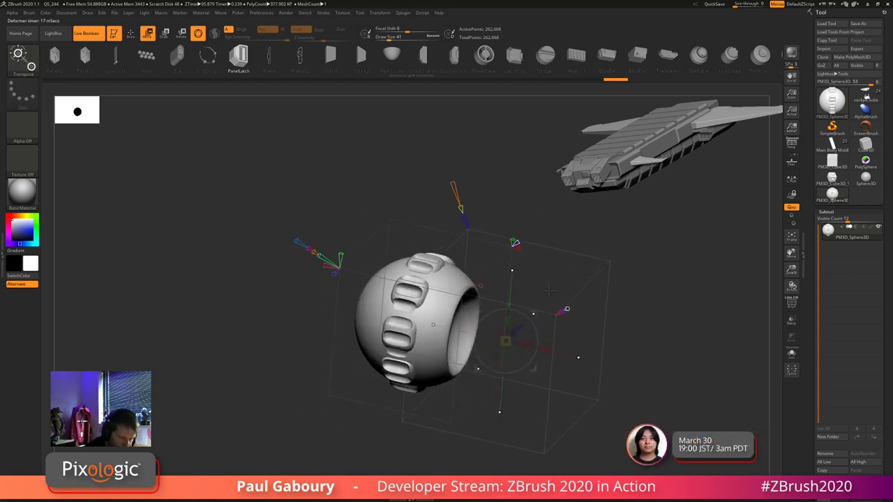
key(shift+f)
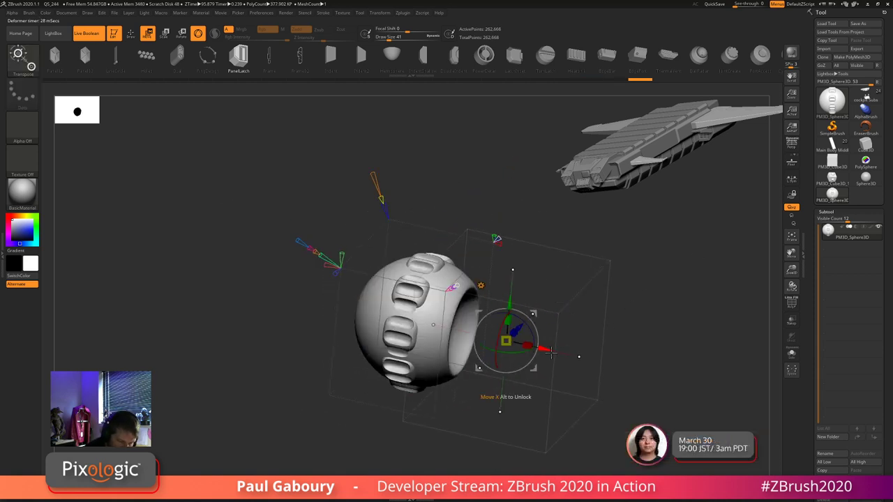
- Move the primitive back along X and shrink it to about 0.82 to form a ball inside the socket, and inspect it without the handles
drag(543, 349, 441, 344)
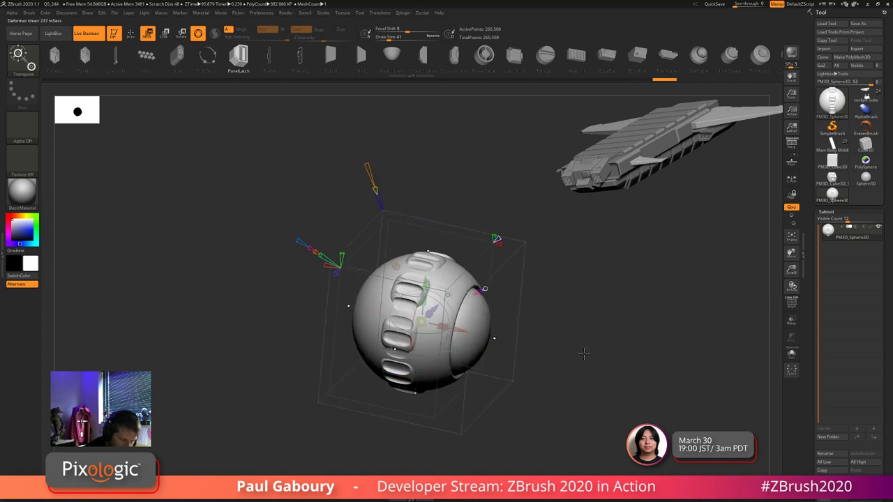
right_drag(584, 353, 557, 339)
mouse_move(421, 323)
mouse_down()
mouse_move(462, 332)
mouse_move(428, 324)
mouse_up()
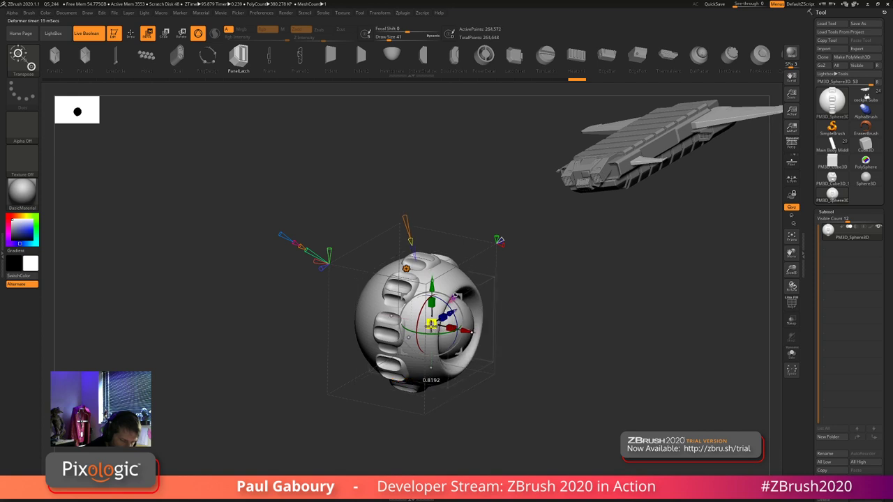
mouse_move(574, 359)
right_down()
mouse_move(496, 369)
mouse_move(487, 387)
right_up()
key(q)
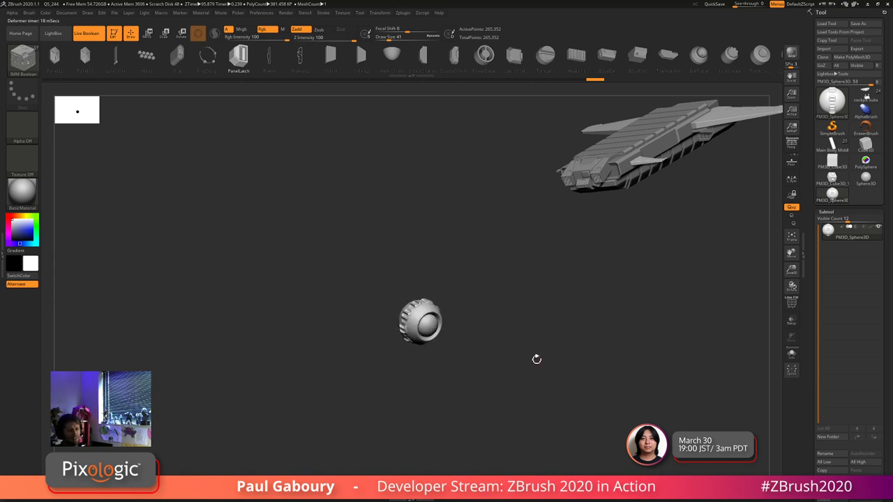
drag(538, 369, 522, 395)
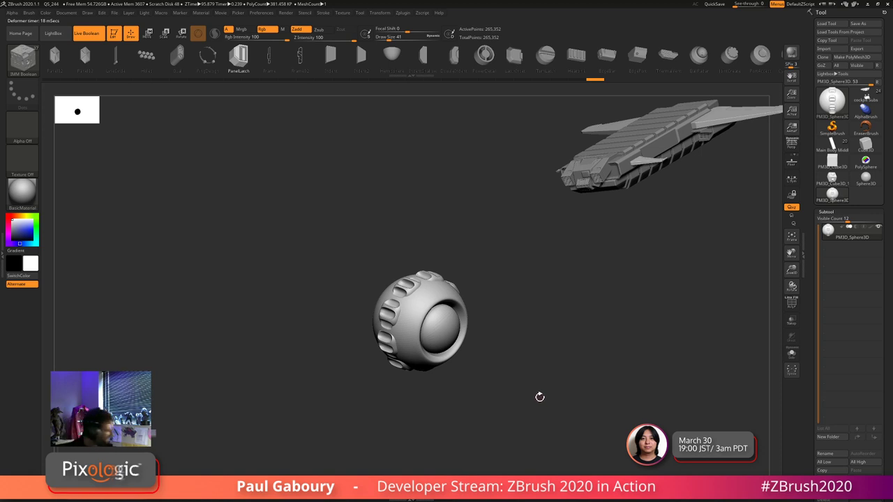
- Fully reset the deformer again to keep the socket and ball and start another primitive on the sphere
key(w)
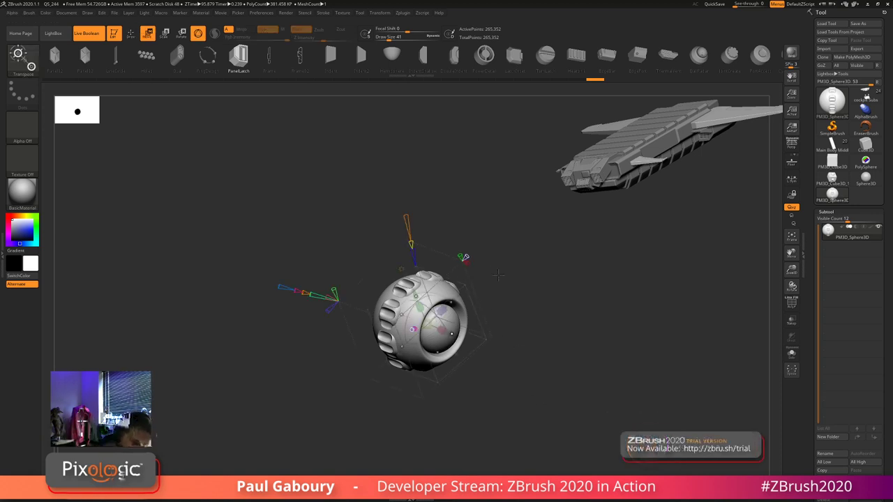
right_drag(439, 266, 546, 298)
drag(660, 381, 590, 357)
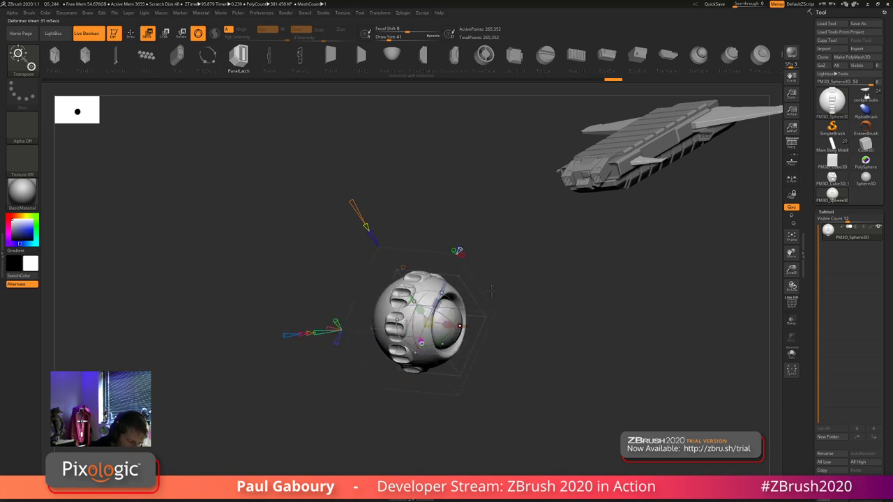
drag(491, 291, 457, 286)
click(395, 267)
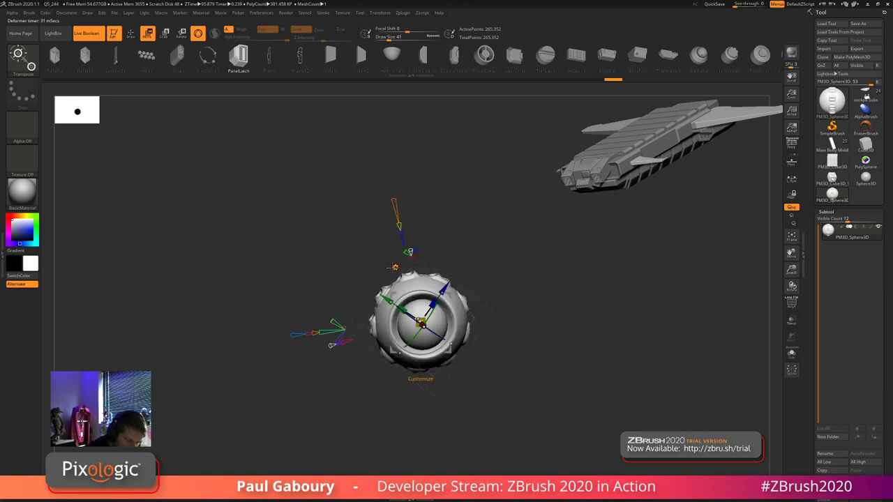
click(395, 268)
click(573, 270)
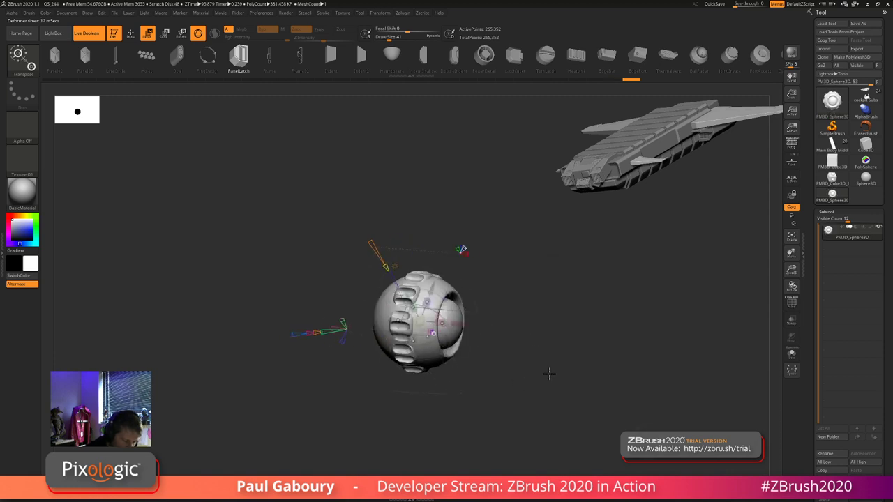
ctrl+right_drag(543, 356, 461, 297)
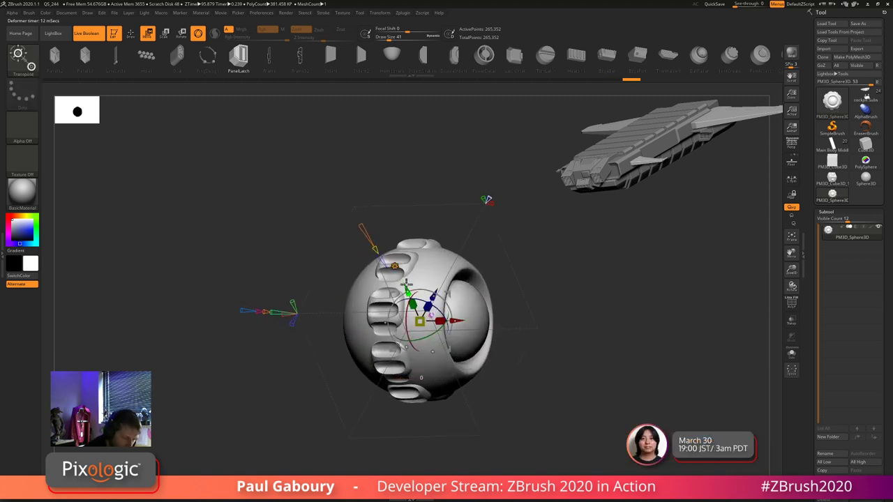
drag(411, 286, 393, 237)
drag(440, 271, 586, 303)
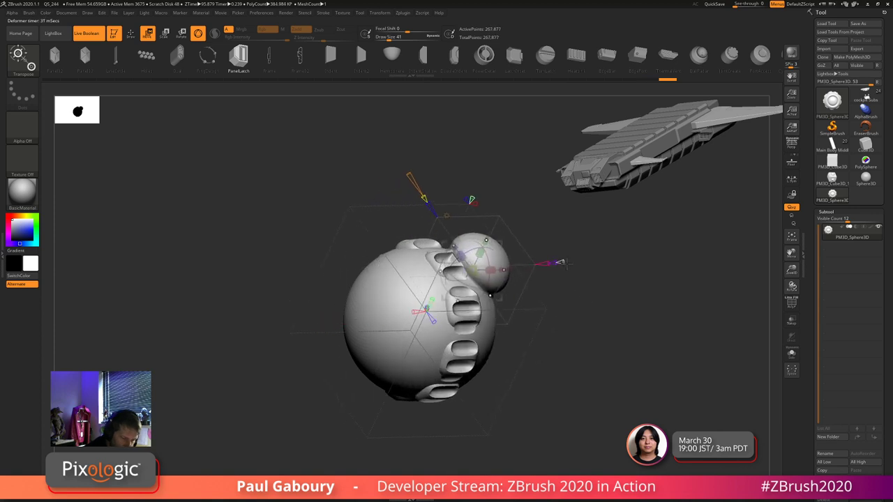
key(shift+f)
key(shift+f)
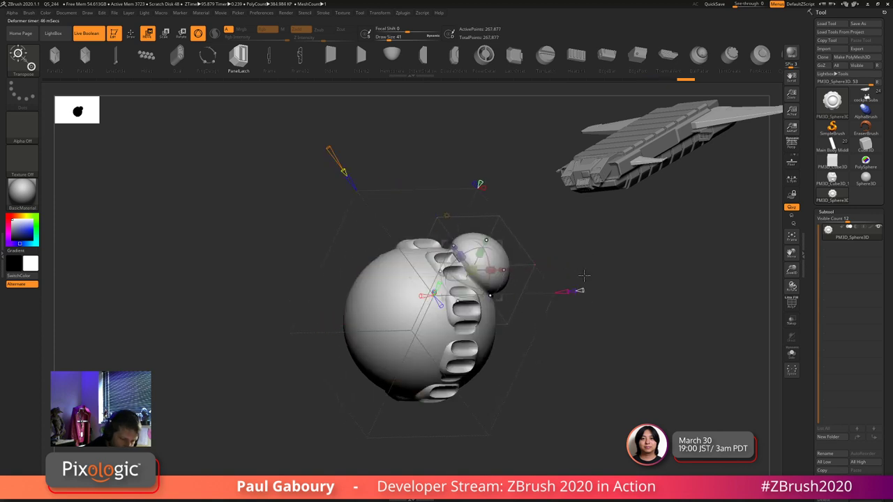
key(ctrl+z)
right_drag(608, 281, 580, 285)
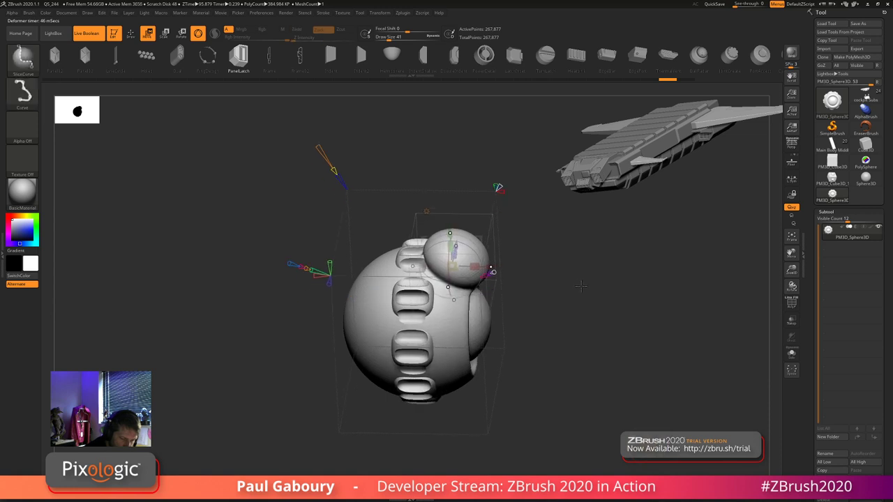
key(ctrl+z)
key(ctrl+z)
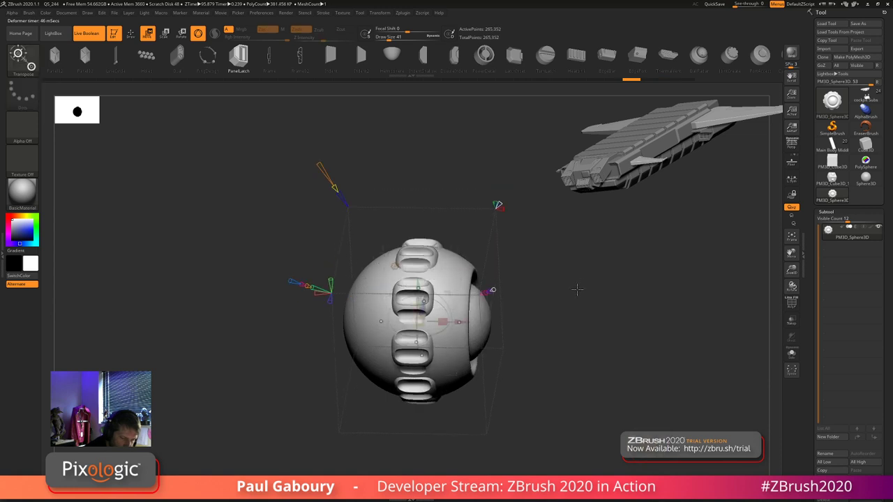
- Move the primitive along X between the slotted ring and the socket, raise it along Y above the surface, and check its polygroup
drag(463, 322, 467, 322)
drag(473, 322, 493, 322)
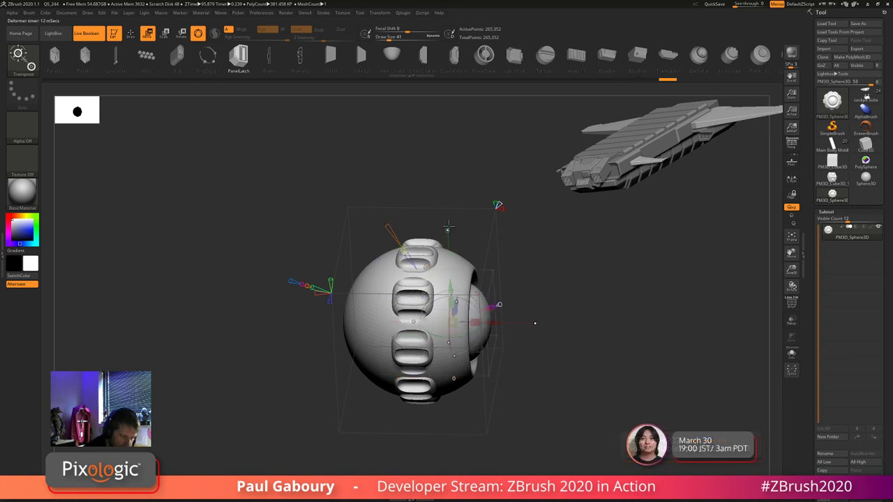
drag(451, 286, 445, 229)
key(shift+f)
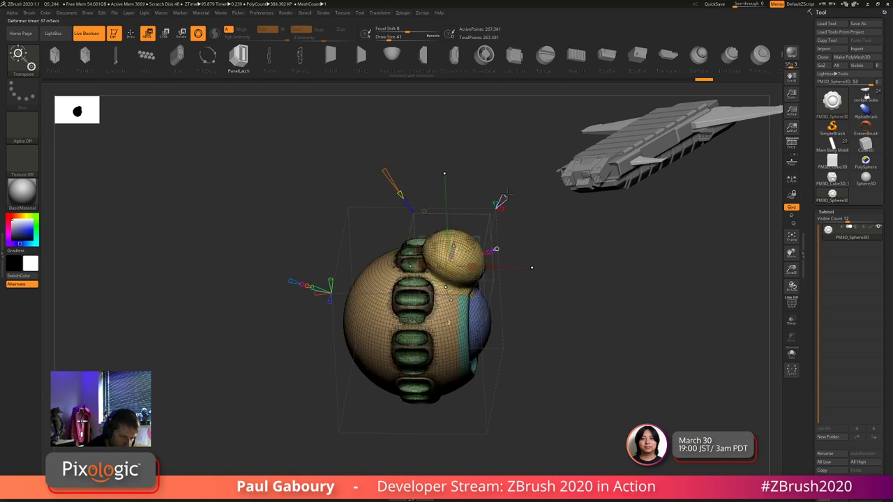
key(shift+f)
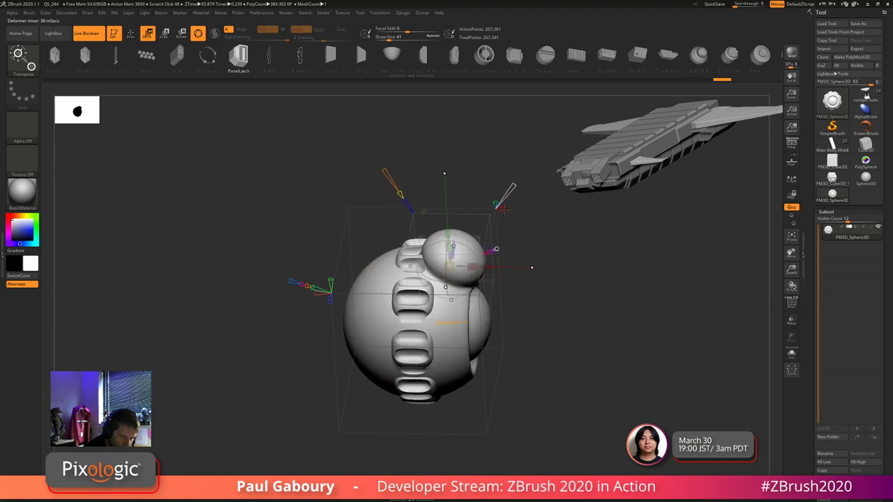
- Repeat the raised ball radially around the sphere and shrink it into a ring of small round bumps
drag(516, 209, 504, 233)
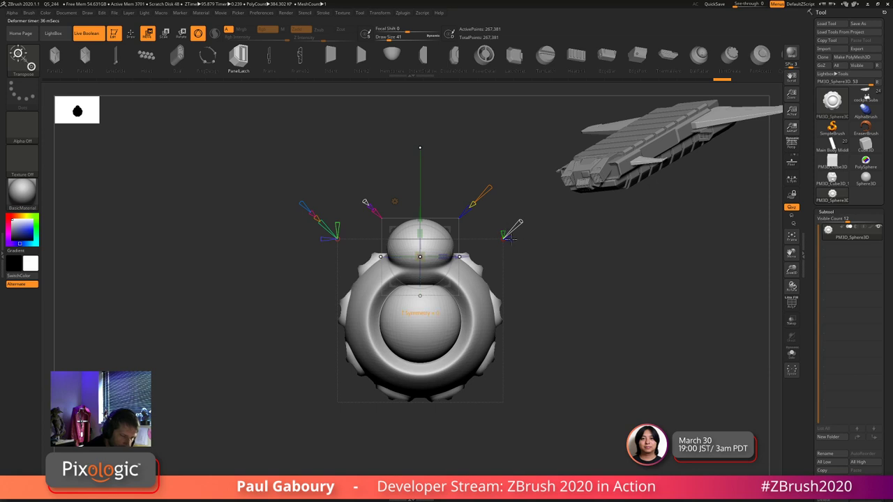
key(shift+f)
mouse_move(513, 240)
mouse_down()
mouse_move(504, 242)
mouse_move(513, 244)
mouse_up()
right_drag(513, 243, 528, 242)
key(shift+f)
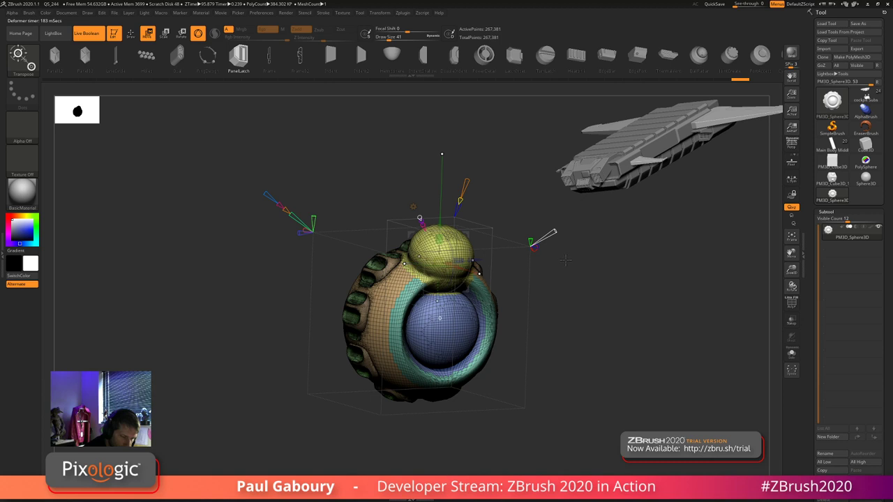
key(shift+f)
drag(572, 278, 579, 291)
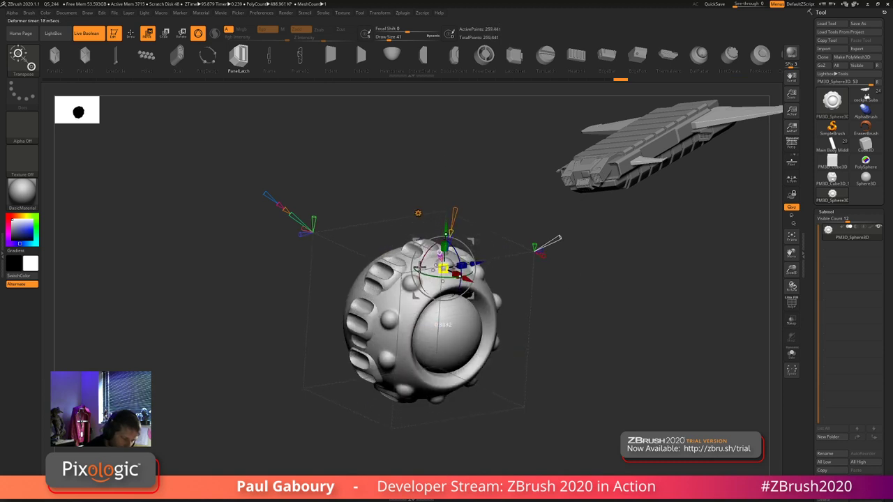
- Turn the ring of small round bumps beside the socket into recessed round dimples by adjusting the primitive along Y
ctrl+right_drag(563, 320, 590, 320)
right_drag(590, 319, 645, 319)
drag(496, 180, 497, 168)
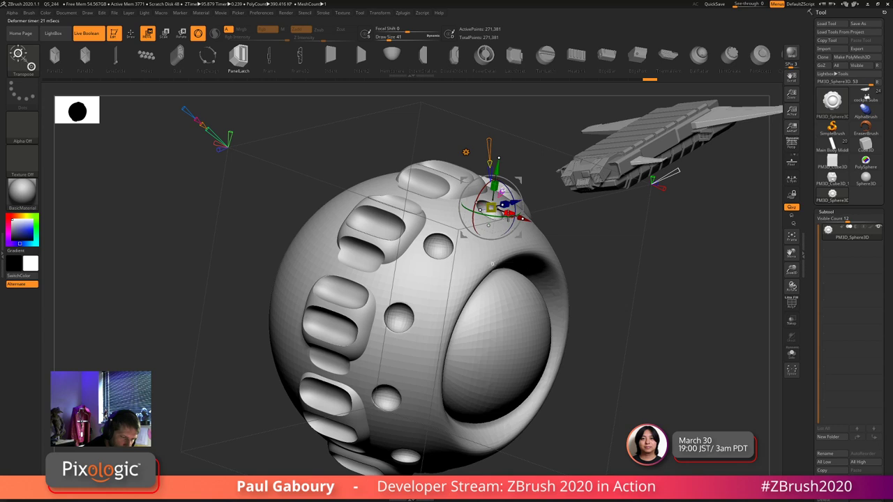
- Stretch the dimple primitive along X by about 5.7 and shift it about 0.53 along X towards the socket
drag(509, 215, 597, 266)
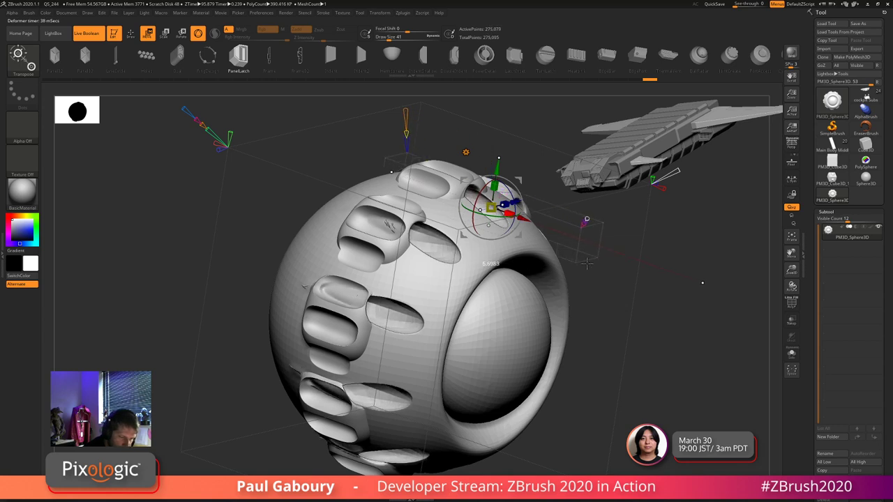
ctrl+right_drag(597, 268, 567, 375)
shift+right_drag(492, 334, 496, 323)
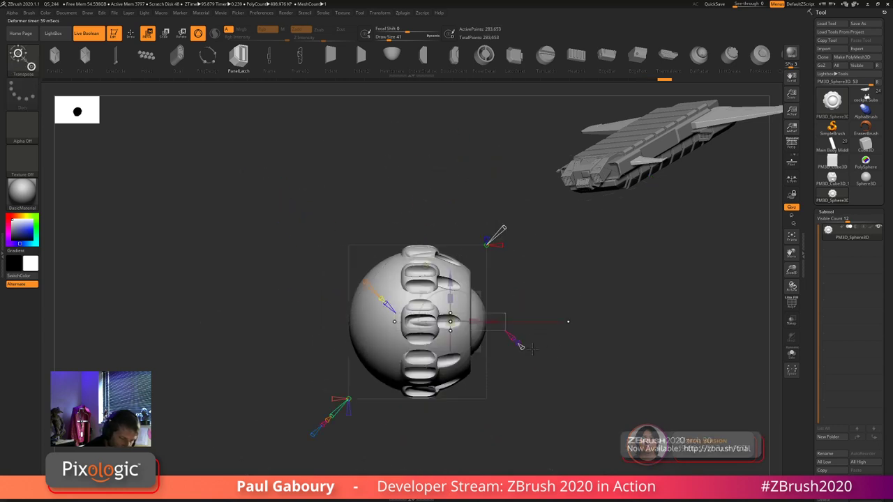
drag(494, 323, 533, 321)
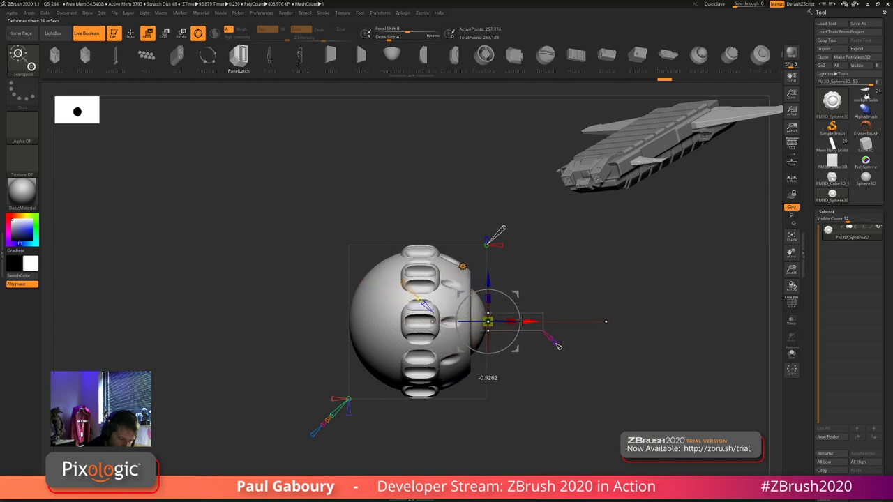
- Adjust the stretched dimples' depth along Y and widen them along Z, and inspect the sphere without the deformer handles
right_drag(533, 321, 499, 357)
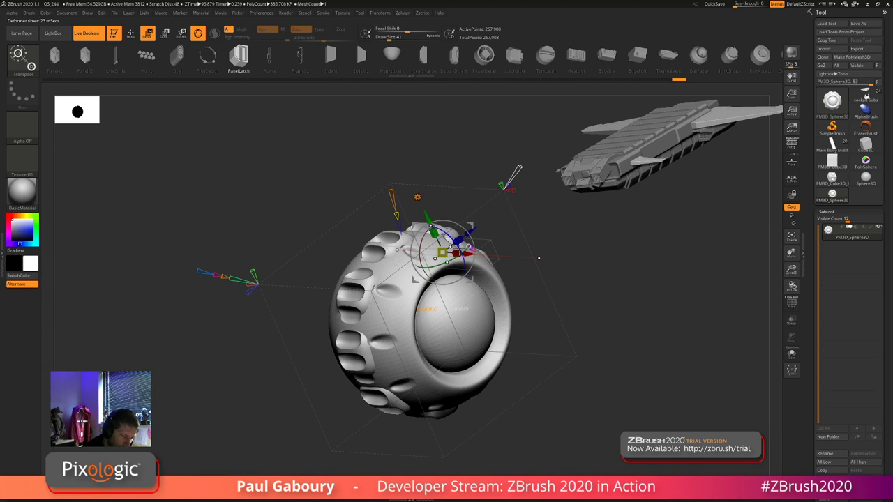
drag(427, 219, 430, 224)
right_drag(586, 395, 600, 440)
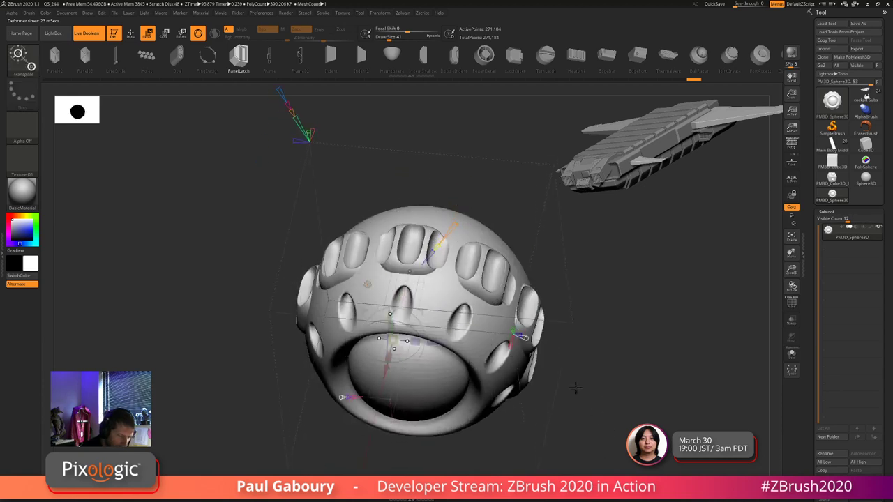
drag(413, 341, 417, 342)
right_drag(571, 425, 581, 387)
drag(581, 387, 583, 377)
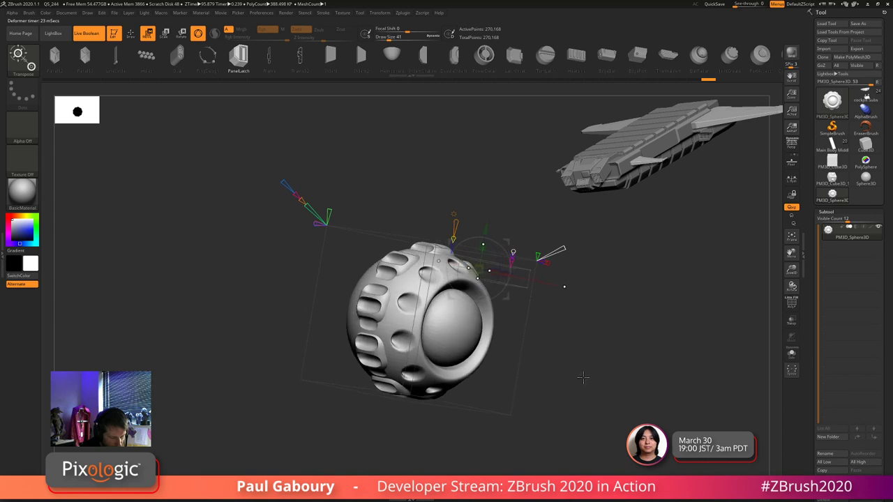
key(q)
mouse_move(580, 375)
ctrl+right_down()
mouse_move(549, 363)
mouse_move(542, 407)
mouse_move(574, 379)
mouse_move(548, 389)
ctrl+right_up()
drag(548, 389, 575, 373)
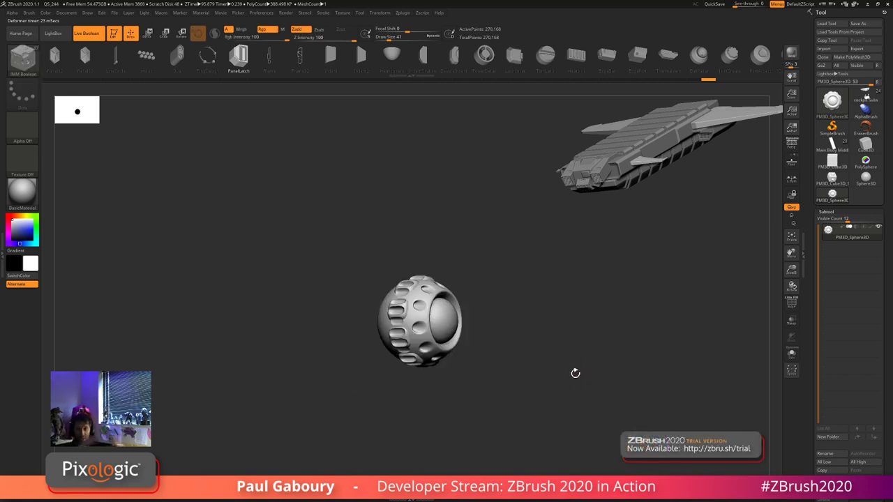
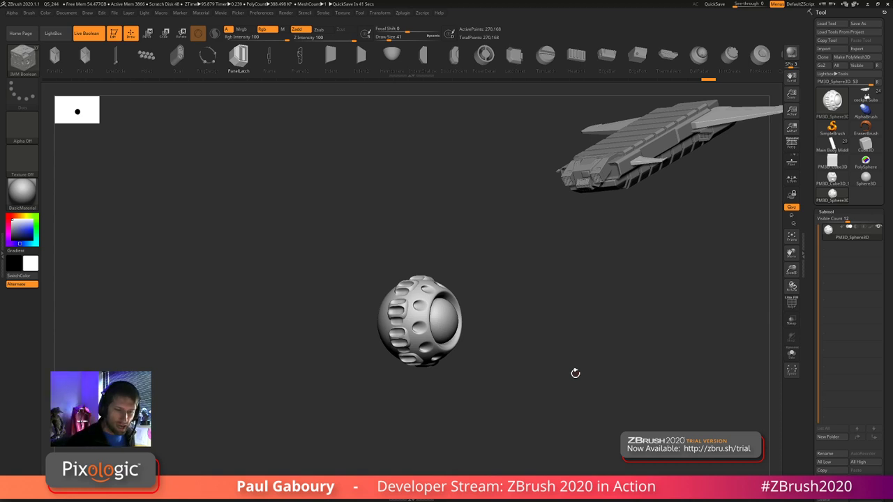
- Switch to the cockpit Subs tool and examine the front of the ship around the cockpit
click(866, 98)
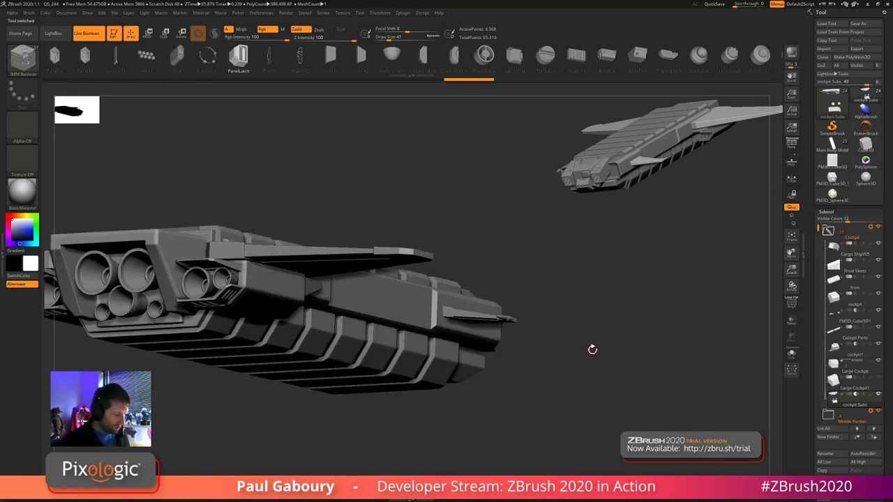
ctrl+right_drag(538, 431, 554, 379)
mouse_move(554, 378)
mouse_down()
mouse_move(590, 372)
mouse_move(539, 395)
mouse_move(537, 385)
mouse_move(539, 393)
mouse_move(558, 376)
mouse_move(470, 365)
mouse_move(440, 315)
mouse_move(498, 412)
mouse_up()
ctrl+right_drag(498, 411, 488, 349)
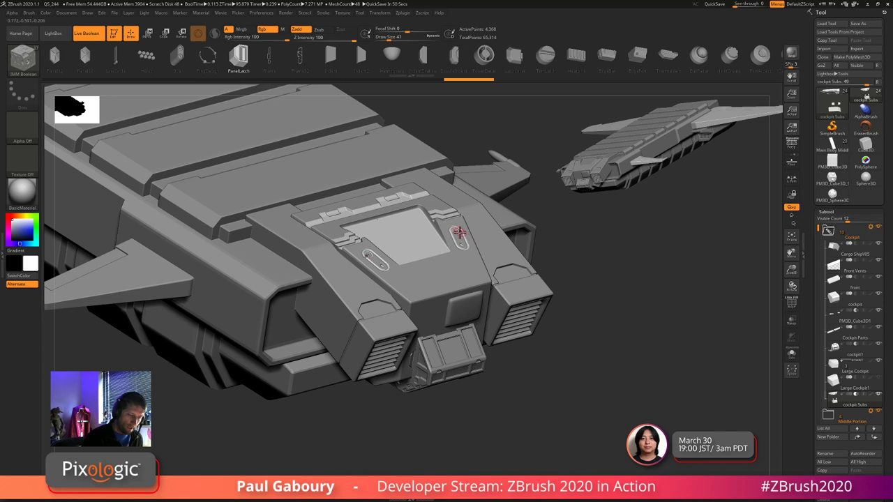
- Undo the trial parts inserted beside the cockpit window and inspect the cockpit from the front
key(ctrl+z)
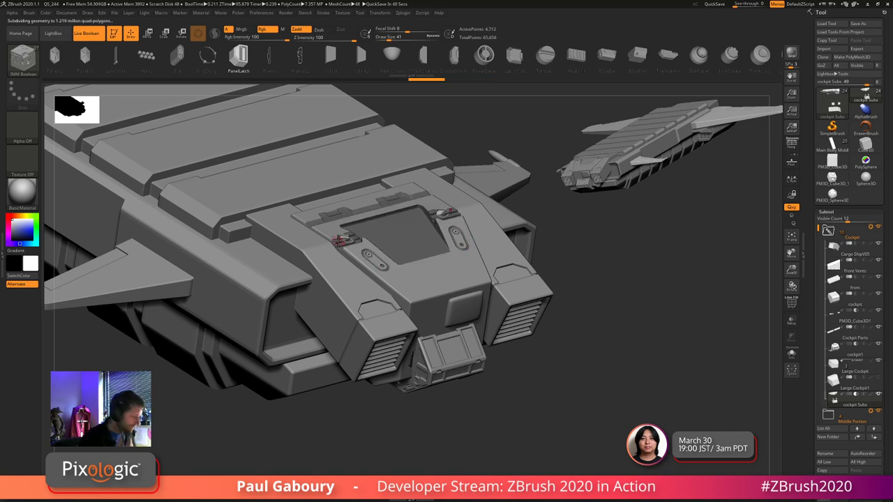
key(ctrl+z)
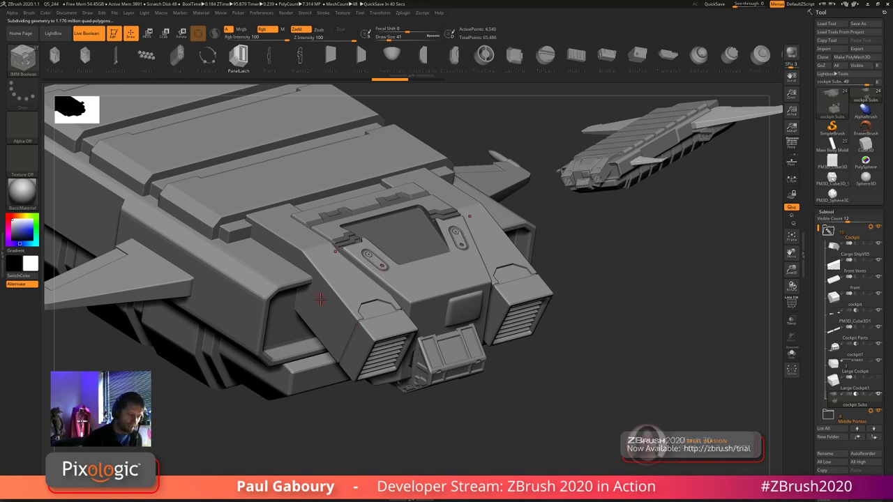
key(ctrl+d)
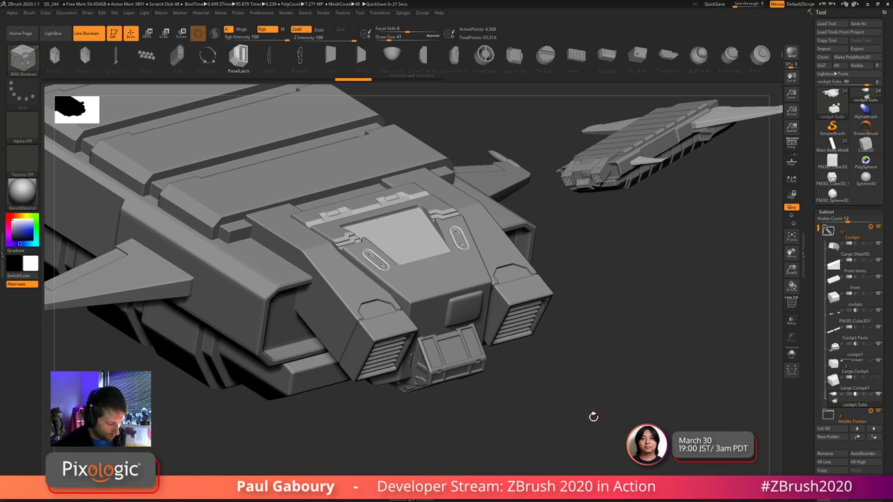
drag(548, 415, 433, 333)
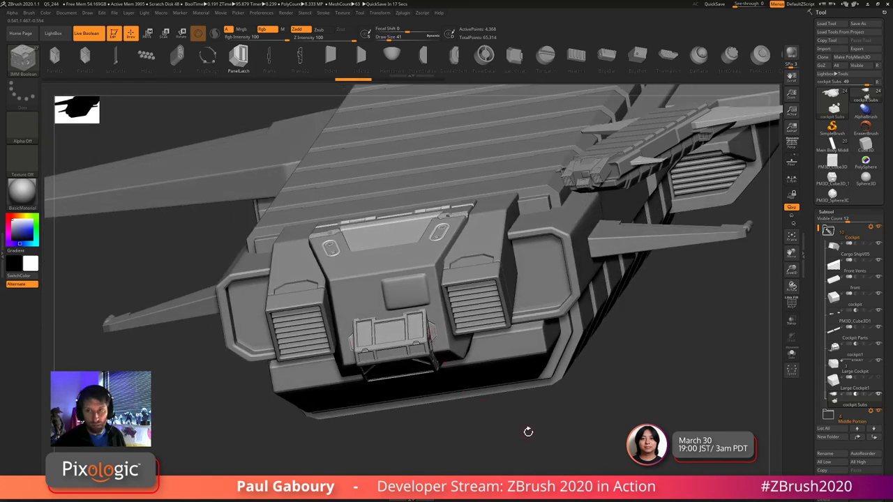
drag(607, 419, 590, 384)
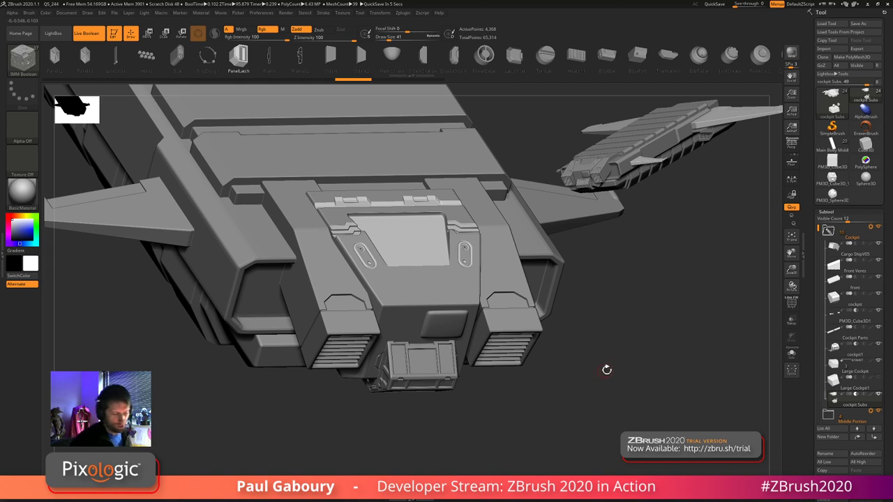
drag(603, 393, 603, 406)
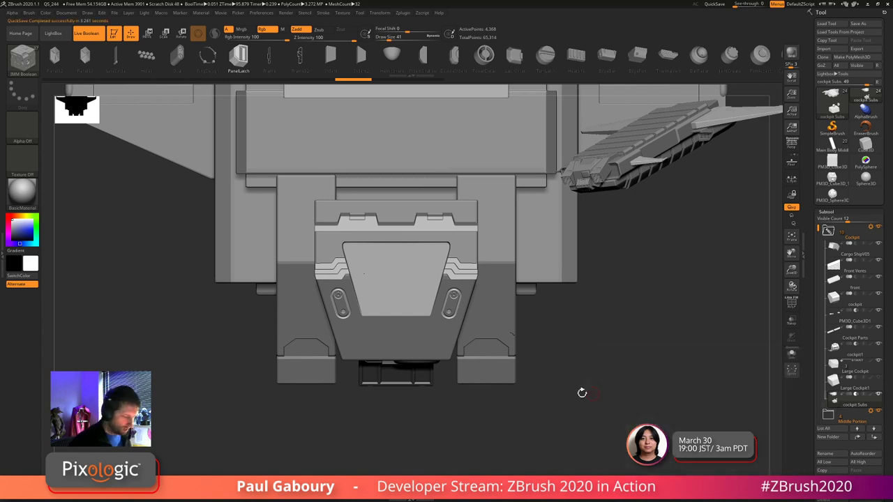
- Insert a QCube from the IMM Primitives brush in the middle of the cockpit window
key(b)
key(i)
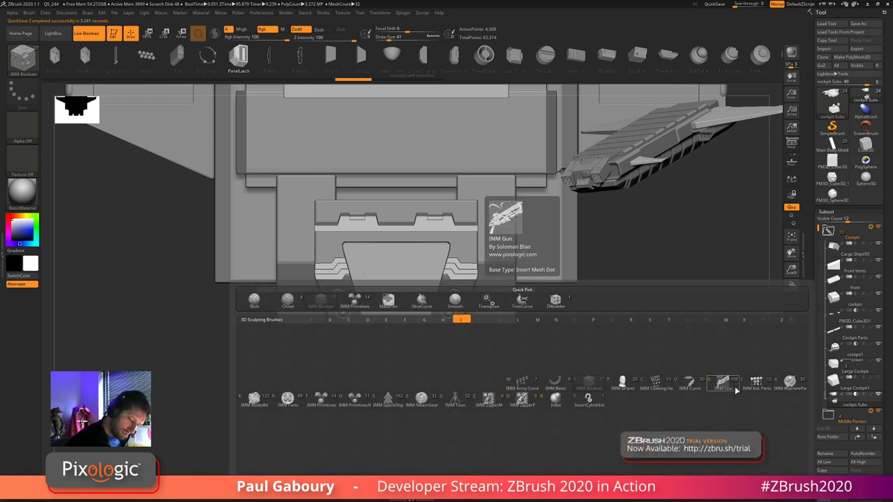
click(321, 398)
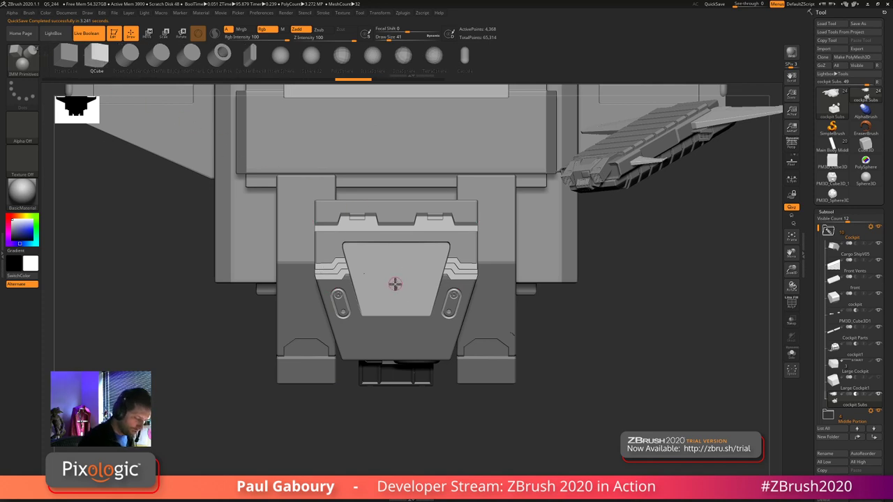
drag(395, 309, 439, 337)
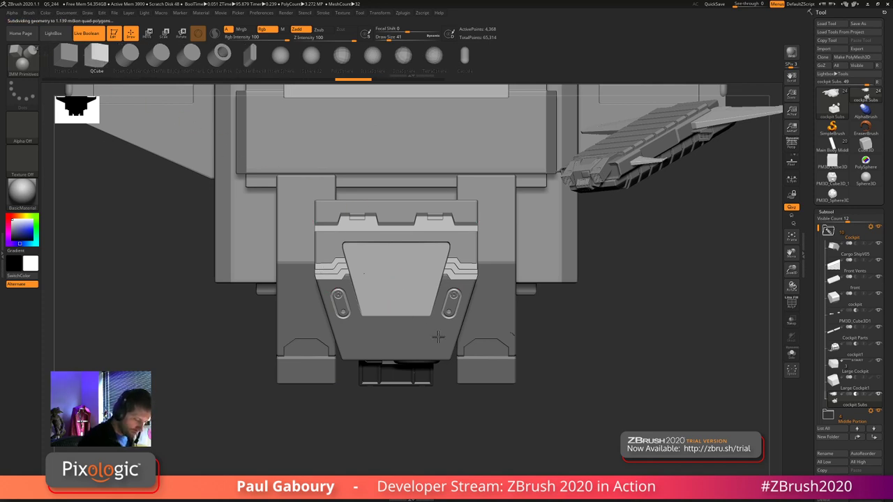
key(w)
- Reshape the inserted cube into a narrow horizontal bar and crease its edges
drag(556, 402, 571, 395)
ctrl+right_drag(571, 395, 598, 430)
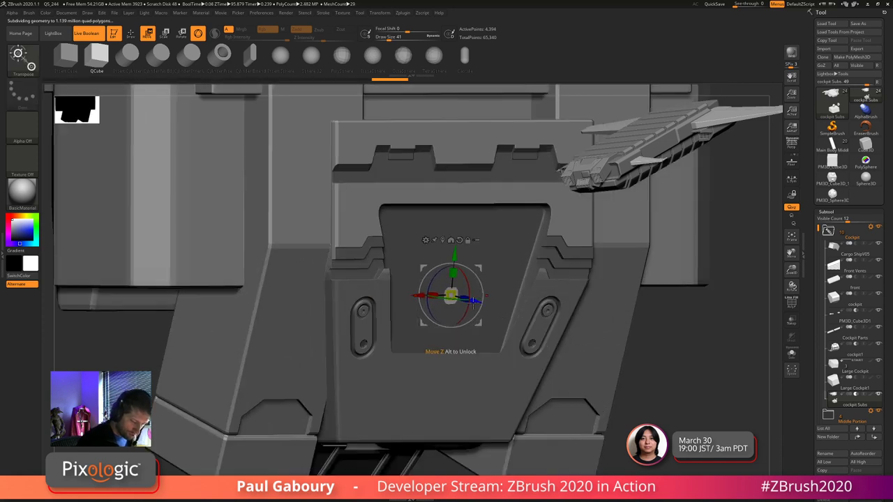
drag(473, 302, 448, 332)
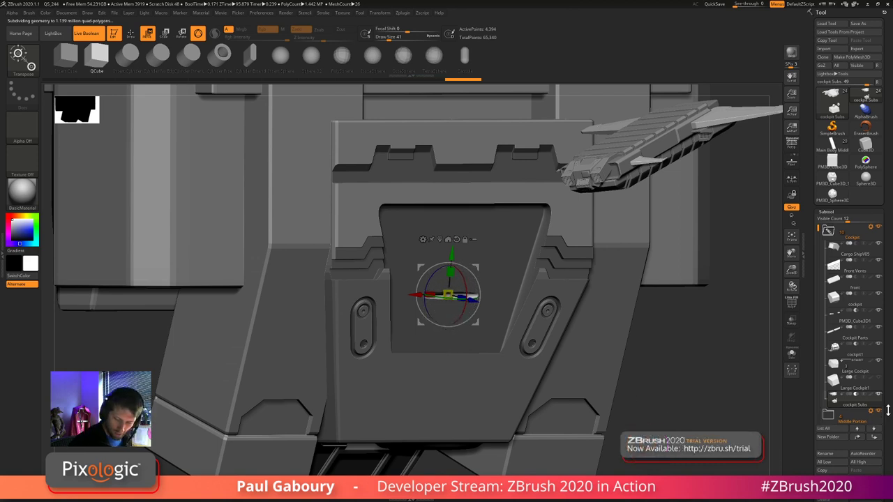
drag(887, 412, 881, 290)
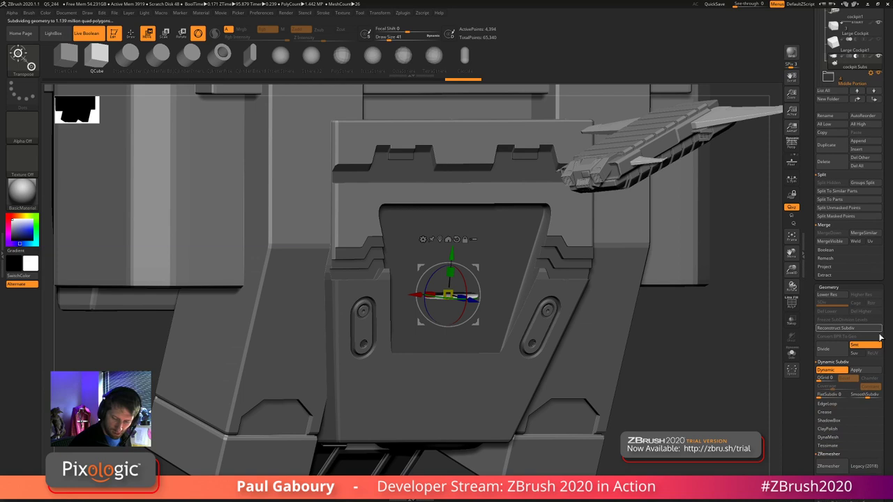
click(827, 413)
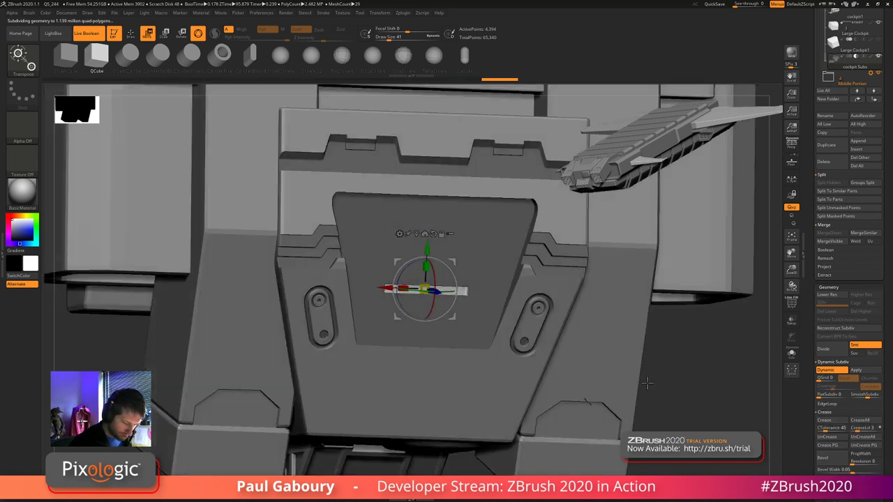
- Stretch the bar along X across the cockpit window and thin it along Y by a factor of about 0.46
drag(647, 383, 628, 382)
drag(396, 288, 342, 294)
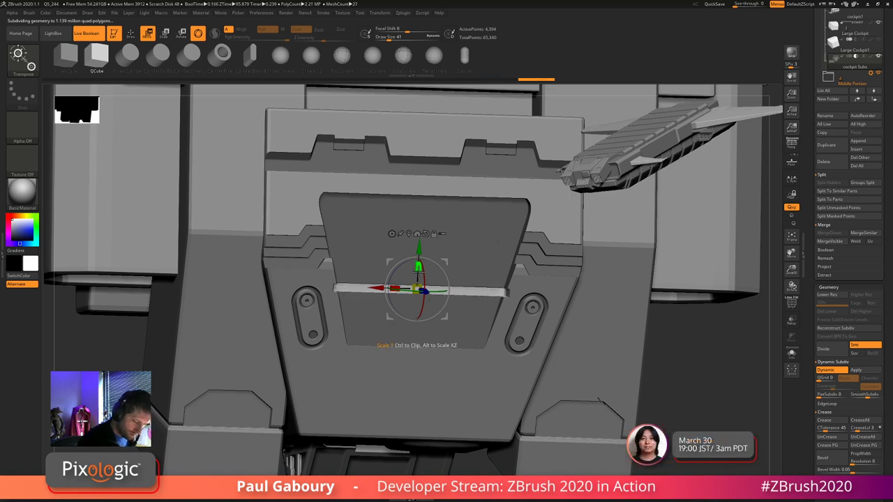
drag(419, 272, 417, 288)
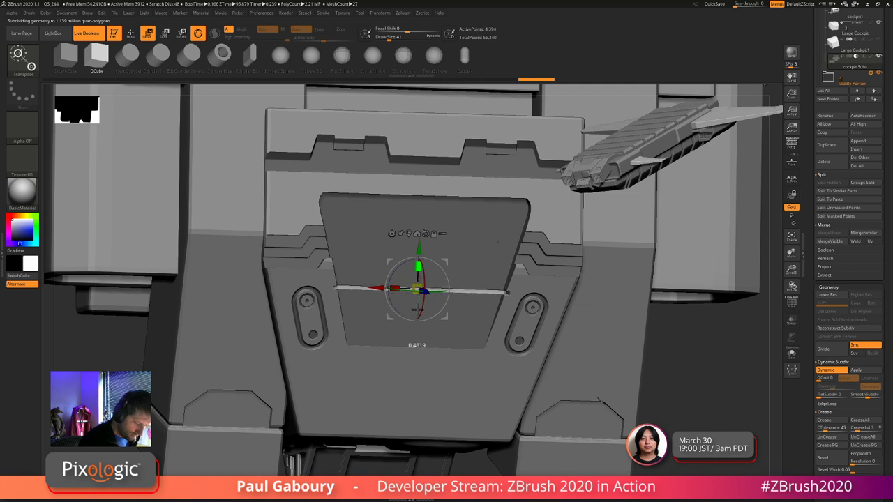
ctrl+right_drag(672, 397, 598, 343)
key(q)
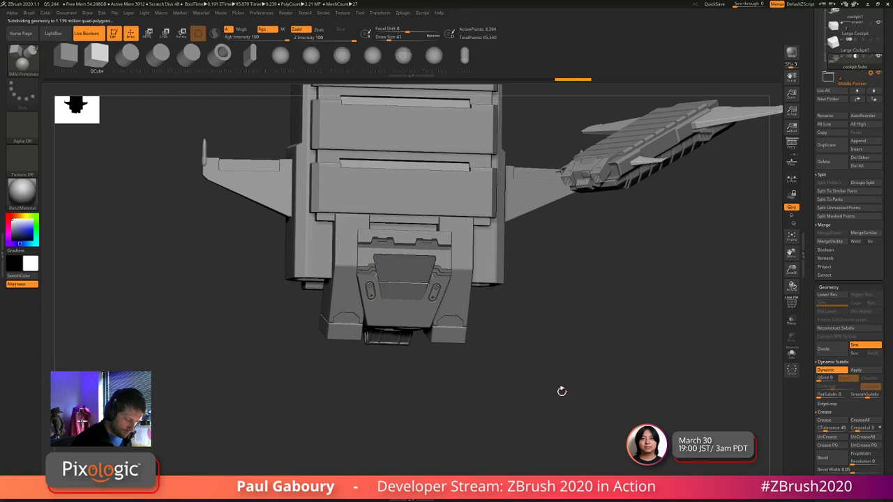
- Isolate the cockpit cutting parts, scale the bar along Z by about 0.42 and raise it along Z
right_drag(563, 391, 547, 351)
drag(547, 351, 683, 365)
click(791, 356)
drag(614, 363, 568, 353)
key(w)
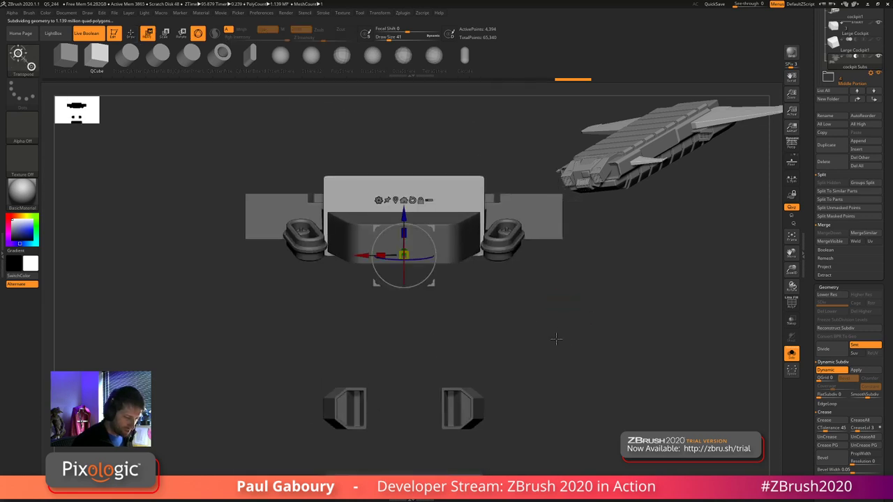
drag(412, 239, 412, 278)
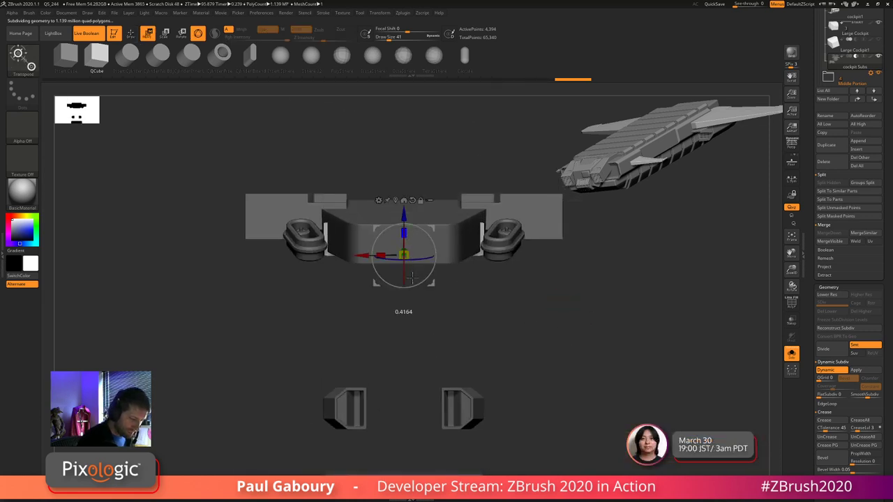
drag(404, 216, 411, 171)
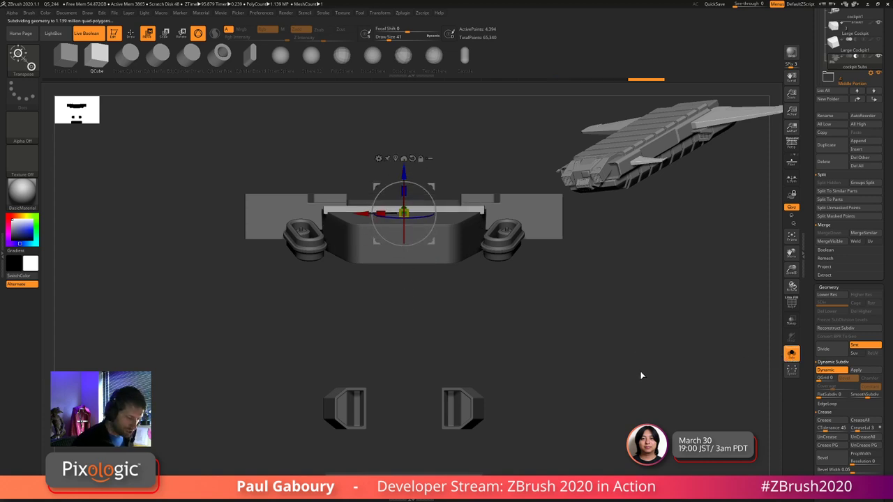
- Show the whole ship again and lower the bar along Z until it cuts a thin groove across the cockpit window
click(792, 354)
right_drag(645, 359, 664, 319)
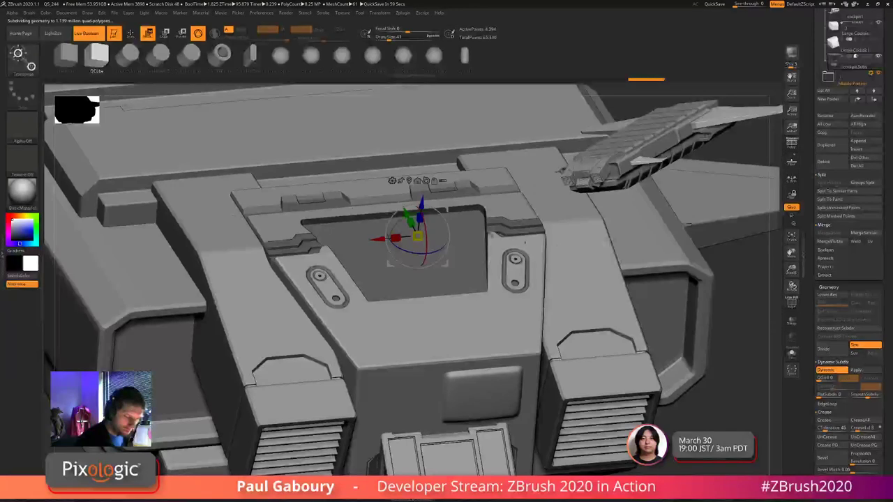
drag(421, 201, 422, 232)
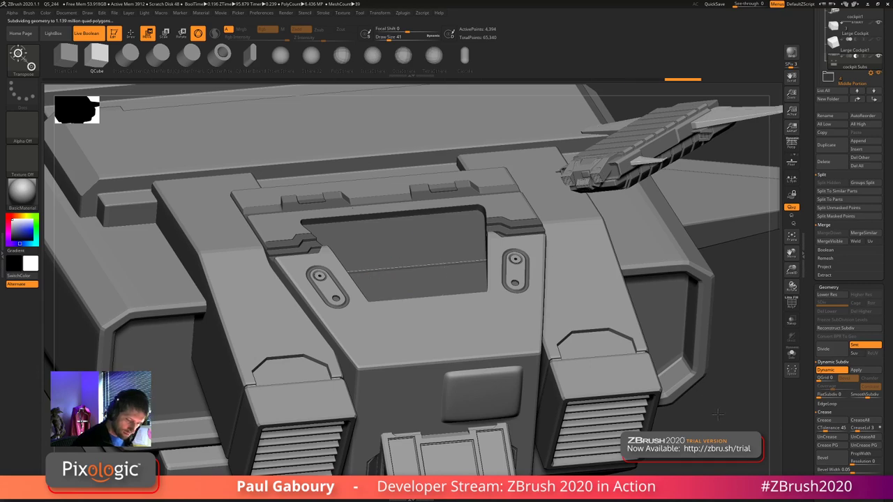
drag(696, 384, 702, 426)
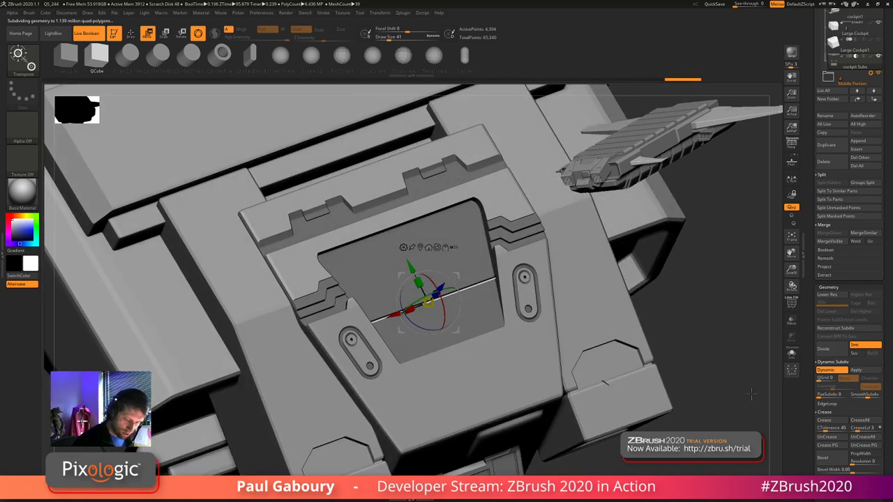
- Isolate the cockpit cutting parts with their polyframe shown and switch to the ZModeler brush
click(791, 353)
shift+drag(656, 354, 643, 372)
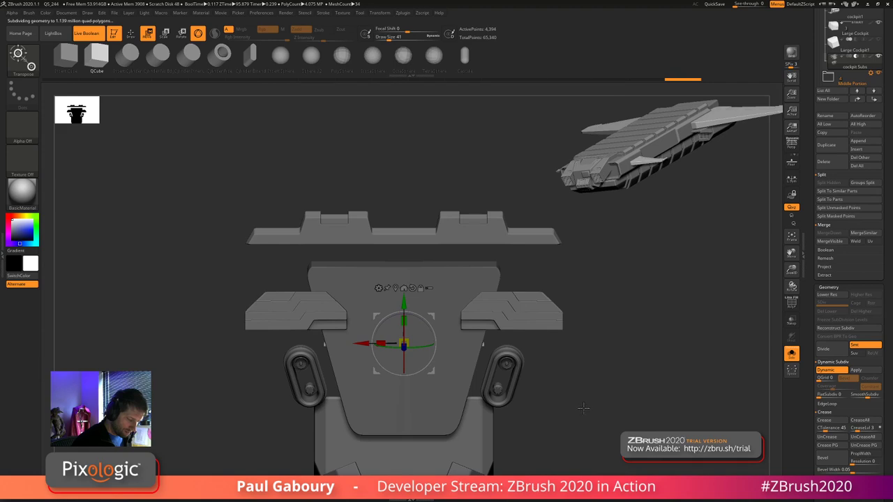
mouse_move(584, 406)
mouse_down()
mouse_move(635, 344)
mouse_move(649, 369)
mouse_move(621, 392)
mouse_up()
key(shift+f)
key(q)
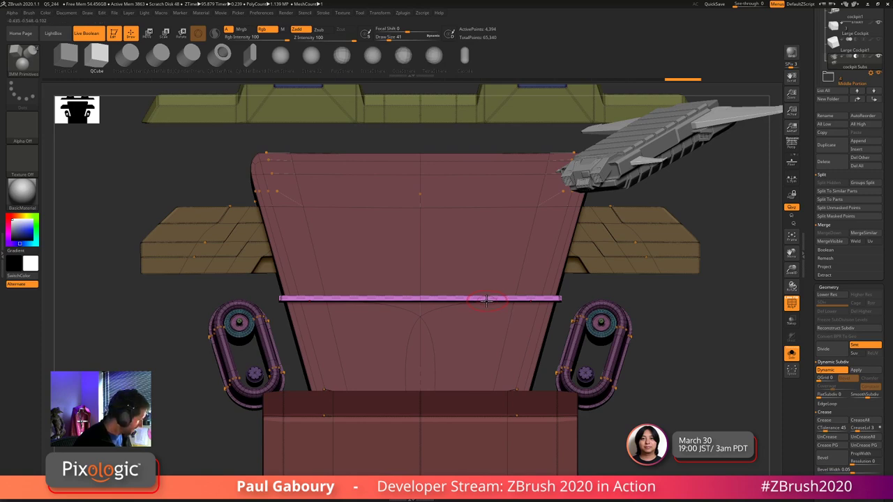
key(b)
key(z)
key(m)
key(b)
key(z)
key(m)
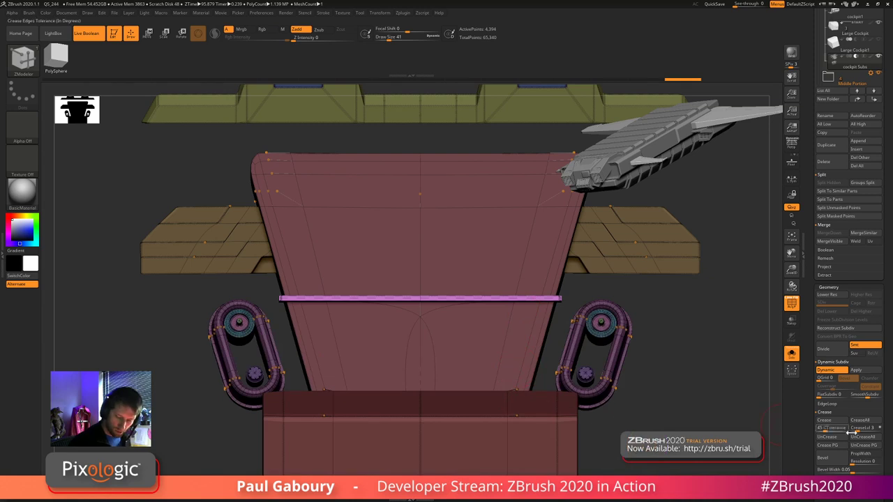
- Apply Mirror And Weld to the cockpit cutting parts from the Modify Topology options
scroll(887, 408, down, 1)
drag(887, 408, 887, 264)
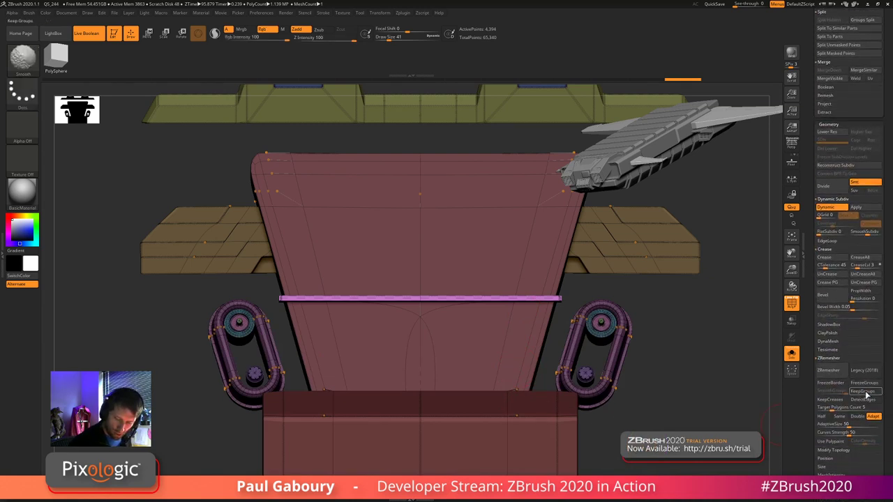
click(834, 366)
click(839, 367)
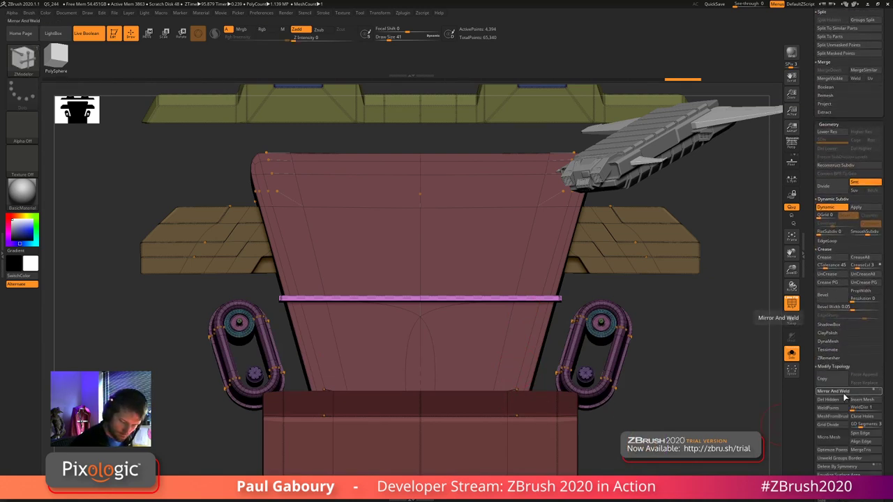
- Insert a single edge loop with ZModeler across the window bar, mirrored on both sides of its centre
right_drag(486, 301, 484, 240)
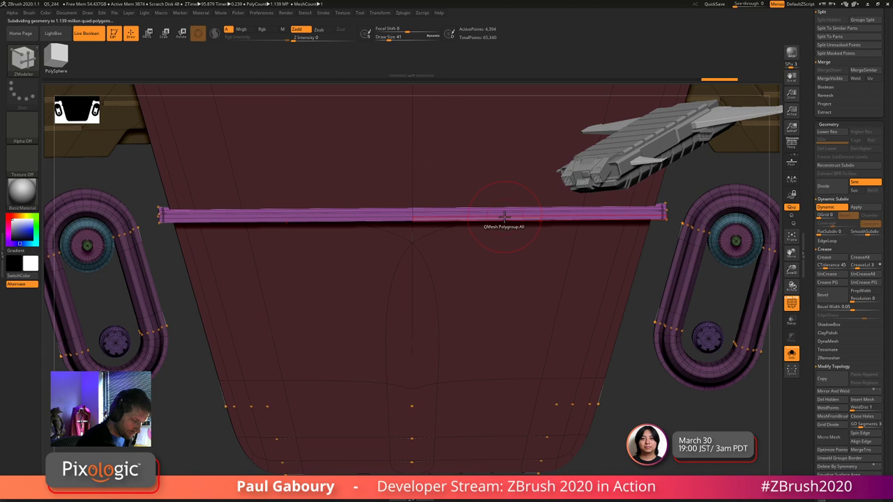
key(space)
click(492, 225)
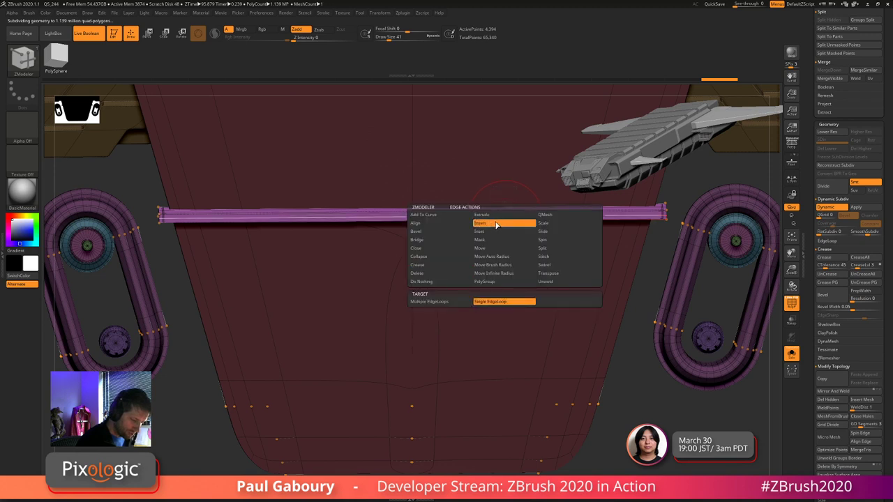
click(498, 215)
drag(497, 215, 500, 216)
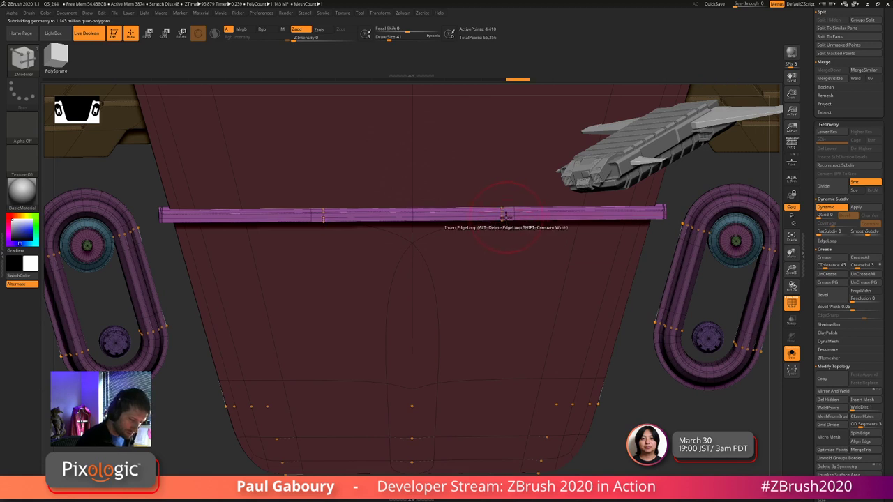
- Turn off Dynamic Subdiv on the cutting parts and set ZModeler's edge action to Crease with the EdgeLoop Complete target
key(shift+d)
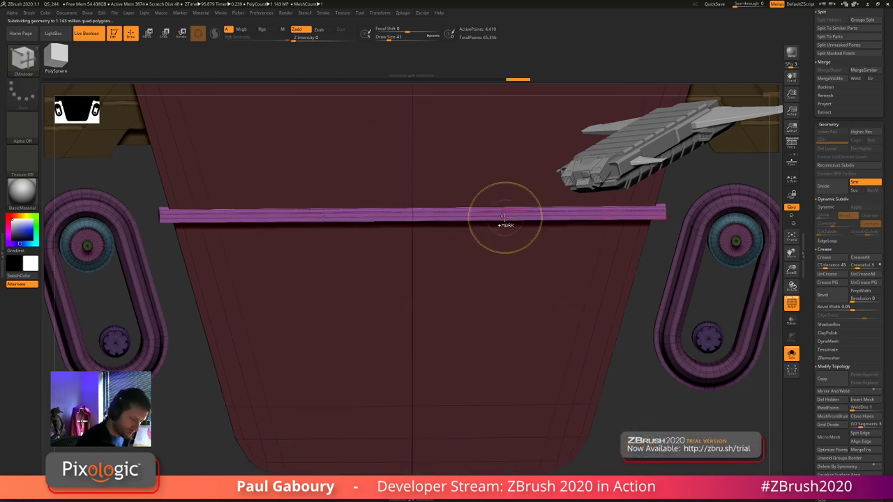
ctrl+right_drag(505, 215, 469, 289)
key(space)
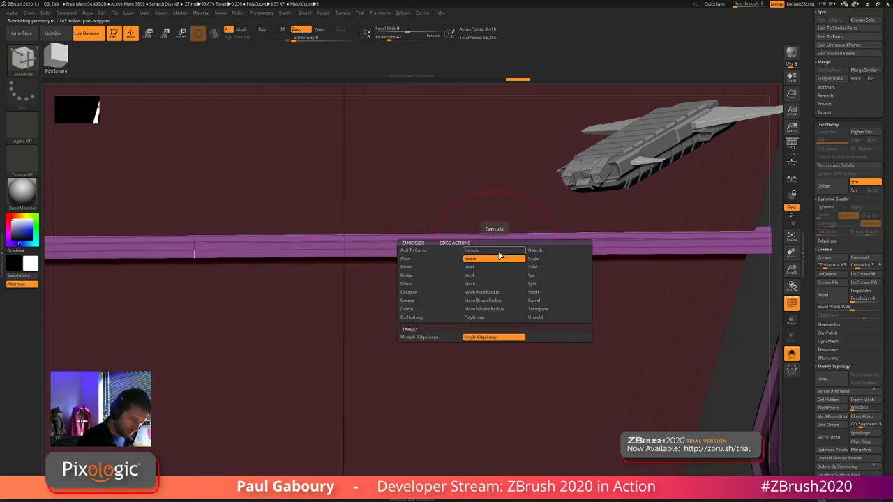
click(407, 300)
click(431, 347)
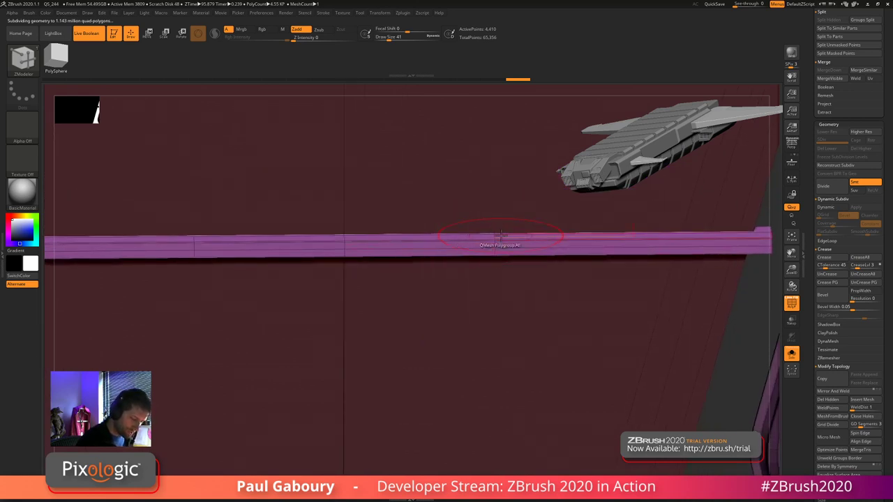
ctrl+right_drag(495, 251, 525, 266)
- Clear the mask and mask the window bar's inserted edge loops with ZModeler's Mask EdgeLoop Complete action
ctrl+drag(495, 392, 510, 406)
ctrl+right_drag(424, 279, 433, 251)
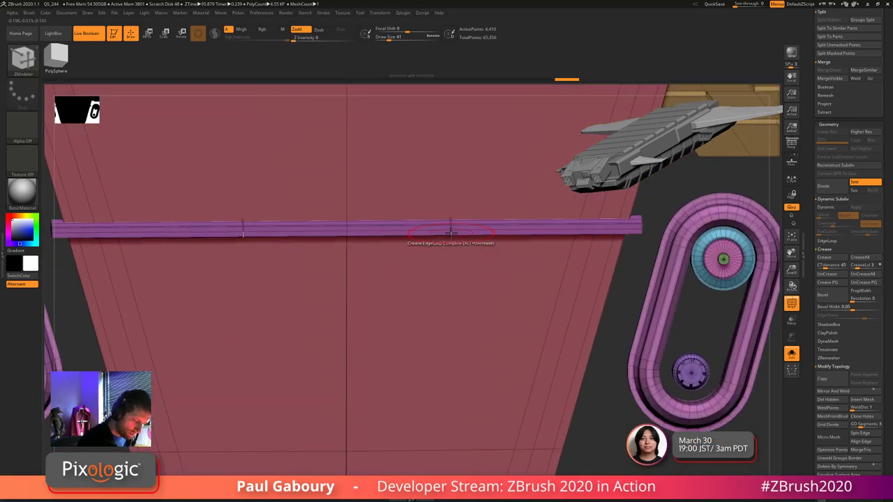
key(space)
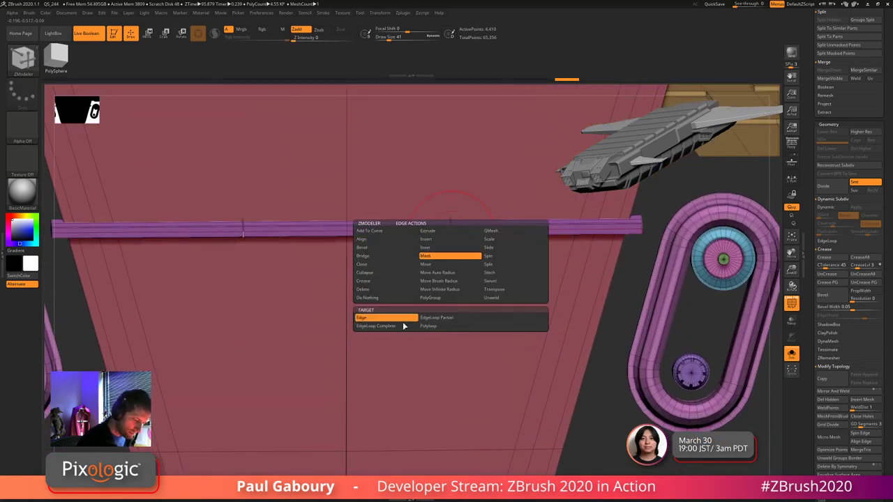
click(451, 226)
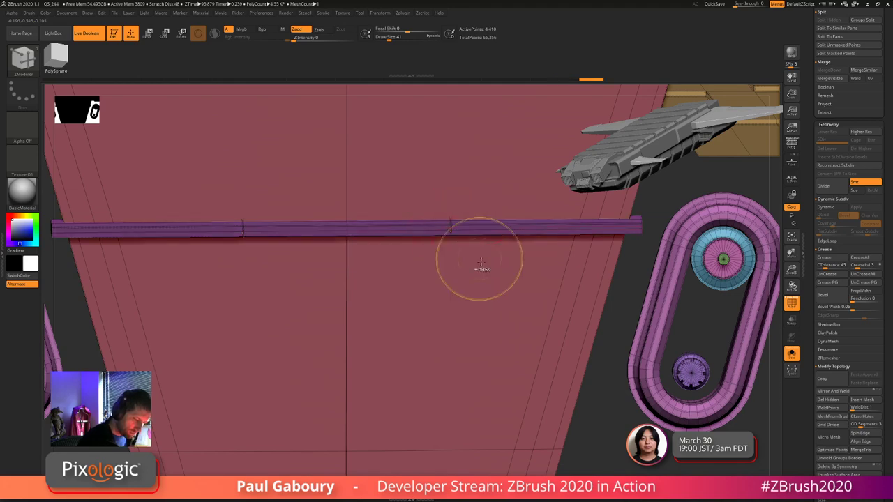
- Invert the mask, show the whole ship without polyframe, and try to move the bar's unmasked loops up along the window
ctrl+right_drag(481, 260, 577, 364)
ctrl+click(511, 382)
drag(576, 362, 548, 343)
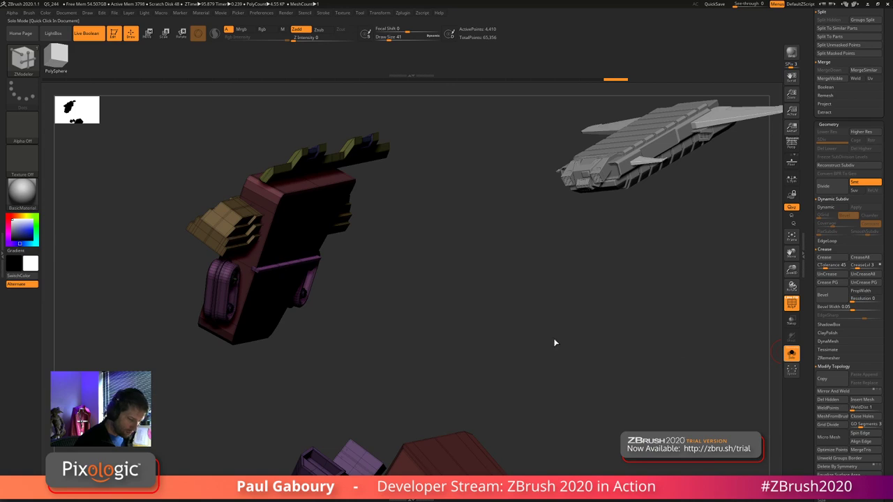
click(555, 343)
right_drag(381, 332, 399, 343)
key(shift+f)
key(w)
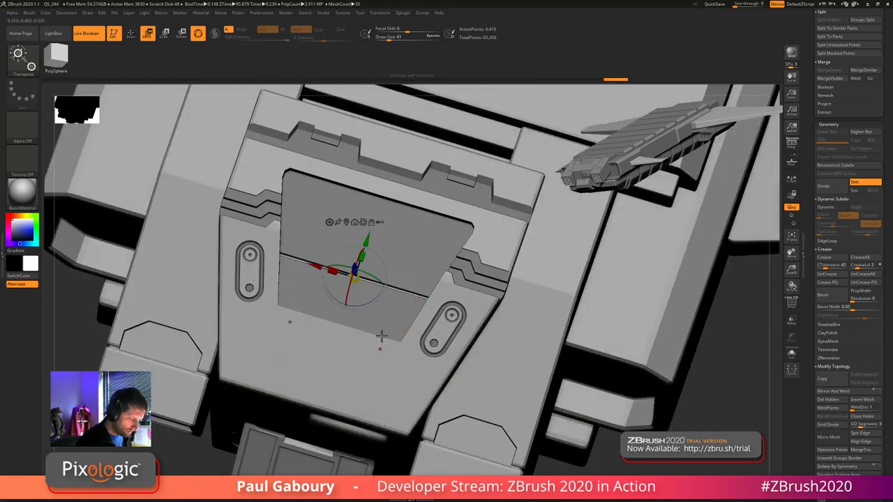
drag(368, 240, 372, 223)
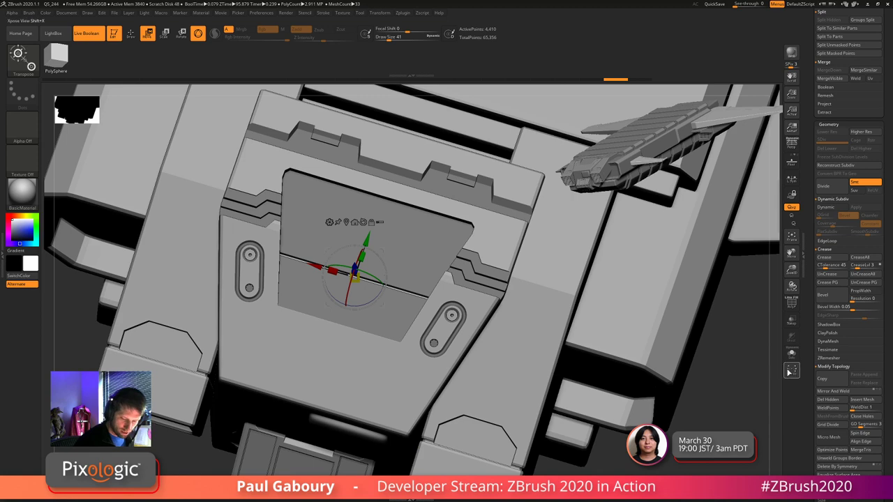
- Isolate the cutting parts with polyframe shown and mask the whole middle section of the window bar with ZModeler
click(791, 354)
drag(437, 364, 373, 367)
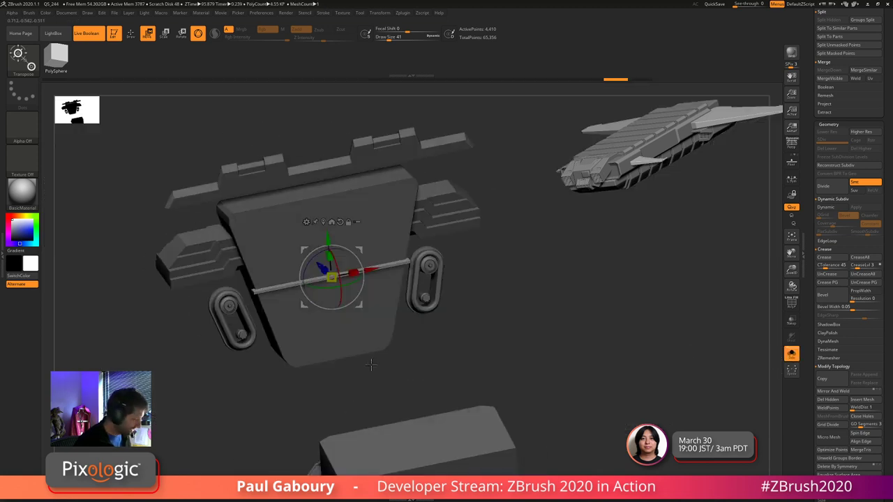
ctrl+right_drag(397, 371, 439, 395)
key(q)
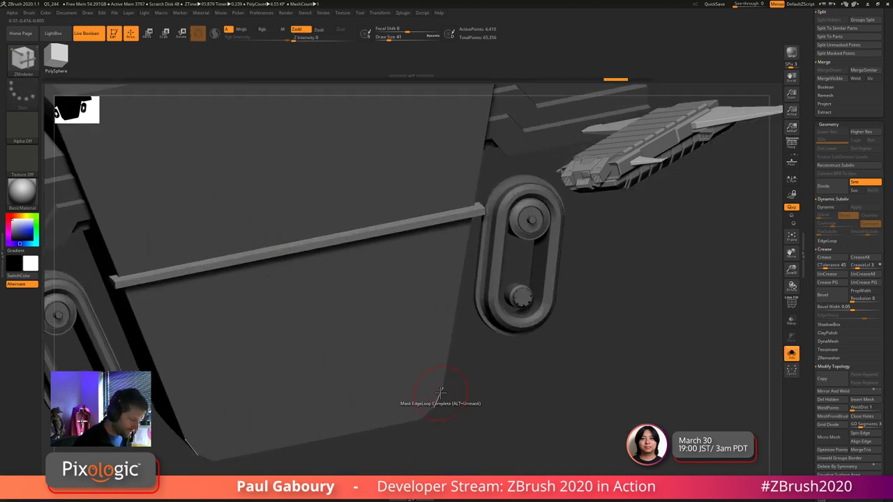
key(shift+f)
ctrl+click(481, 364)
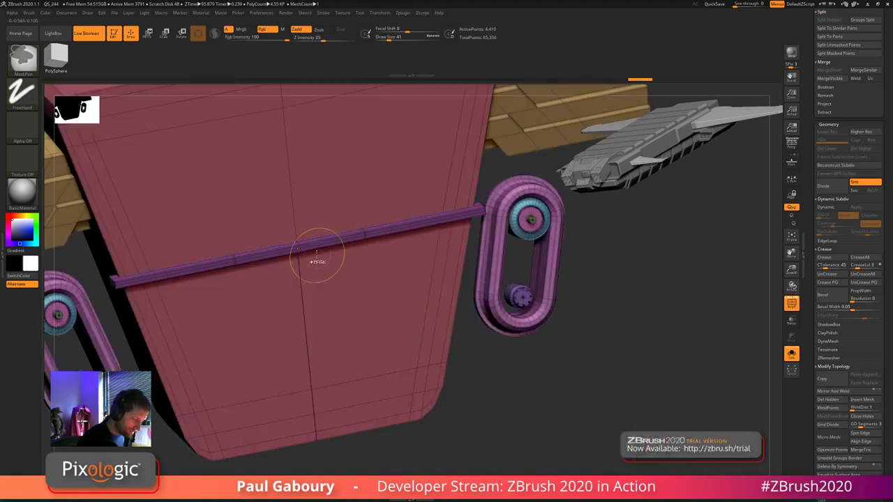
key(b)
key(z)
key(m)
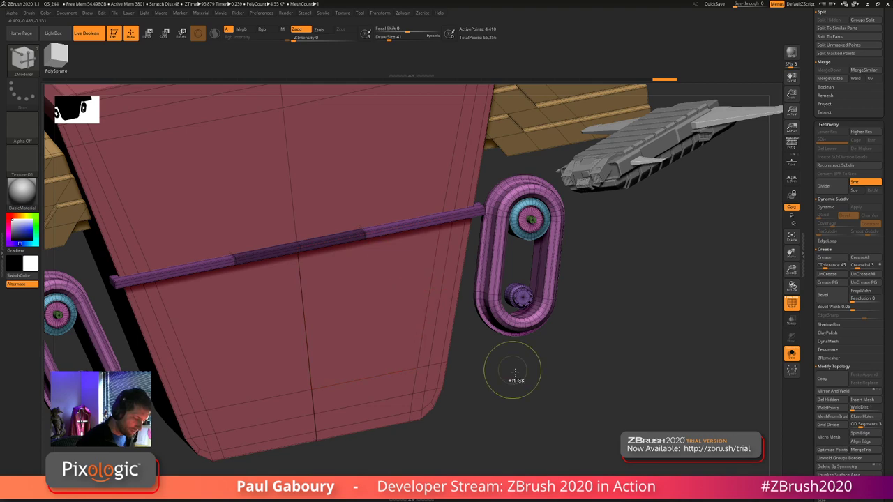
- Invert the mask to free the bar's middle section and show the whole ship again without polyframe
ctrl+right_drag(512, 370, 463, 355)
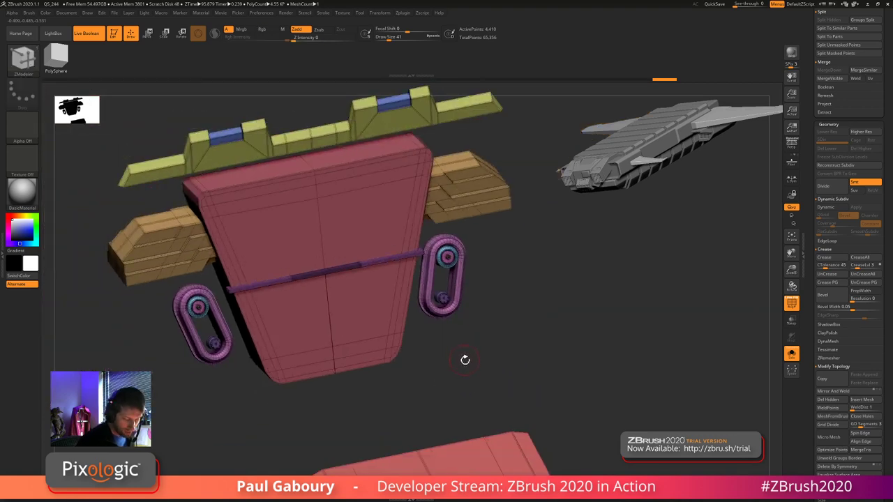
ctrl+click(464, 362)
drag(463, 363, 507, 365)
key(shift+f)
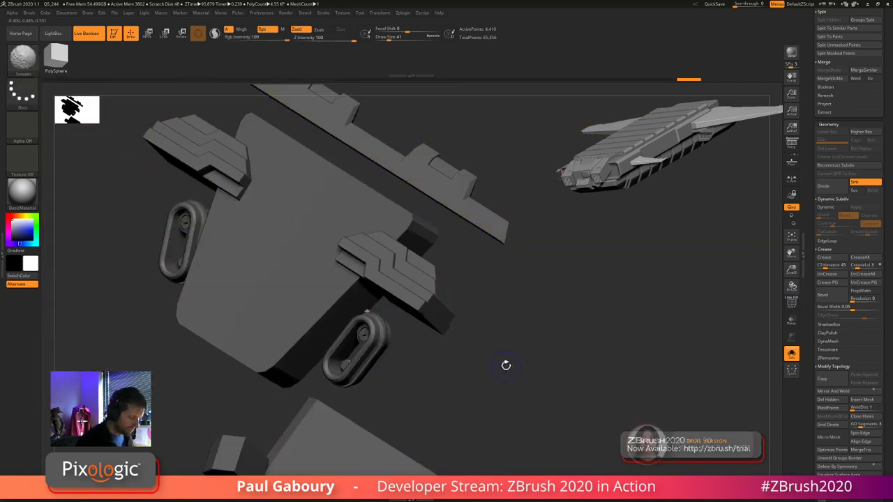
click(441, 304)
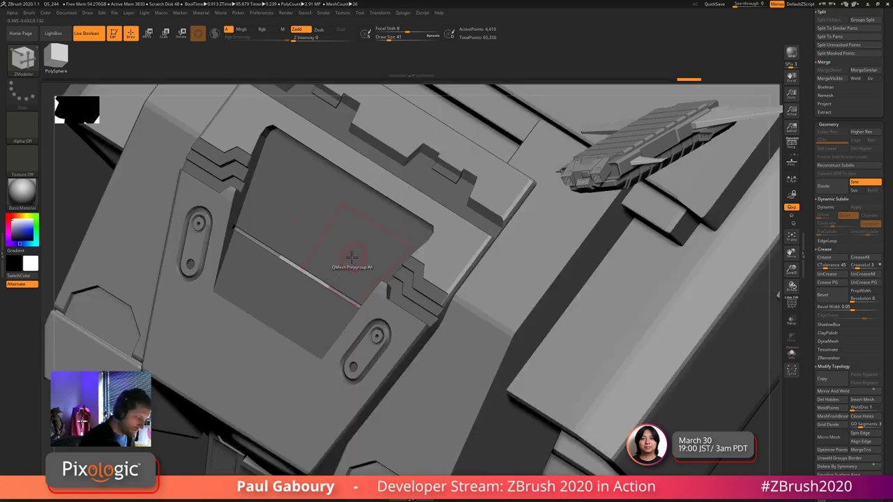
- Move the groove bar's middle section up the cockpit window with the gizmo and clear the mask
key(w)
drag(327, 237, 346, 211)
key(q)
mouse_move(429, 332)
ctrl+right_down()
mouse_move(434, 373)
mouse_move(423, 339)
ctrl+right_up()
ctrl+drag(423, 339, 544, 417)
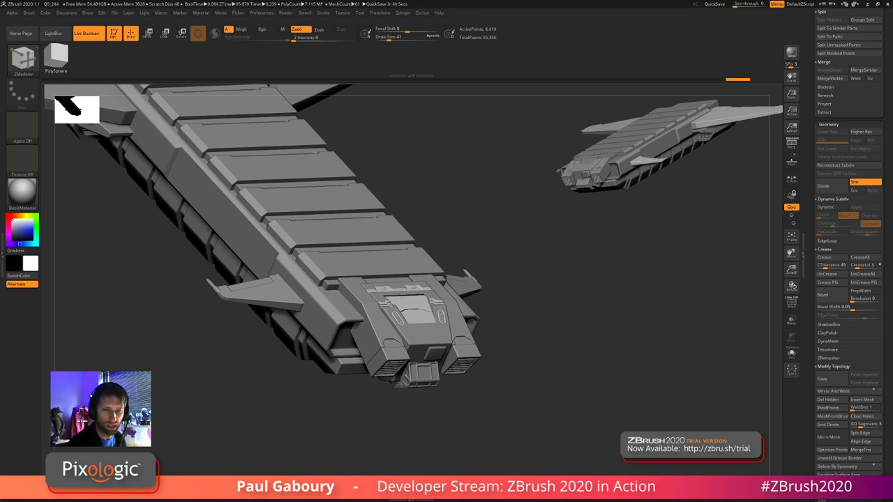
- Switch to the browser's Pinterest page of spaceship references and move its window off the modeling screen
key(alt+Tab)
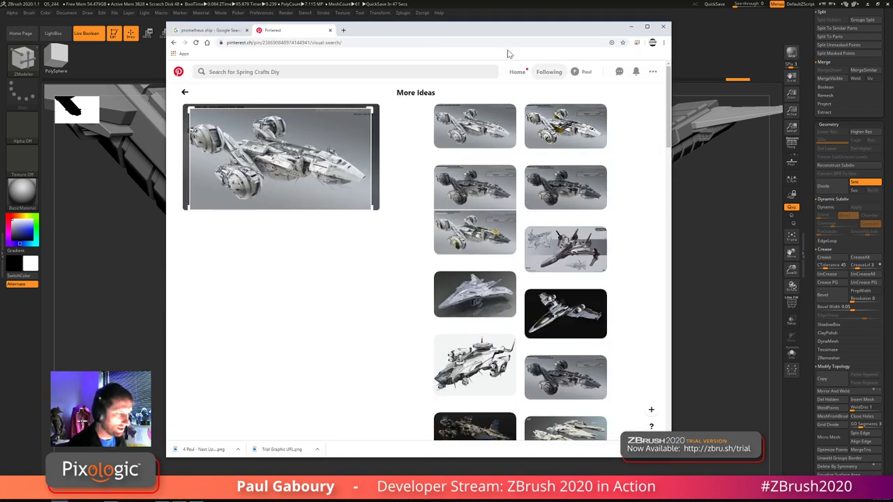
drag(427, 31, 892, 20)
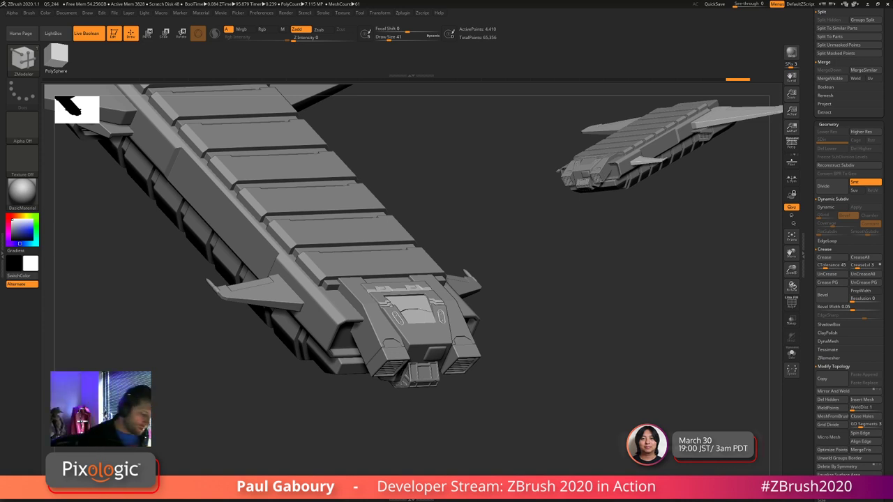
- Load the PM3D_Cube3D_1 tool in place of the ship and activate the move gizmo on it
drag(807, 198, 811, 309)
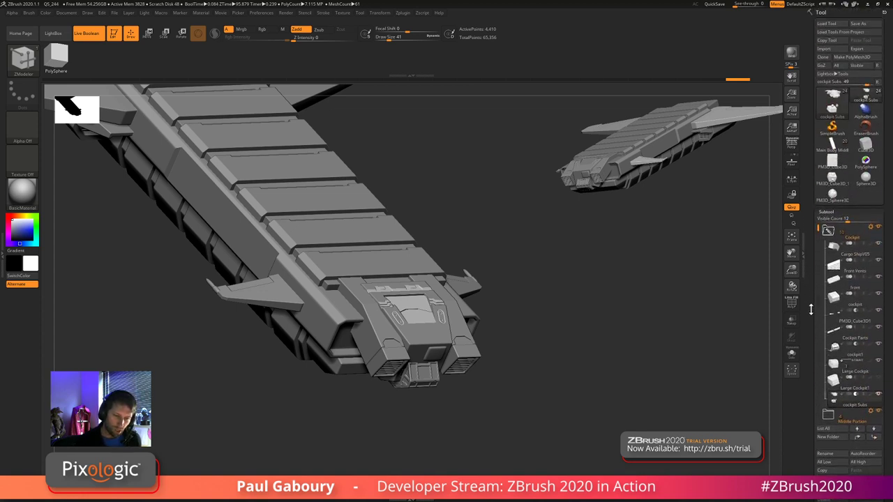
click(837, 181)
key(w)
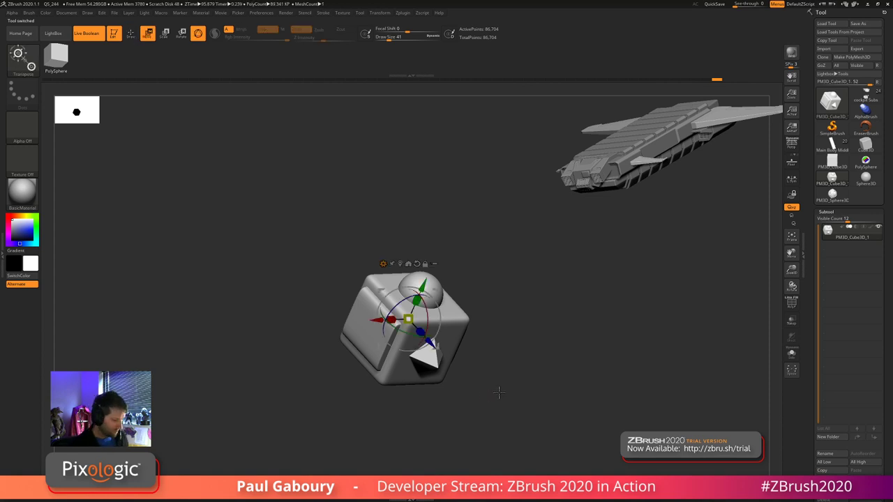
alt+right_drag(499, 393, 524, 386)
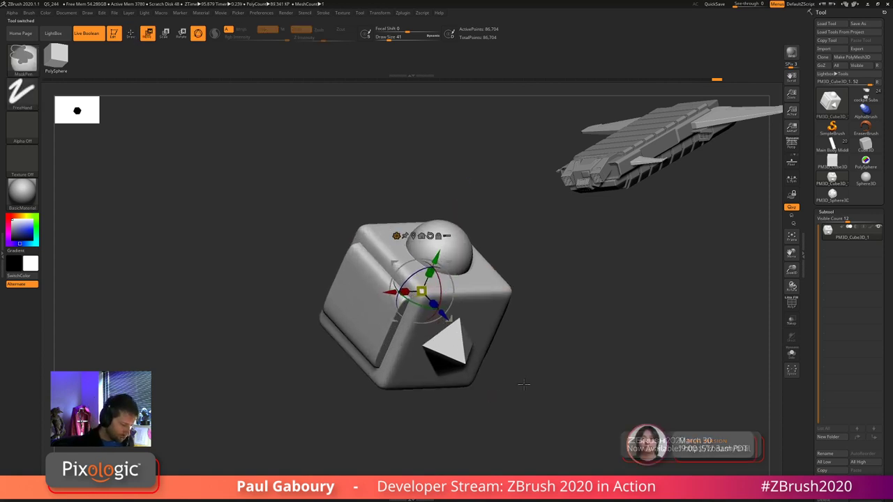
- Apply the Rotate deformer to the cube model and try out its rotation handles
click(396, 235)
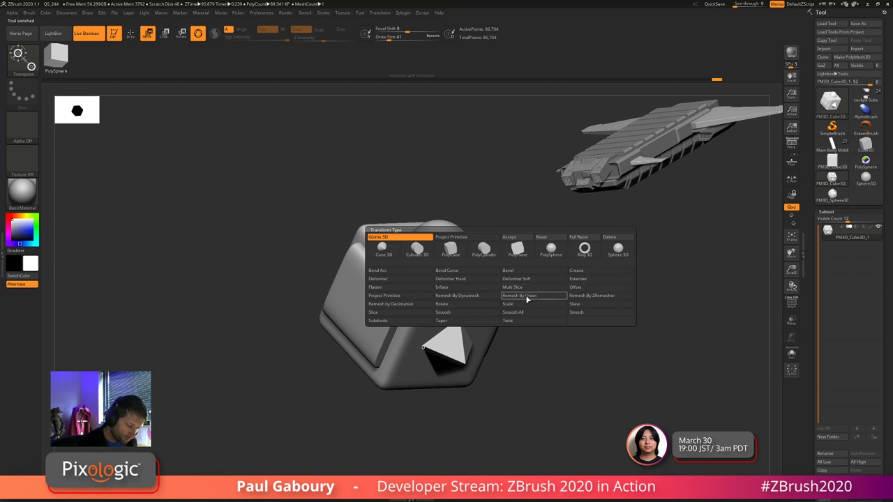
click(474, 306)
right_drag(555, 396, 542, 372)
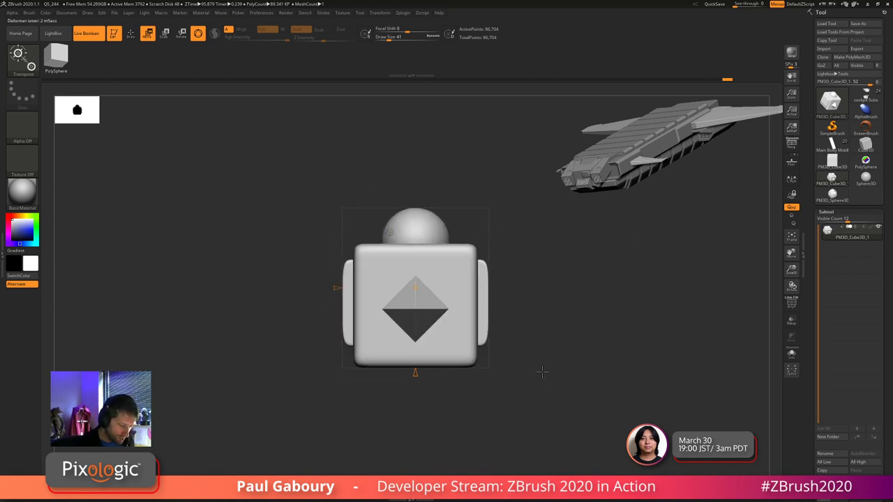
drag(542, 373, 511, 308)
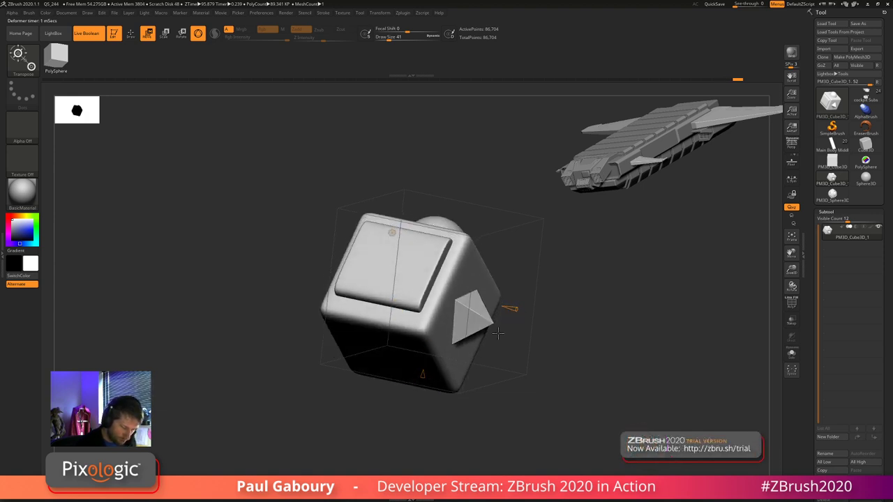
drag(407, 305, 386, 336)
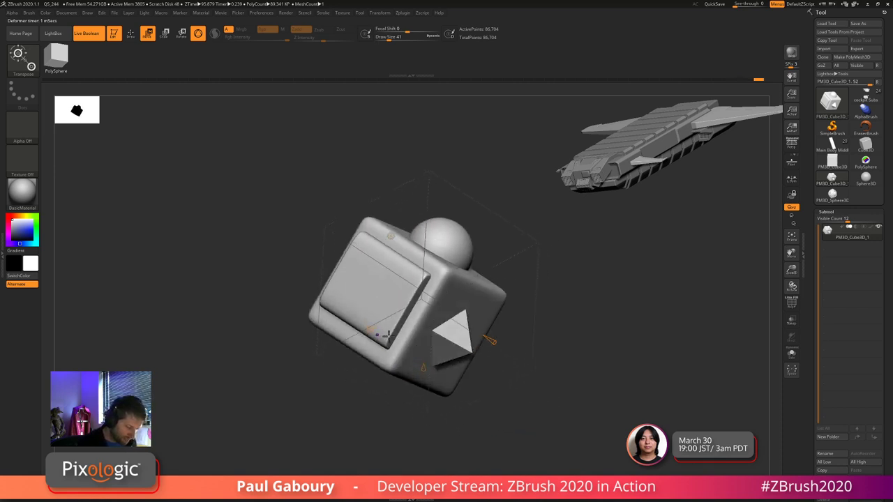
drag(510, 356, 568, 378)
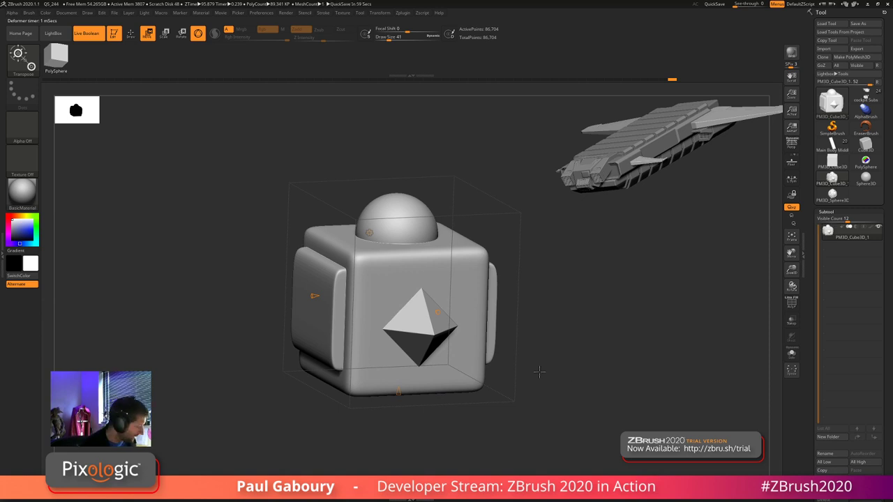
- Switch the cube model's deformer to Scale and try stretching the model with its side handles
click(370, 233)
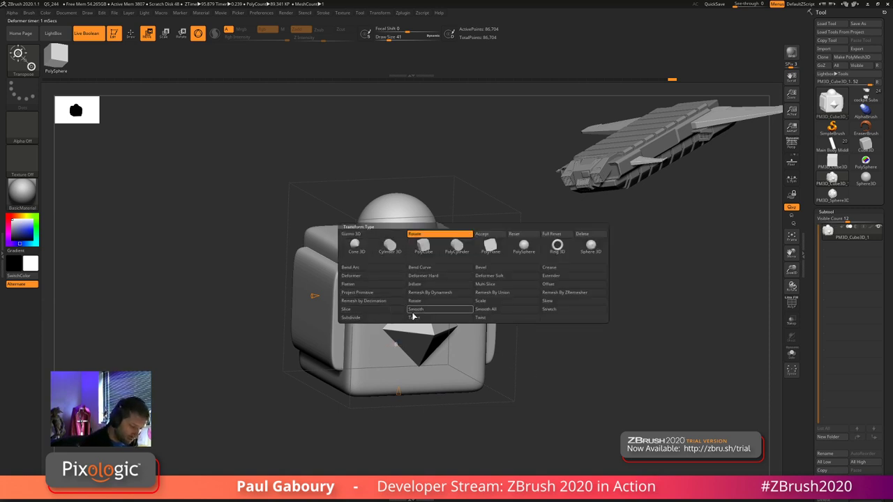
click(504, 302)
drag(596, 354, 628, 358)
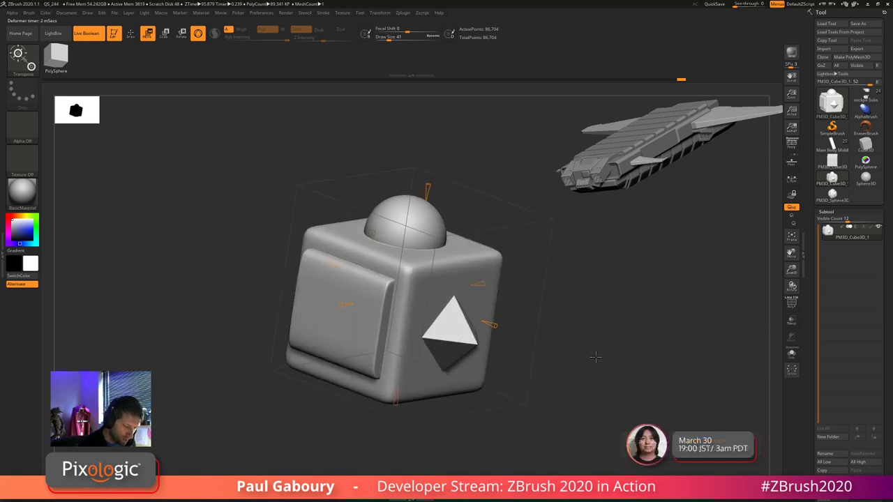
mouse_move(497, 329)
mouse_down()
mouse_move(579, 370)
mouse_move(635, 380)
mouse_move(638, 391)
mouse_move(634, 378)
mouse_move(489, 328)
mouse_up()
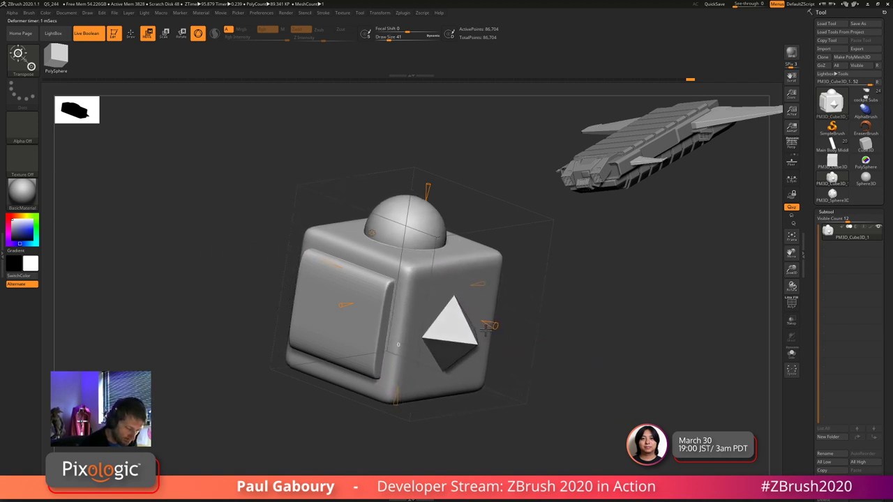
ctrl+right_drag(576, 412, 401, 306)
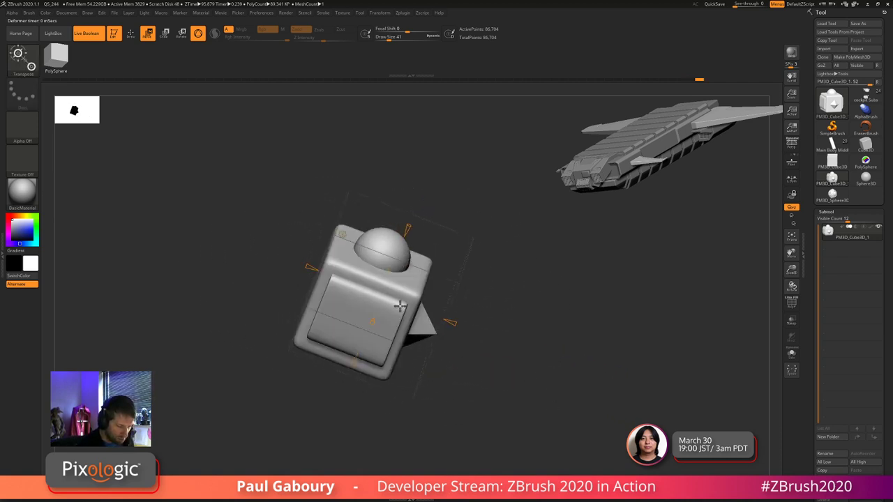
right_drag(498, 408, 497, 396)
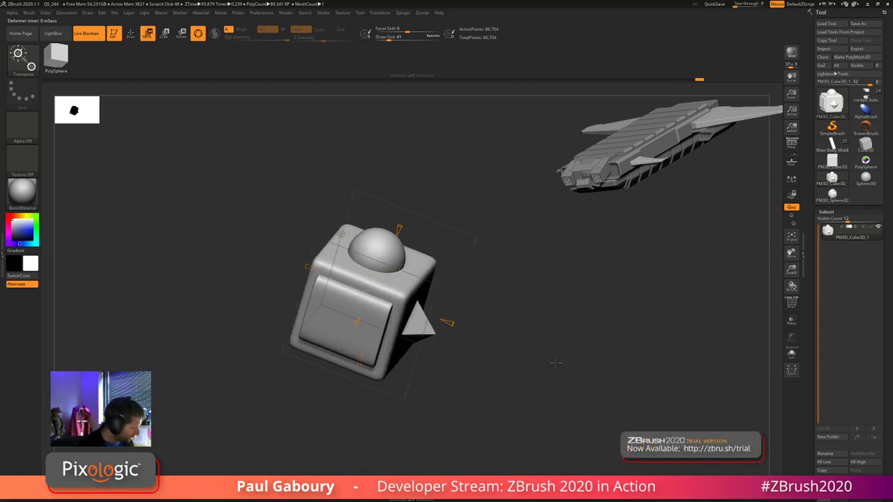
- Return to the move gizmo, try transforming the cube model with it, and undo that transformation
key(w)
mouse_move(389, 299)
mouse_down()
mouse_move(571, 373)
mouse_move(541, 353)
mouse_move(575, 399)
mouse_move(434, 366)
mouse_move(513, 412)
mouse_up()
key(ctrl+z)
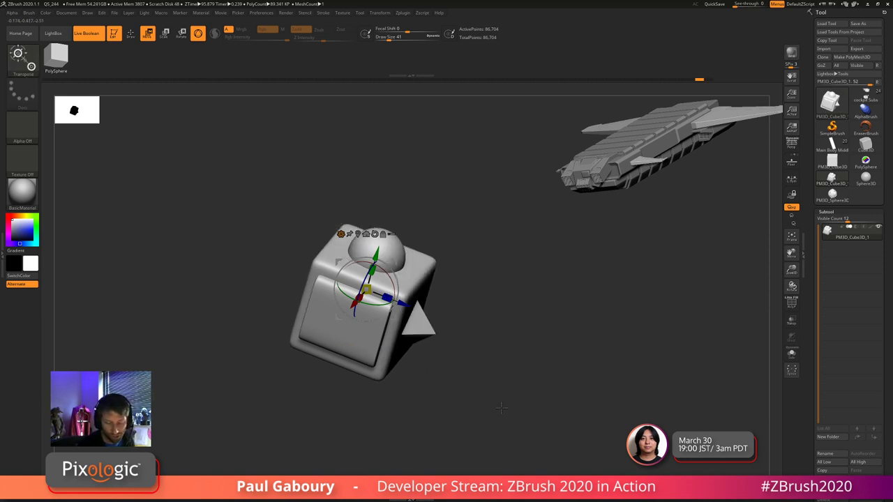
- Apply the Scale deformer to the cube model and try out its handles from several sides
click(341, 234)
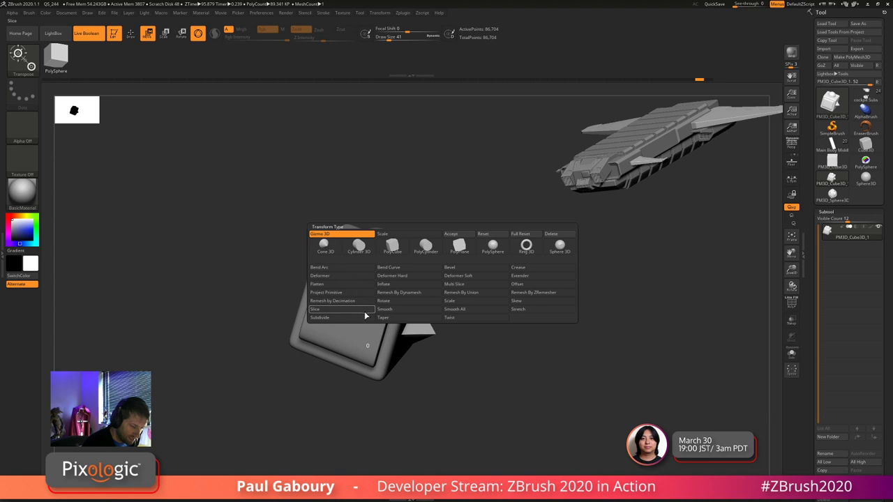
click(489, 304)
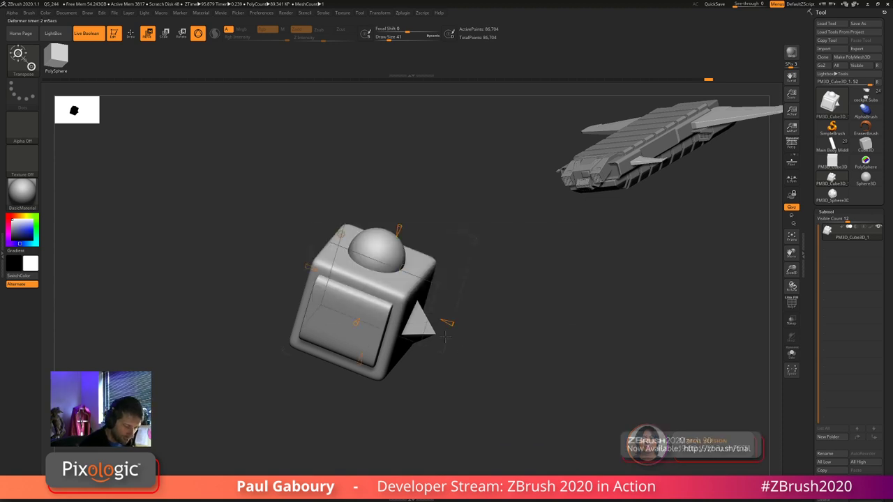
mouse_move(445, 336)
mouse_down()
mouse_move(531, 403)
mouse_move(432, 333)
mouse_up()
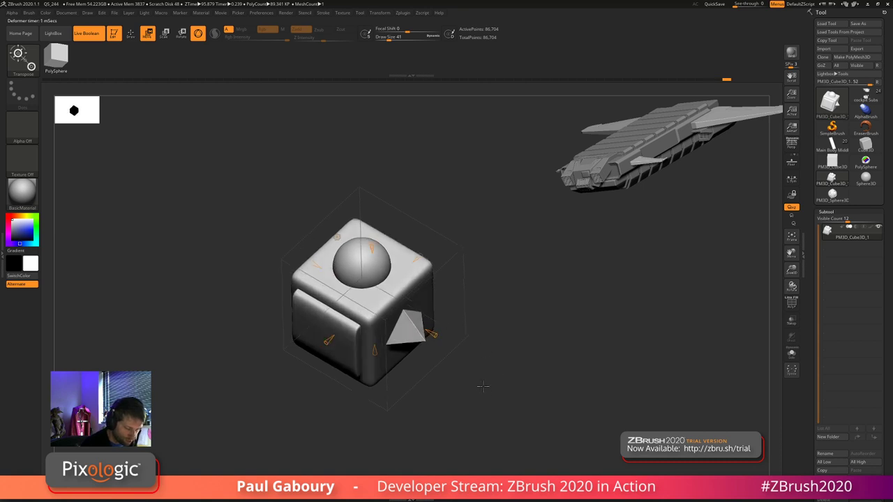
drag(483, 386, 481, 377)
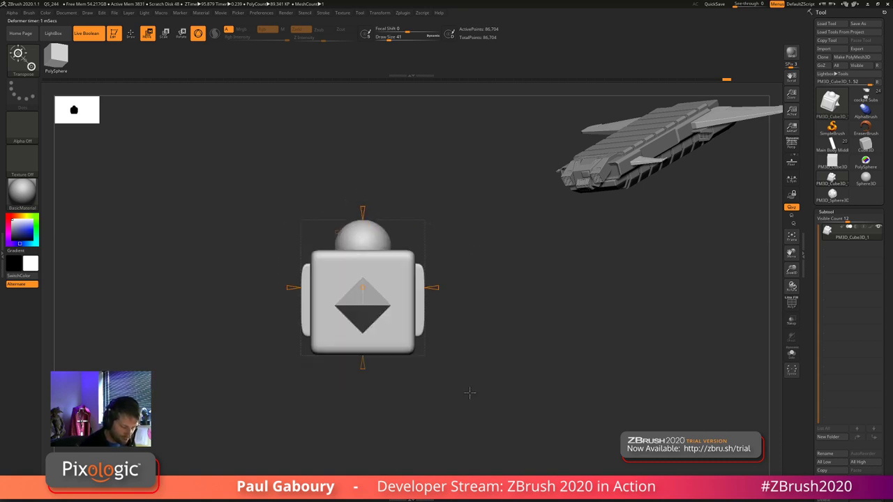
ctrl+drag(464, 415, 258, 299)
drag(228, 324, 489, 364)
drag(438, 311, 458, 318)
mouse_move(461, 395)
mouse_down()
mouse_move(485, 372)
mouse_move(456, 422)
mouse_move(498, 407)
mouse_move(491, 394)
mouse_up()
key(ctrl)
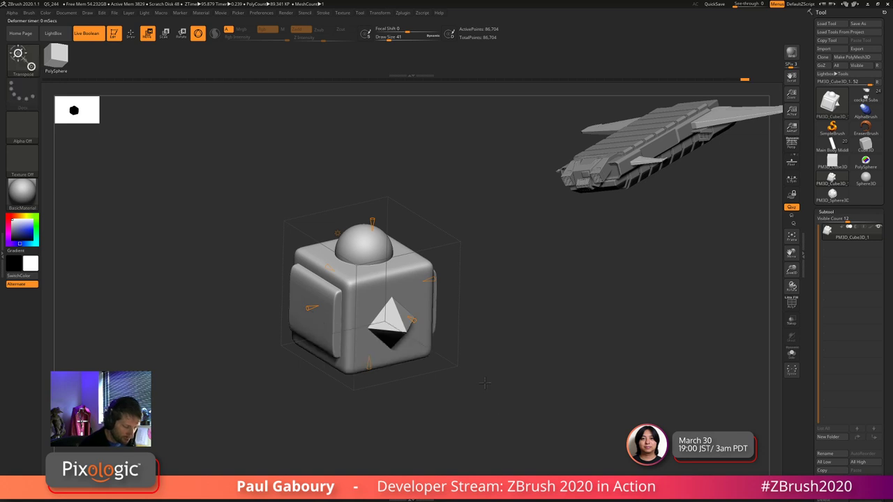
- Switch the cube model's deformer to Skew, try skewing the model, and undo the skew
click(337, 234)
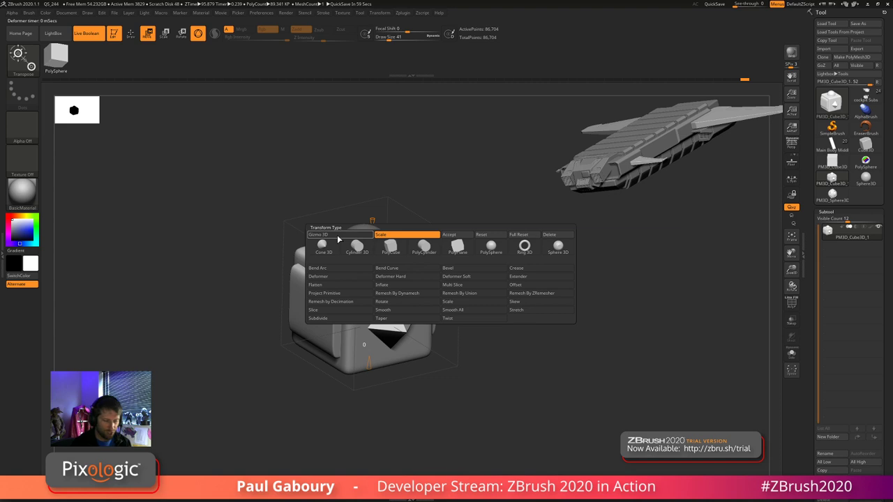
click(525, 301)
drag(408, 306, 409, 373)
key(ctrl+z)
- Switch the cube model's deformer to Extender, lengthen the model sideways, and adjust the Y Symmetry handle
click(338, 233)
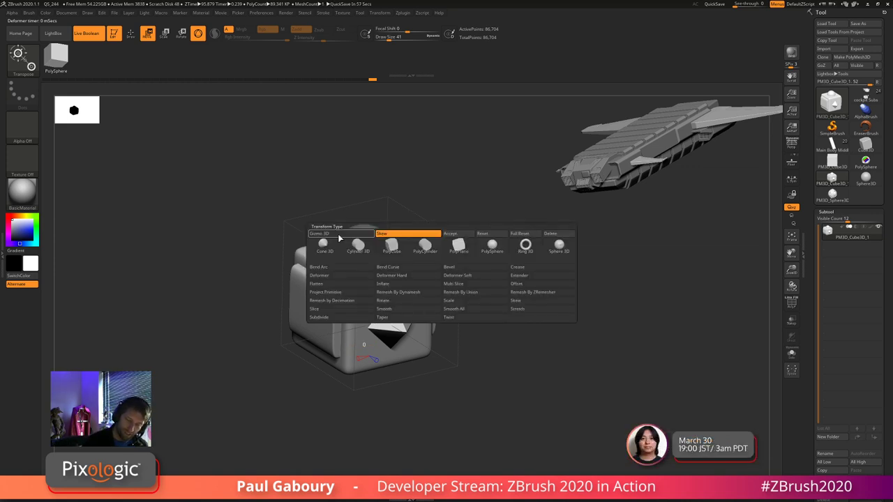
click(519, 276)
drag(435, 279, 452, 279)
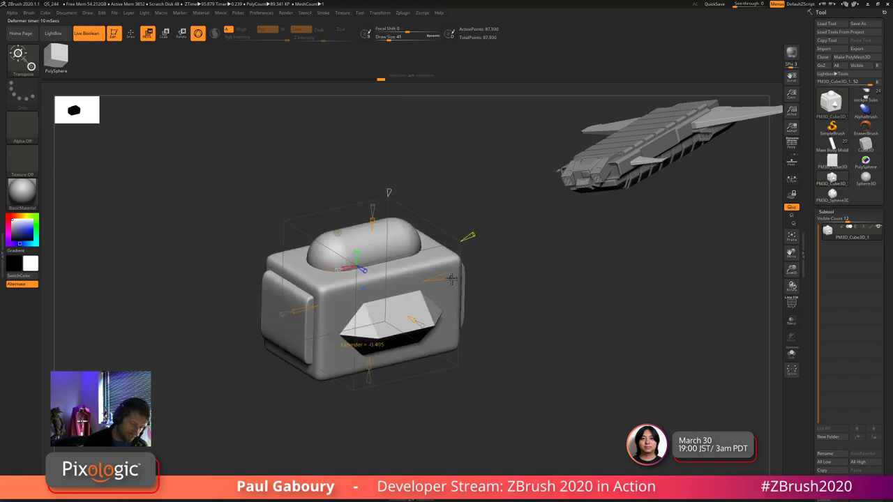
drag(493, 392, 502, 395)
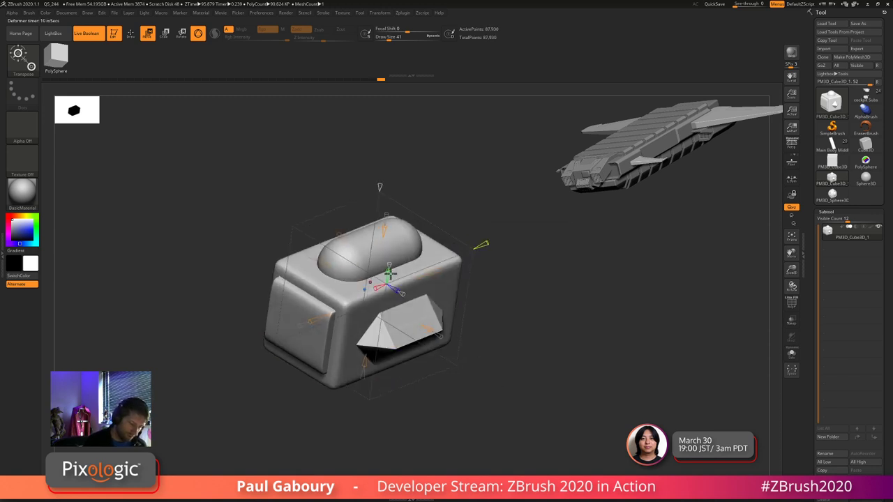
drag(390, 273, 398, 255)
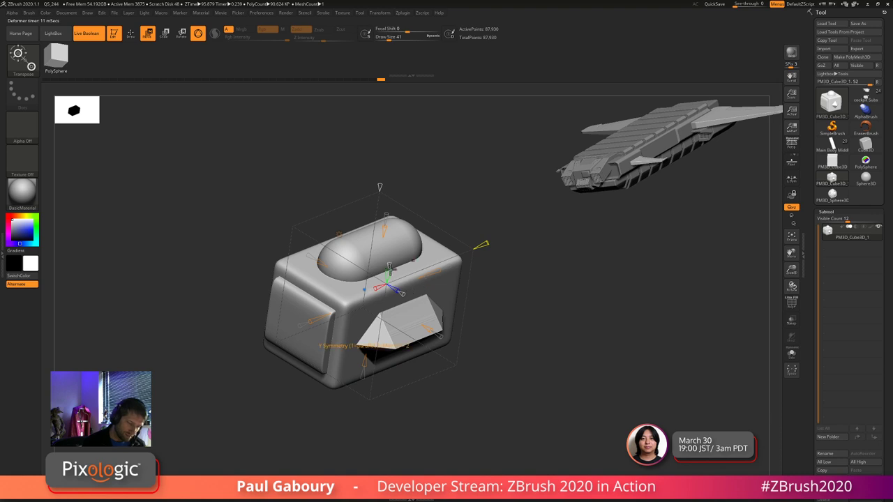
key(shift+f)
key(shift+f)
- Extend the cube model vertically with the Extender handles, and undo the extension of the model
drag(478, 244, 494, 321)
drag(360, 227, 357, 206)
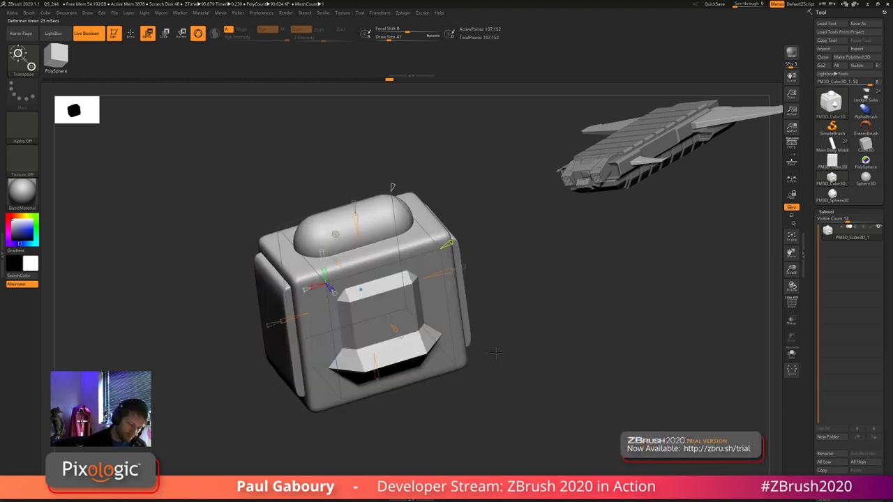
drag(496, 354, 536, 369)
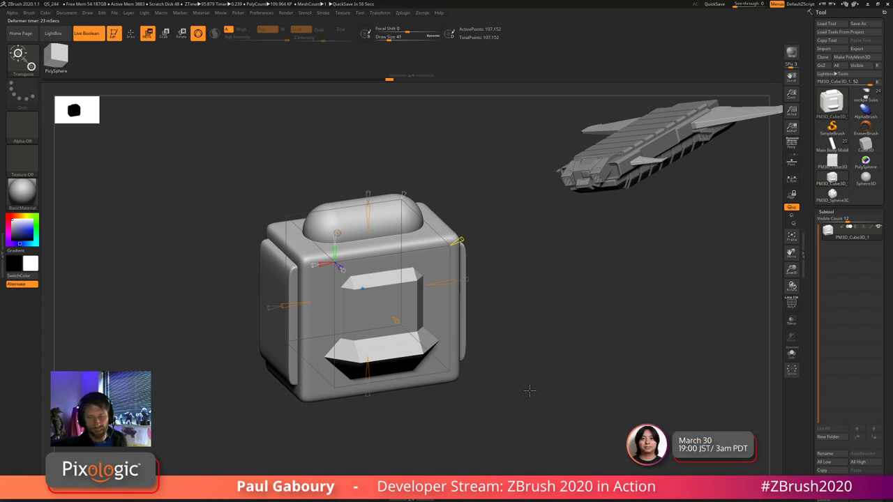
key(ctrl)
key(ctrl+z)
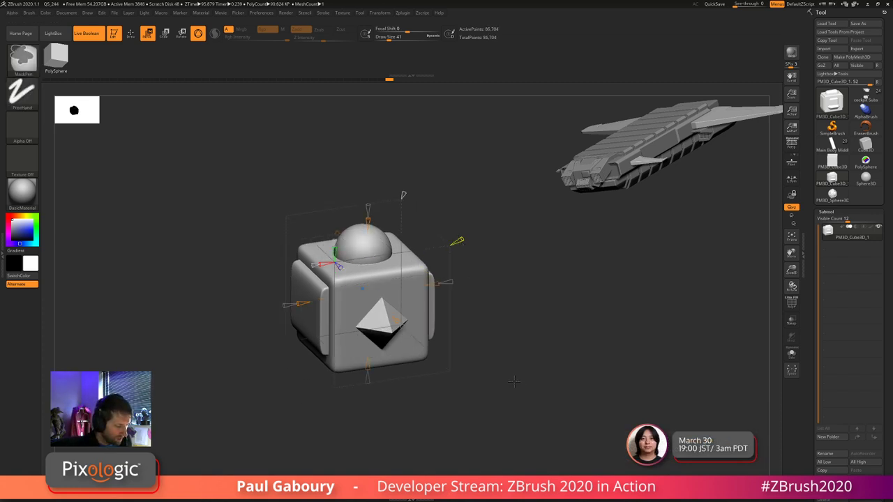
- Switch the deformer to Remesh By Dynamesh and remesh the cube model at a higher resolution
right_drag(383, 291, 424, 325)
click(386, 223)
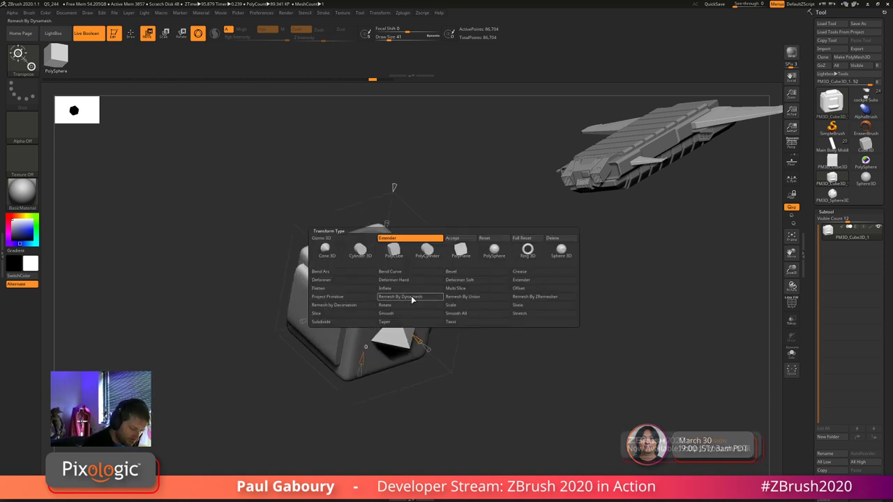
click(412, 297)
drag(490, 317, 588, 312)
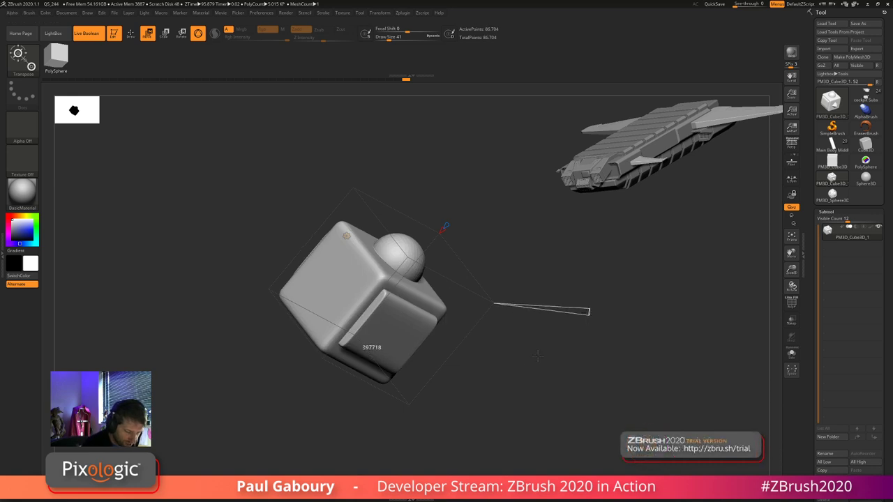
drag(537, 359, 512, 356)
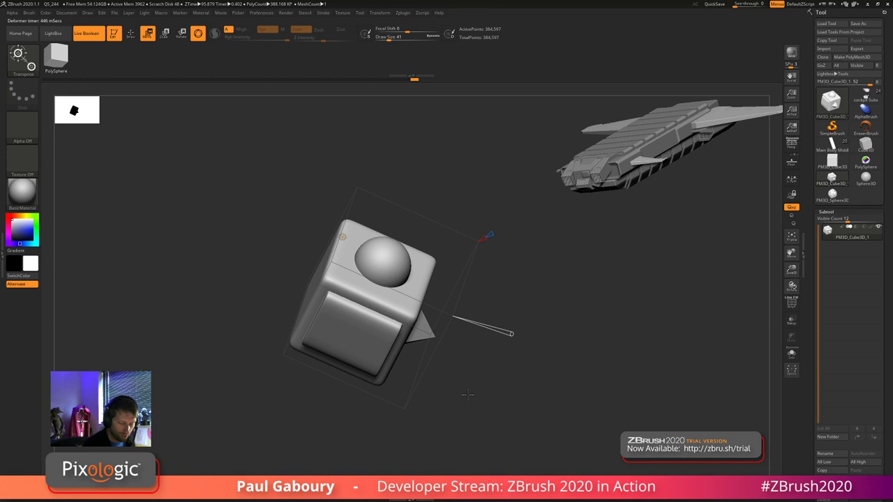
- Switch to Remesh By ZRemesher, remesh the cube model with a target polygons count of 4667, and undo the remesh
click(343, 237)
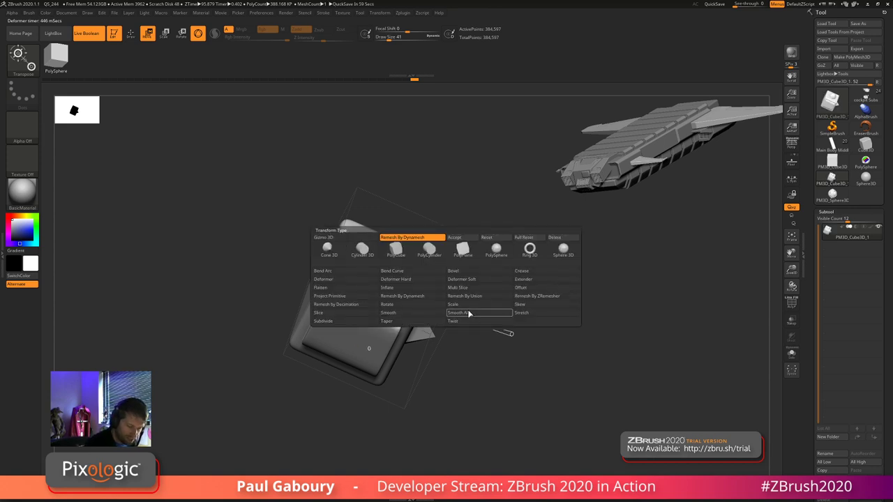
click(534, 297)
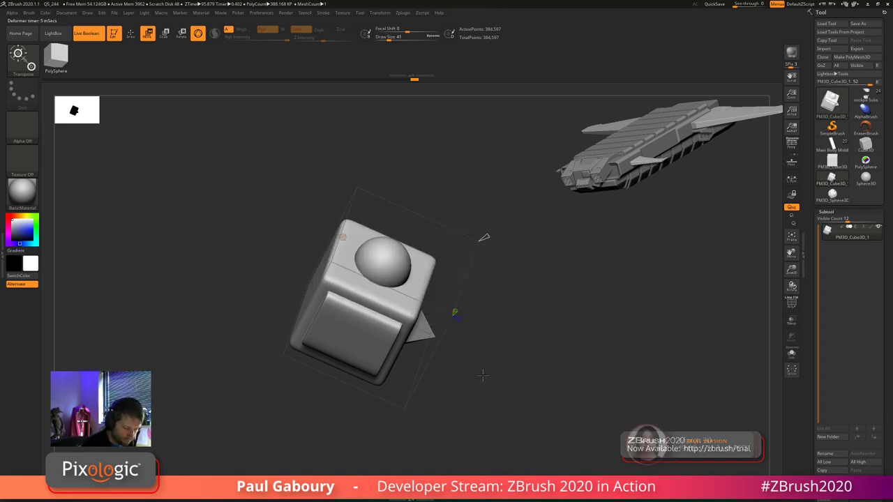
drag(486, 236, 494, 230)
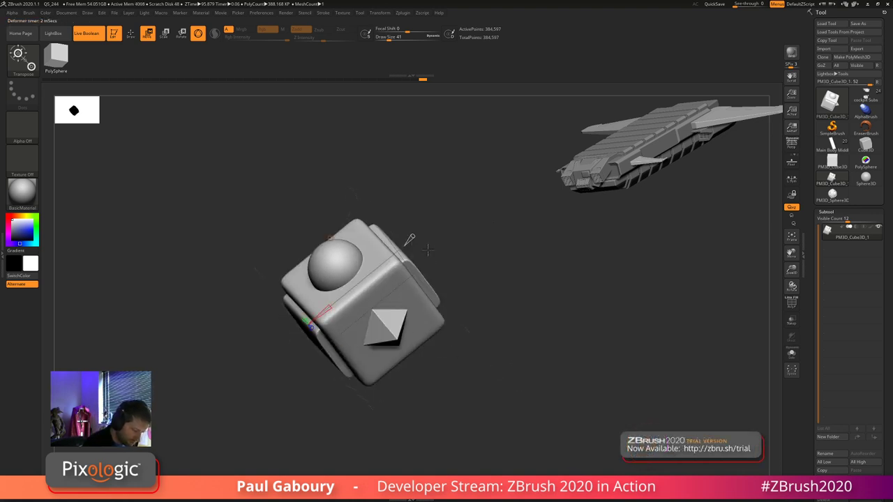
drag(361, 288, 522, 221)
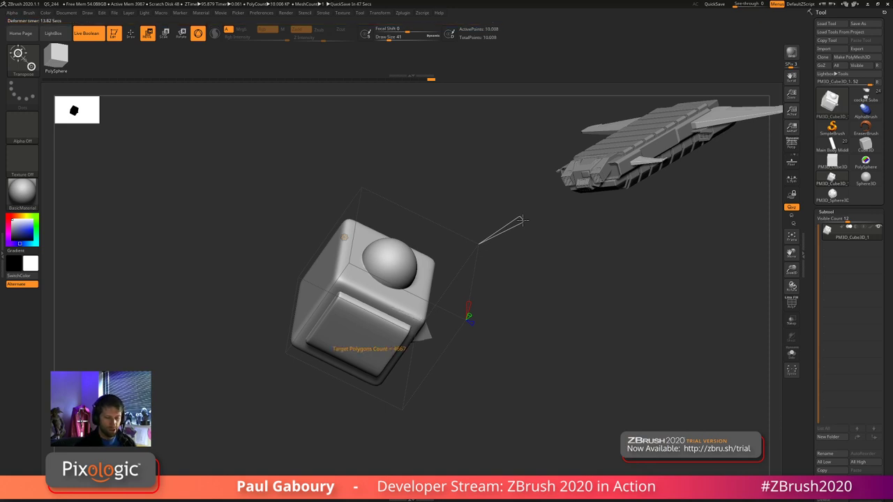
drag(549, 410, 512, 391)
key(ctrl+z)
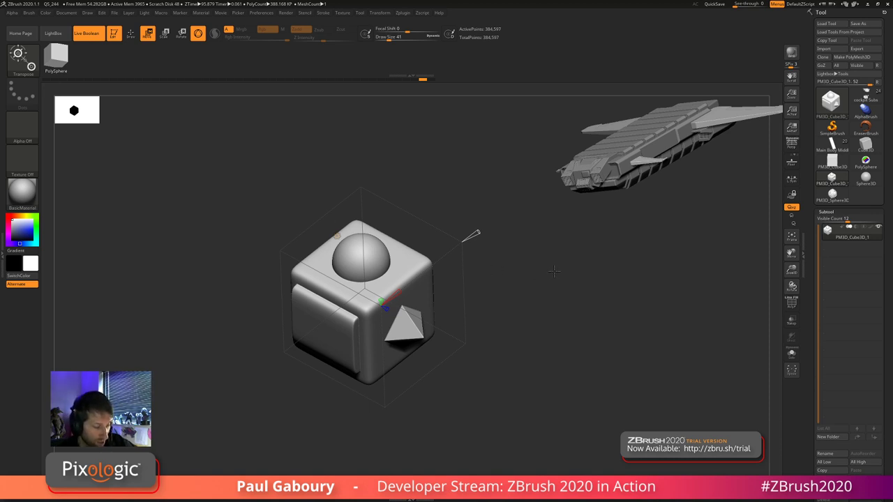
- Show the DynaMesh settings in the cube model's geometry options, with the Dynamic Subdiv and Crease settings collapsed
click(828, 211)
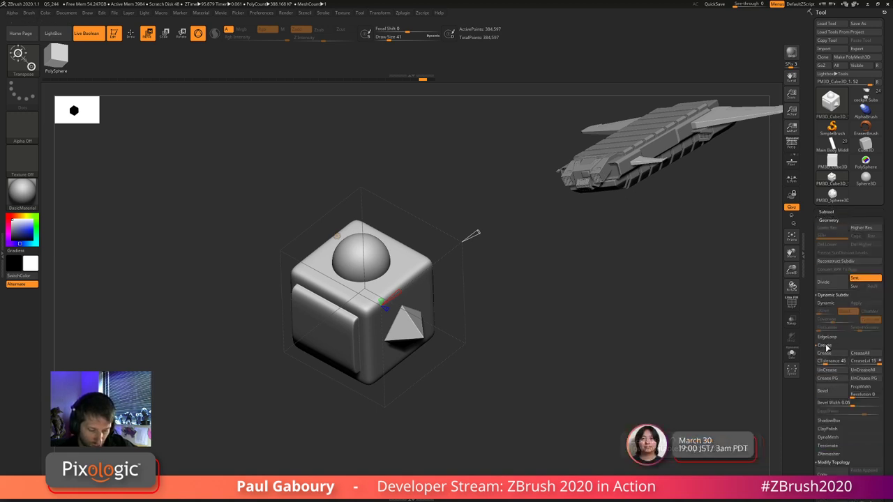
click(835, 295)
click(831, 312)
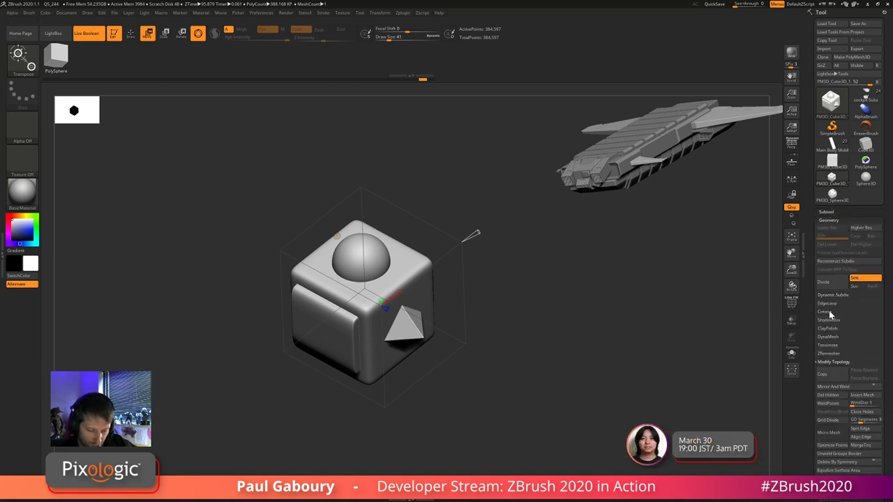
click(828, 337)
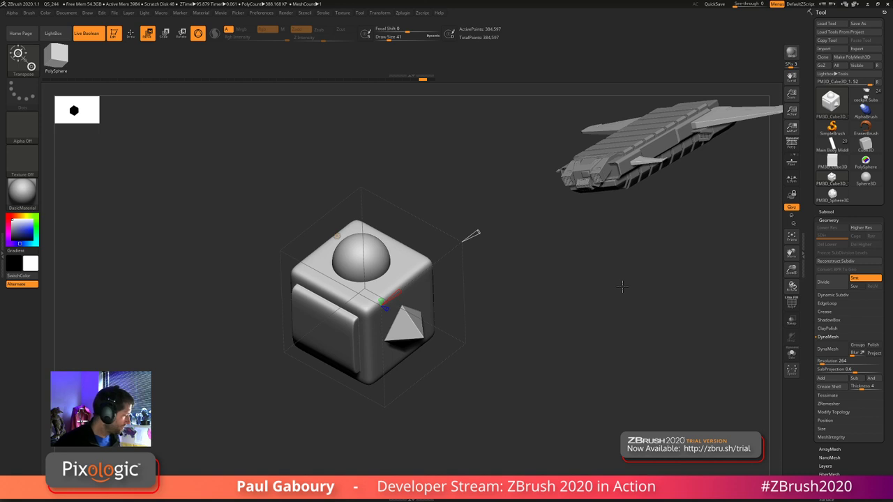
- Return to the move gizmo and step the undo history back to the cube with only the sphere on top
drag(544, 398, 542, 388)
key(w)
key(ctrl+z)
key(ctrl+z)
key(ctrl+z)
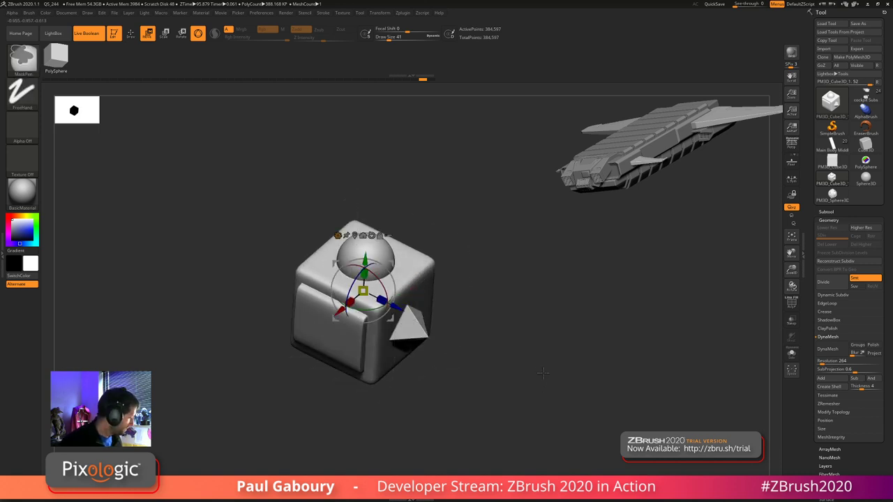
key(ctrl+z)
key(ctrl+z)
key(ctrl+z)
key(ctrl+z)
key(ctrl+z)
key(ctrl+z)
key(ctrl+z)
key(ctrl+z)
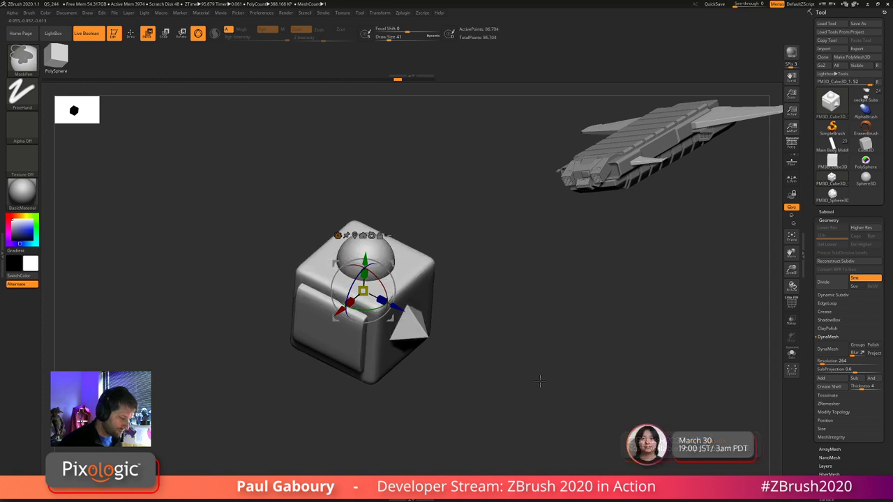
mouse_move(359, 81)
mouse_down()
mouse_move(156, 96)
mouse_move(173, 95)
mouse_up()
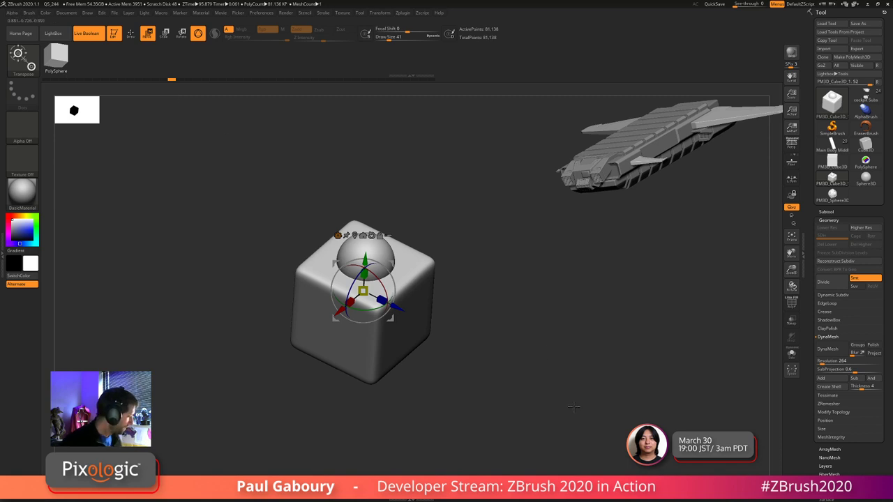
- Apply the Project Primitive deformer to the cube model, accepting the removal of the newer undo history entries
alt+drag(574, 404, 606, 419)
click(370, 250)
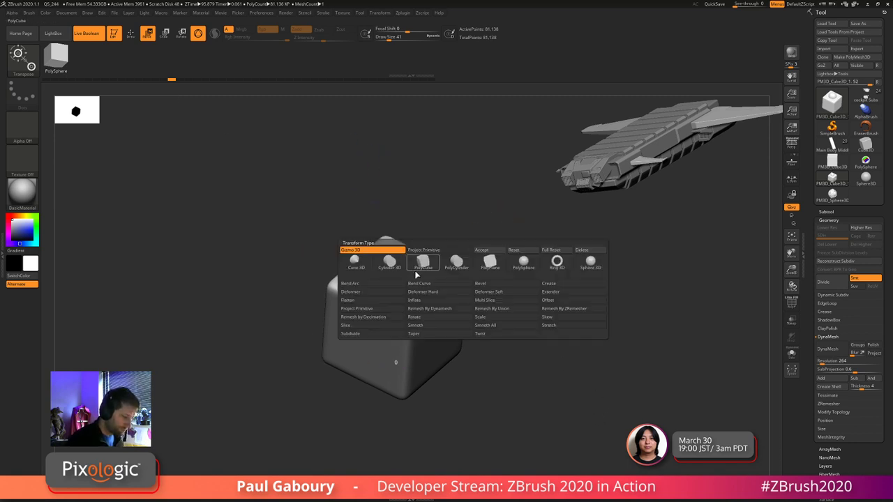
click(541, 262)
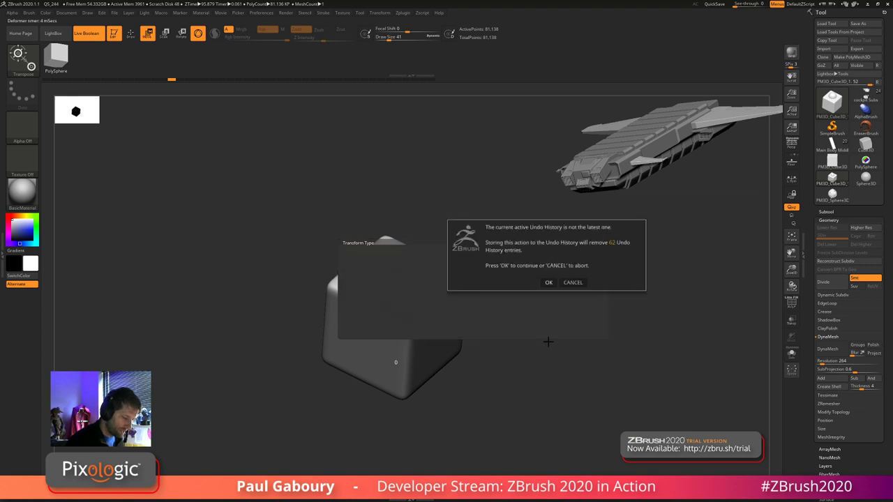
click(548, 283)
alt+drag(518, 359, 522, 331)
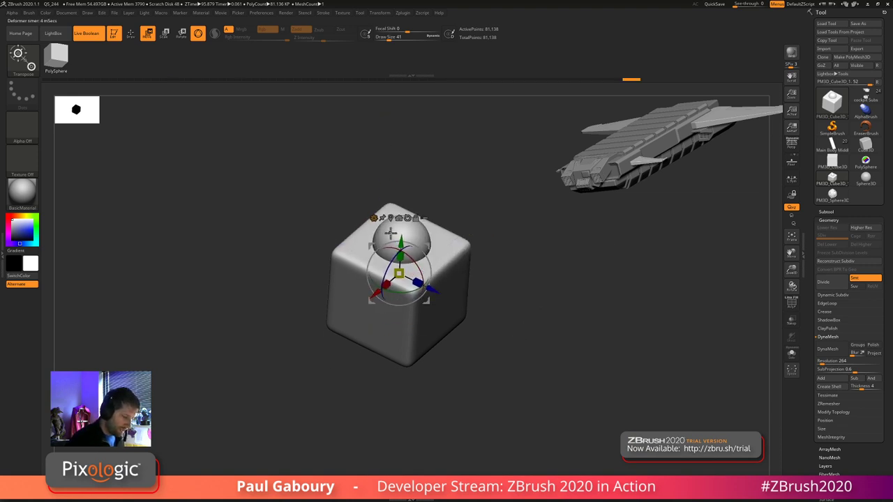
drag(437, 293, 481, 305)
key(ctrl+z)
click(374, 218)
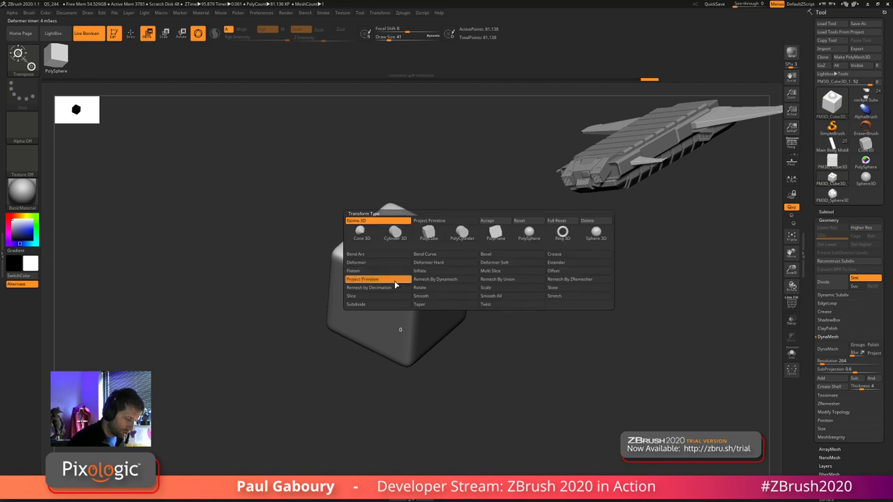
click(395, 281)
ctrl+right_drag(432, 291, 460, 305)
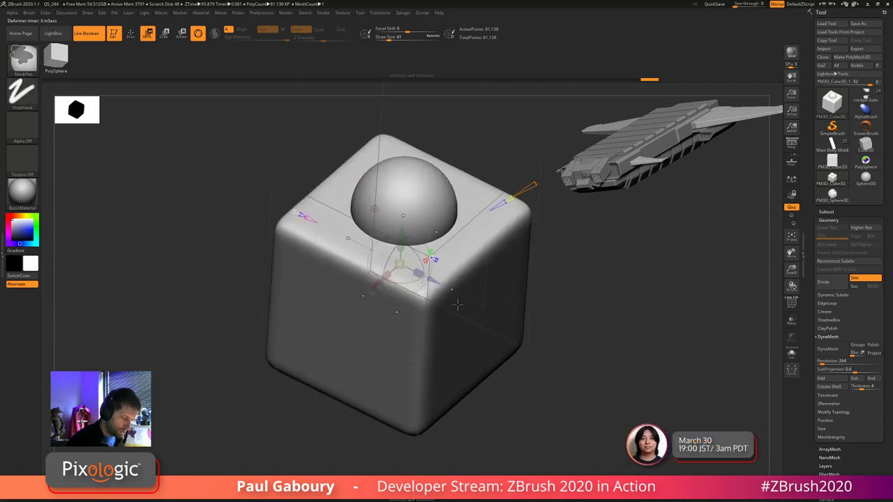
- Move the projected sphere primitive outward through the cube's side face along the gizmo's Z axis
drag(434, 284, 498, 314)
ctrl+right_drag(520, 327, 540, 328)
mouse_move(442, 264)
mouse_down()
mouse_move(445, 235)
mouse_move(444, 253)
mouse_up()
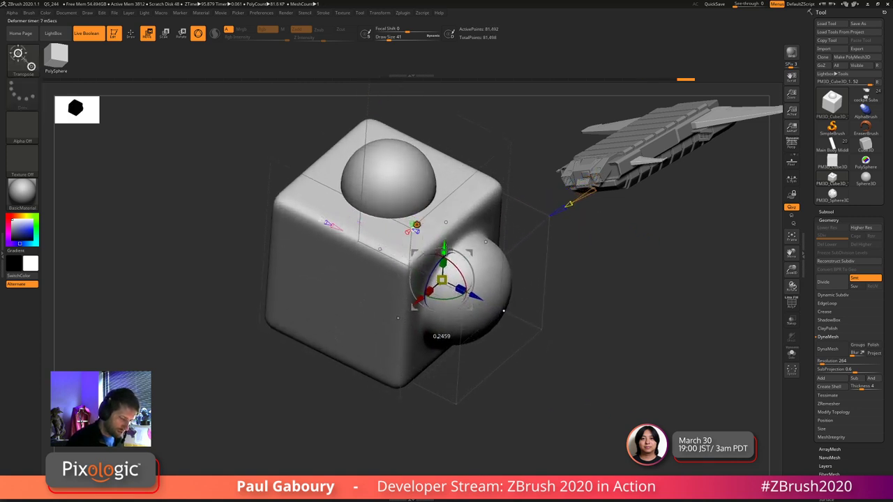
right_drag(606, 364, 579, 321)
drag(579, 321, 568, 345)
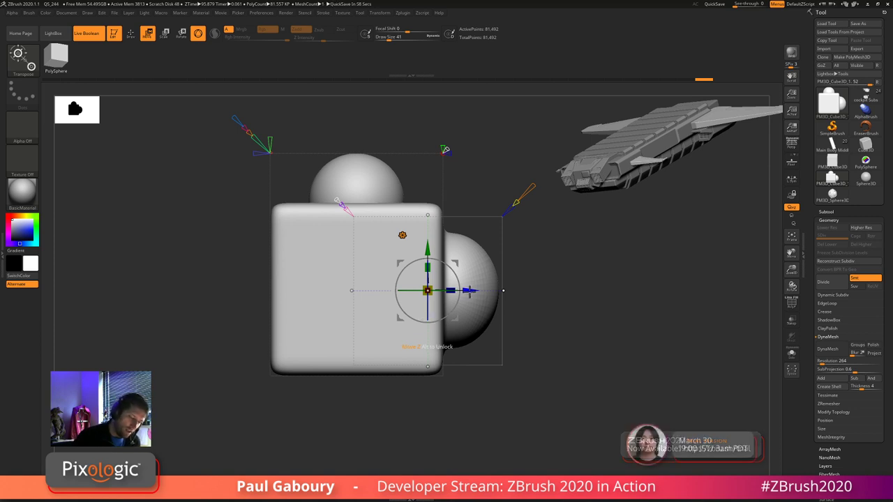
drag(470, 290, 487, 291)
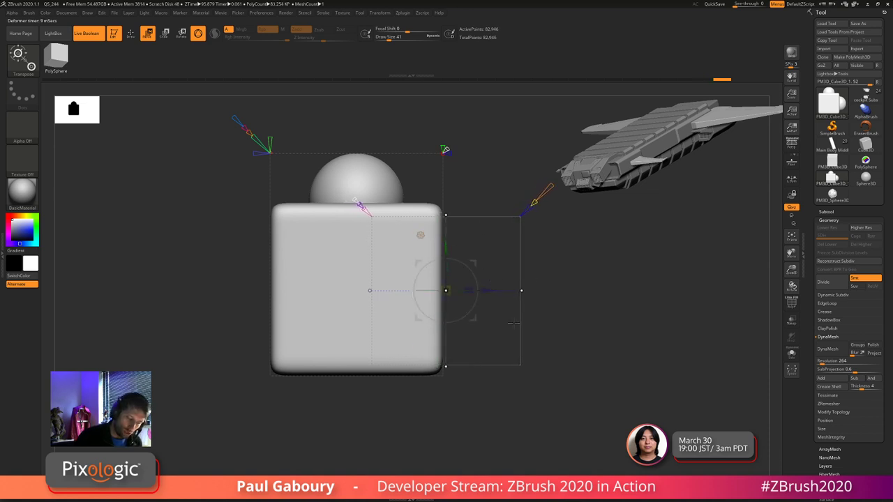
- Move the projected sphere primitive farther outward from the cube's side face along the gizmo's Z axis, and return to draw mode
drag(597, 343, 574, 395)
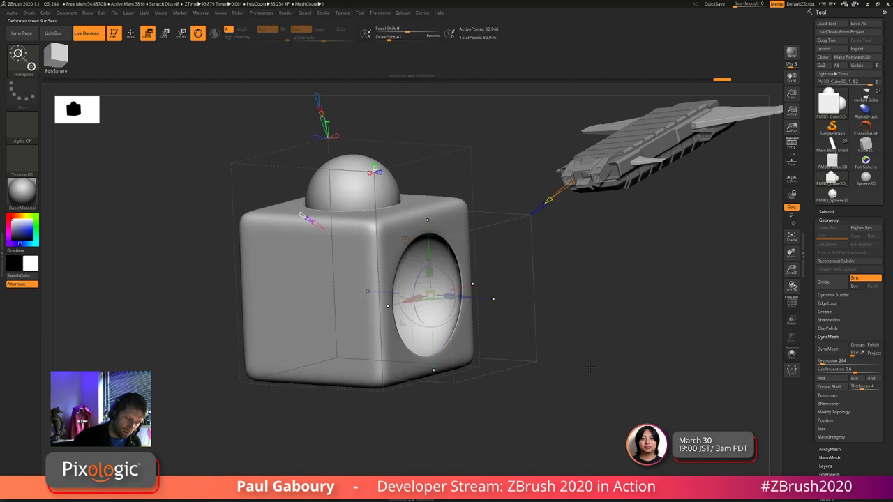
drag(462, 297, 472, 297)
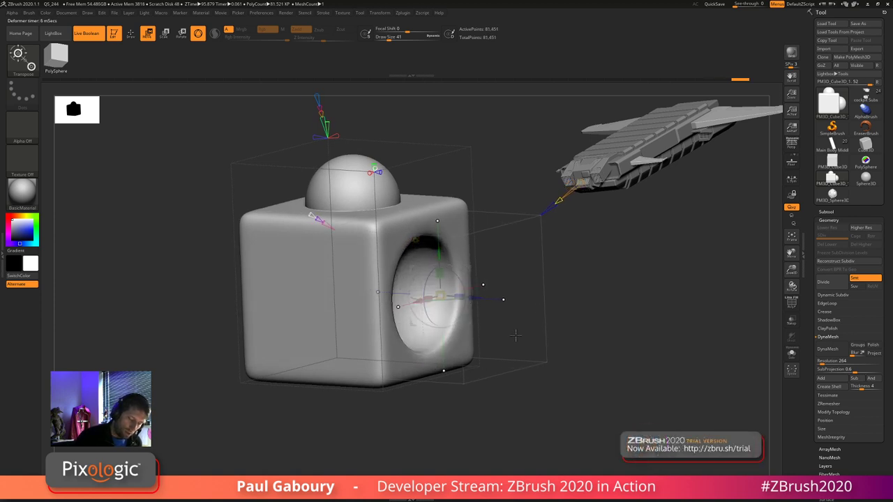
right_drag(457, 308, 491, 312)
shift+right_drag(477, 269, 495, 257)
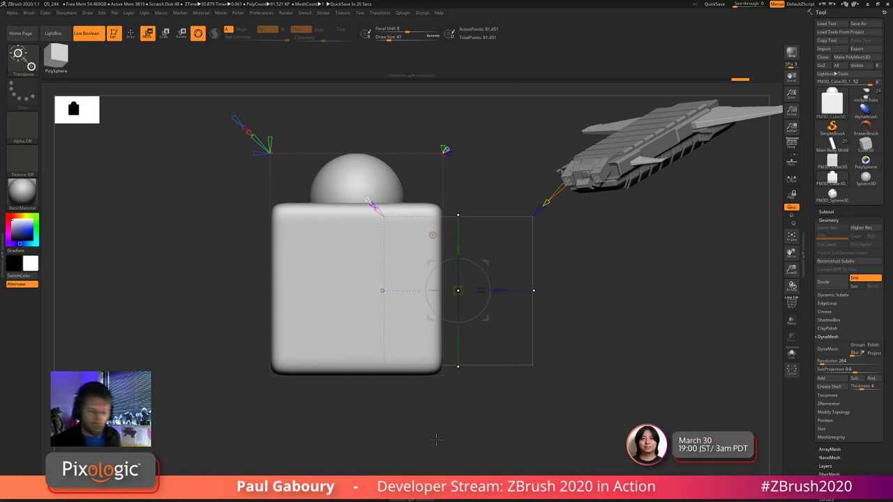
mouse_move(590, 351)
mouse_down()
mouse_move(568, 373)
mouse_move(580, 372)
mouse_up()
key(q)
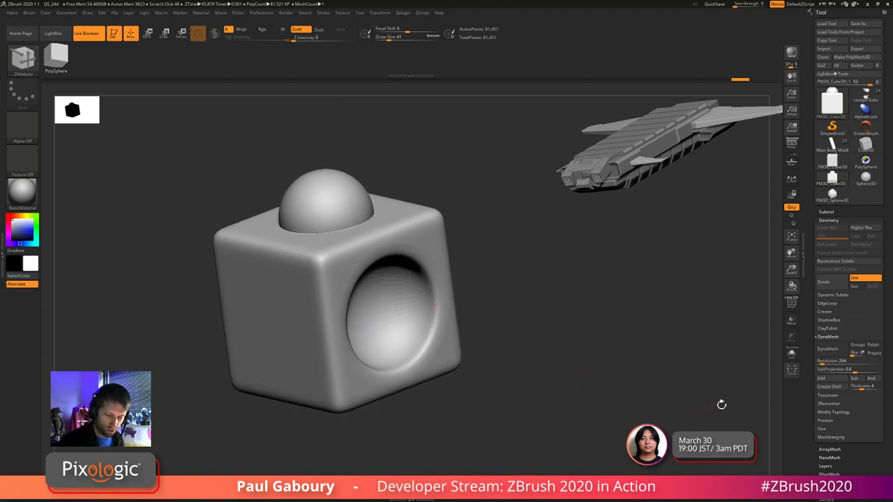
- Show the polygroup wireframe, activate the ZModeler brush and DynaMesh the cube model at resolution 264
mouse_move(652, 363)
mouse_down()
mouse_move(650, 405)
mouse_move(648, 375)
mouse_up()
key(shift+f)
key(b)
key(z)
key(m)
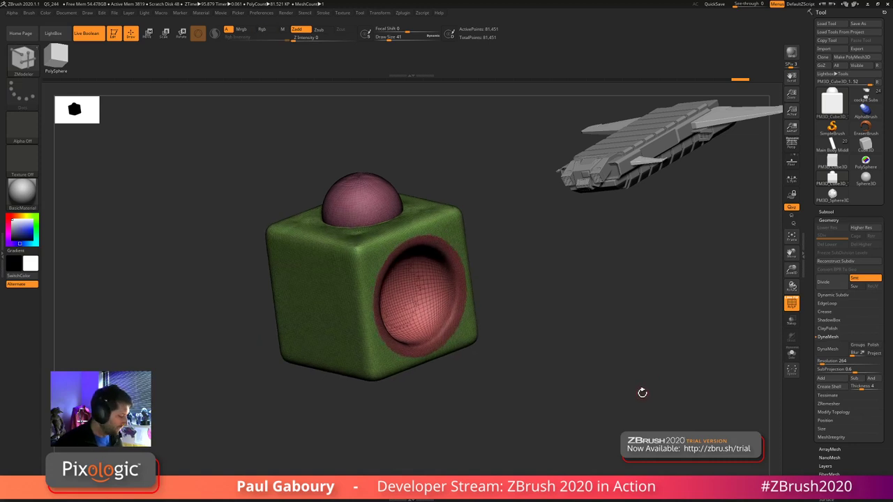
click(835, 351)
drag(584, 416, 598, 406)
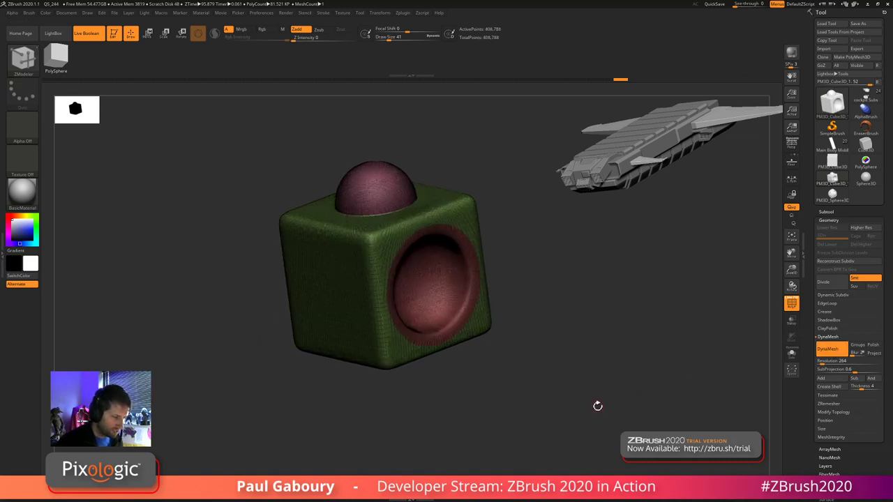
mouse_move(596, 413)
ctrl+right_down()
mouse_move(612, 447)
mouse_move(529, 419)
mouse_move(580, 422)
ctrl+right_up()
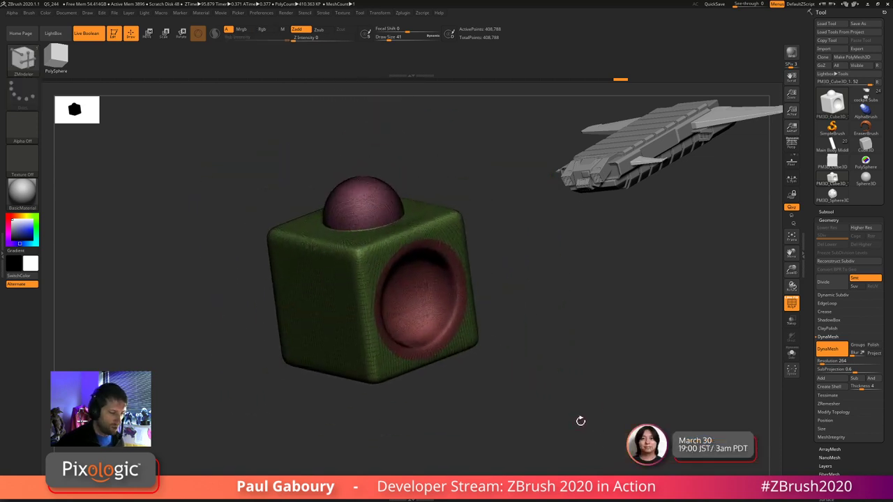
- Set the scene scale with Scale Master, choosing 2.00 x 2.58 x 2.00 in for the cube subtool
click(403, 14)
click(430, 120)
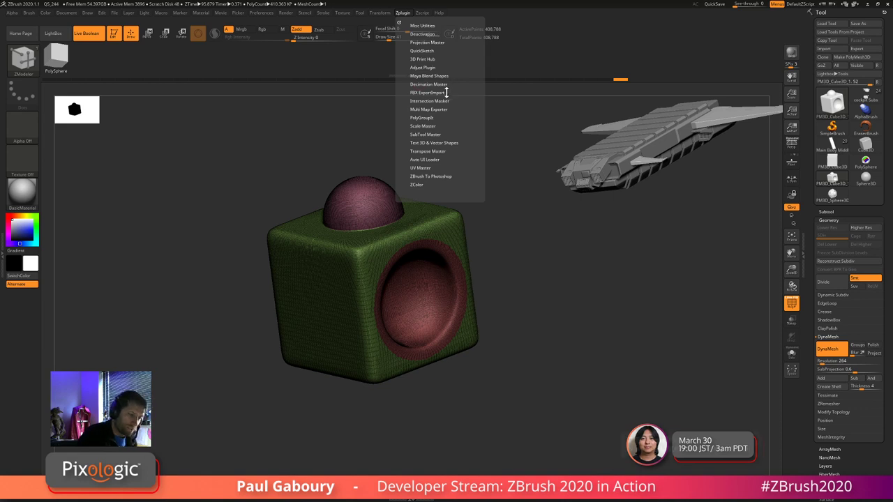
click(432, 126)
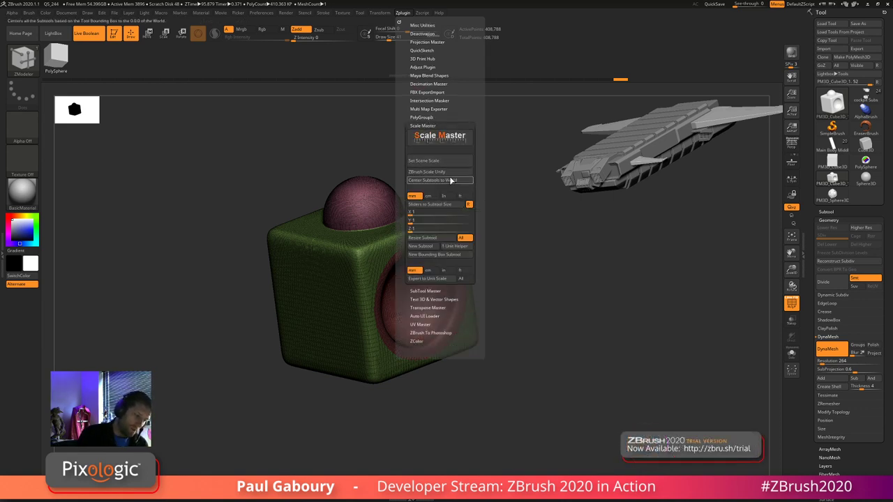
click(443, 161)
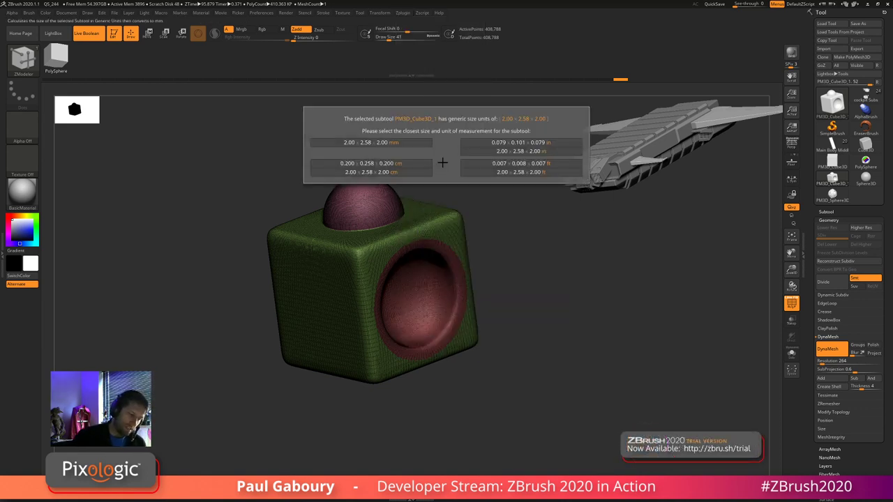
click(539, 151)
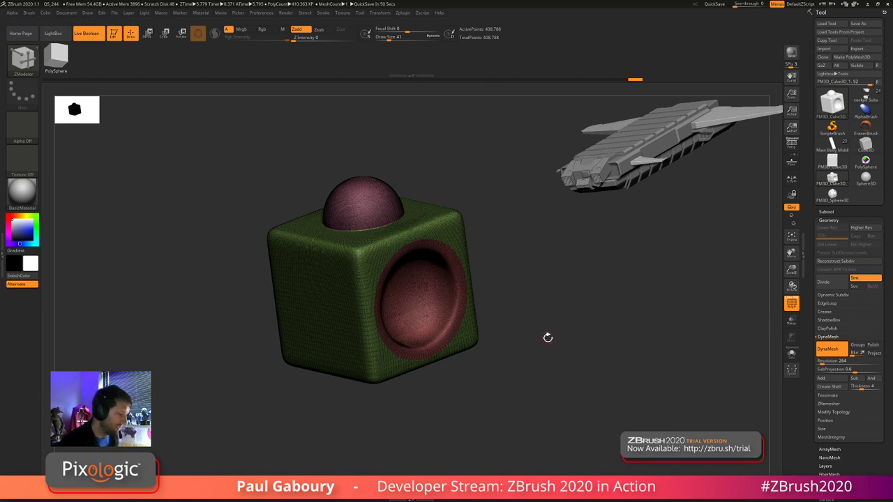
- Measure distances across the cube's front with the transpose line, first diagonally and again horizontally
key(w)
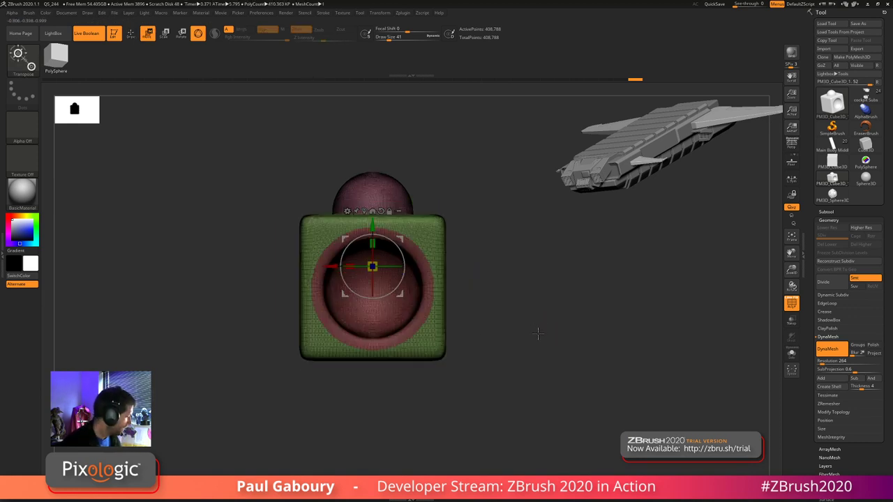
key(y)
mouse_move(419, 238)
mouse_down()
mouse_move(611, 316)
mouse_move(662, 352)
mouse_up()
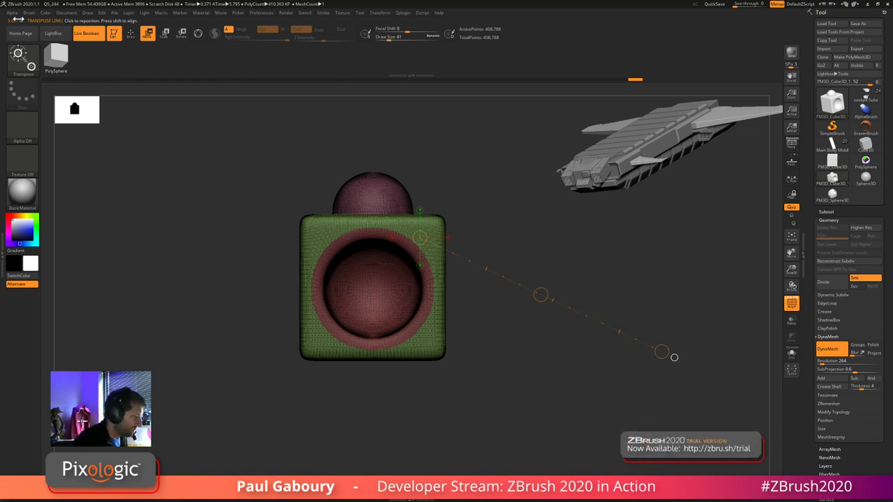
key(super+plus)
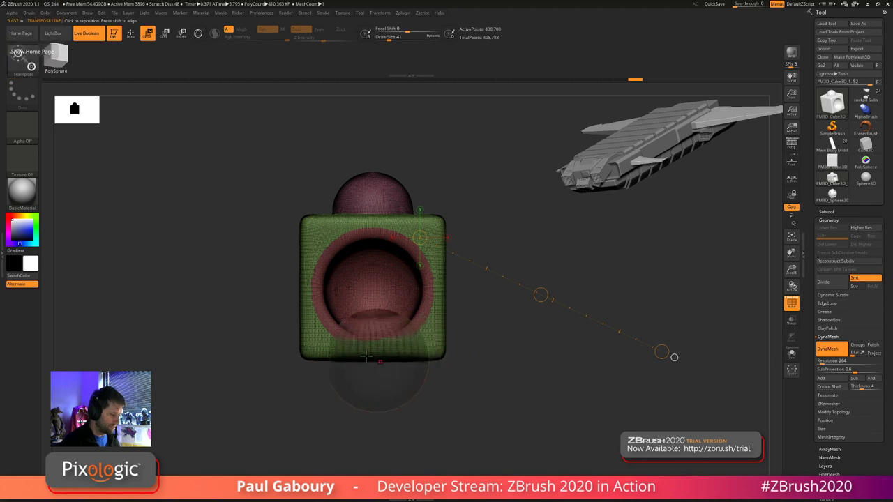
shift+drag(320, 337, 524, 336)
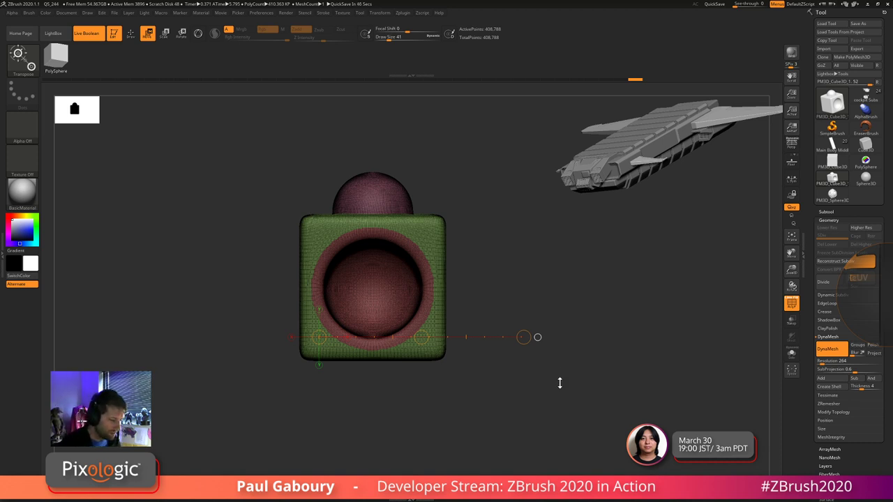
- Reactivate the ZModeler brush in draw mode and try to create a DynaMesh shell with thickness 4
key(q)
drag(564, 365, 572, 360)
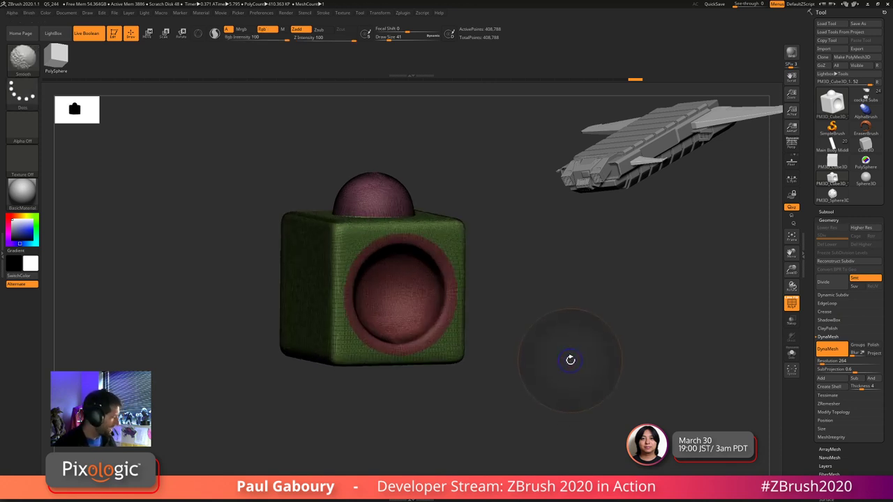
key(b)
key(z)
key(m)
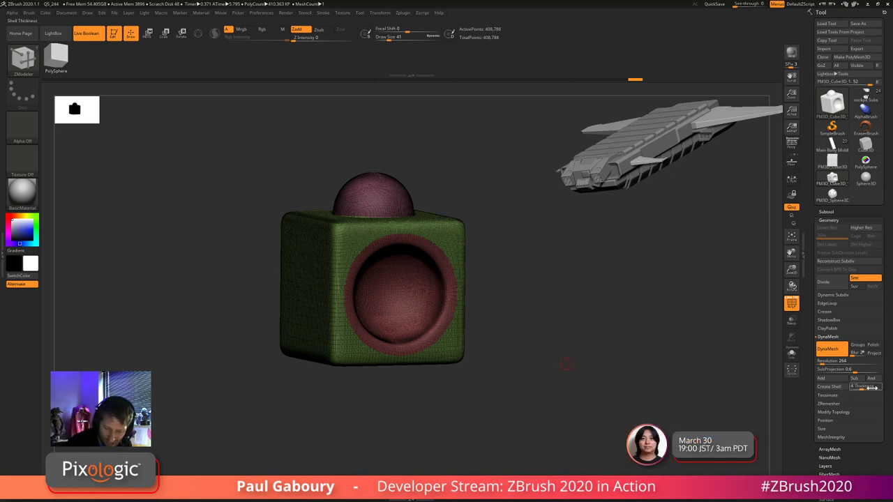
click(837, 386)
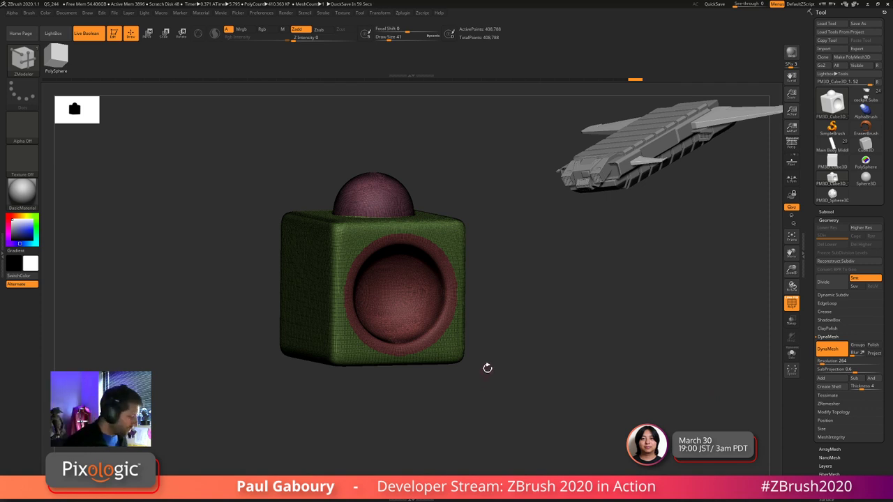
key(w)
drag(488, 362, 494, 377)
key(q)
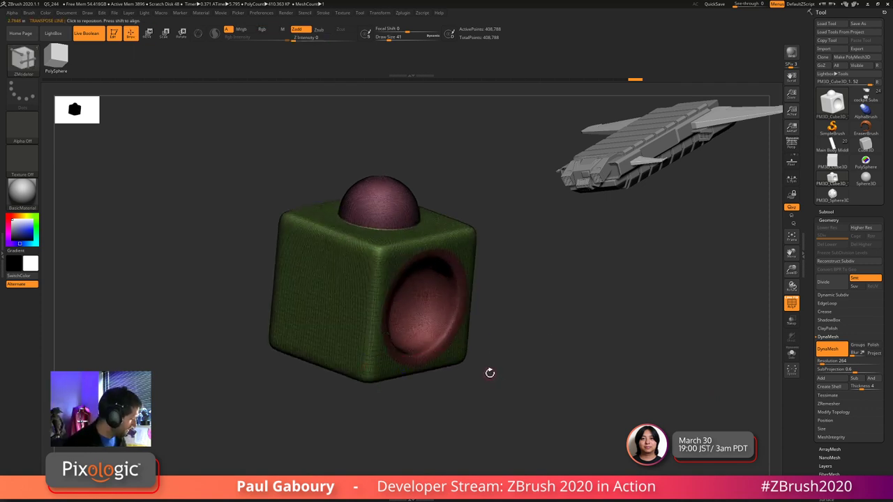
- Insert a QCube from the IMM Primitives brush at the upper corner of the cube's recessed side face
key(b)
key(i)
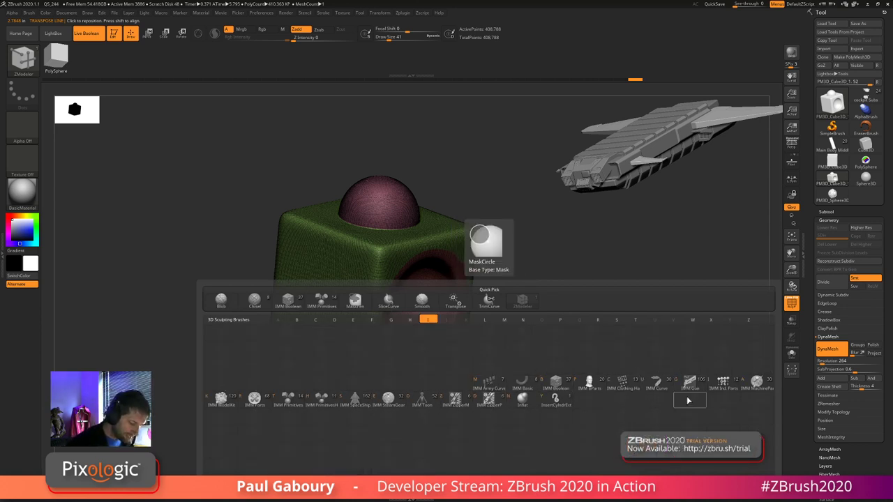
click(288, 398)
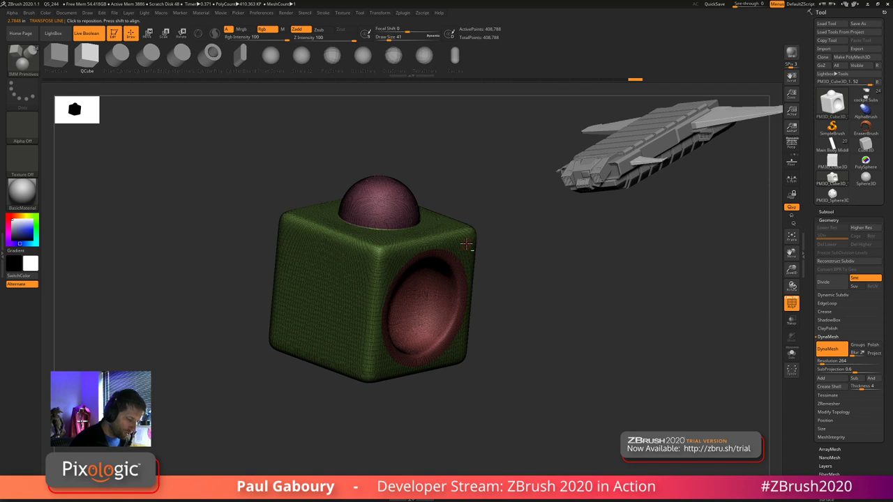
drag(467, 245, 520, 342)
- Move the inserted QCube clear of the cube model with the gizmo and return to draw mode
key(w)
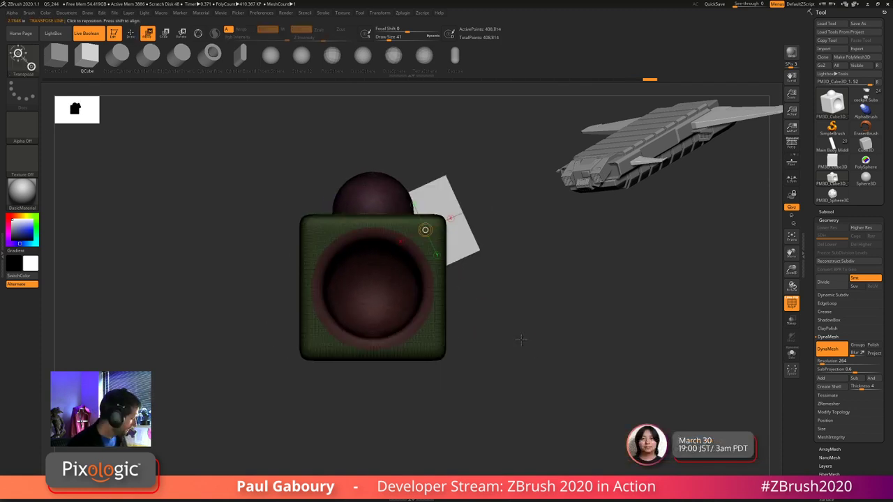
key(y)
drag(452, 258, 636, 343)
key(q)
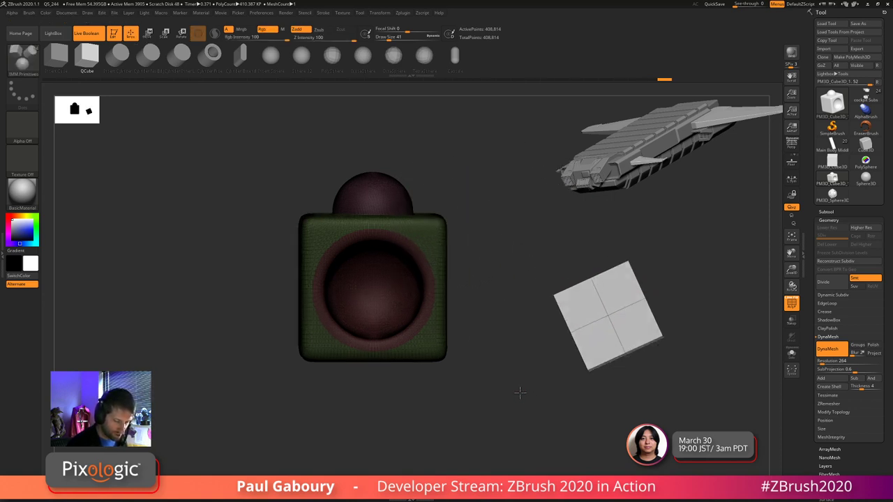
- Clear the mask, create a DynaMesh shell with thickness 4, and hide the model's upper portion to expose the interior
mouse_move(519, 393)
mouse_down()
mouse_move(535, 400)
mouse_move(521, 385)
mouse_move(610, 458)
mouse_up()
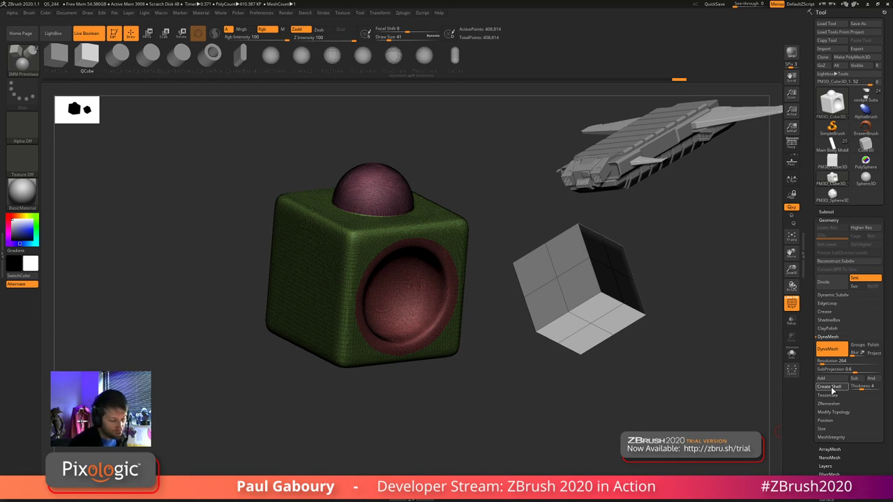
click(832, 389)
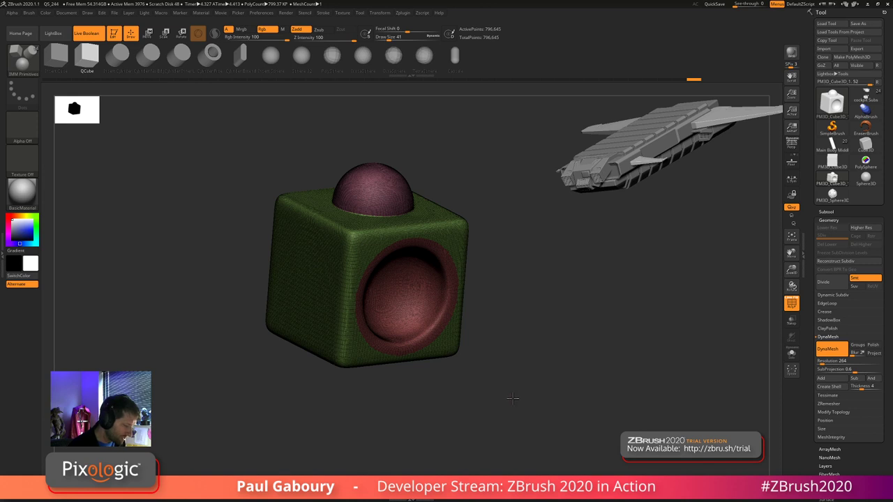
shift+drag(518, 385, 225, 268)
drag(519, 293, 477, 311)
ctrl+right_drag(477, 311, 804, 362)
- Turn on double-sided display for the cube model in its display properties
scroll(837, 353, down, 5)
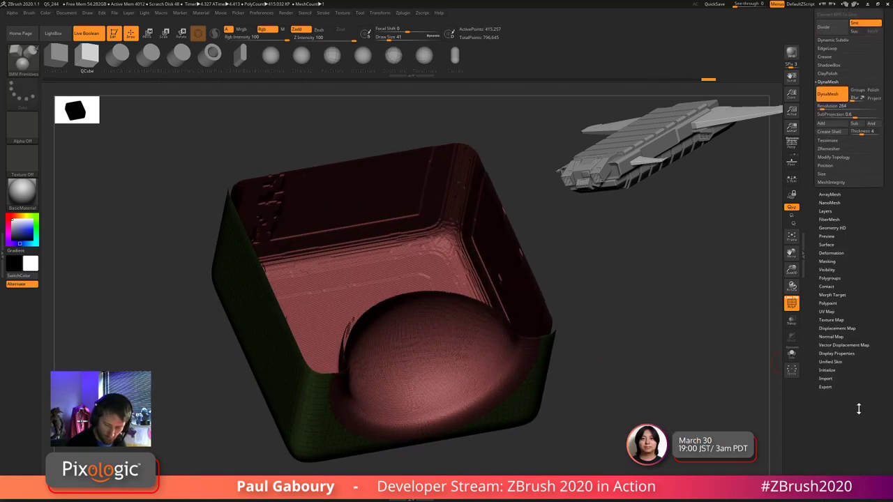
click(837, 348)
click(831, 373)
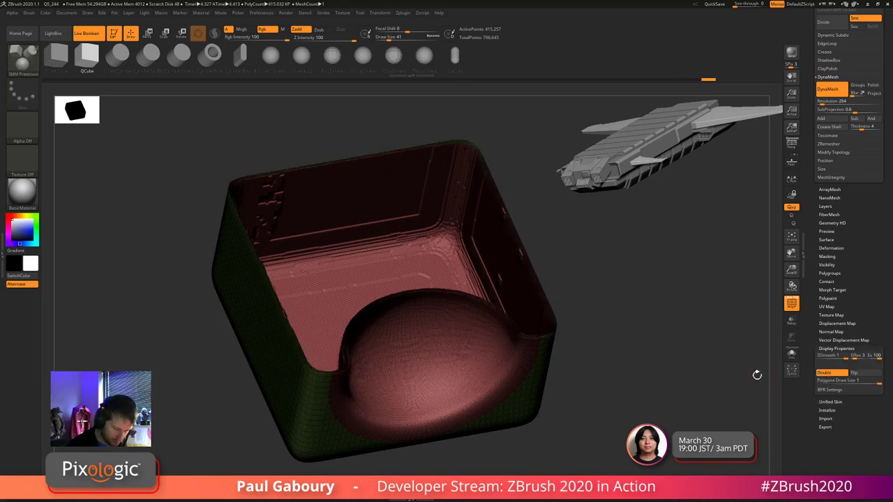
- Measure the thickness of the hollow cube's outer wall with the transpose line across its cut edge
drag(579, 372, 541, 347)
mouse_move(540, 347)
ctrl+right_down()
mouse_move(592, 379)
mouse_move(587, 397)
mouse_move(597, 398)
ctrl+right_up()
drag(597, 397, 543, 430)
alt+right_drag(568, 335, 530, 458)
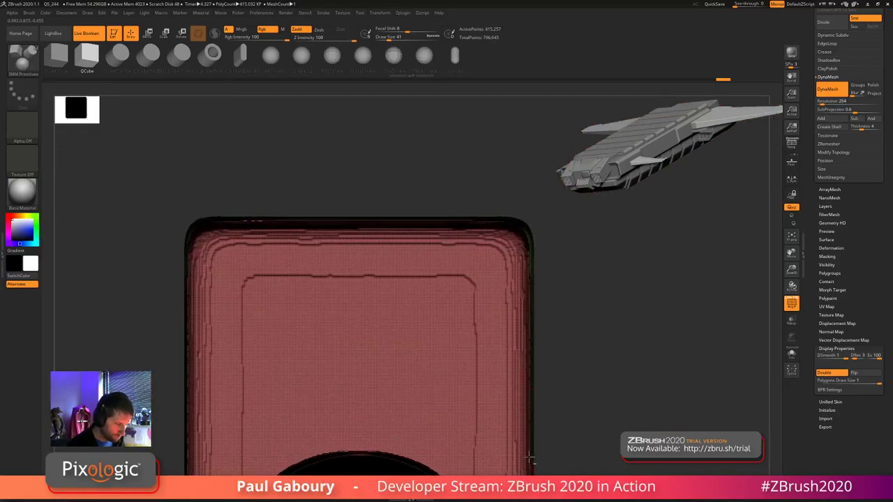
ctrl+right_drag(539, 314, 652, 349)
ctrl+drag(652, 349, 574, 356)
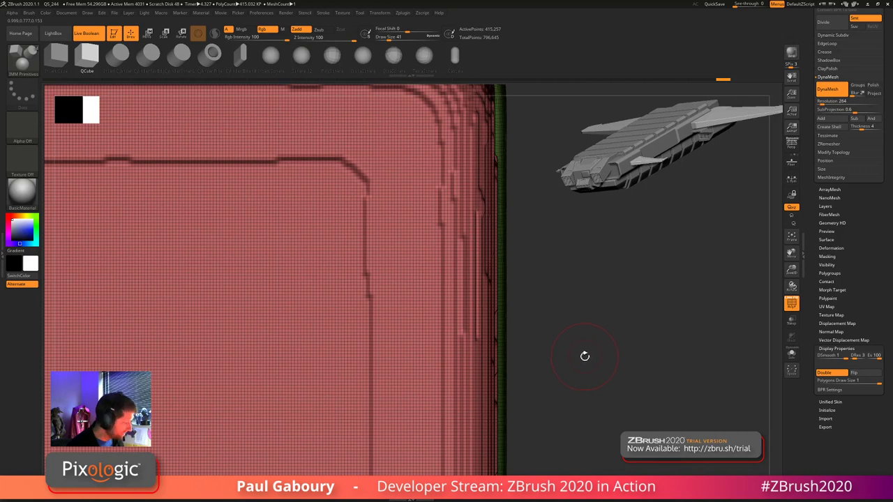
key(w)
key(y)
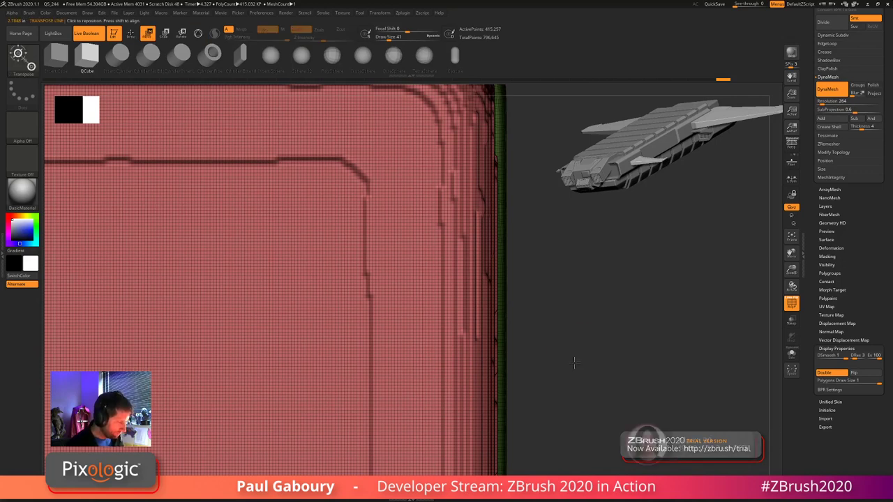
mouse_move(576, 363)
right_down()
mouse_move(489, 334)
mouse_move(718, 300)
mouse_move(621, 296)
mouse_move(508, 346)
right_up()
drag(507, 343, 482, 375)
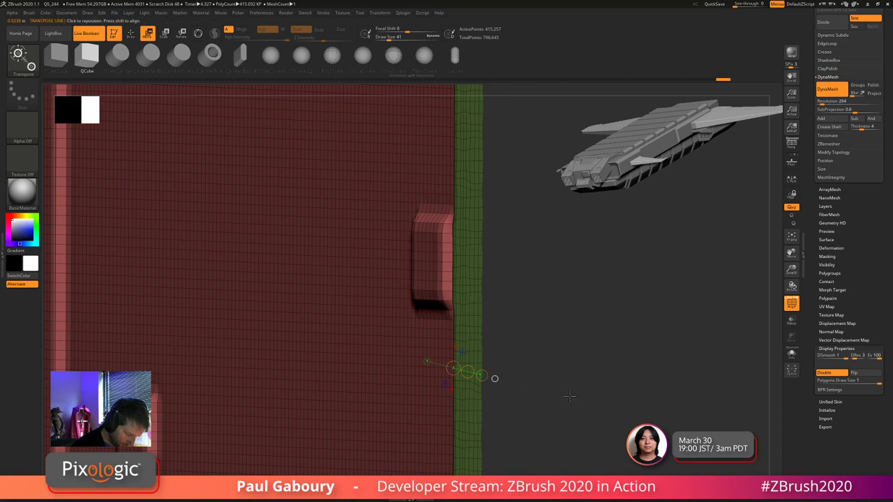
- Straighten the transpose line horizontally across the wall to remeasure its thickness, and return to the whole shell
drag(570, 397, 566, 386)
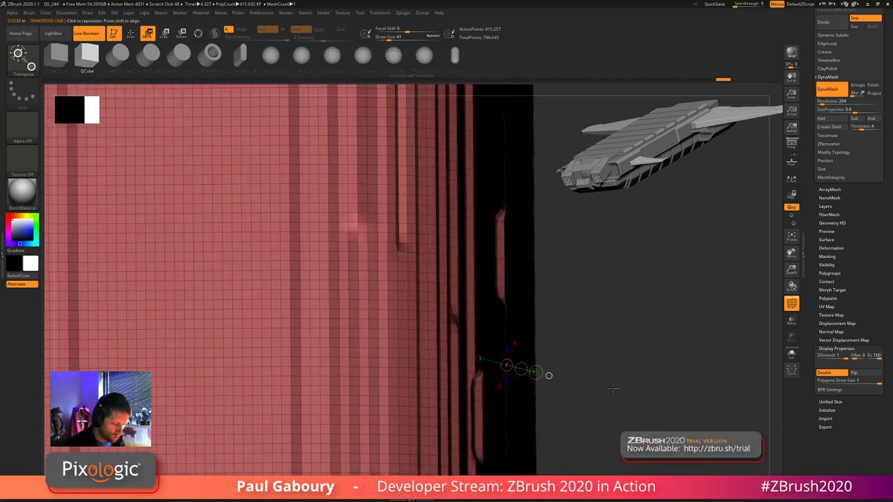
shift+drag(613, 389, 539, 379)
key(ctrl+z)
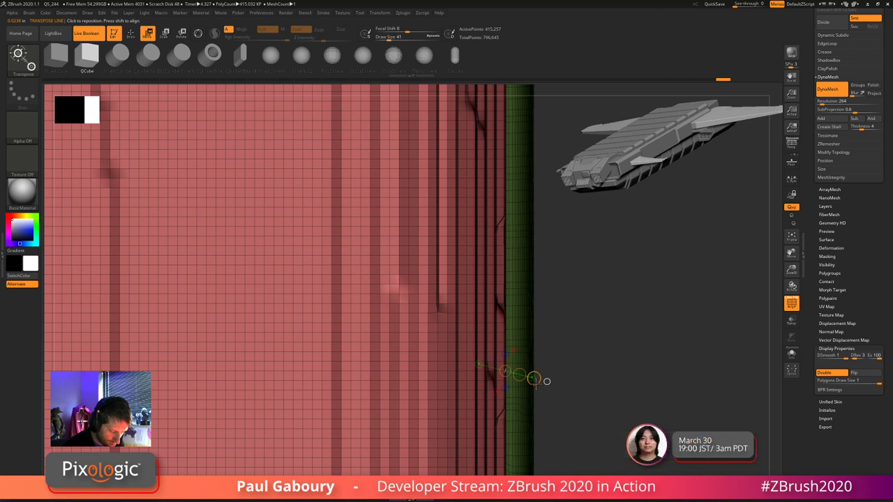
drag(538, 383, 536, 376)
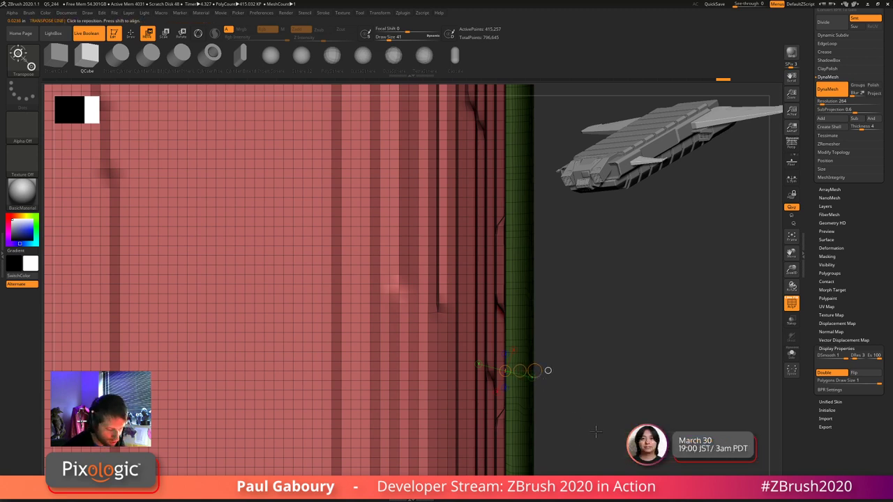
ctrl+shift+drag(597, 432, 568, 406)
ctrl+shift+click(563, 412)
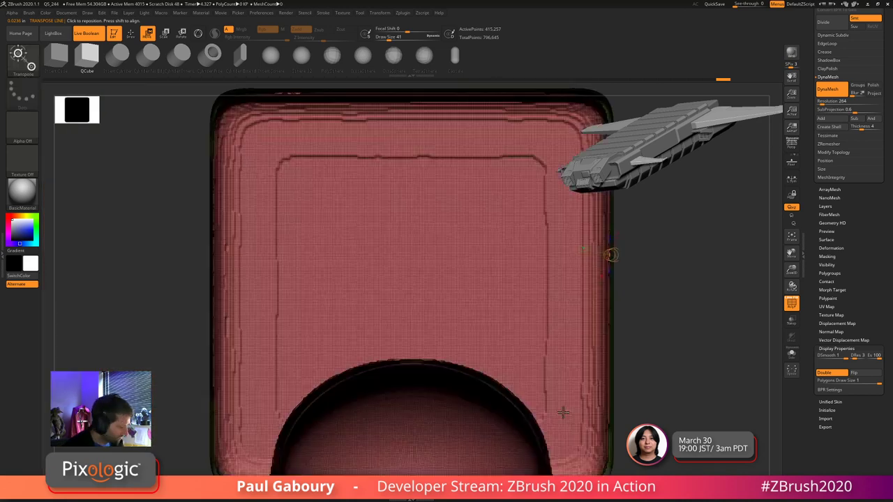
- Return to draw mode, unhide the shell and isolate its inner wall polygroup to inspect it
ctrl+right_drag(564, 413, 612, 401)
key(q)
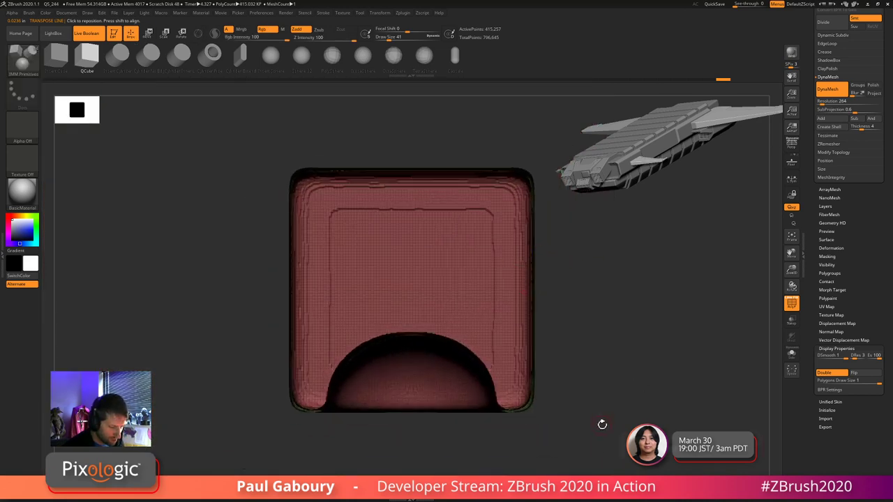
drag(602, 423, 610, 408)
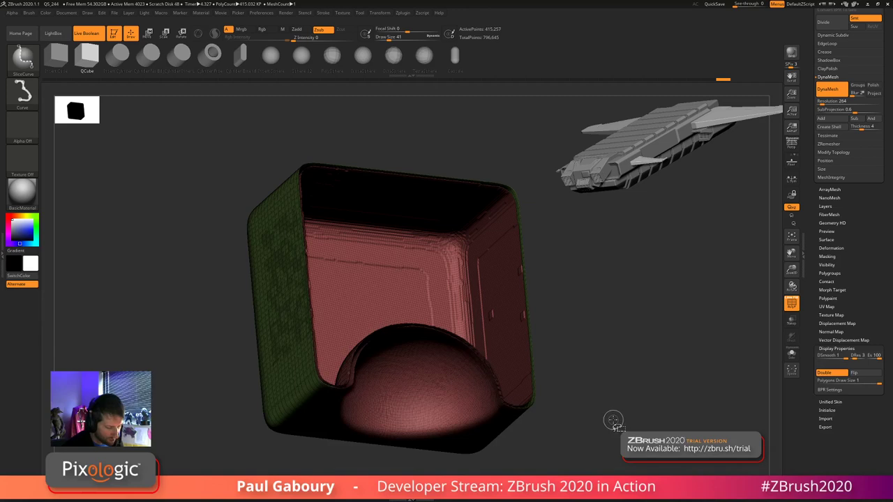
ctrl+shift+click(613, 419)
ctrl+shift+click(486, 414)
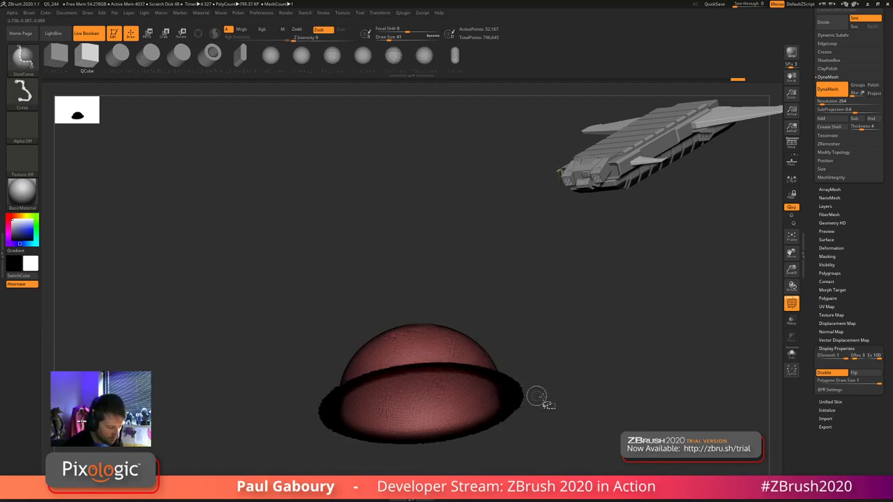
ctrl+shift+click(605, 415)
key(ctrl+z)
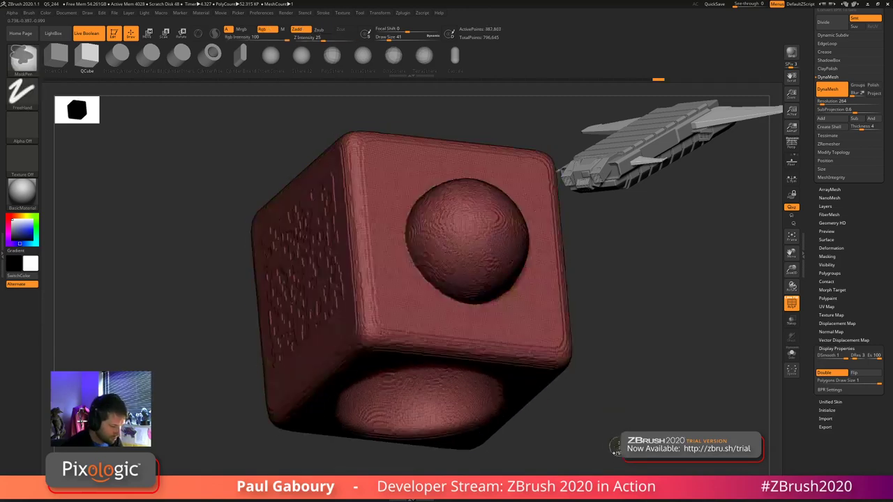
- Isolate the shell's outer polygroup and delete the hidden inner surface with Del Hidden
drag(612, 443, 615, 410)
key(ctrl+shift+z)
key(ctrl+shift+z)
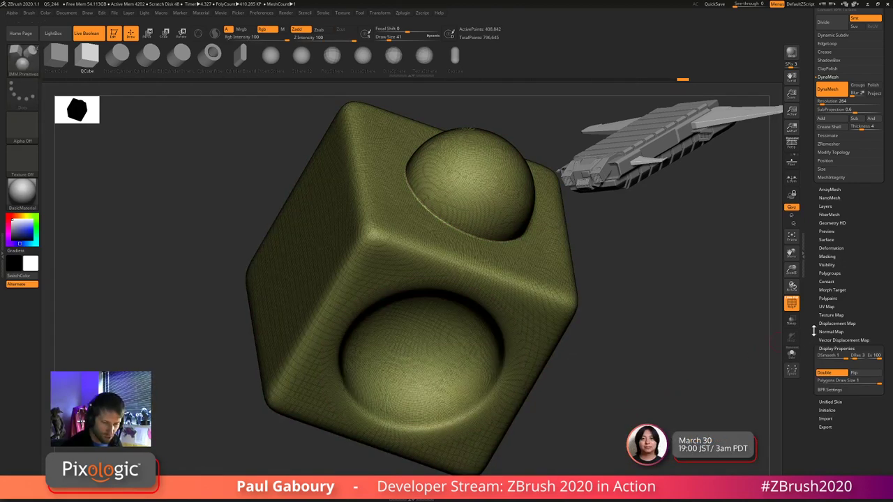
click(839, 153)
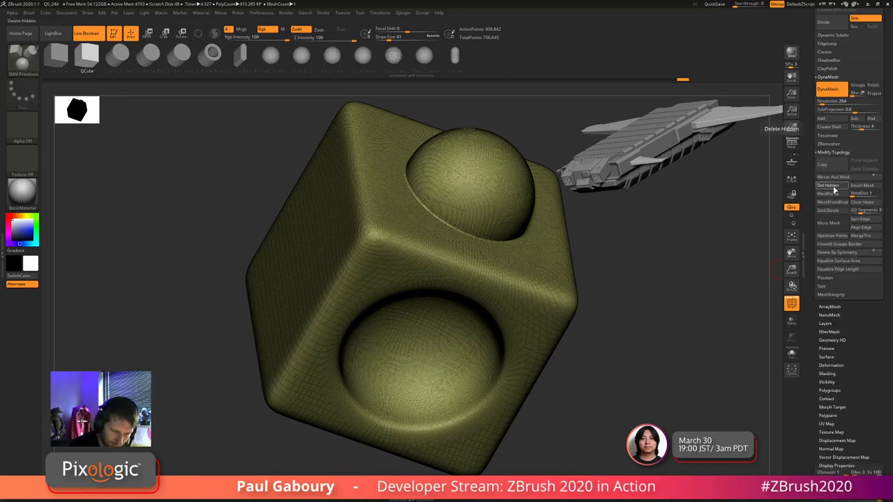
click(834, 187)
scroll(874, 315, down, 5)
scroll(880, 312, up, 8)
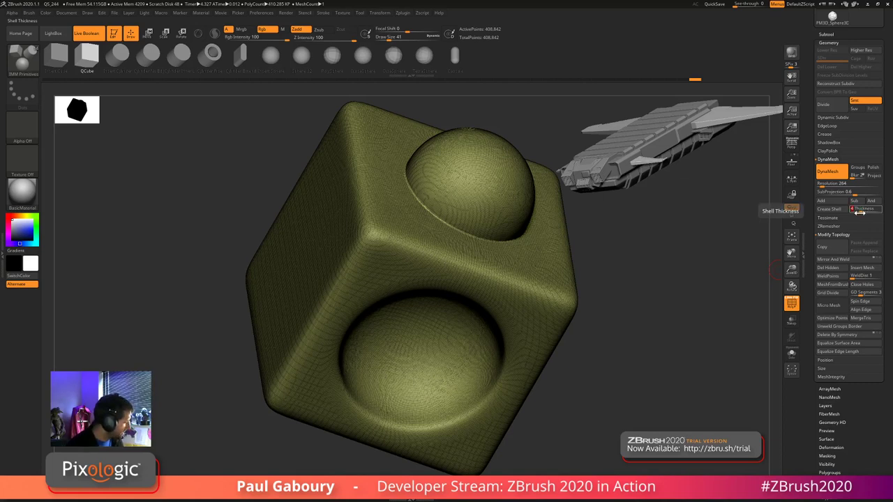
- Set the DynaMesh shell thickness to 8, insert a cube, move it clear of the model, and clear the mask
drag(860, 213, 865, 213)
ctrl+right_drag(638, 389, 598, 379)
drag(473, 349, 508, 385)
key(w)
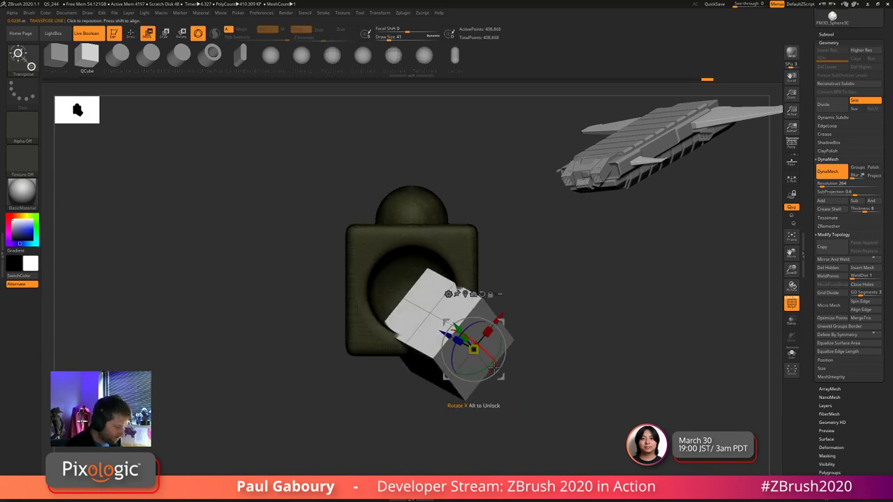
drag(493, 370, 649, 335)
key(q)
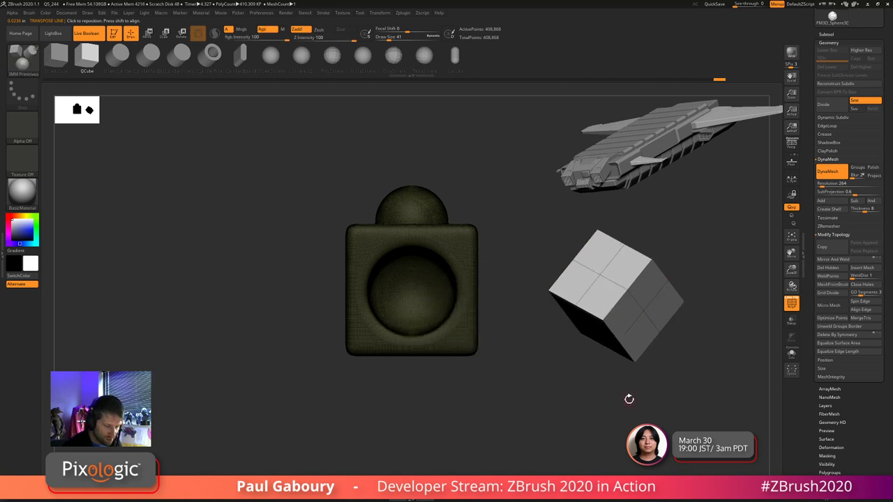
ctrl+click(628, 399)
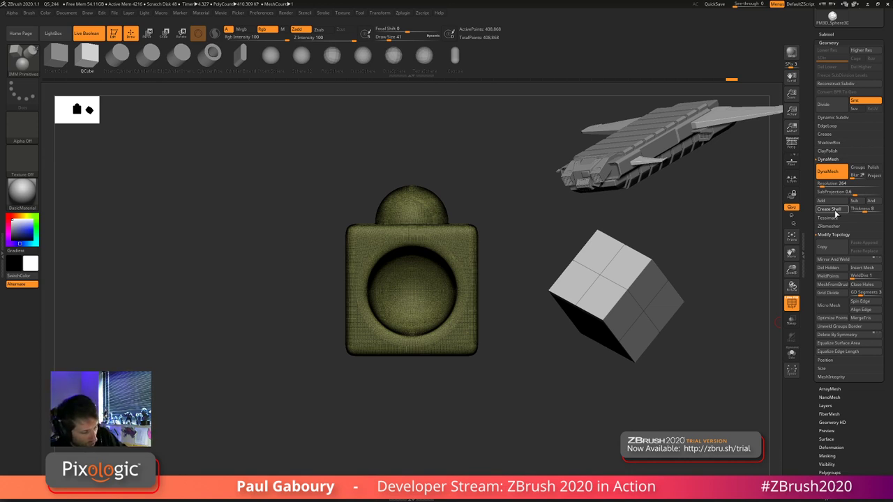
- Create the DynaMesh shell and hide part of the model to expose the hollow interior
click(834, 211)
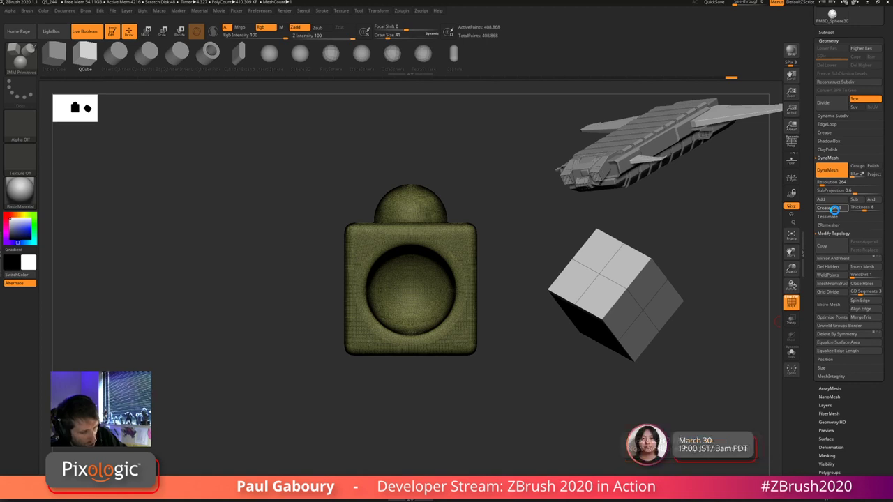
ctrl+shift+drag(499, 377, 321, 274)
drag(503, 258, 503, 317)
mouse_move(598, 358)
mouse_down()
mouse_move(535, 398)
mouse_move(540, 372)
mouse_move(608, 407)
mouse_move(558, 365)
mouse_up()
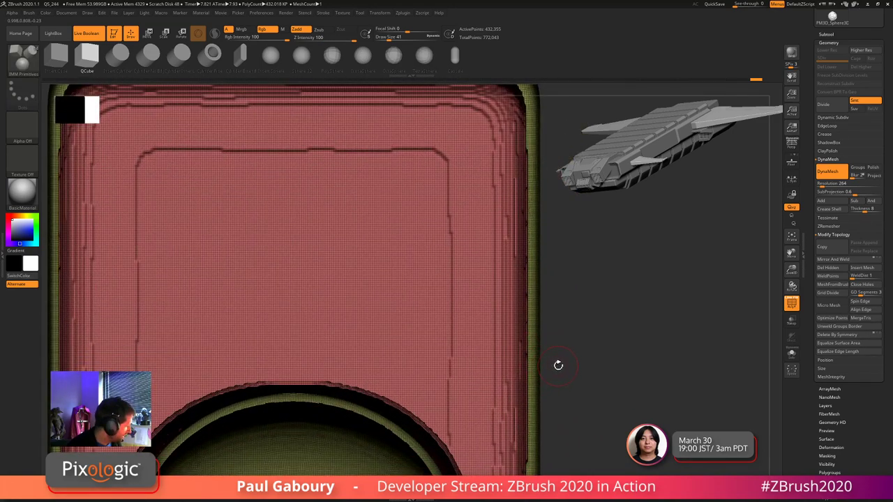
- Measure the thickness of the shell's outer side wall with a transpose line across its cut edge
key(w)
key(y)
mouse_move(558, 366)
right_down()
mouse_move(563, 354)
mouse_move(575, 365)
right_up()
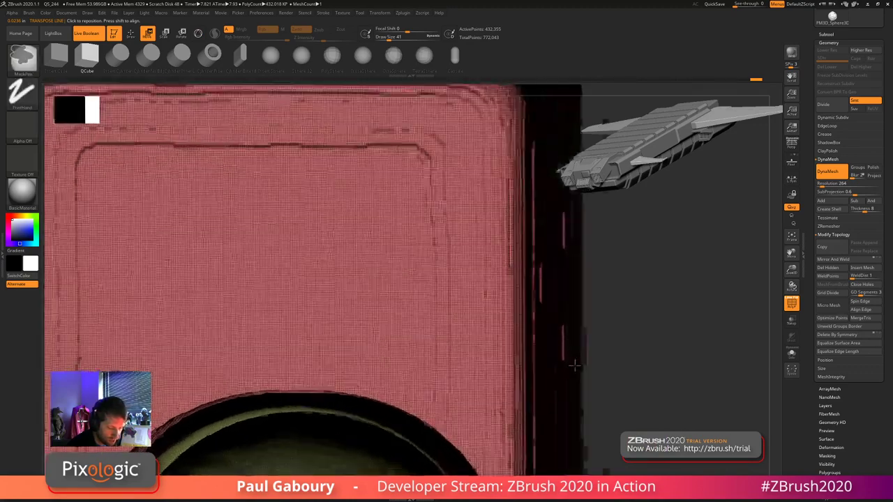
drag(575, 365, 590, 396)
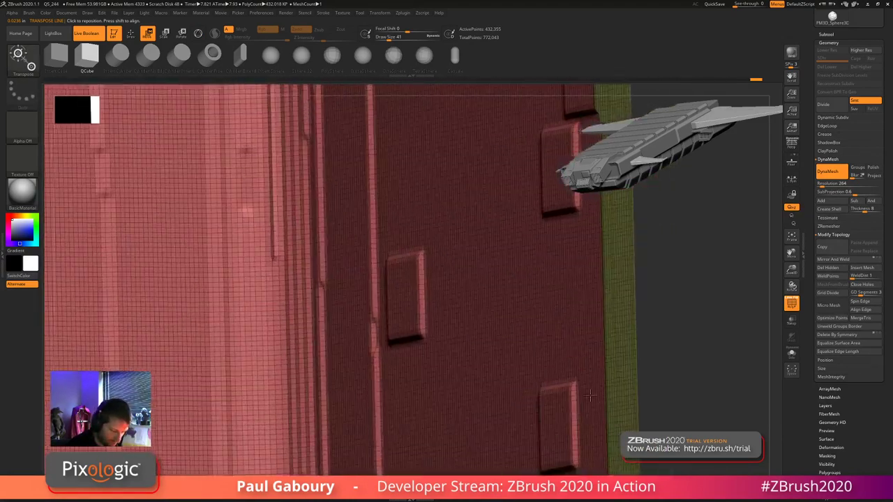
right_drag(590, 396, 564, 385)
mouse_move(548, 378)
mouse_down()
mouse_move(506, 393)
mouse_move(514, 380)
mouse_up()
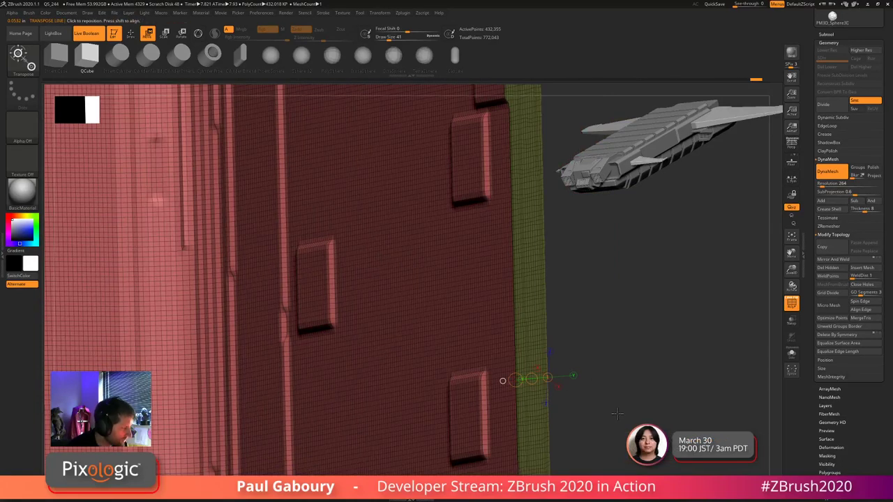
- Face the cut wall straight on and remeasure its thickness with a horizontal transpose line
drag(618, 416, 660, 360)
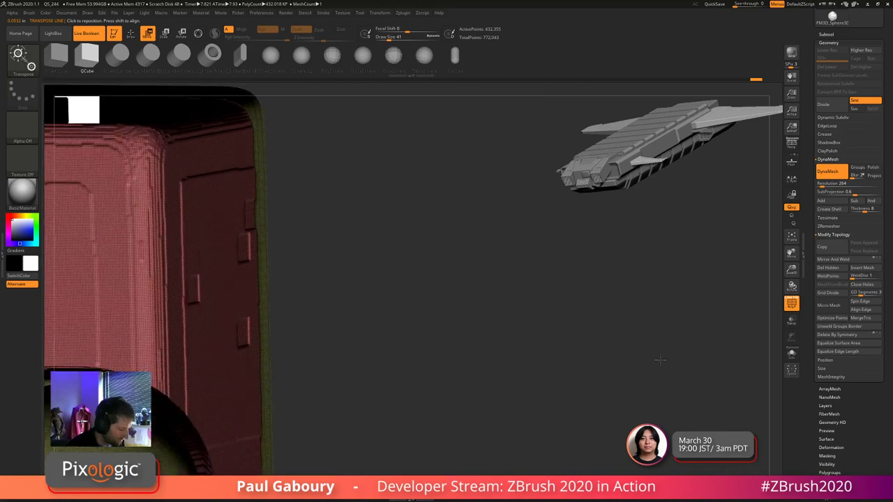
right_drag(508, 376, 547, 395)
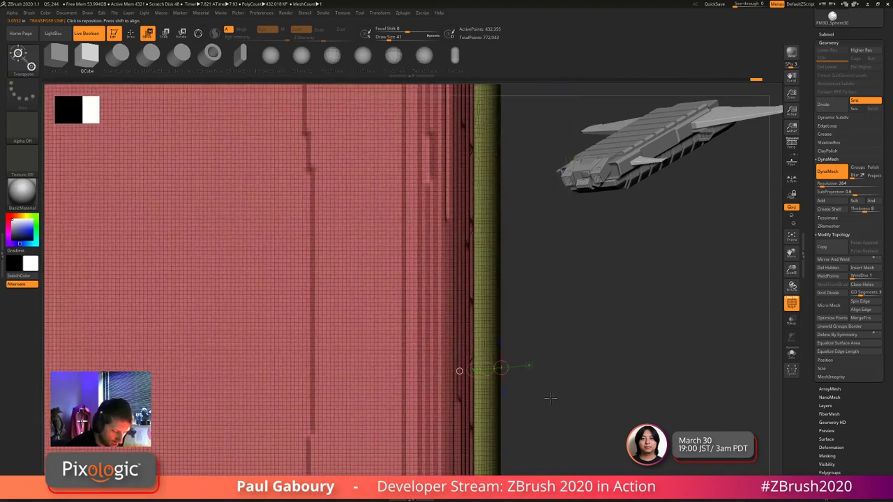
click(475, 374)
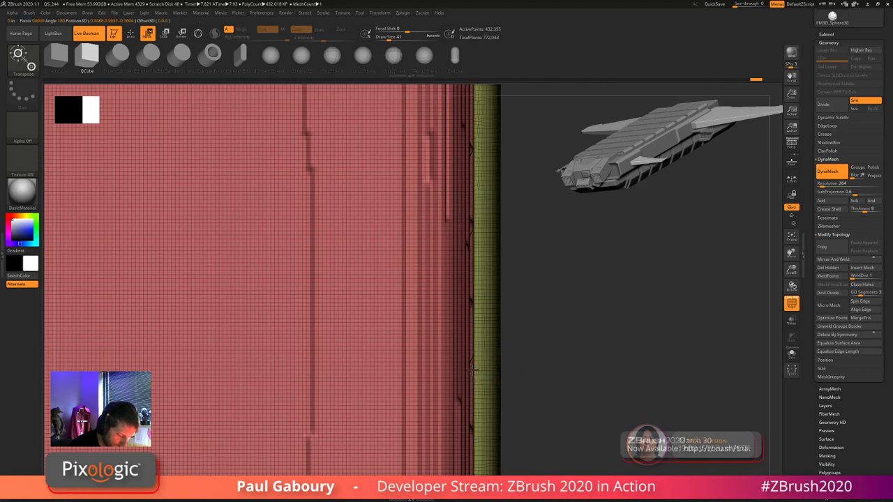
mouse_move(473, 371)
mouse_down()
mouse_move(584, 372)
mouse_move(501, 370)
mouse_up()
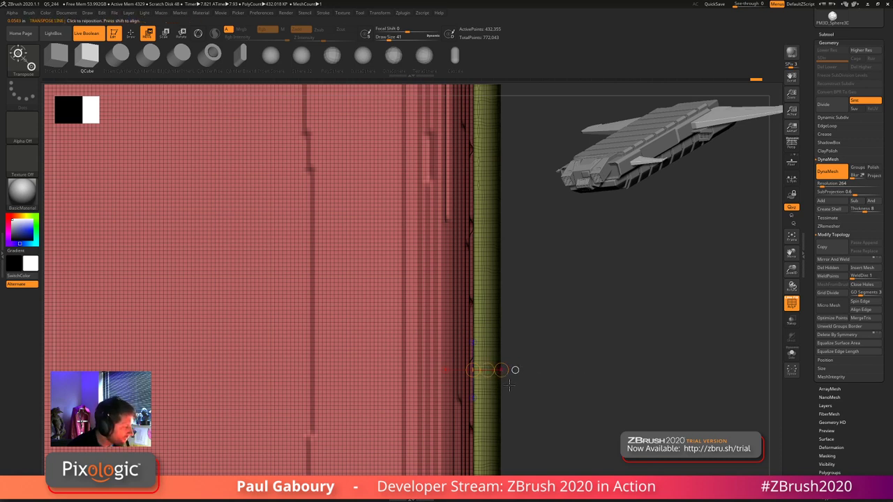
ctrl+right_drag(597, 424, 563, 403)
alt+right_drag(563, 403, 617, 394)
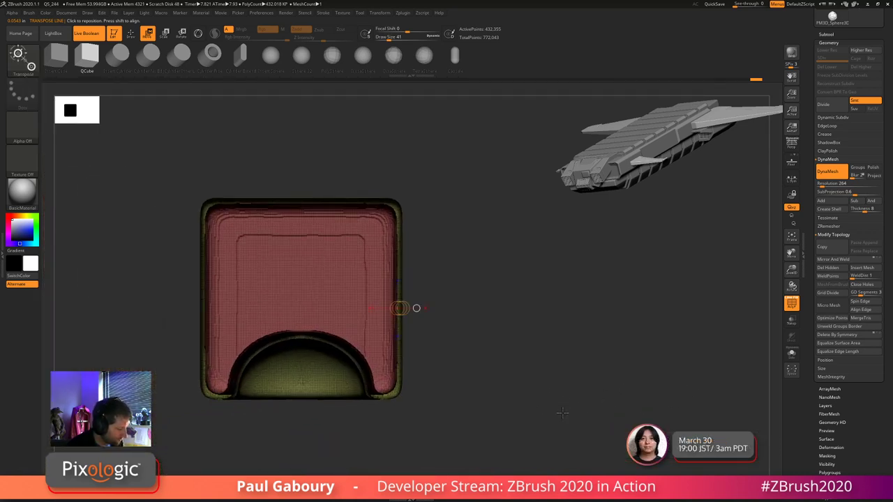
- Unhide the whole shell, return to draw mode and view the cube squarely with the sphere recess facing front
ctrl+shift+click(563, 413)
key(q)
right_drag(552, 437, 586, 396)
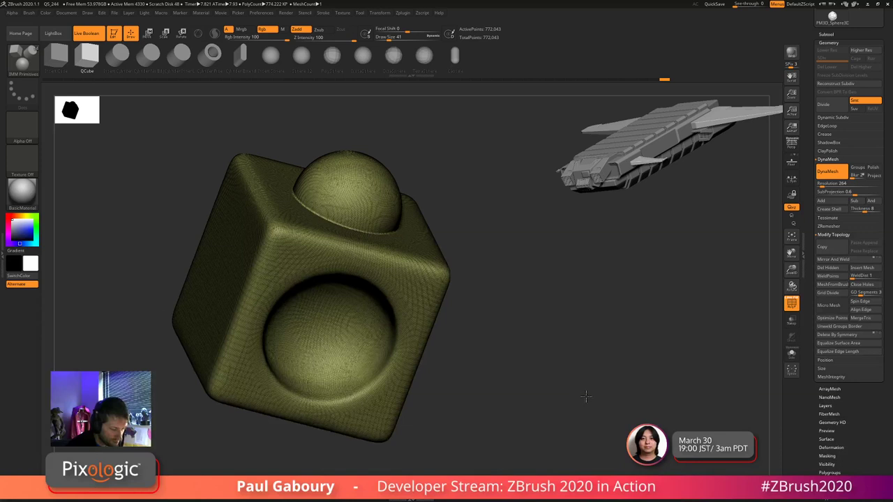
alt+drag(586, 396, 596, 388)
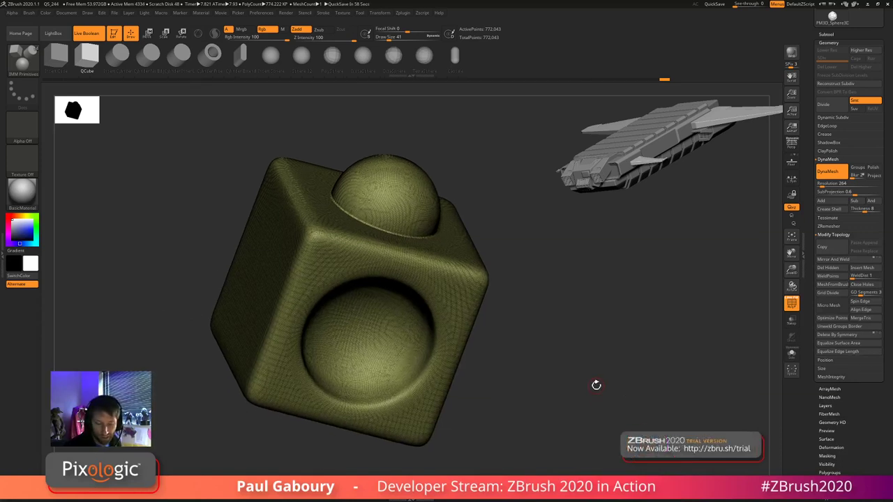
ctrl+right_drag(630, 395, 616, 392)
mouse_move(616, 392)
mouse_down()
mouse_move(607, 392)
mouse_move(598, 418)
mouse_move(594, 379)
mouse_up()
mouse_move(596, 389)
ctrl+right_down()
mouse_move(604, 407)
mouse_move(603, 395)
ctrl+right_up()
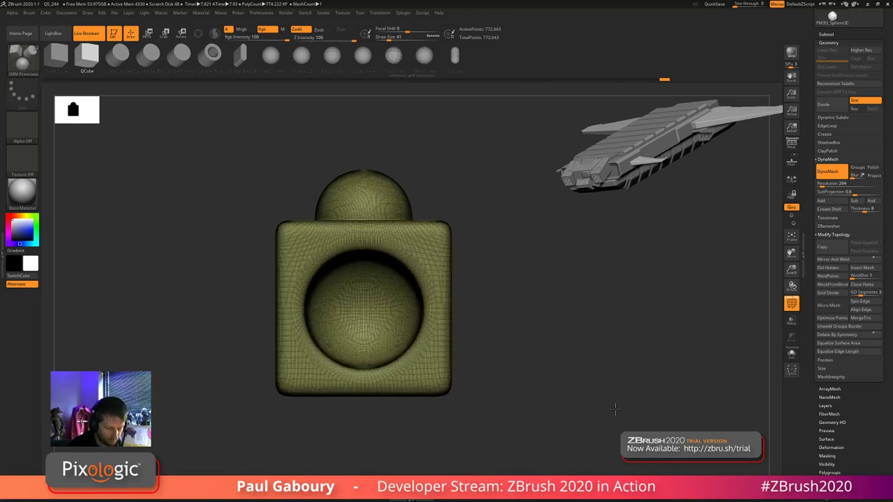
mouse_move(603, 394)
alt+mouse_down()
mouse_move(614, 399)
mouse_move(601, 431)
mouse_move(614, 391)
alt+mouse_up()
- Choose Insert Cylinder and add a small cylinder at the centre of the protruding sphere
key(shift+f)
right_click(575, 421)
drag(626, 337, 633, 401)
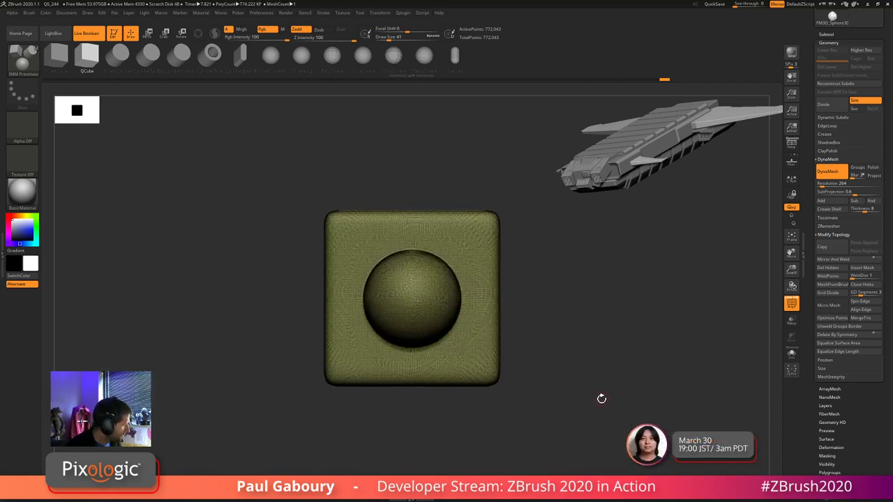
key(Right)
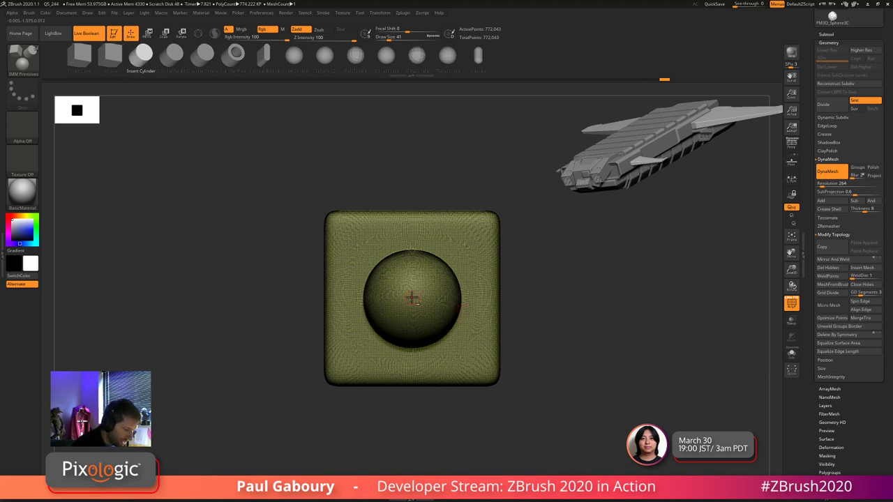
mouse_move(412, 298)
mouse_down()
mouse_move(424, 323)
mouse_move(420, 314)
mouse_up()
right_drag(420, 314, 577, 365)
key(w)
shift+drag(576, 366, 565, 353)
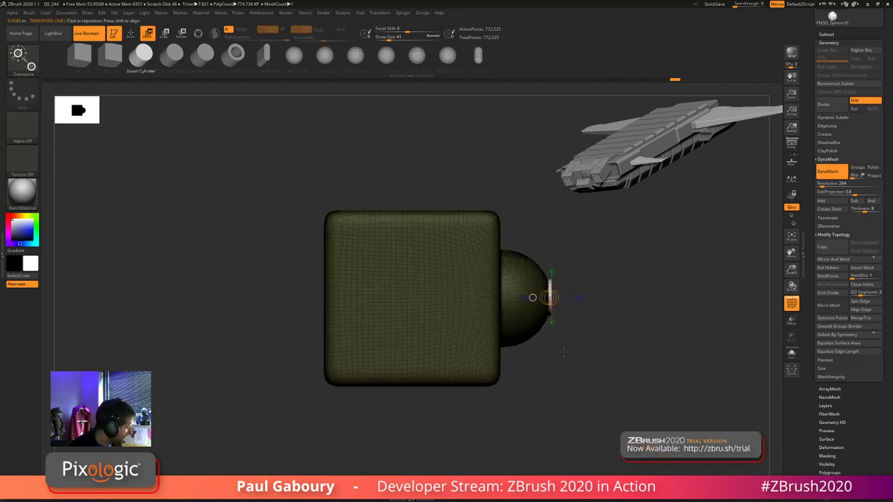
- Move the cylinder outward along its axis through the sphere's wall, and create the DynaMesh shell to cut a round hole there
key(y)
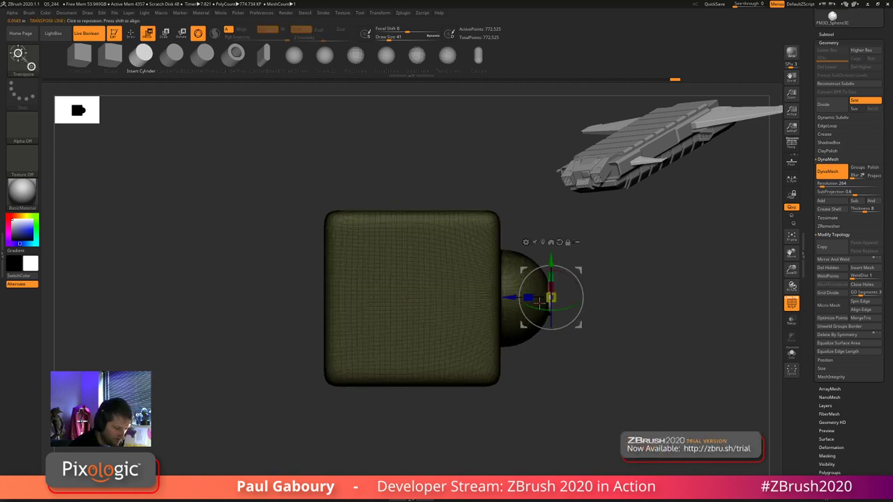
drag(508, 299, 524, 319)
drag(644, 370, 598, 386)
key(q)
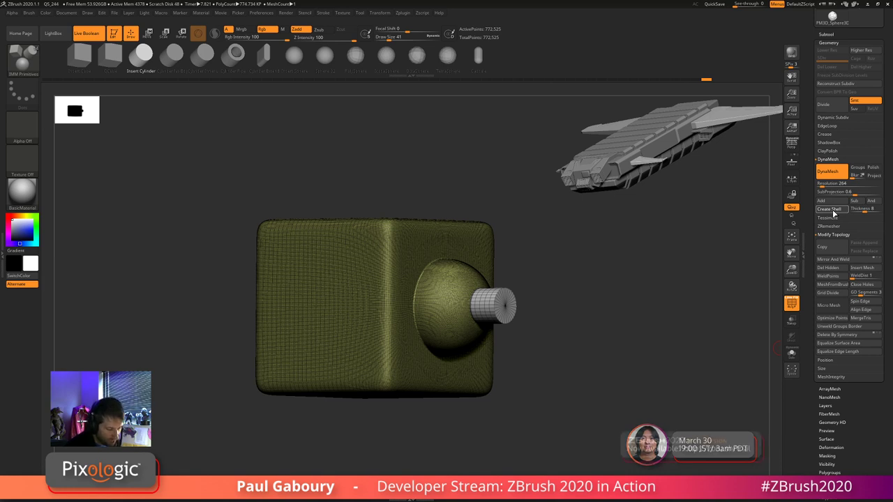
click(832, 211)
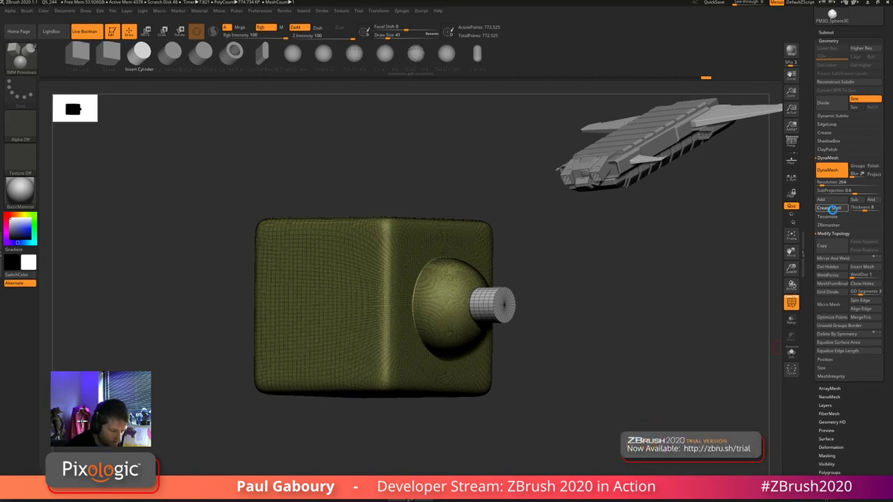
mouse_move(590, 300)
ctrl+right_down()
mouse_move(589, 372)
mouse_move(409, 395)
mouse_move(407, 427)
ctrl+right_up()
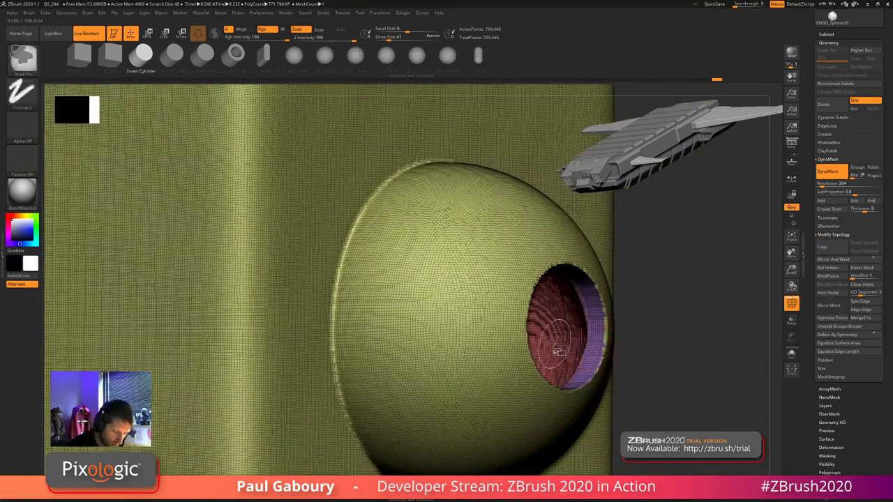
- Isolate the shell's inner wall polygroup around the hole to inspect it, and unhide the whole model
ctrl+shift+click(584, 341)
mouse_move(601, 349)
ctrl+right_down()
mouse_move(563, 393)
mouse_move(589, 398)
mouse_move(531, 415)
ctrl+right_up()
drag(530, 415, 564, 375)
key(ctrl+shift)
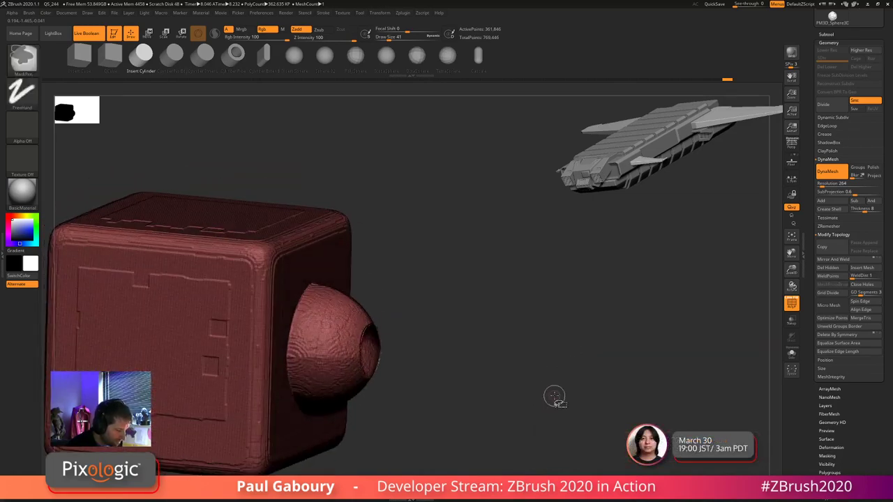
ctrl+shift+click(447, 379)
ctrl+right_drag(447, 379, 456, 406)
drag(455, 405, 522, 399)
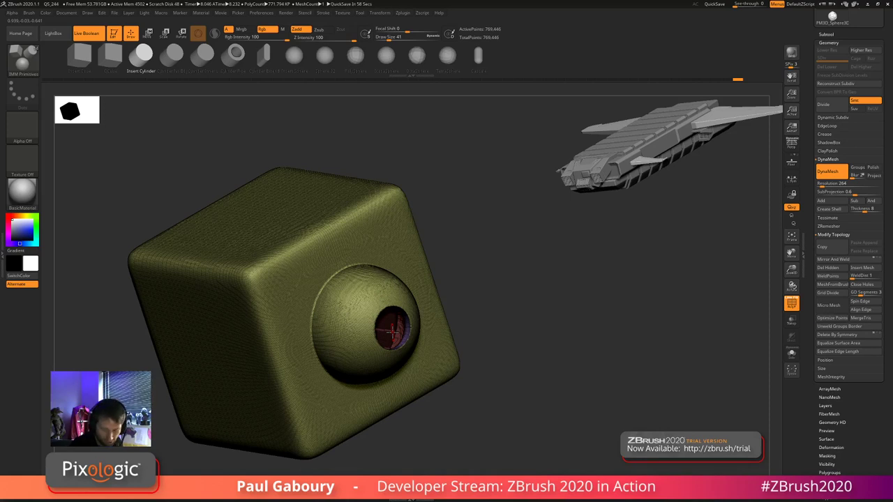
- Increase the draw size to 83 and turn off the polyframe display on the finished shell
ctrl+right_drag(475, 381, 458, 361)
key(s)
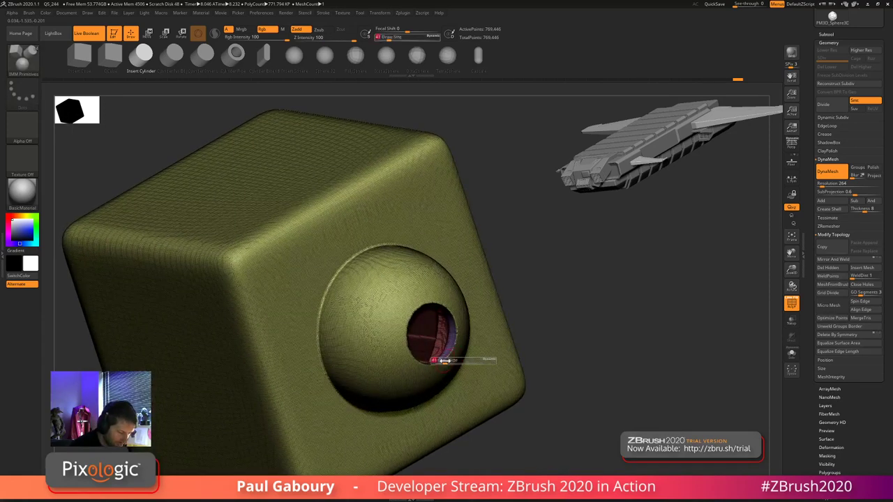
mouse_move(445, 360)
mouse_down()
mouse_move(436, 308)
mouse_move(426, 304)
mouse_move(447, 356)
mouse_up()
key(shift+f)
ctrl+right_drag(560, 381, 447, 381)
drag(447, 380, 482, 351)
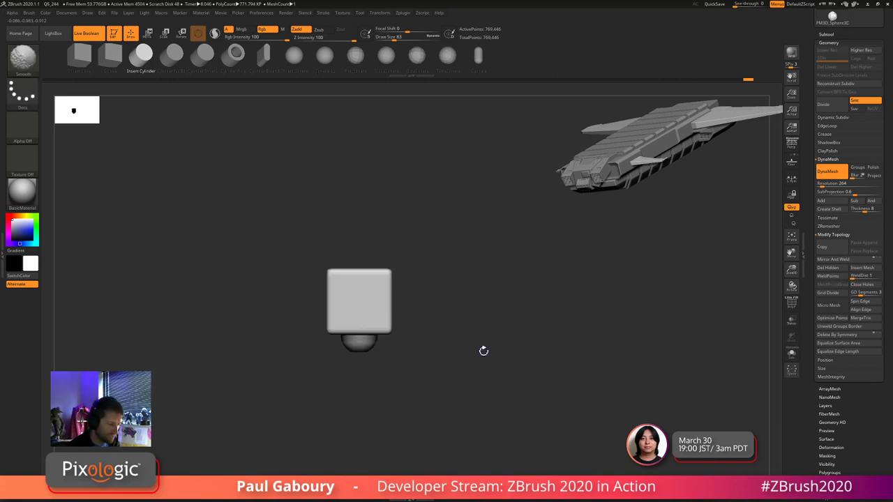